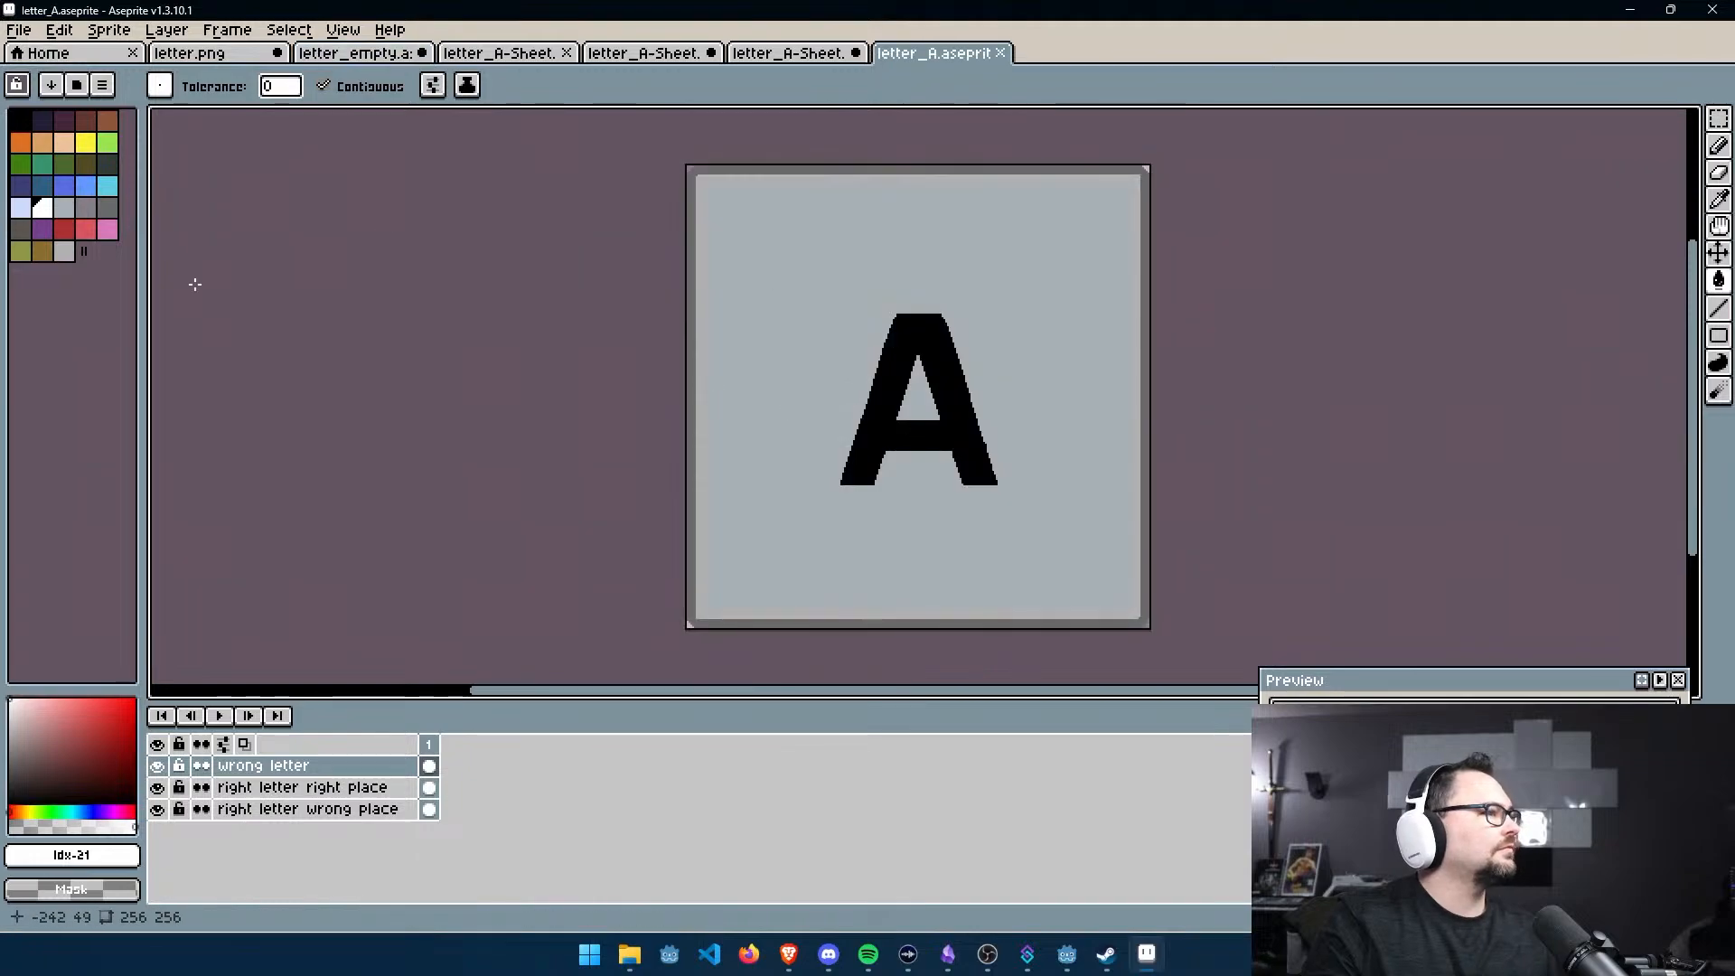
Close the letter_A-Sheet.png document, saving its changes
click(817, 56)
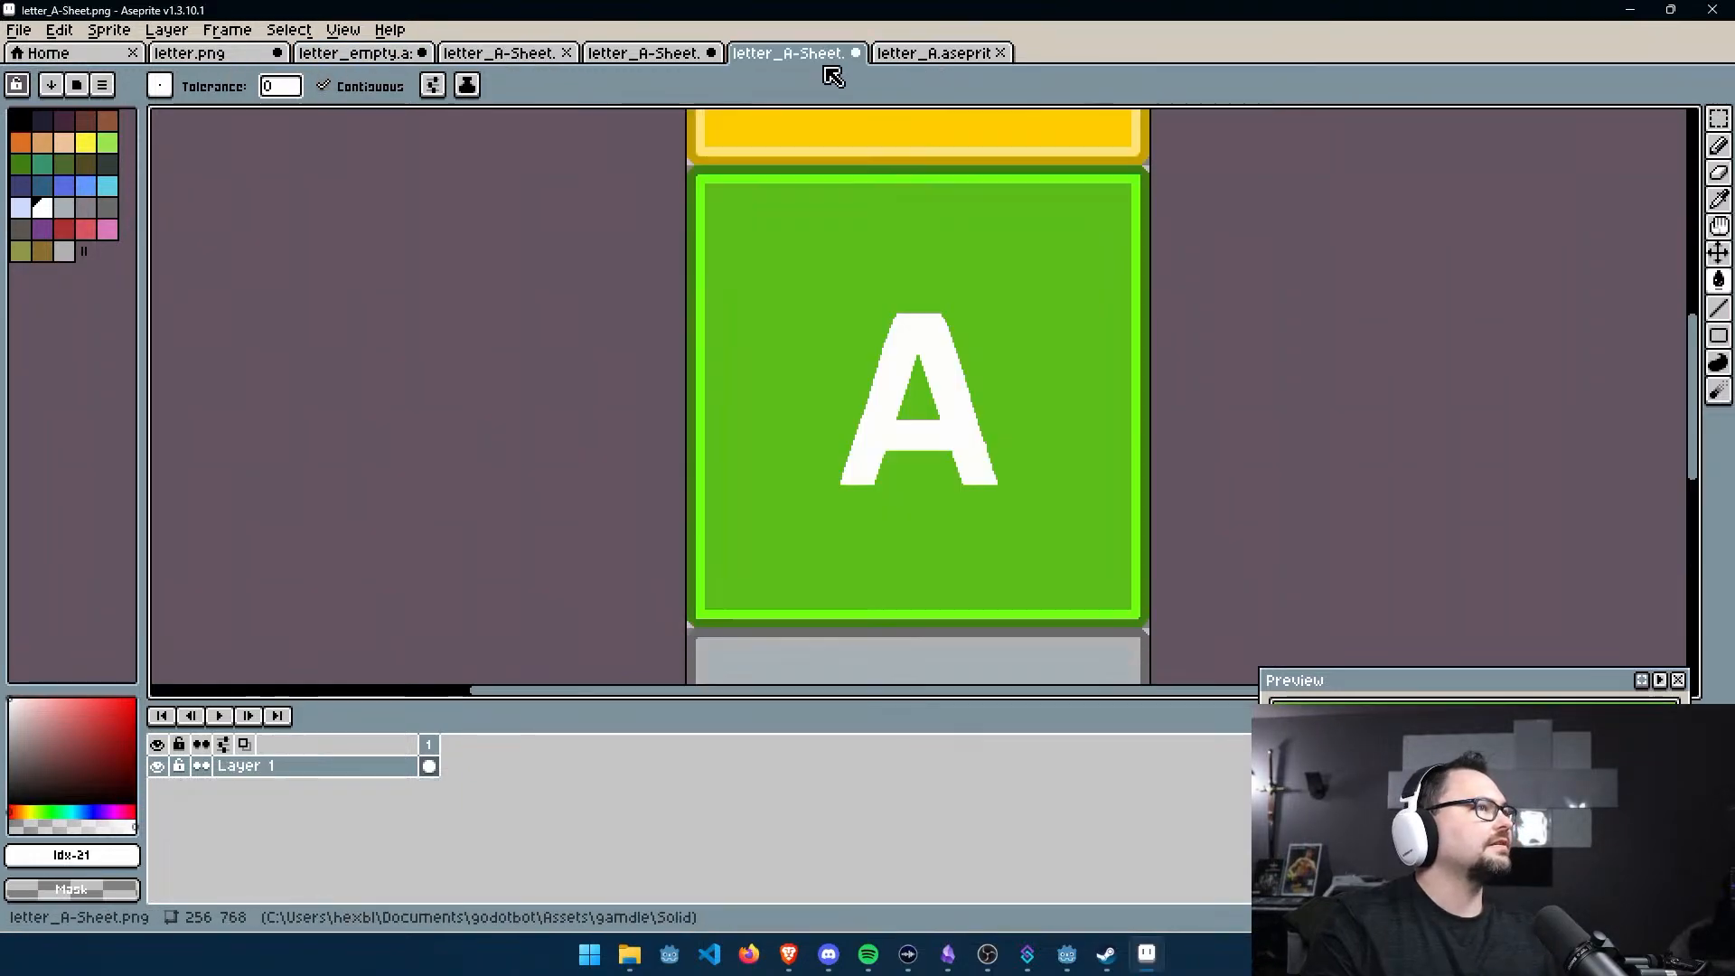
click(857, 53)
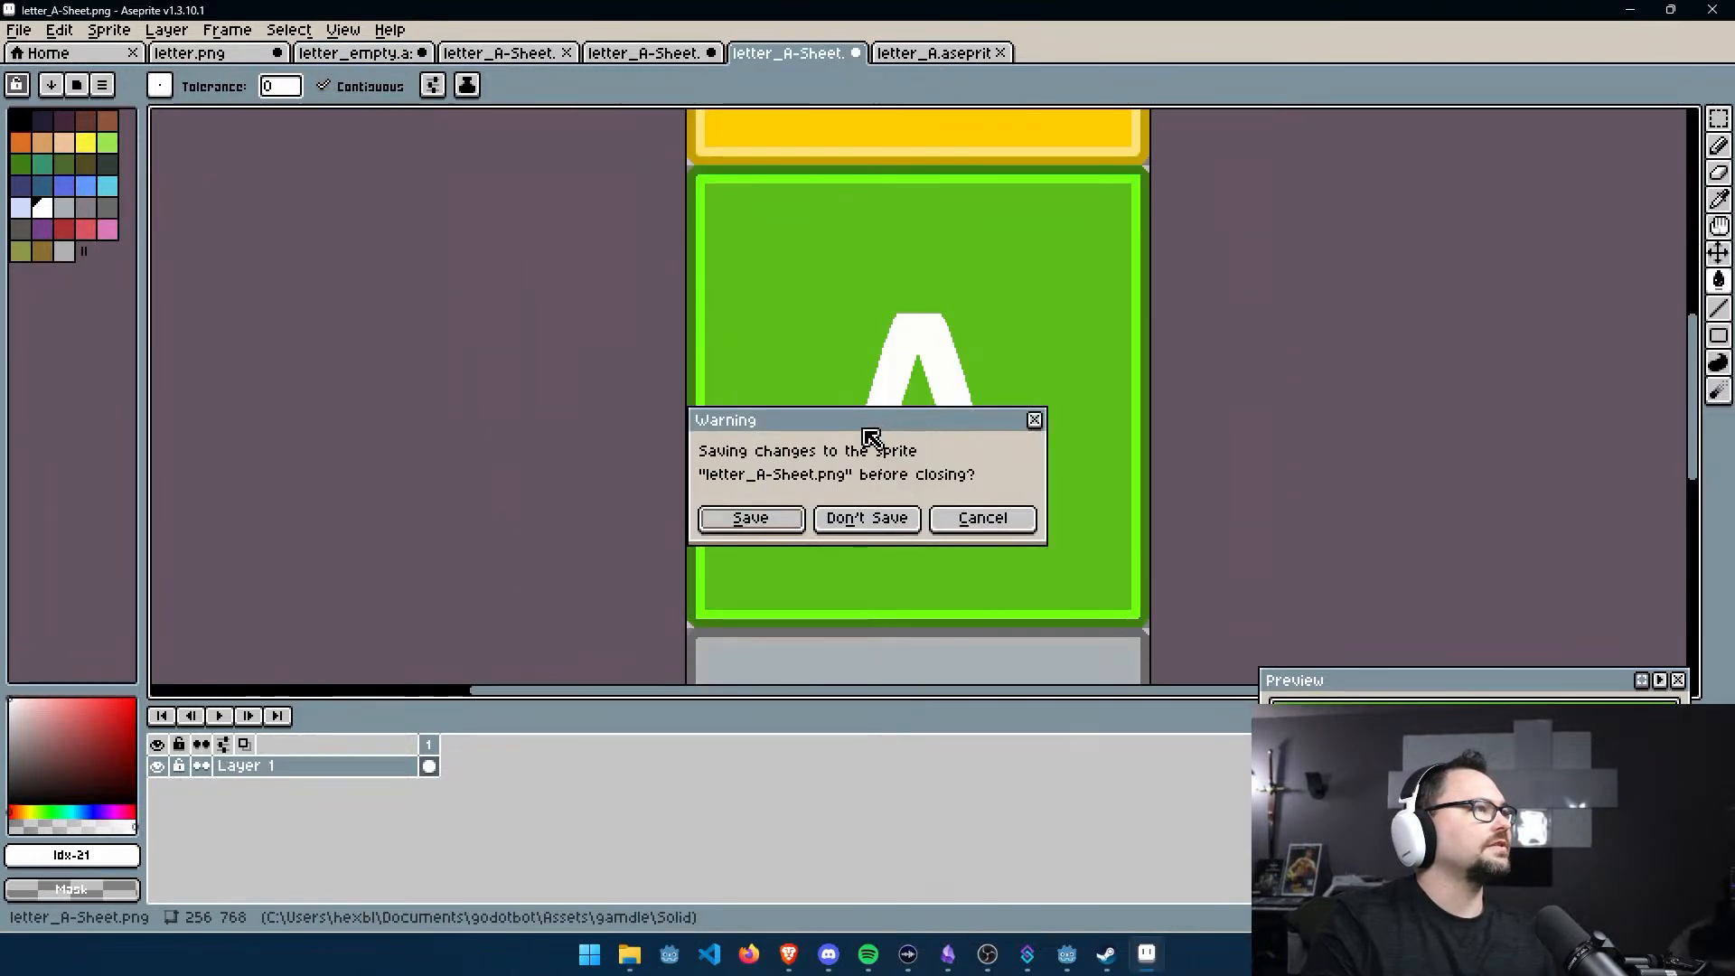
click(753, 519)
Close the letter_A-Sheet.aseprite document without saving its changes
click(673, 54)
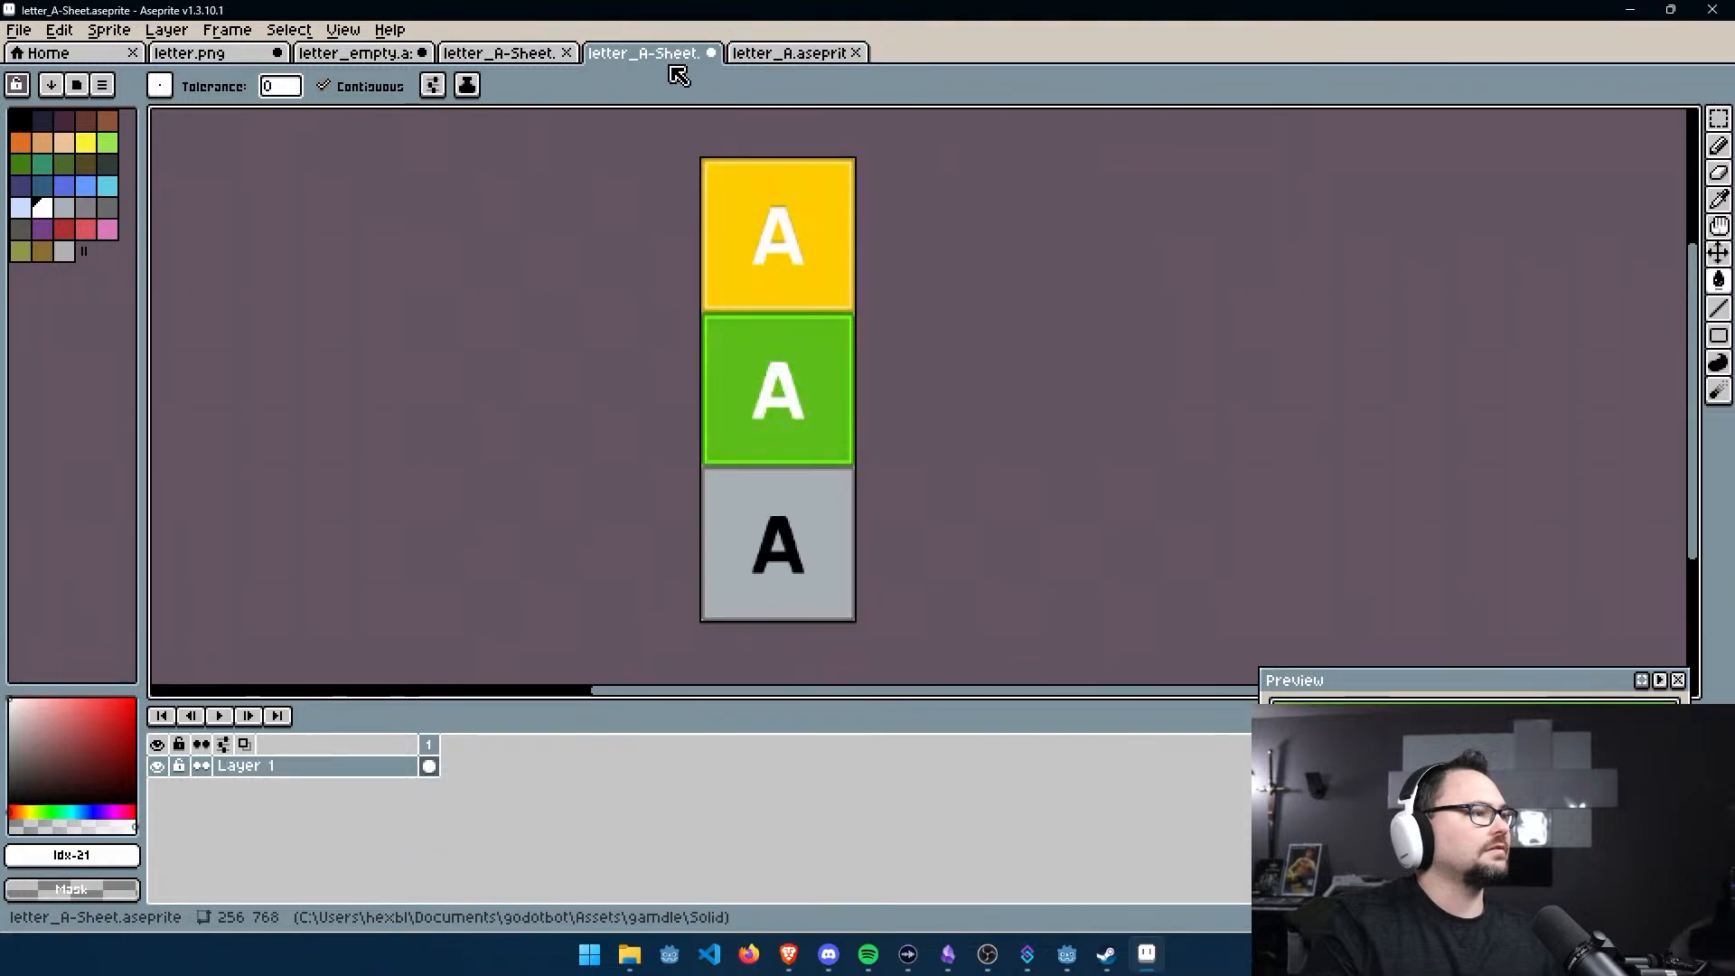
click(711, 55)
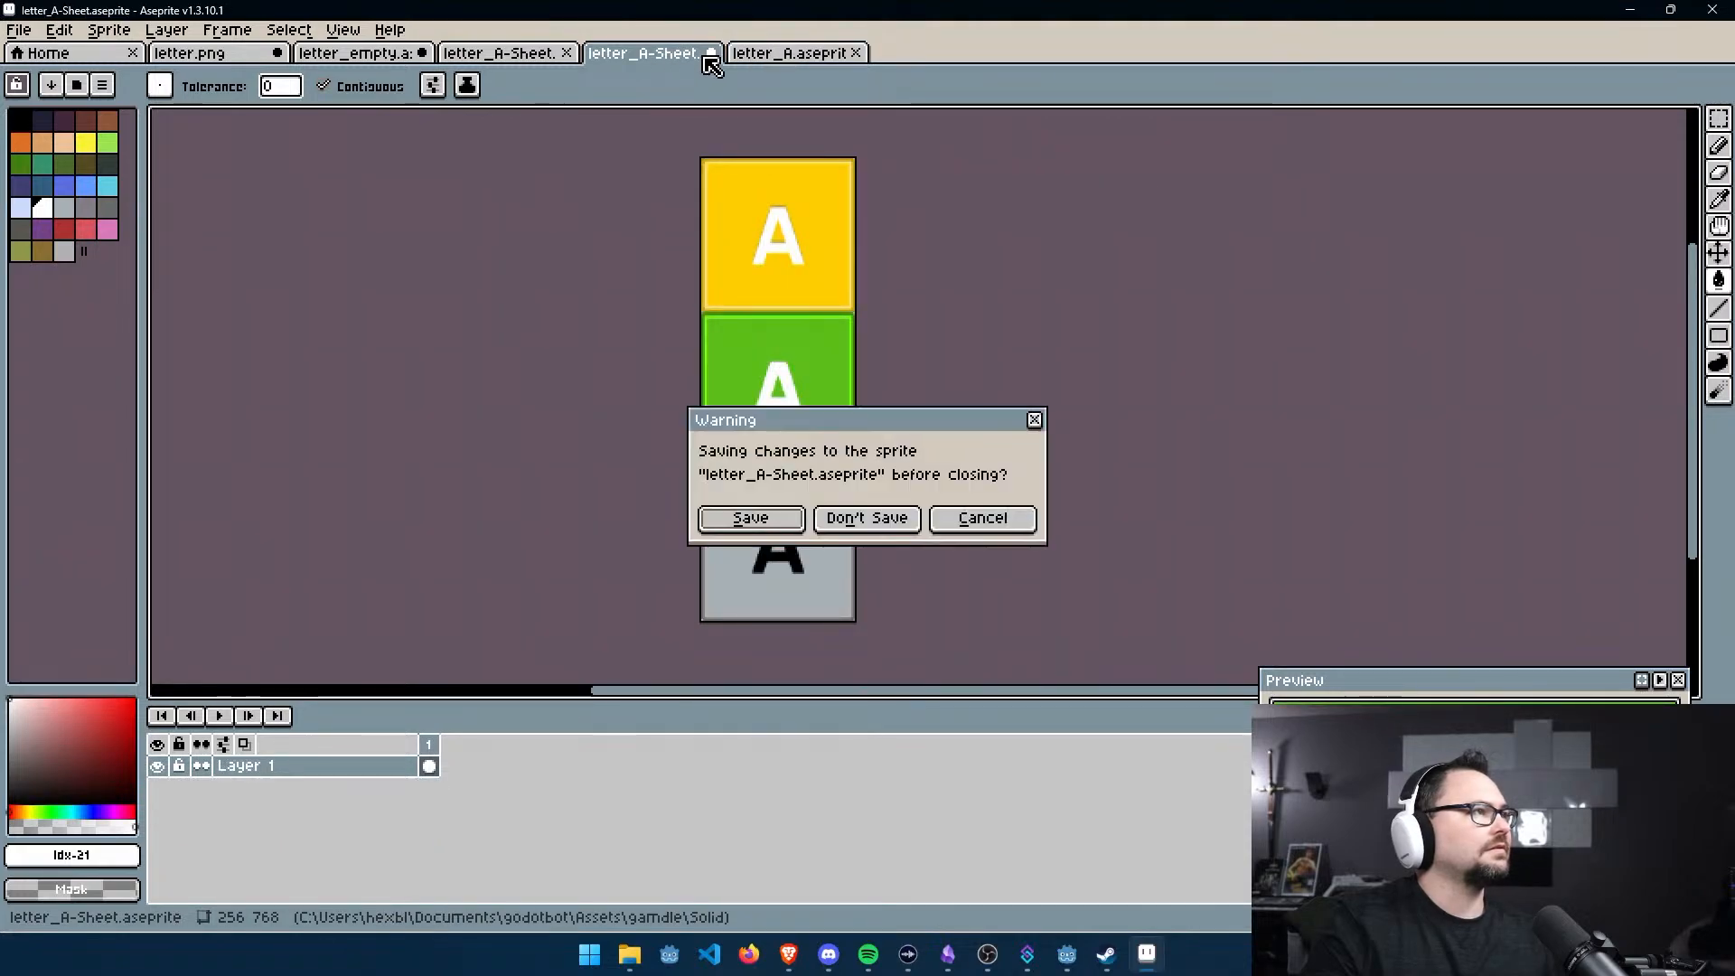
click(787, 522)
click(779, 468)
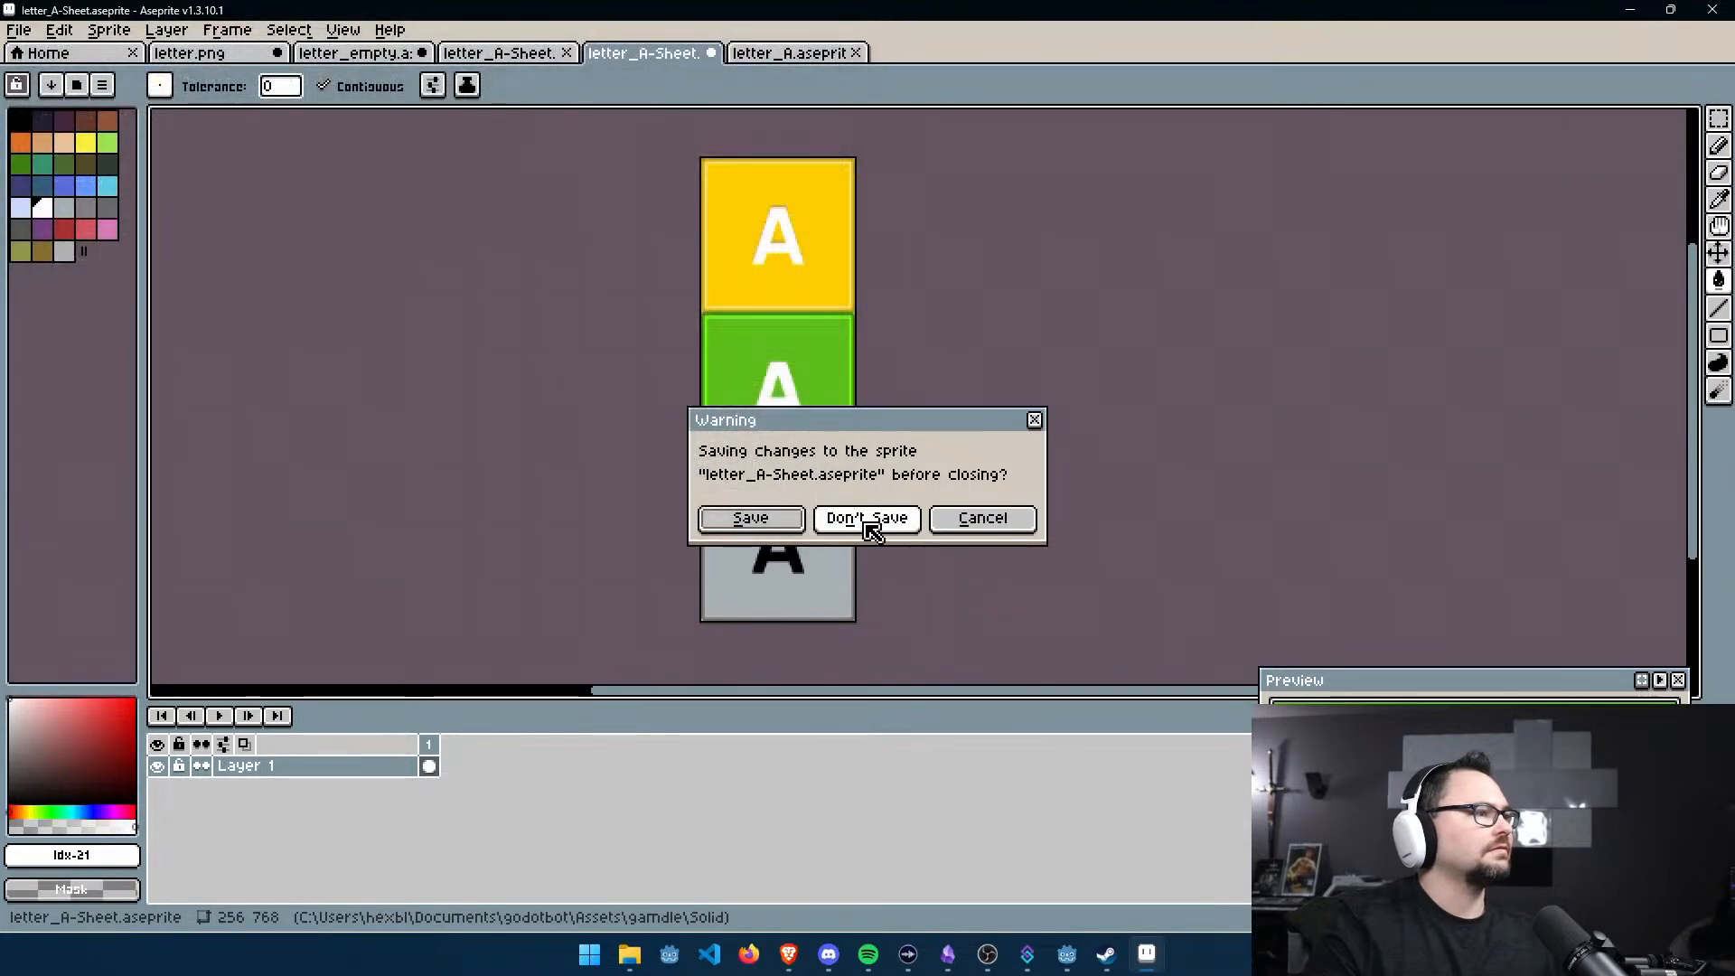
click(897, 525)
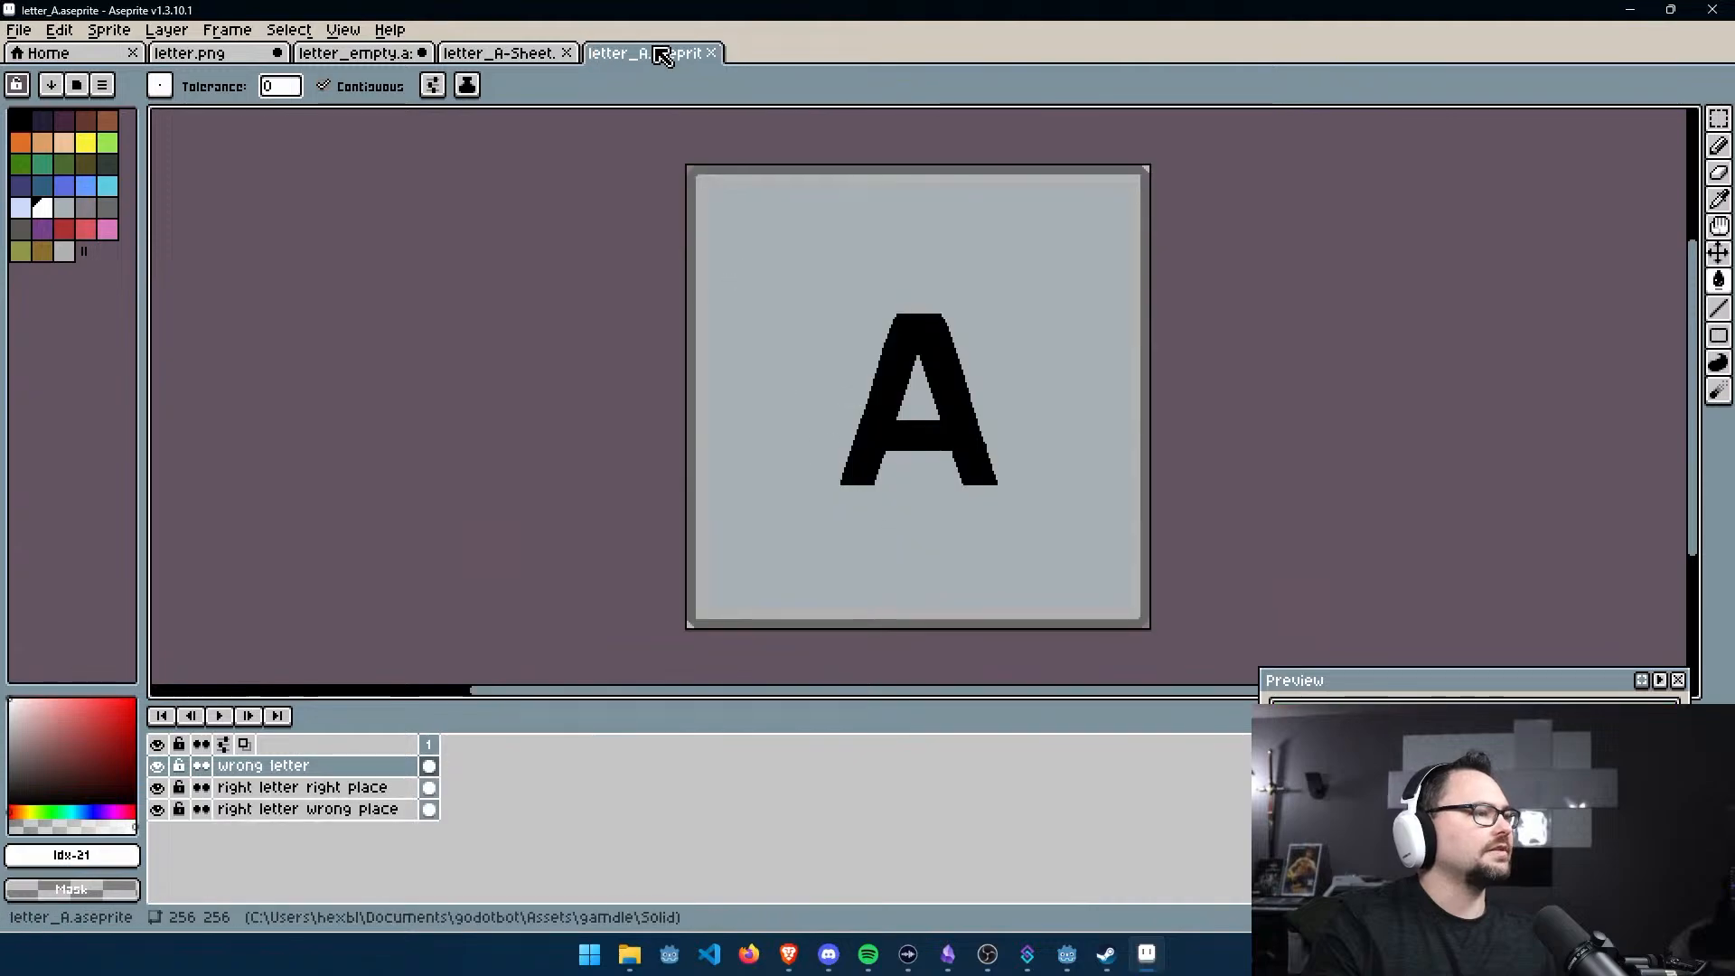
Close the remaining letter_A-Sheet document, and close letter_empty.aseprite with its changes saved
click(494, 56)
click(565, 55)
click(356, 54)
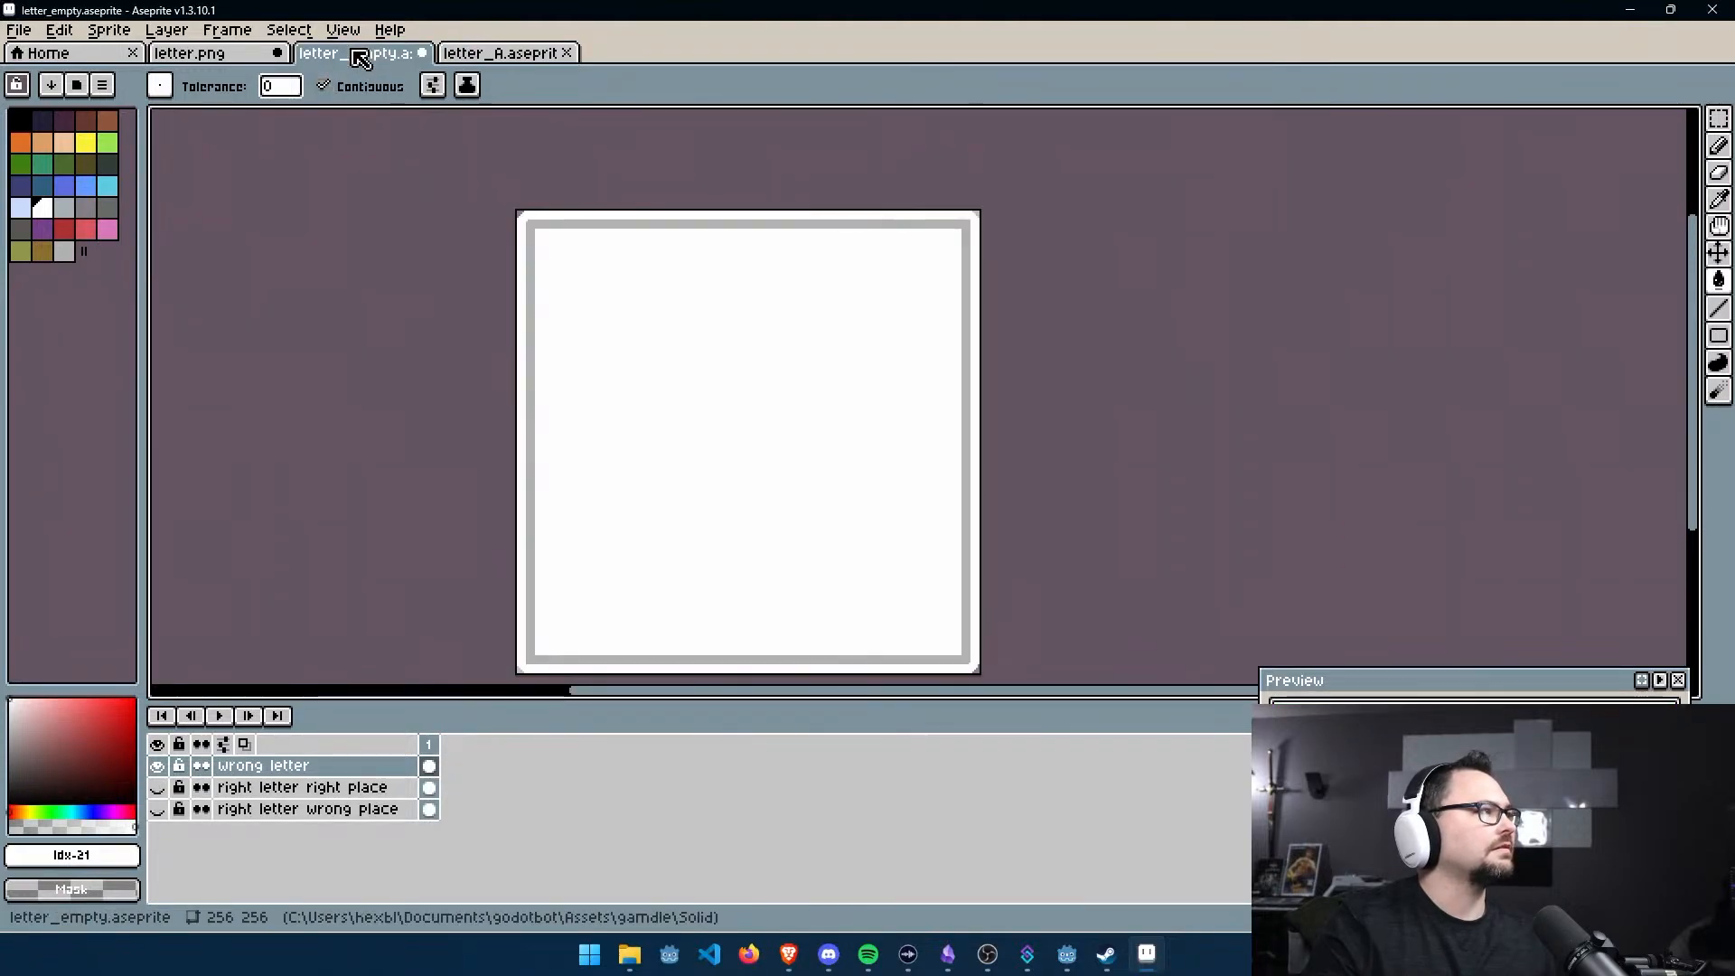
click(422, 54)
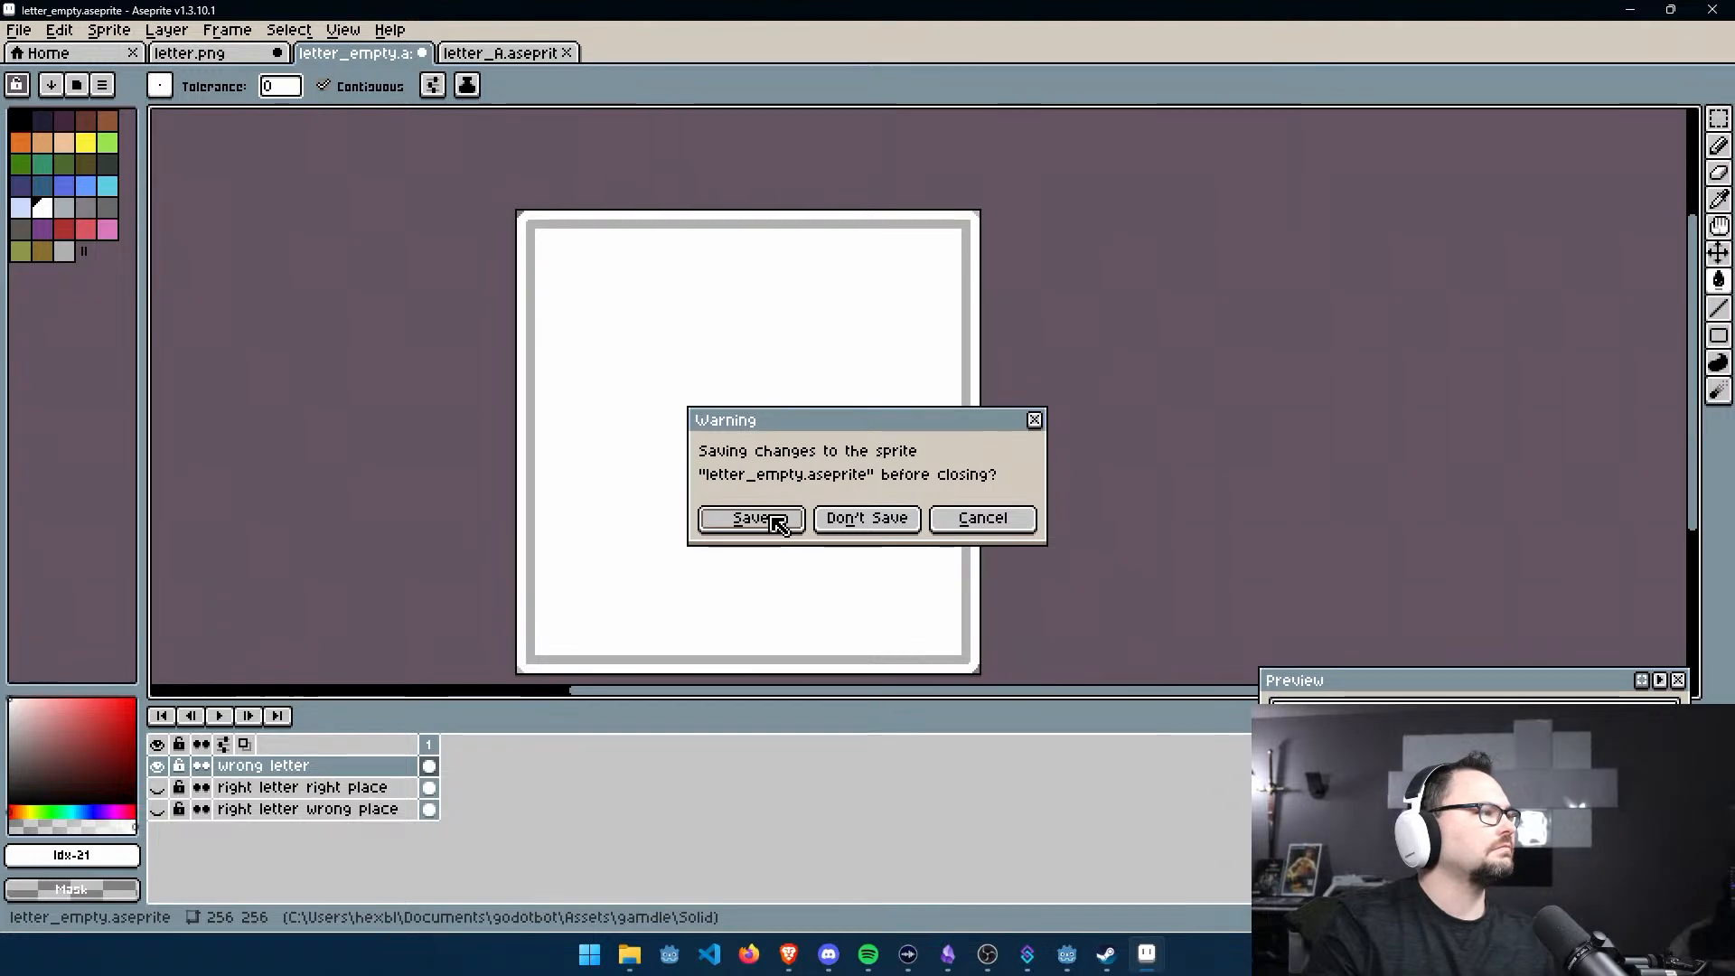
click(777, 521)
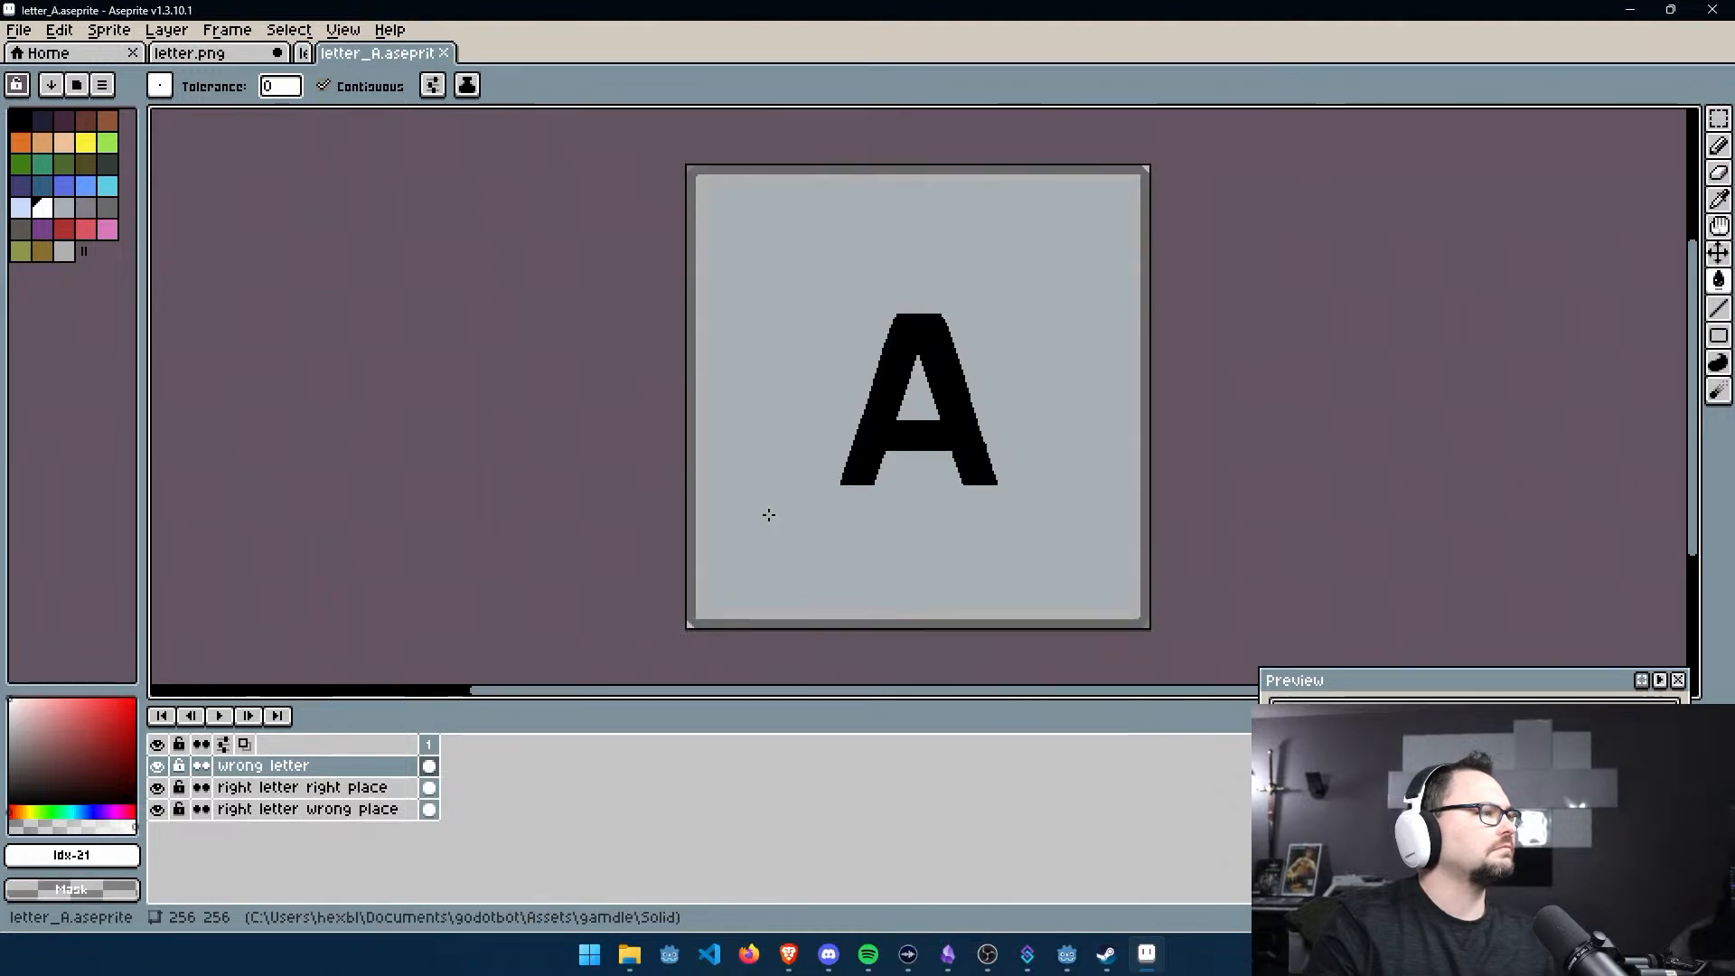
Open letter_B.png from the gamdle Solid assets folder
click(20, 31)
click(36, 69)
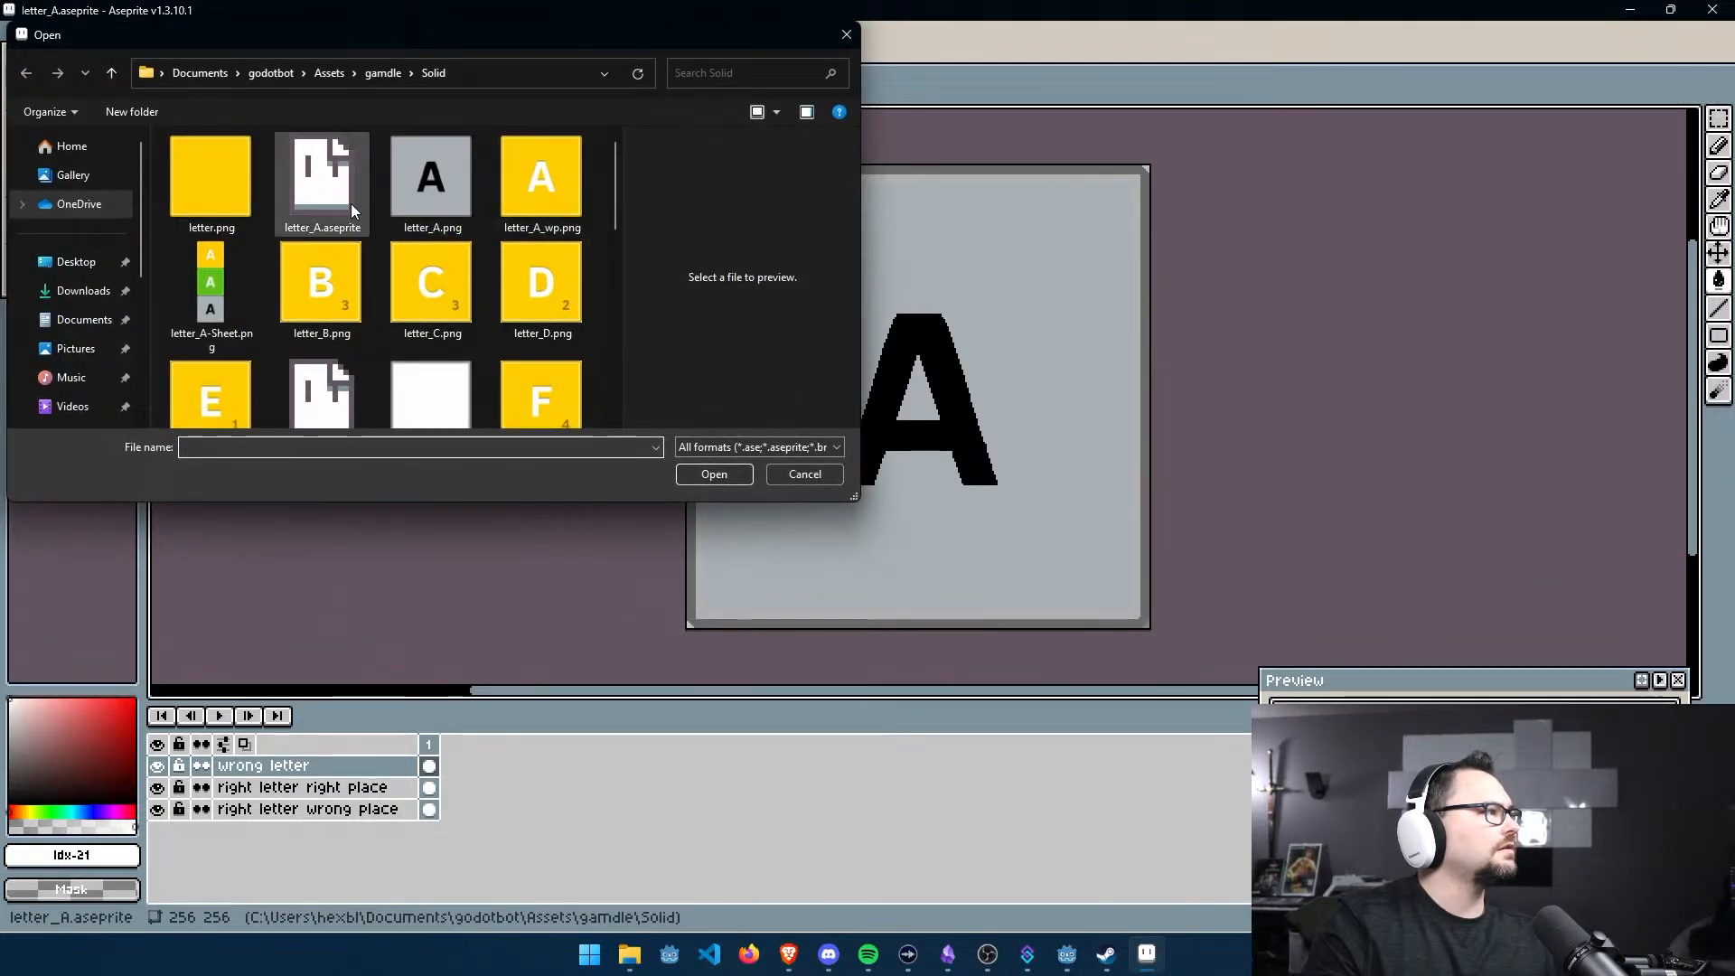
click(391, 278)
double_click(344, 282)
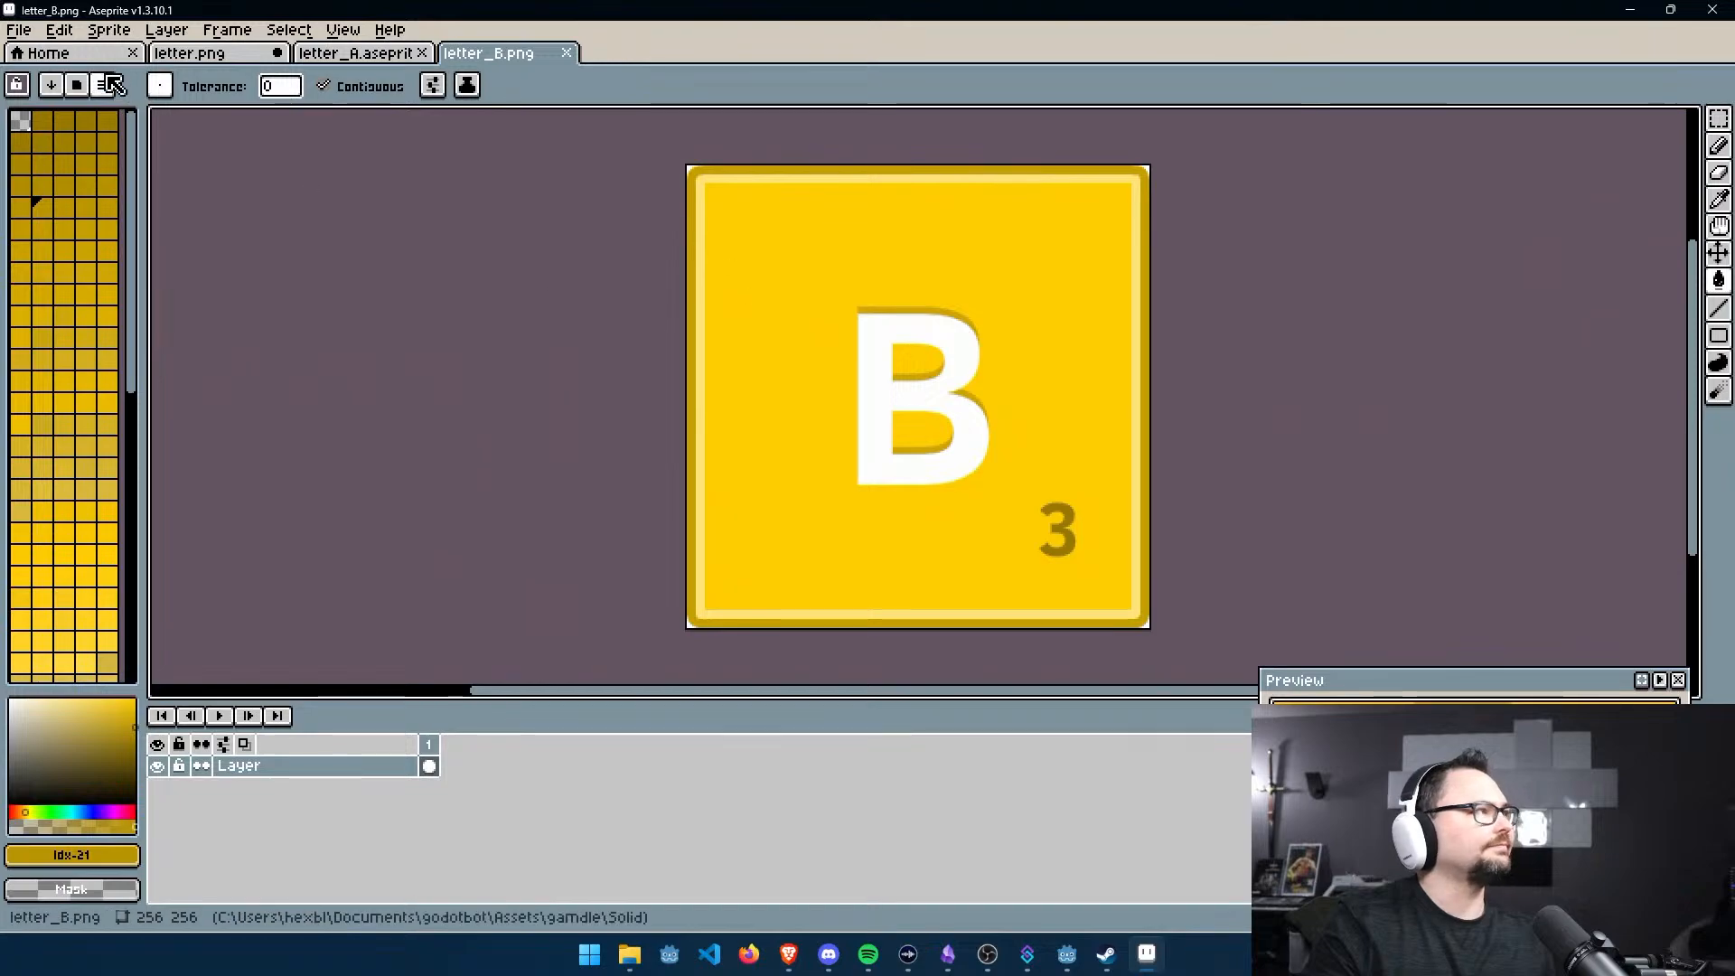
Save the B tile in aseprite format as letter_B.aseprite and load the default palette for it
click(20, 30)
click(80, 140)
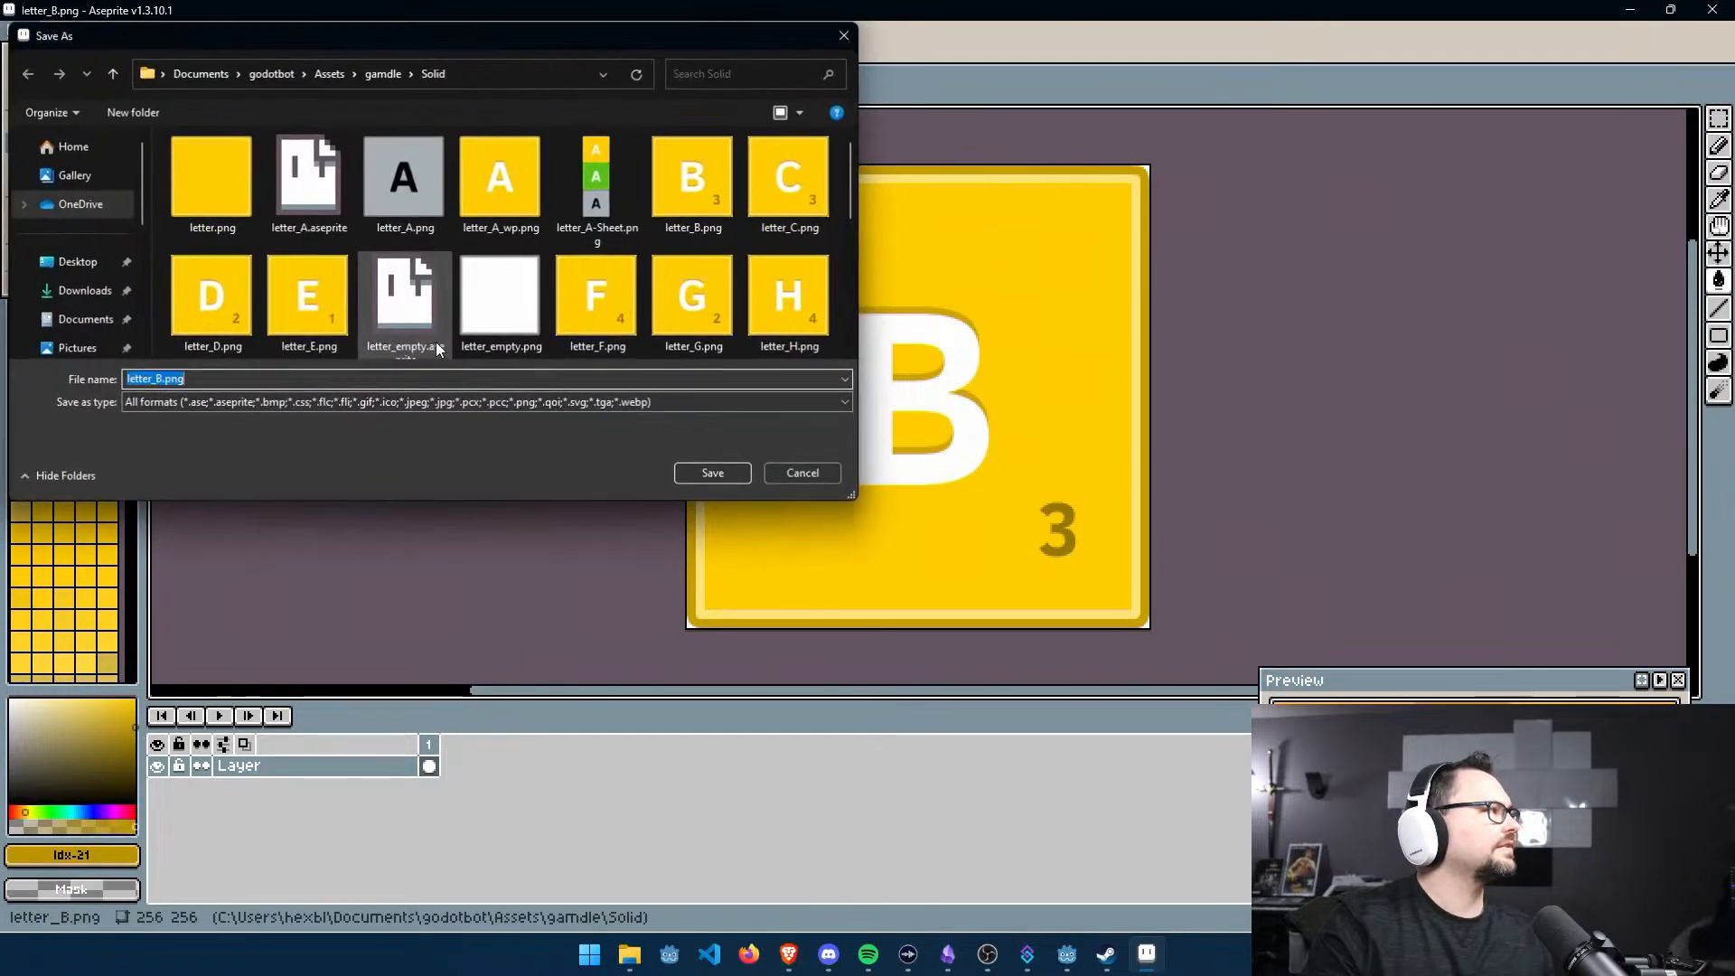
click(307, 401)
click(299, 447)
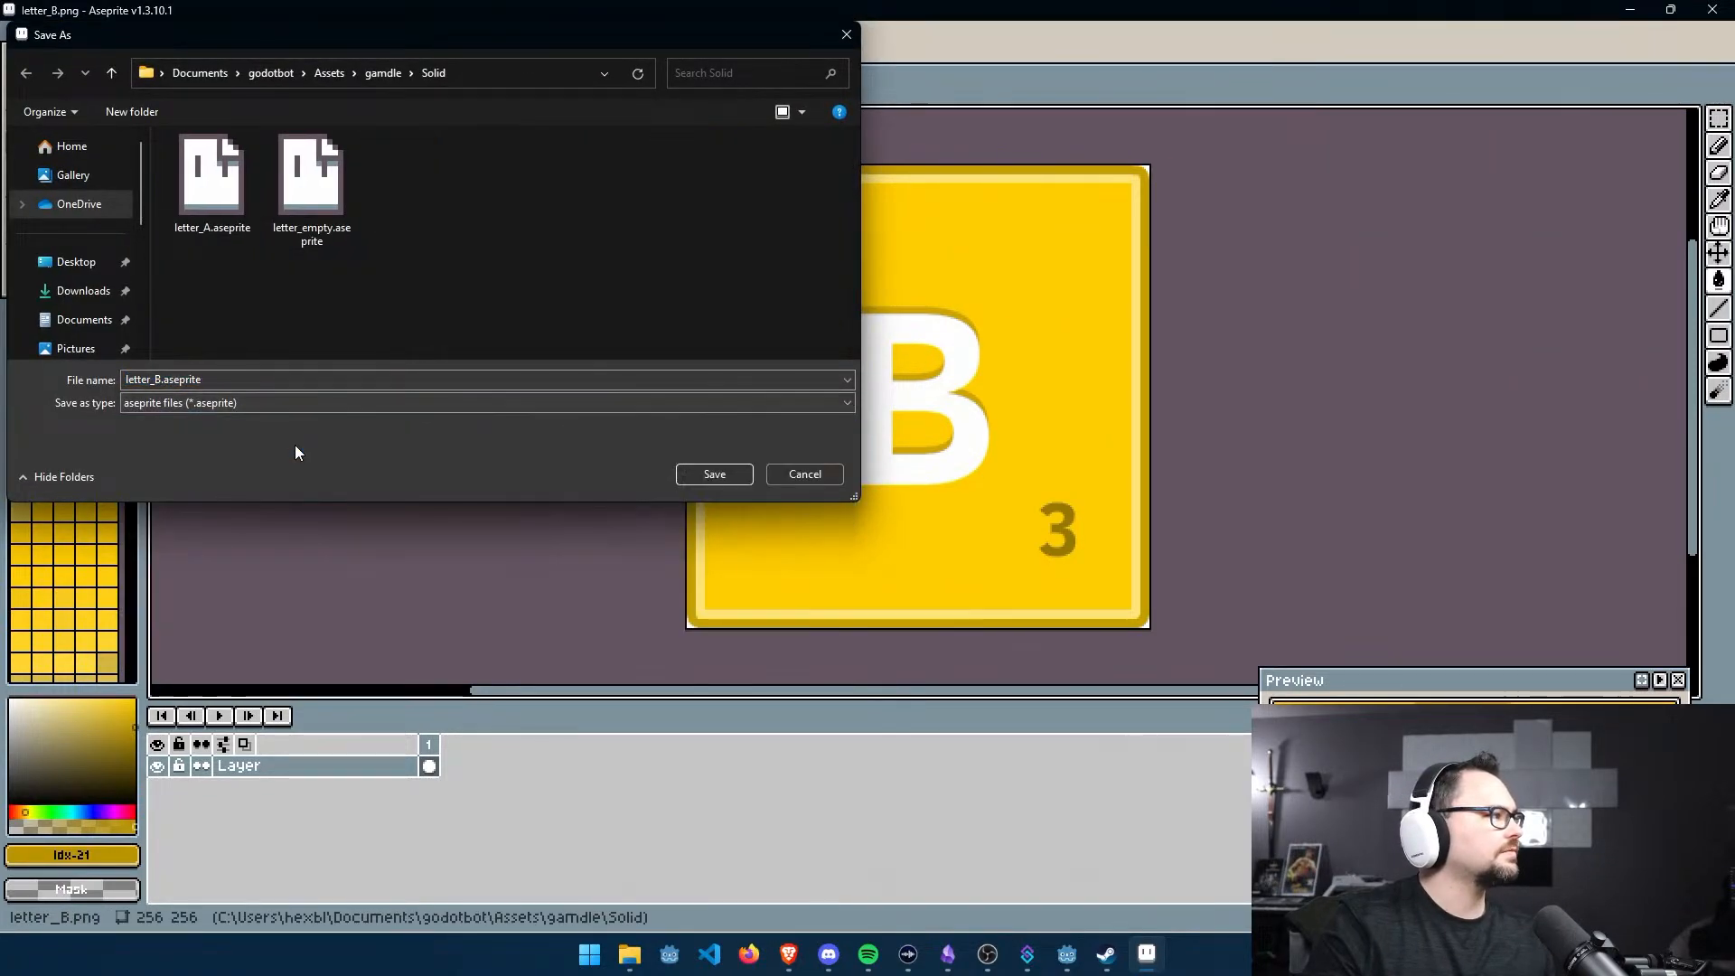
click(714, 475)
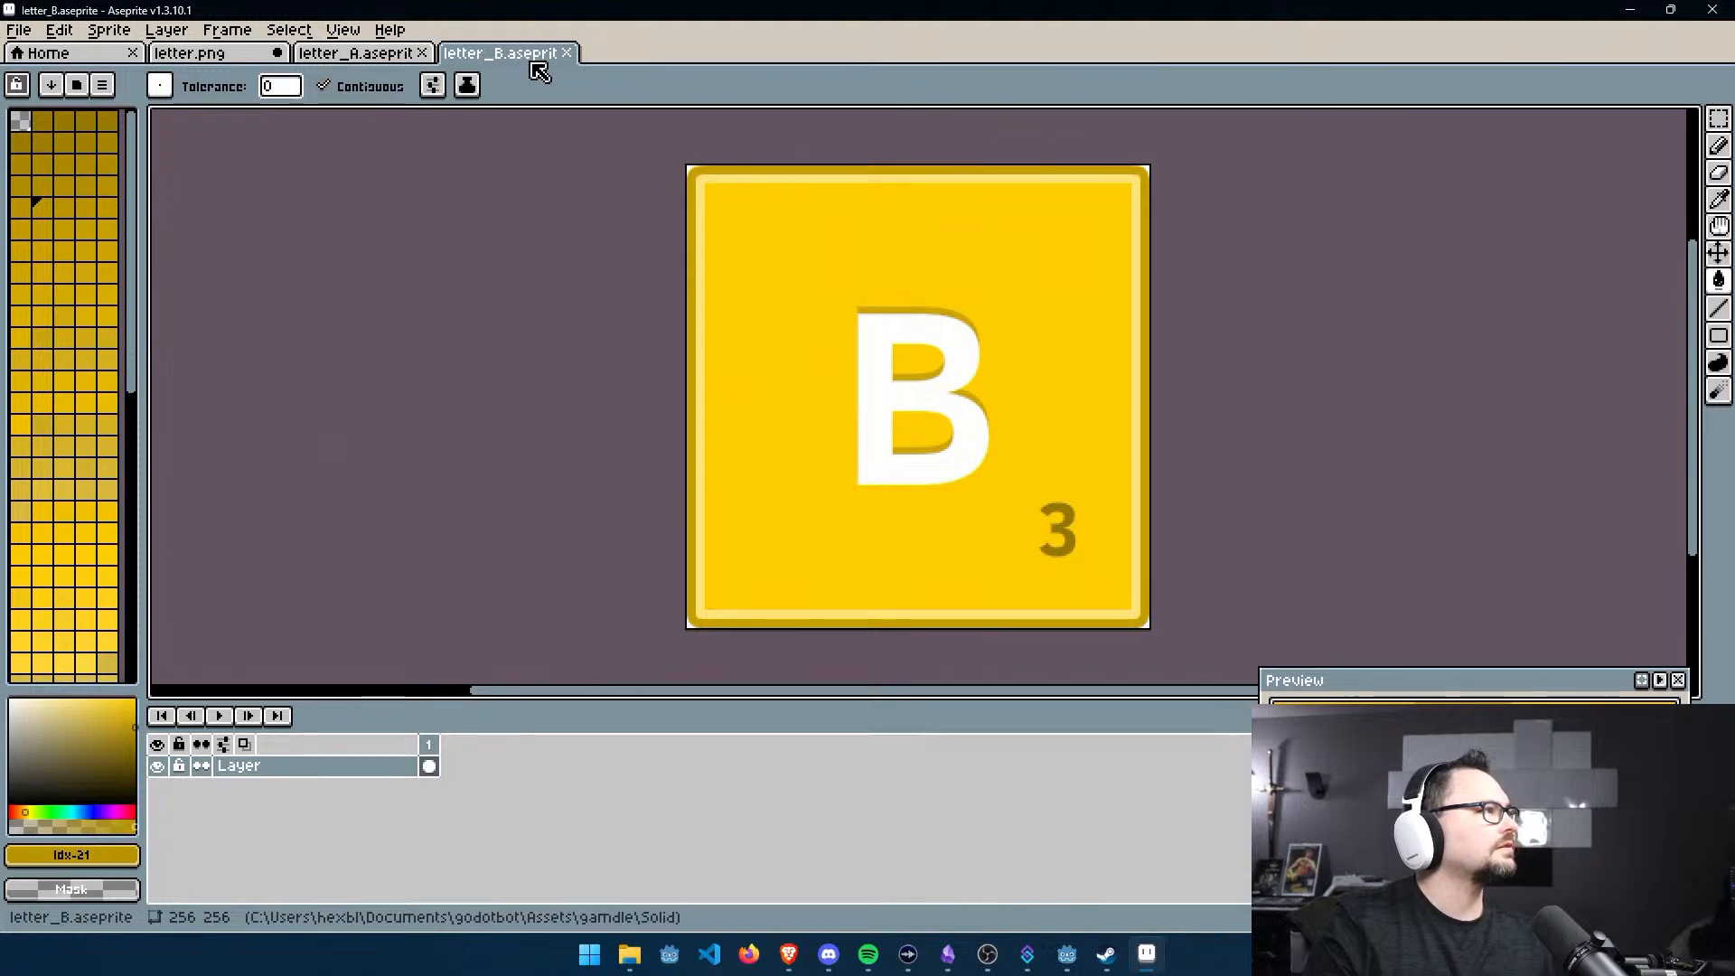
click(126, 92)
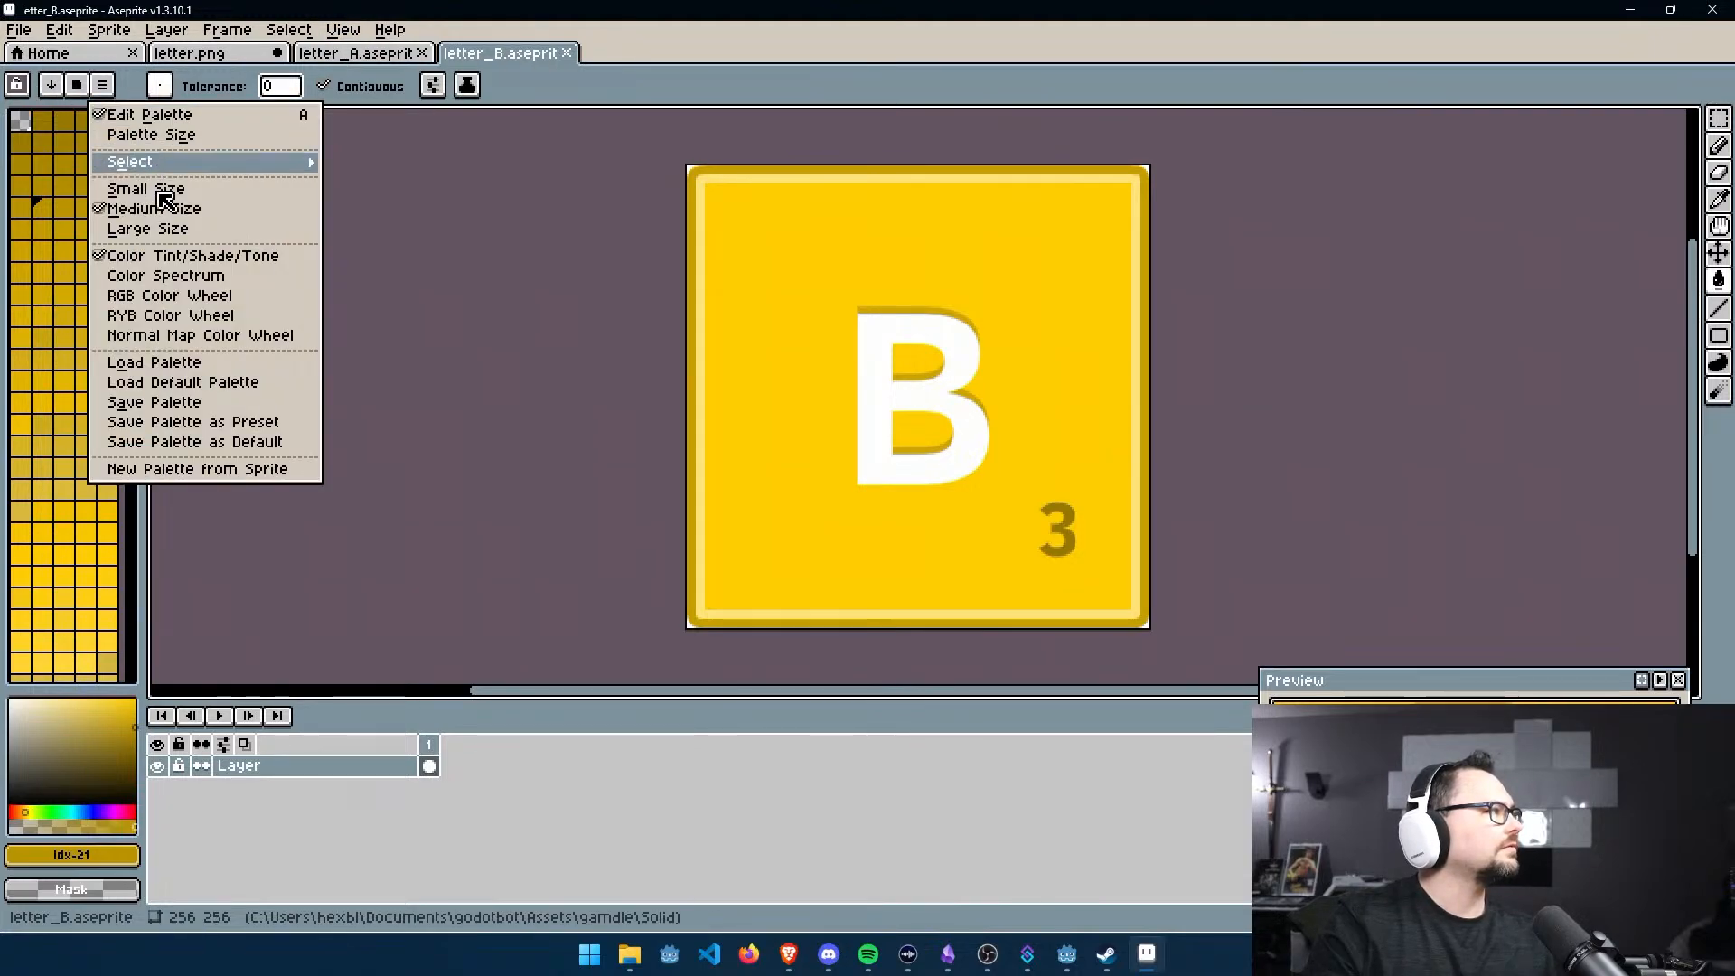
click(231, 381)
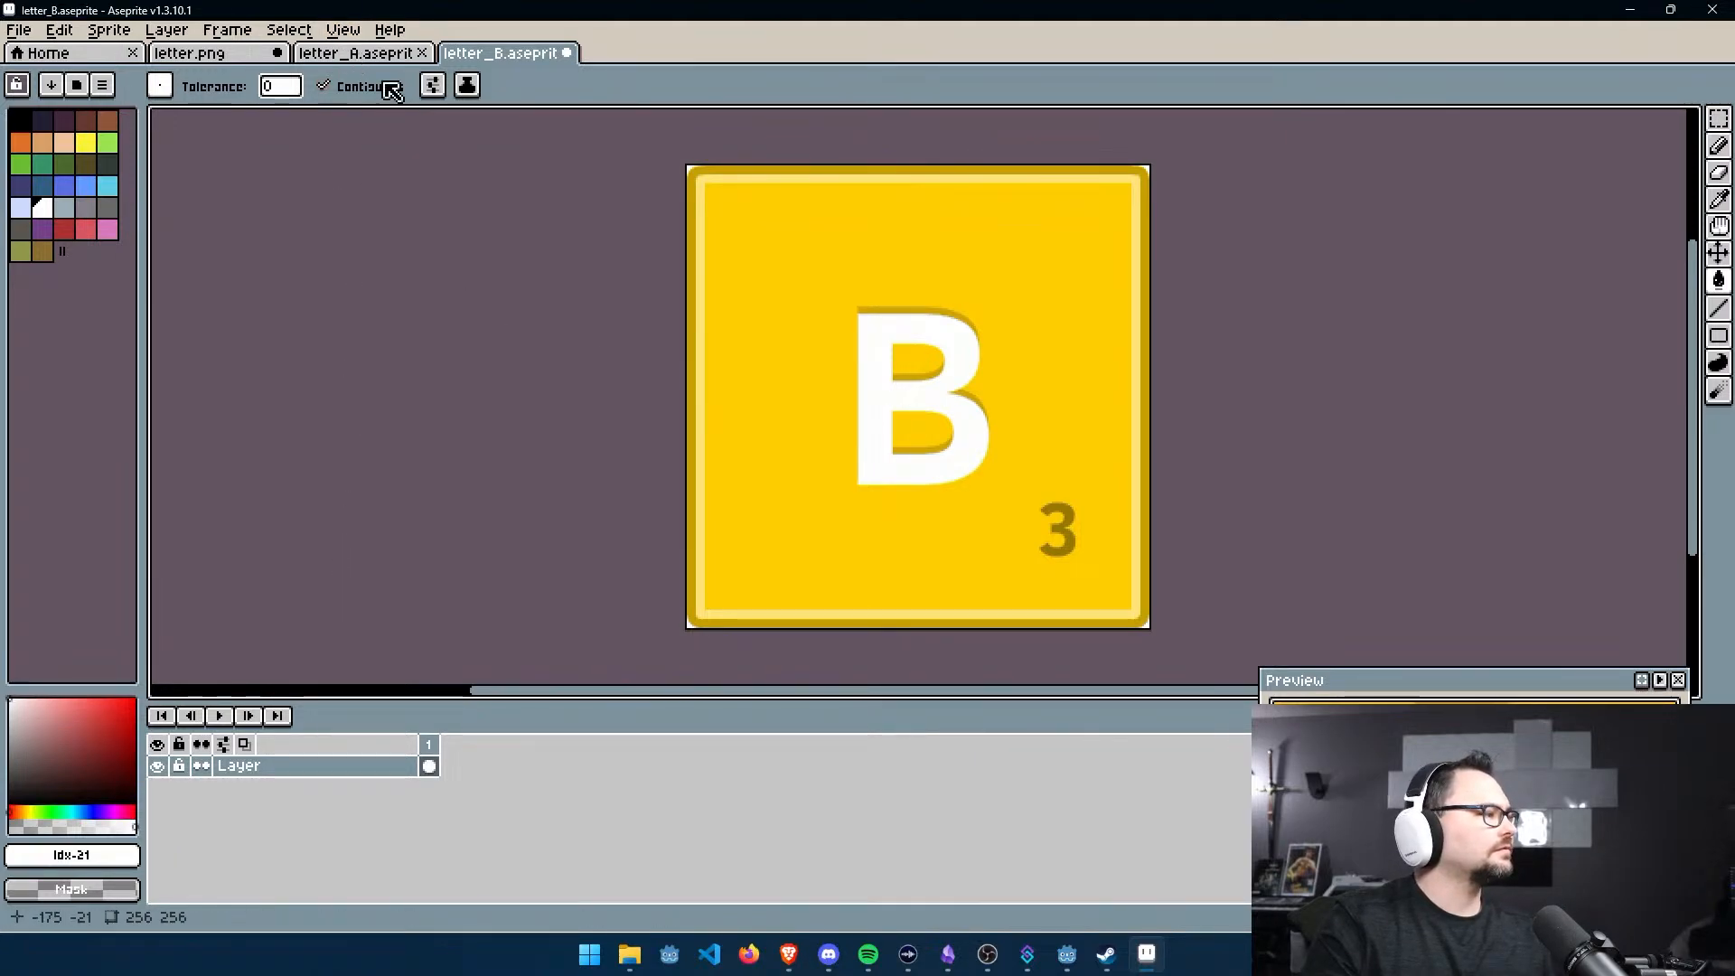
In letter_A.aseprite, rename the "right letter right place" layer as RLWP
click(355, 53)
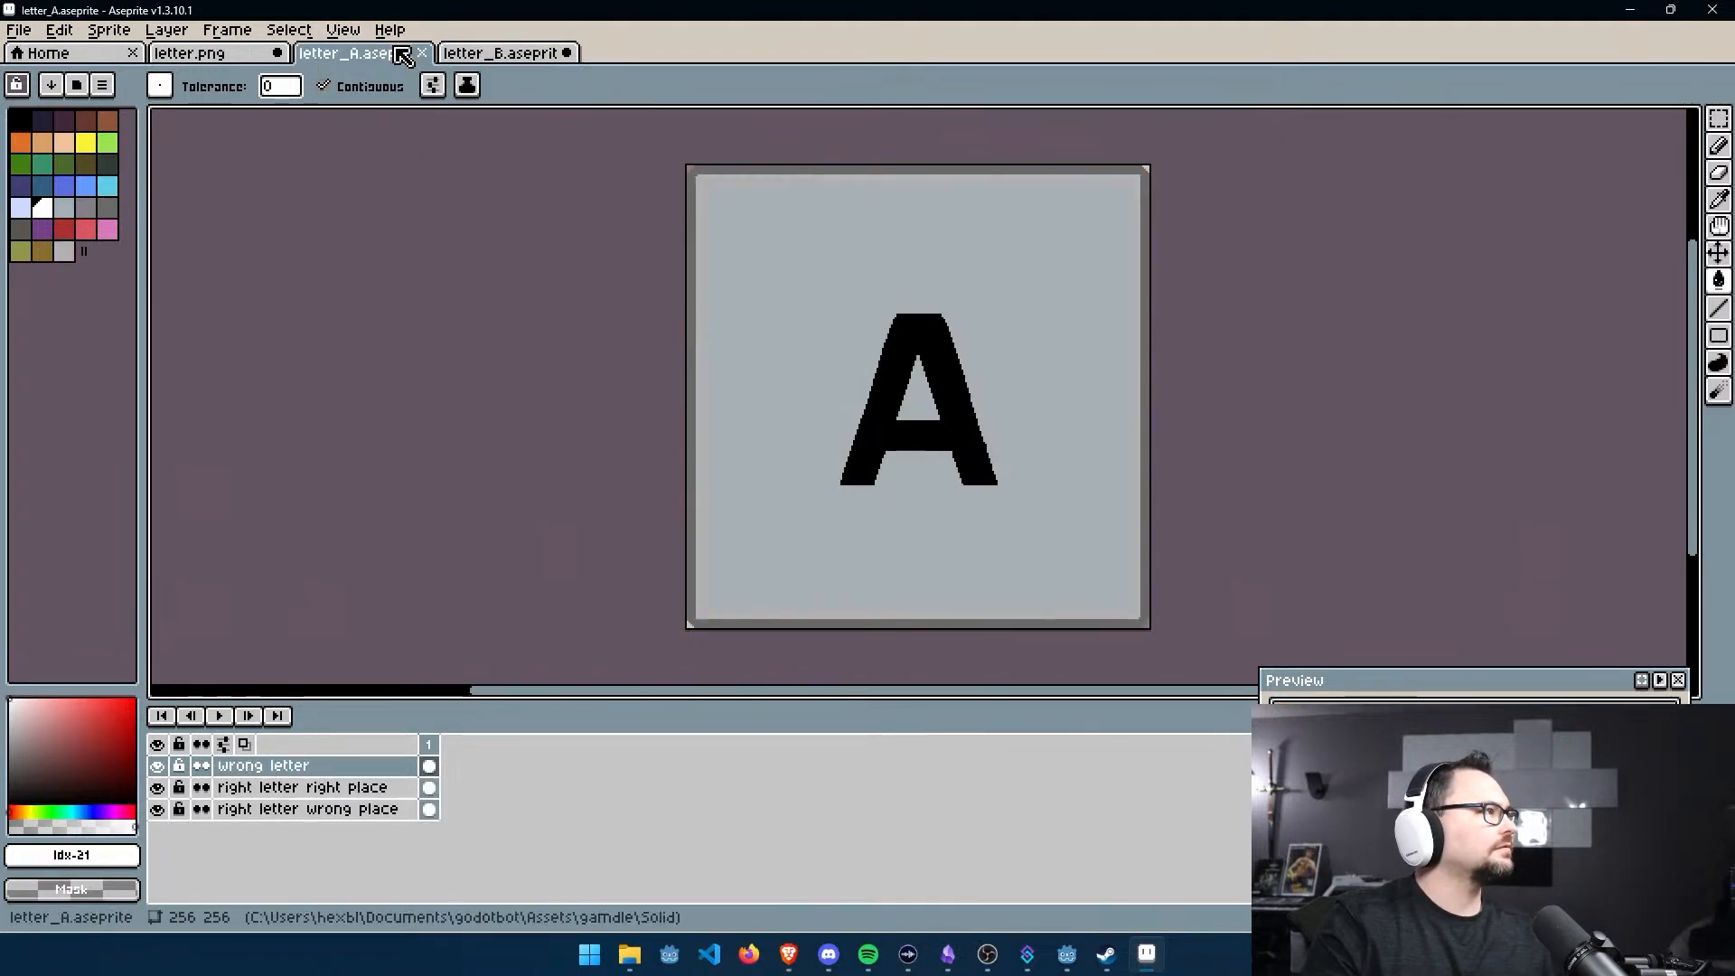
double_click(360, 789)
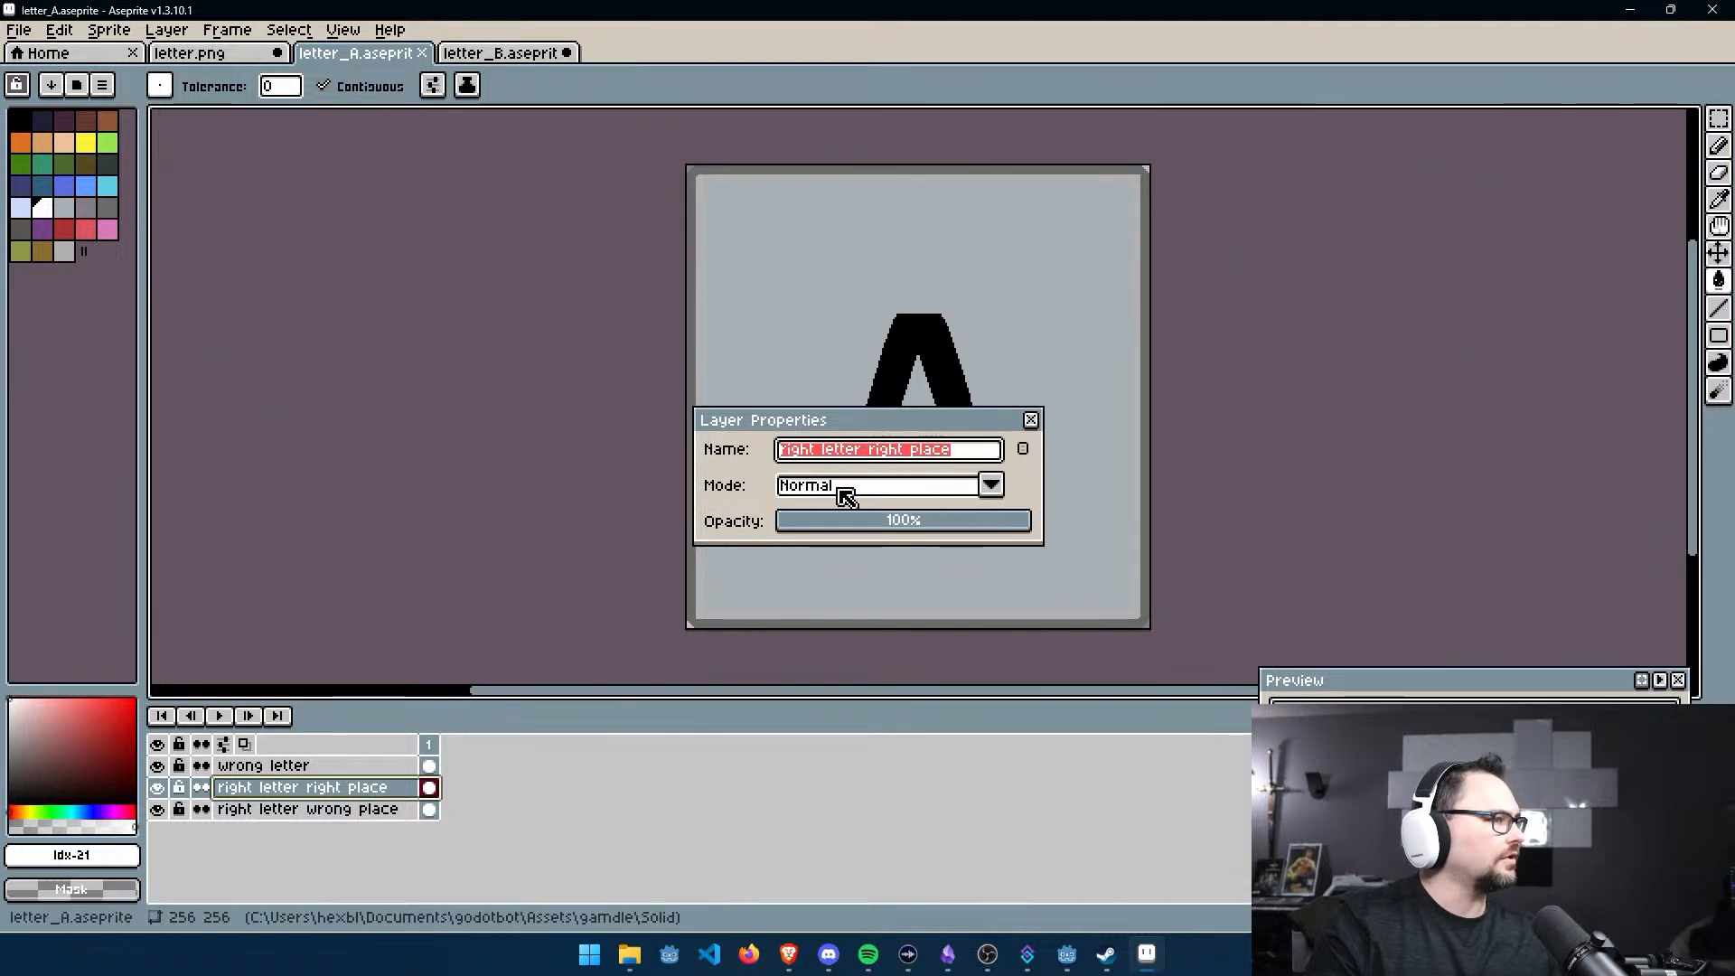
click(1034, 421)
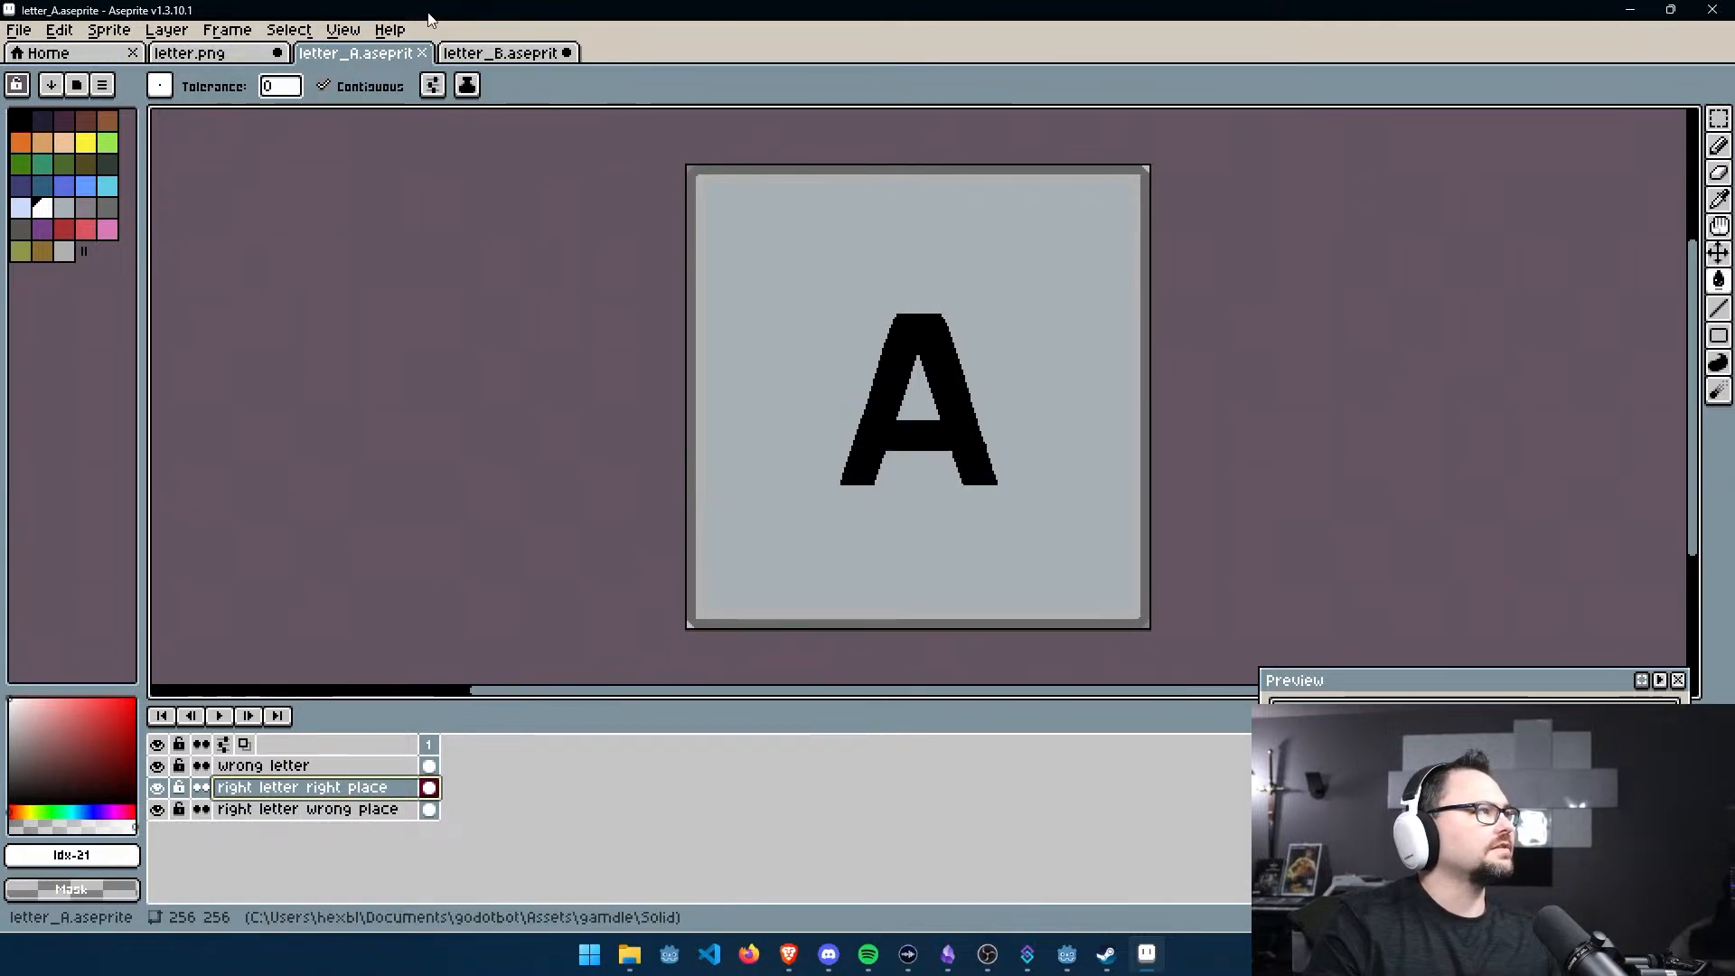
double_click(406, 788)
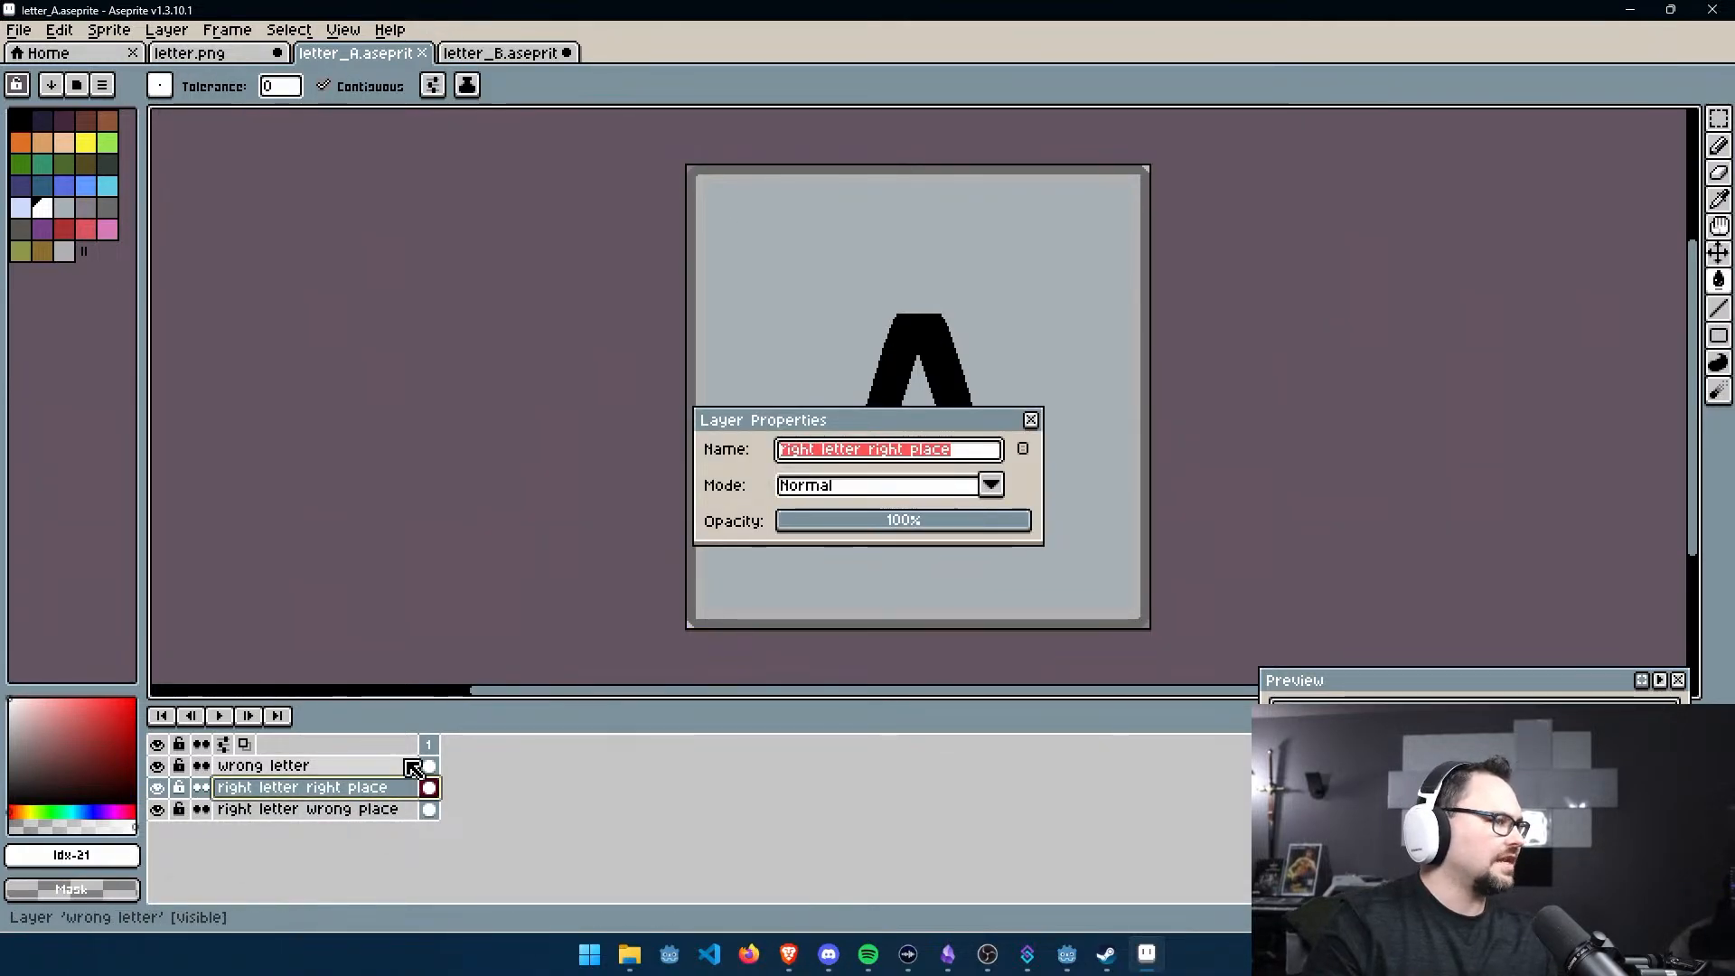
text(RLR)
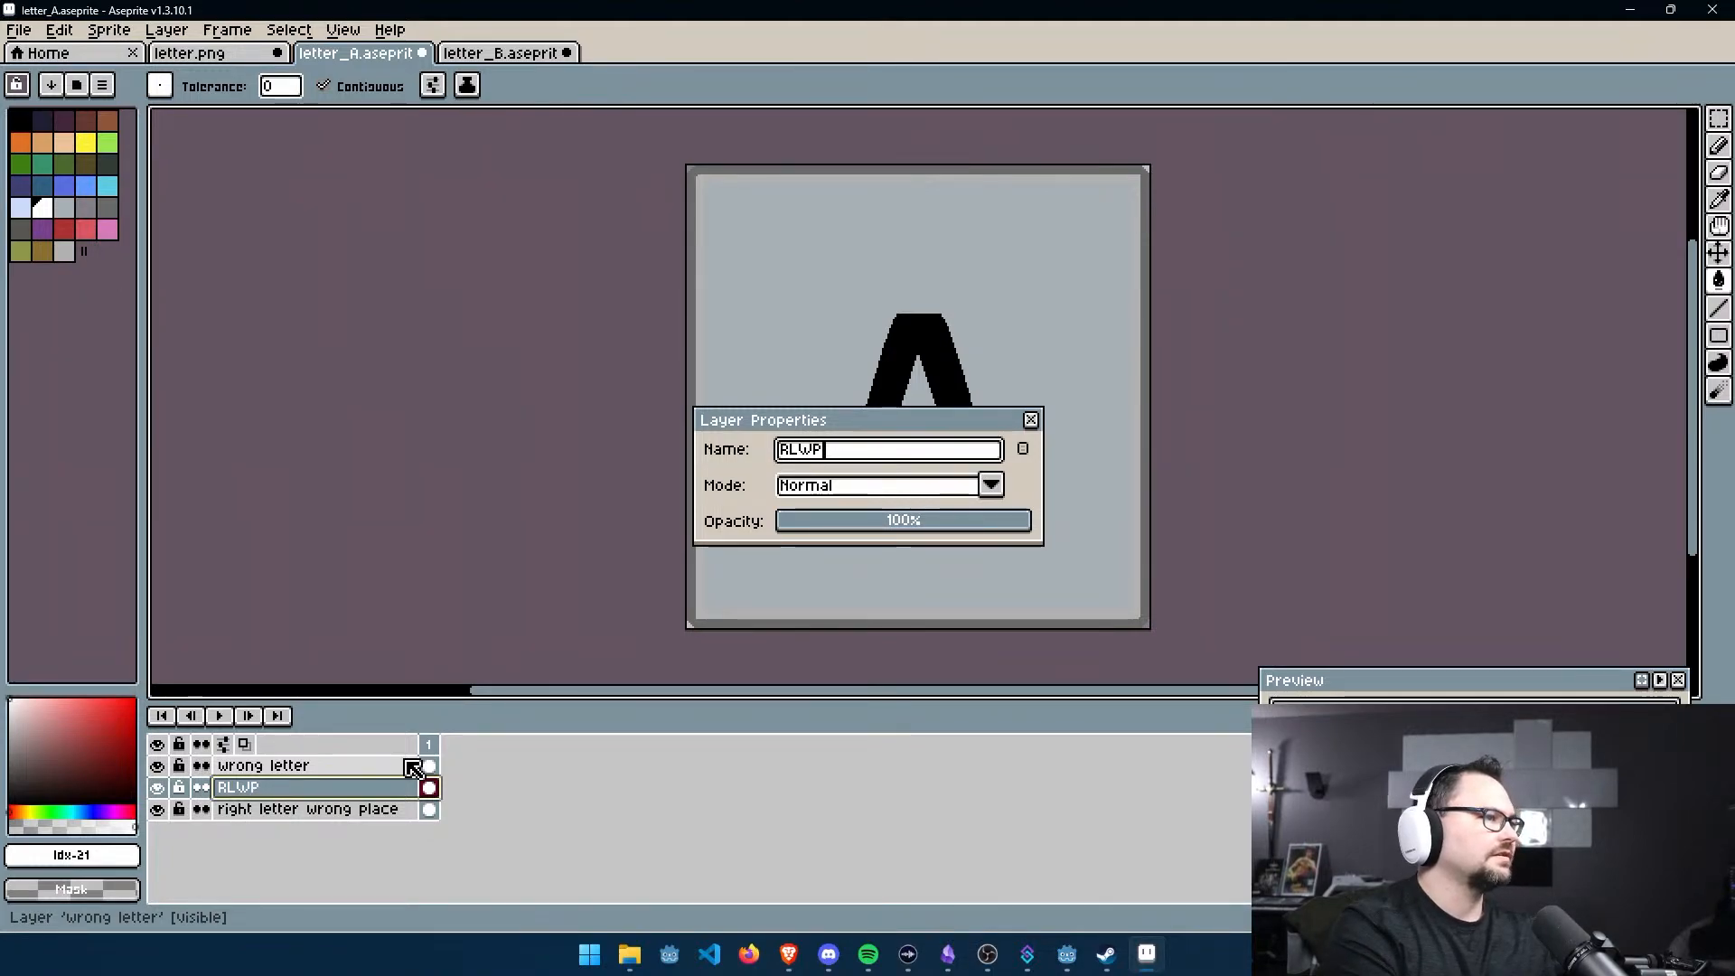
key(Return)
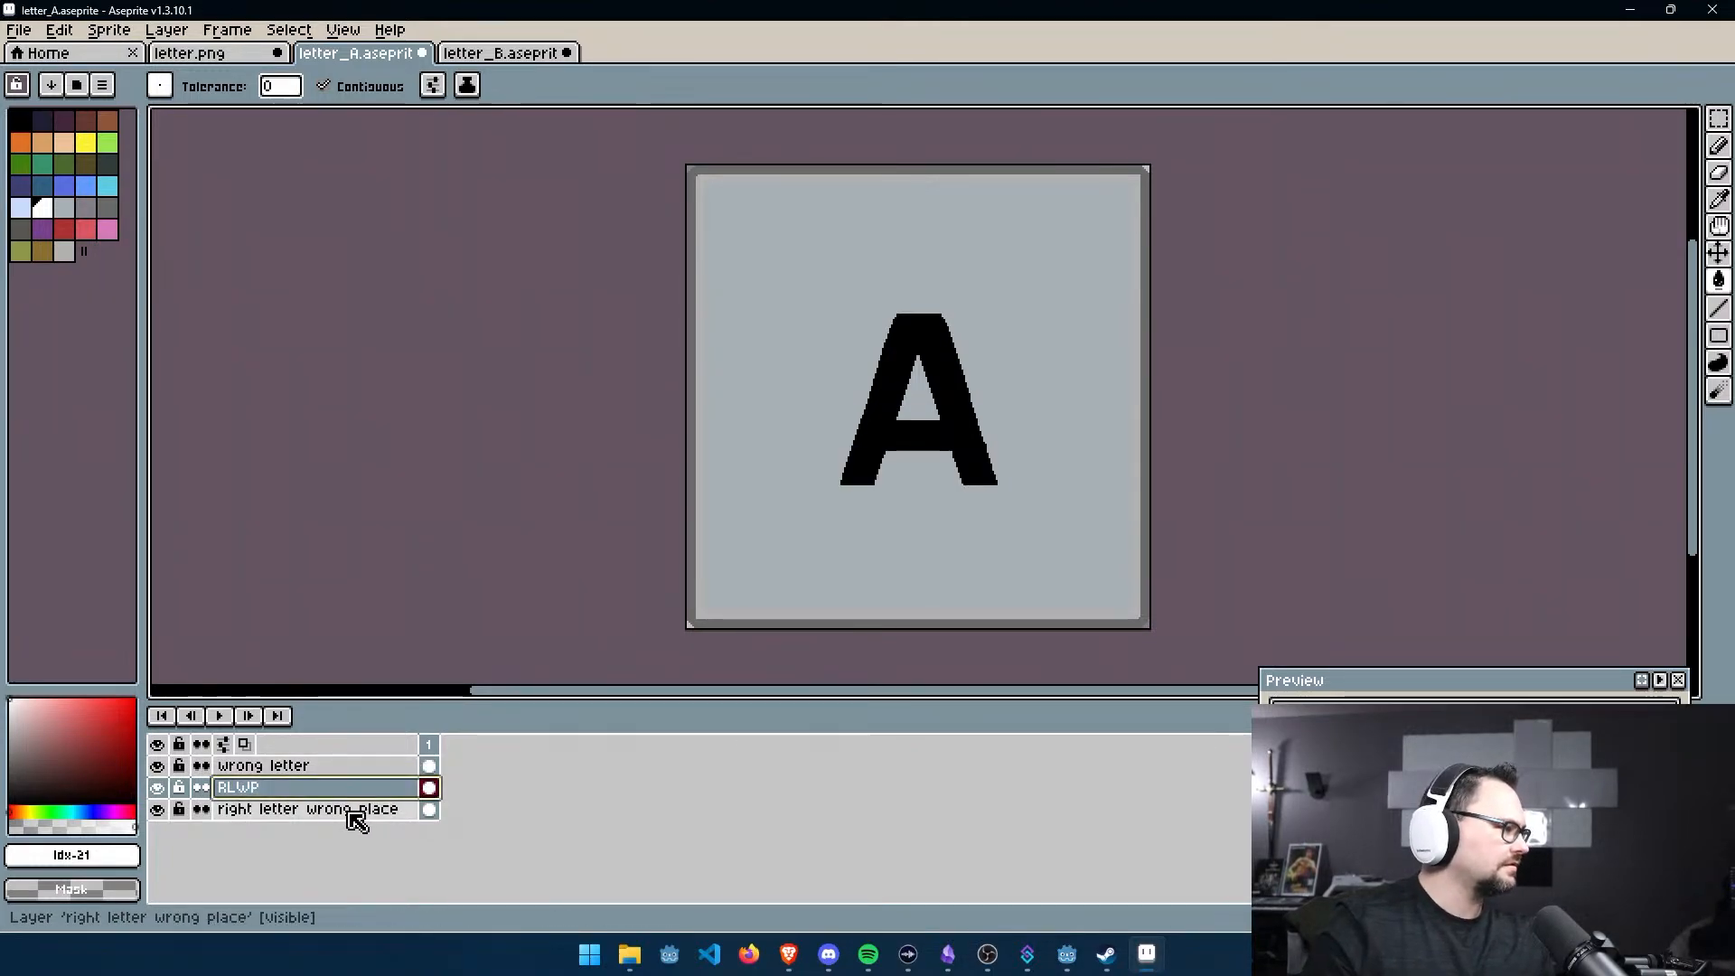
Rename the only layer of letter_B.aseprite as RLWP
click(473, 58)
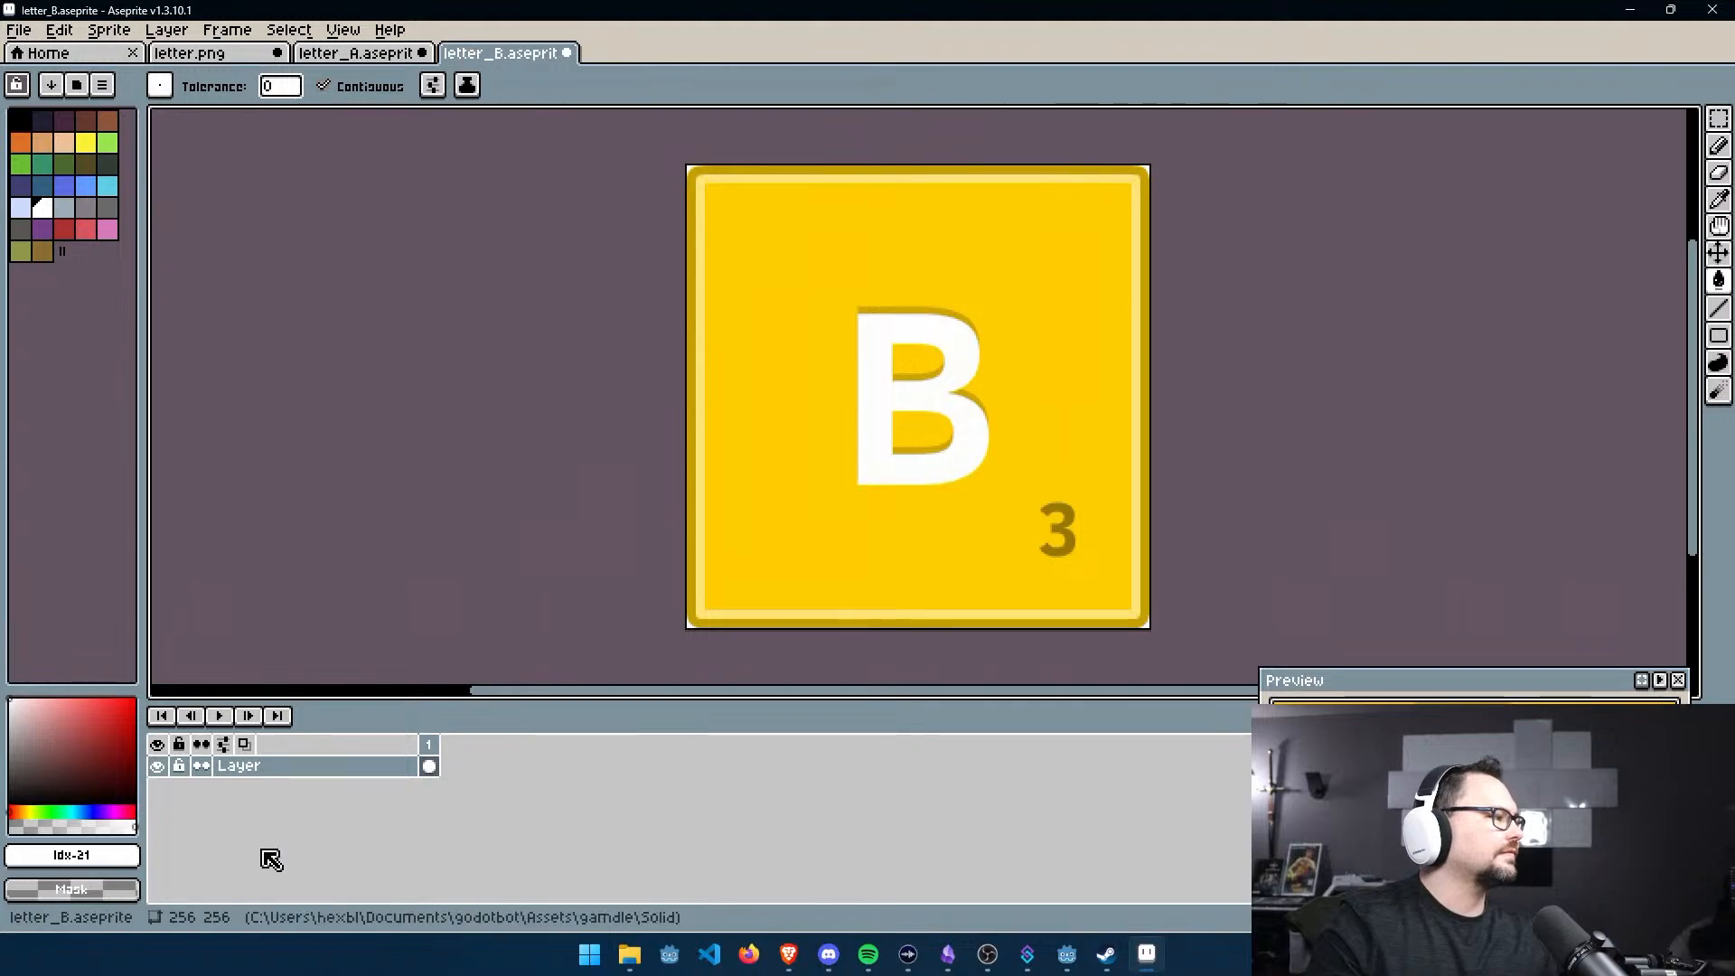
double_click(275, 765)
key(Return)
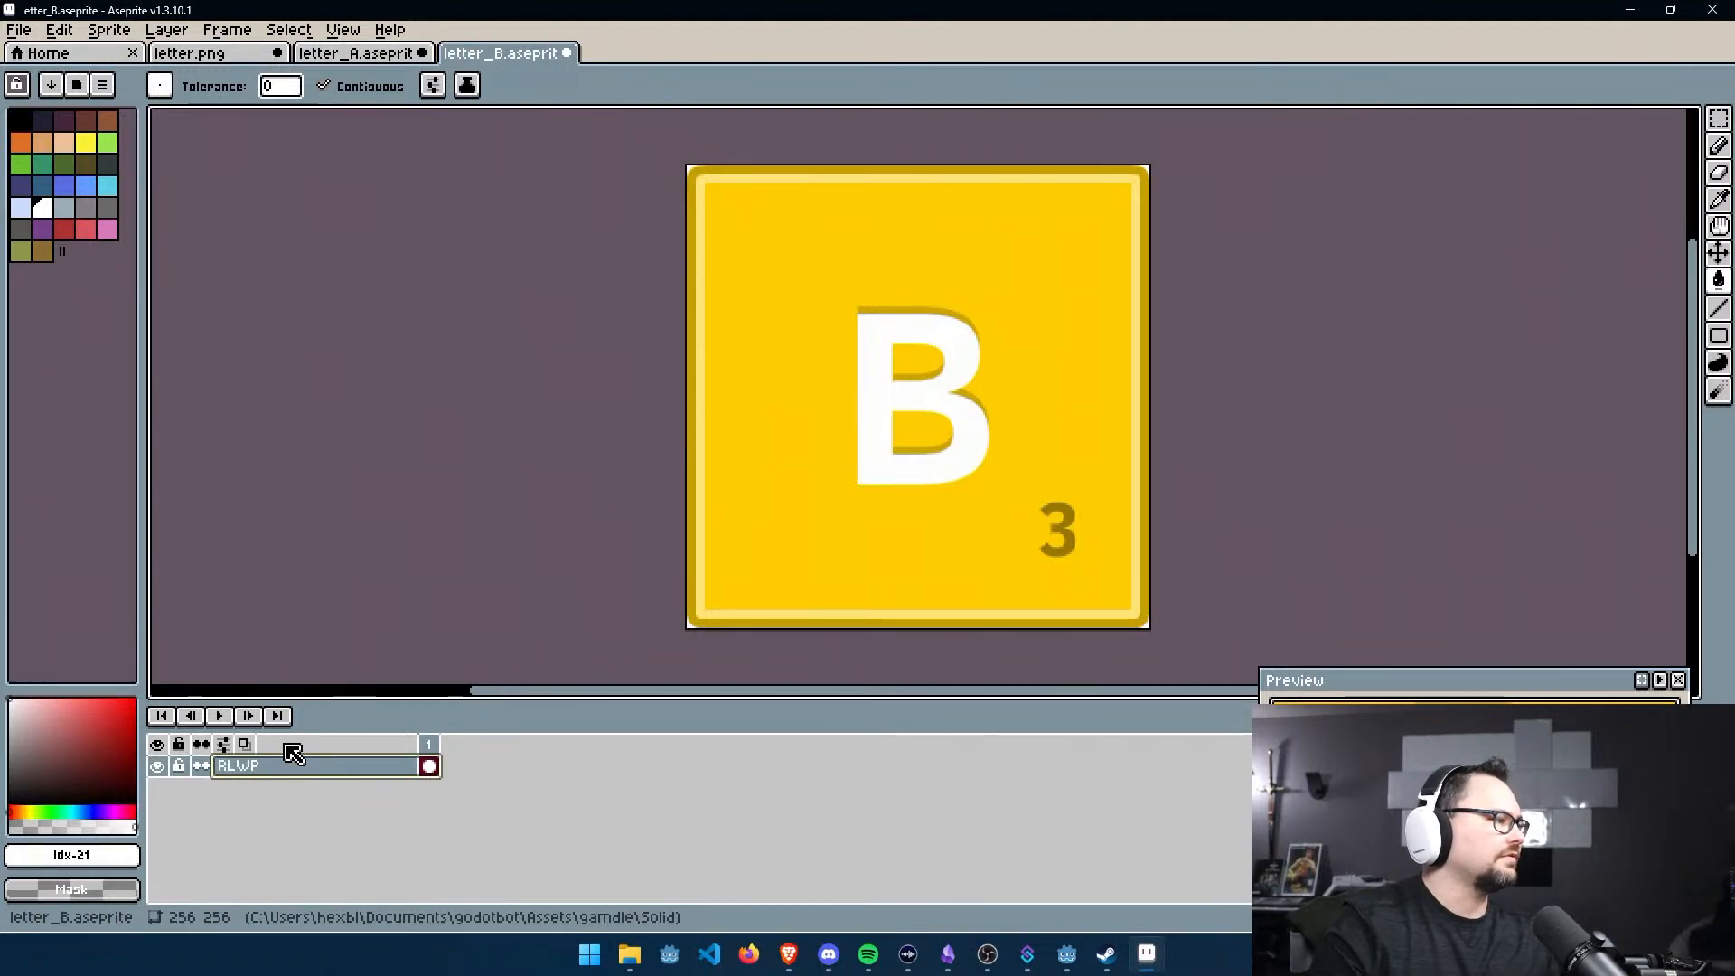
Return to letter_A.aseprite and rename its "wrong letter" layer as WL
click(355, 52)
double_click(330, 810)
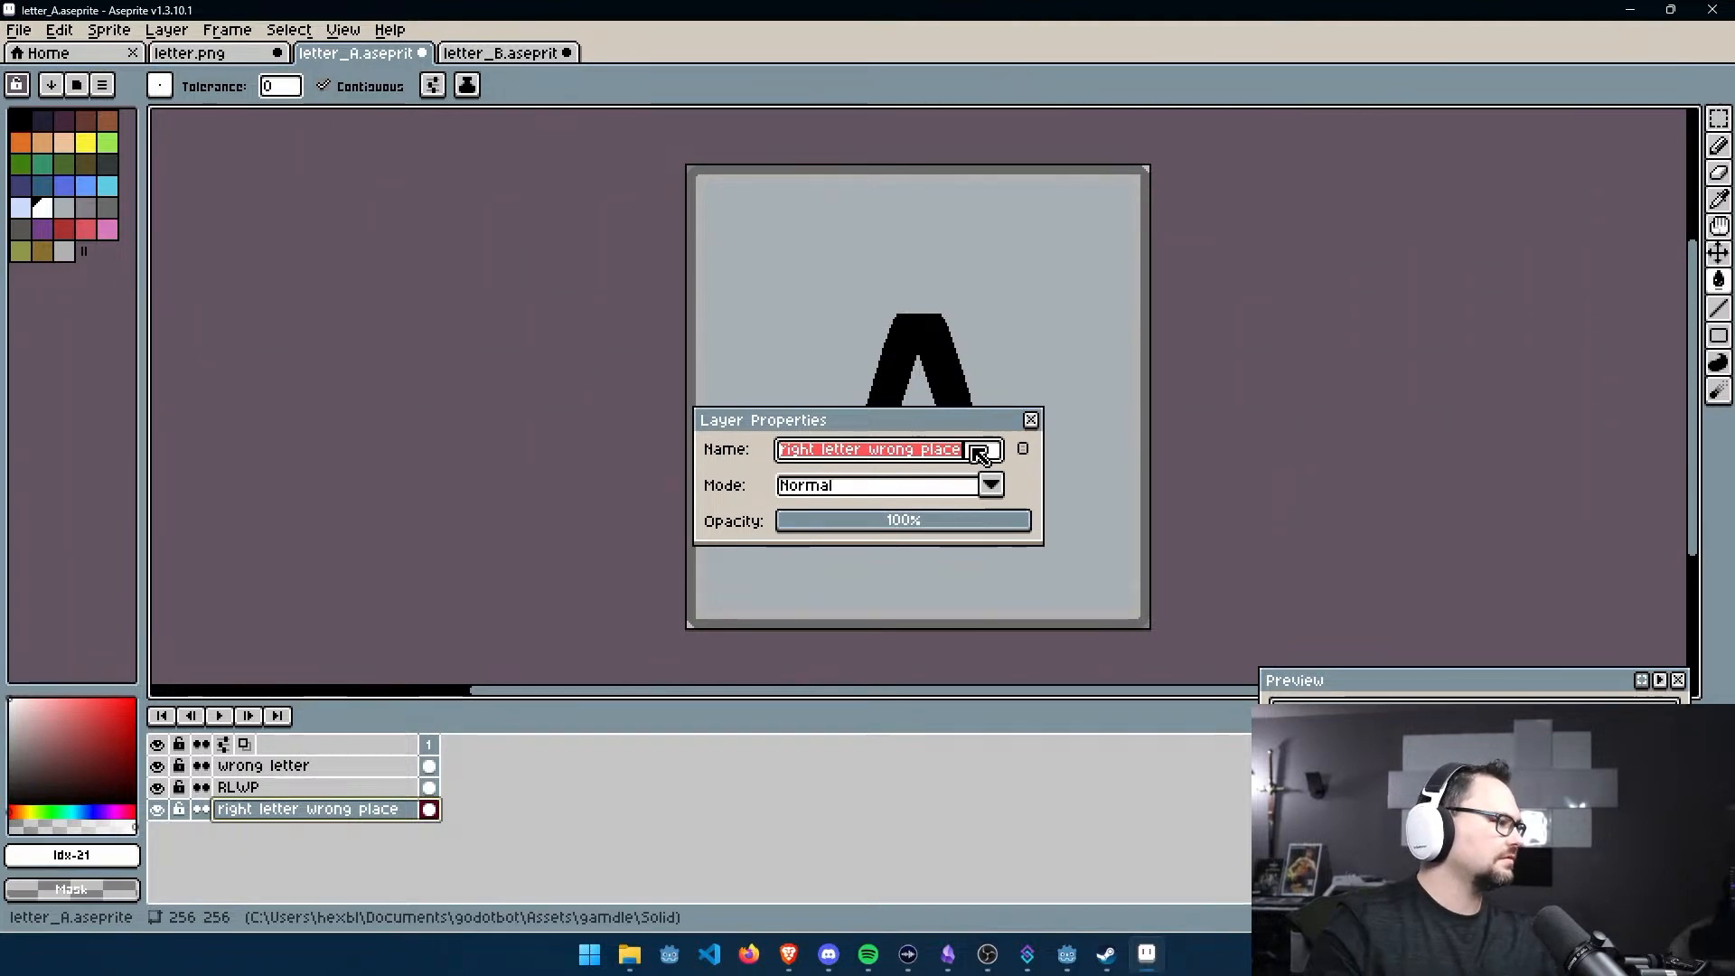
click(1030, 422)
click(302, 768)
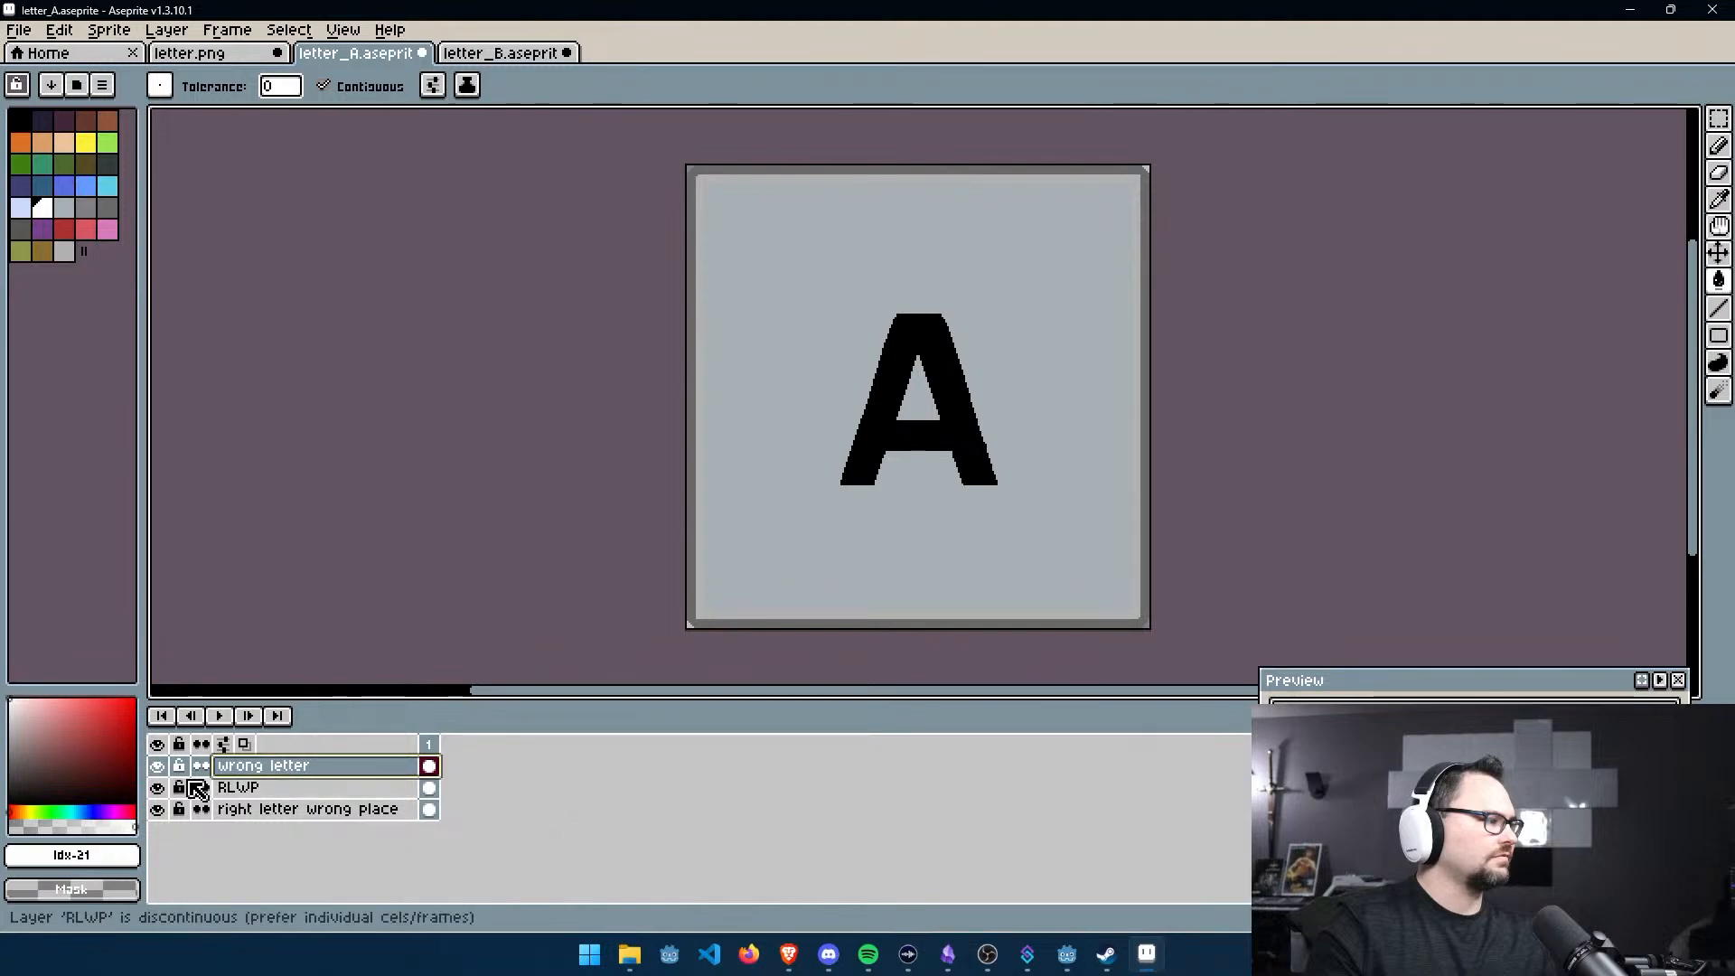
click(231, 788)
click(250, 774)
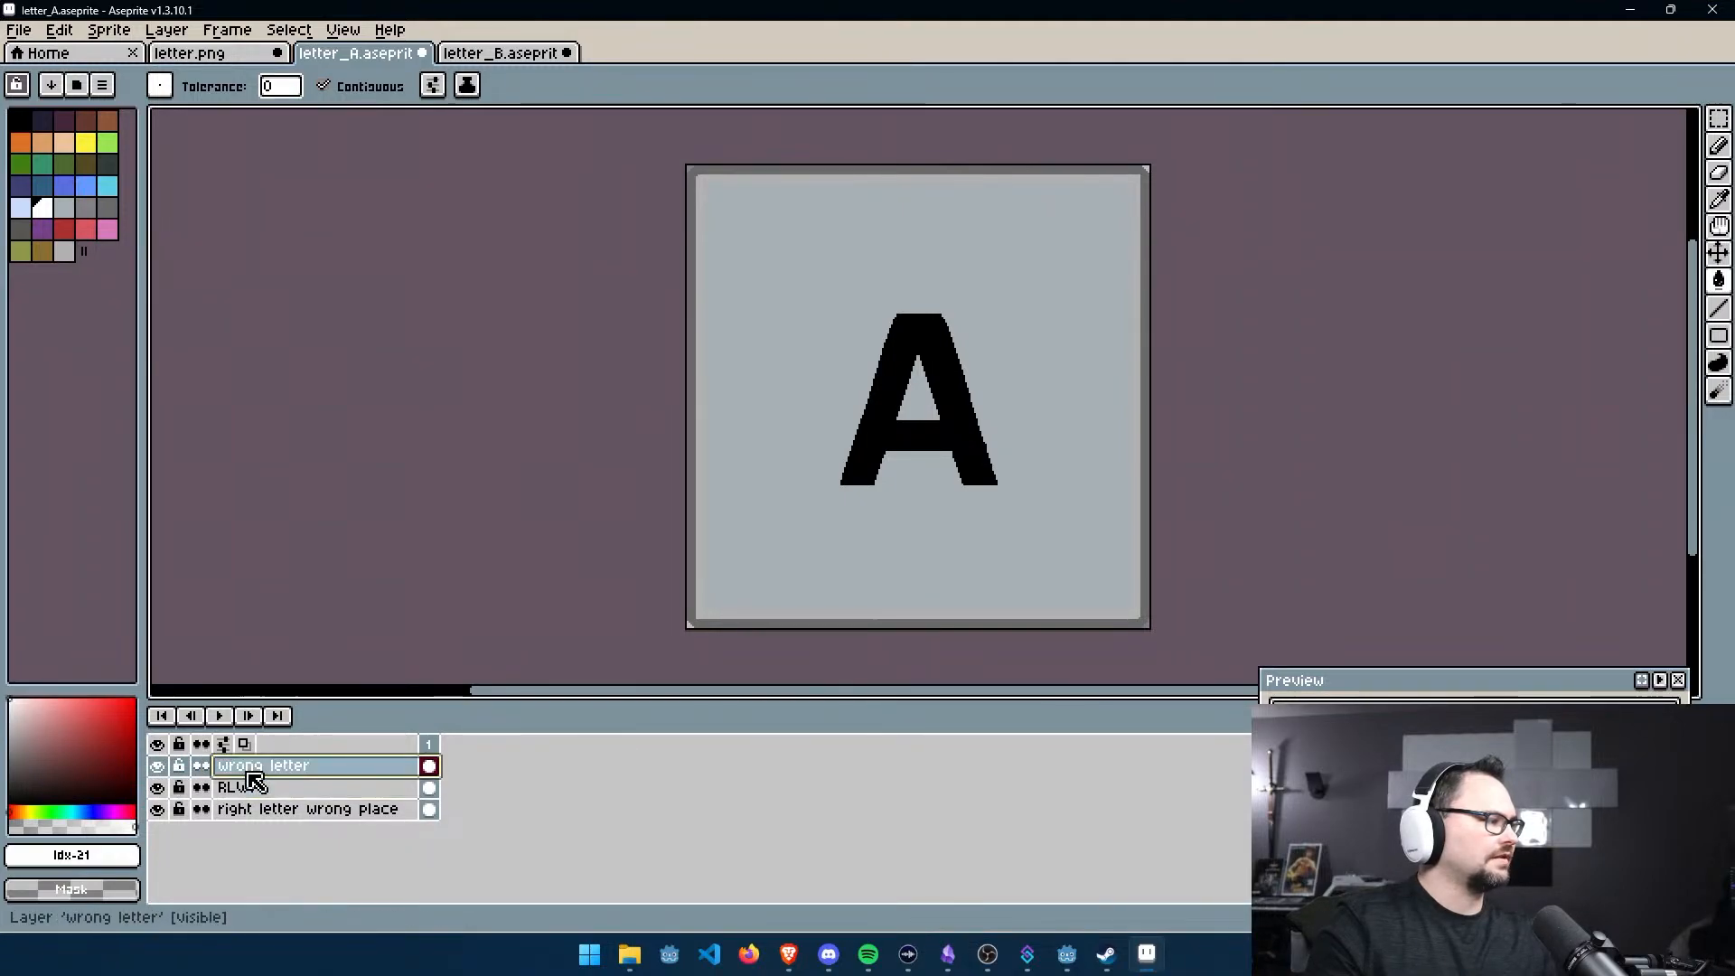
double_click(260, 771)
text(WL)
key(Return)
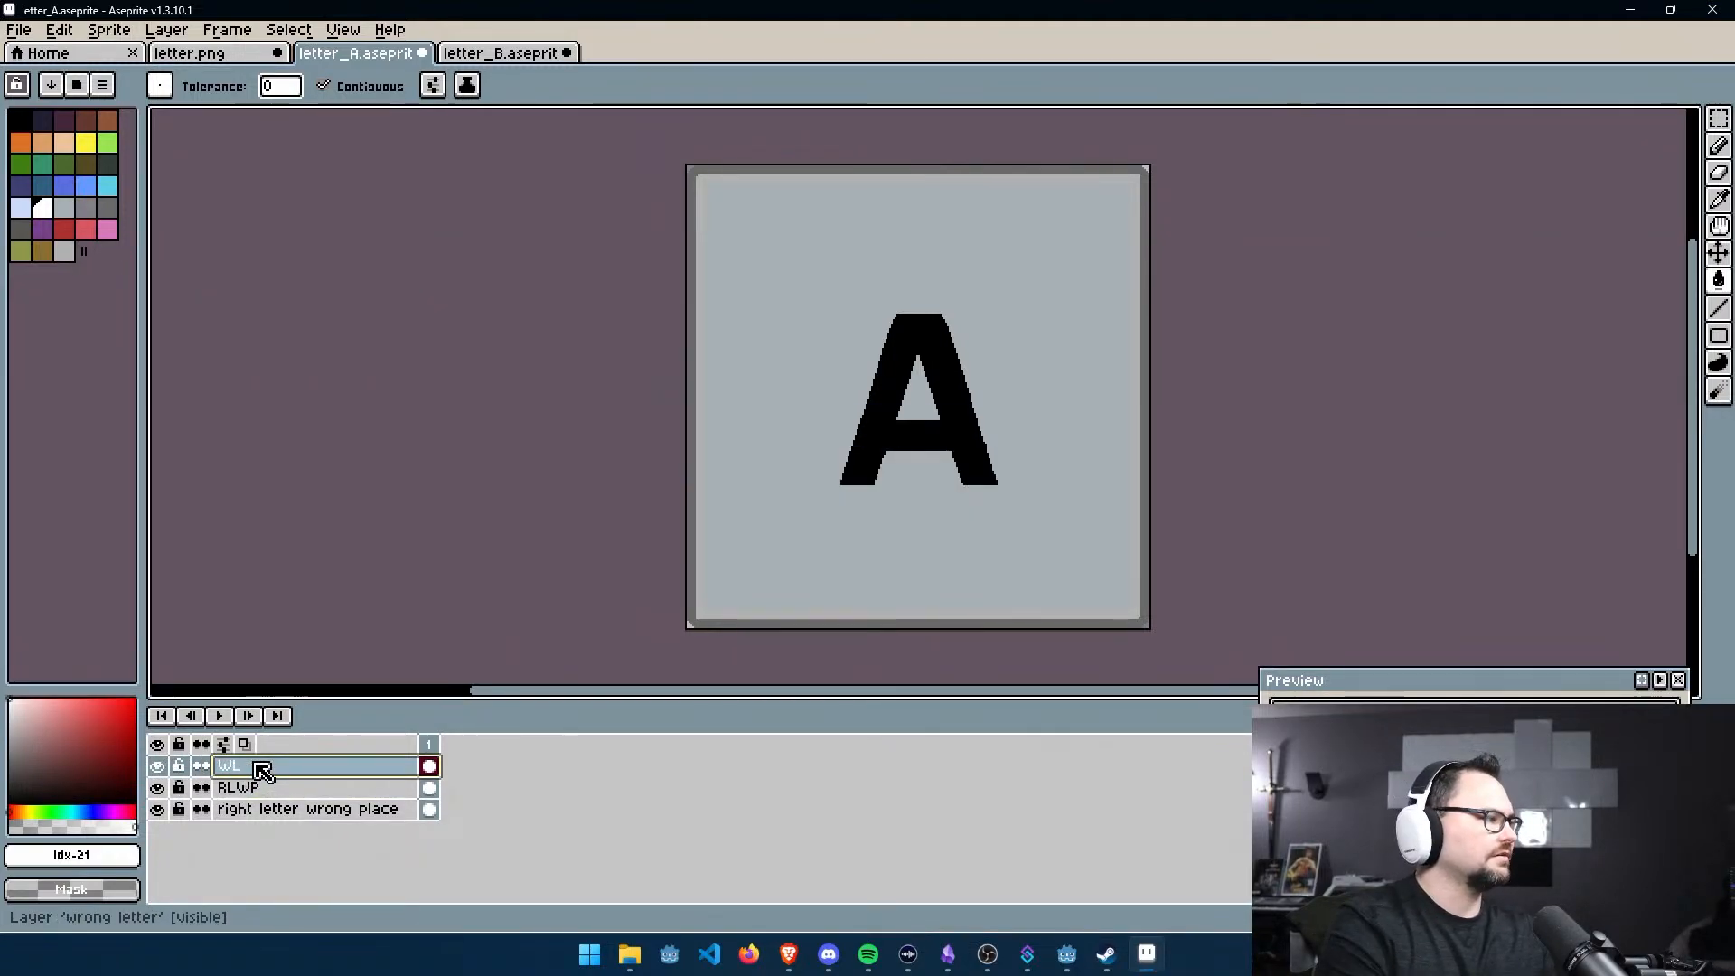
Hide the WL layer and rename the green A tile's layer beneath it as RLRP
click(158, 766)
double_click(258, 787)
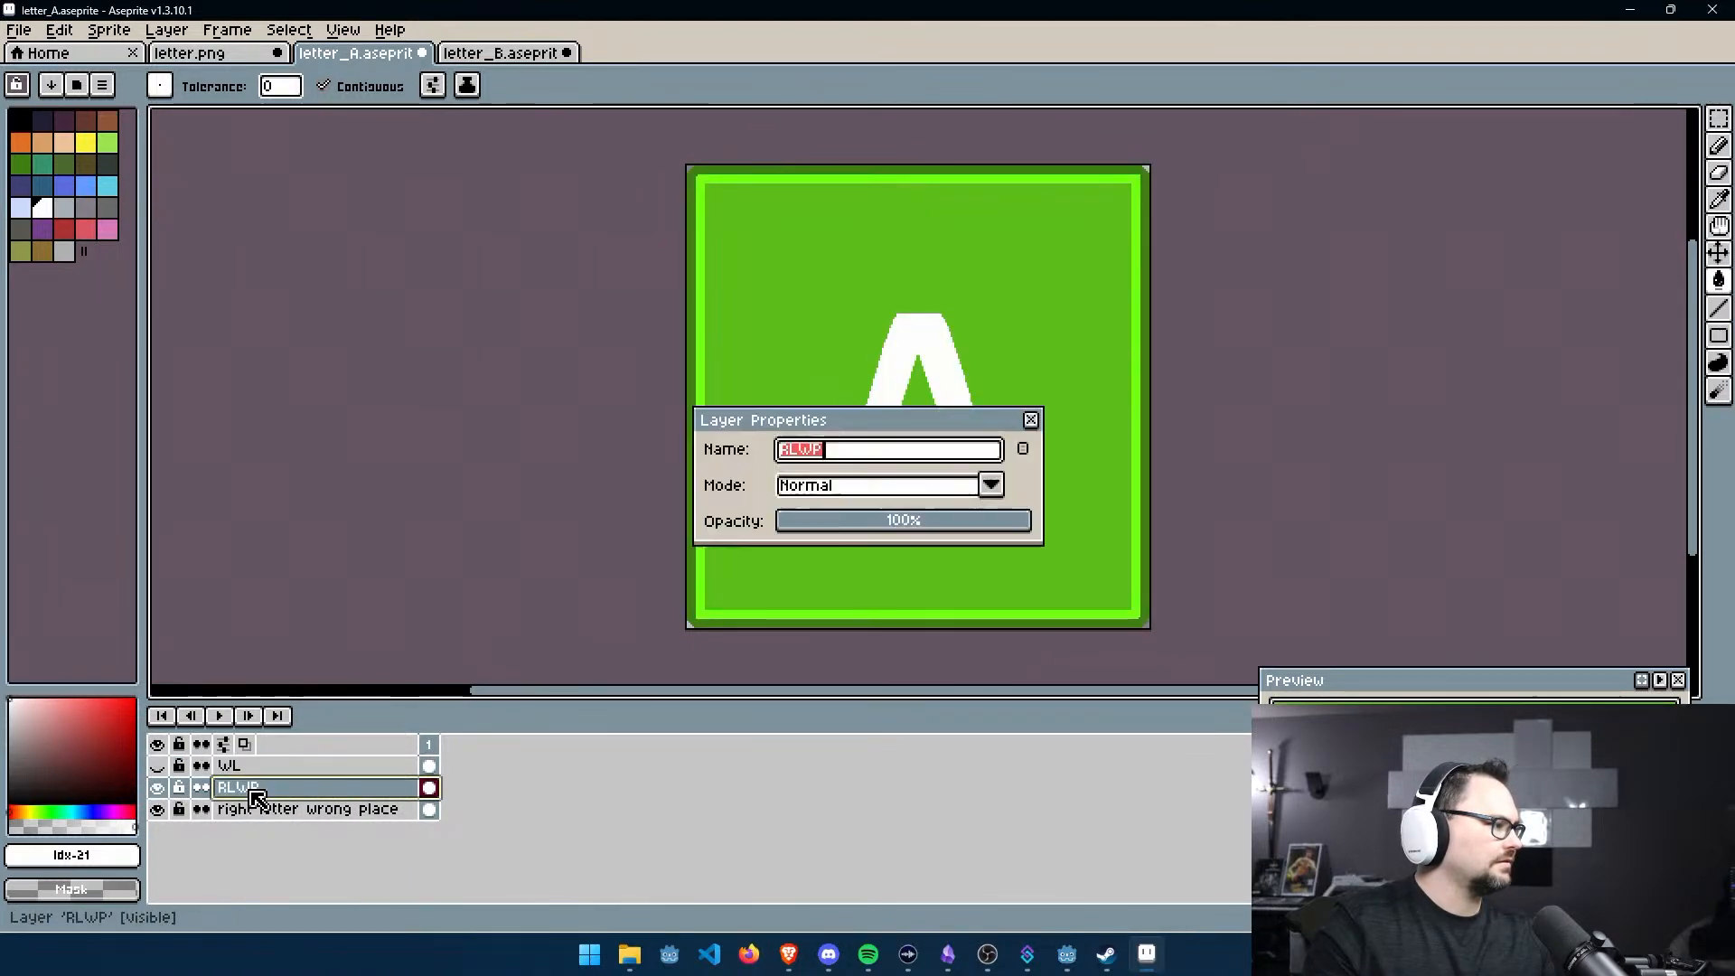
text(RL)
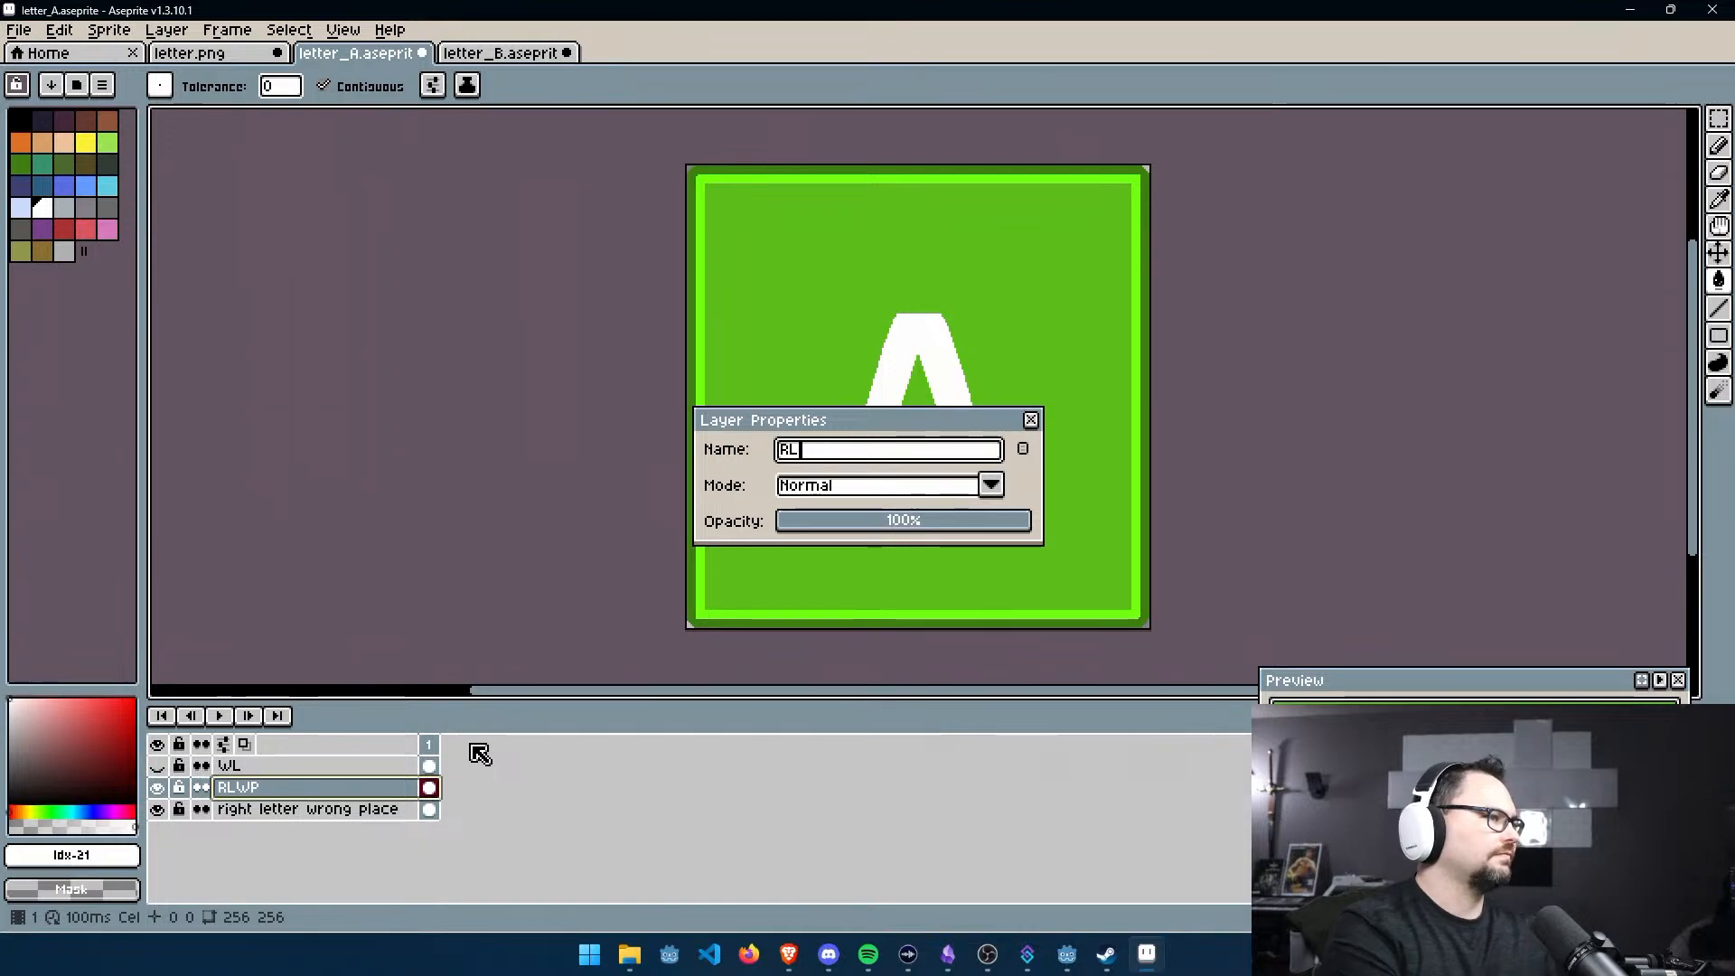
text(RP)
key(Return)
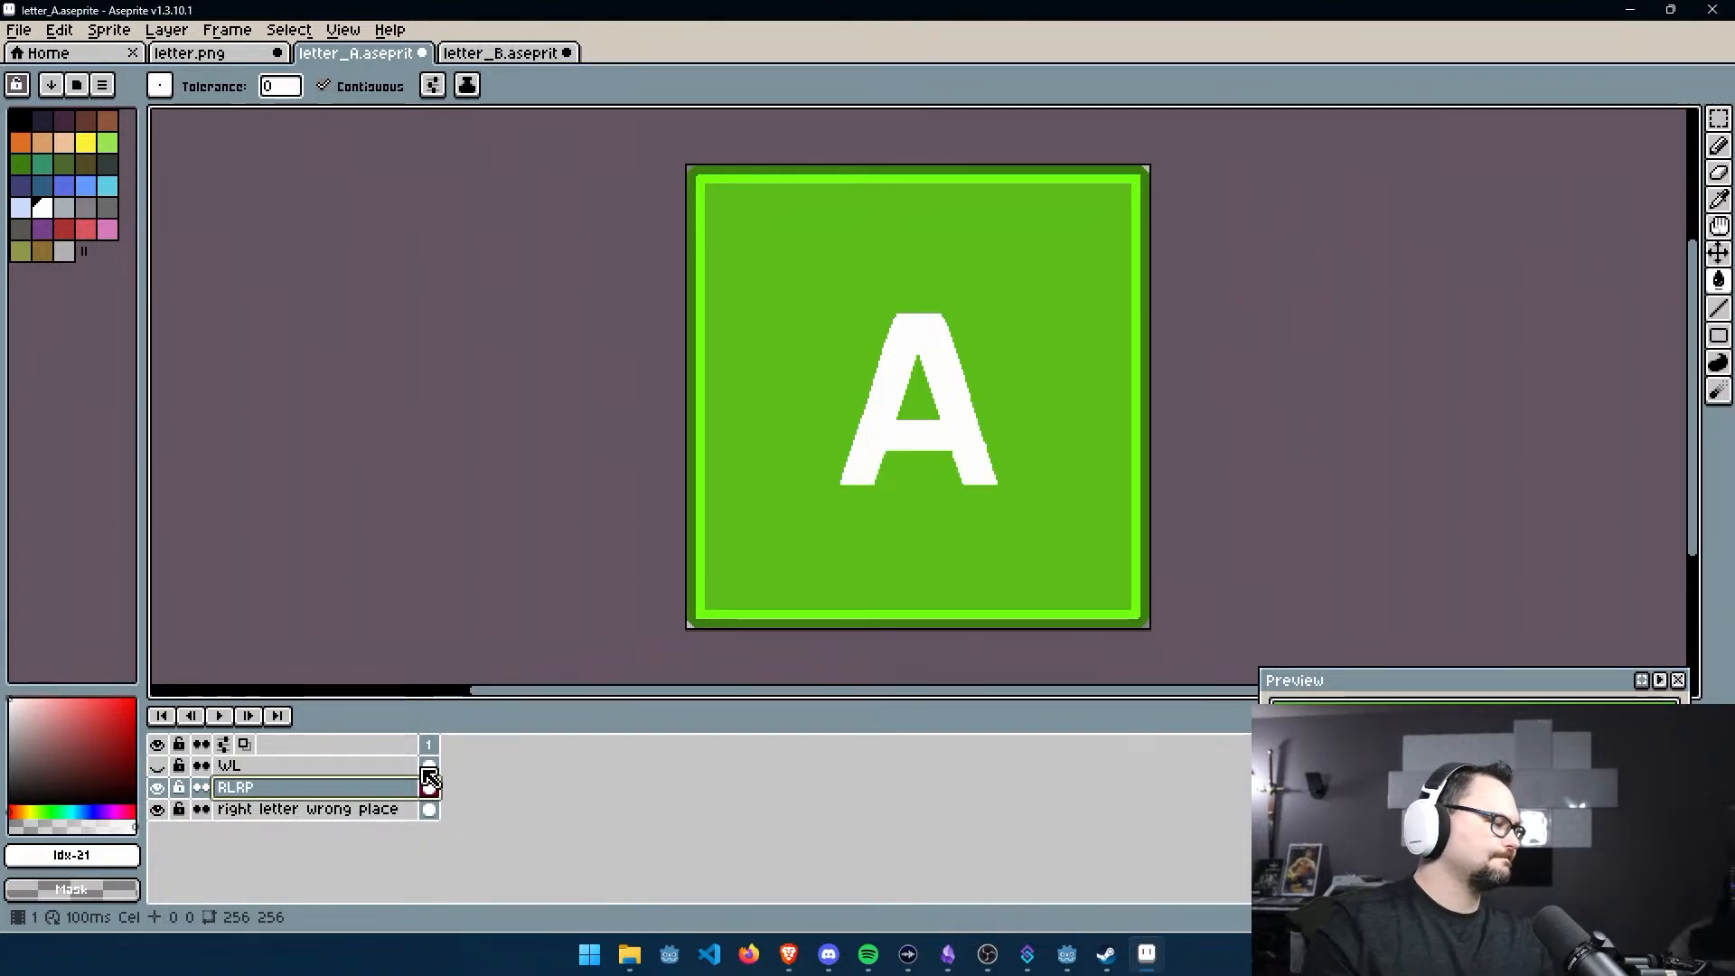
Rename the "right letter wrong place" layer of letter_A.aseprite as RLWP
double_click(339, 812)
text(RLWP)
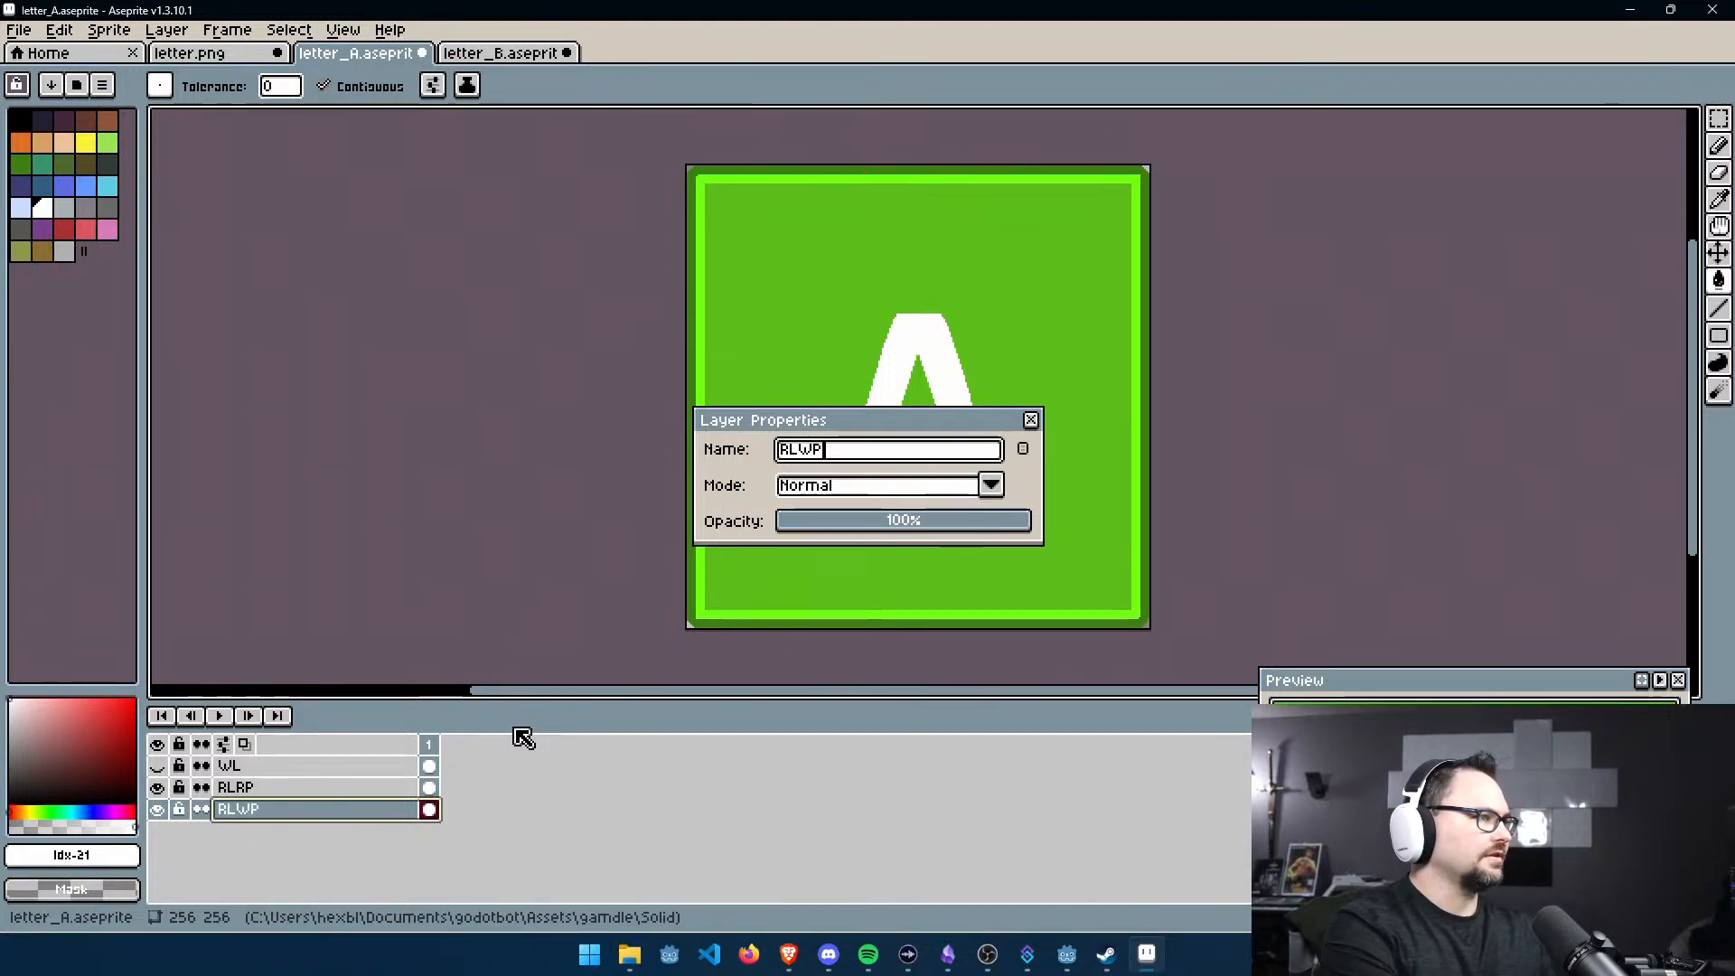
key(Return)
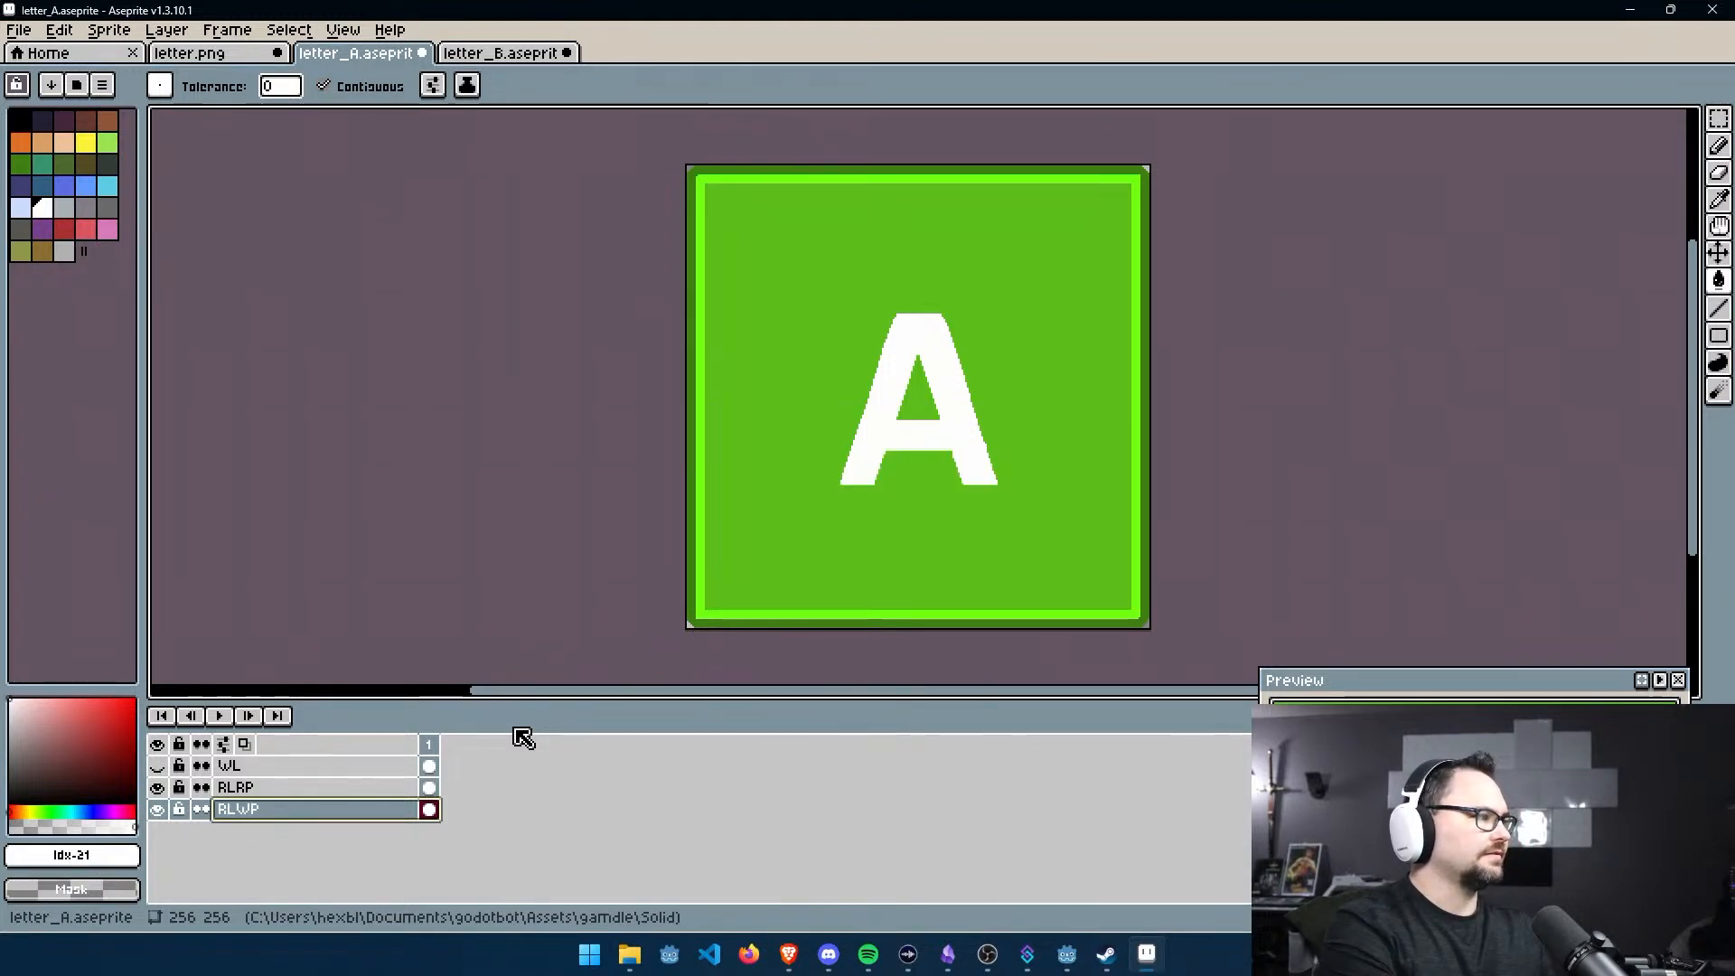
Add a new empty layer above the RLWP layer in letter_B.aseprite
click(489, 56)
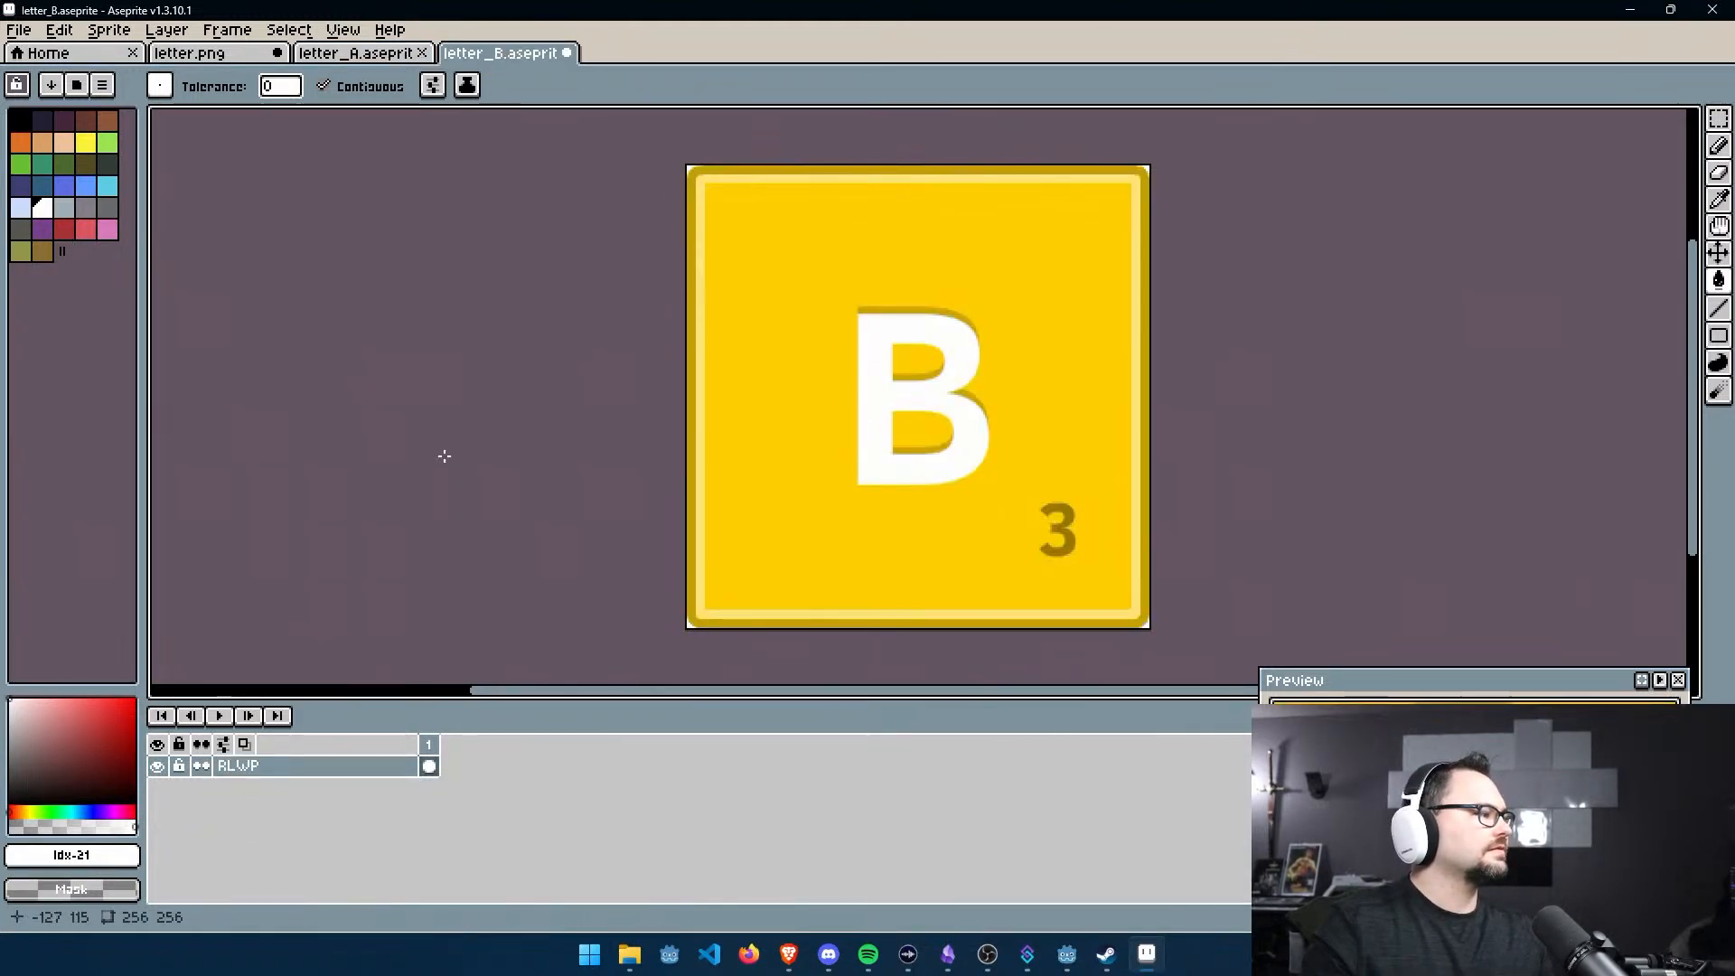
right_click(279, 772)
mouse_move(419, 793)
click(510, 792)
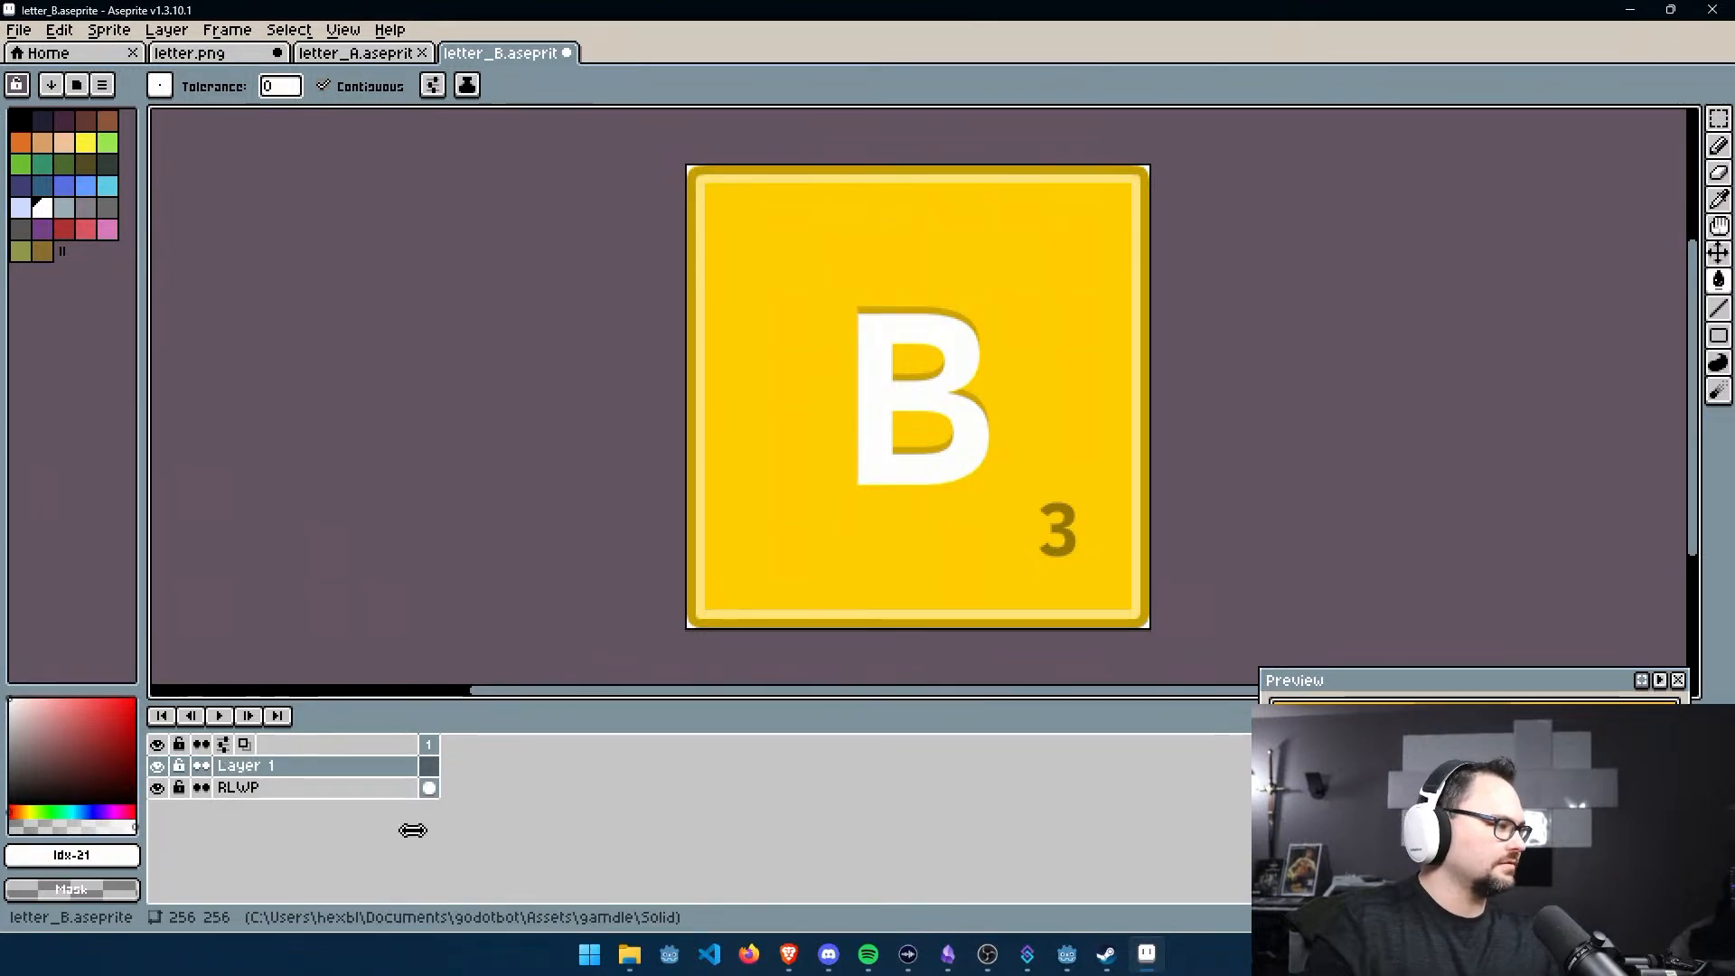
Rename the new layer above RLWP in letter_B.aseprite as RLRP
double_click(317, 767)
text(R)
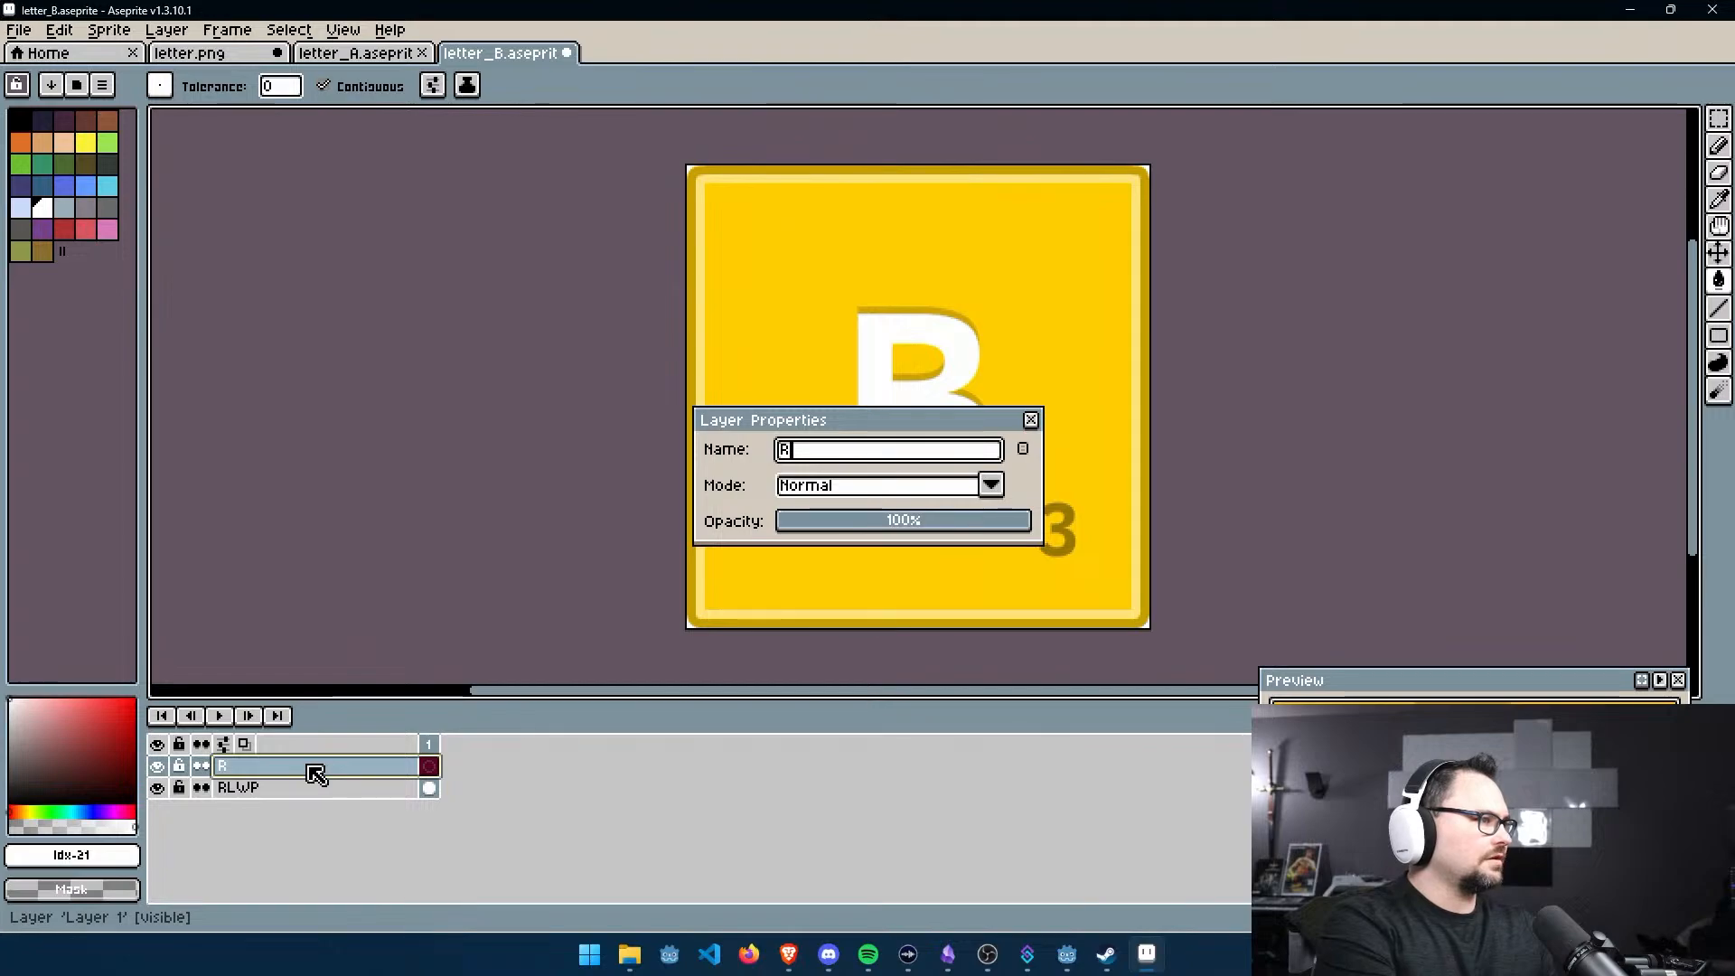
text(LRPO)
key(BackSpace)
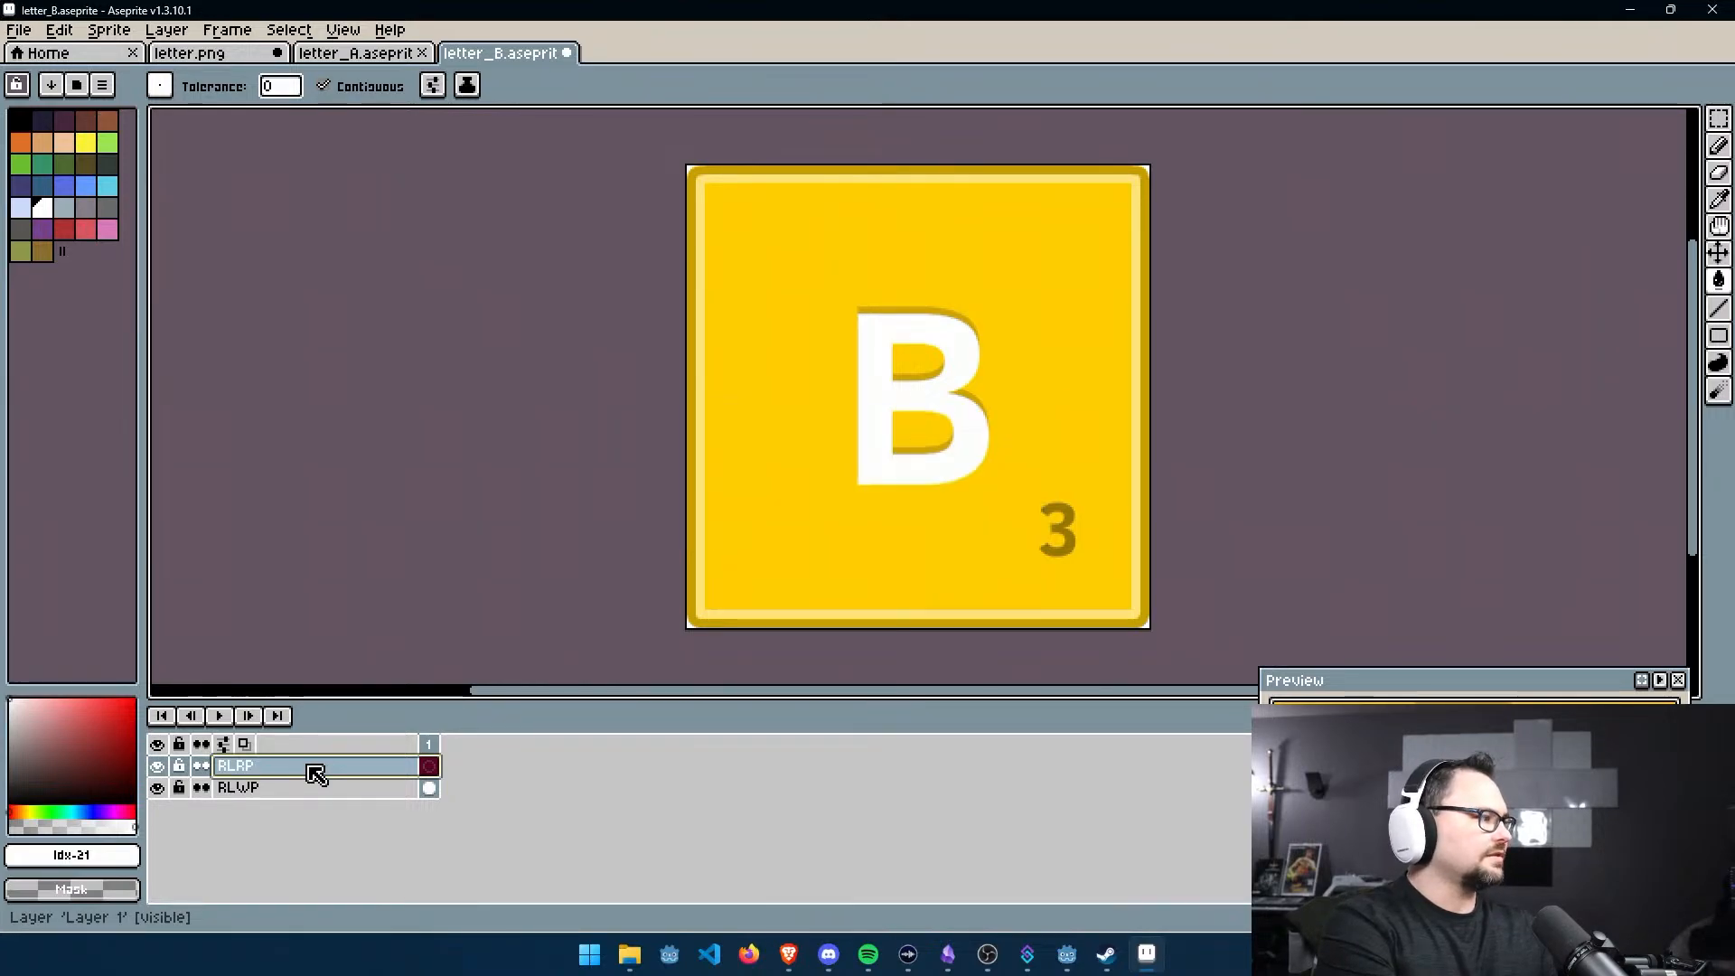
key(Return)
Add a layer between RLRP and RLWP in letter_B.aseprite and name it WL
click(333, 792)
right_click(333, 794)
mouse_move(394, 792)
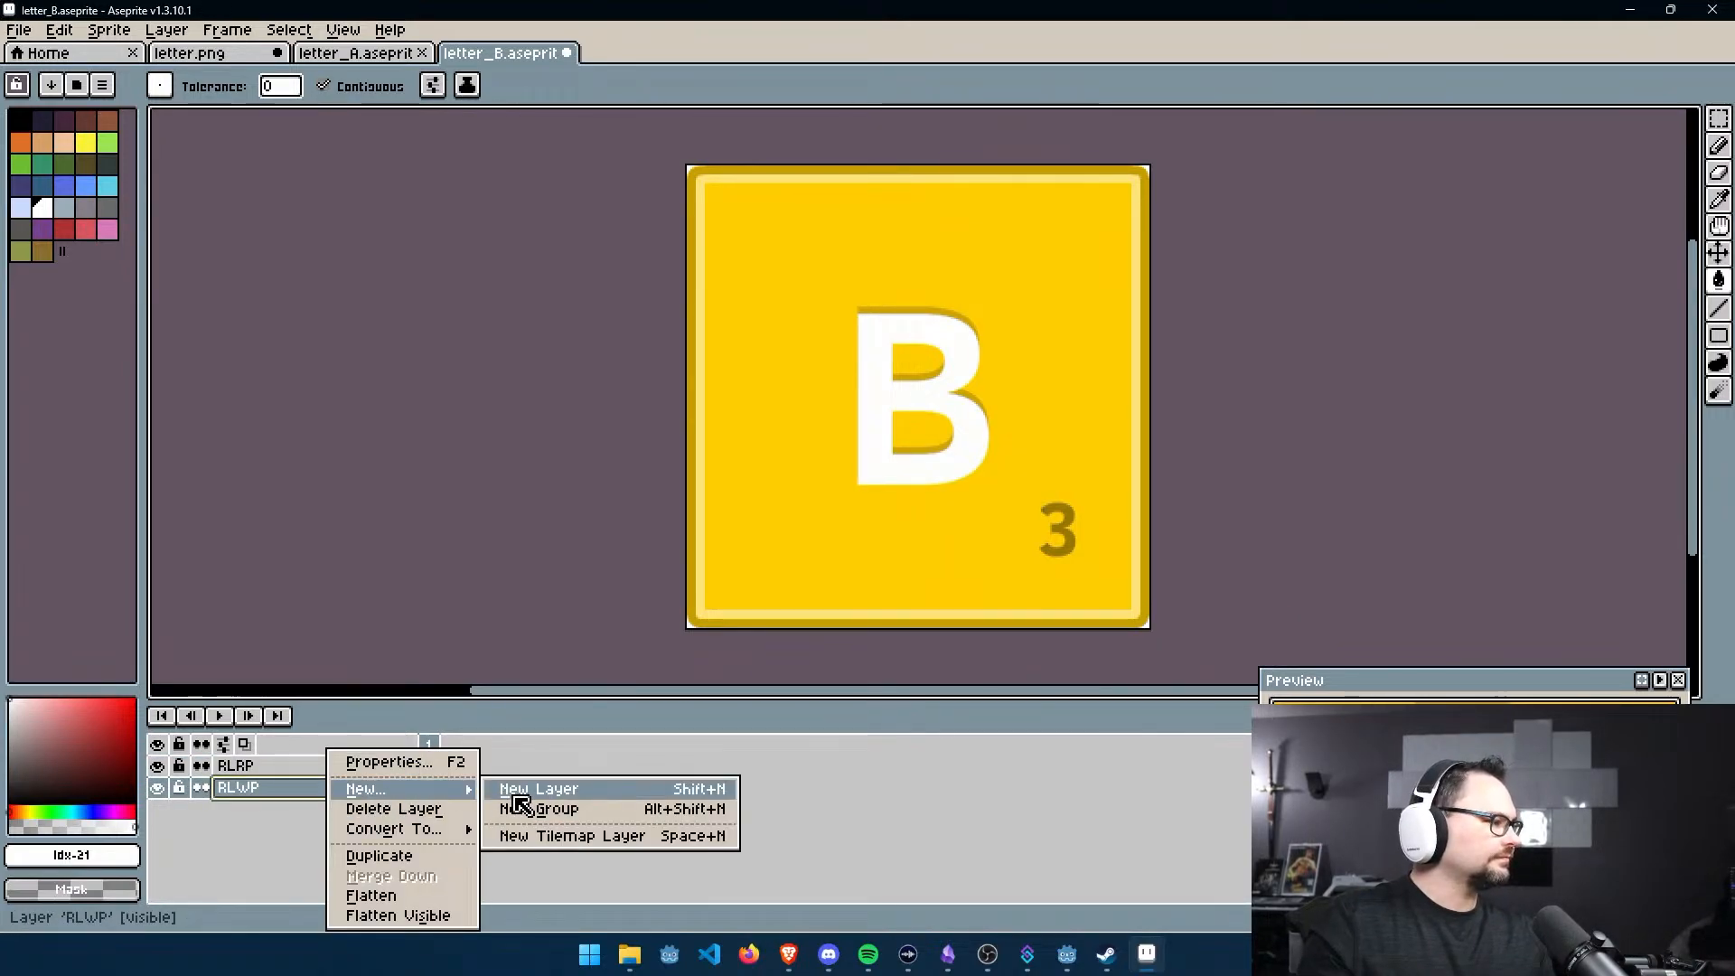
click(513, 793)
drag(260, 787, 217, 785)
click(265, 809)
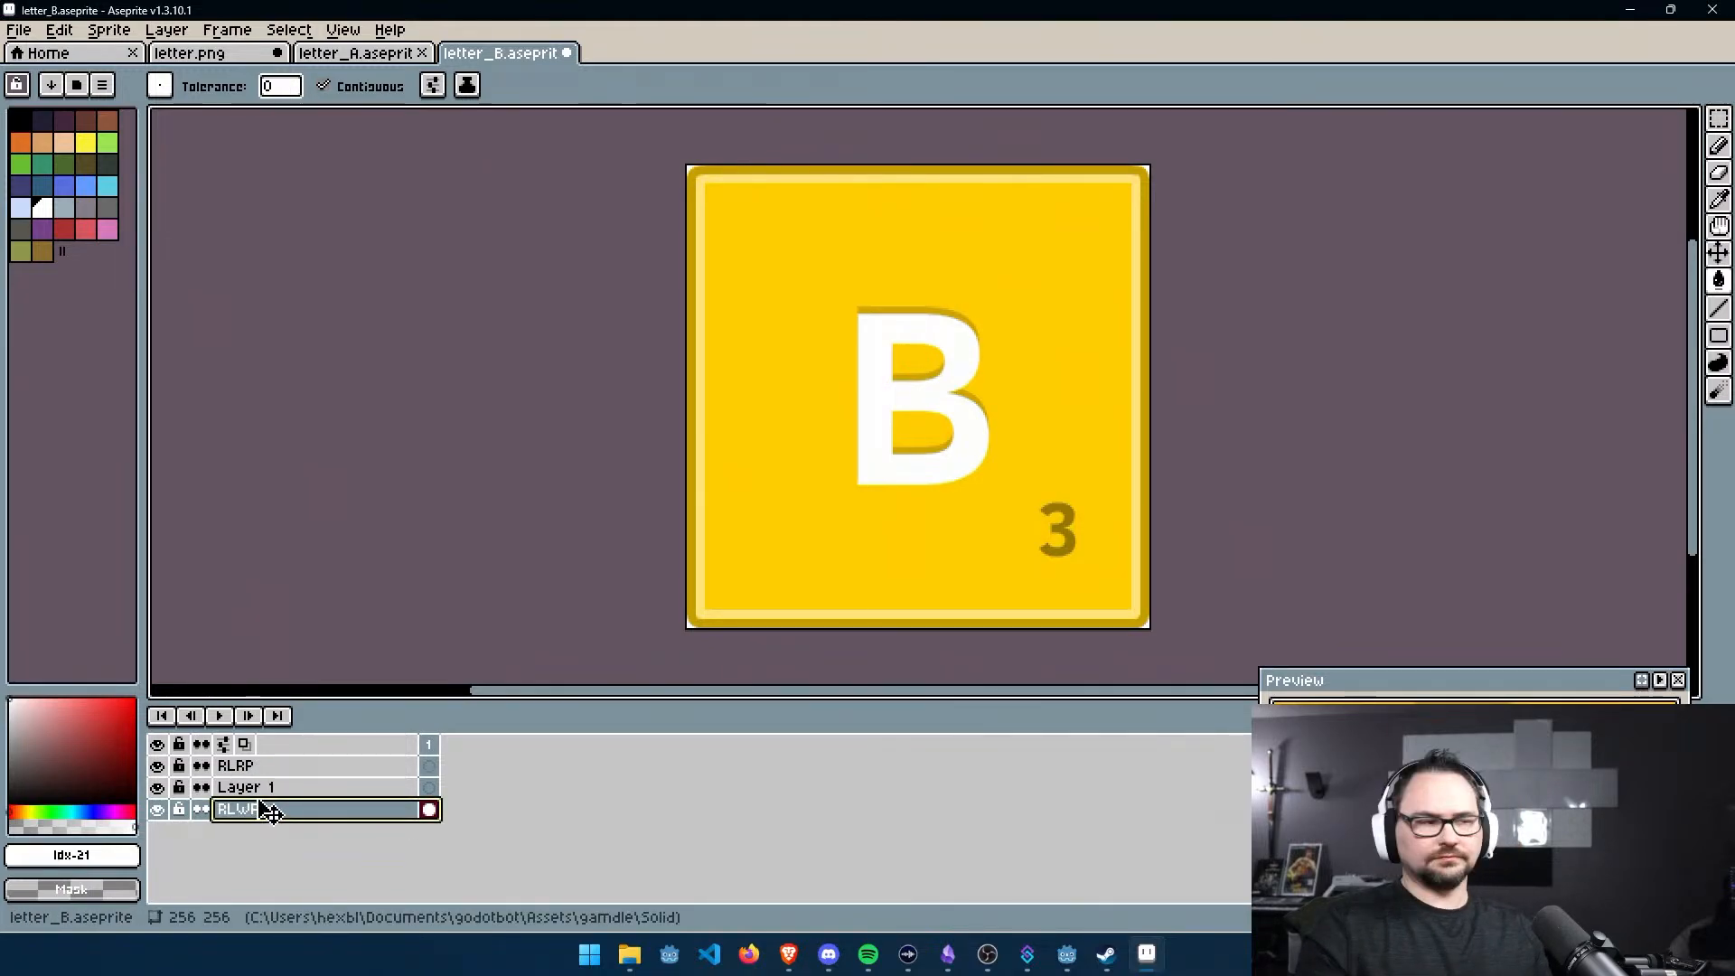
click(271, 788)
double_click(312, 788)
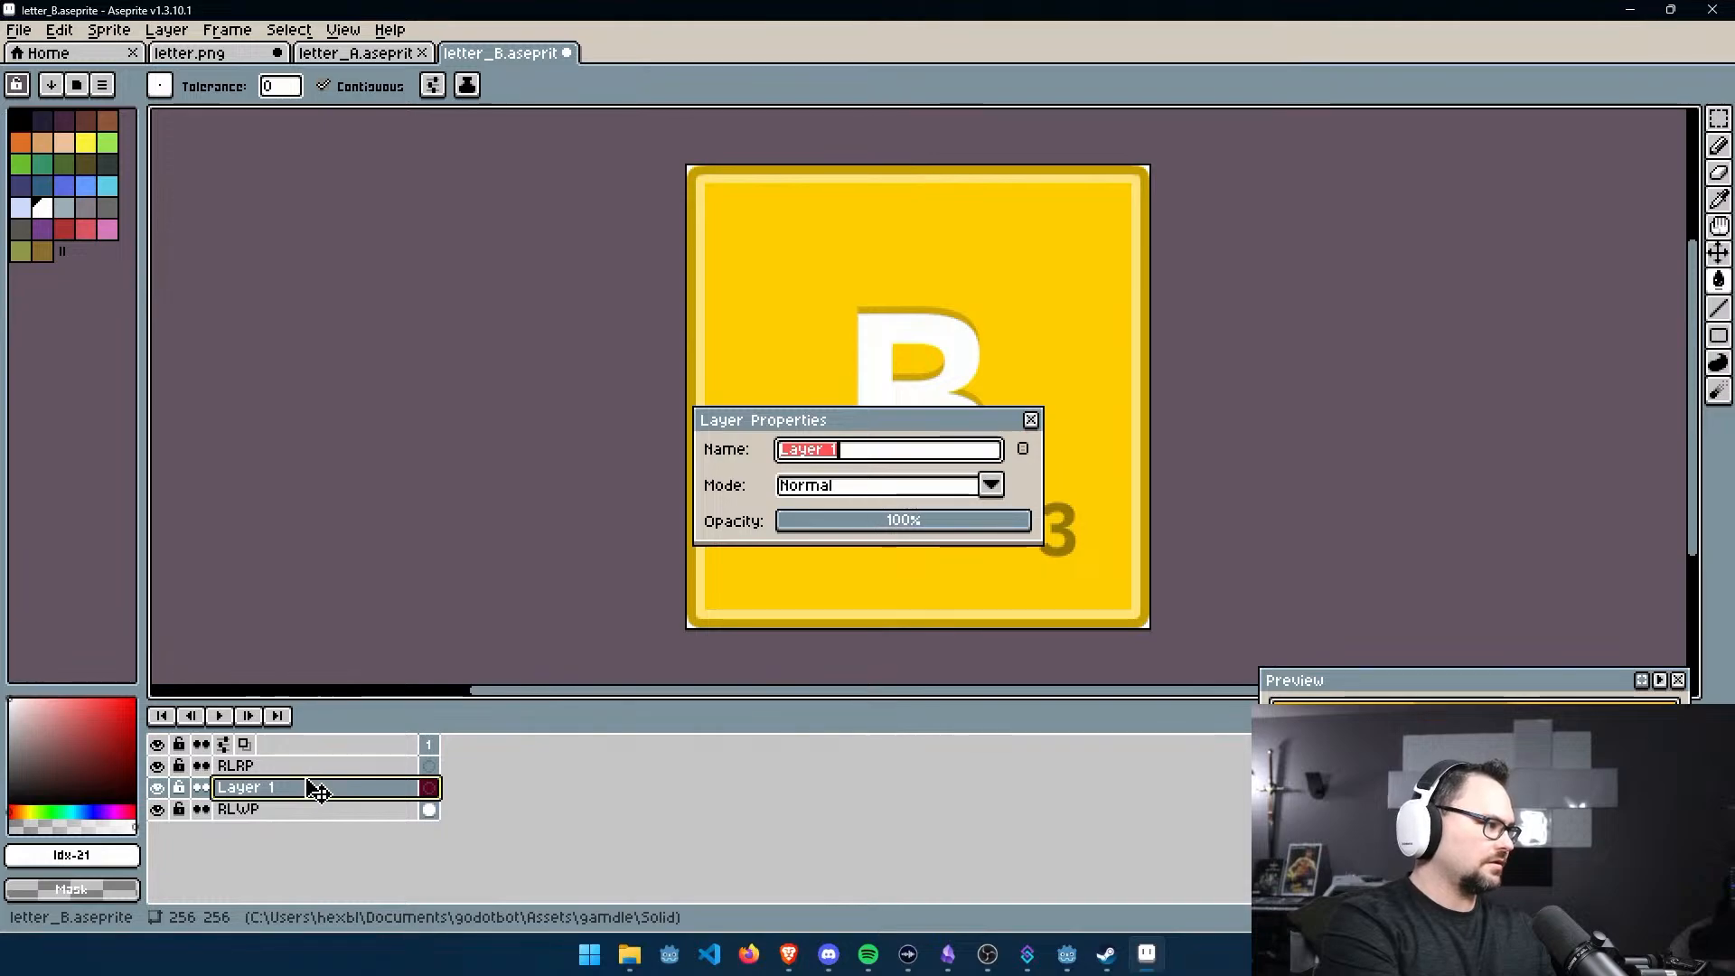
key(Return)
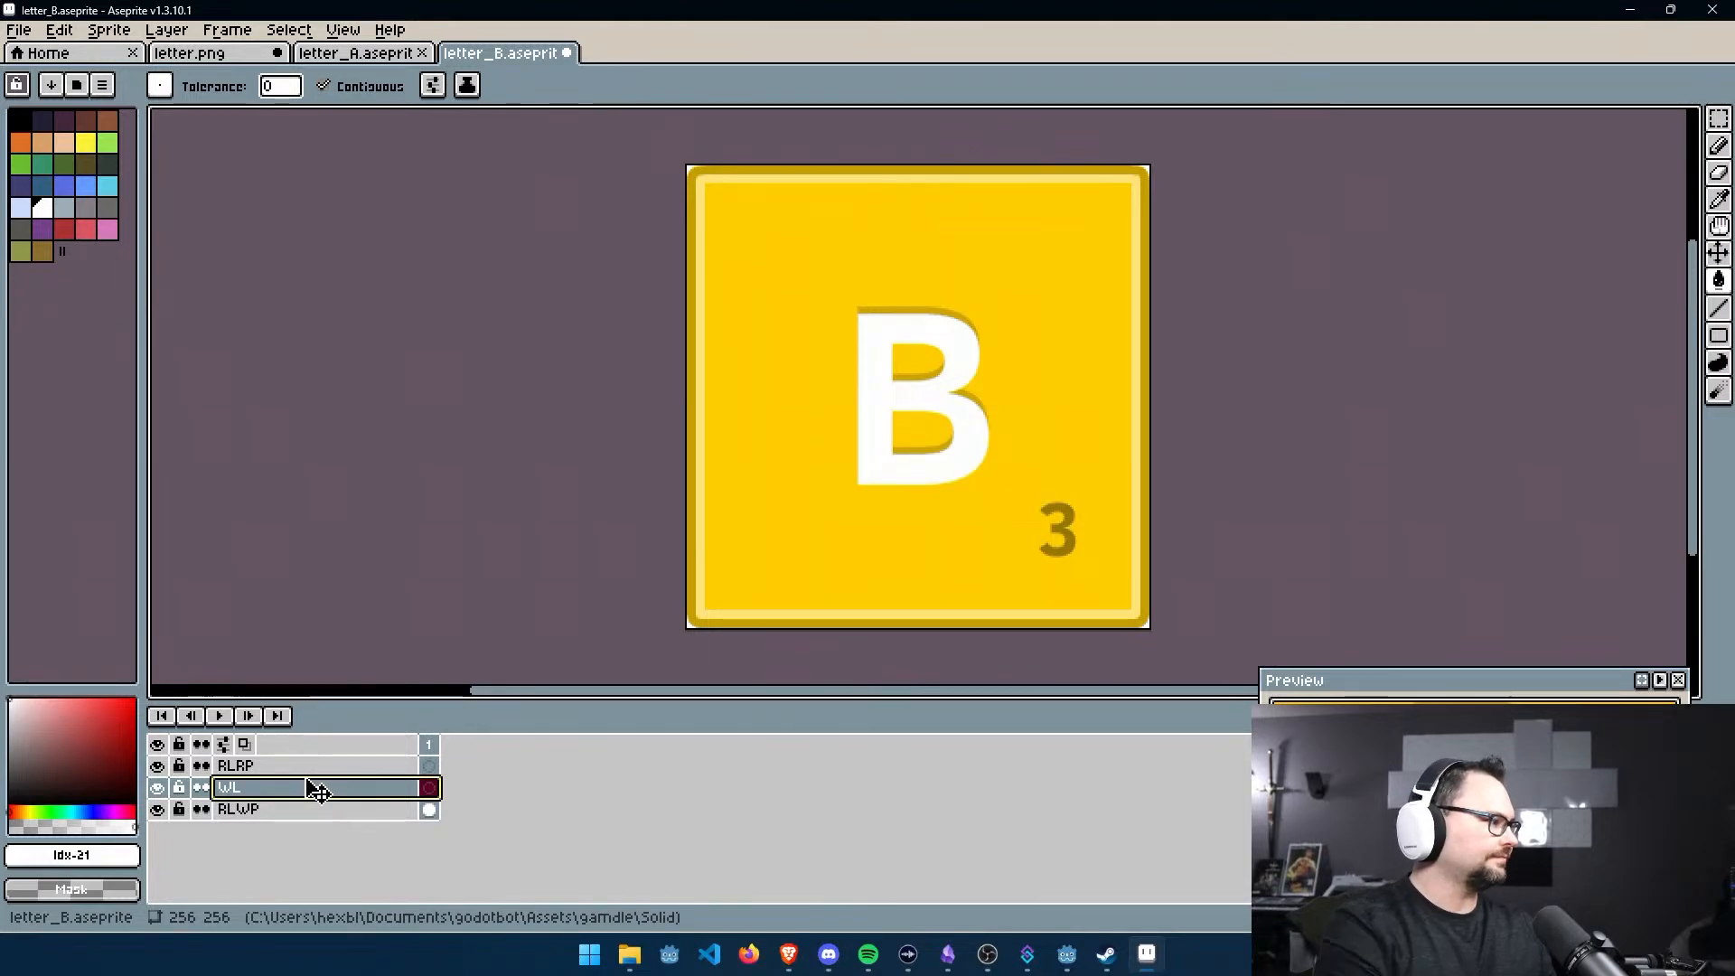
click(158, 766)
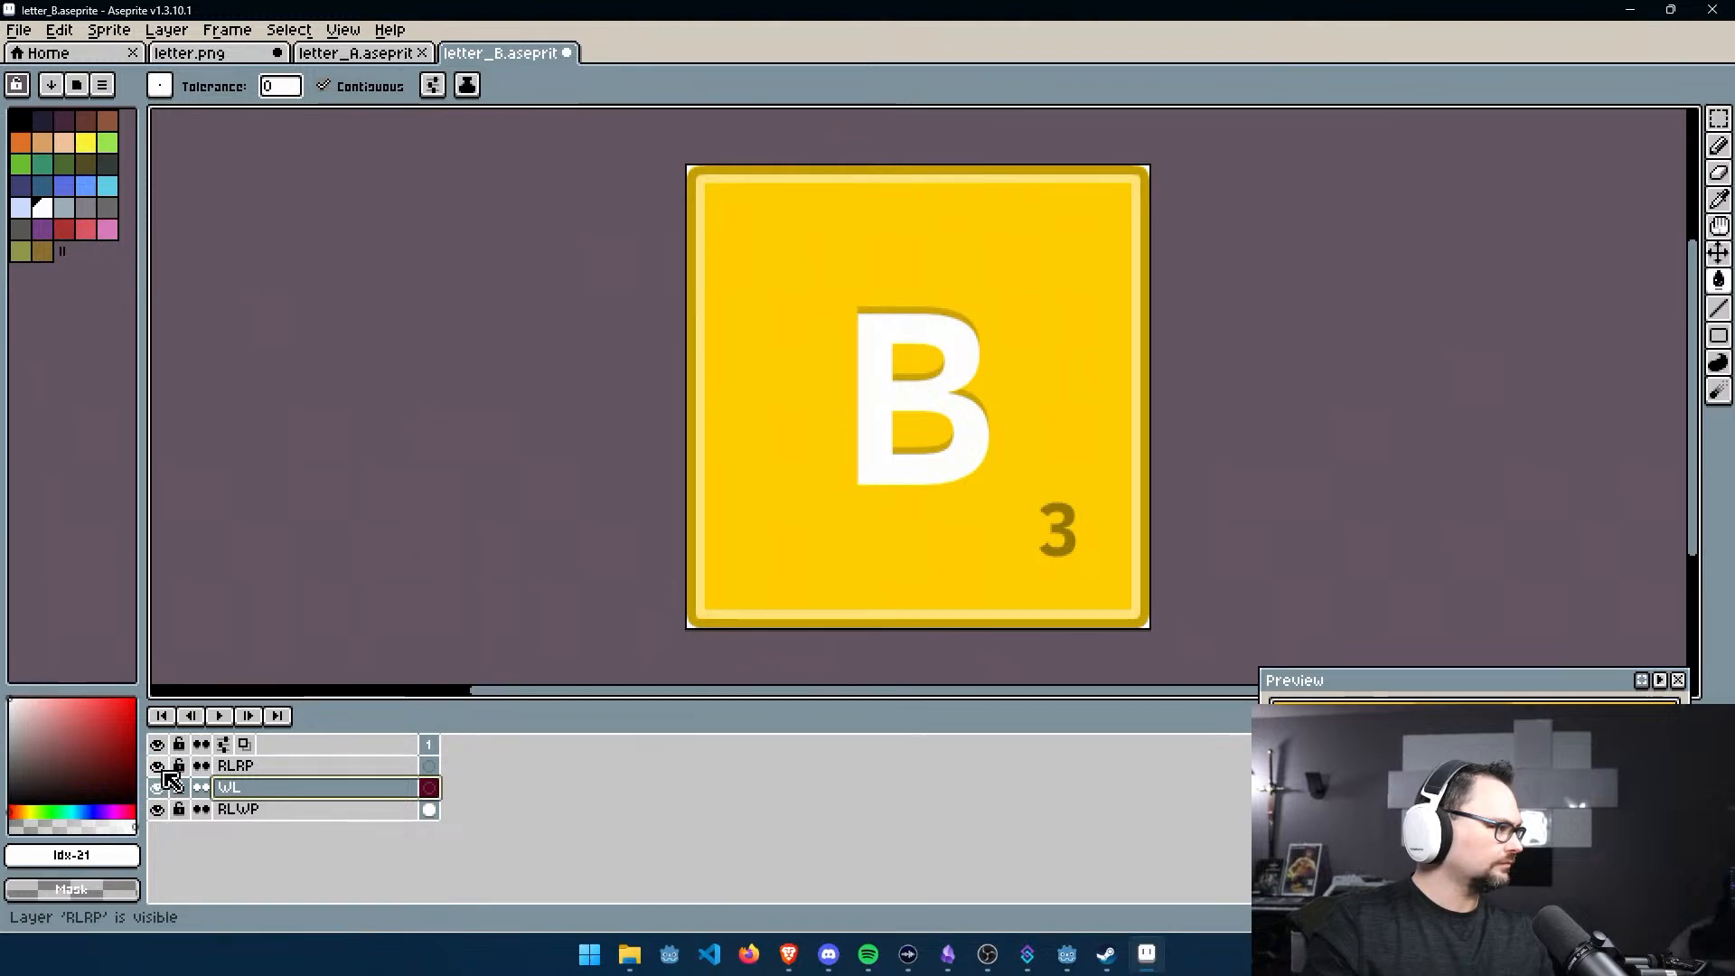
click(333, 54)
click(445, 54)
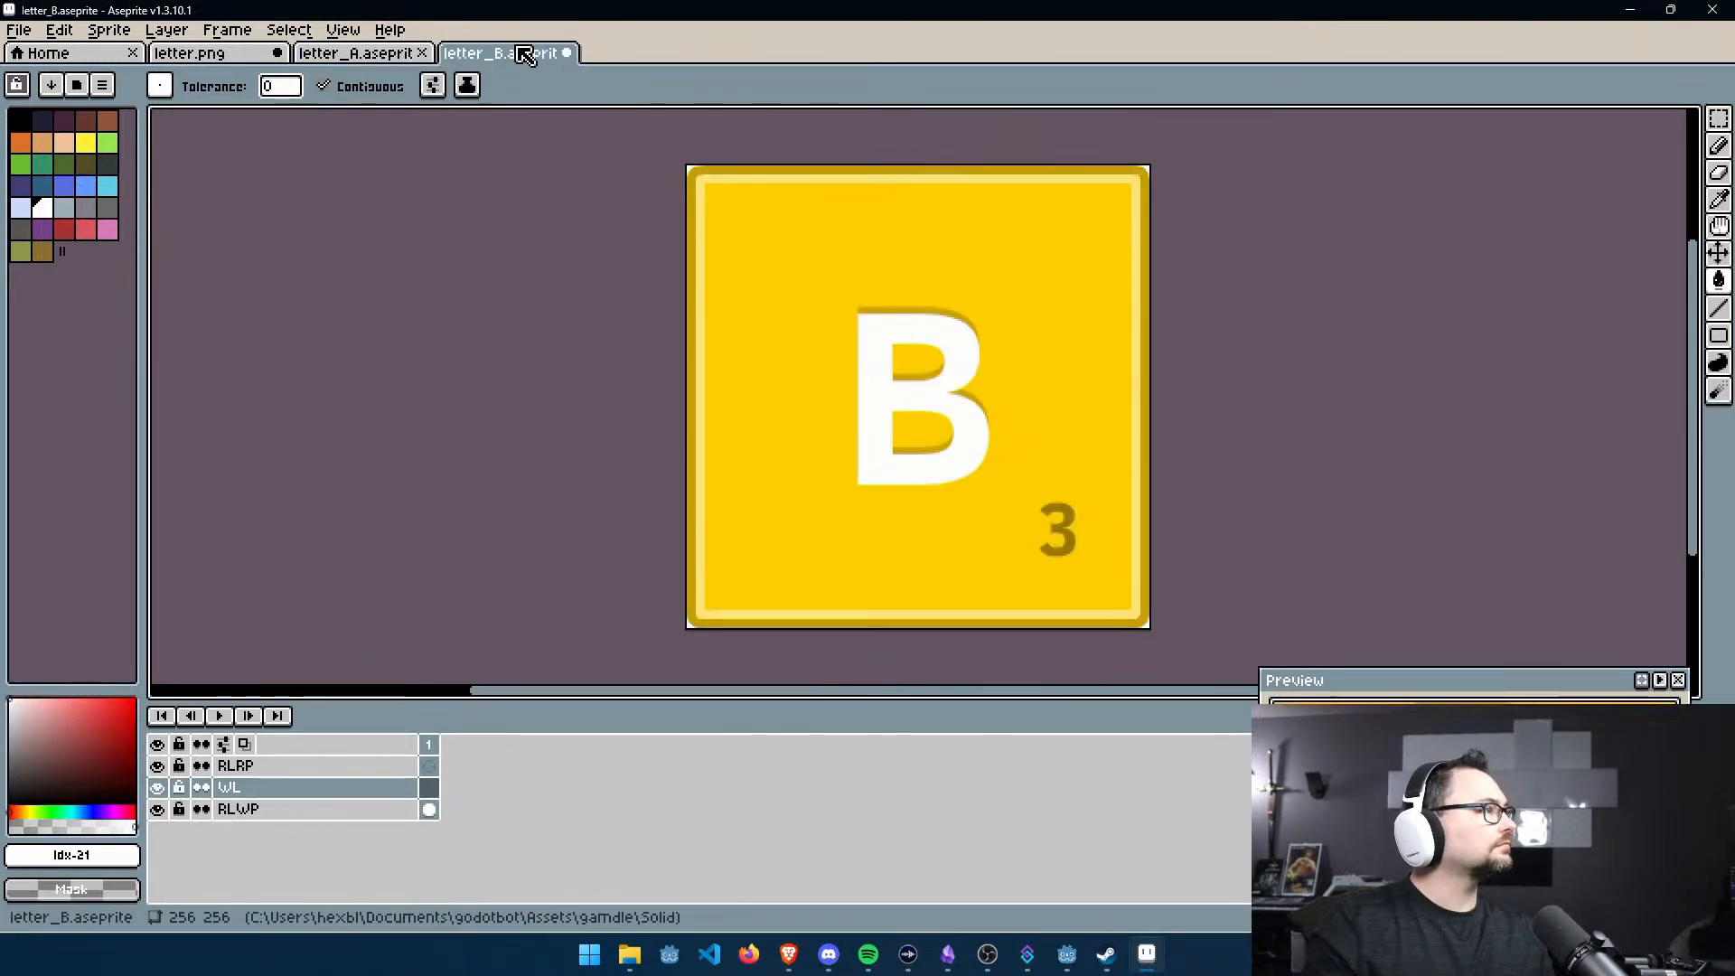
right_click(271, 787)
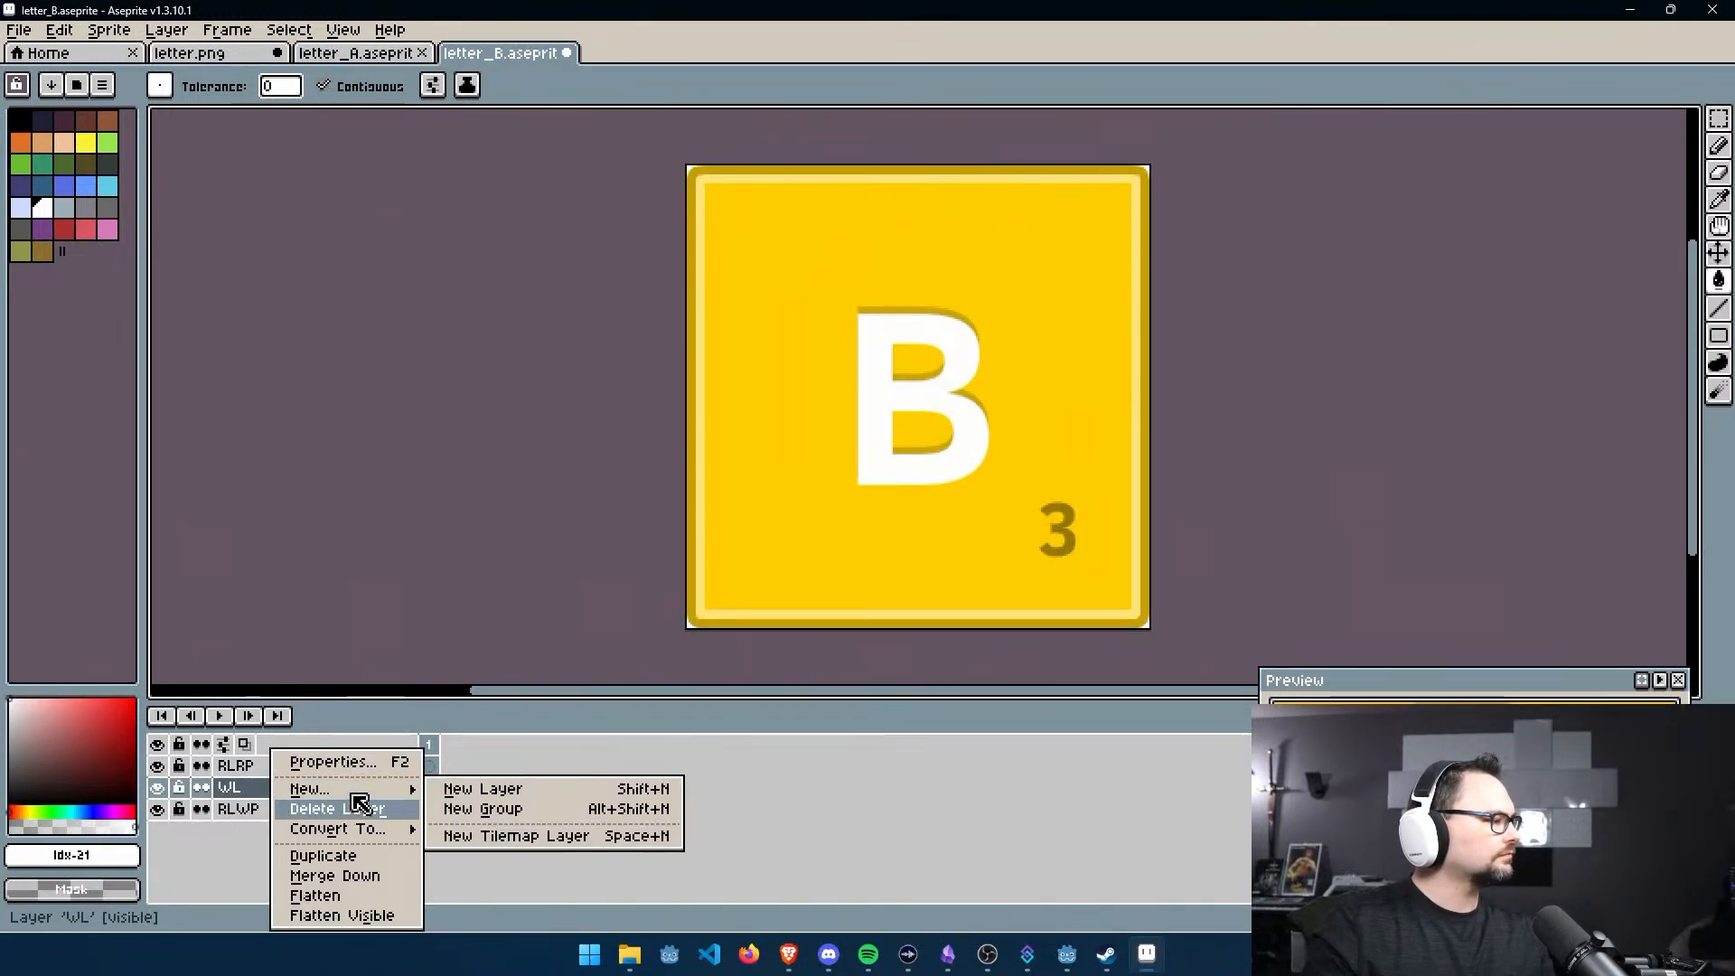
click(587, 911)
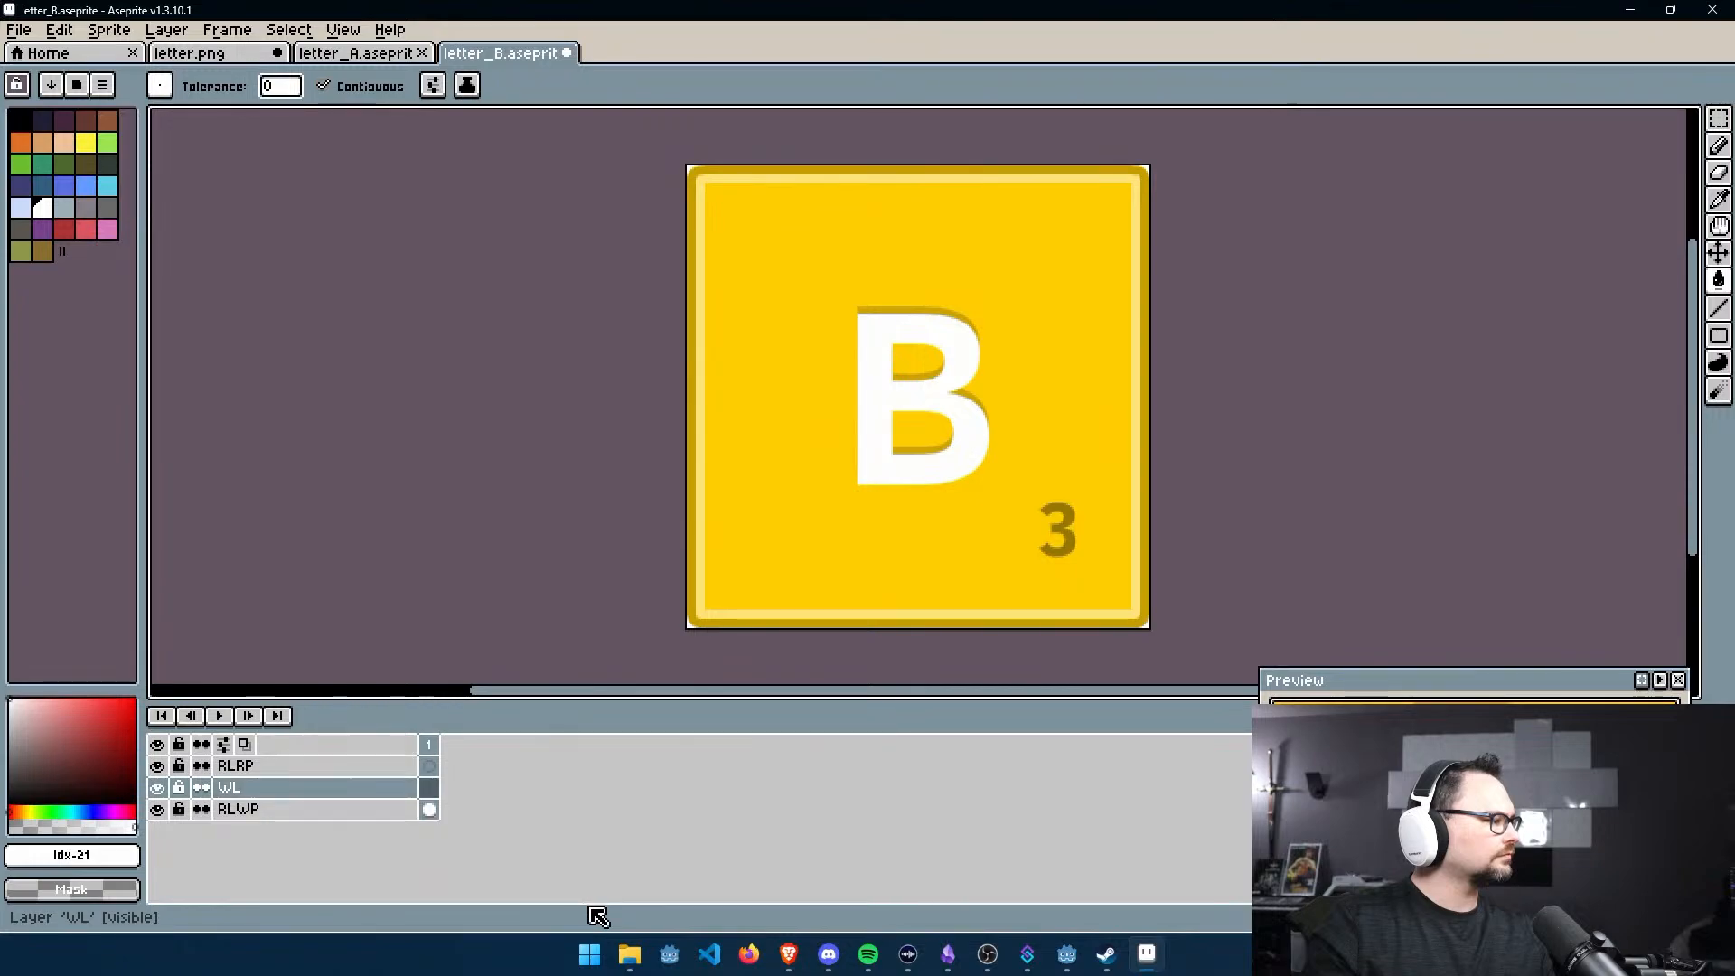
right_click(430, 788)
click(375, 784)
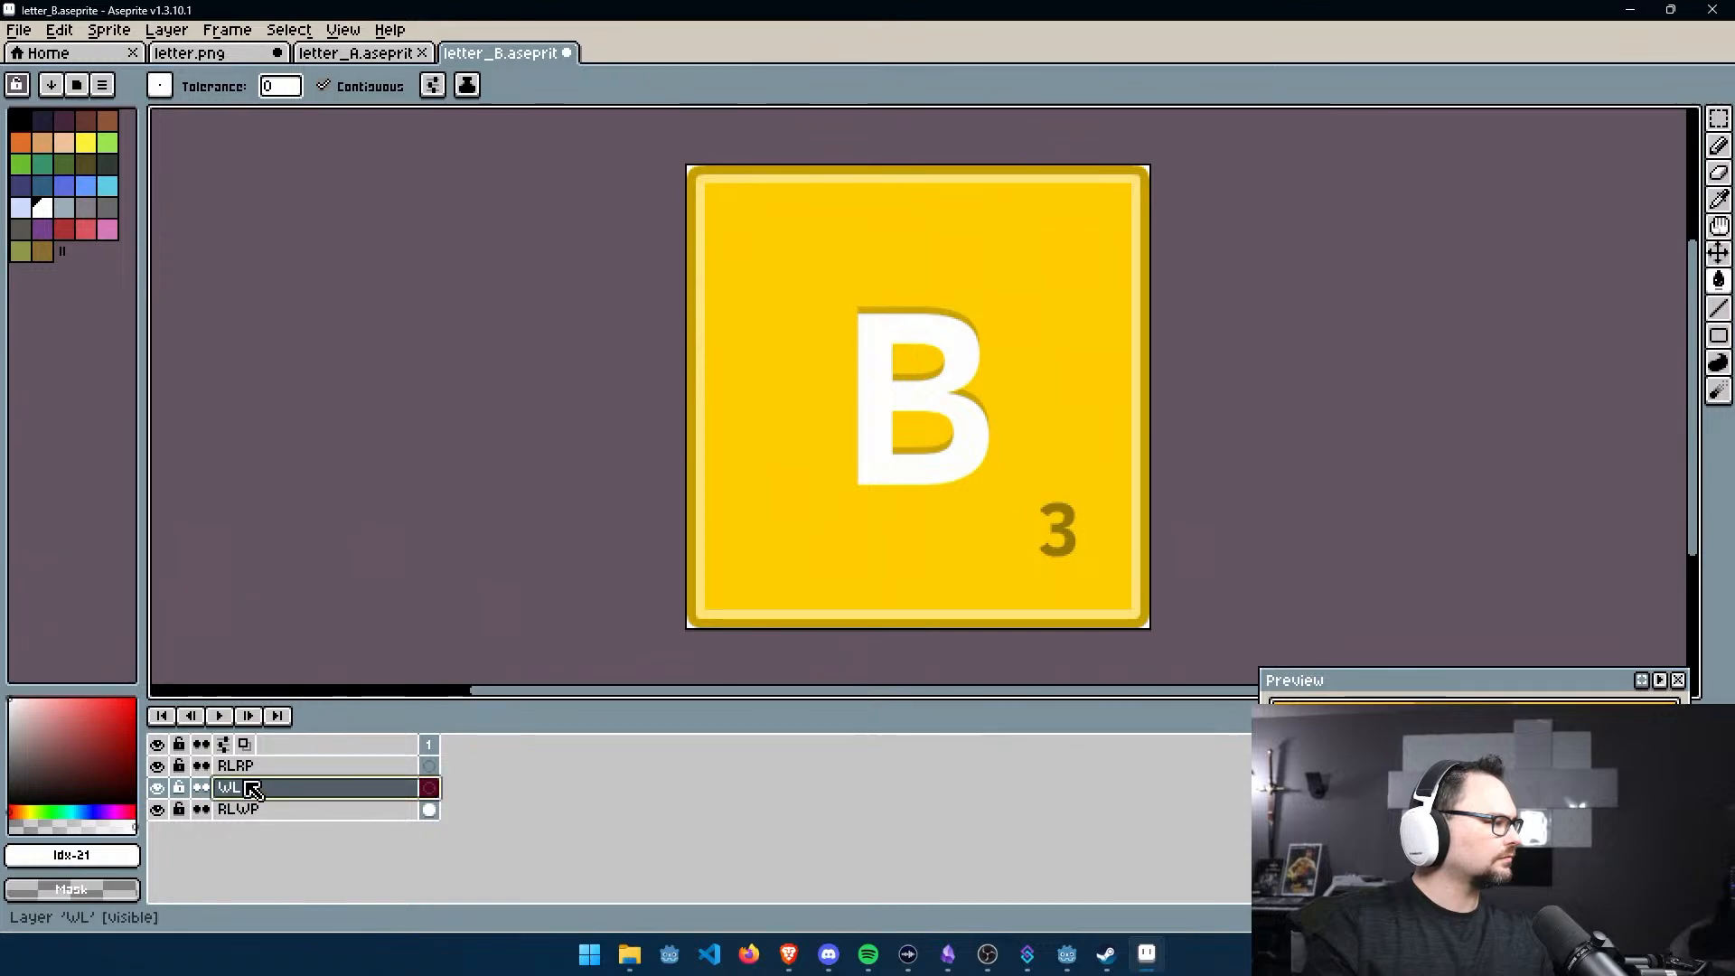
click(318, 769)
right_click(318, 768)
click(272, 768)
click(160, 768)
drag(418, 778, 455, 778)
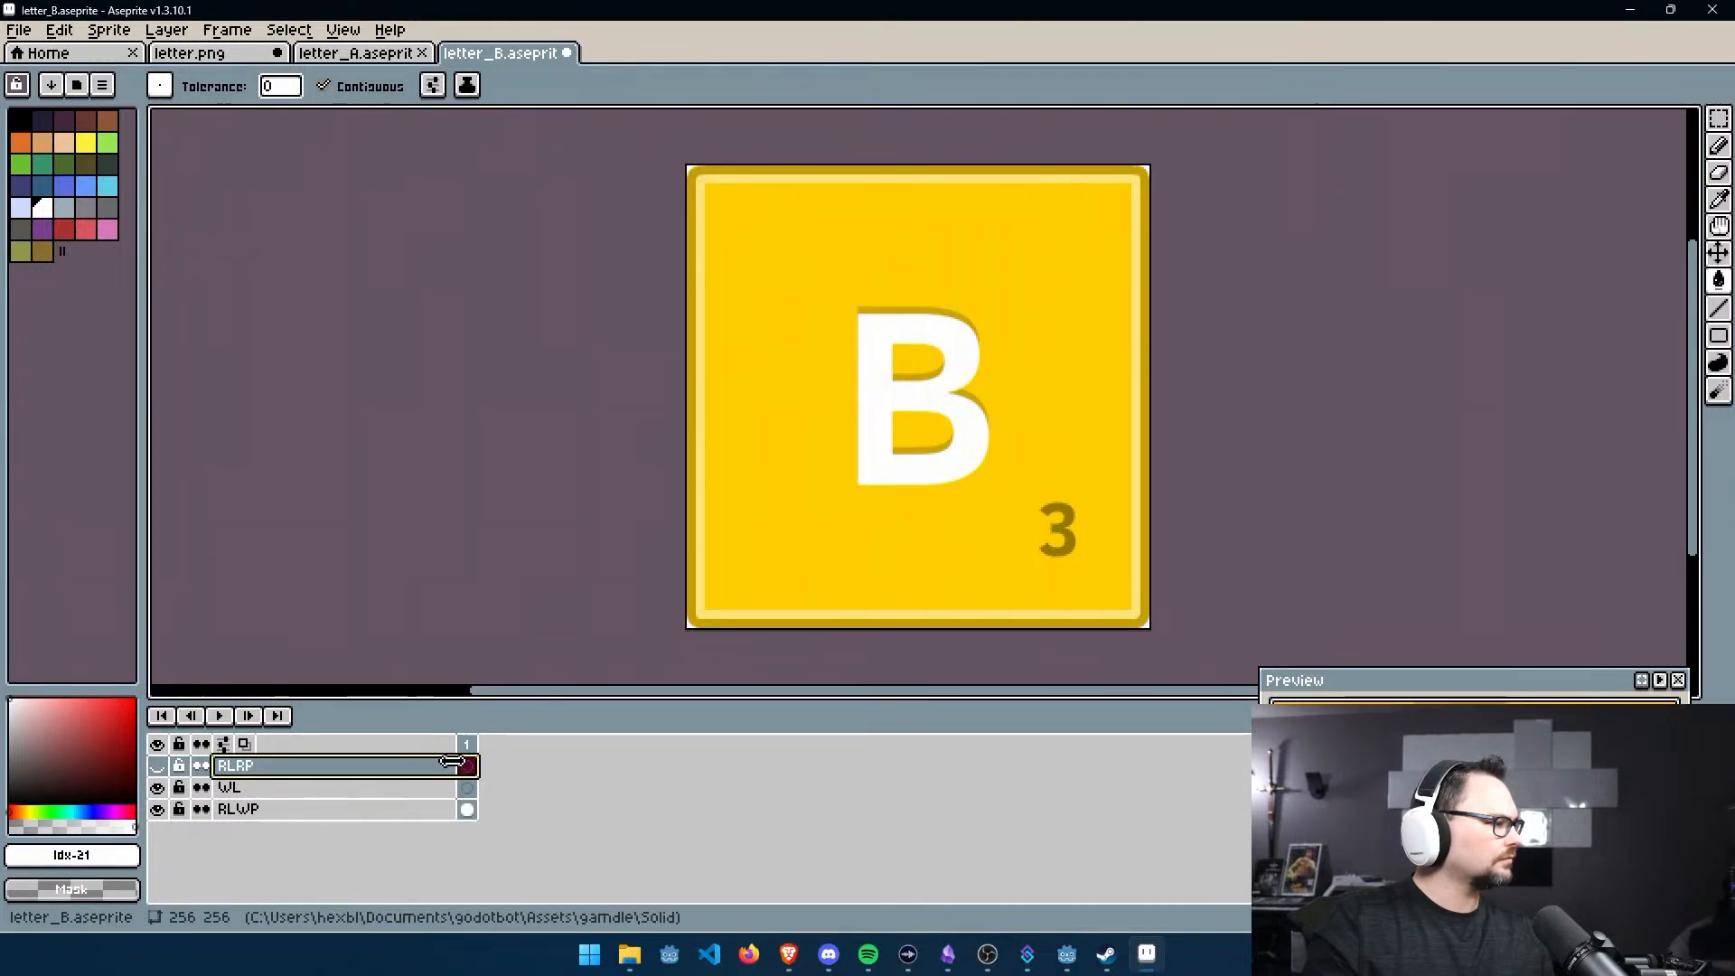
right_click(469, 770)
click(589, 754)
click(309, 790)
click(287, 764)
click(276, 810)
click(157, 768)
click(262, 787)
click(281, 771)
Check the layer order in letter_A.aseprite and rename the uppermost layer of letter_B.aseprite as WL to match
double_click(288, 773)
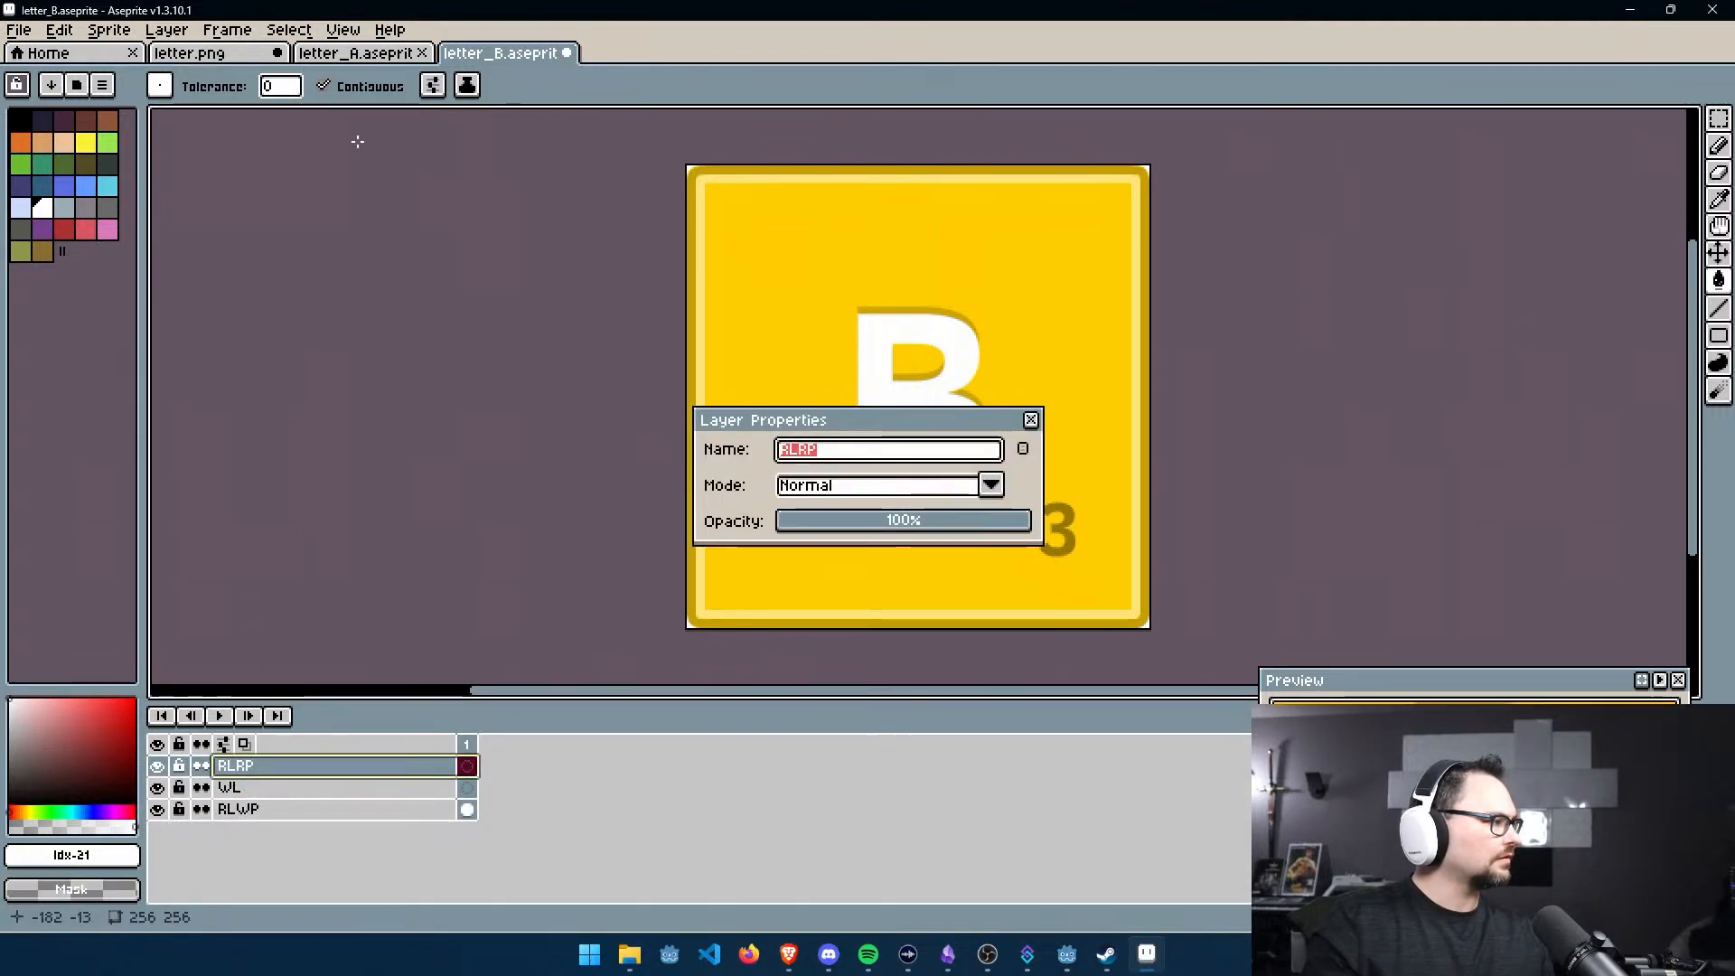
click(357, 56)
click(1031, 420)
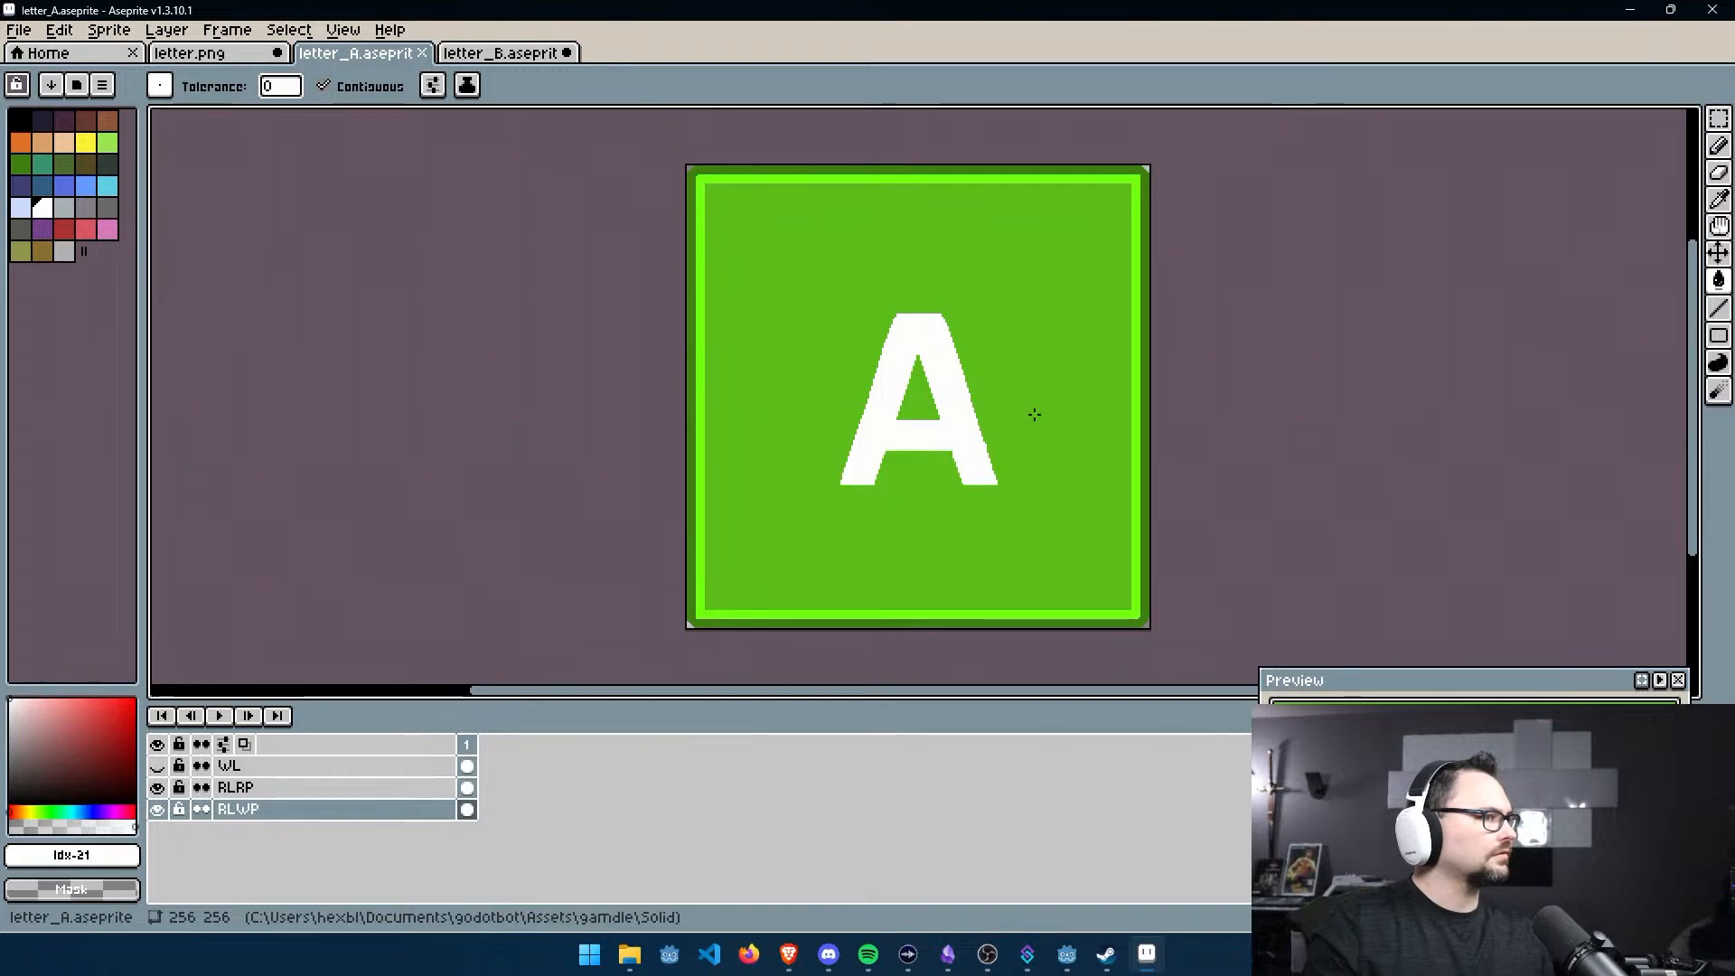
click(469, 56)
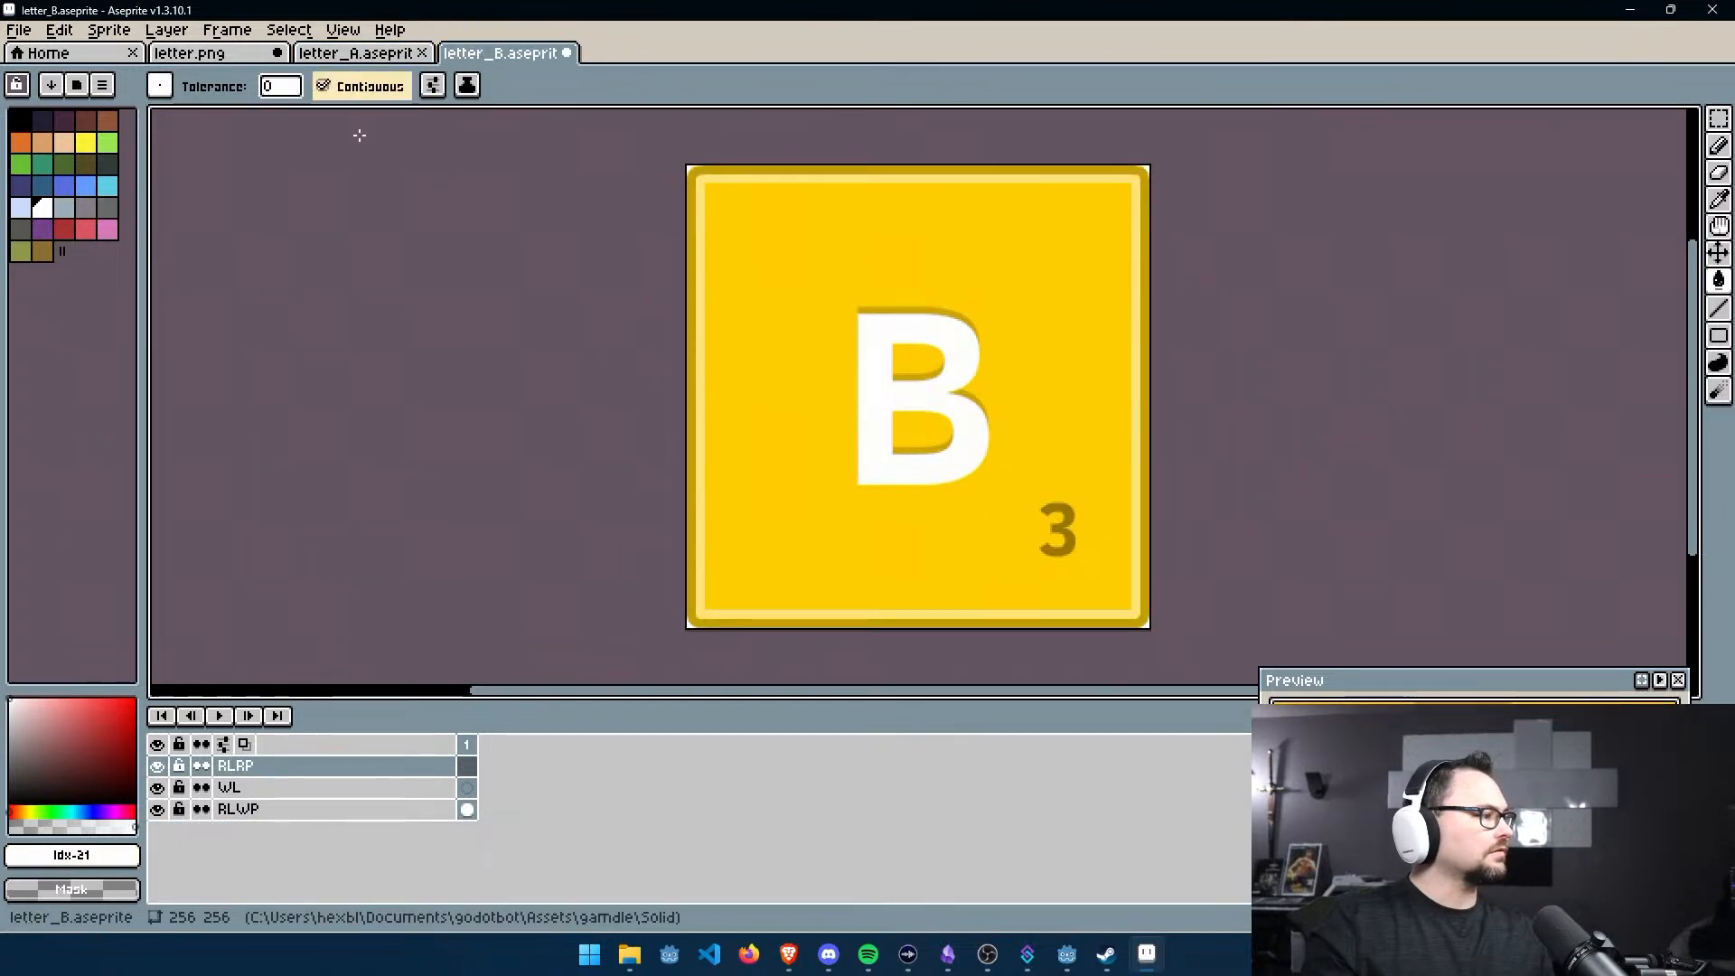
double_click(260, 770)
text(WL)
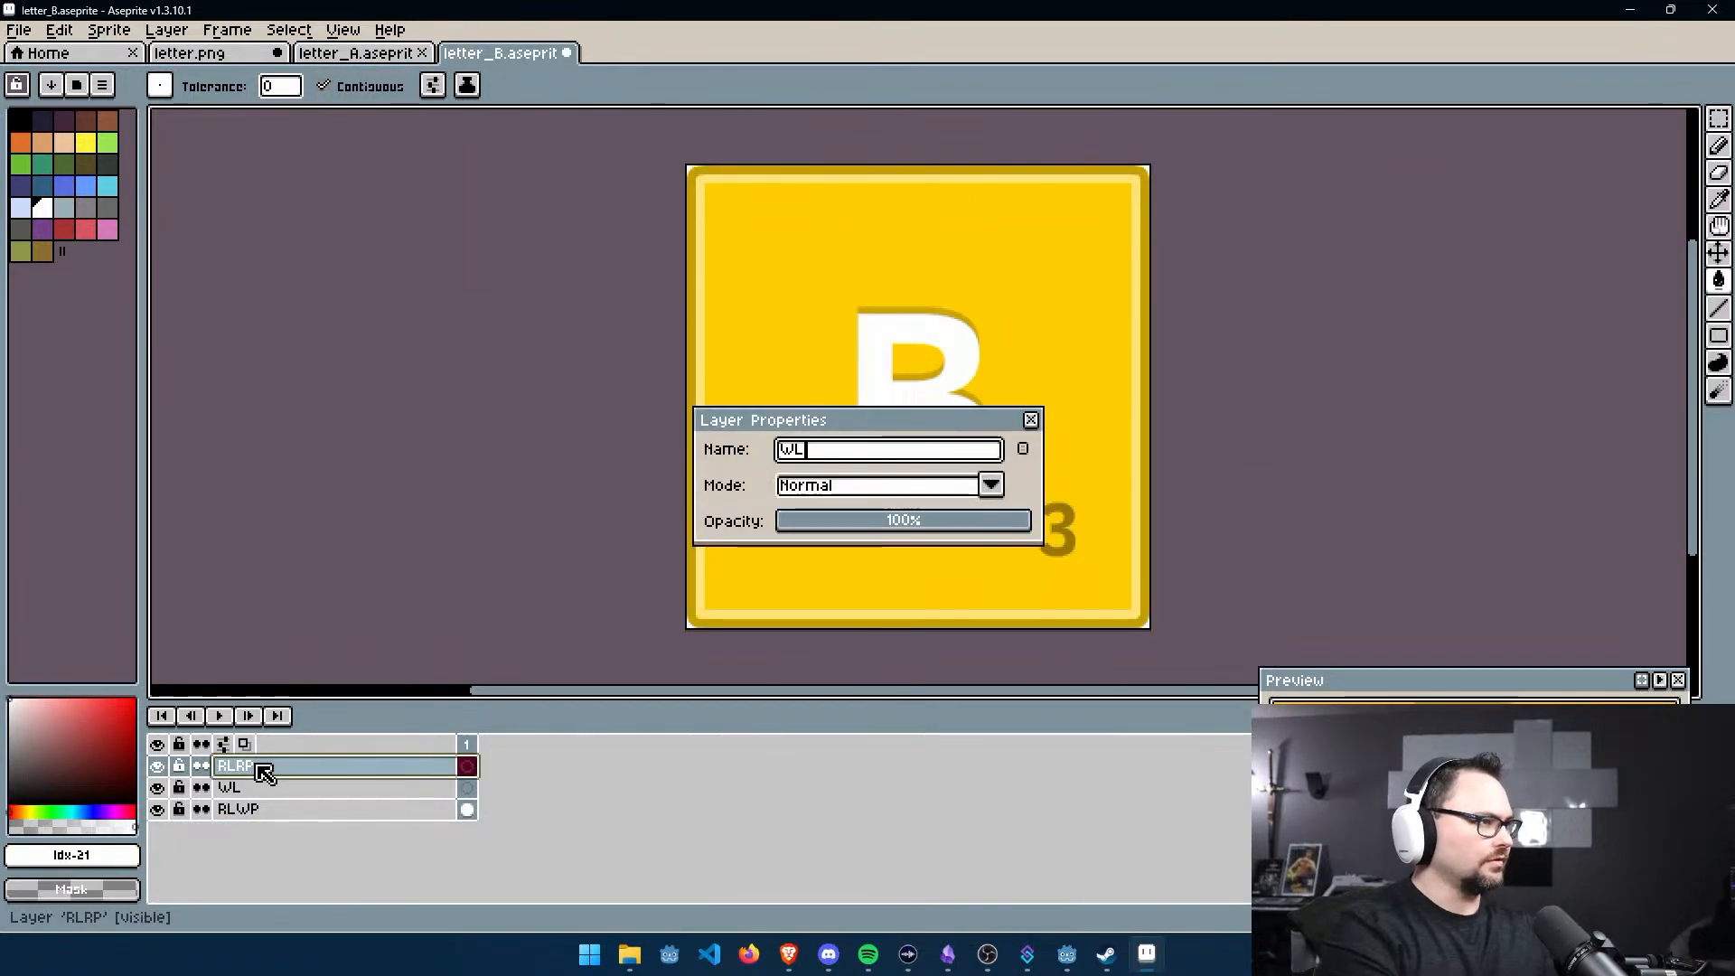
key(Return)
Rename the middle layer of letter_B.aseprite as RLRP
double_click(256, 790)
text(R)
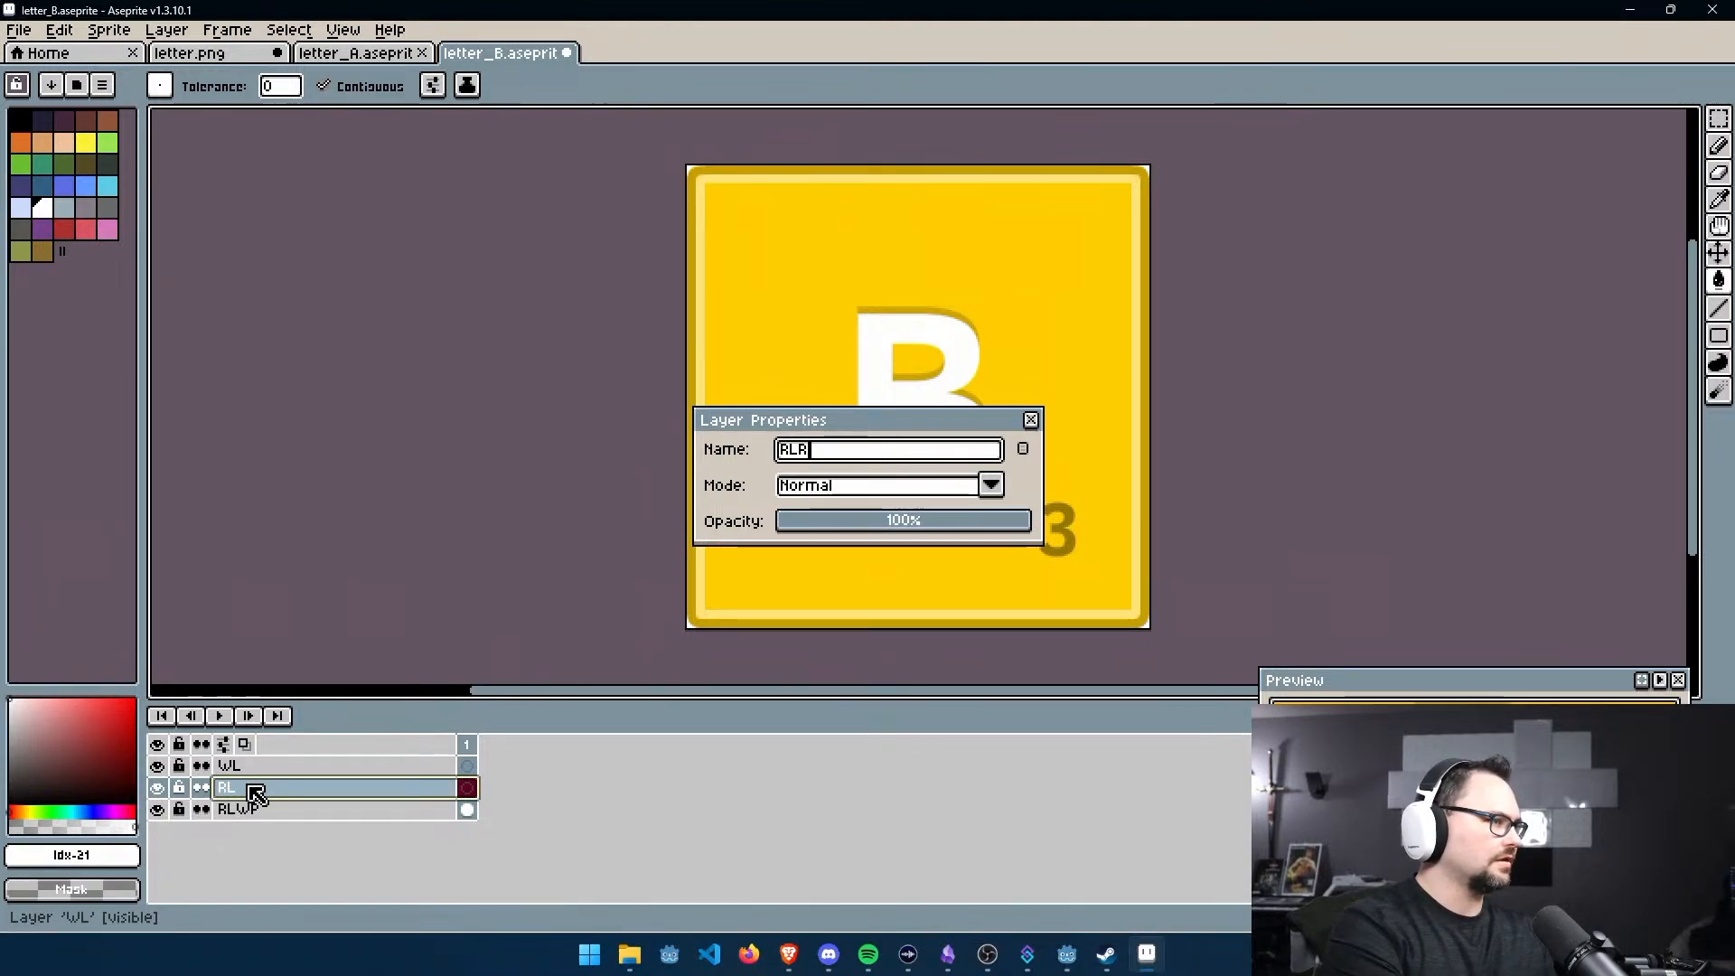
text(KLP)
key(Return)
Fill the empty RLRP layer of letter_B.aseprite with white and hide the WL and RLRP layers
click(875, 217)
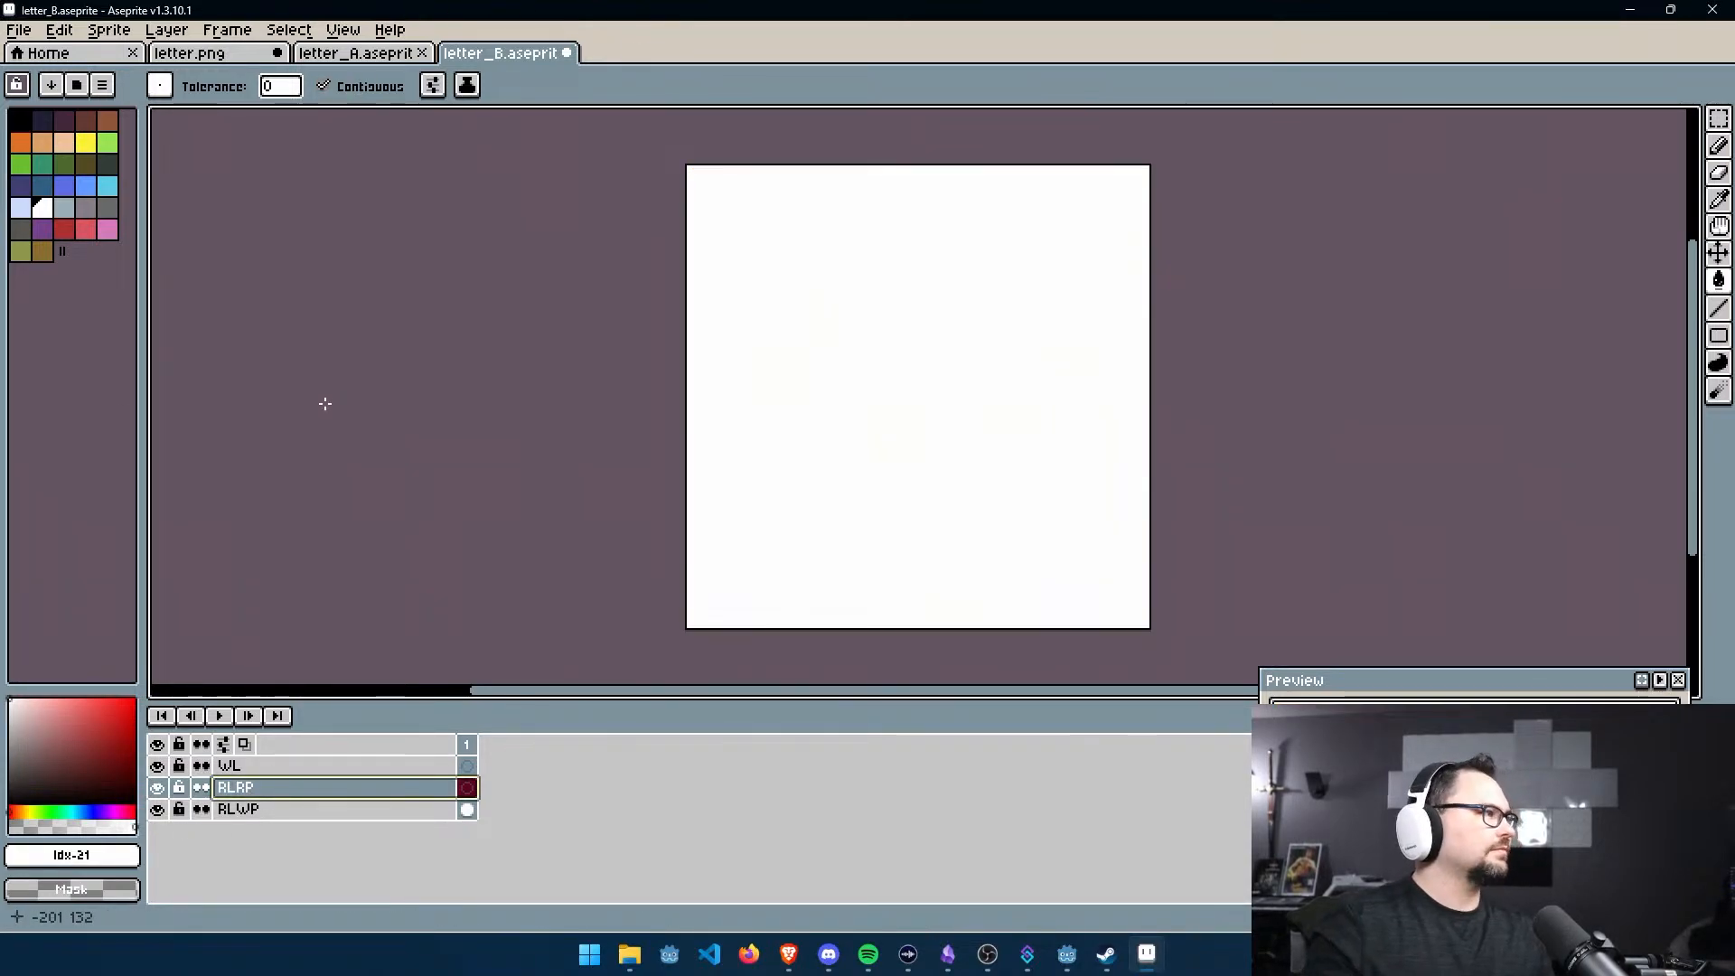
click(466, 767)
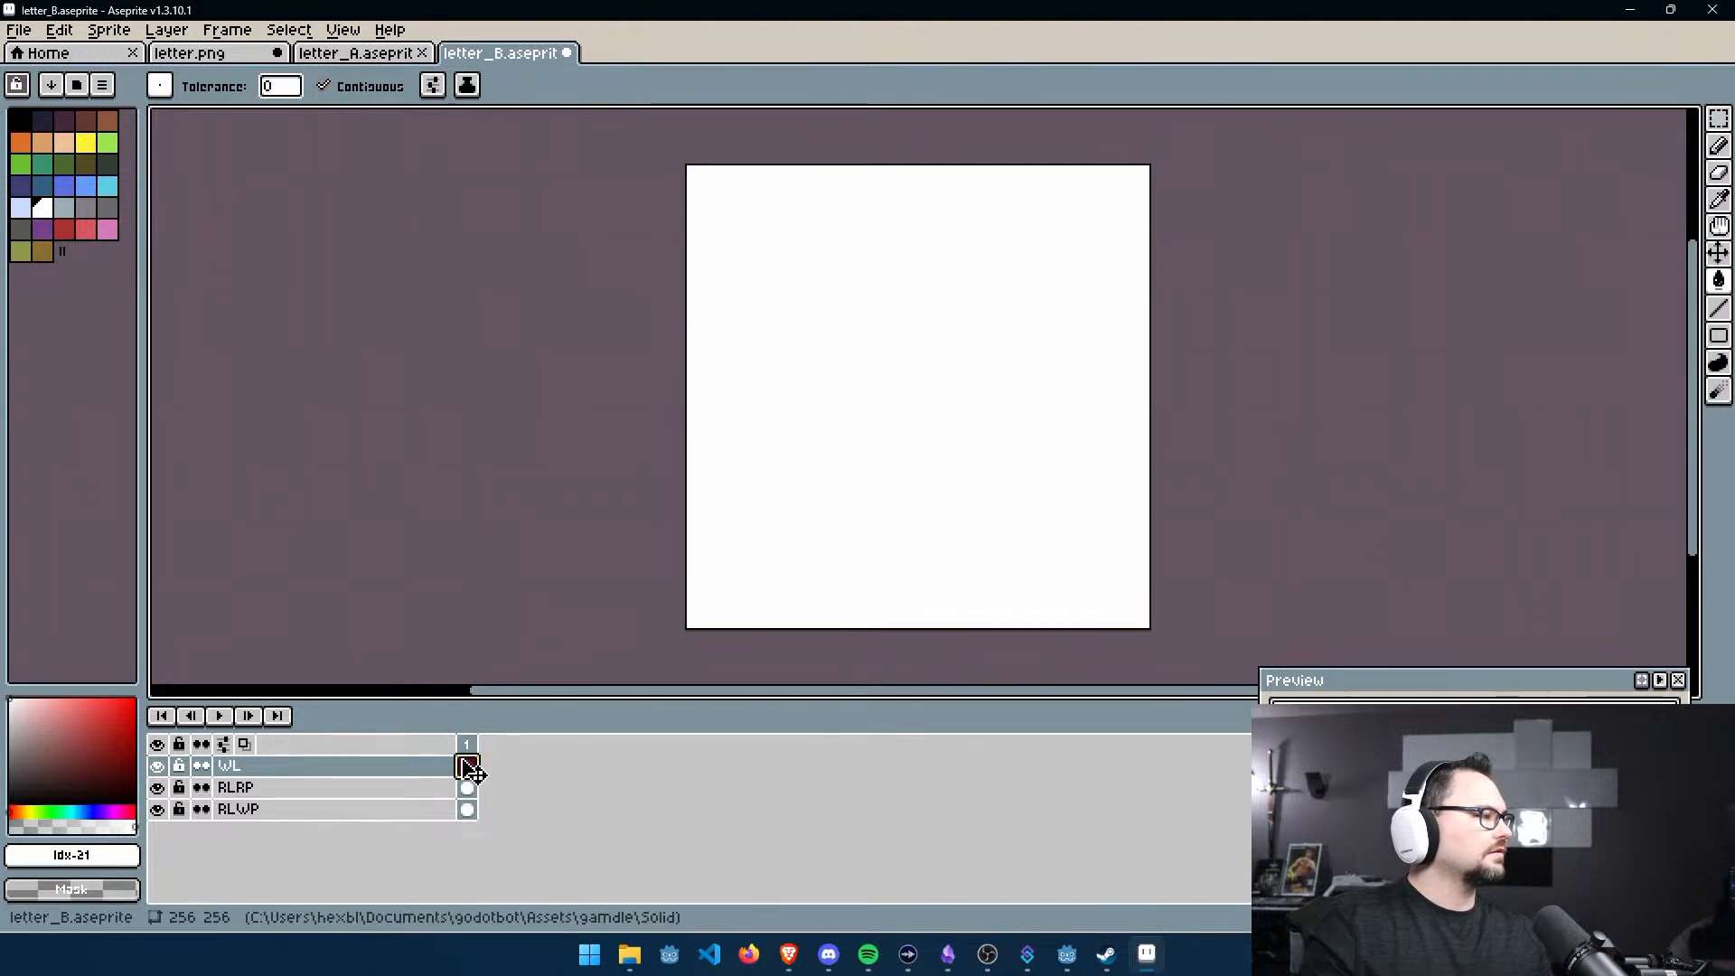
click(467, 809)
click(467, 787)
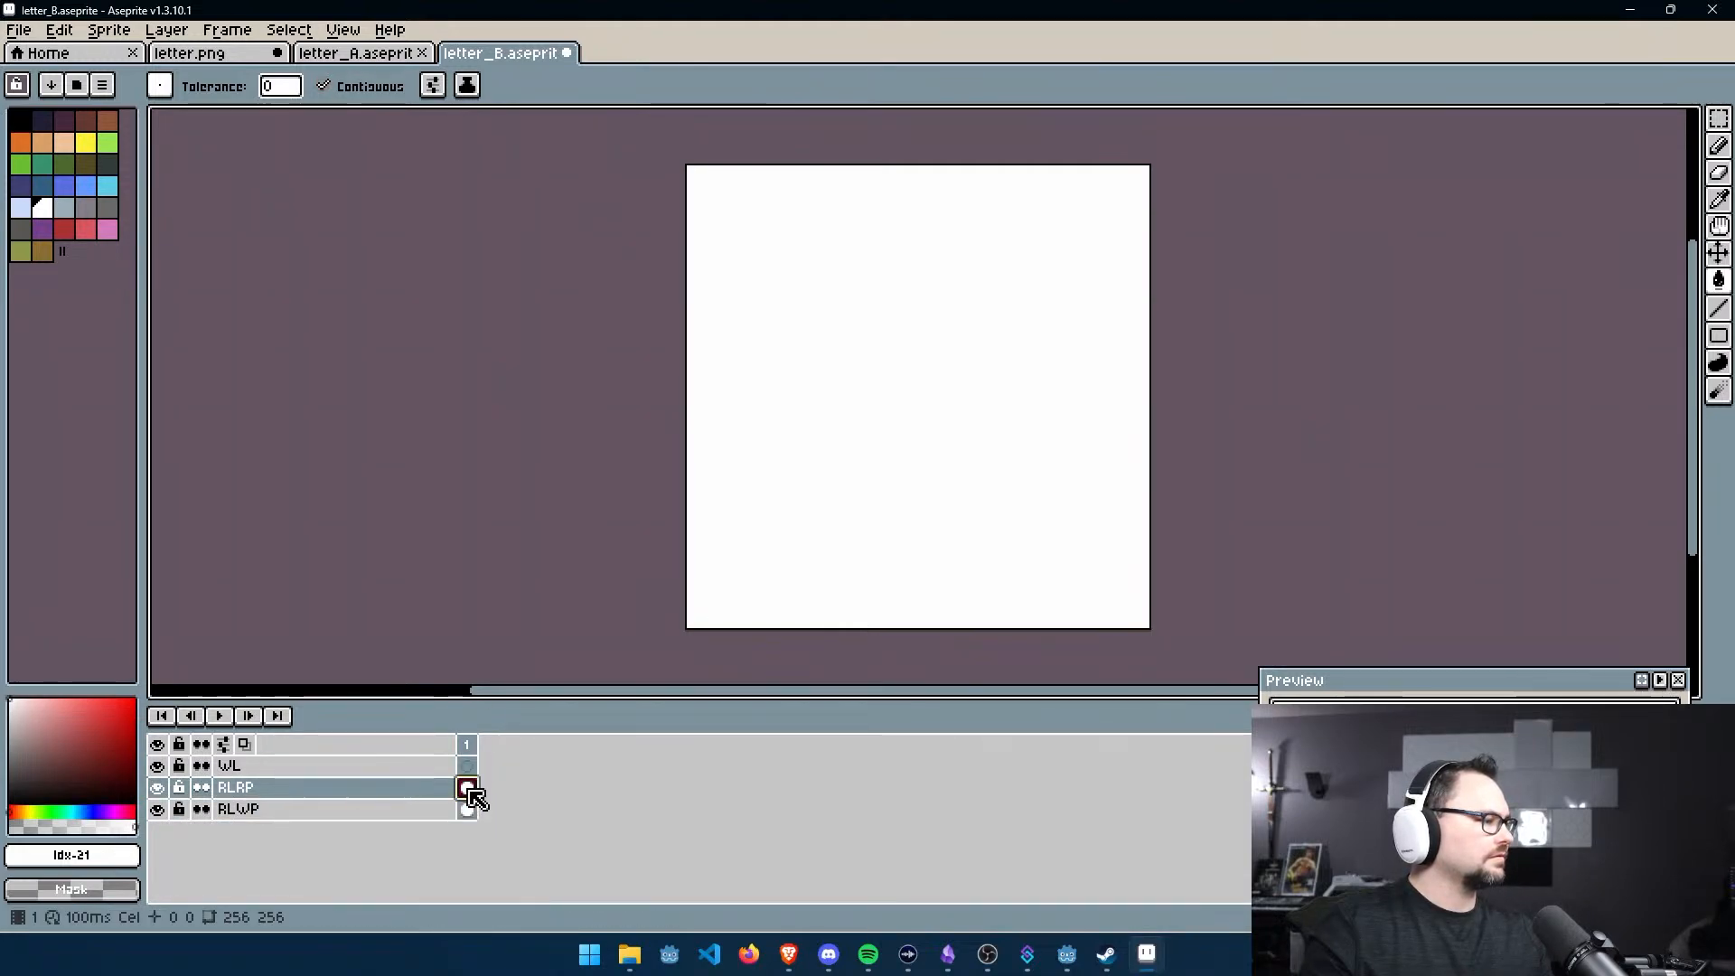
click(157, 787)
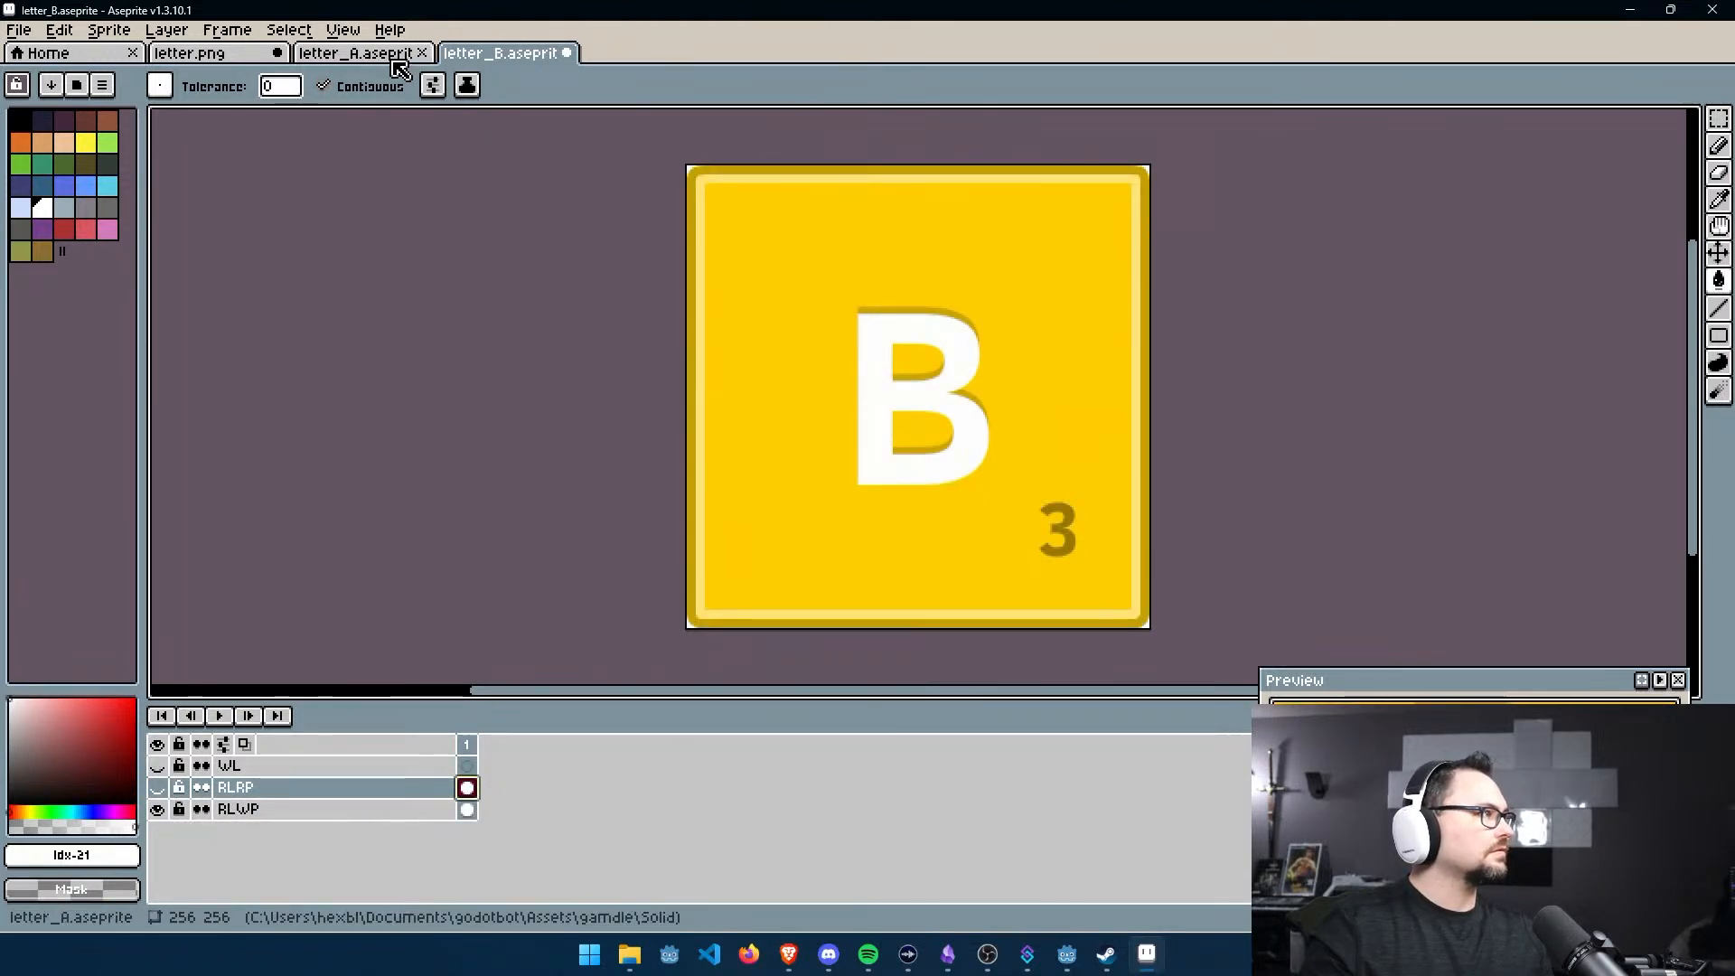
Compare the two tiles and hide the RLRP layer of letter_A.aseprite to show its yellow RLWP tile
click(352, 59)
click(503, 58)
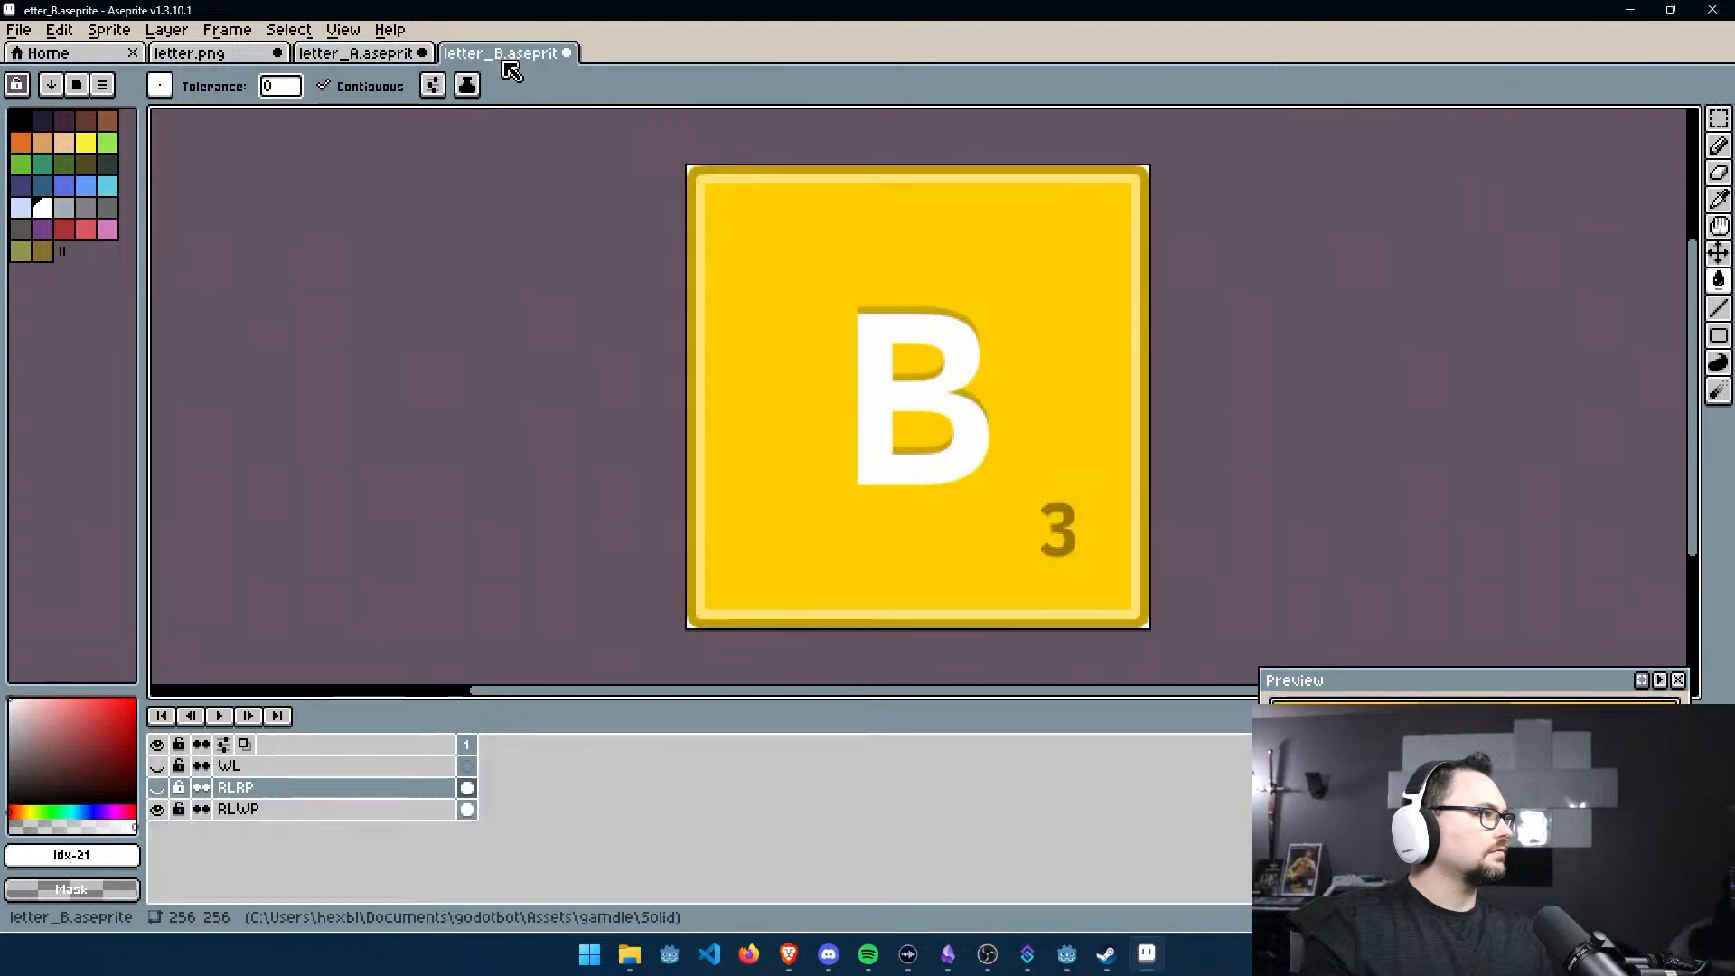
click(385, 63)
click(503, 58)
click(362, 54)
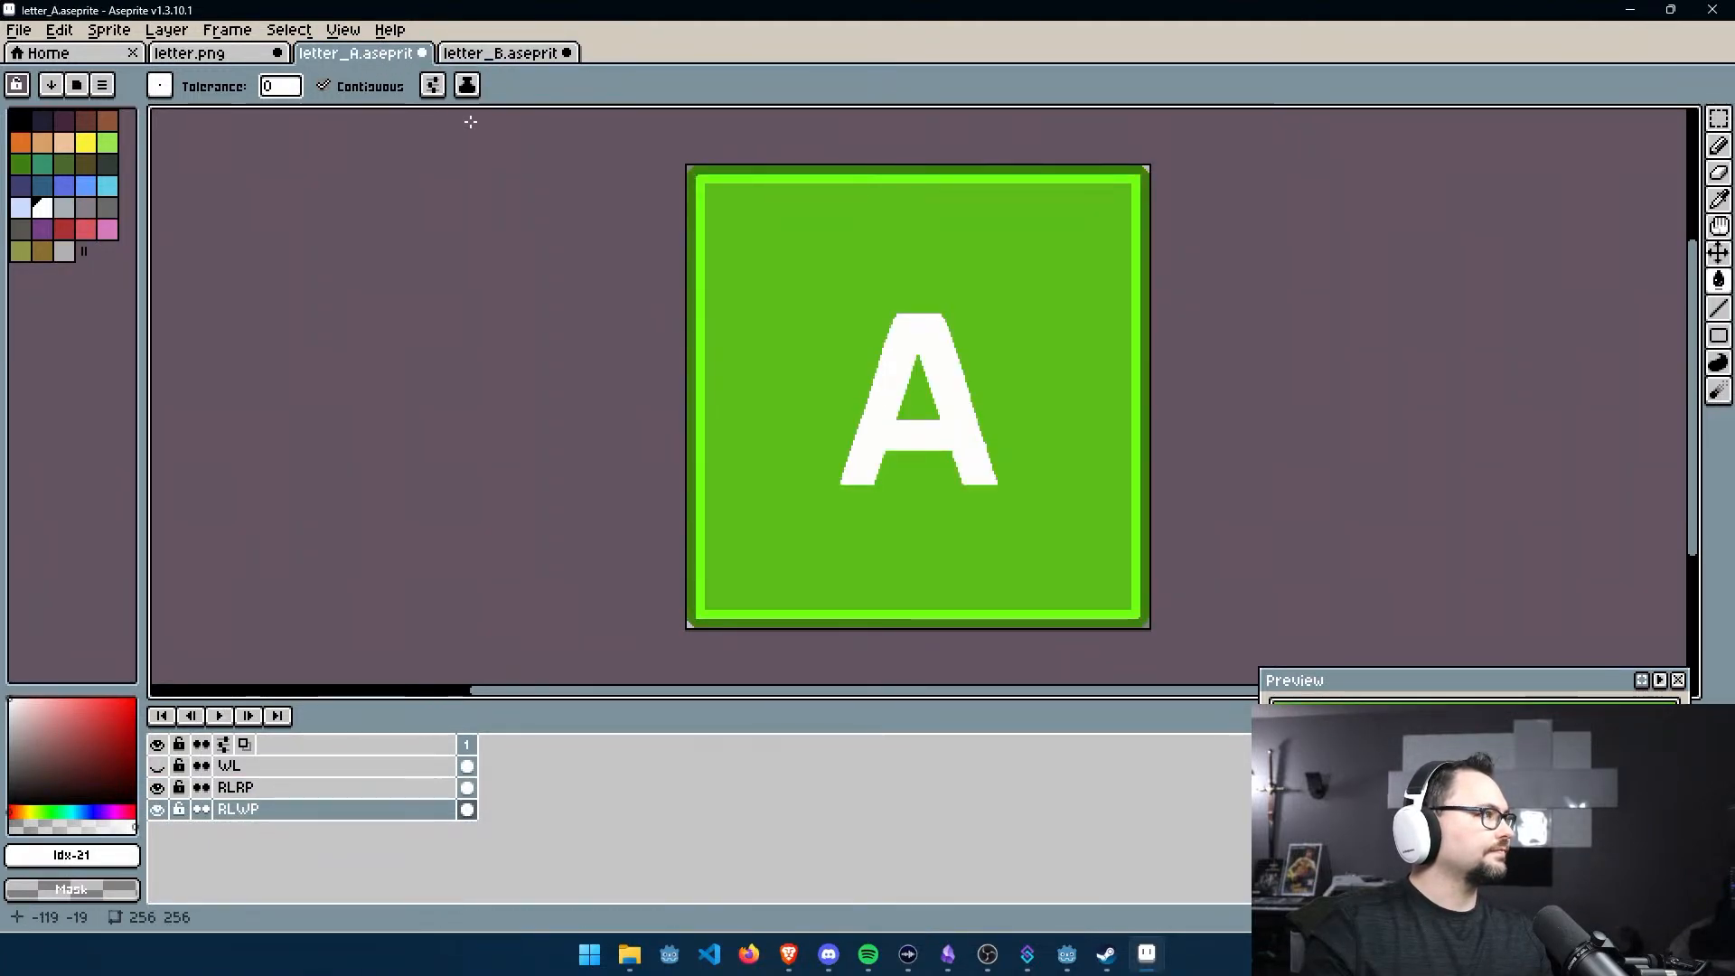
key(ctrl+Tab)
key(ctrl+shift+Tab)
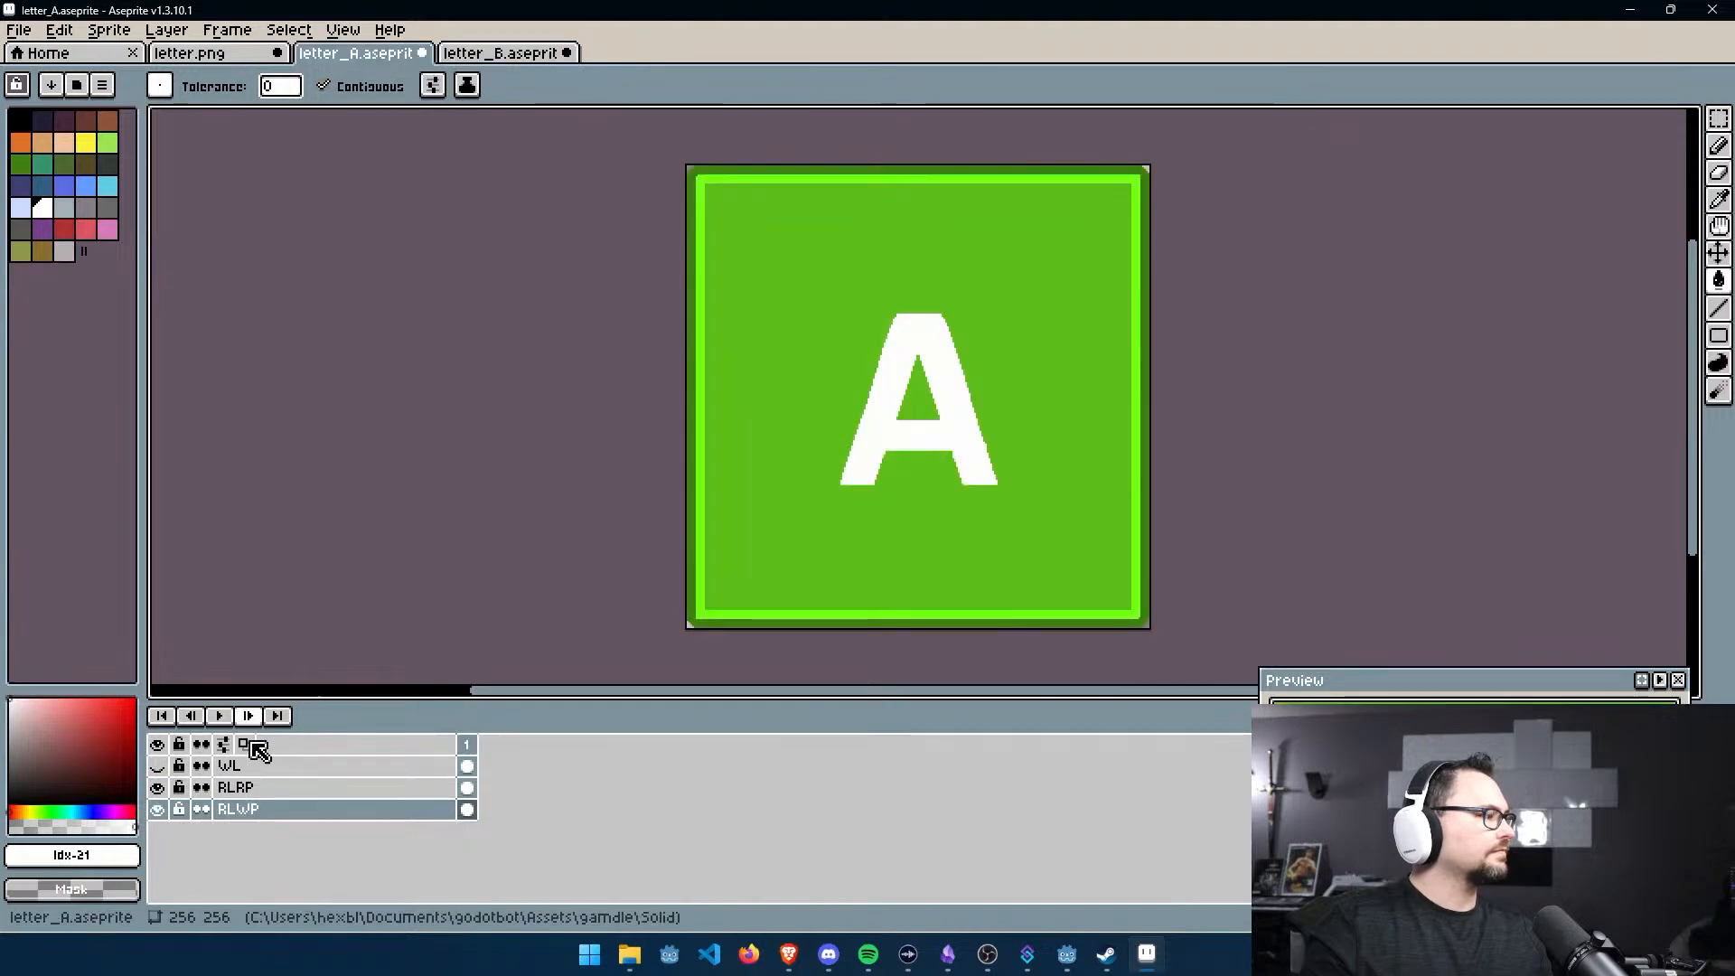
click(157, 787)
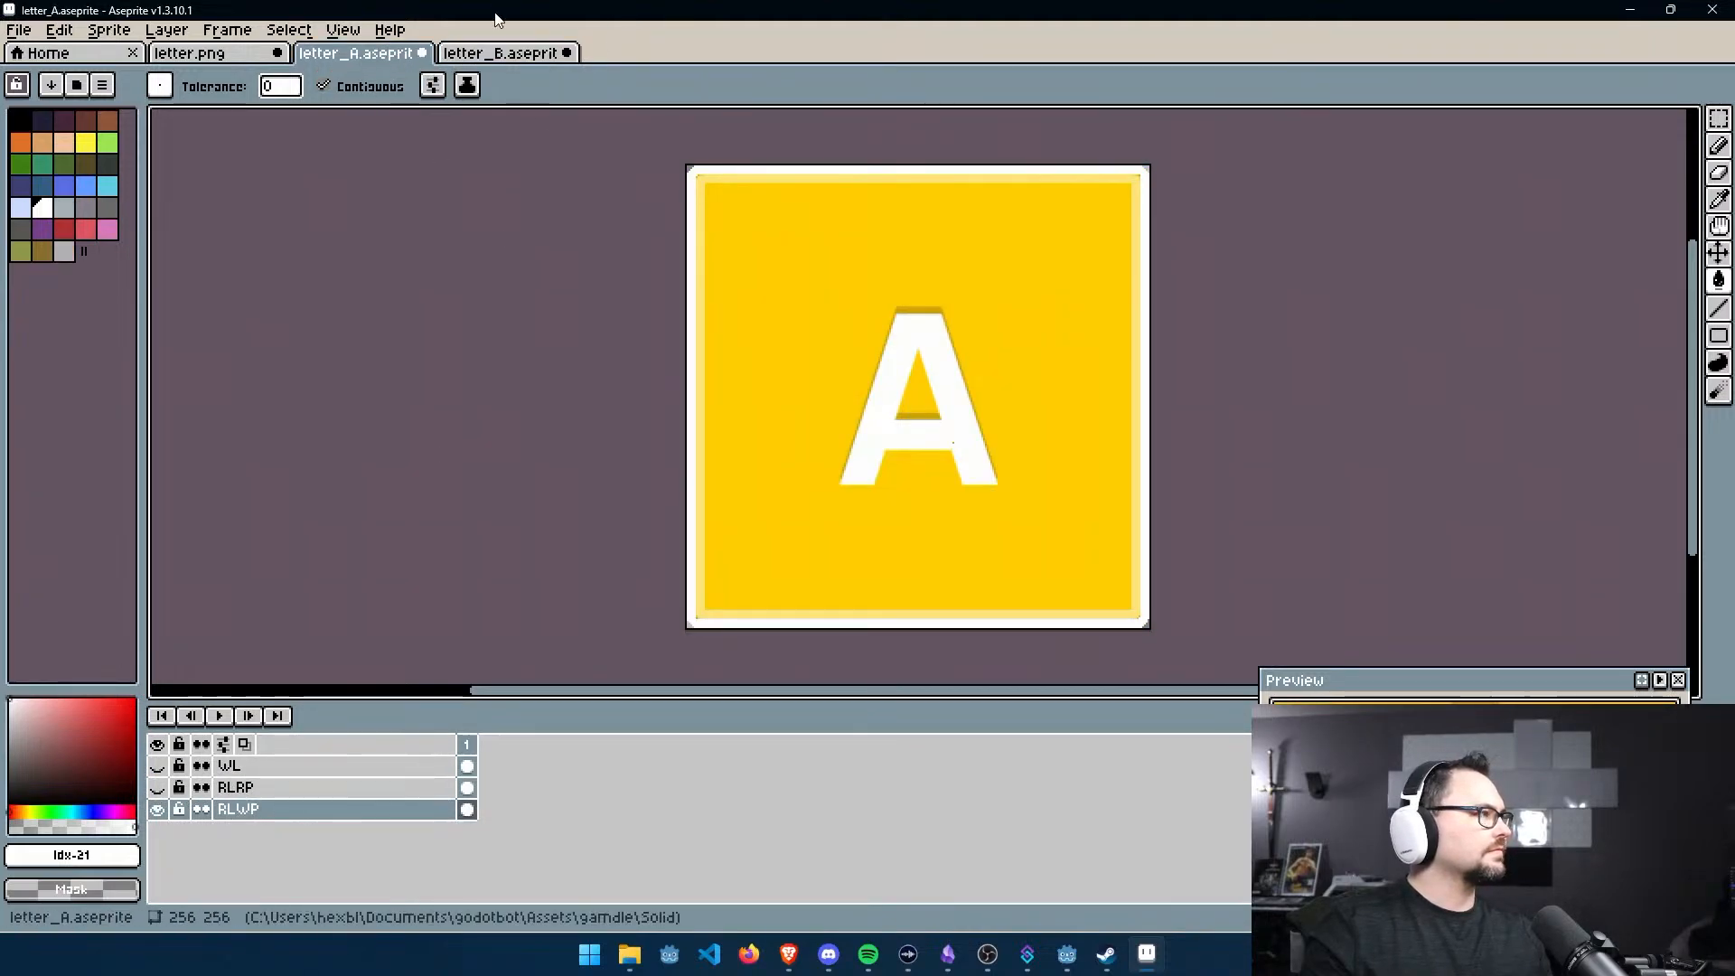
Compare the outer border of the yellow A tile with that of the yellow B tile
click(503, 54)
click(399, 61)
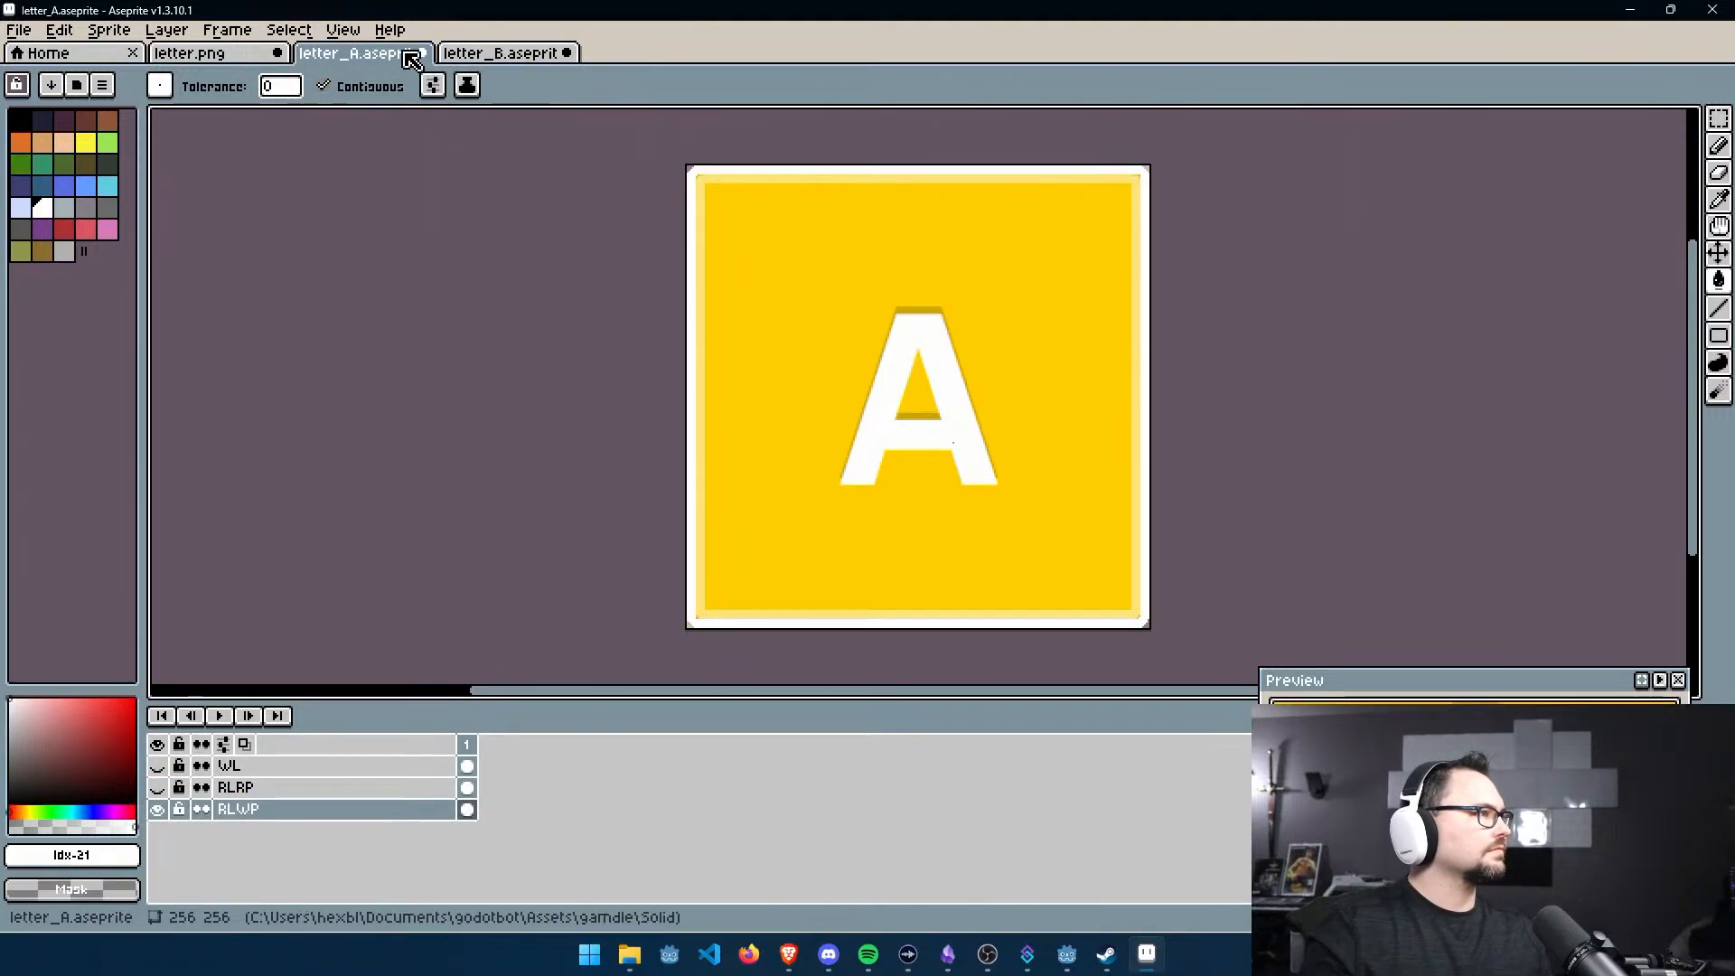
click(492, 56)
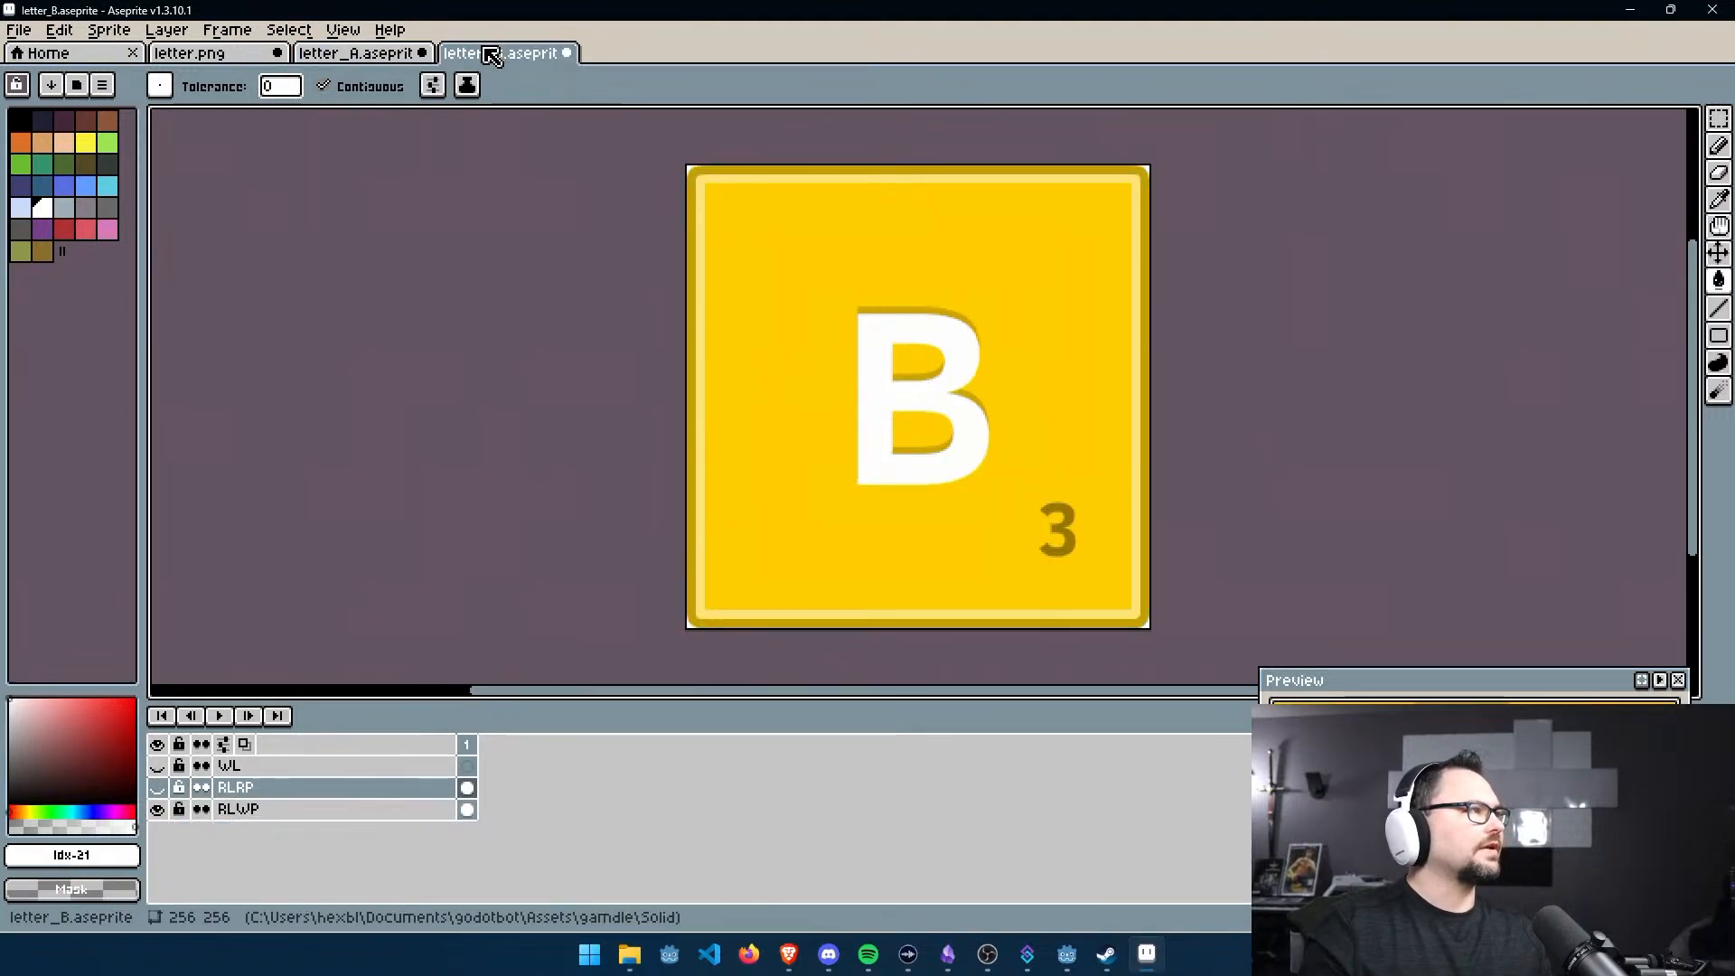
click(363, 60)
scroll(810, 244, up, 3)
scroll(826, 232, down, 3)
middle_drag(935, 200, 875, 143)
scroll(868, 180, down, 2)
scroll(796, 271, up, 4)
scroll(741, 271, down, 1)
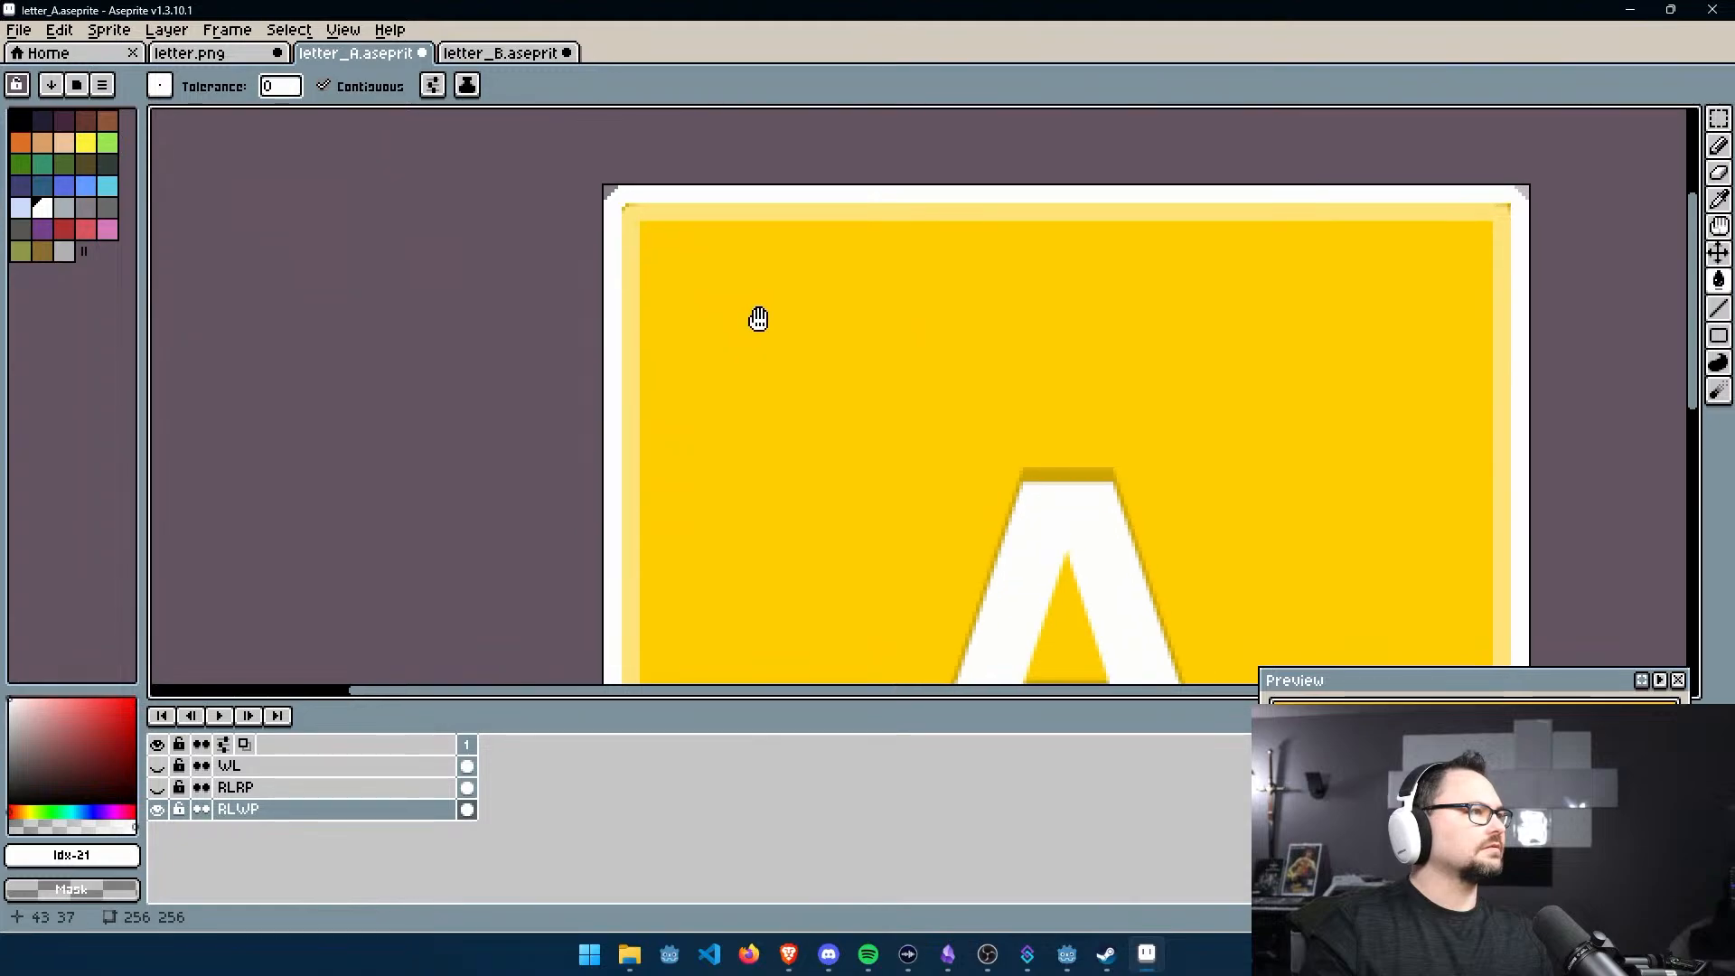
Sample the dark gold #C69F00 from the B tile's outer border and fill the white border of letter_A's RLWP layer with it
click(484, 56)
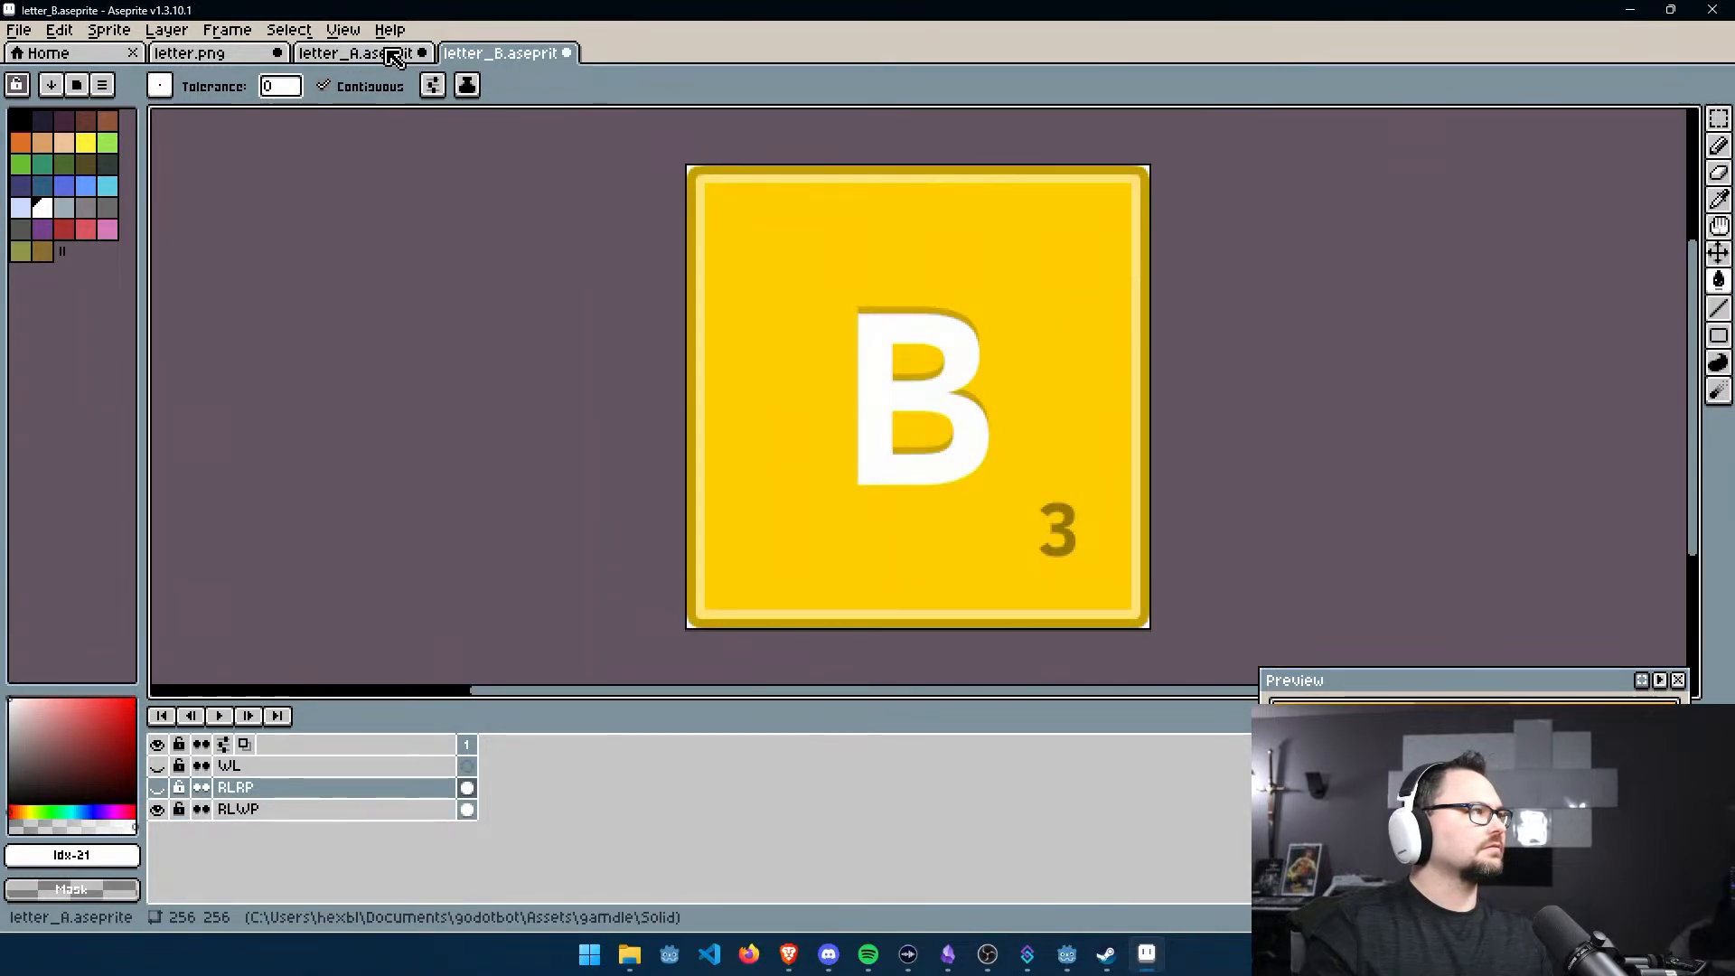
scroll(825, 253, up, 3)
scroll(825, 248, down, 1)
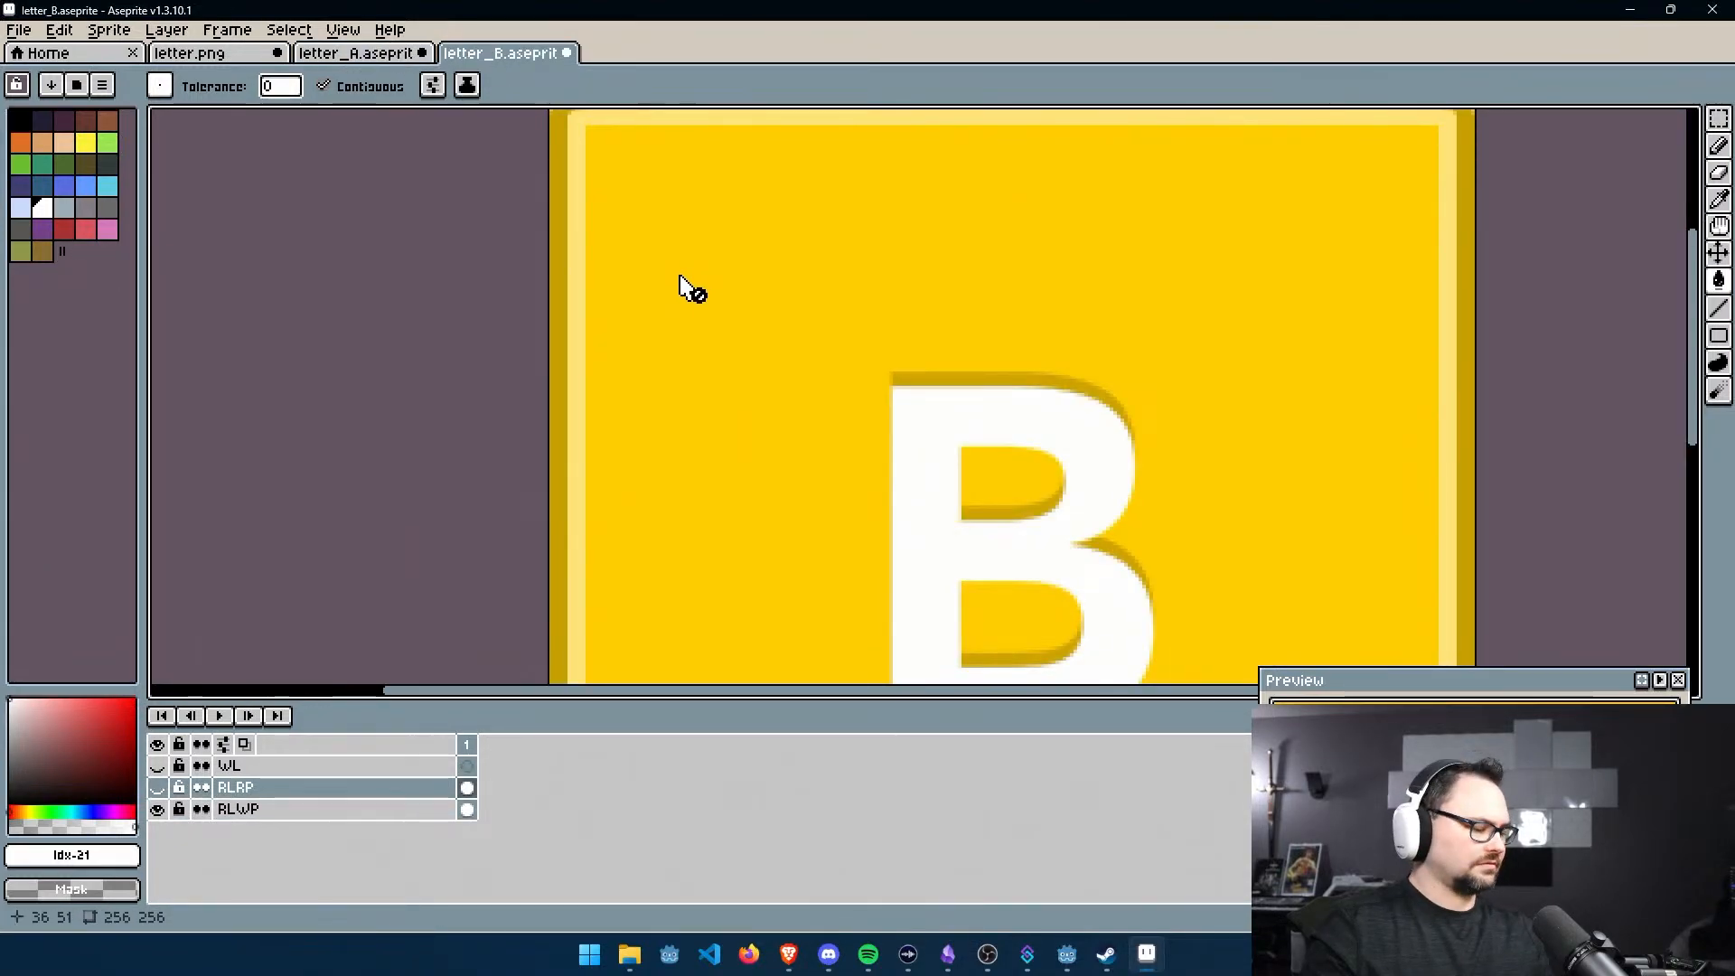
key(i)
click(565, 255)
click(409, 53)
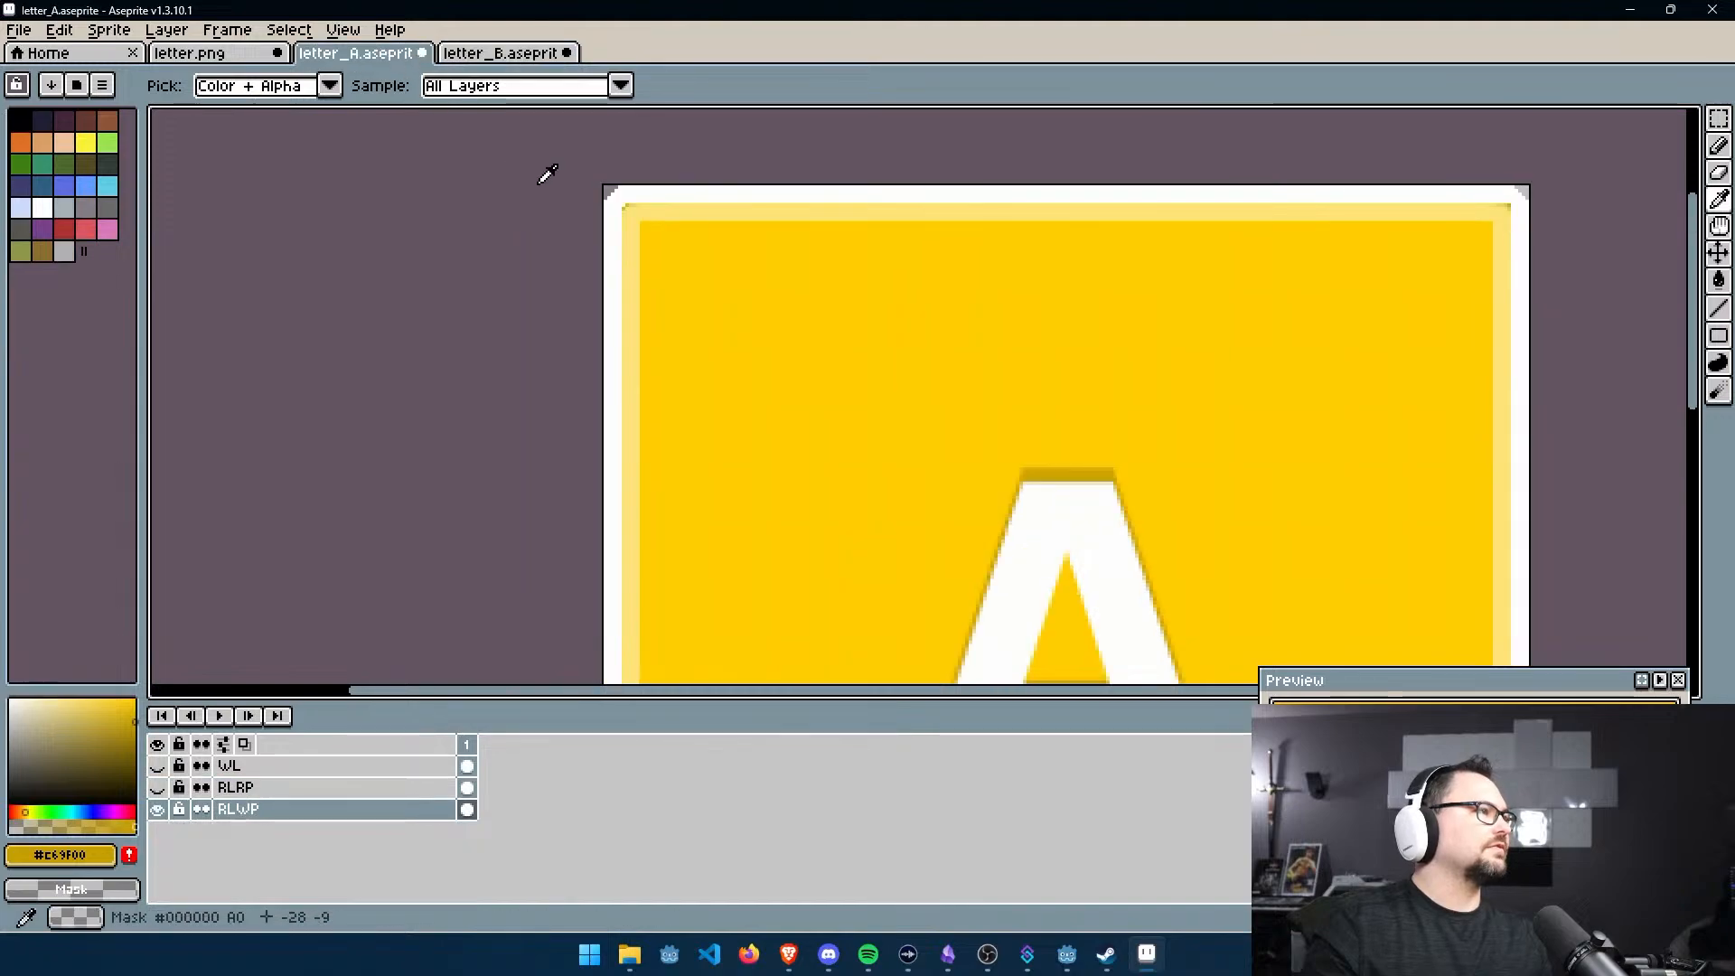
key(g)
click(611, 247)
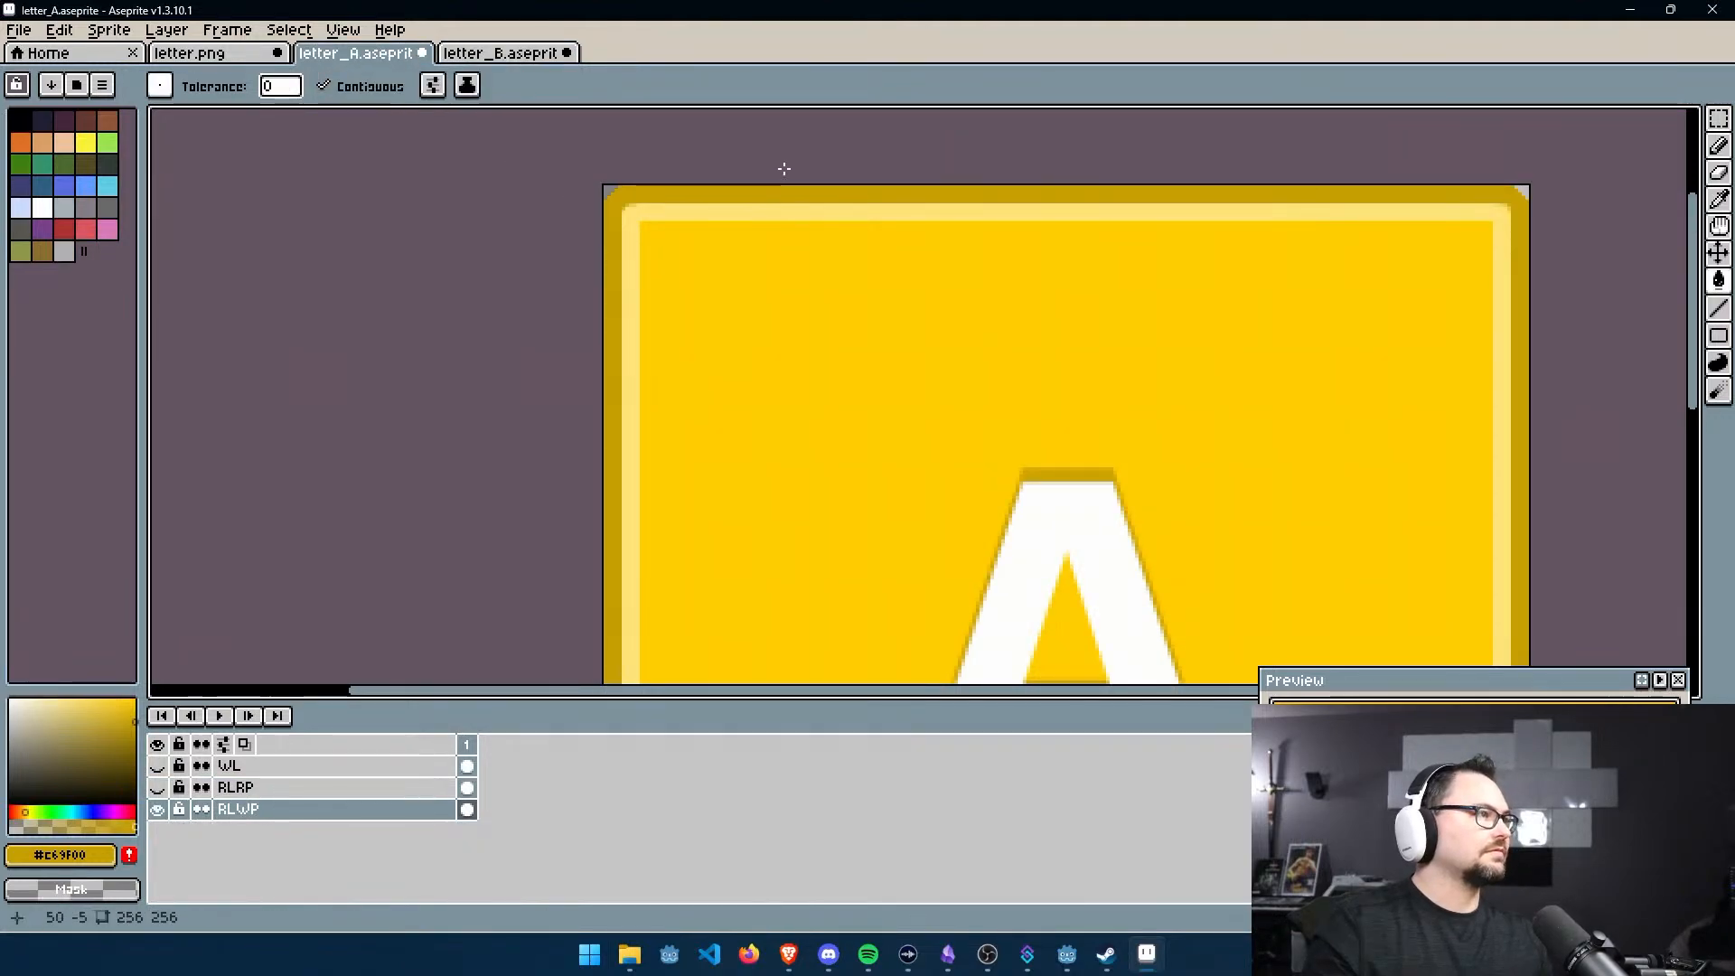
Look over the whole recoloured A tile and save letter_A.aseprite
scroll(786, 290, down, 4)
scroll(787, 329, up, 1)
key(ctrl+s)
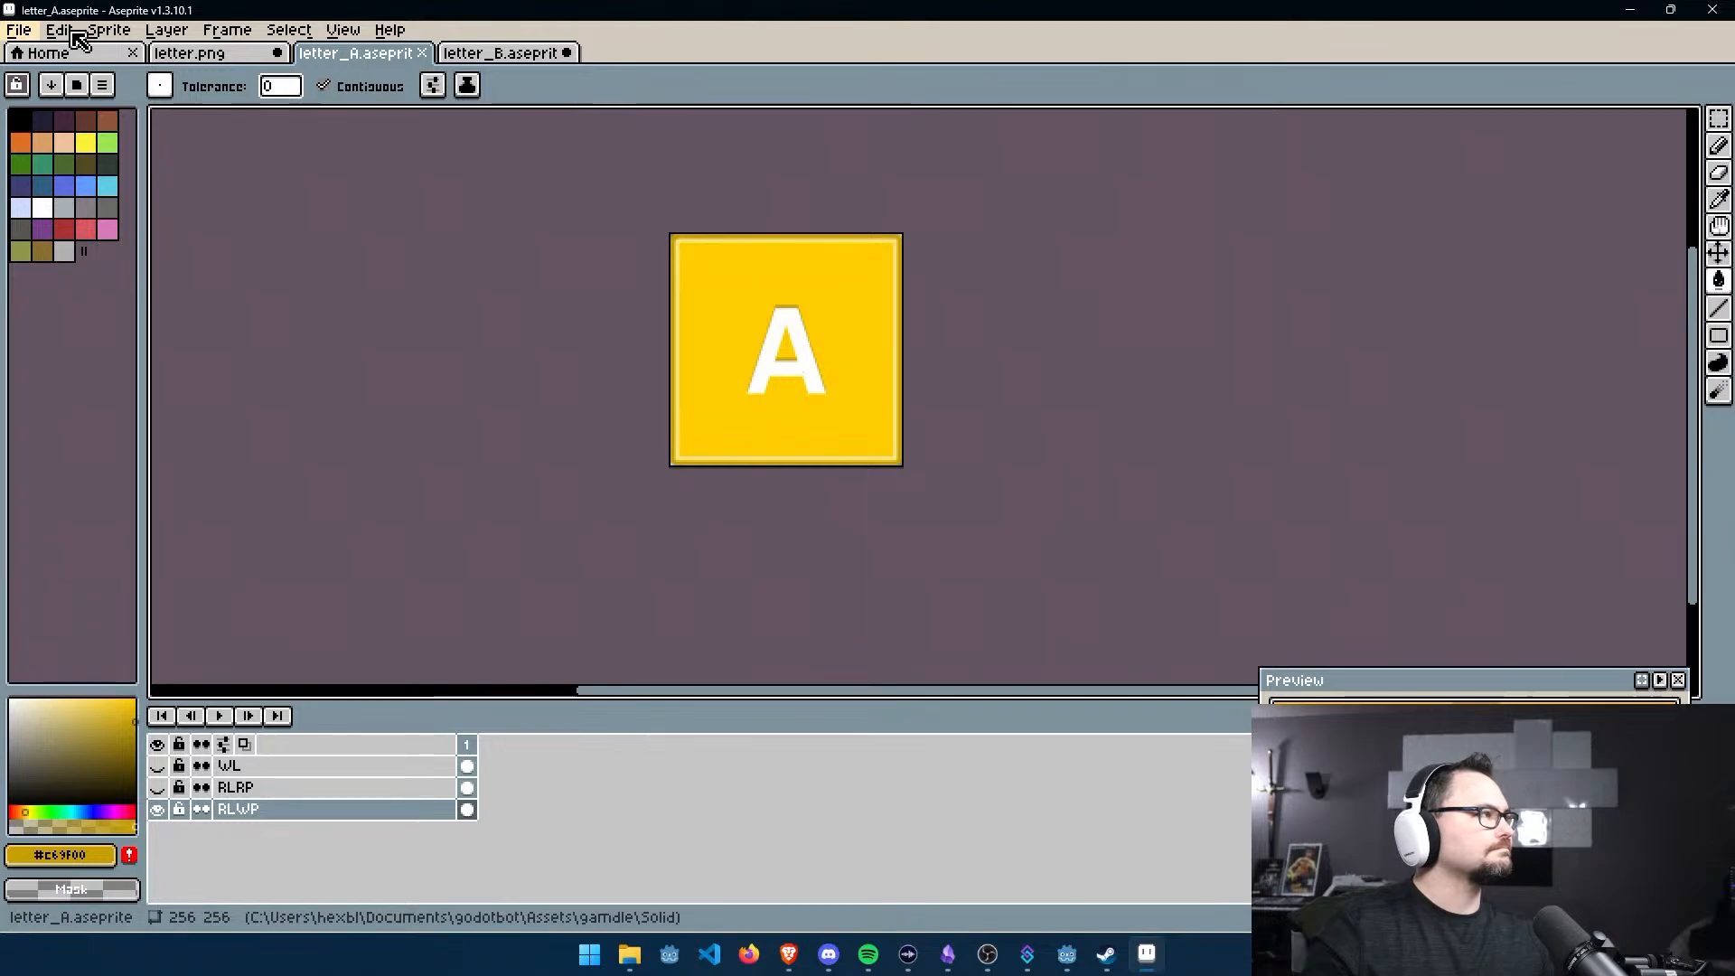
Switch to letter_B.aseprite and erase the white pixels outside the rounded upper-left corner on its RLWP layer
click(482, 59)
scroll(531, 213, up, 4)
key(e)
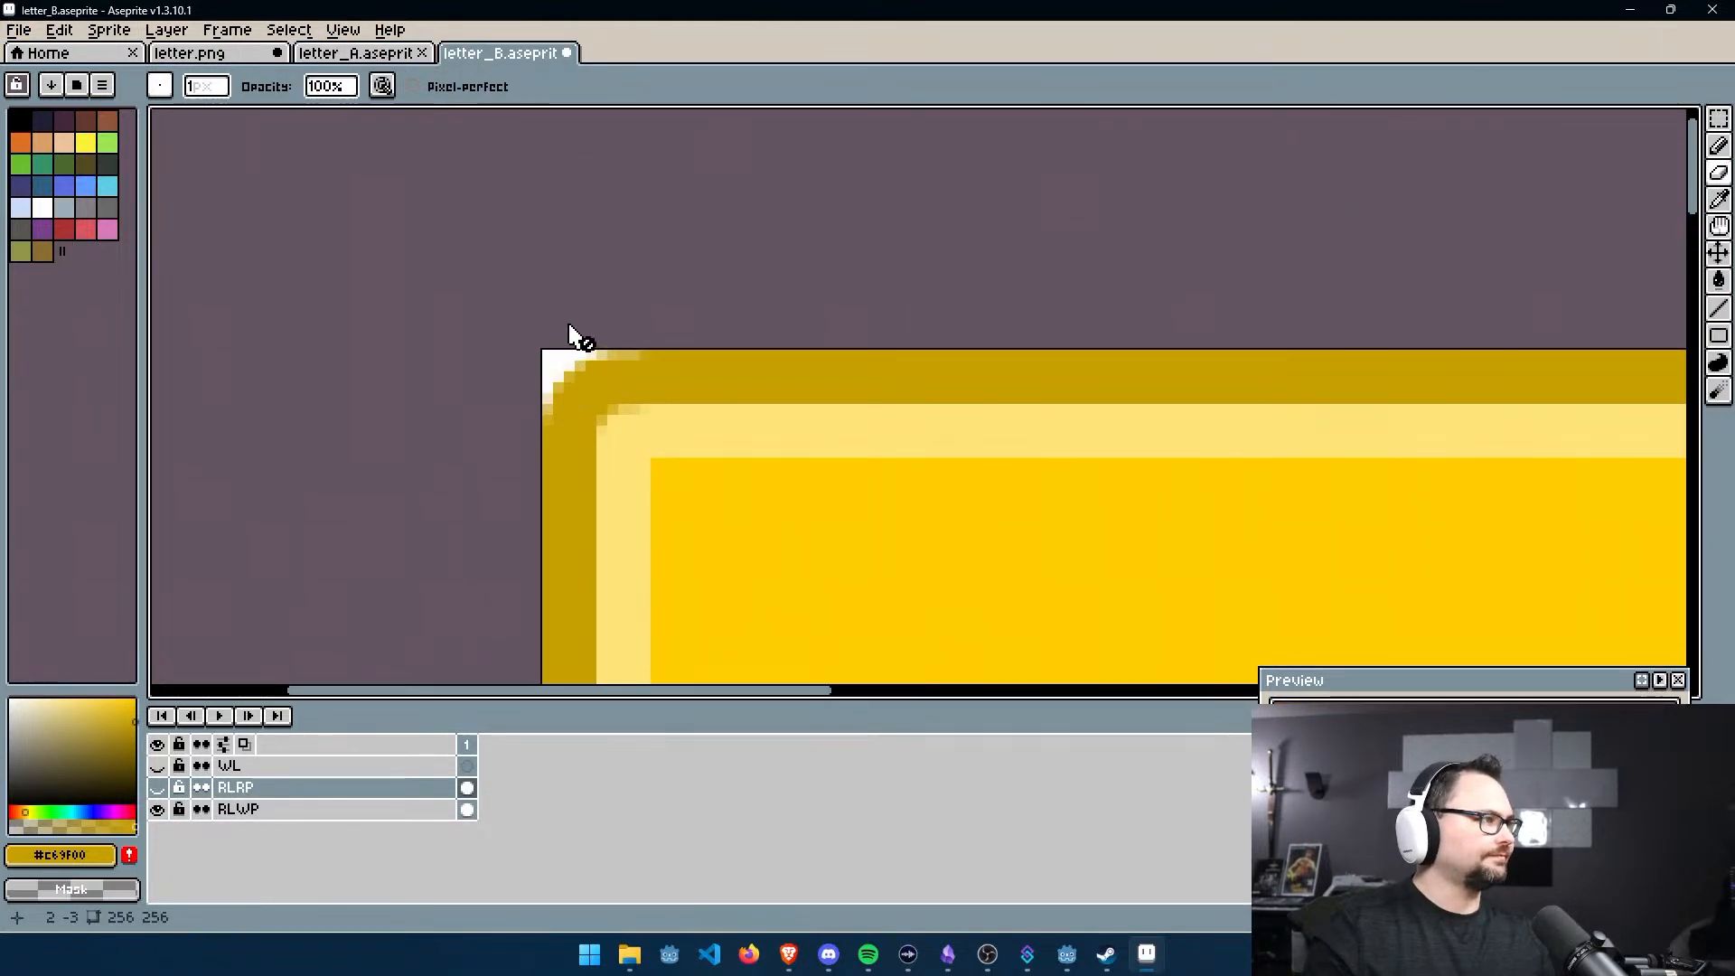
click(275, 809)
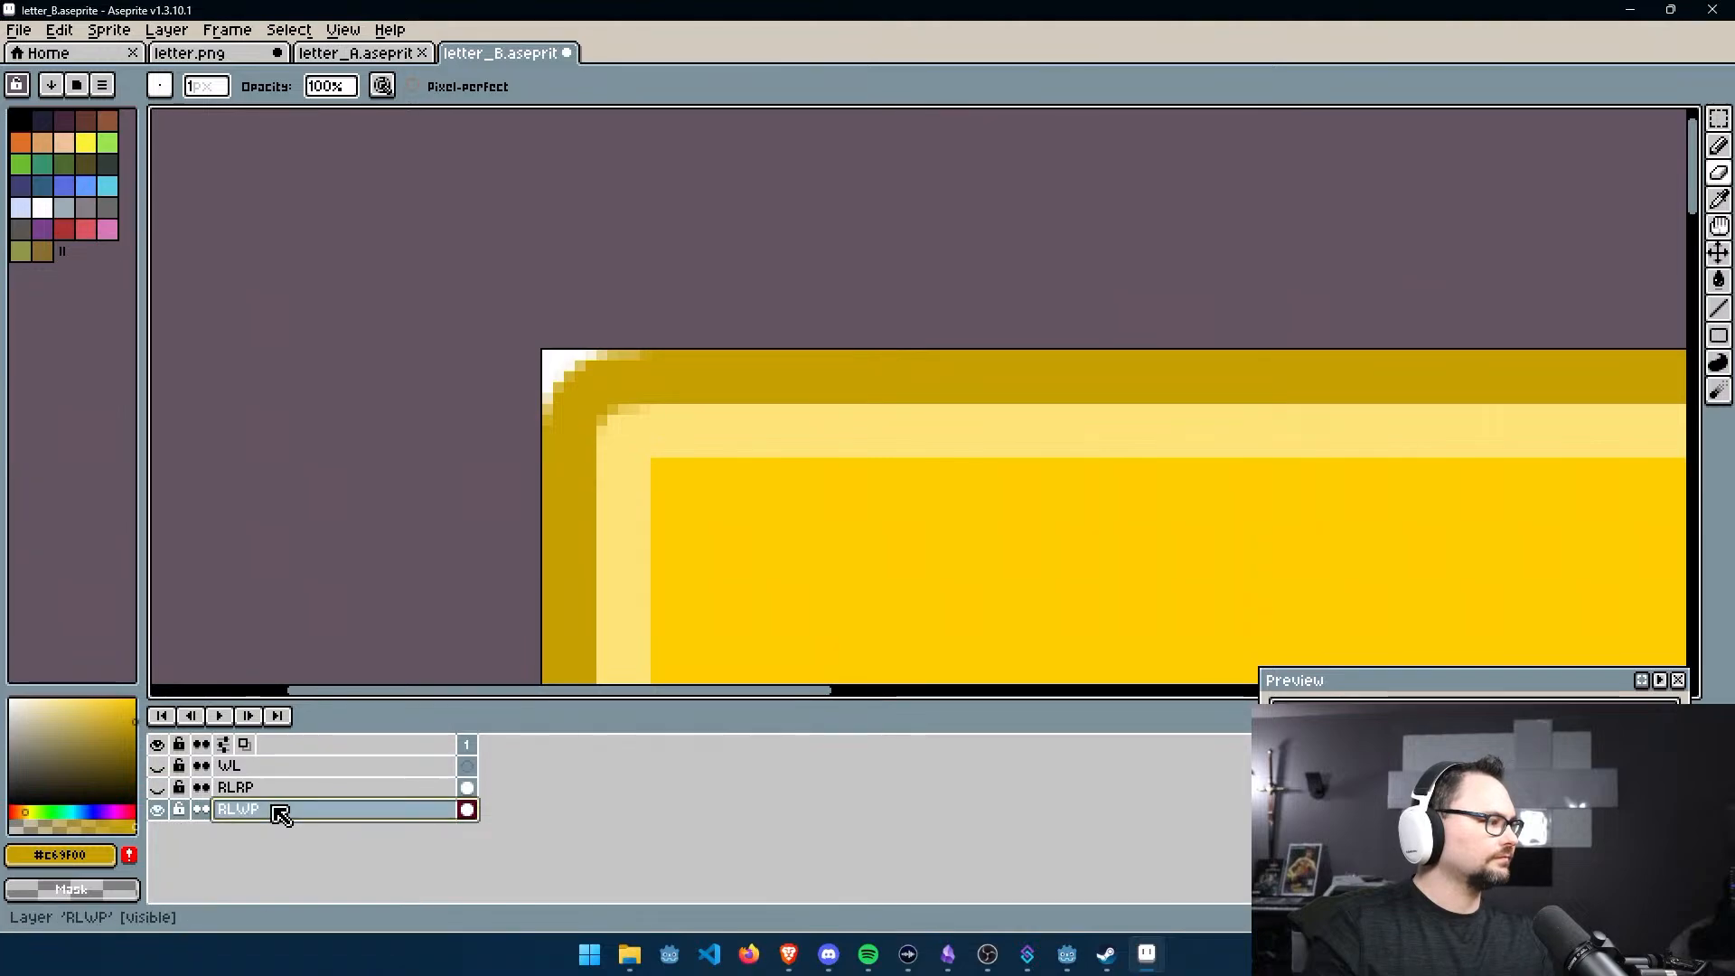
key(r)
key(e)
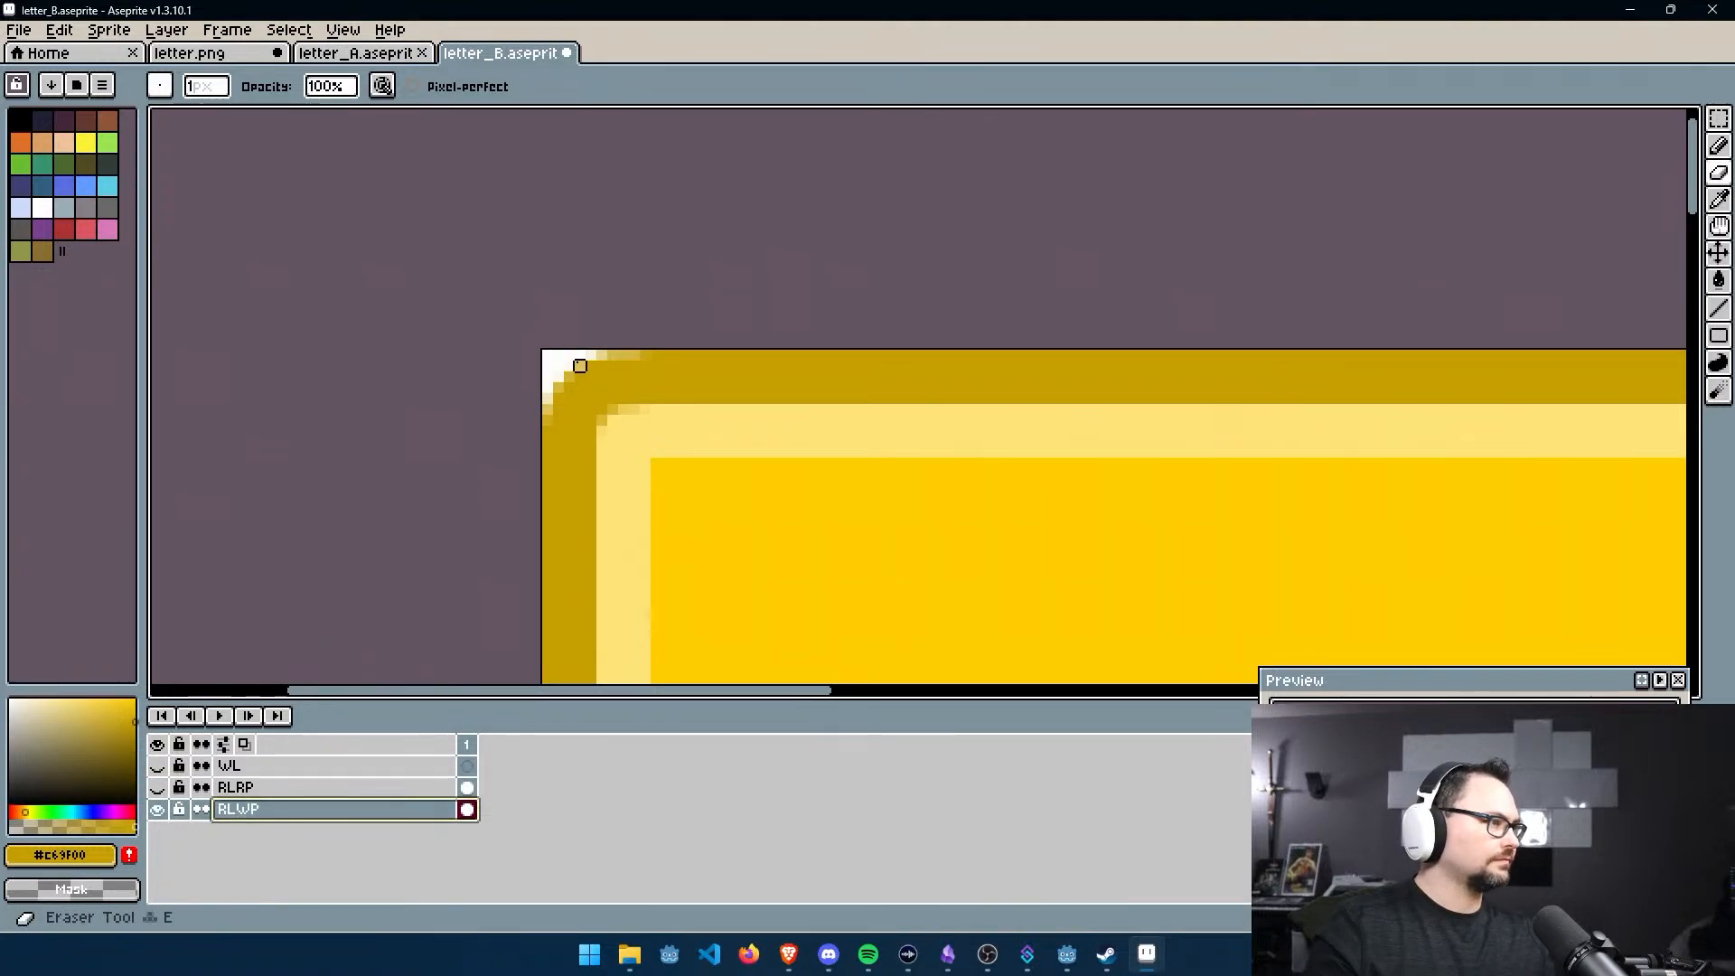
scroll(580, 365, up, 6)
drag(318, 277, 612, 253)
mouse_move(319, 277)
mouse_down()
mouse_move(407, 365)
mouse_move(318, 452)
mouse_up()
Erase the white pixels outside the lower-left corner of the yellow B tile
scroll(684, 424, down, 4)
scroll(683, 424, down, 1)
middle_drag(815, 462, 546, 279)
scroll(752, 615, down, 4)
middle_drag(752, 615, 672, 130)
middle_drag(746, 563, 708, 306)
scroll(709, 388, up, 9)
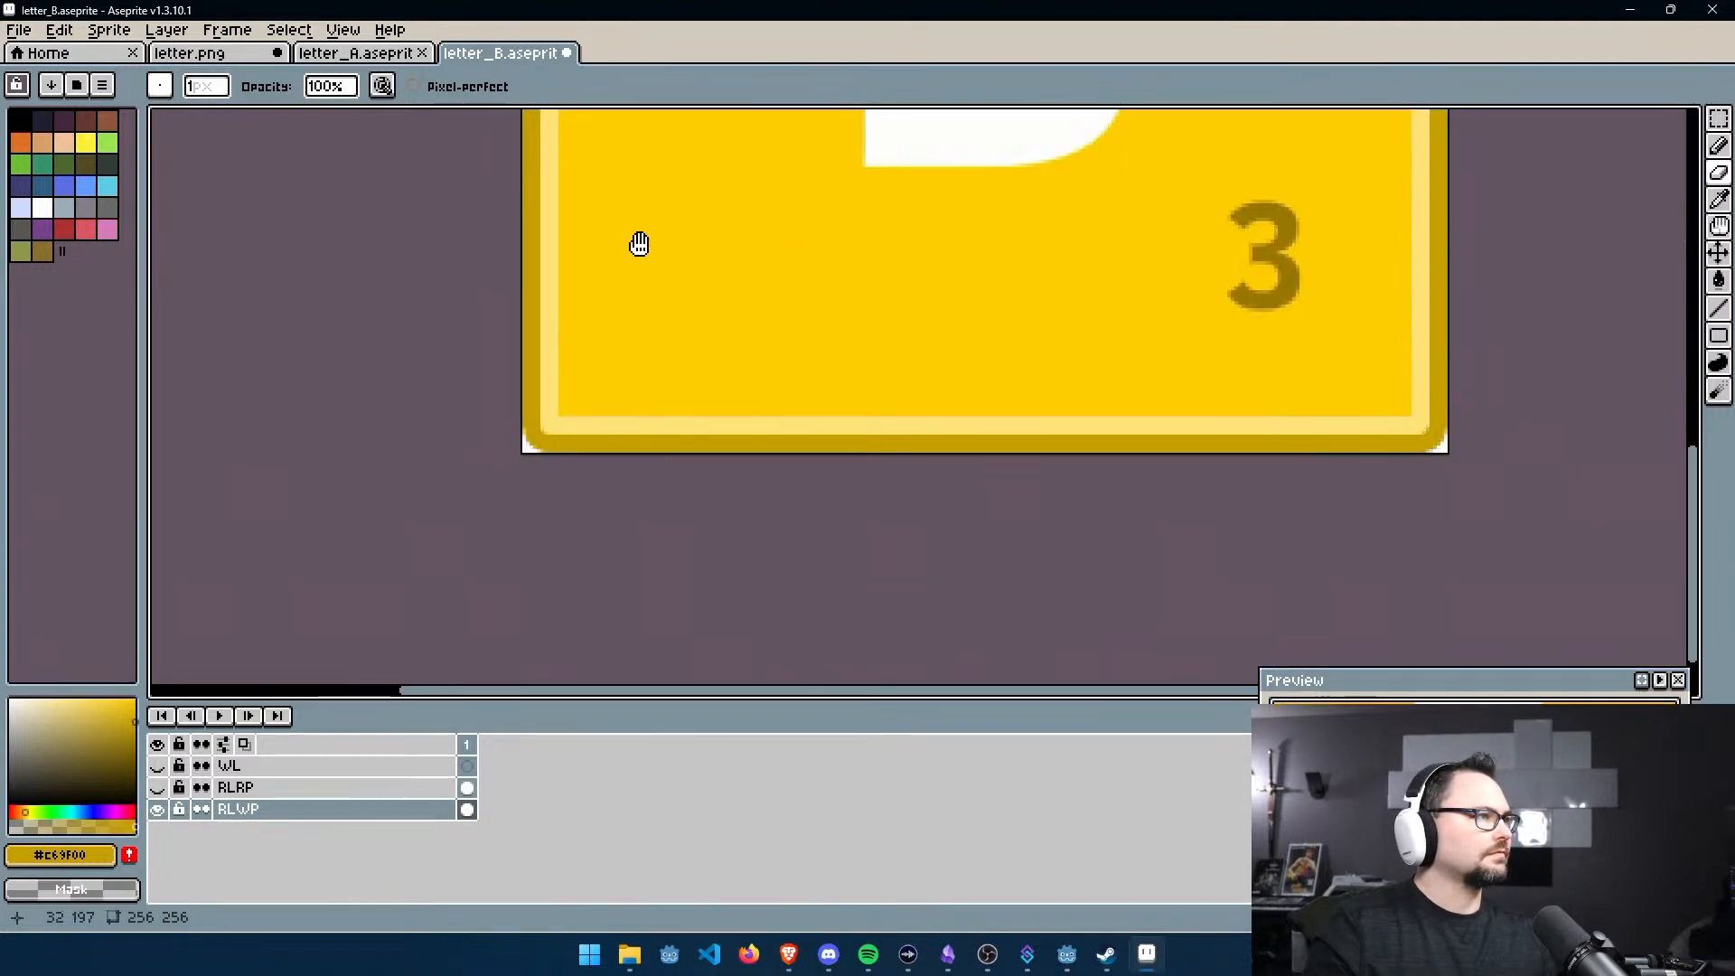
scroll(541, 421, up, 2)
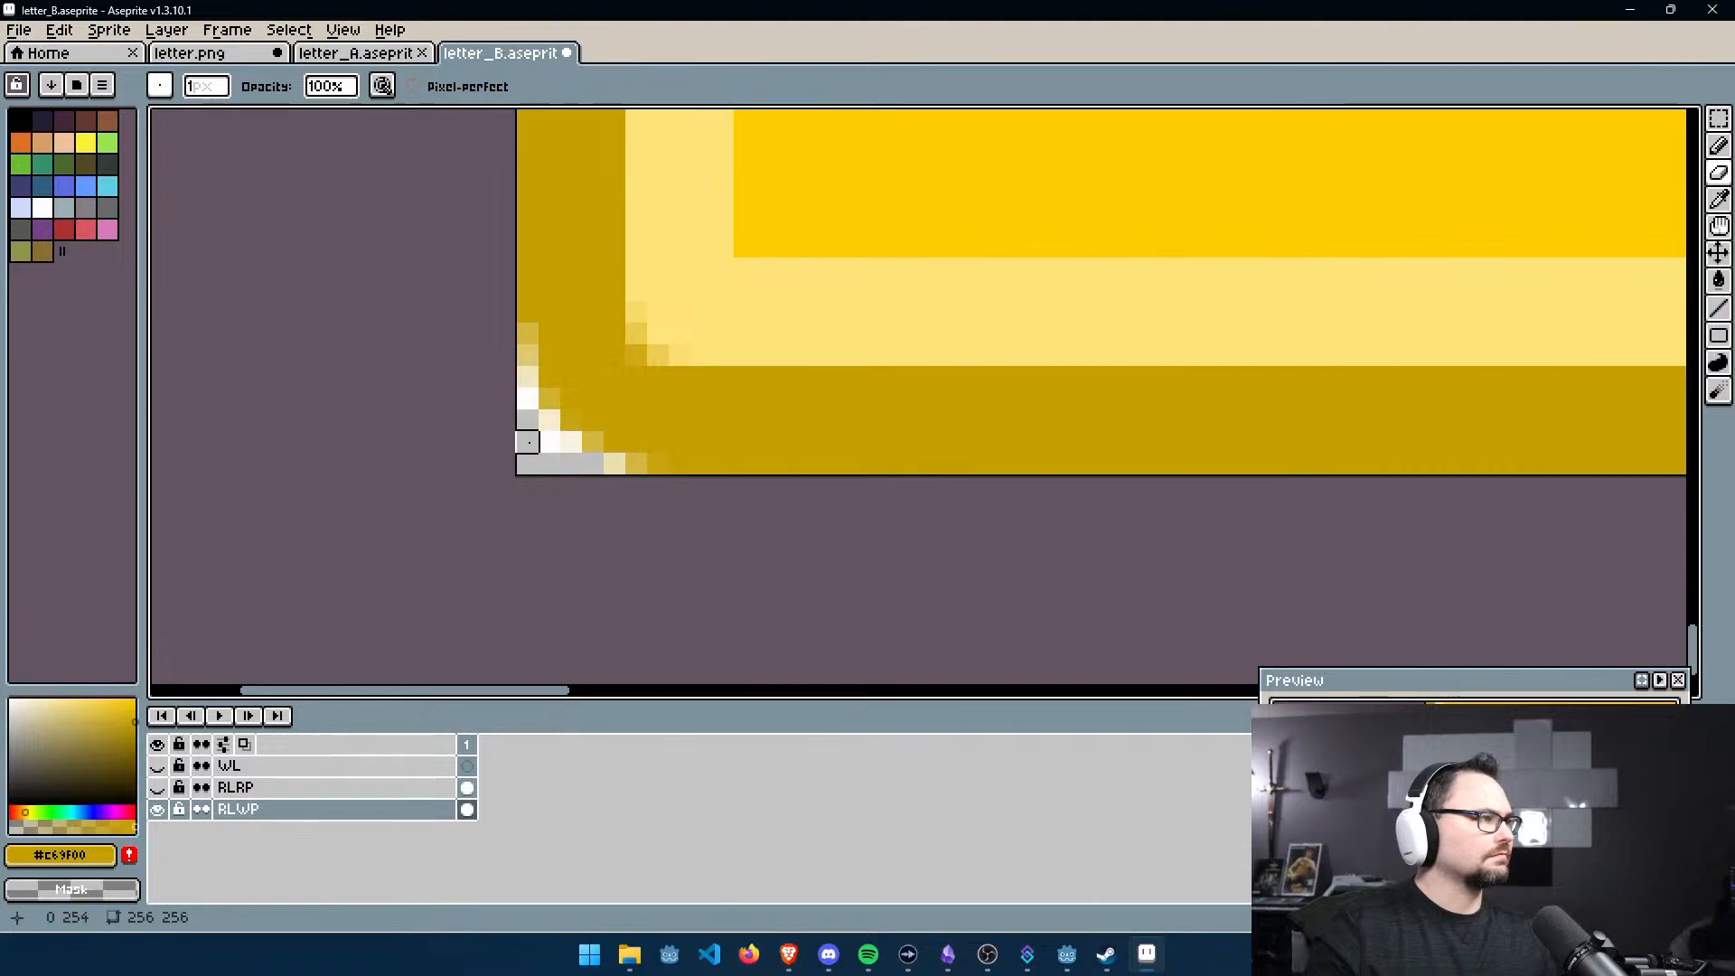
scroll(528, 429, up, 3)
click(586, 460)
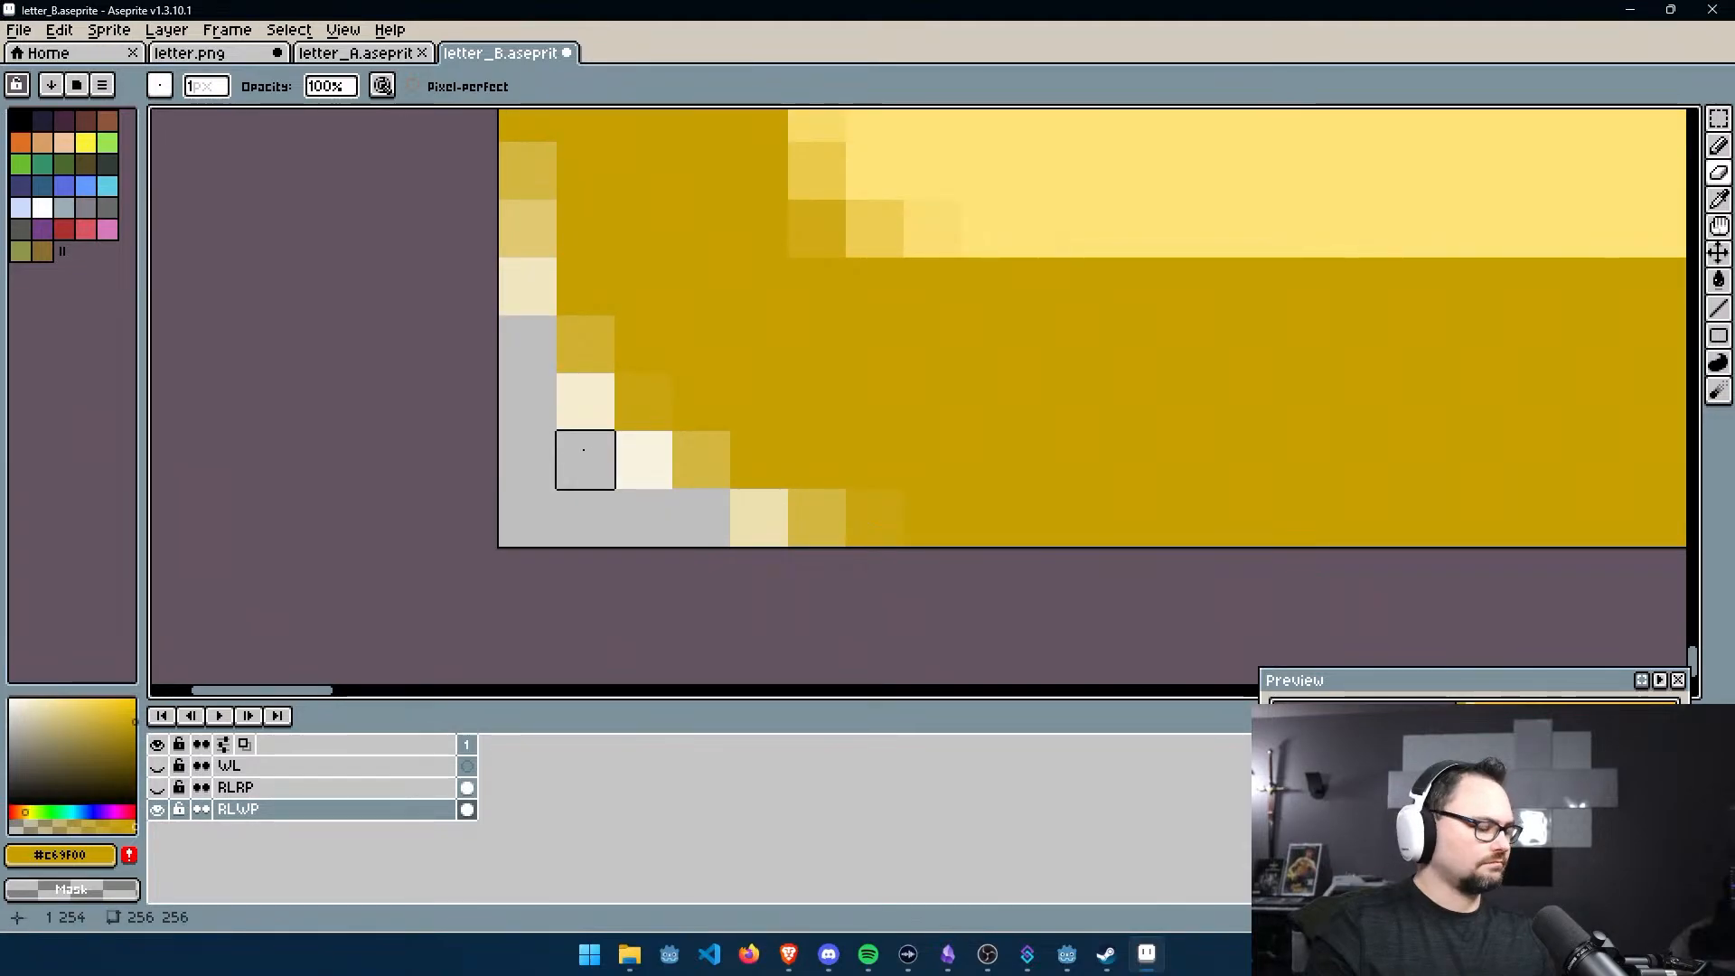
Paint the pale blended pixels along the lower-left outer corner solid dark gold #C69F00 with the Pencil
key(i)
key(v)
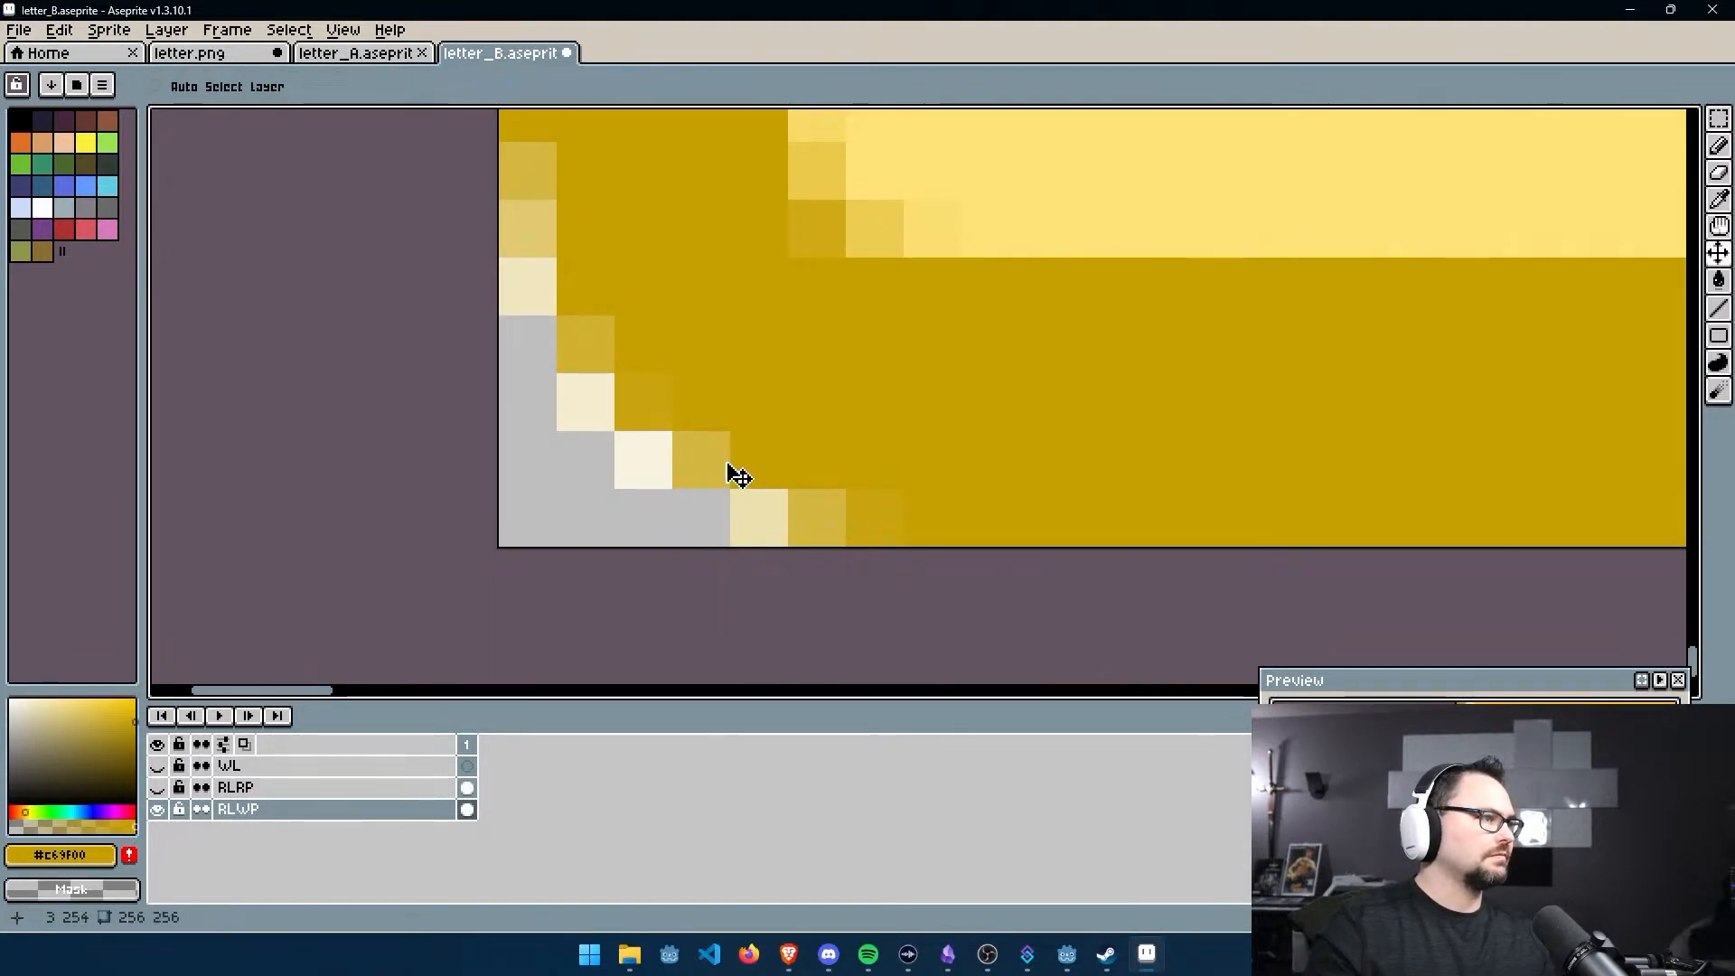
key(b)
click(701, 457)
click(822, 515)
click(748, 503)
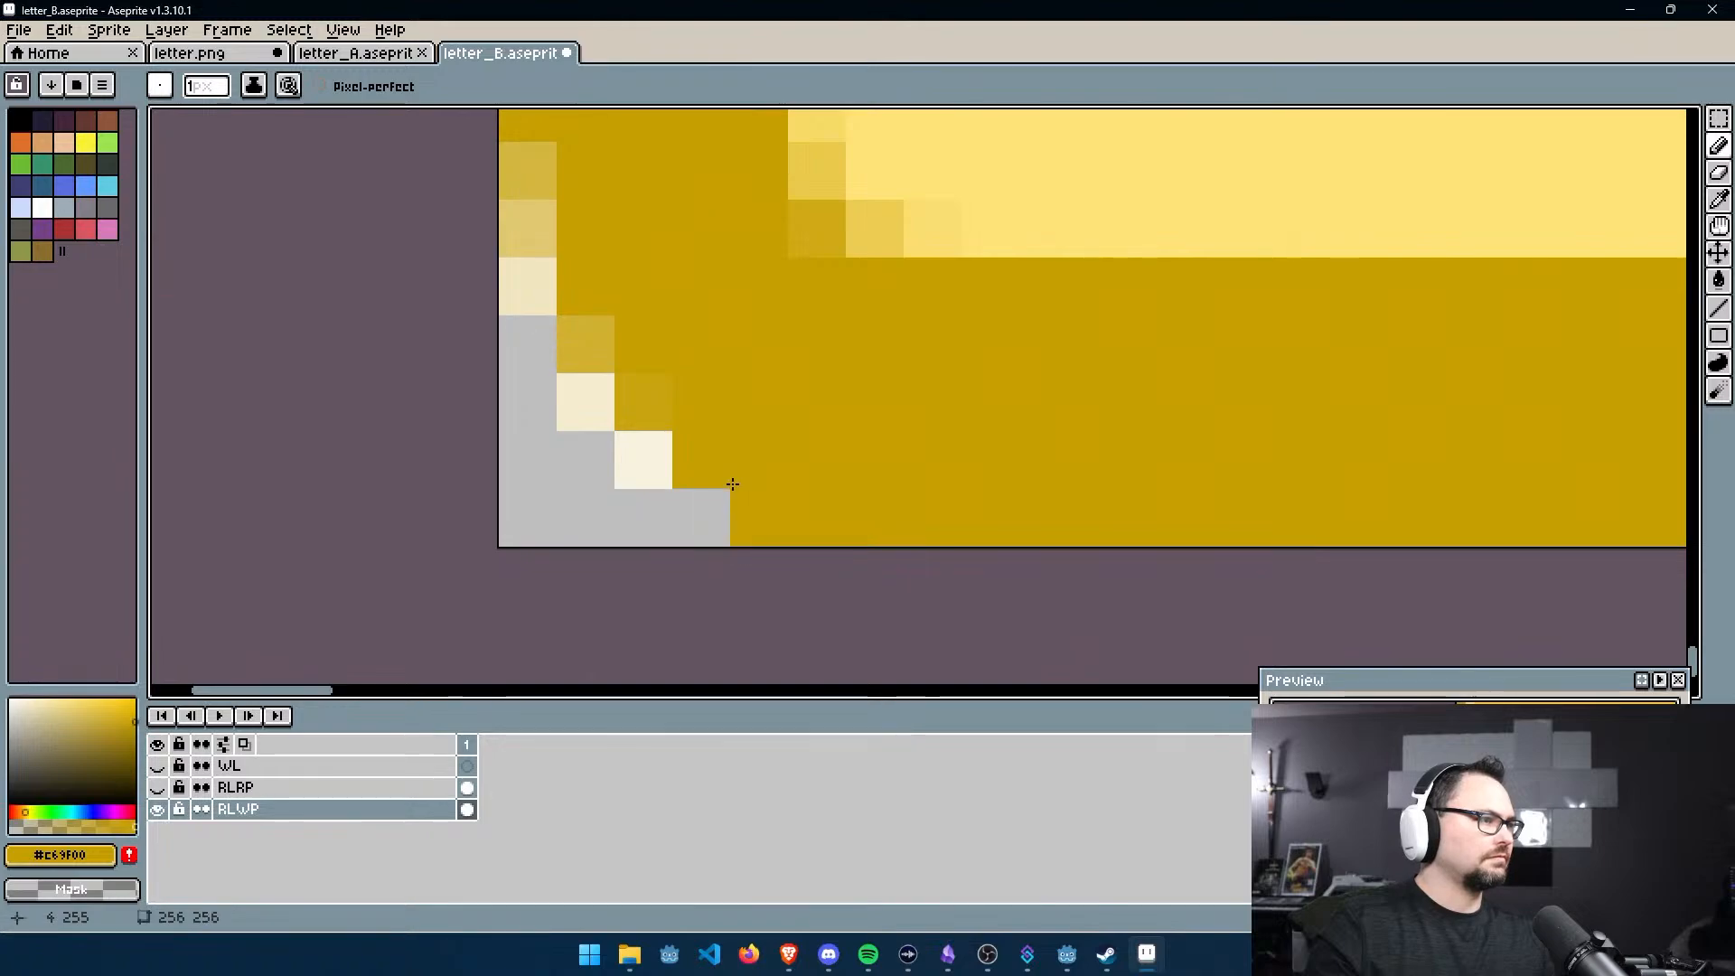
click(644, 460)
click(586, 403)
click(585, 344)
click(528, 287)
click(528, 229)
click(528, 170)
middle_drag(641, 263, 729, 366)
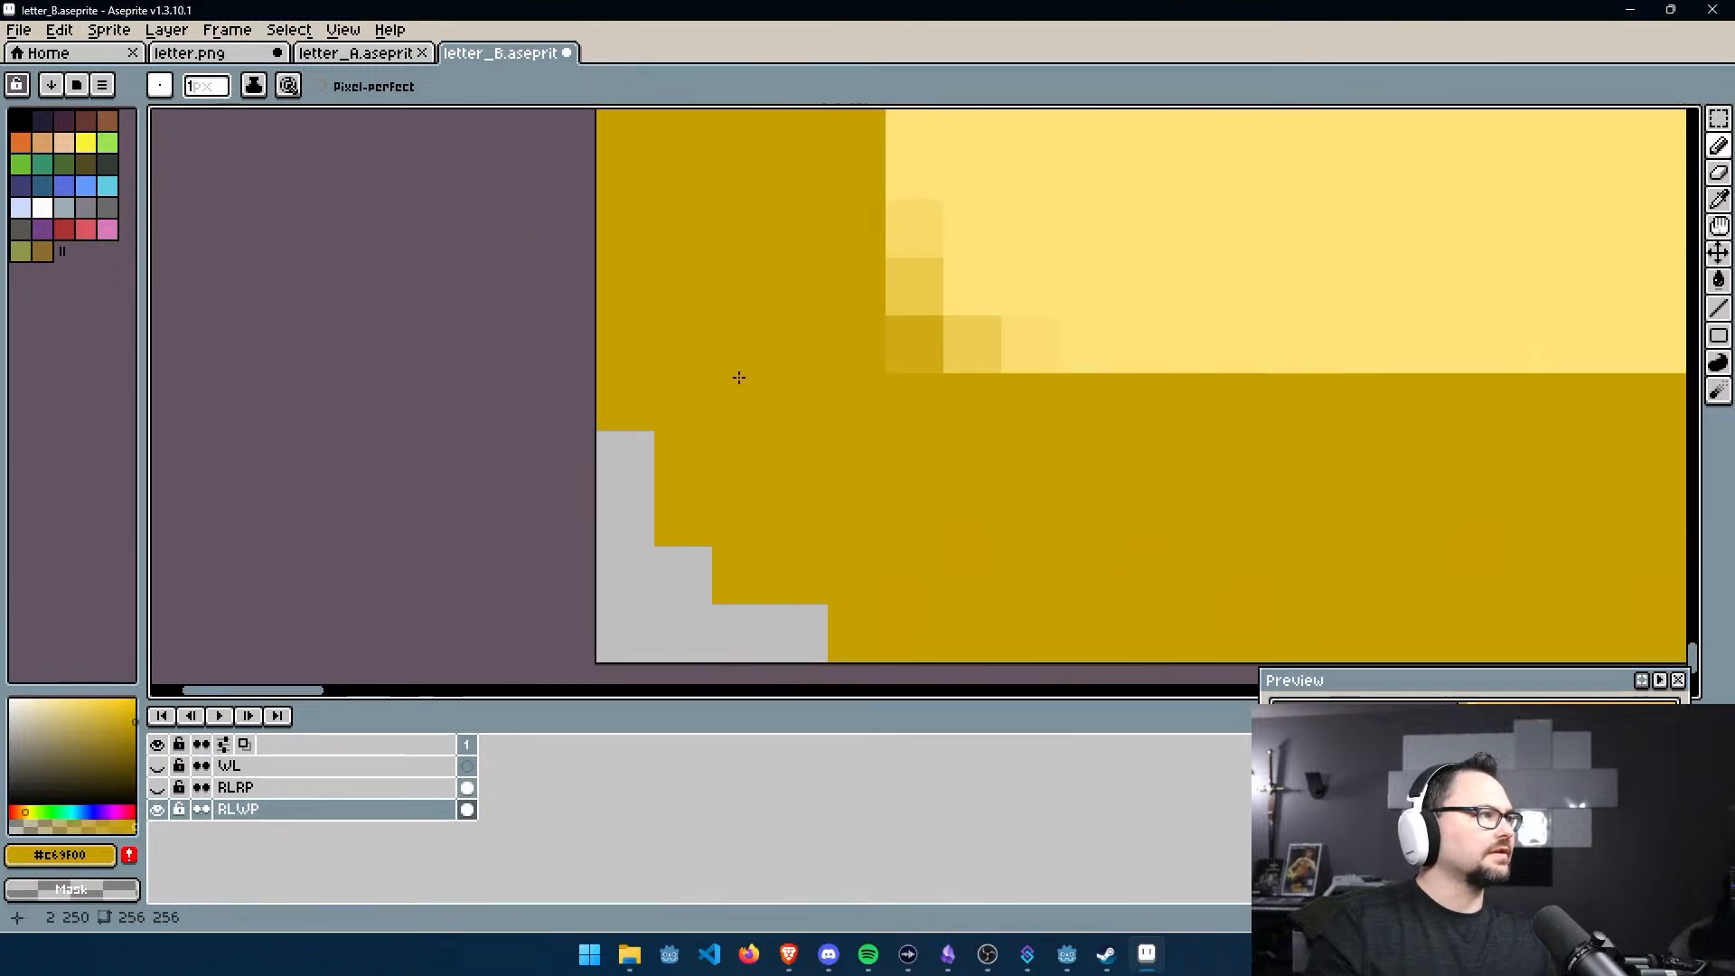
Erase the white and near-white pixels outside the B tile's lower-right corner
scroll(980, 419, down, 10)
scroll(903, 402, up, 8)
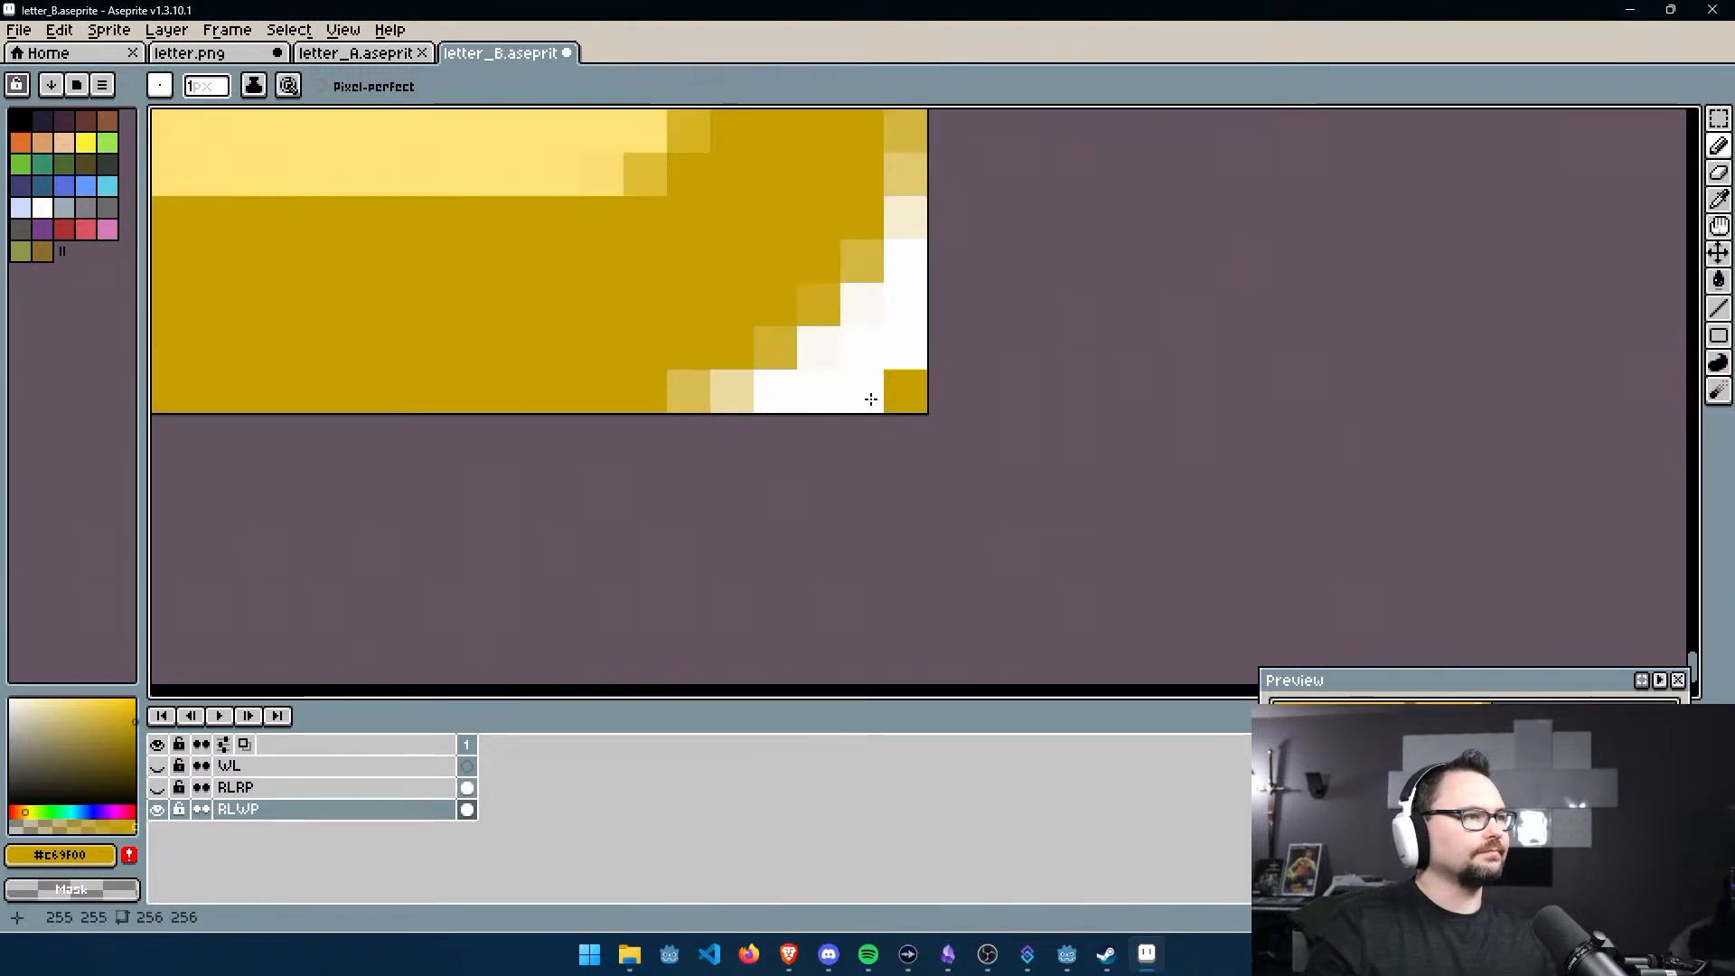
key(e)
mouse_move(775, 390)
mouse_down()
mouse_move(905, 349)
mouse_move(906, 261)
mouse_move(863, 349)
mouse_up()
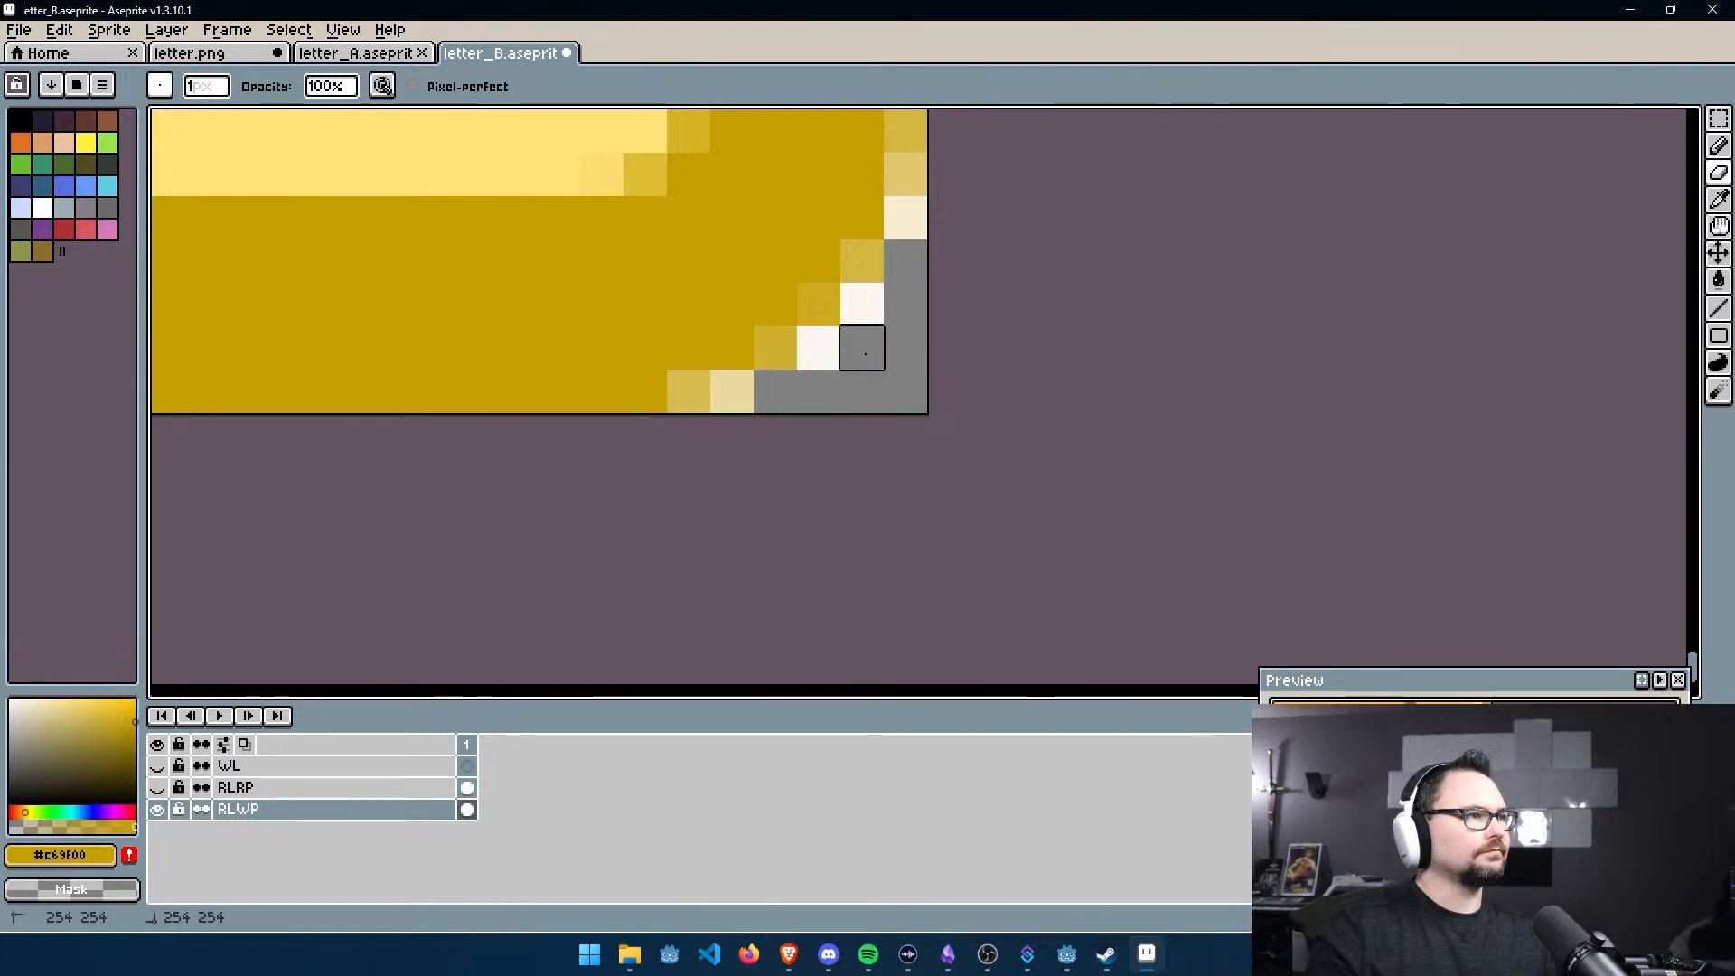
click(862, 303)
click(818, 347)
Paint the blended pixels along the lower-right outer corner solid dark gold #C69F00
key(b)
scroll(922, 302, up, 2)
click(927, 243)
mouse_move(927, 243)
mouse_down()
mouse_move(922, 322)
mouse_move(748, 485)
mouse_move(690, 488)
mouse_up()
Touch up the blended pixels where the dark gold border meets the pale inner border at the tile's lower corners
scroll(647, 337, down, 1)
scroll(819, 466, up, 1)
scroll(819, 466, up, 1)
click(781, 365)
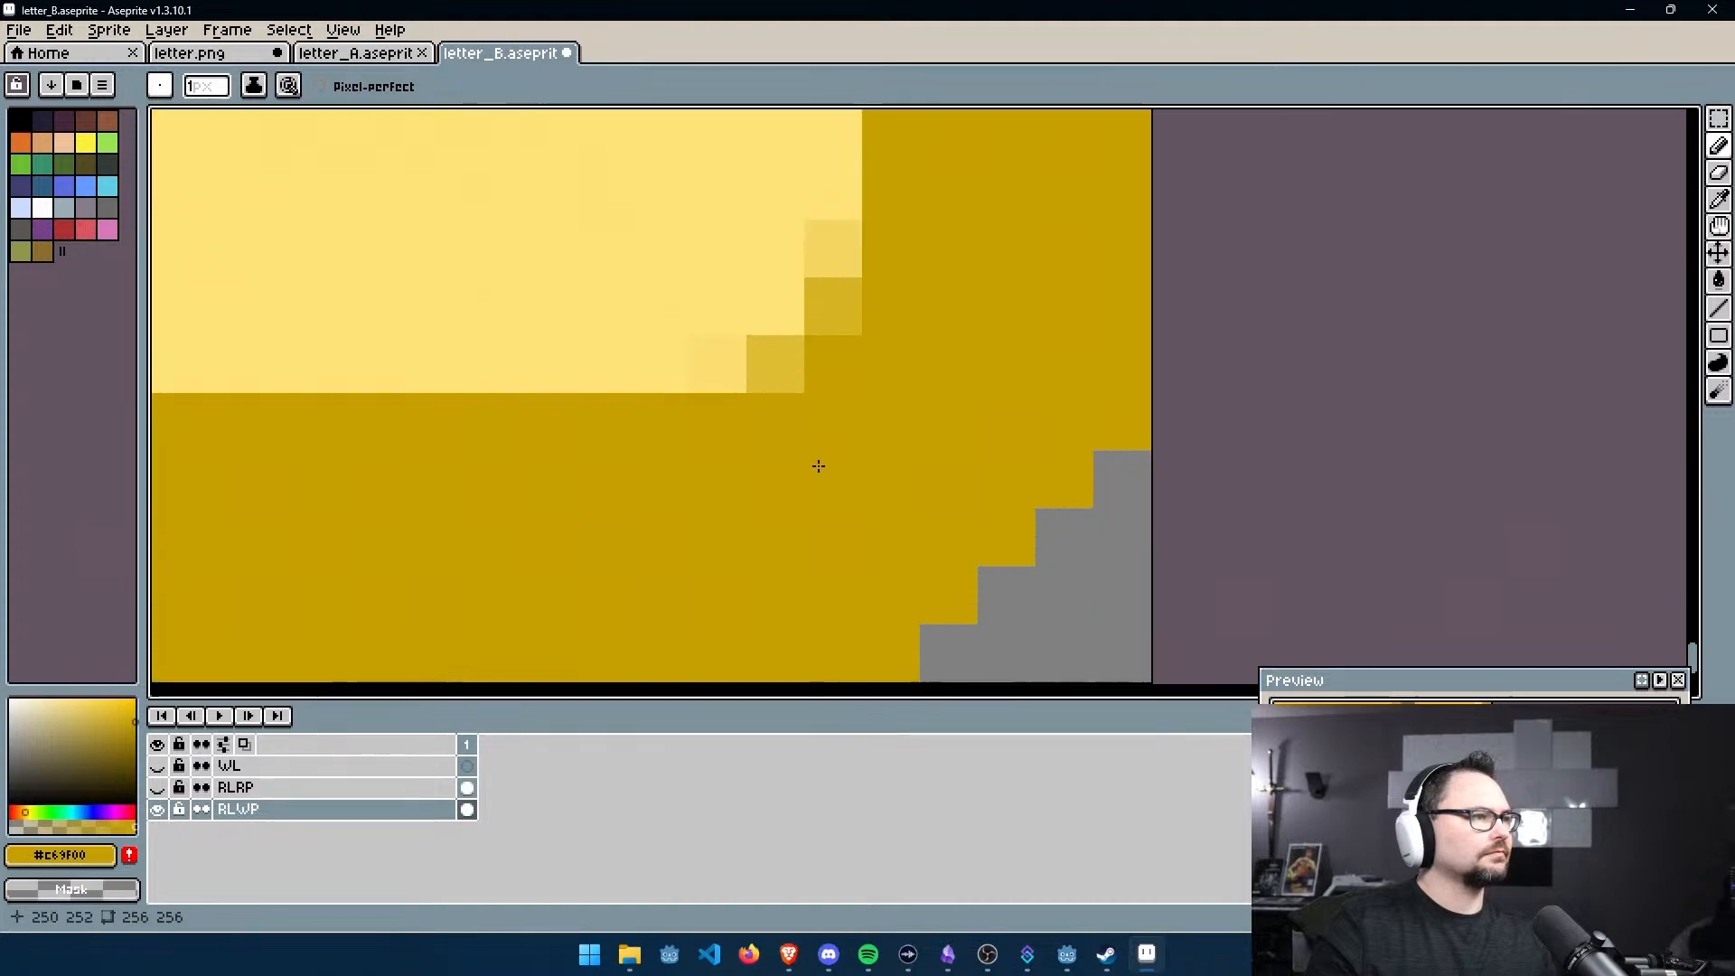
click(825, 318)
scroll(814, 388, down, 5)
drag(235, 425, 1027, 368)
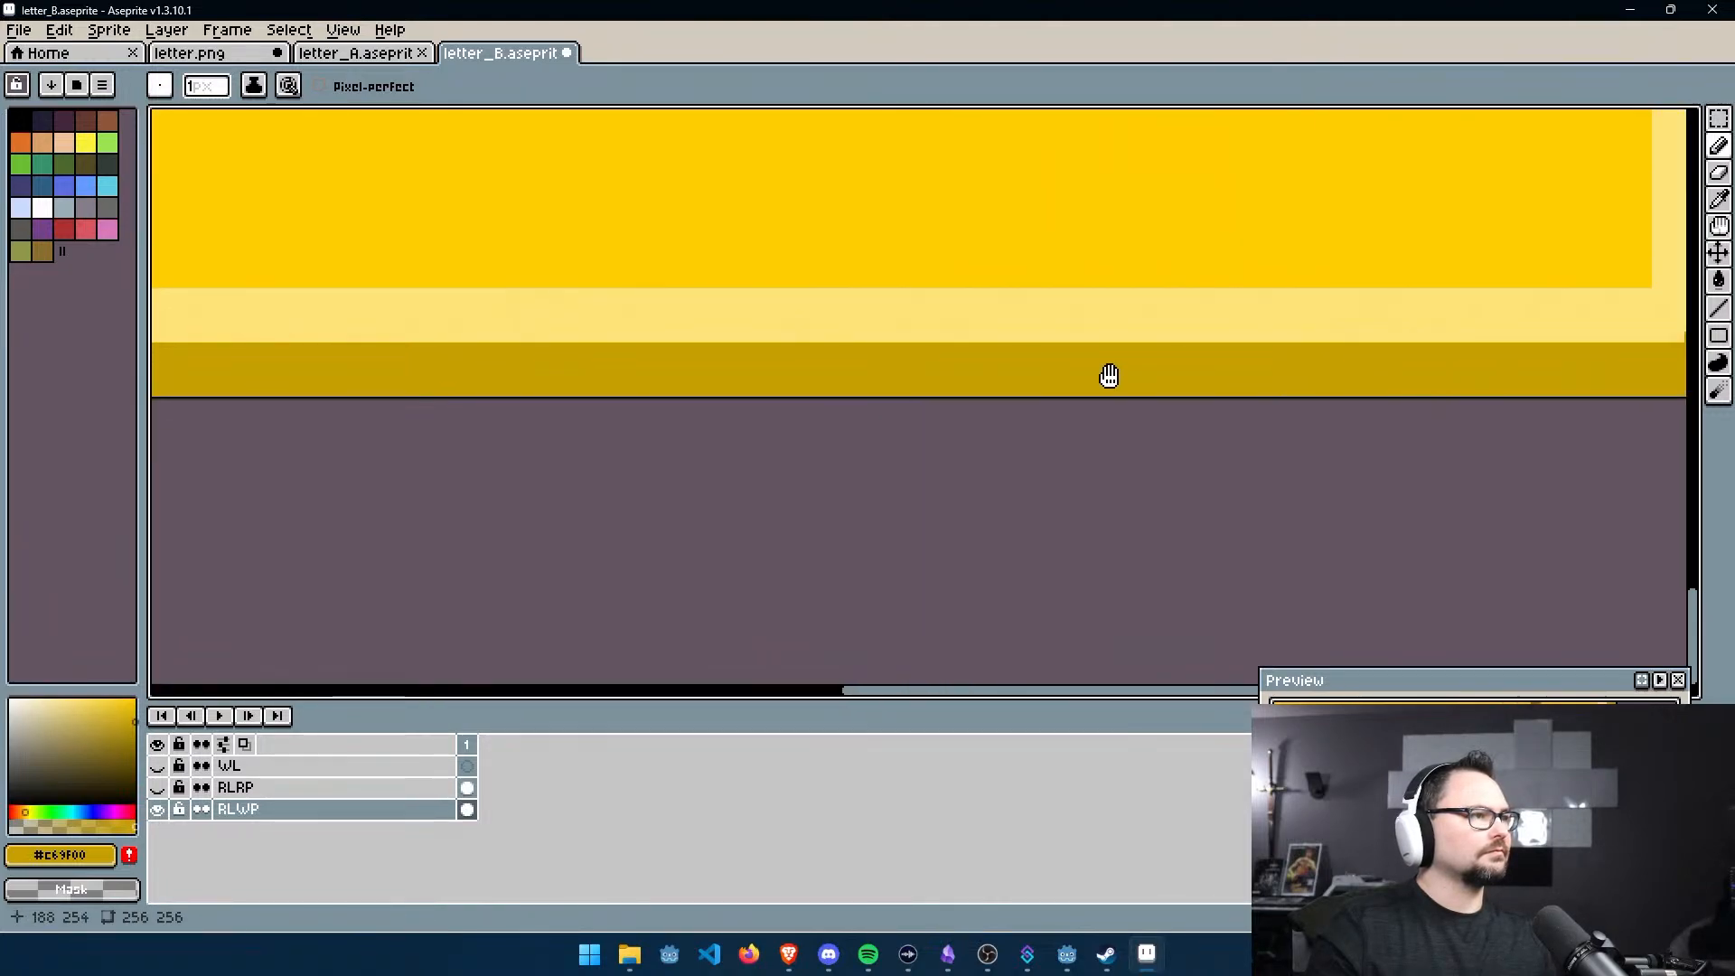
scroll(643, 379, down, 2)
scroll(841, 362, up, 3)
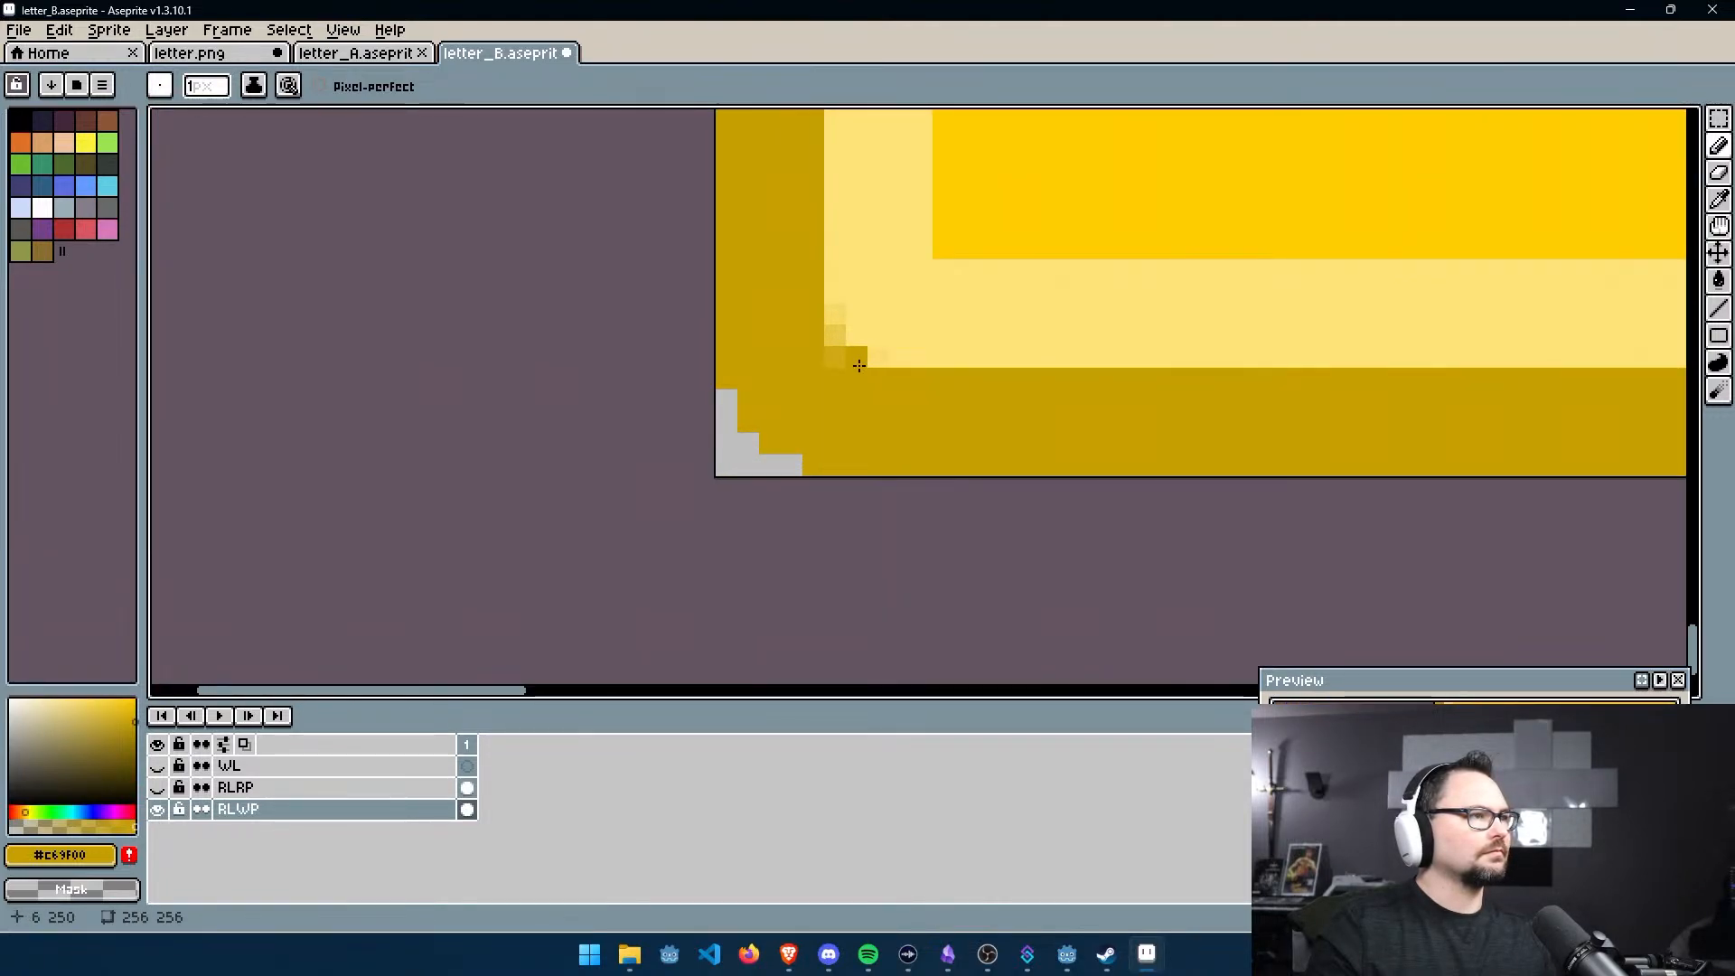
Erase the white pixels outside the B tile's upper-right corner
middle_drag(1075, 407, 832, 410)
scroll(868, 388, down, 6)
middle_drag(1011, 178, 964, 384)
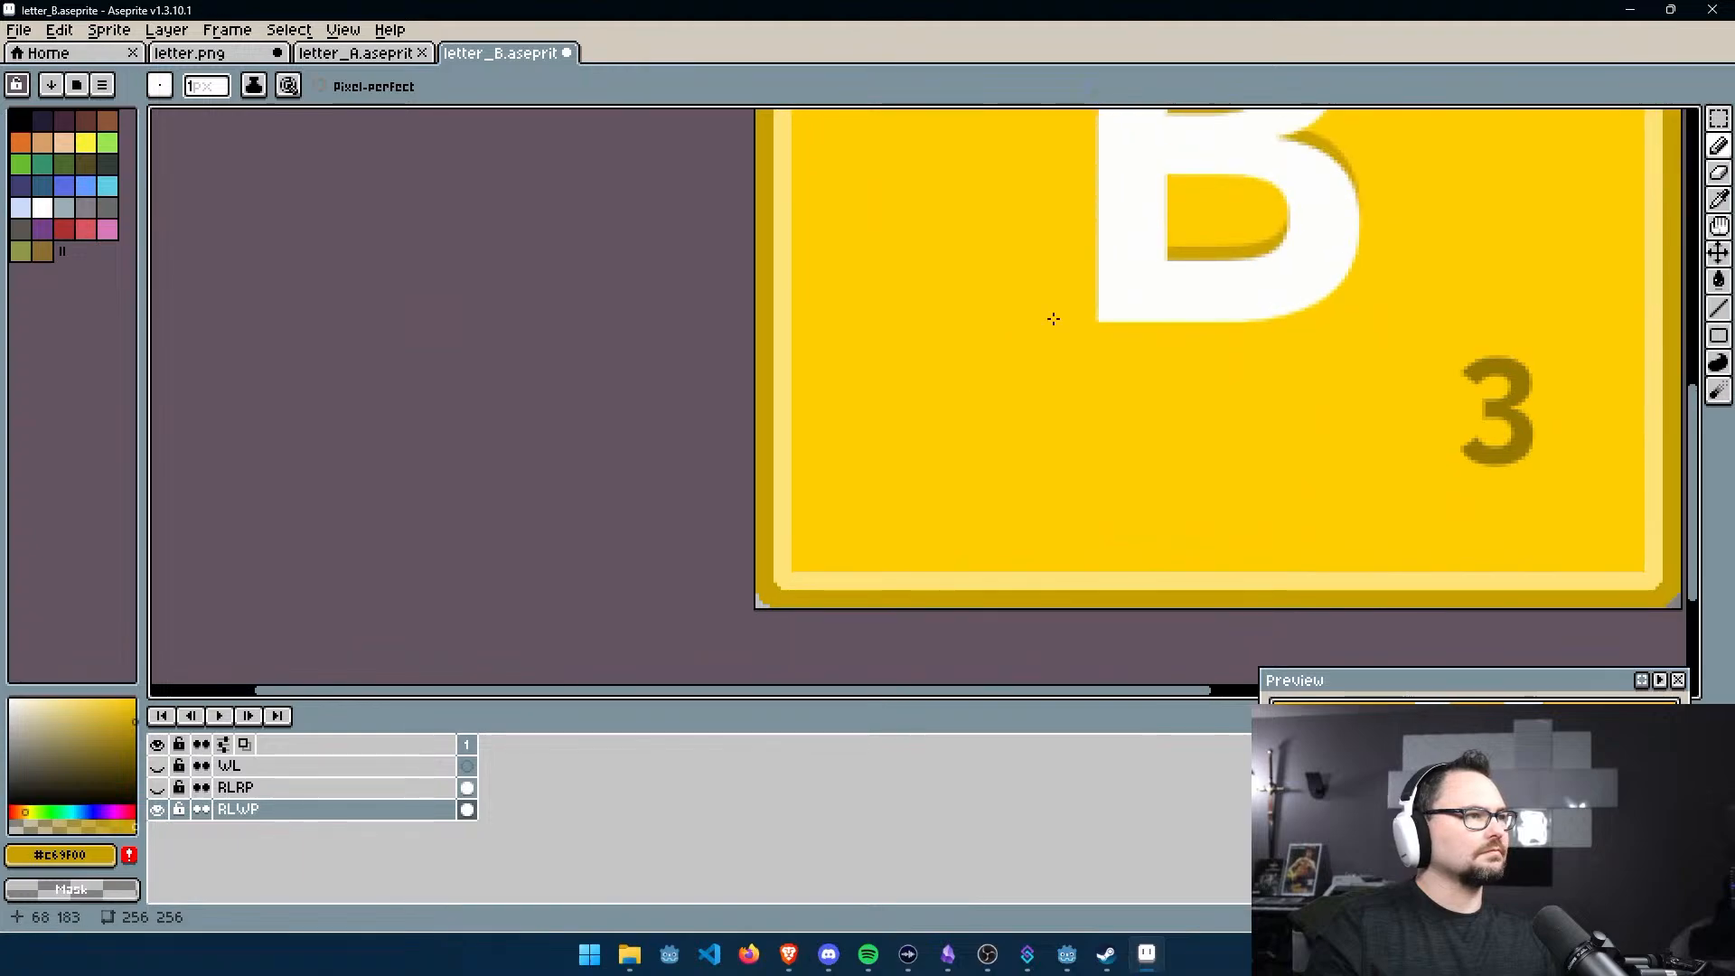
middle_drag(1469, 148, 1021, 448)
middle_drag(1213, 263, 1222, 464)
middle_drag(1228, 321, 1154, 468)
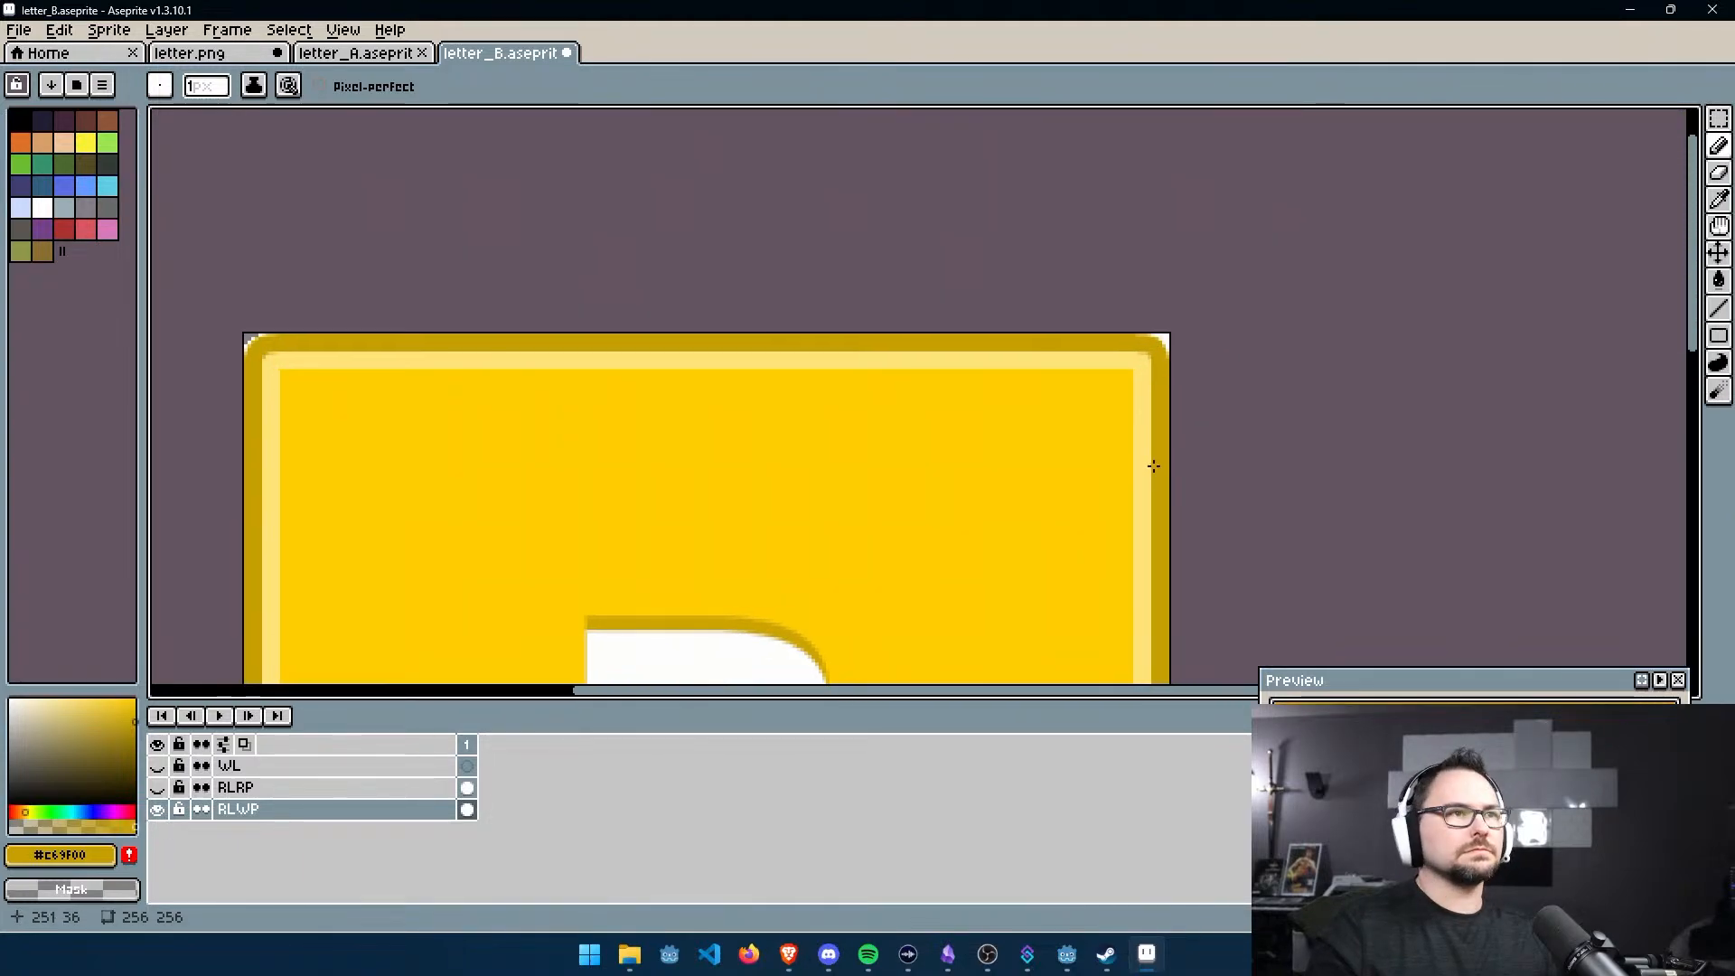
scroll(1154, 468, up, 6)
middle_drag(1103, 211, 1007, 660)
scroll(1091, 246, up, 1)
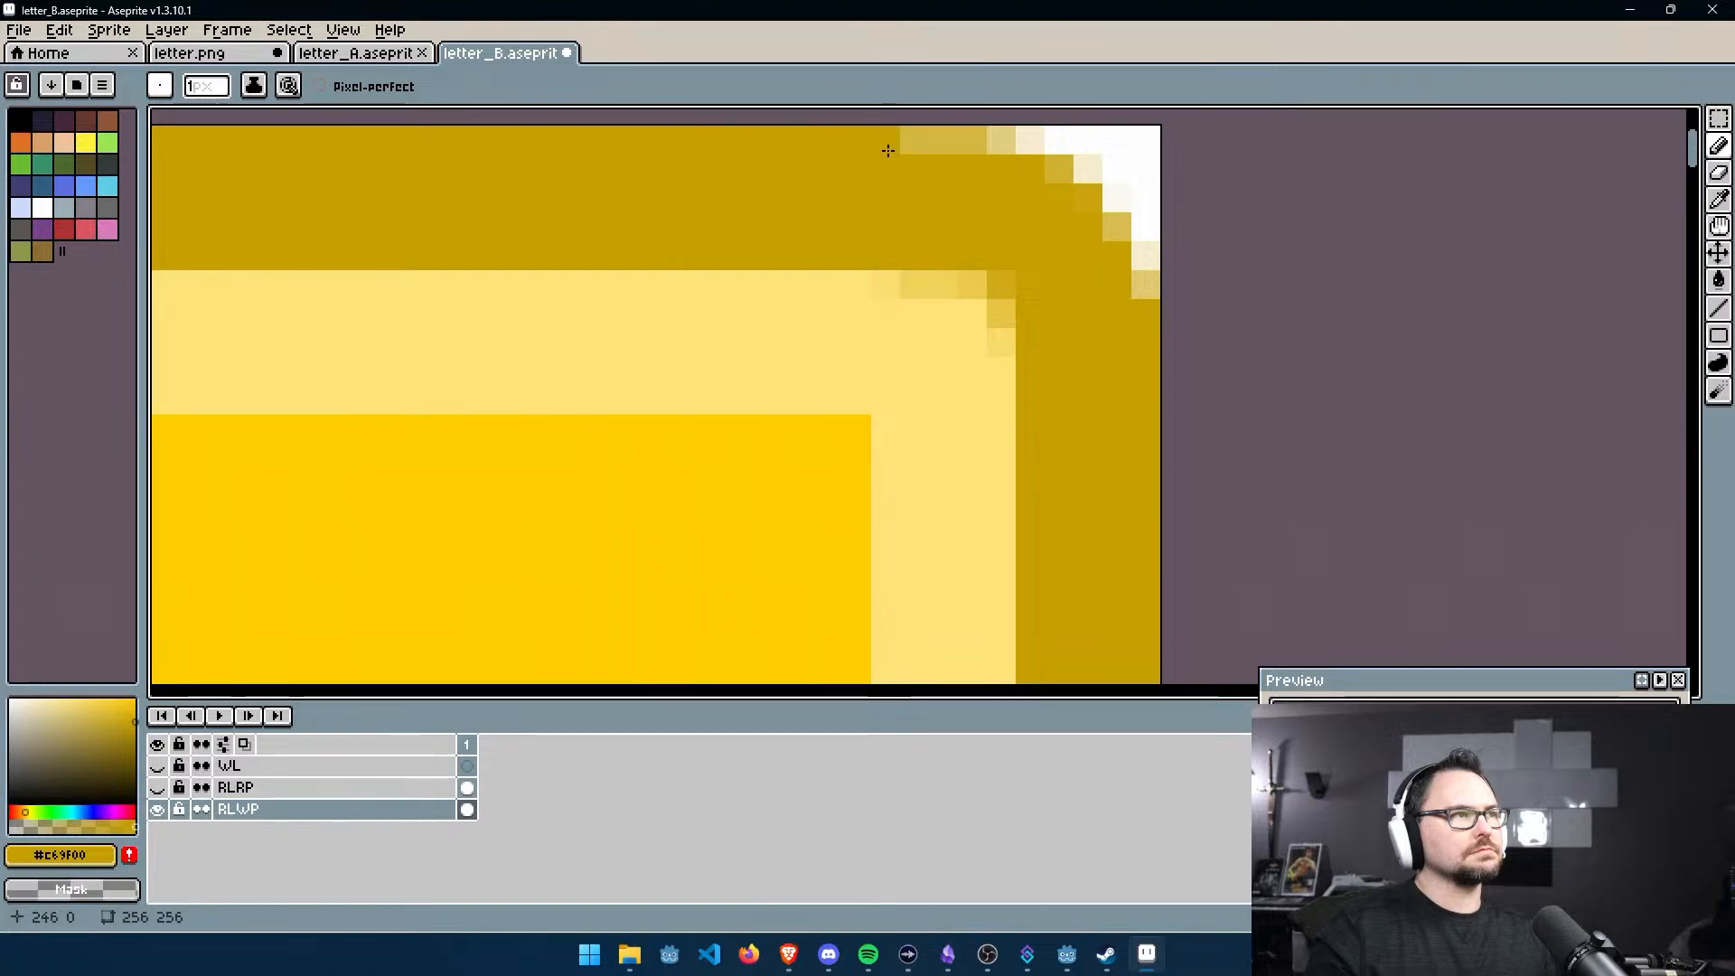
key(e)
mouse_move(1145, 227)
mouse_down()
mouse_move(1146, 139)
mouse_move(1089, 144)
mouse_move(1117, 198)
mouse_up()
Paint the blended pixels along the upper-right outer corner and adjoining top edge solid dark gold #C69F00
middle_drag(1198, 277, 1143, 417)
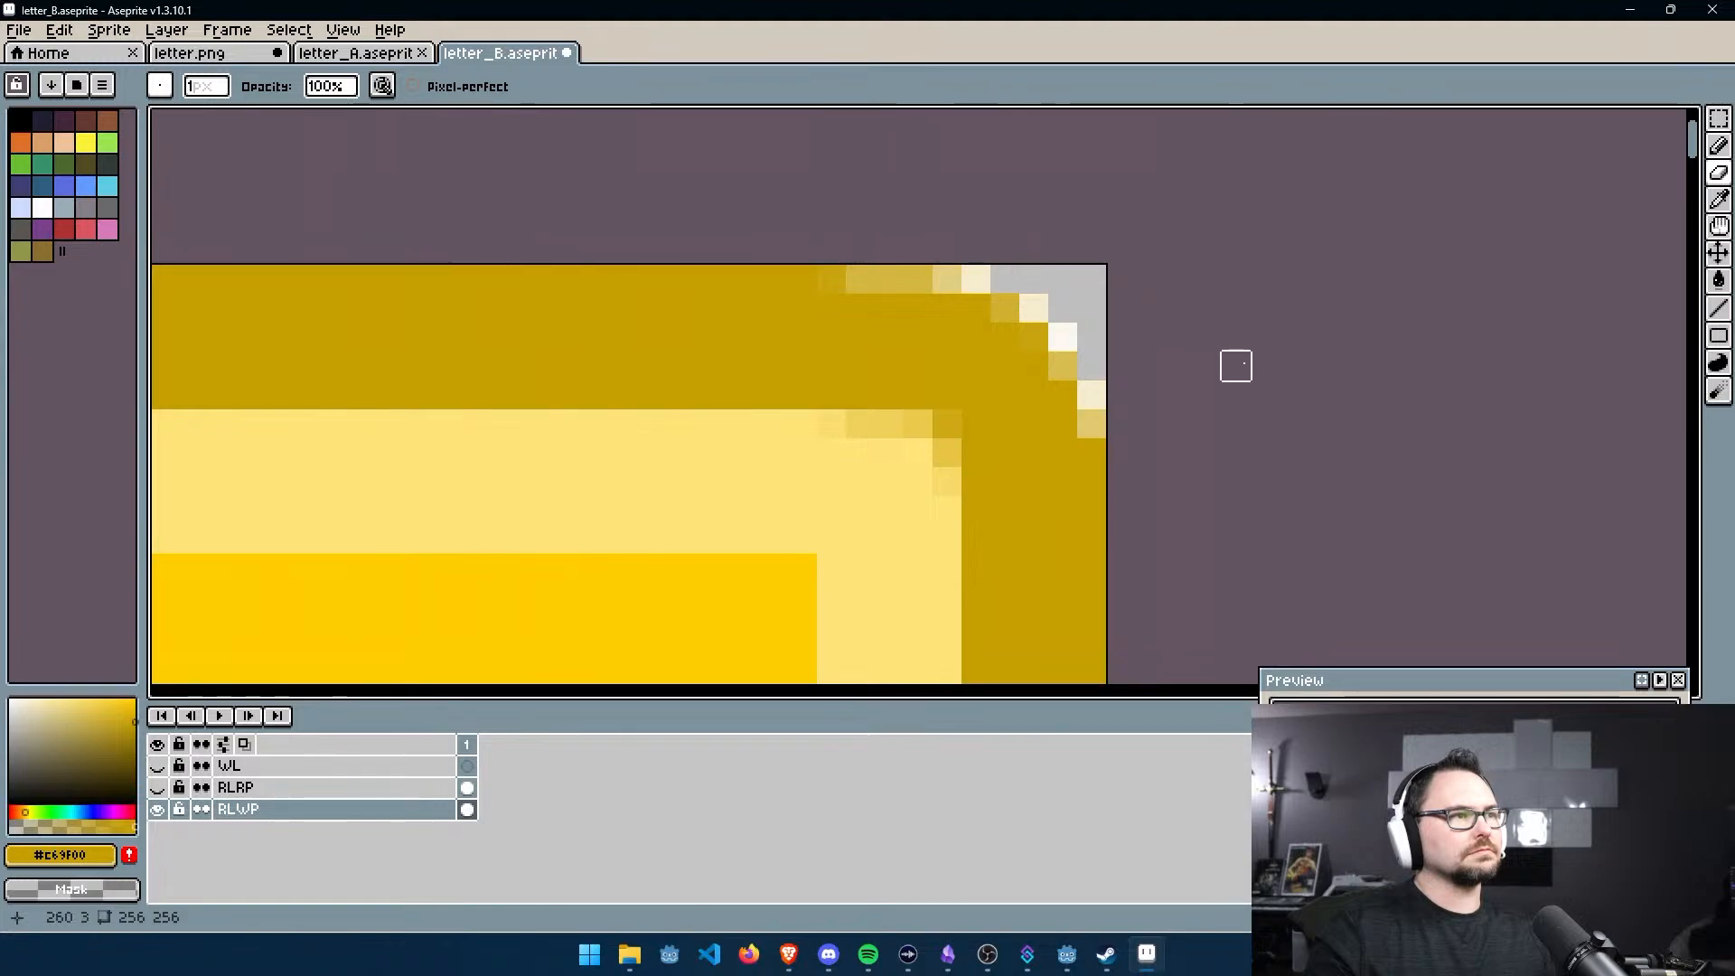
scroll(1176, 365, down, 1)
key(b)
click(1078, 366)
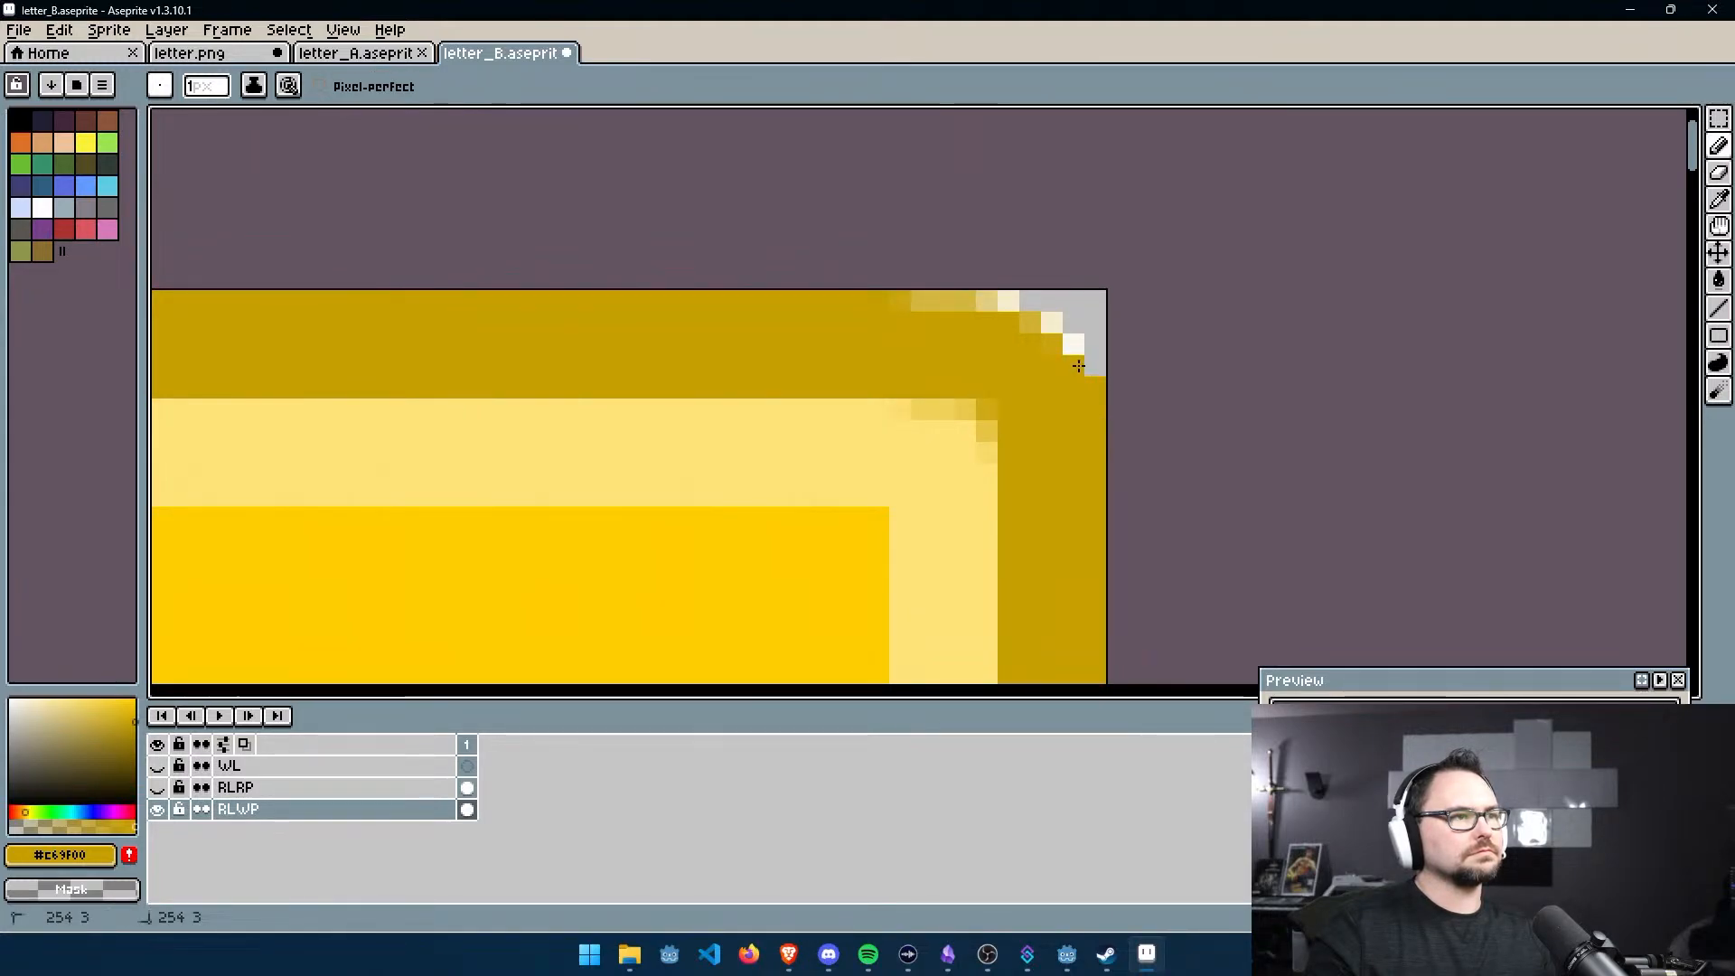
click(1035, 322)
drag(999, 304, 893, 302)
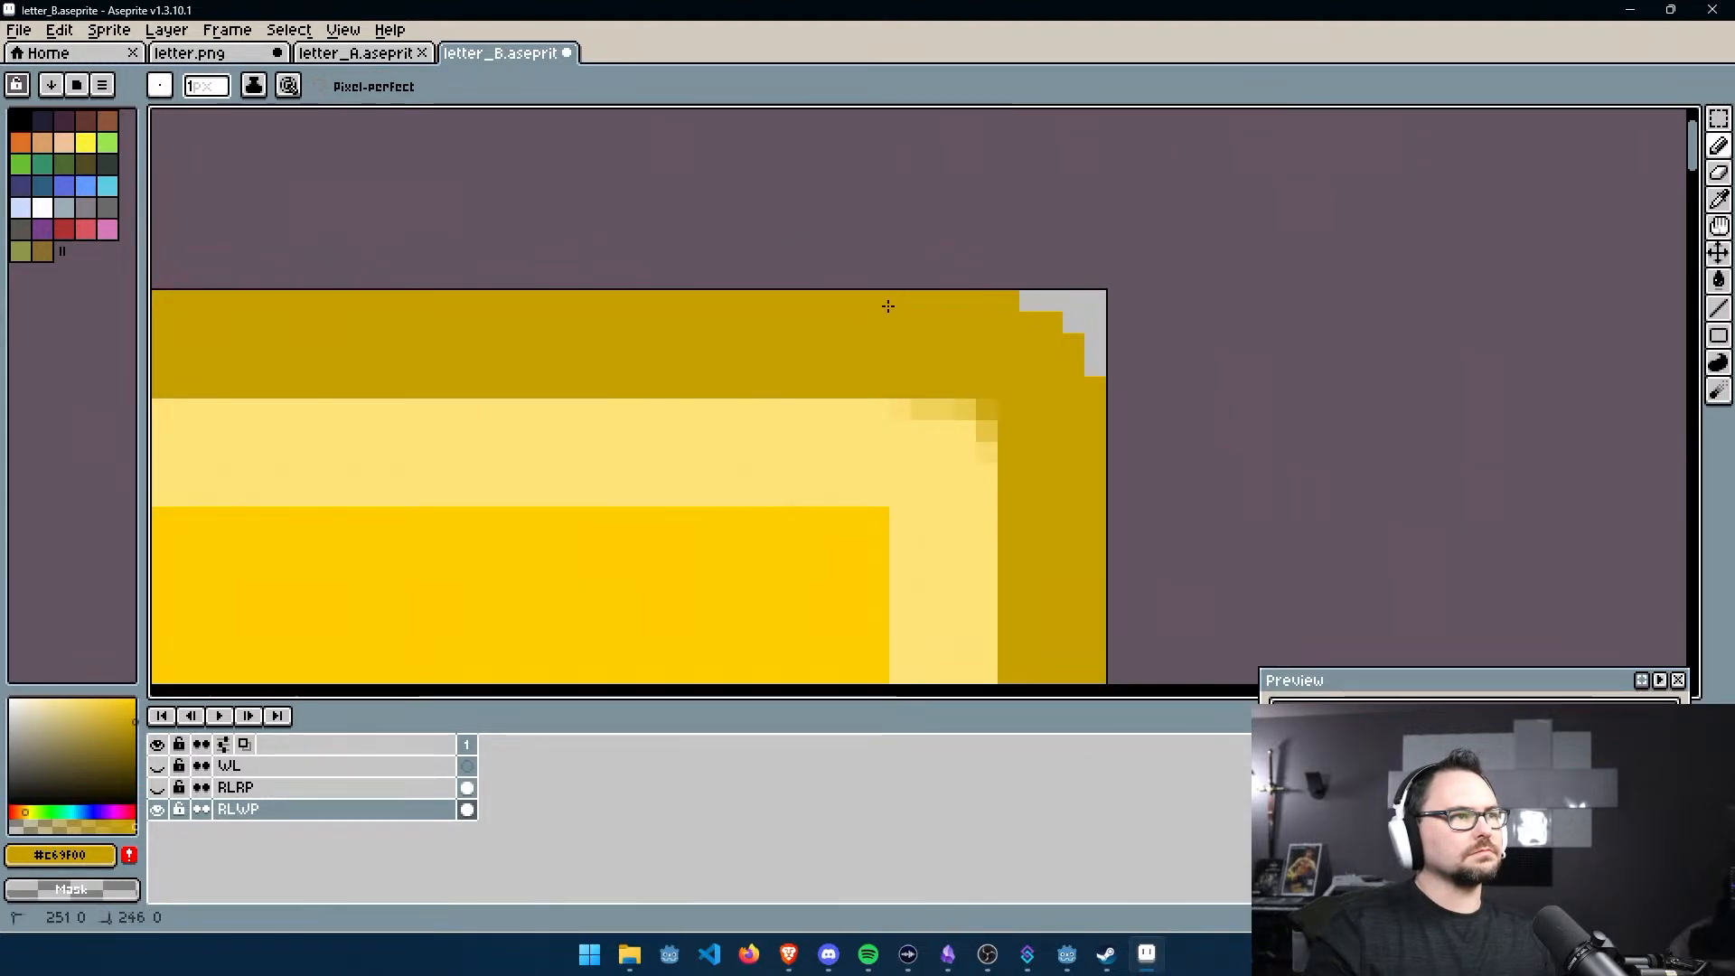
Paint the blended pixels of the B tile's upper-left outer corner dark gold, then view the whole tile
scroll(973, 371, down, 2)
scroll(976, 364, up, 2)
scroll(960, 451, down, 2)
scroll(959, 451, down, 3)
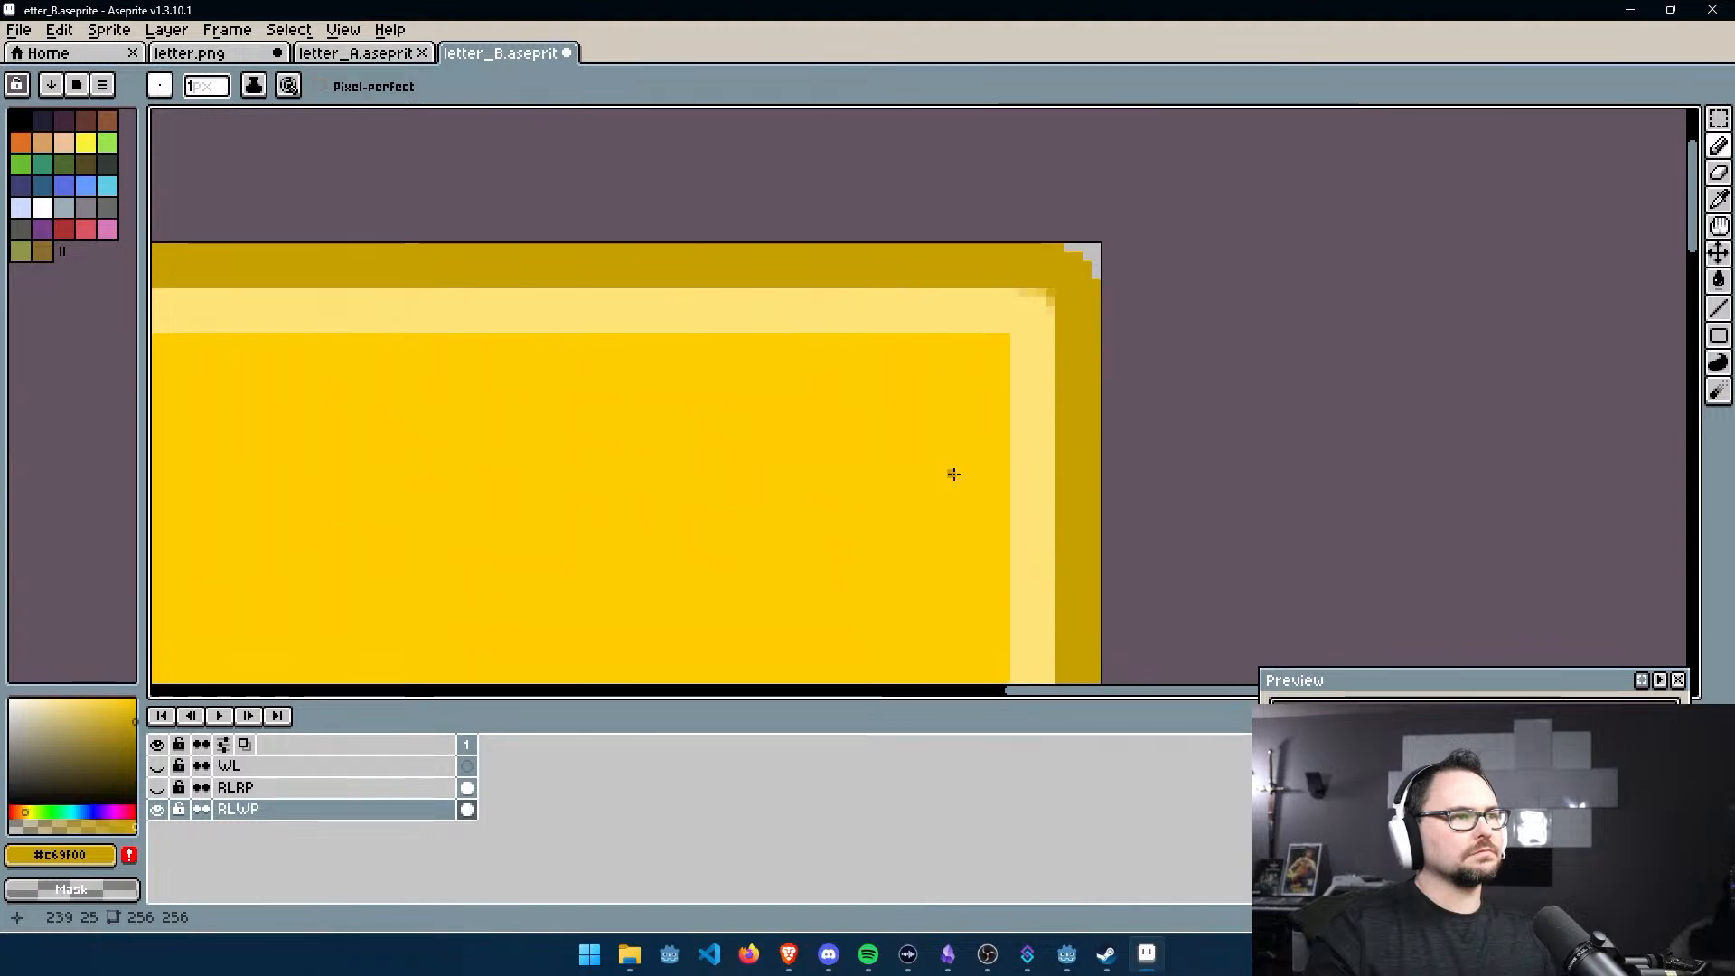
scroll(908, 480, up, 3)
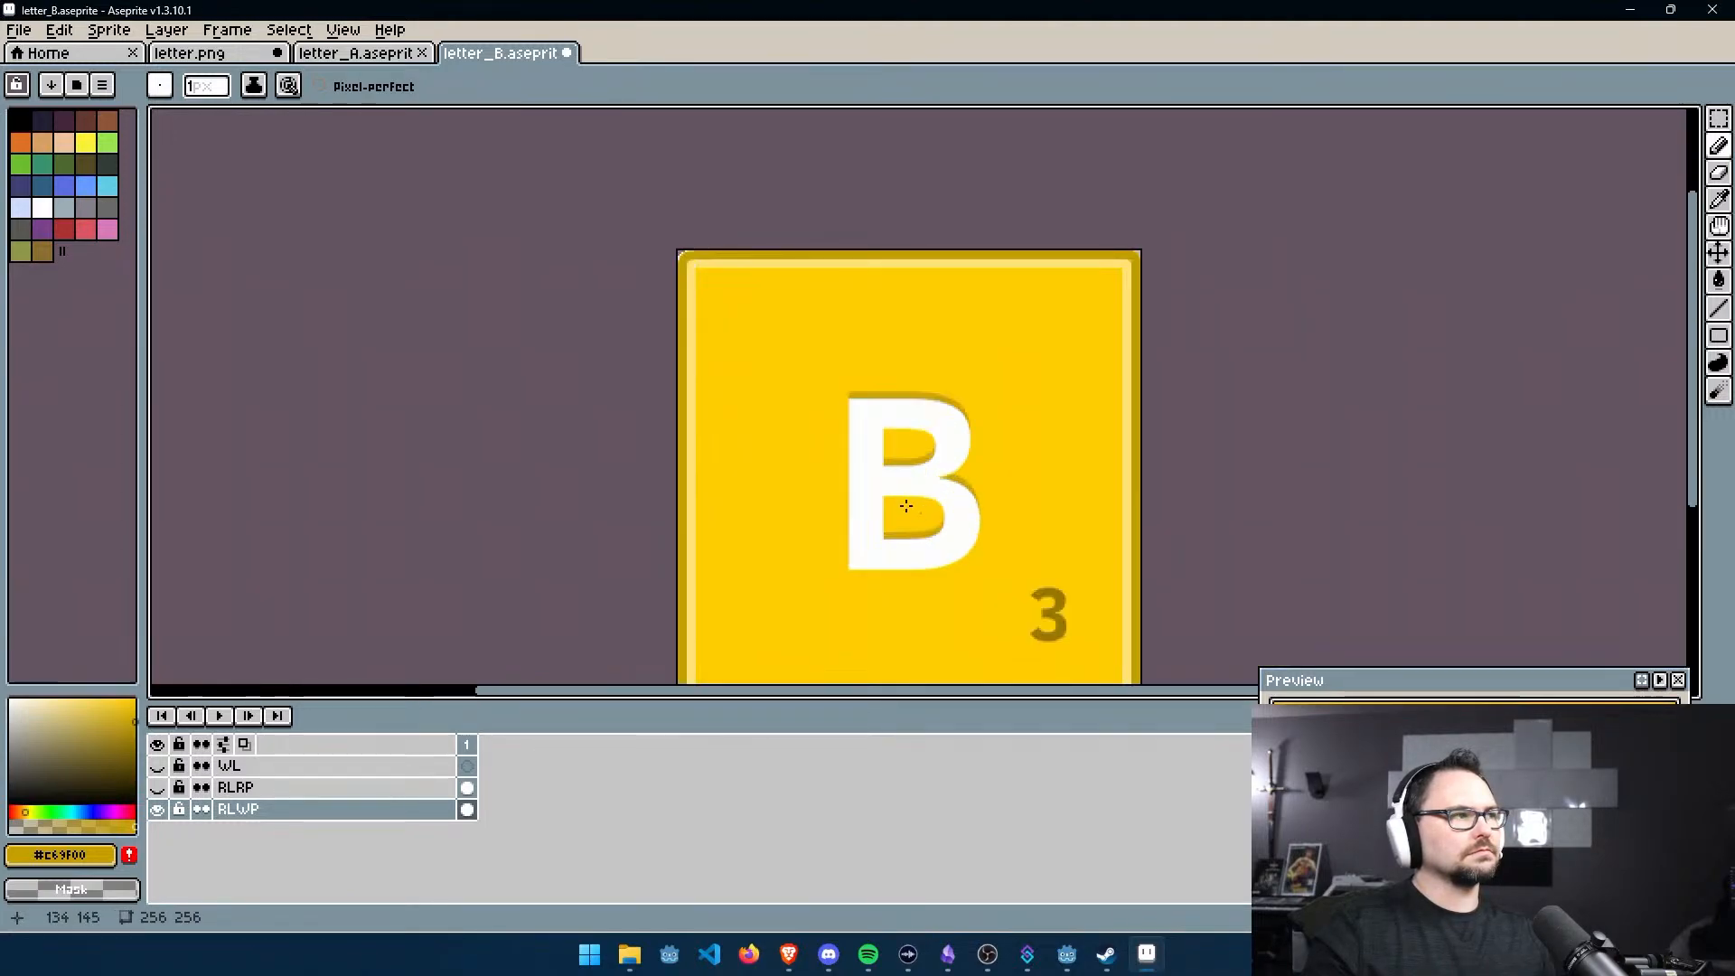
scroll(779, 341, up, 3)
middle_drag(873, 330, 984, 425)
scroll(983, 412, up, 3)
middle_drag(750, 343, 1079, 467)
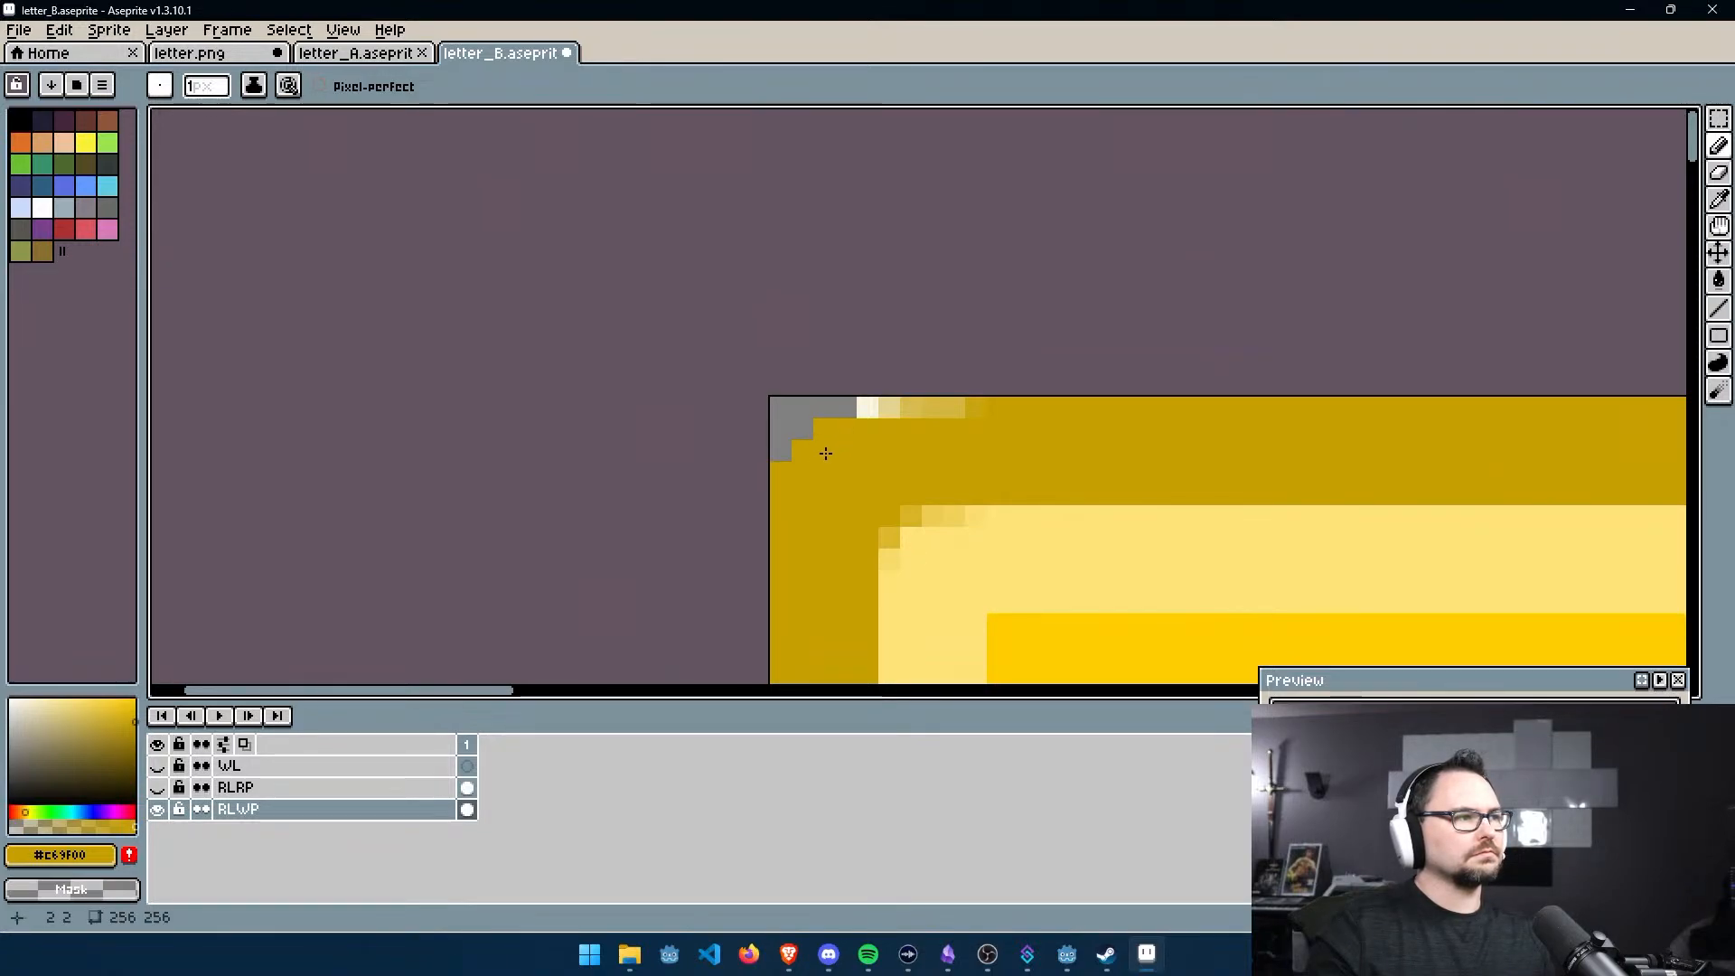
scroll(883, 409, down, 2)
scroll(1146, 581, down, 2)
scroll(879, 298, down, 5)
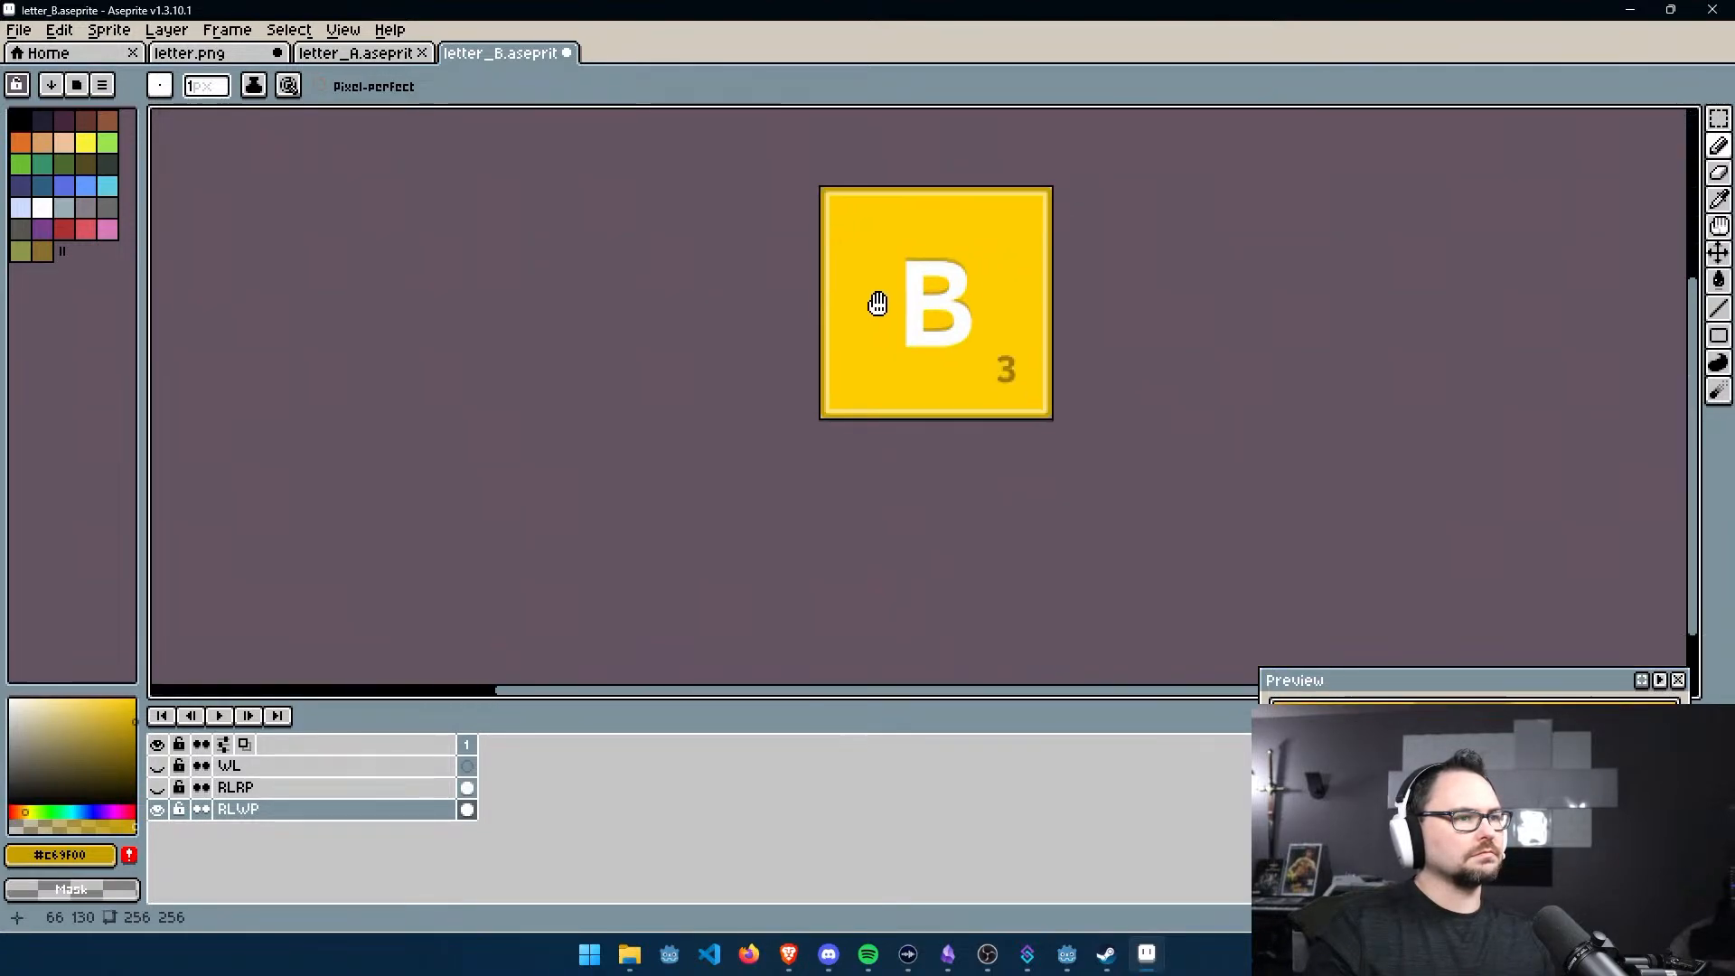
Sample the tile's yellow #FFCC00 and paint over the stray pixel and the number 3, using a 12 px brush for the digit
middle_drag(1008, 250, 1008, 315)
scroll(1012, 364, up, 6)
middle_drag(964, 414, 948, 185)
middle_drag(941, 468, 911, 301)
key(u)
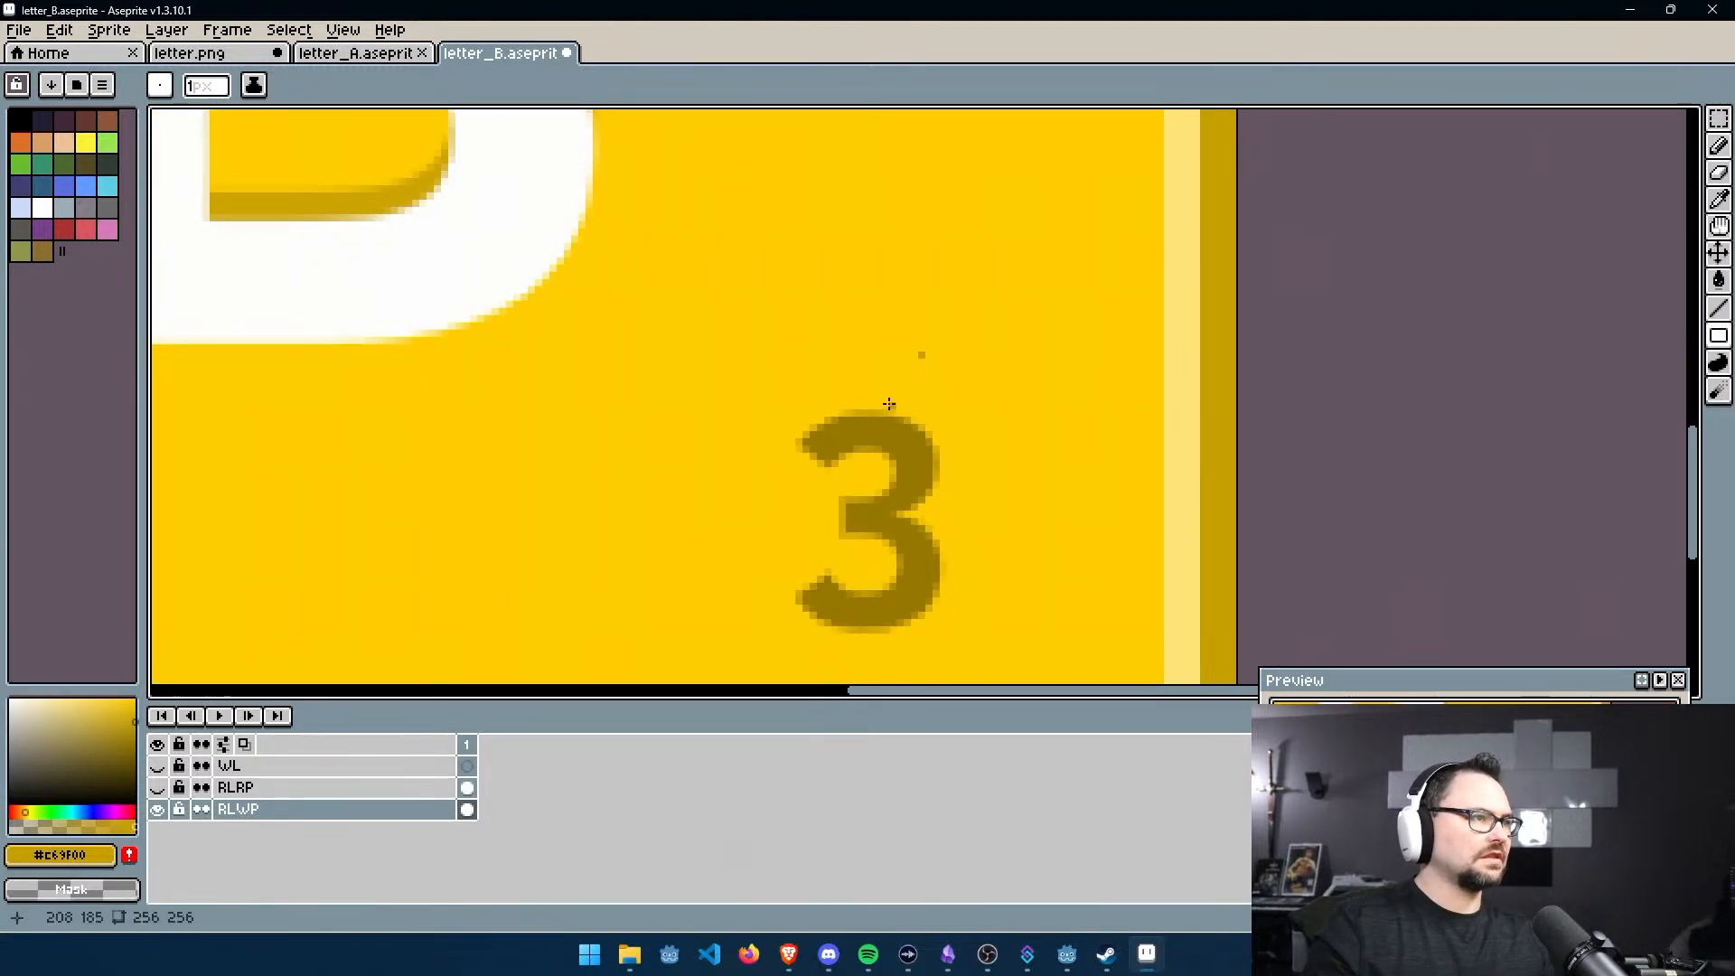
key(i)
click(886, 337)
key(b)
drag(924, 355, 910, 359)
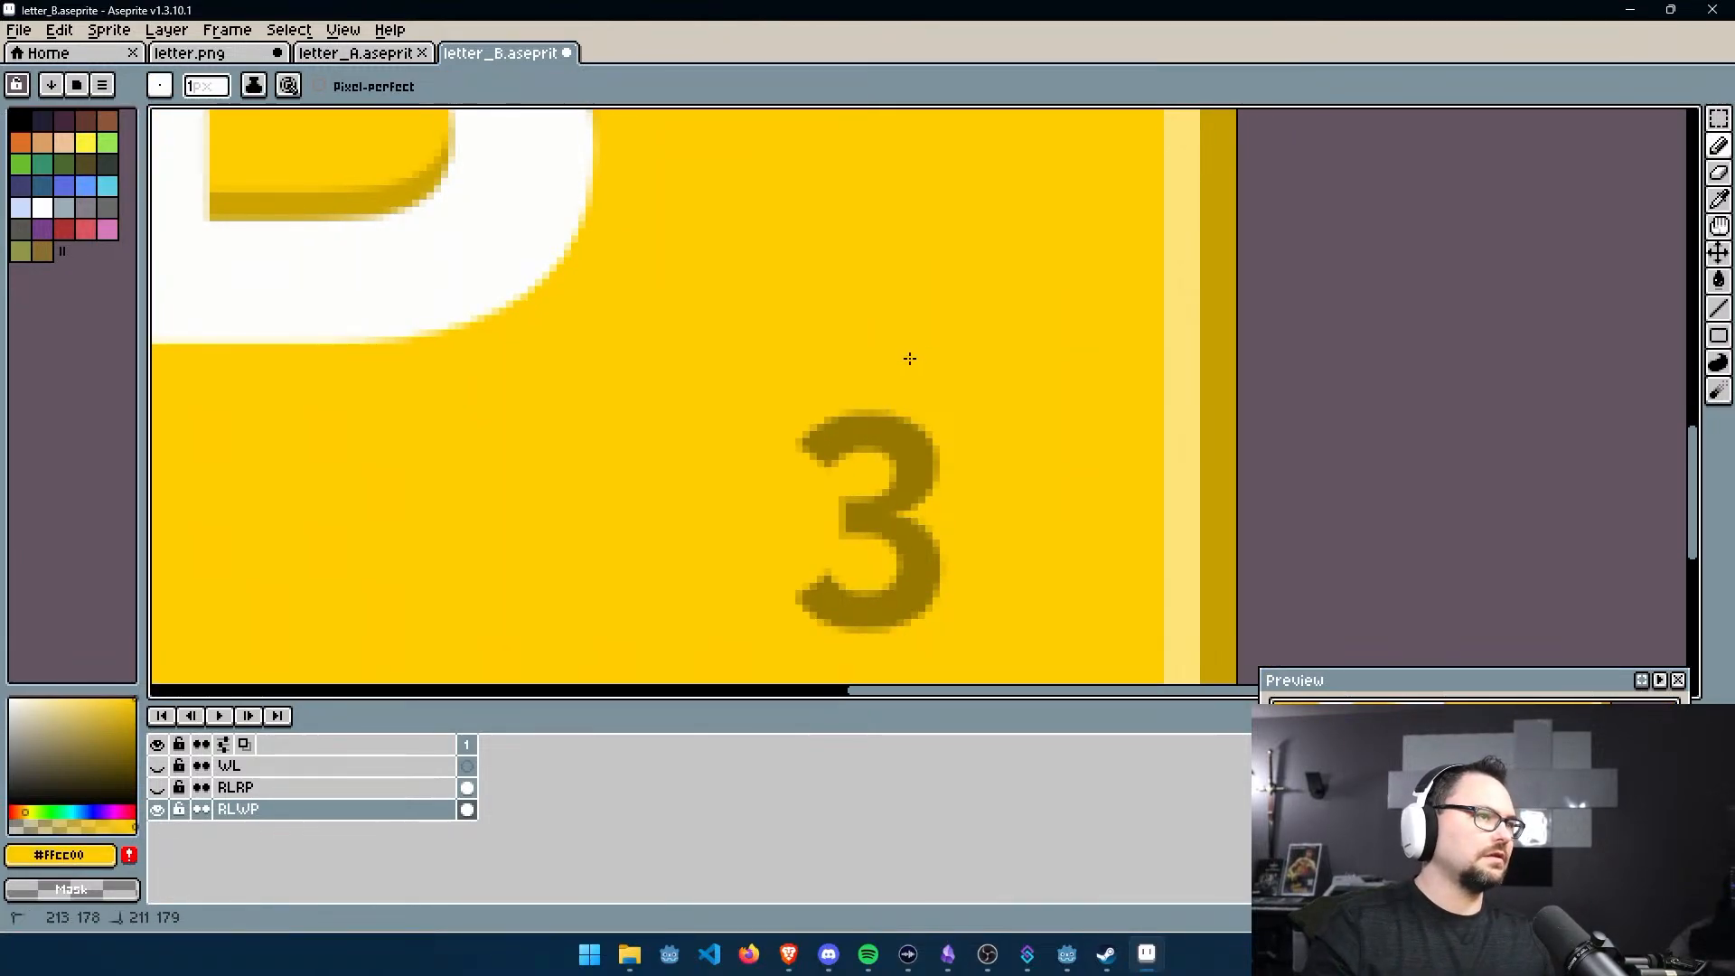
mouse_move(943, 432)
mouse_down()
mouse_move(795, 438)
mouse_move(884, 591)
mouse_move(821, 558)
mouse_up()
scroll(820, 558, down, 4)
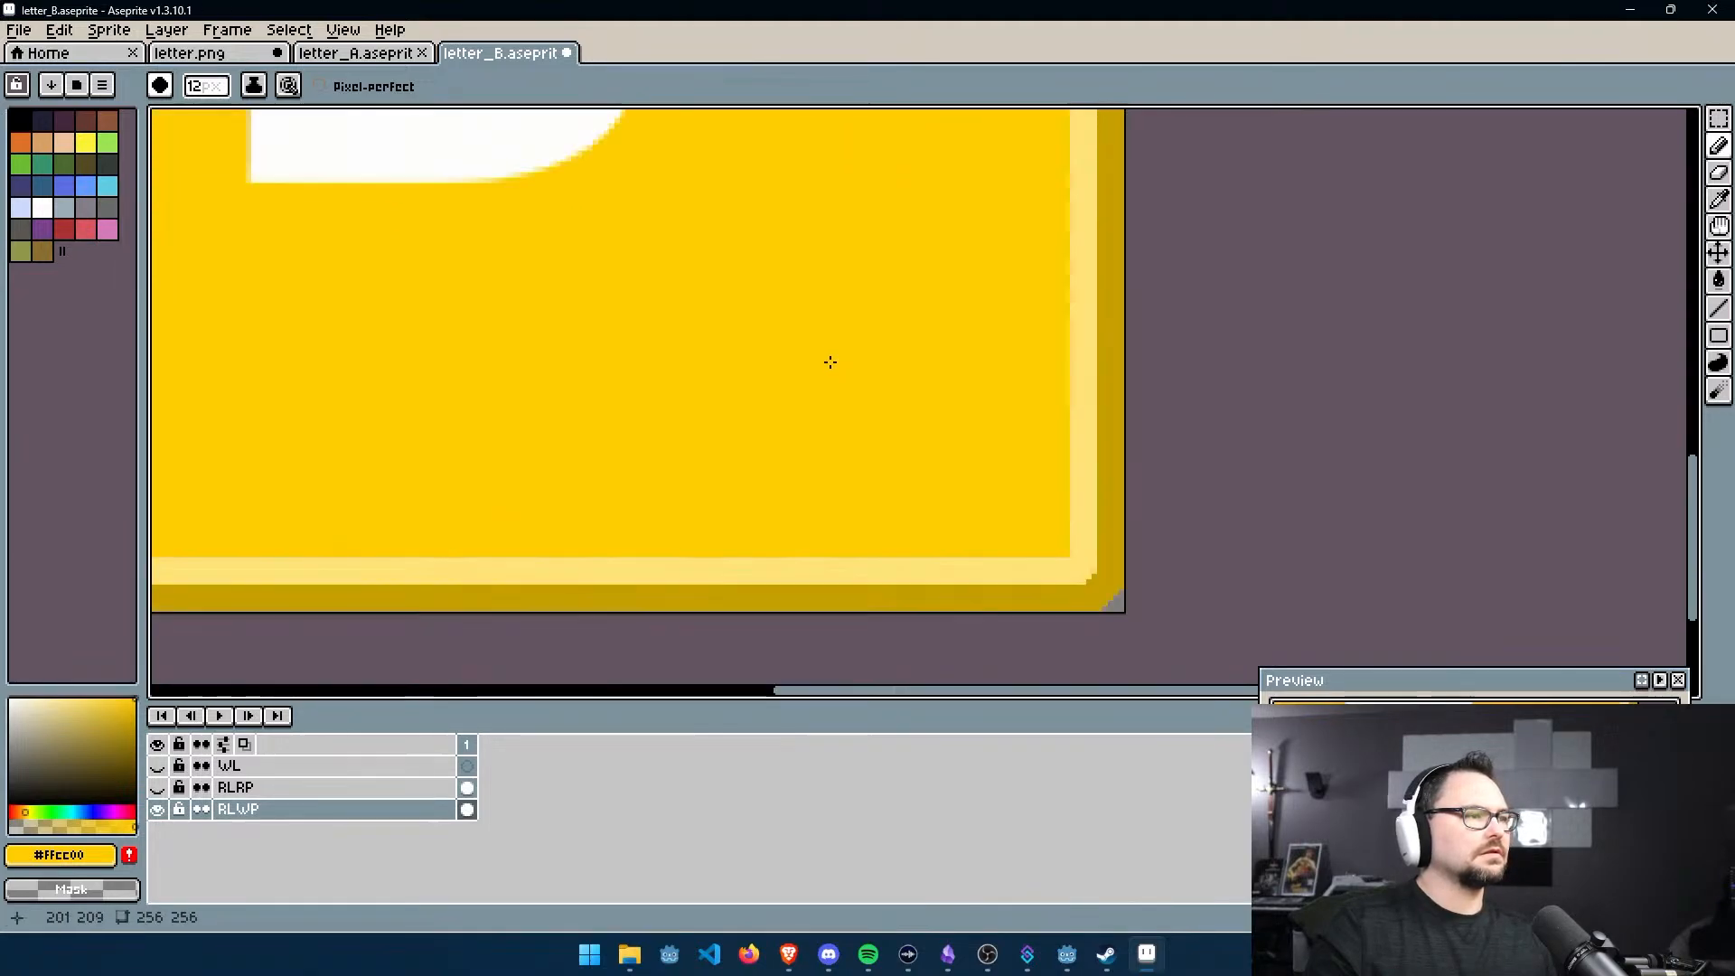
scroll(861, 404, up, 4)
Look over the cleaned B tile and save letter_B.aseprite
scroll(862, 404, down, 5)
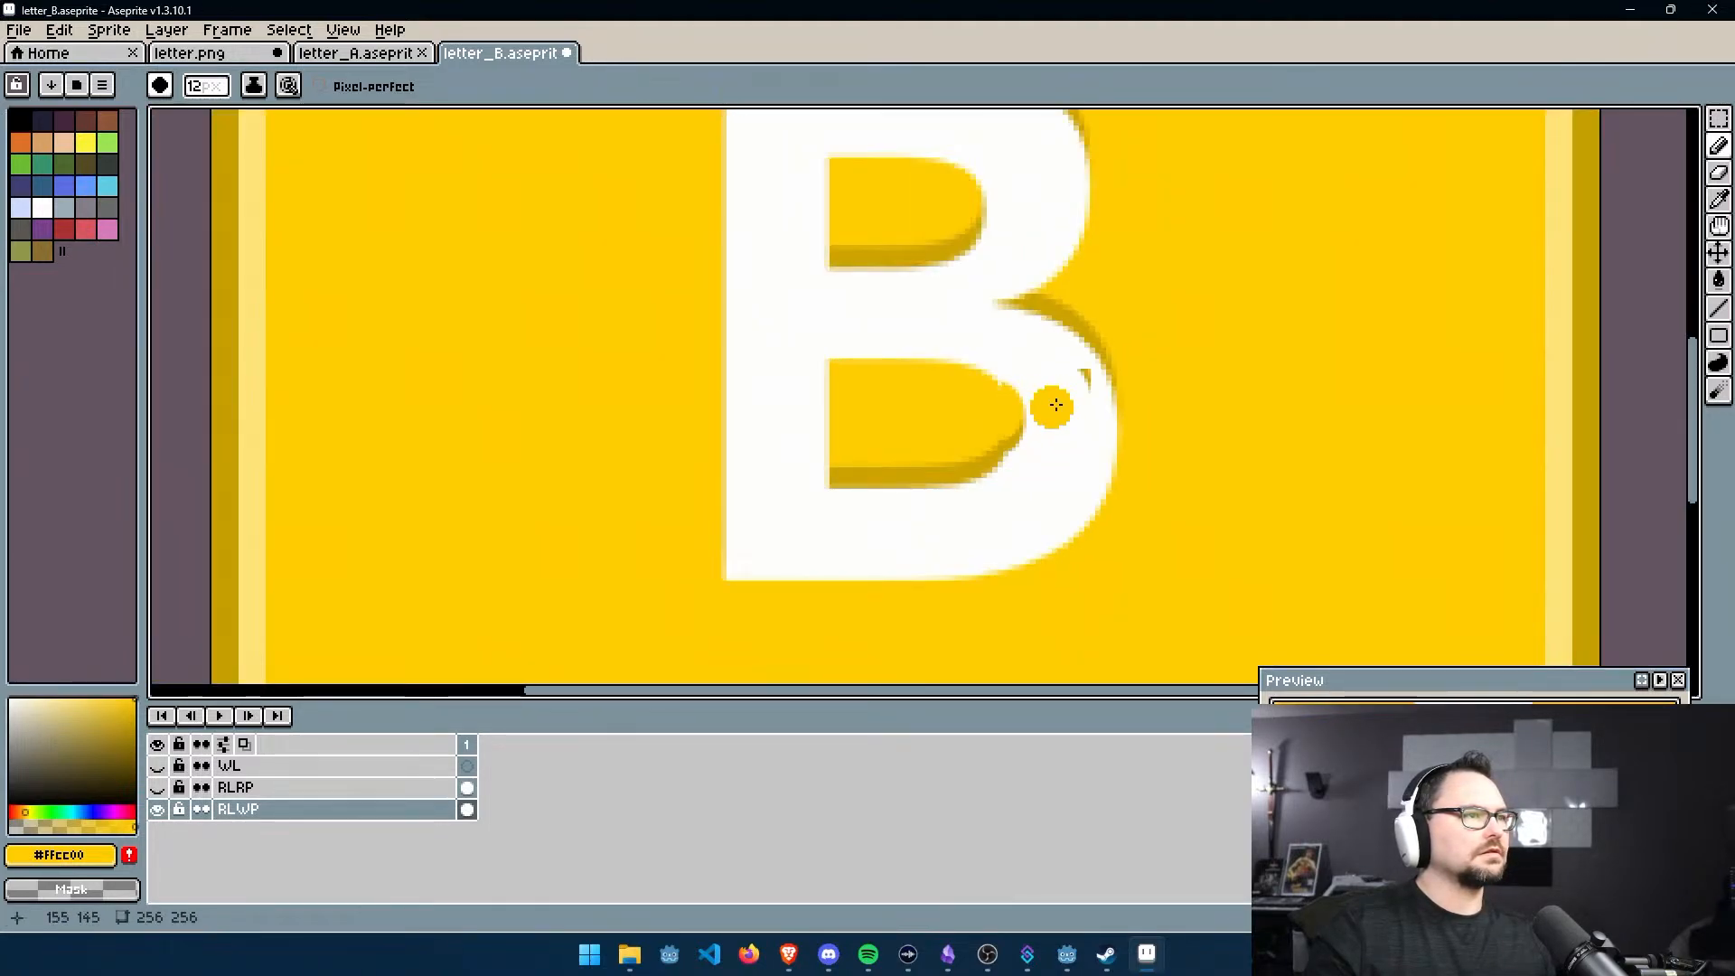
scroll(1331, 378, down, 3)
scroll(1290, 399, up, 1)
middle_drag(1290, 399, 968, 318)
key(v)
key(b)
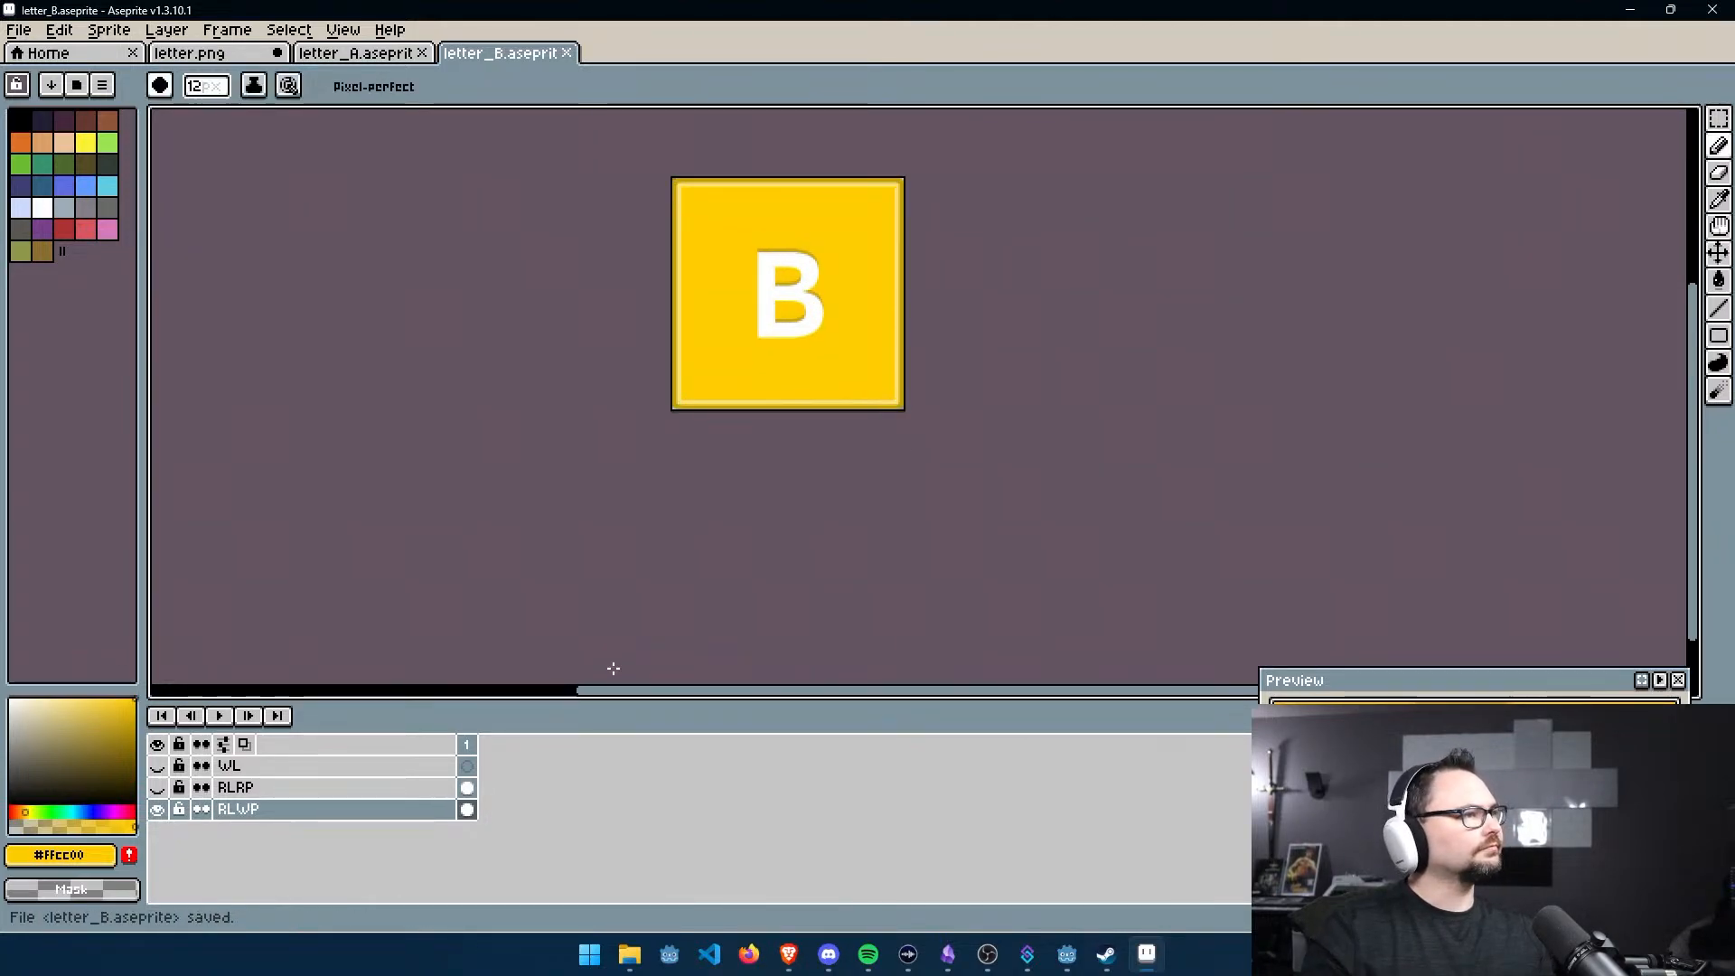
key(ctrl+s)
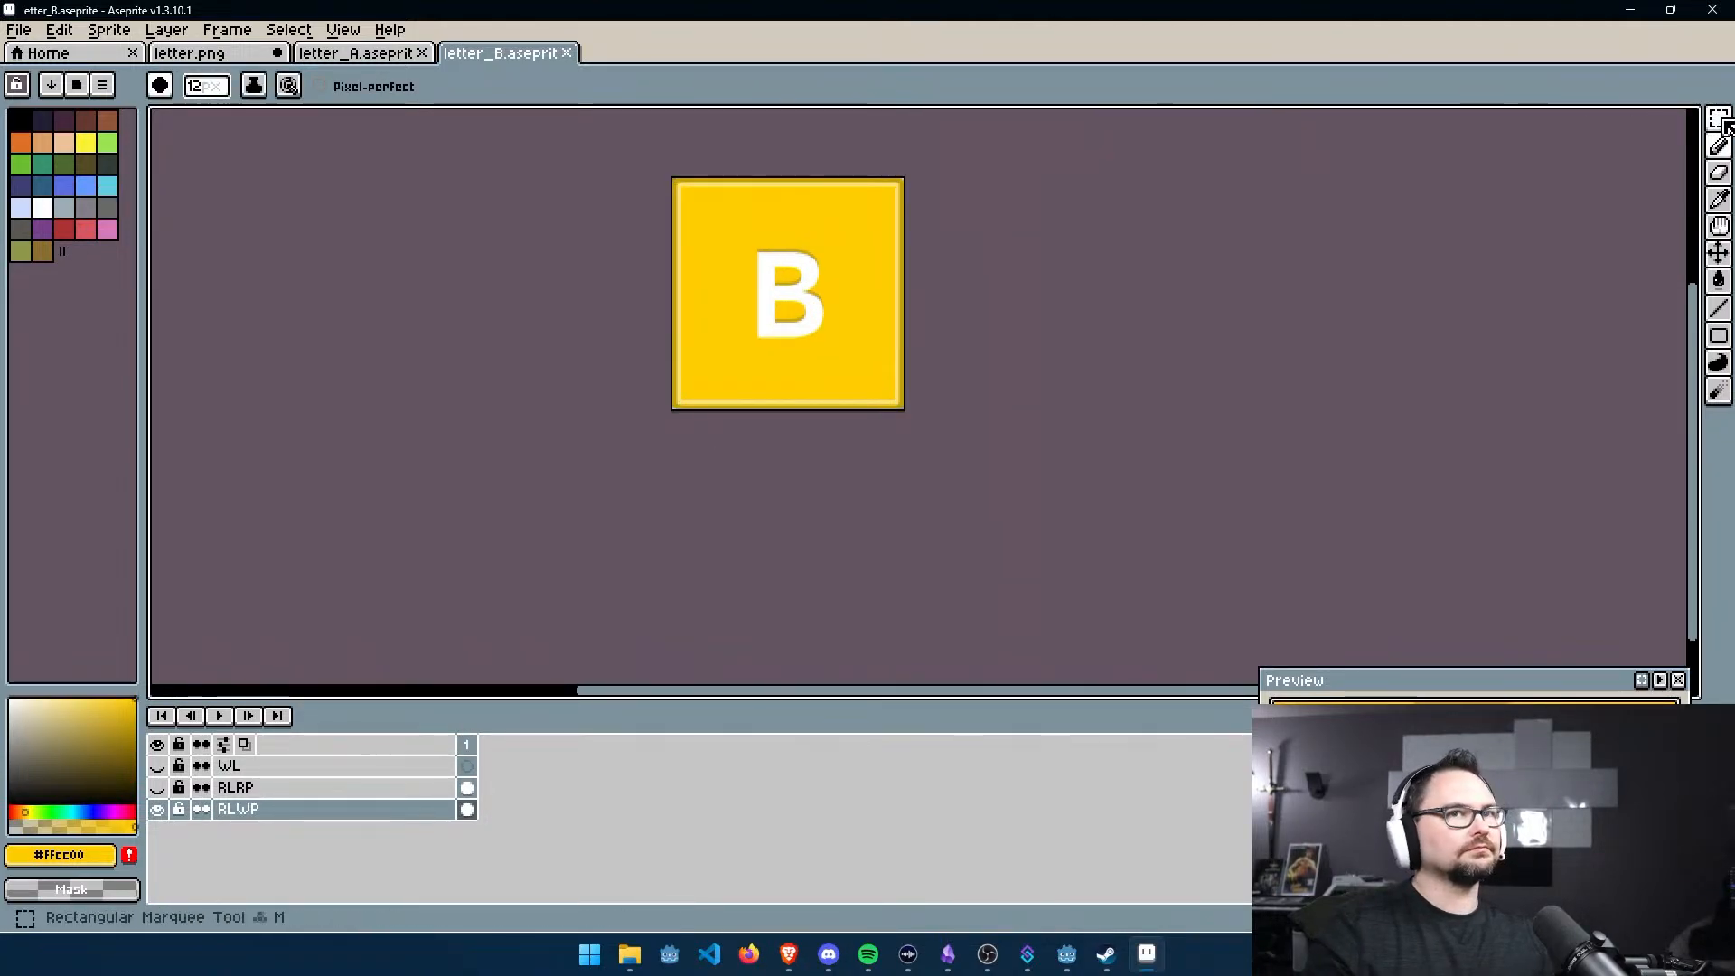
Copy the entire RLWP tile and paste it onto the RLRP layer of letter_B, made visible, at position 0, 0
key(m)
key(ctrl+a)
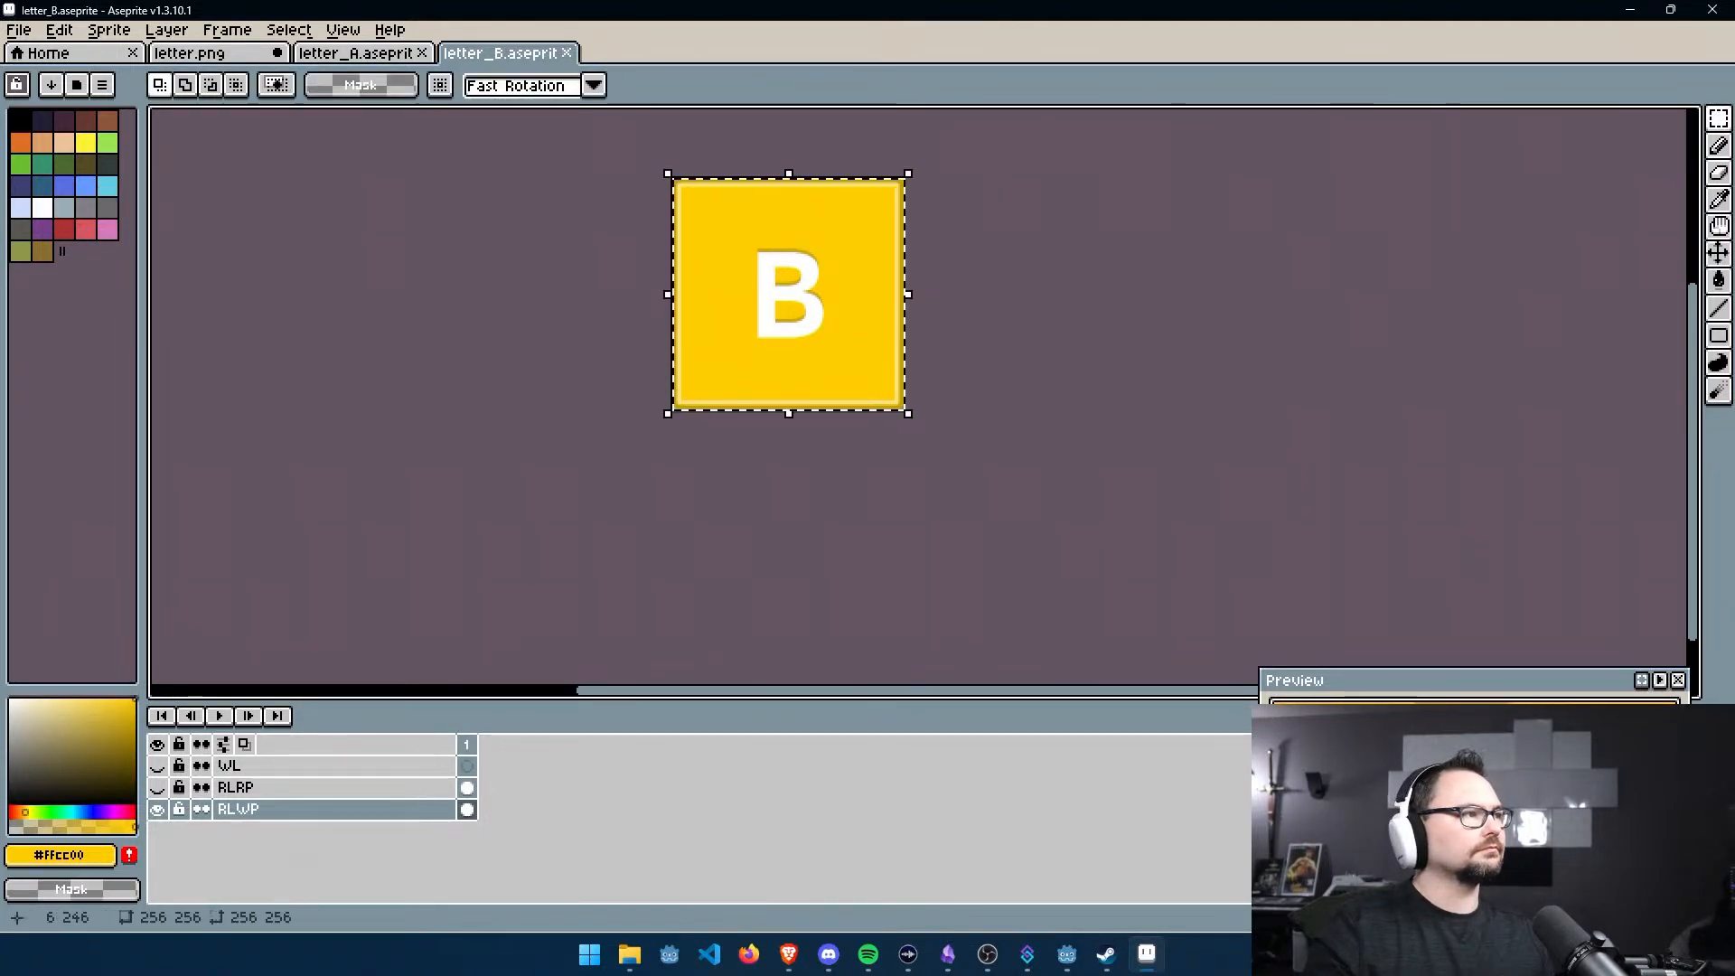
click(302, 788)
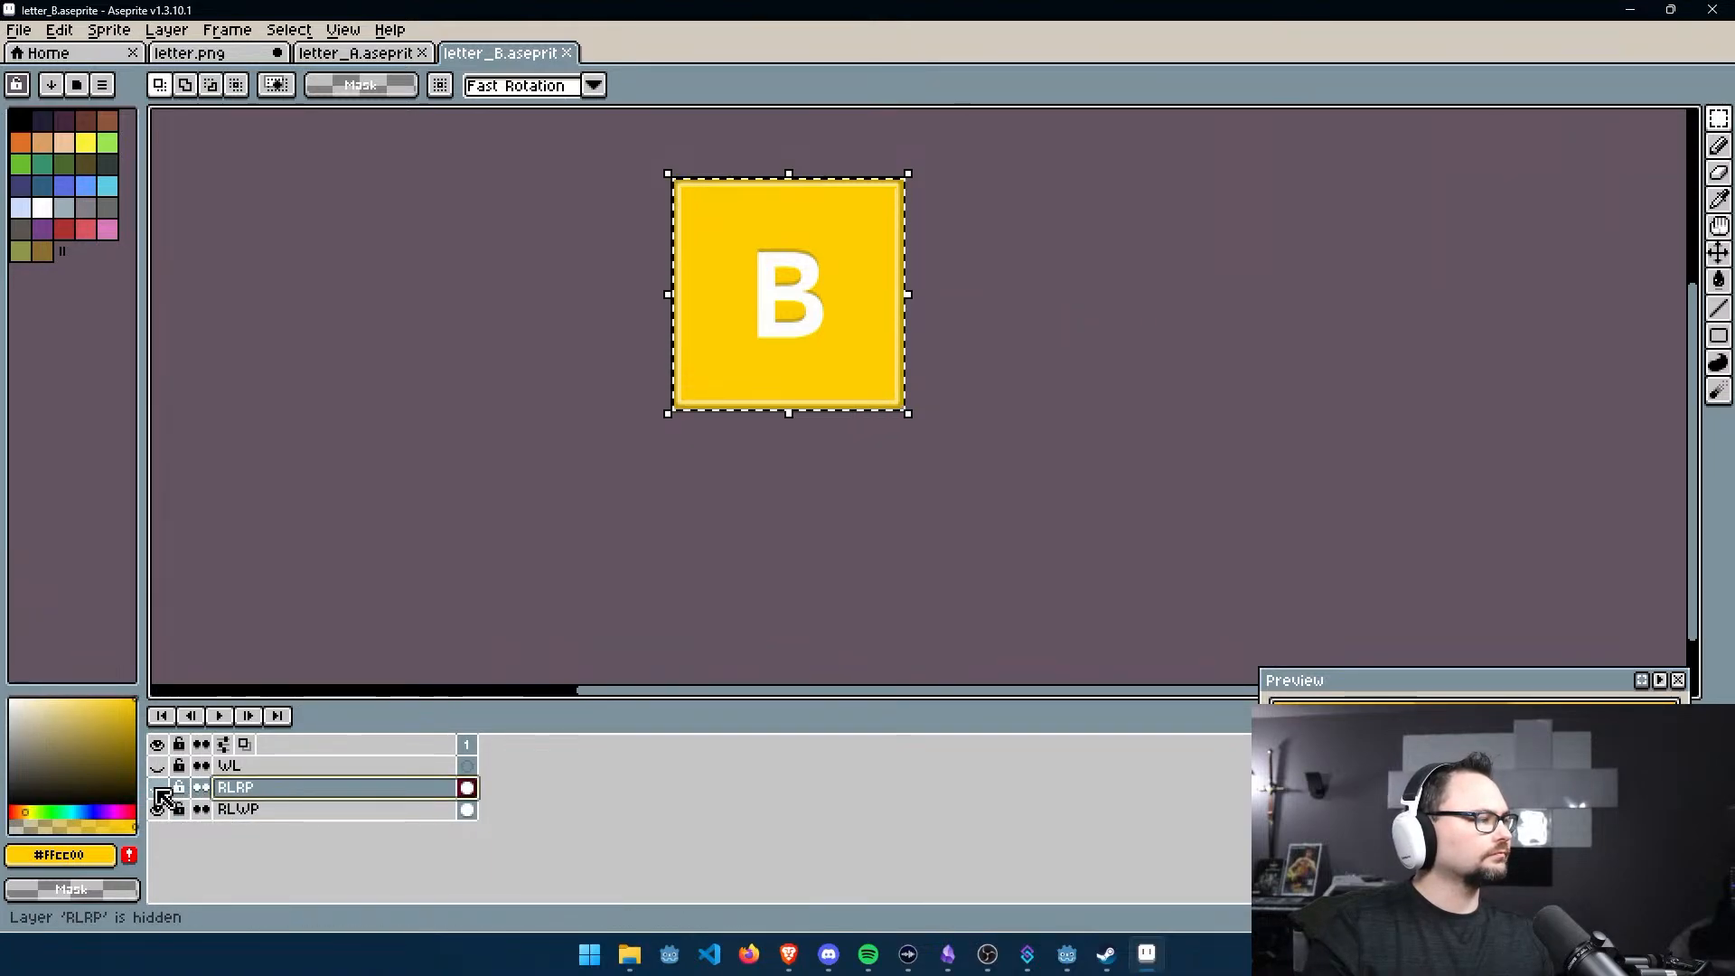
click(157, 788)
key(ctrl+d)
key(ctrl+v)
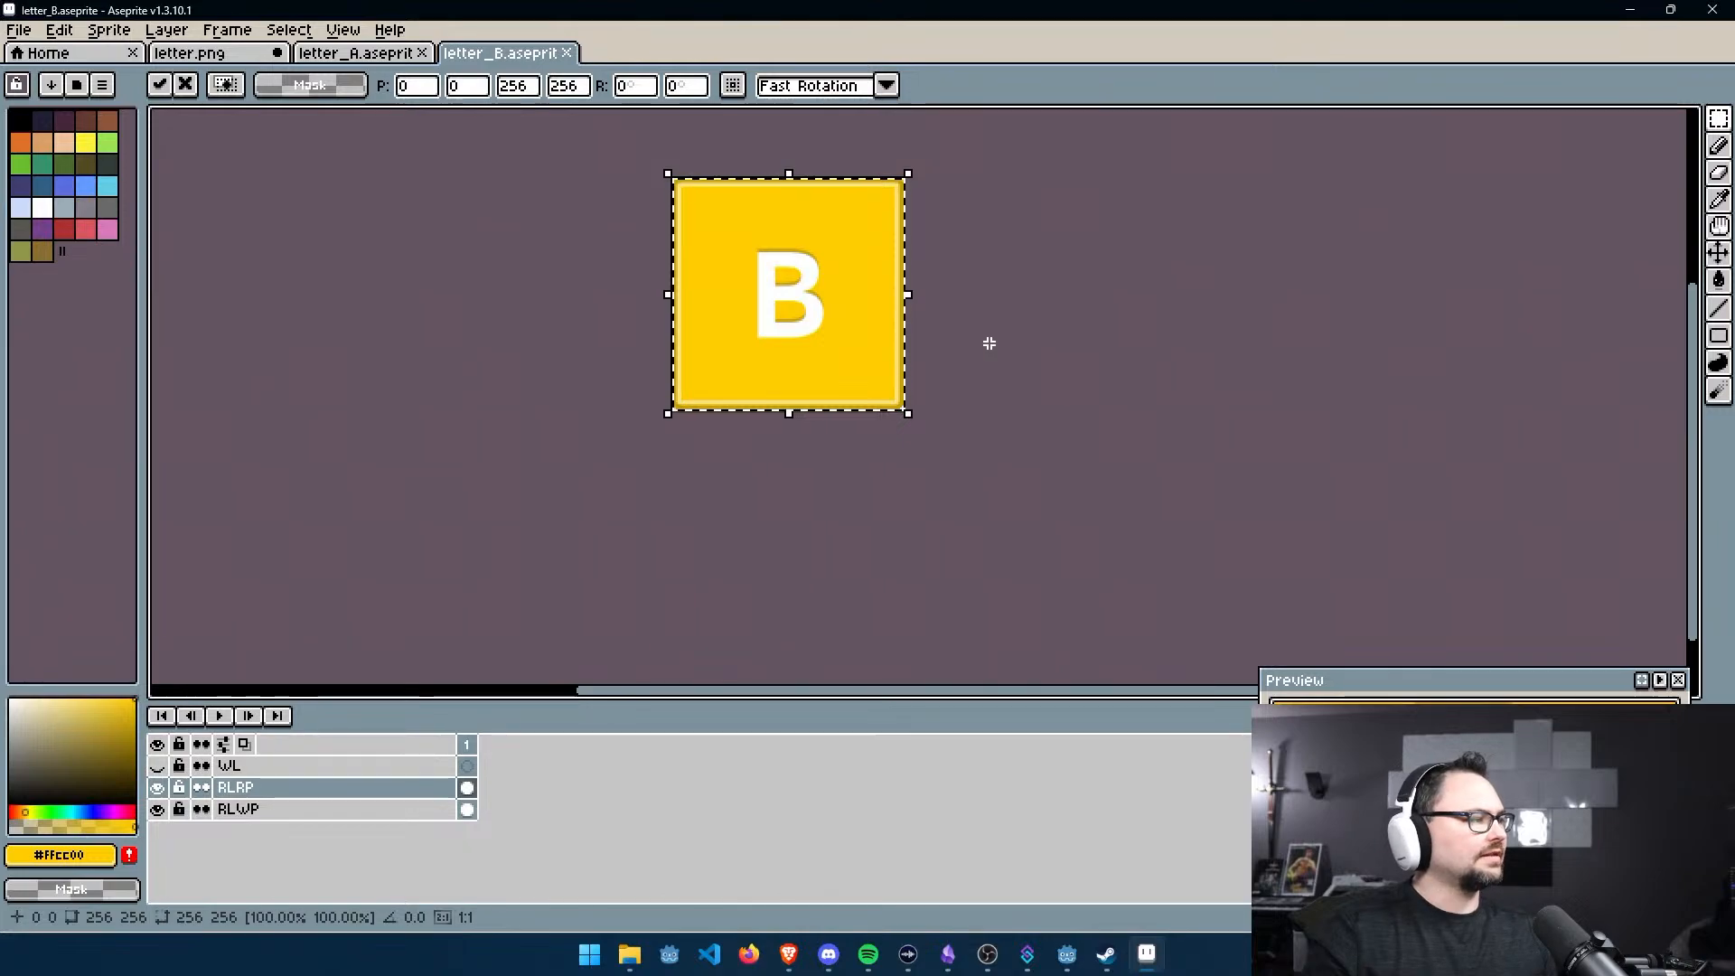
middle_drag(979, 327, 999, 356)
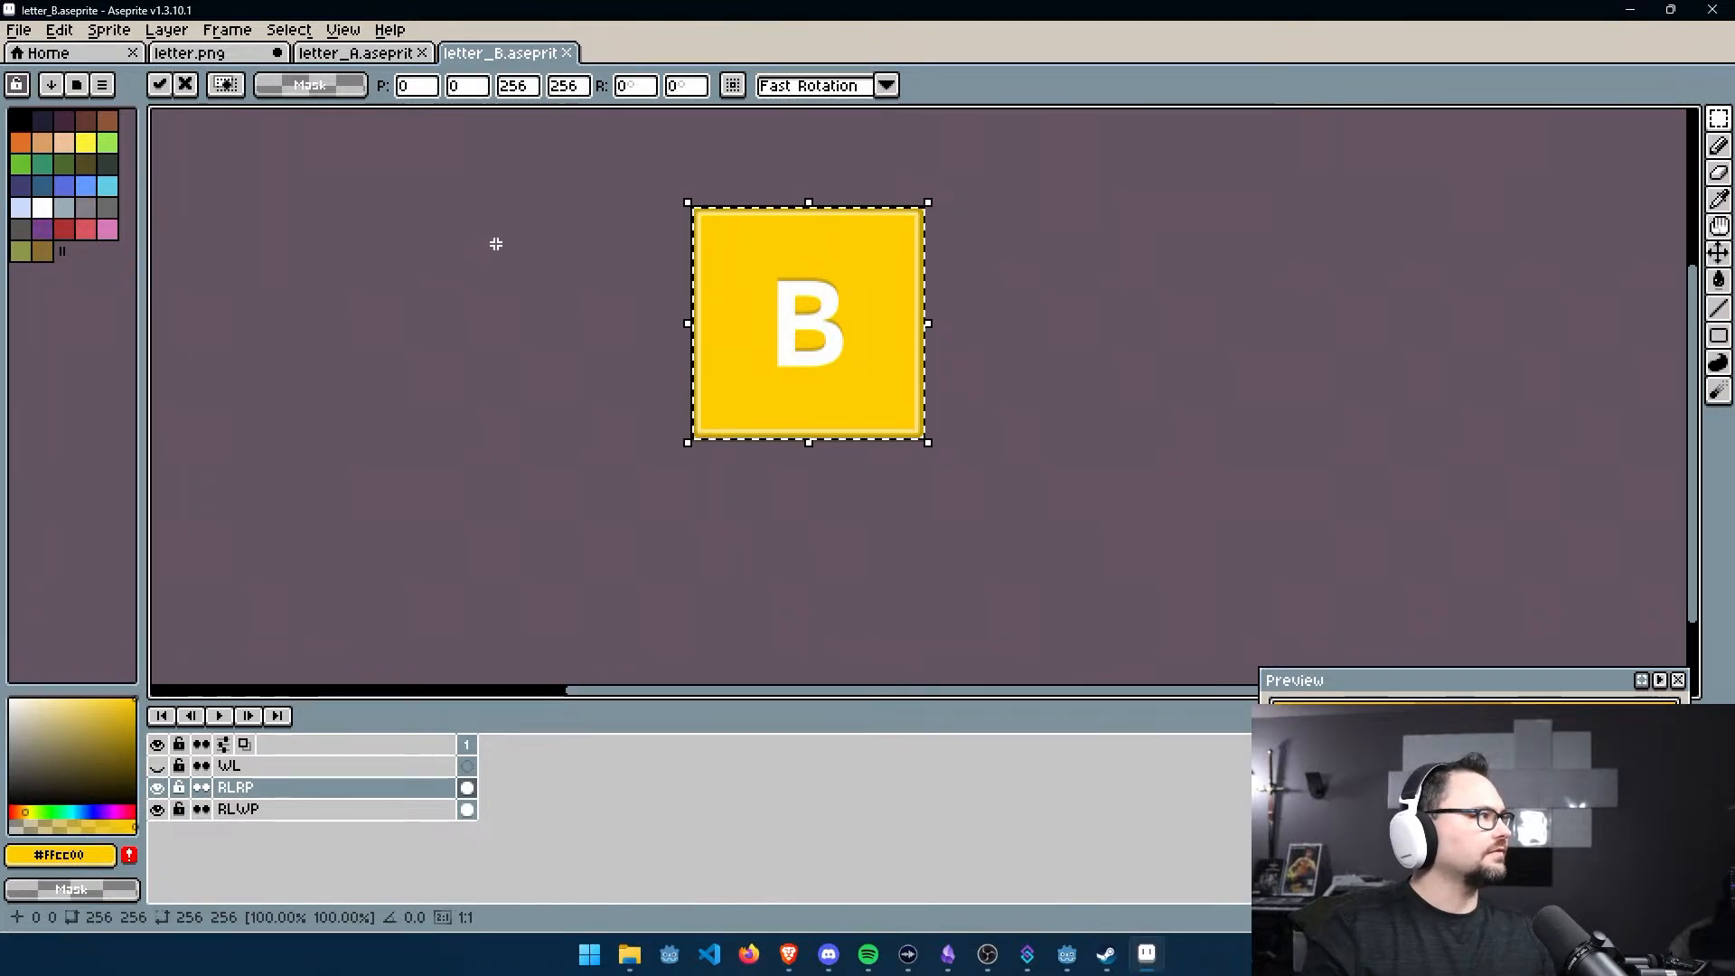
key(Return)
Show the RLRP layer in letter_A and sample its green background colour #5CBD19
click(355, 52)
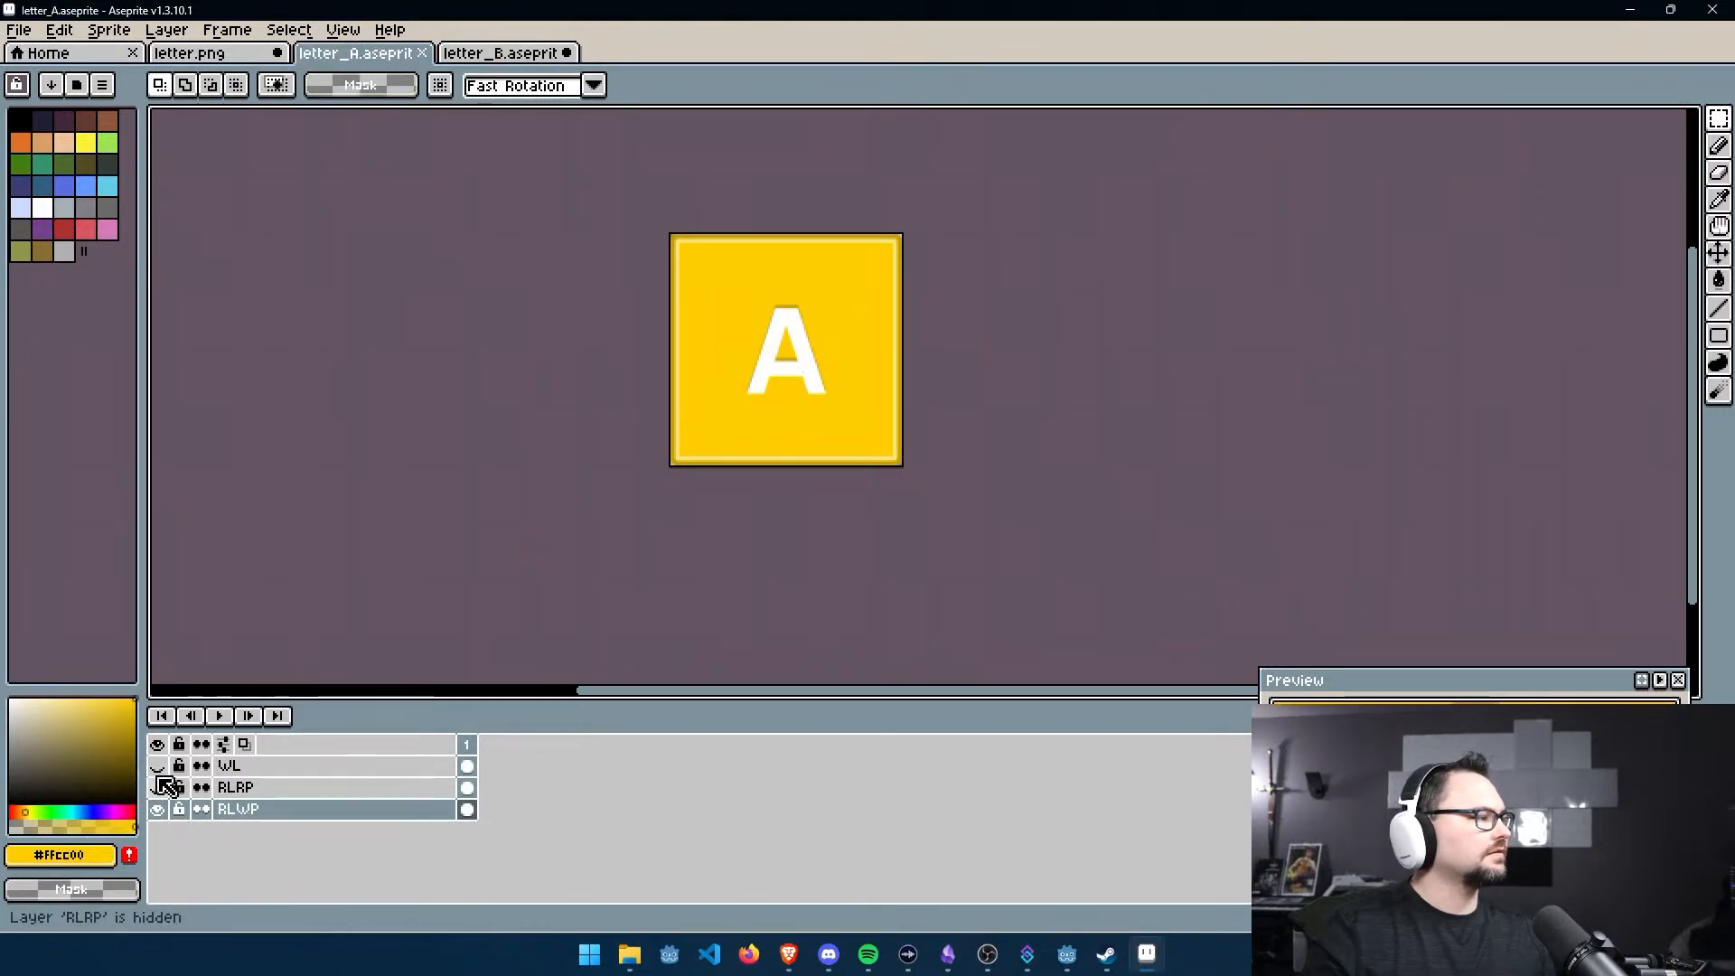
click(157, 788)
scroll(945, 524, up, 1)
middle_drag(945, 523, 996, 552)
key(g)
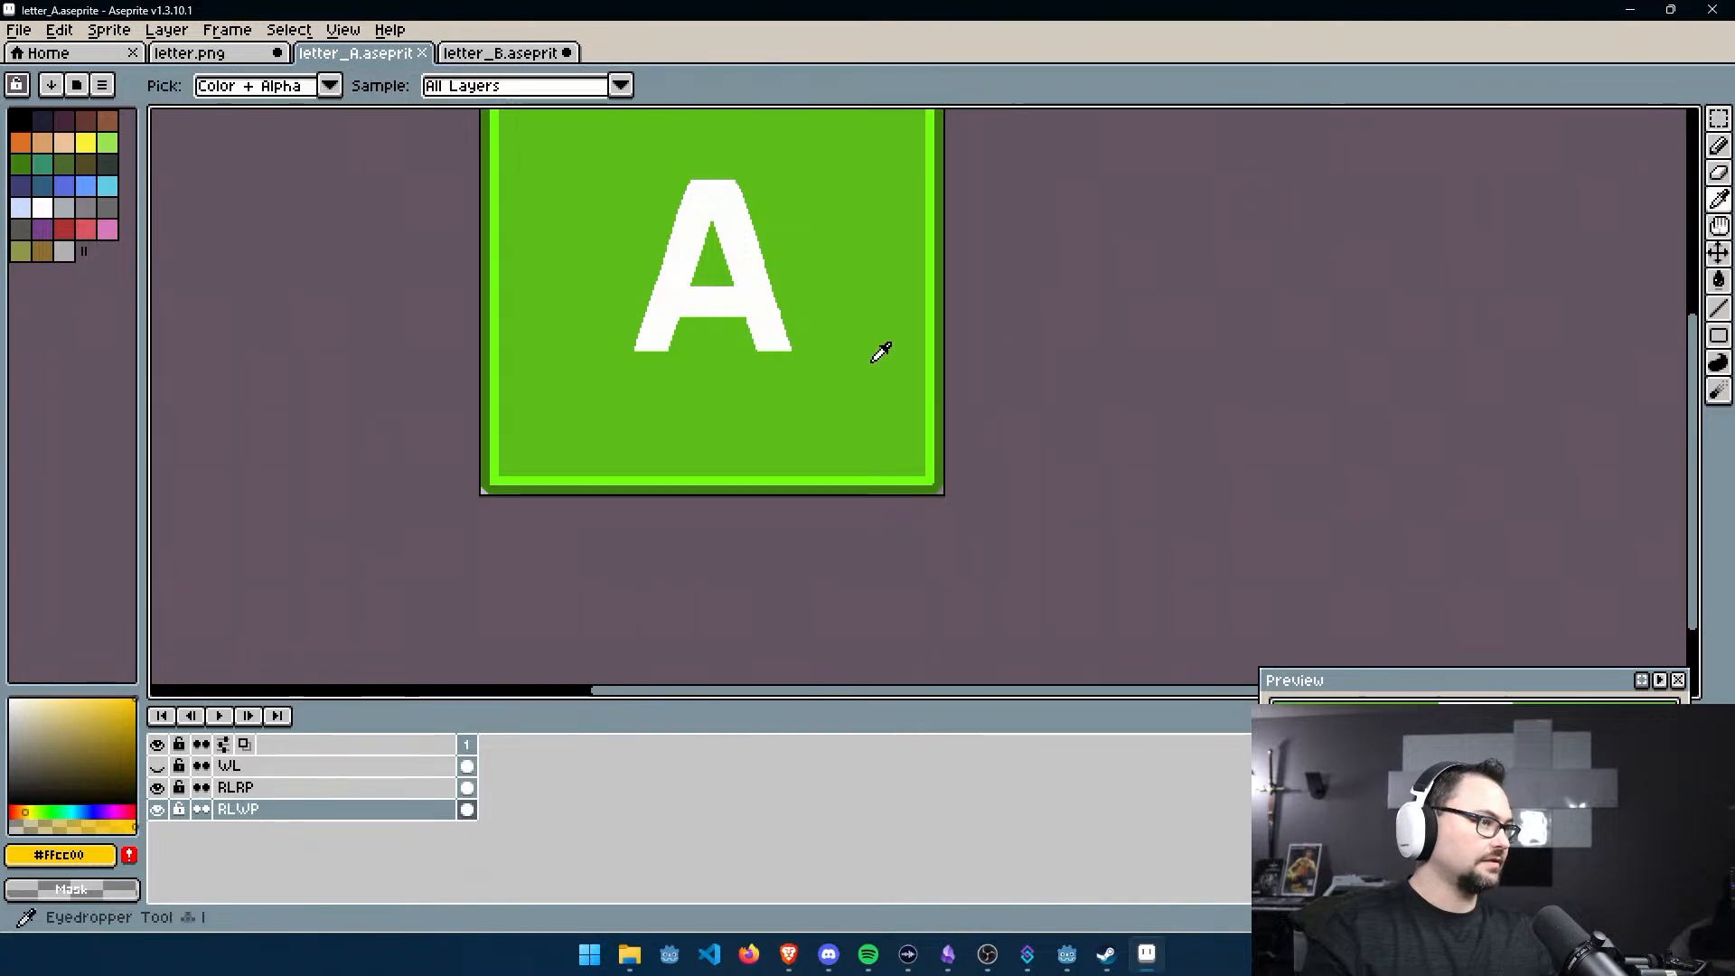
alt+click(647, 163)
Fill the yellow tile background and both counters of the B on letter_B's RLRP layer with green #5CBD19
click(488, 52)
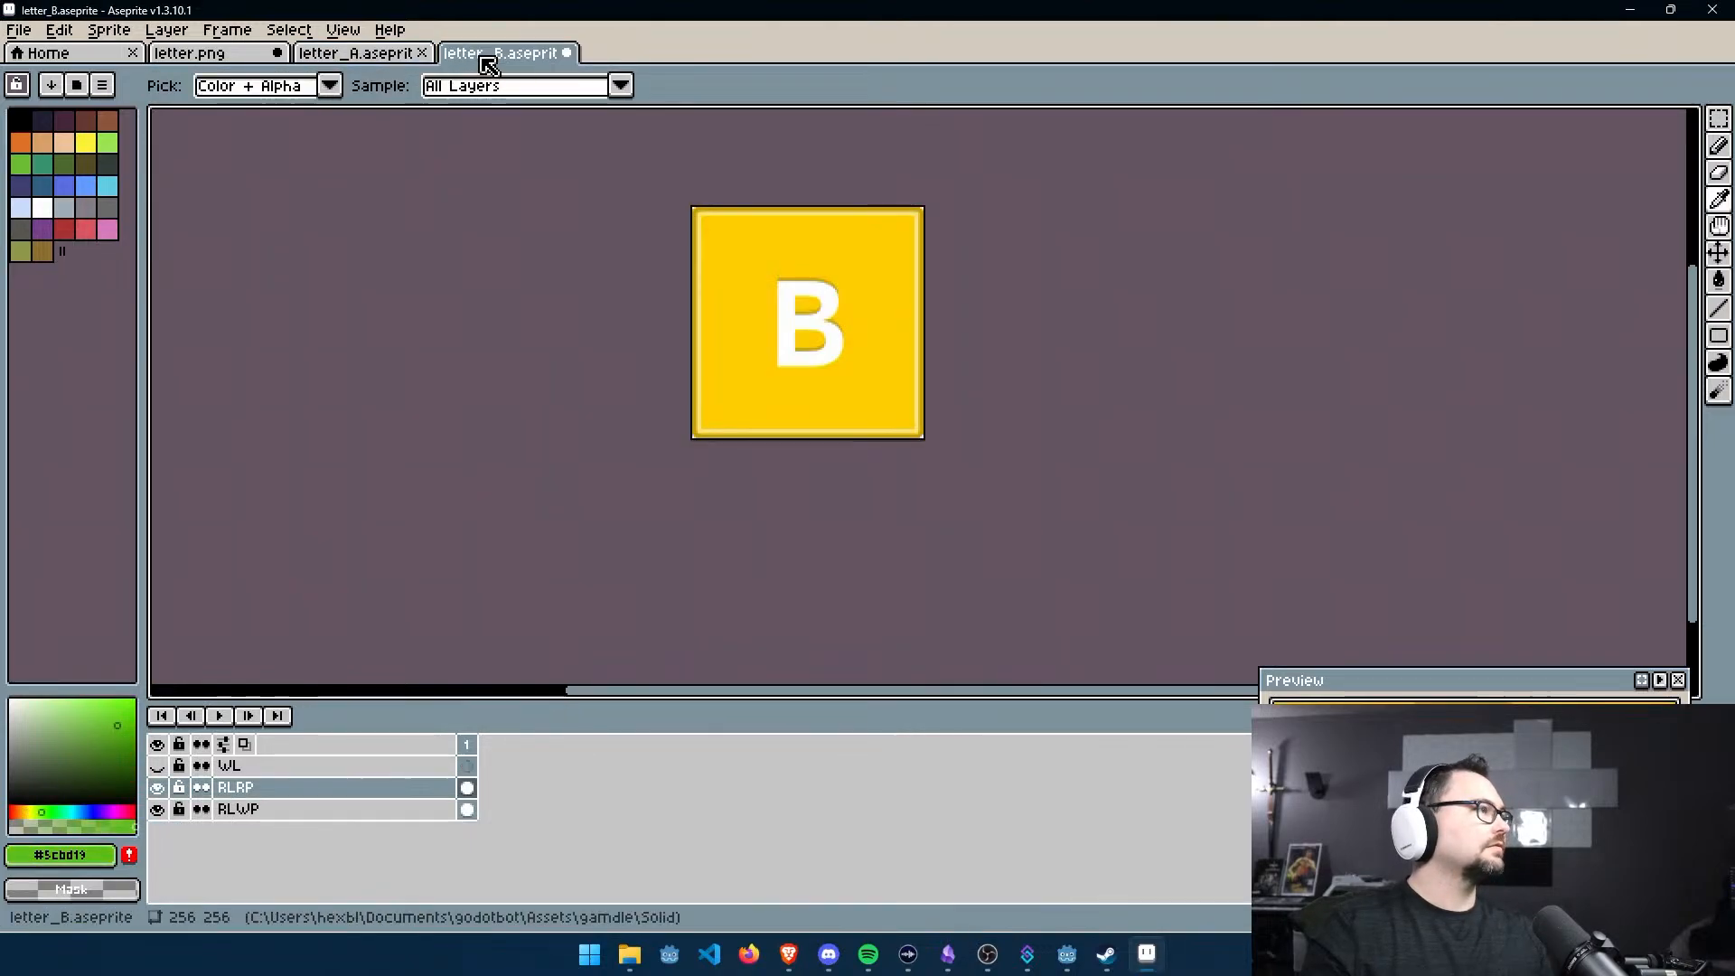
click(890, 339)
scroll(823, 332, up, 4)
click(809, 361)
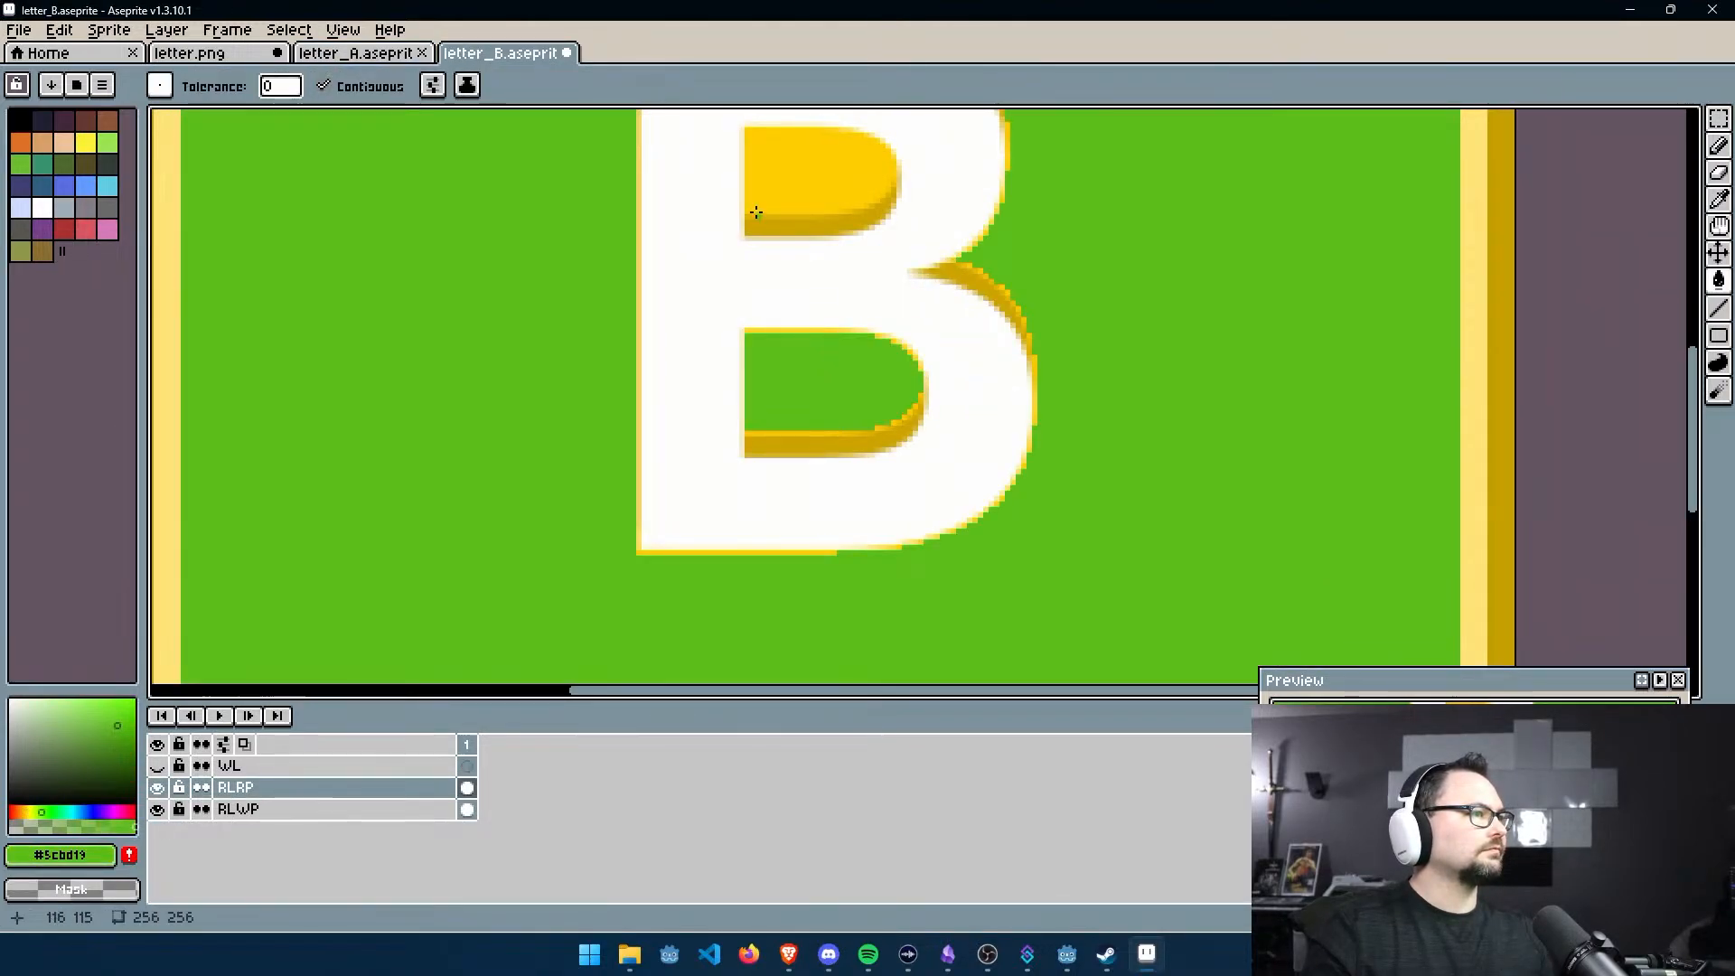
click(772, 190)
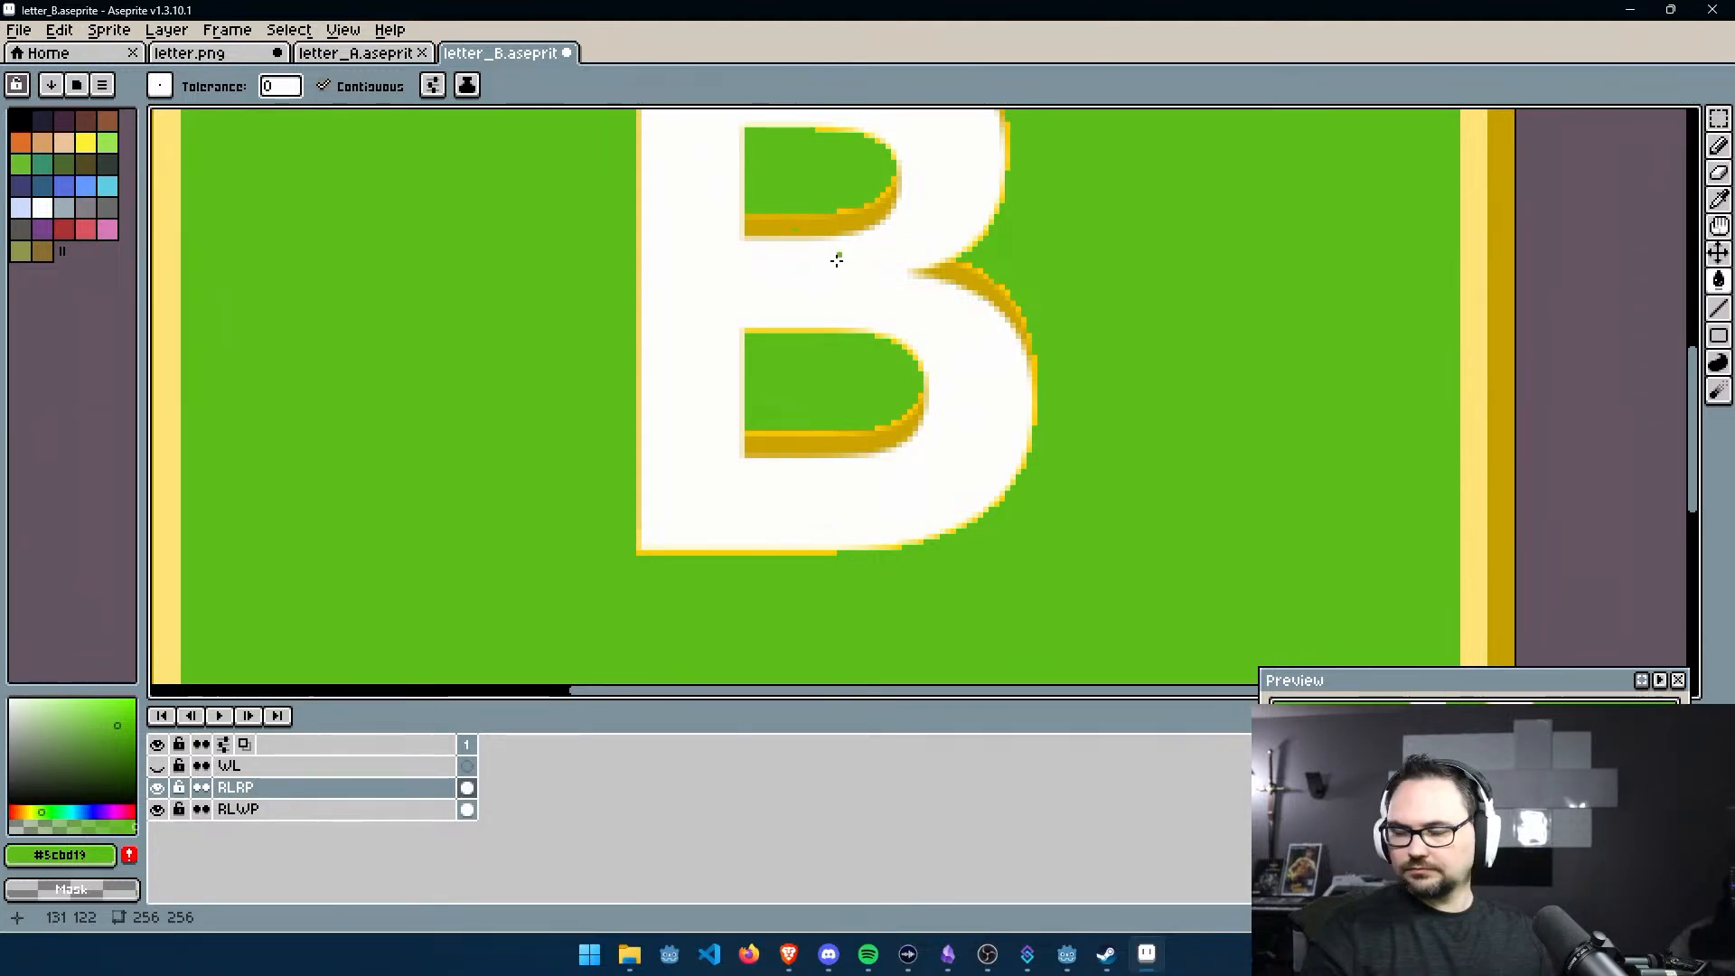
Fill the dark gold shadow and the straight gold line at the bottom of the B's upper counter with green
middle_drag(822, 283, 856, 422)
click(357, 54)
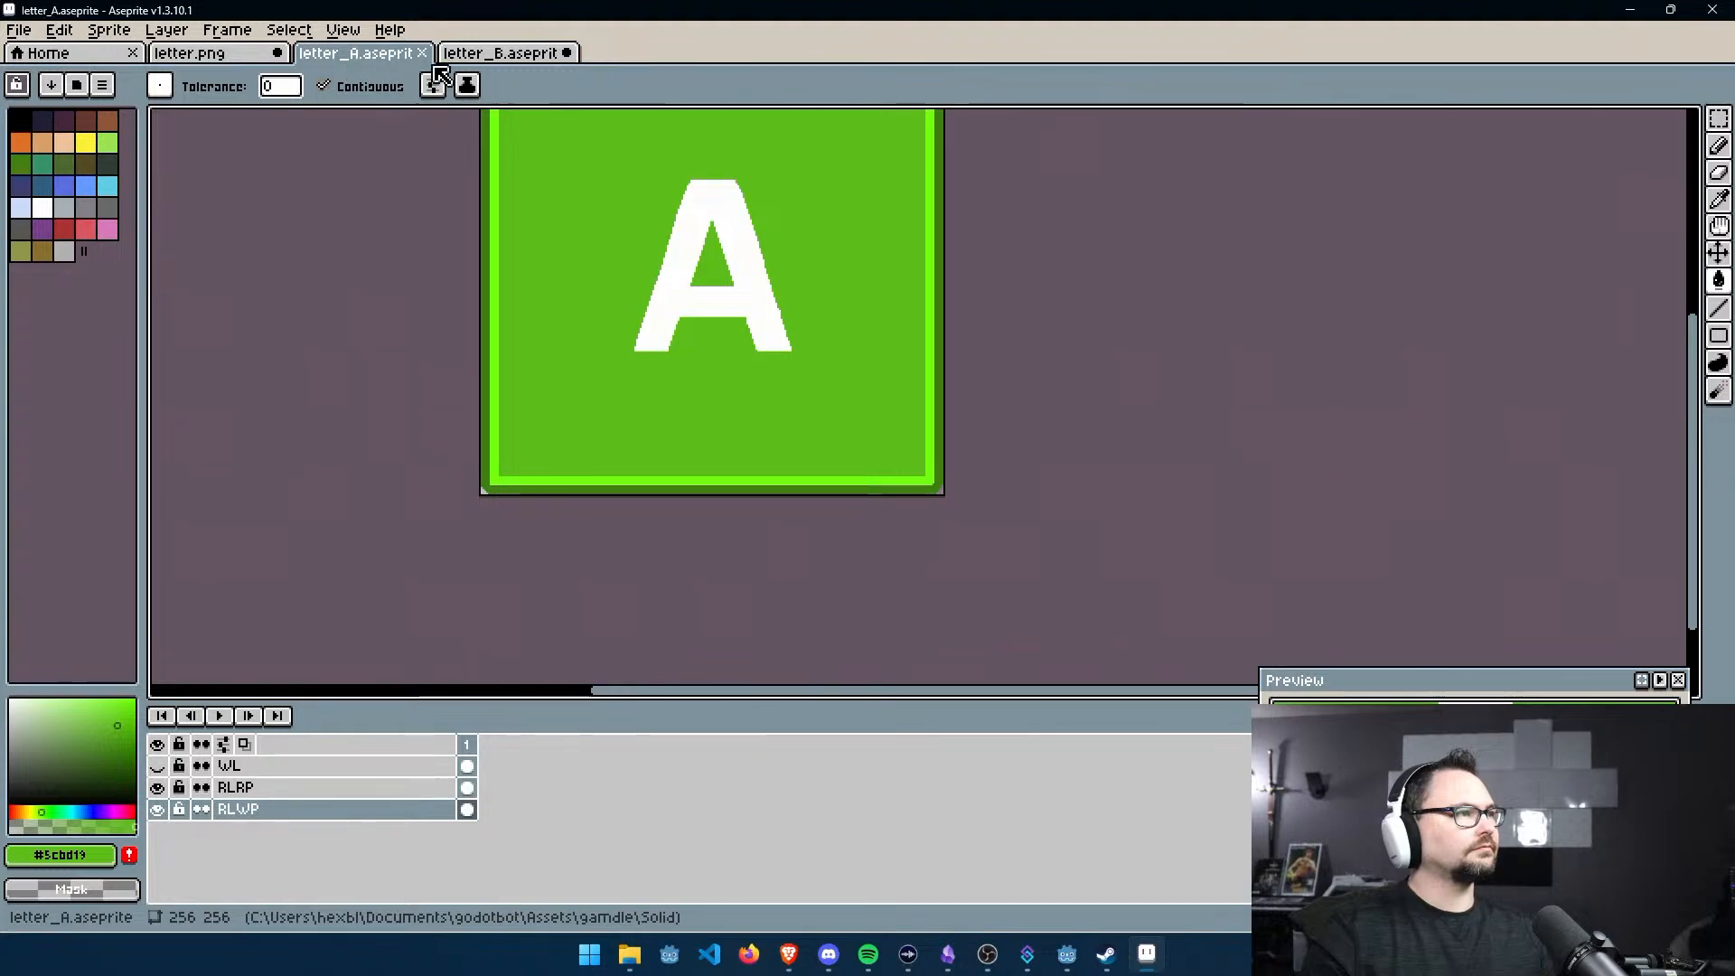
click(502, 55)
scroll(753, 449, up, 3)
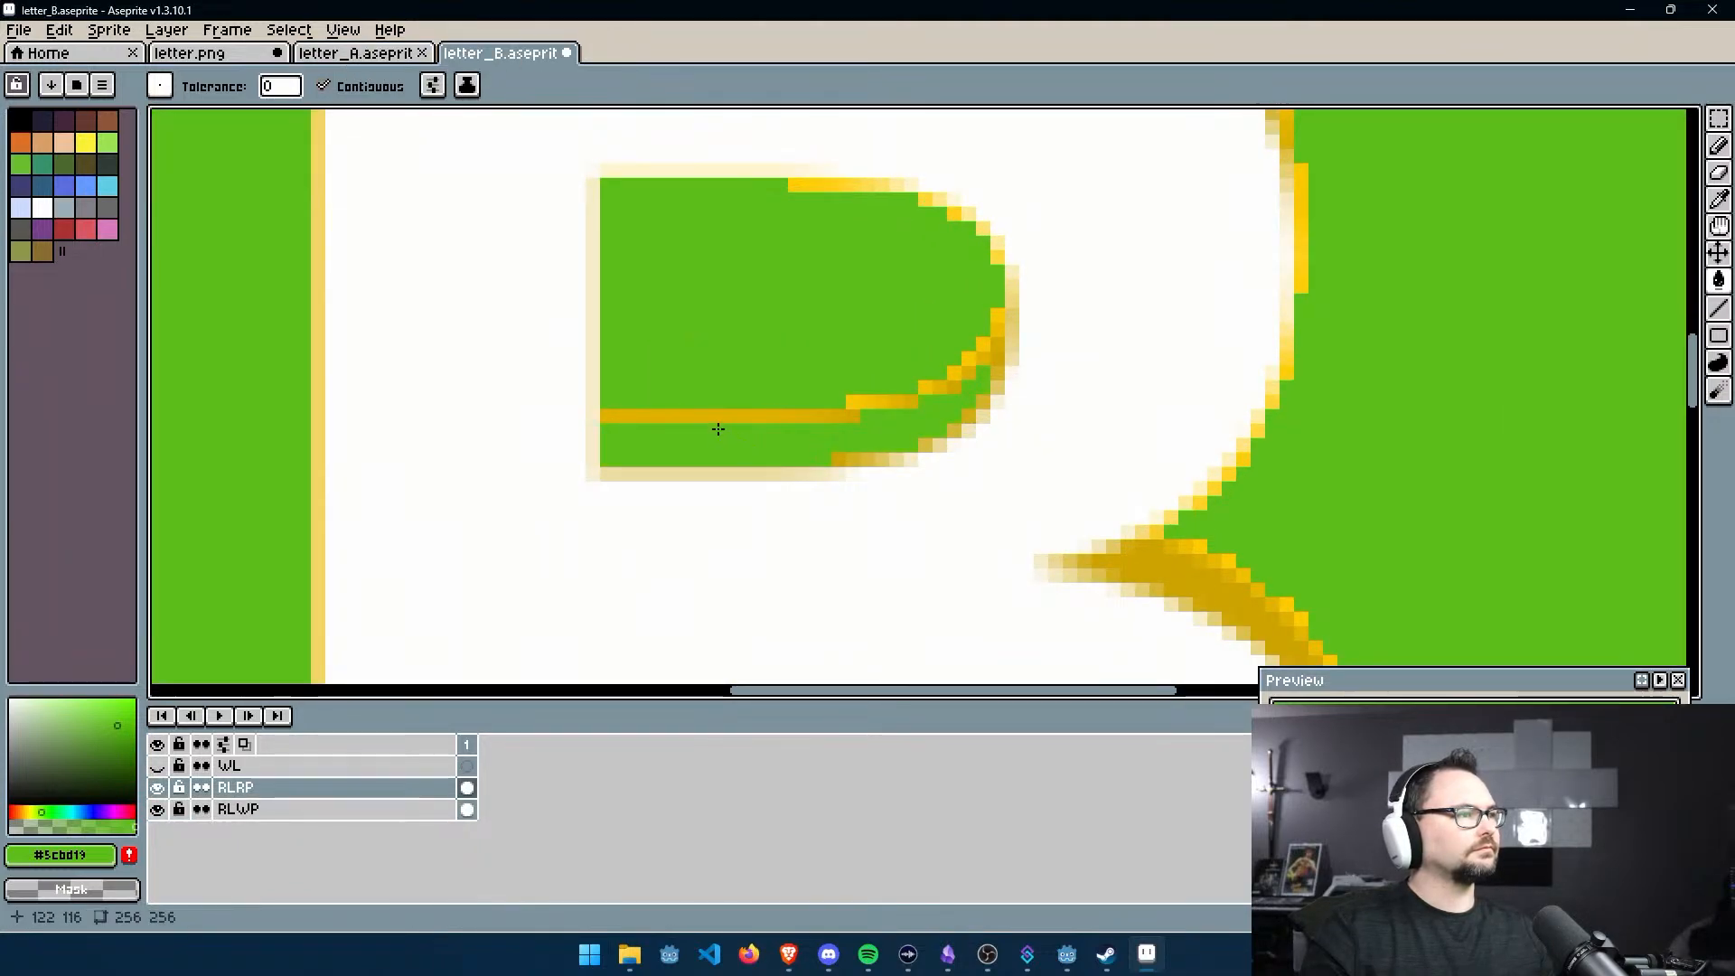
click(737, 415)
click(792, 418)
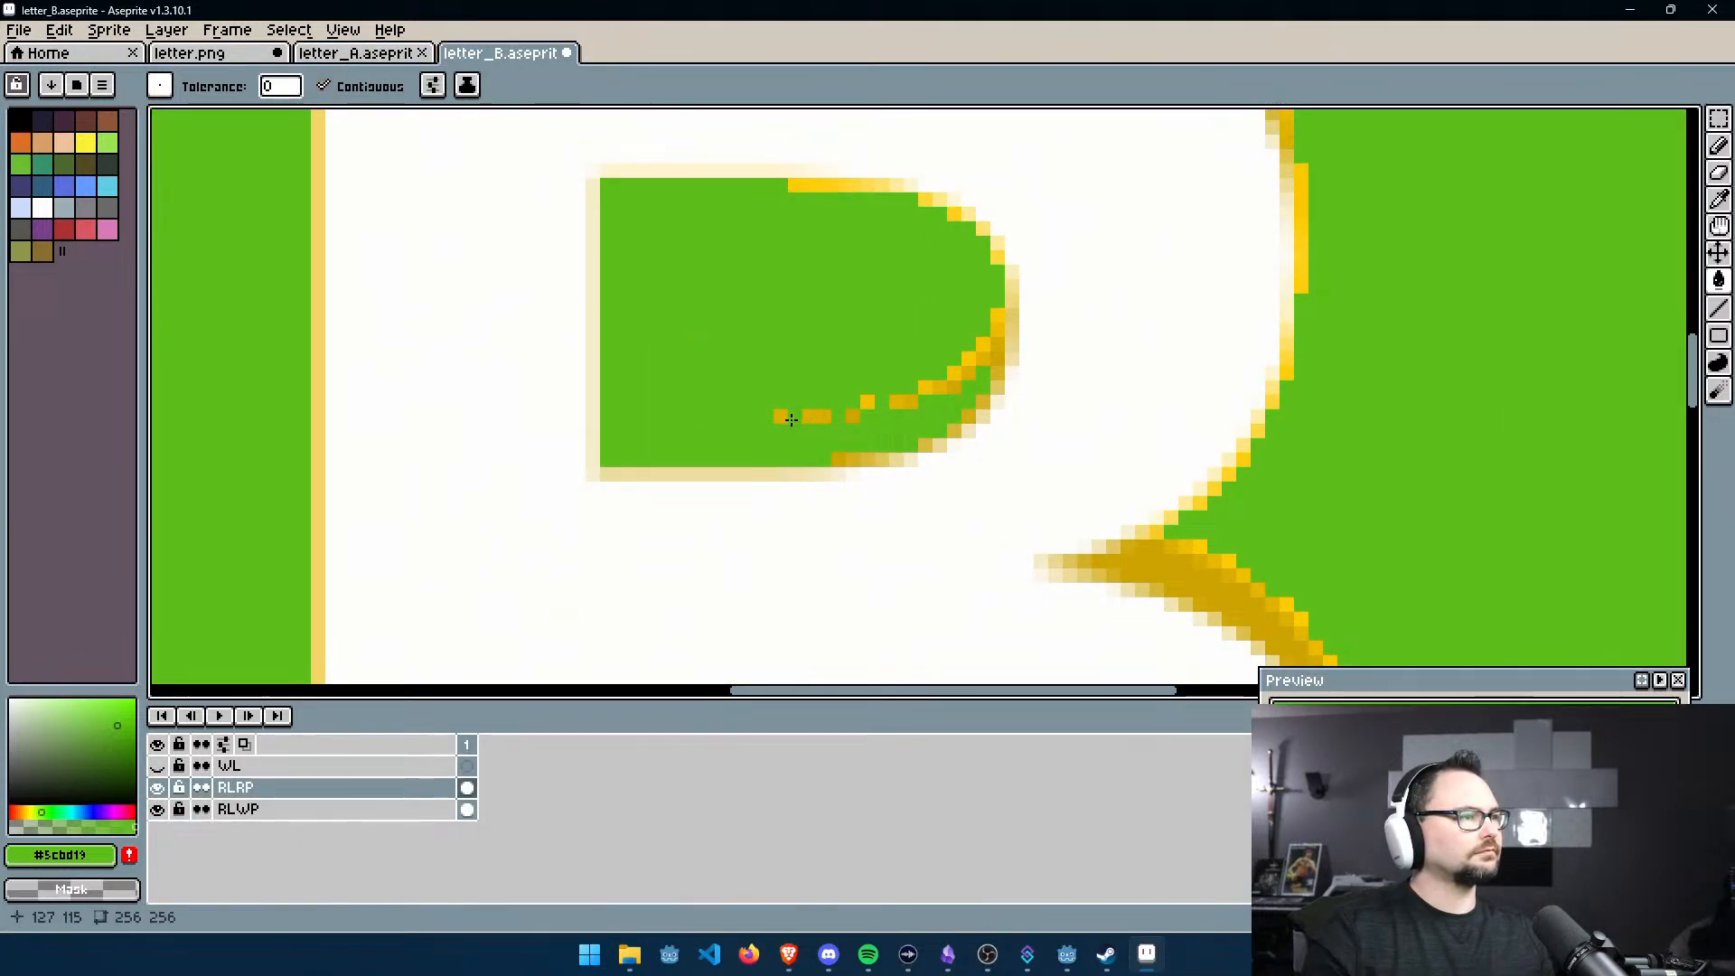
click(811, 421)
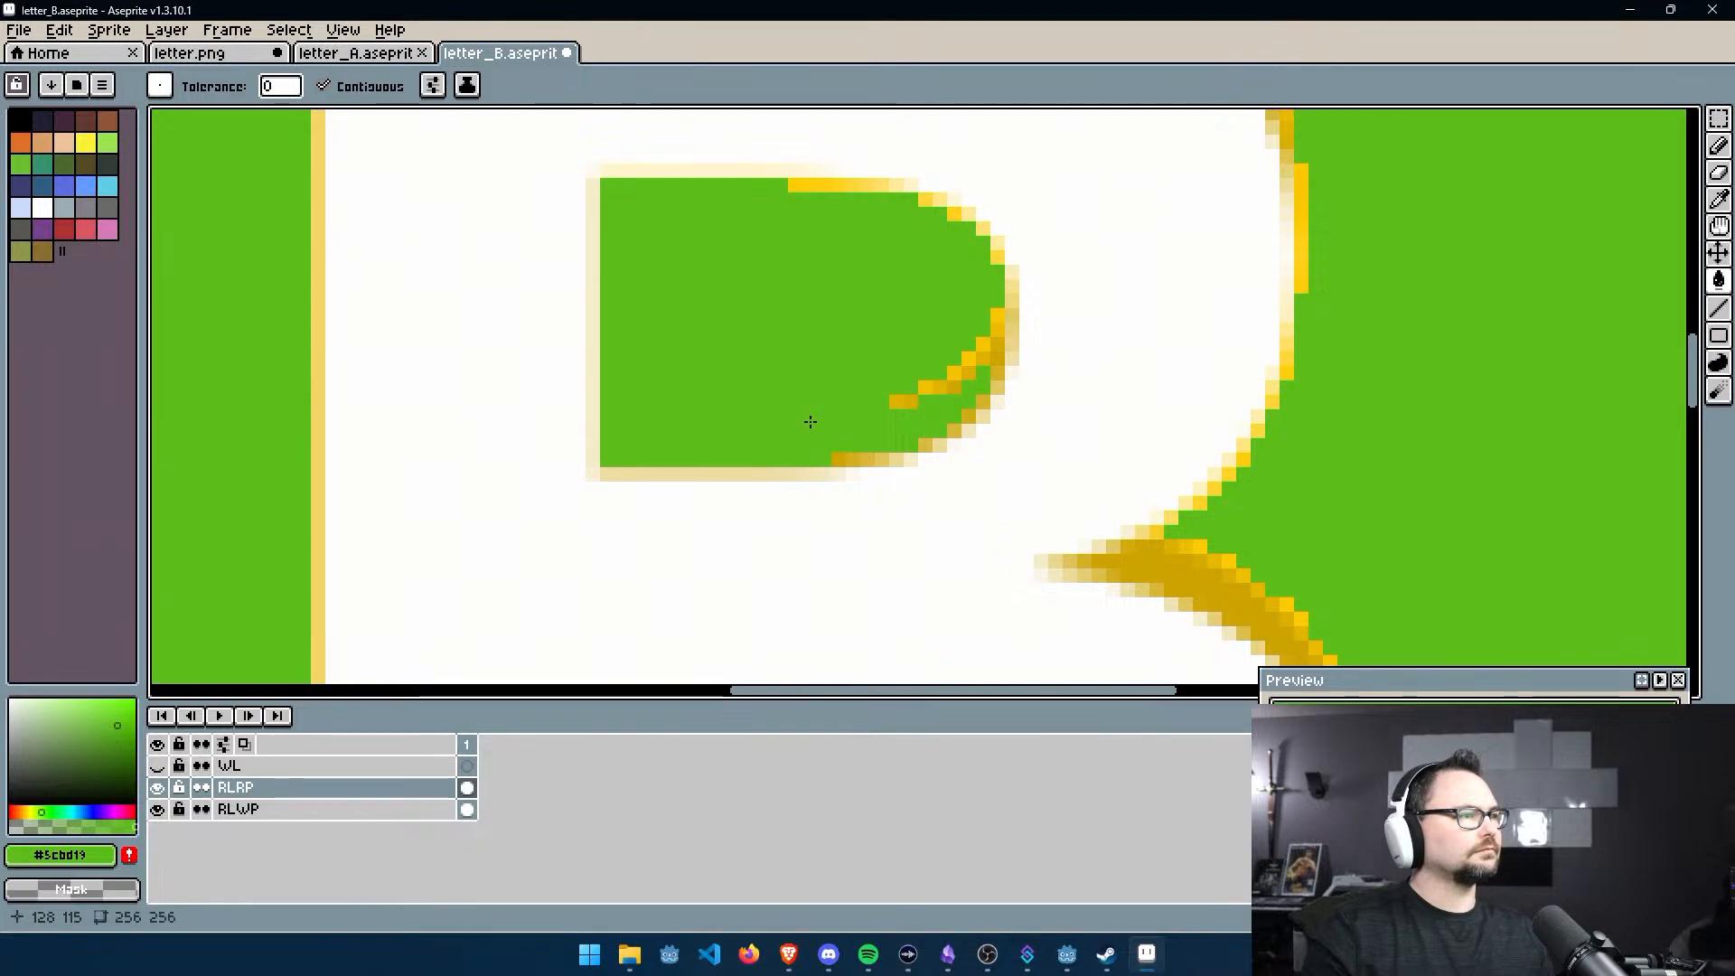
scroll(867, 457, down, 1)
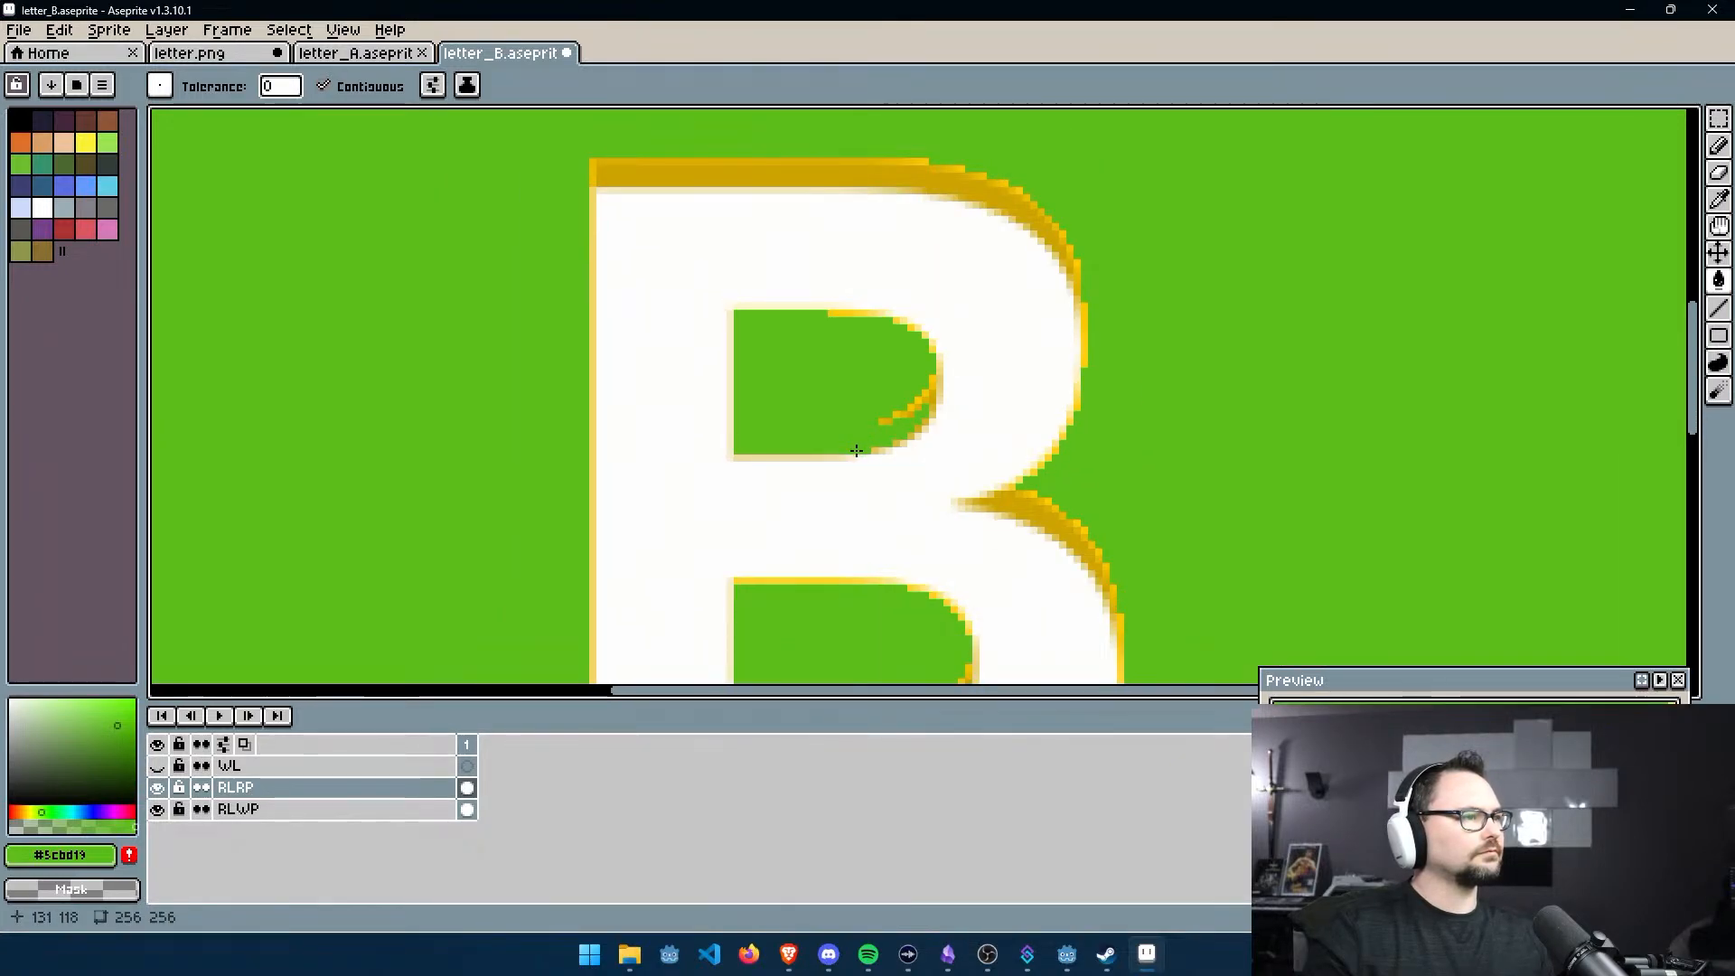
Compare the RLWP, RLRP and WL versions of the A tile in letter_A by toggling layer visibility
click(358, 53)
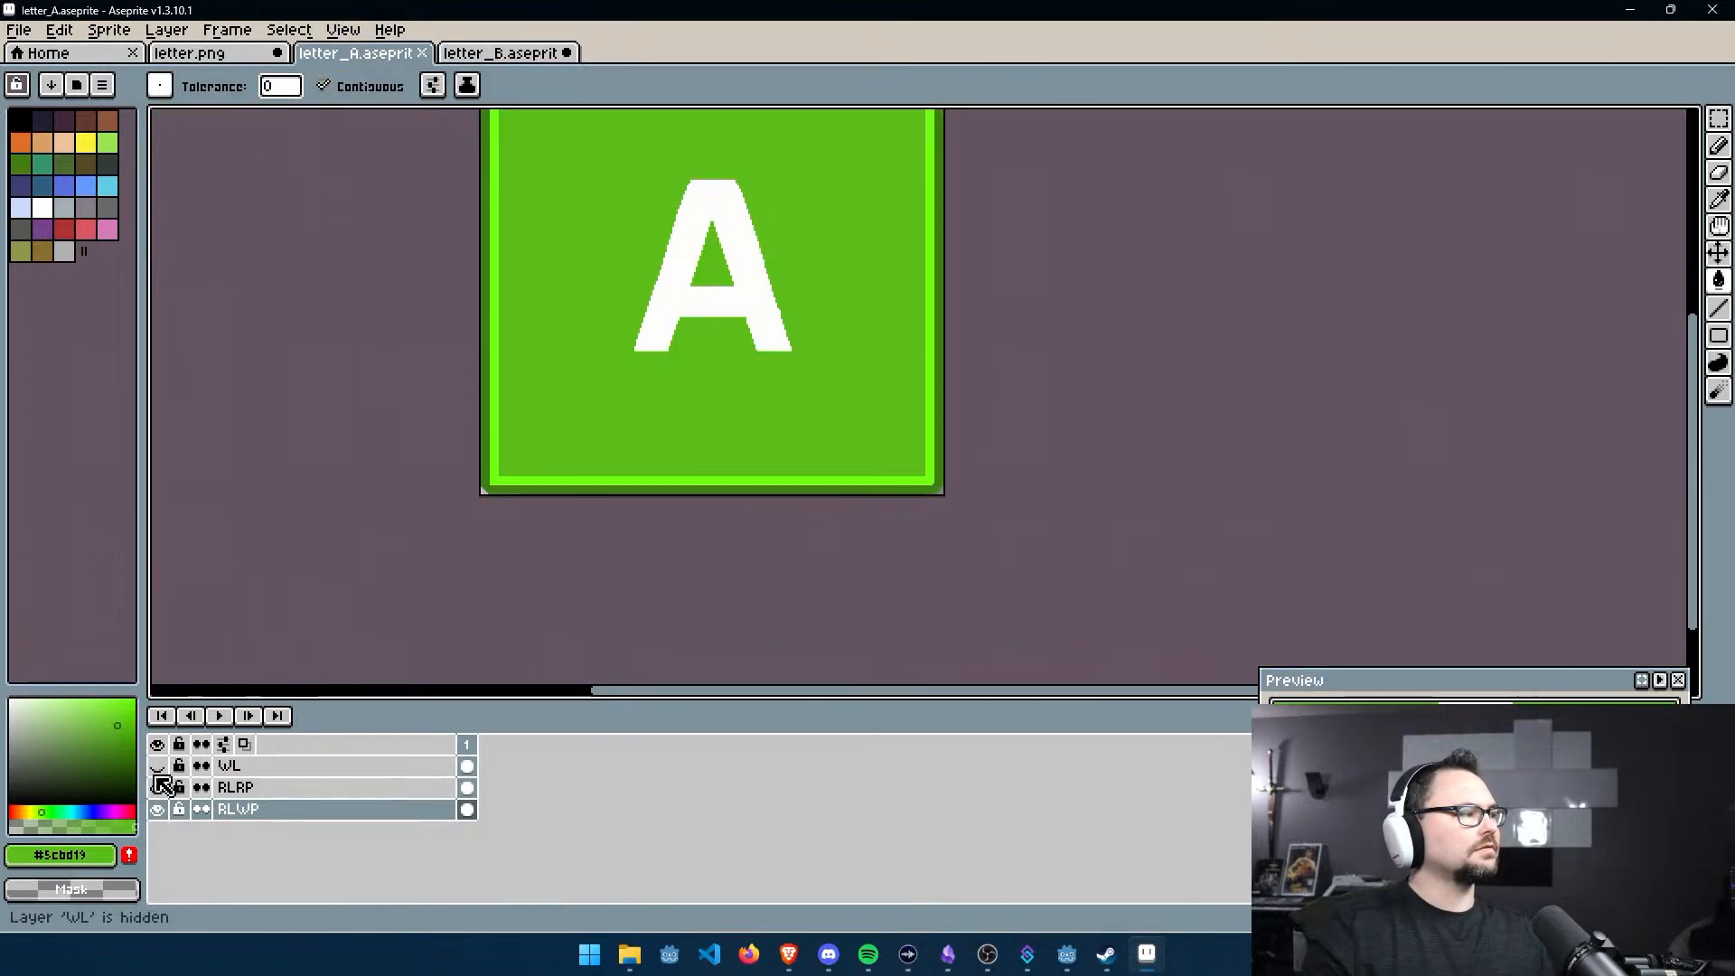
click(161, 810)
click(161, 810)
click(158, 788)
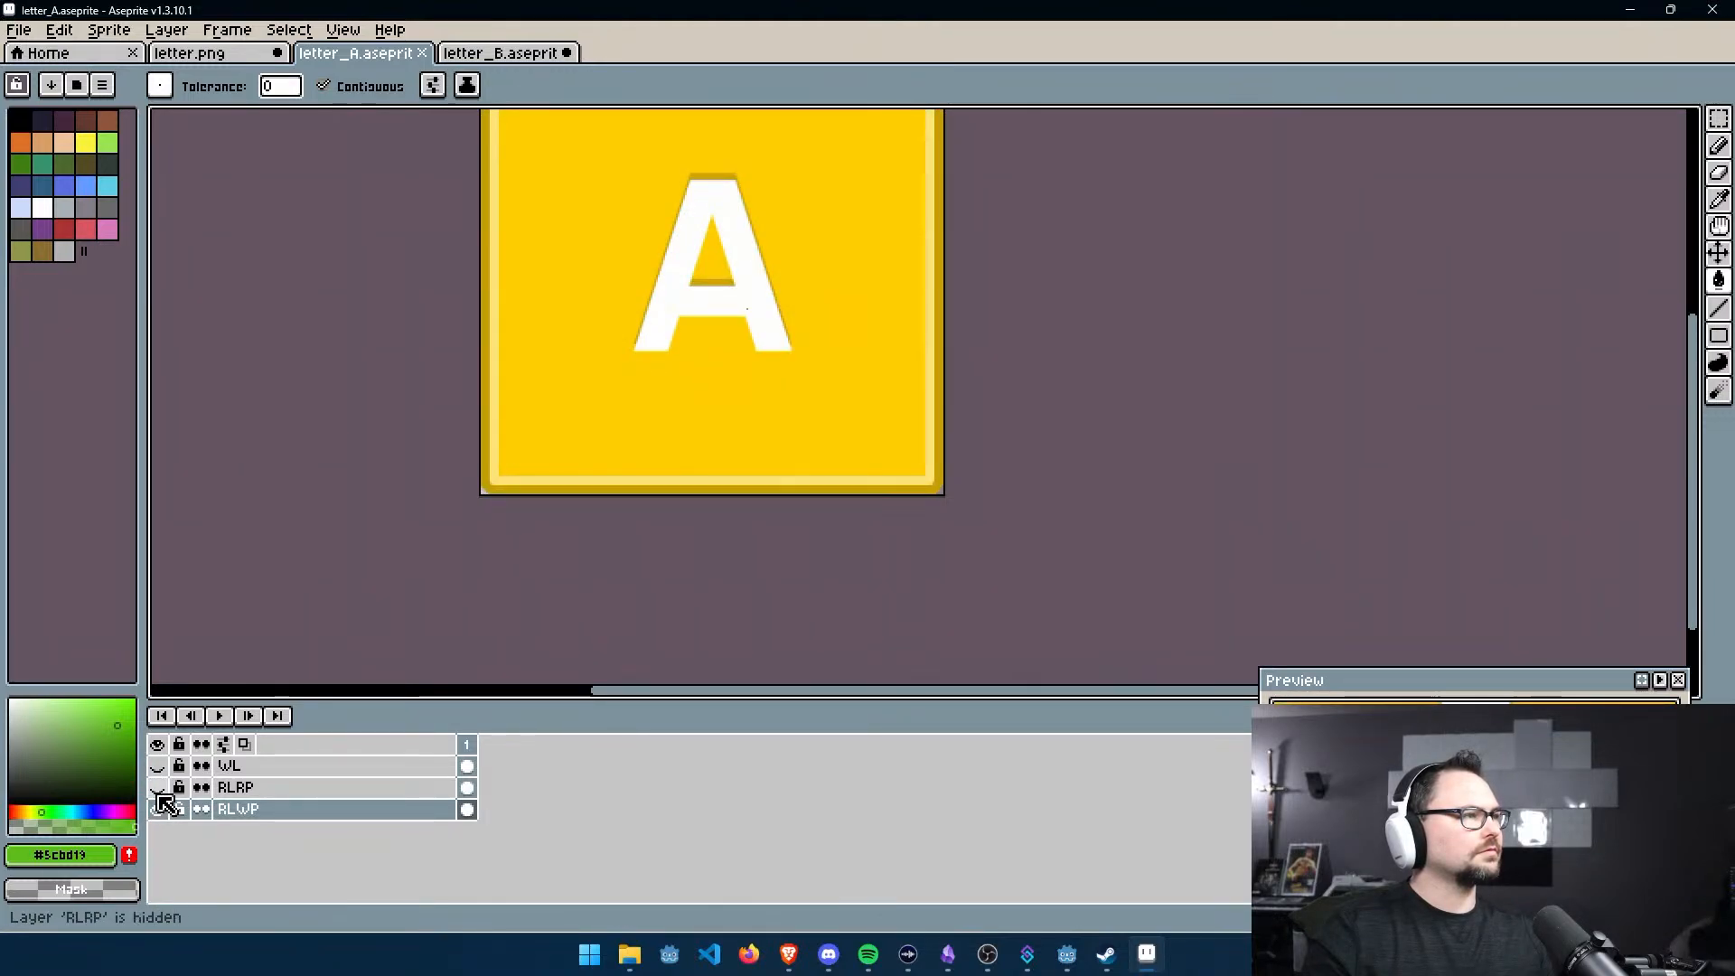
scroll(953, 473, down, 3)
scroll(770, 555, up, 1)
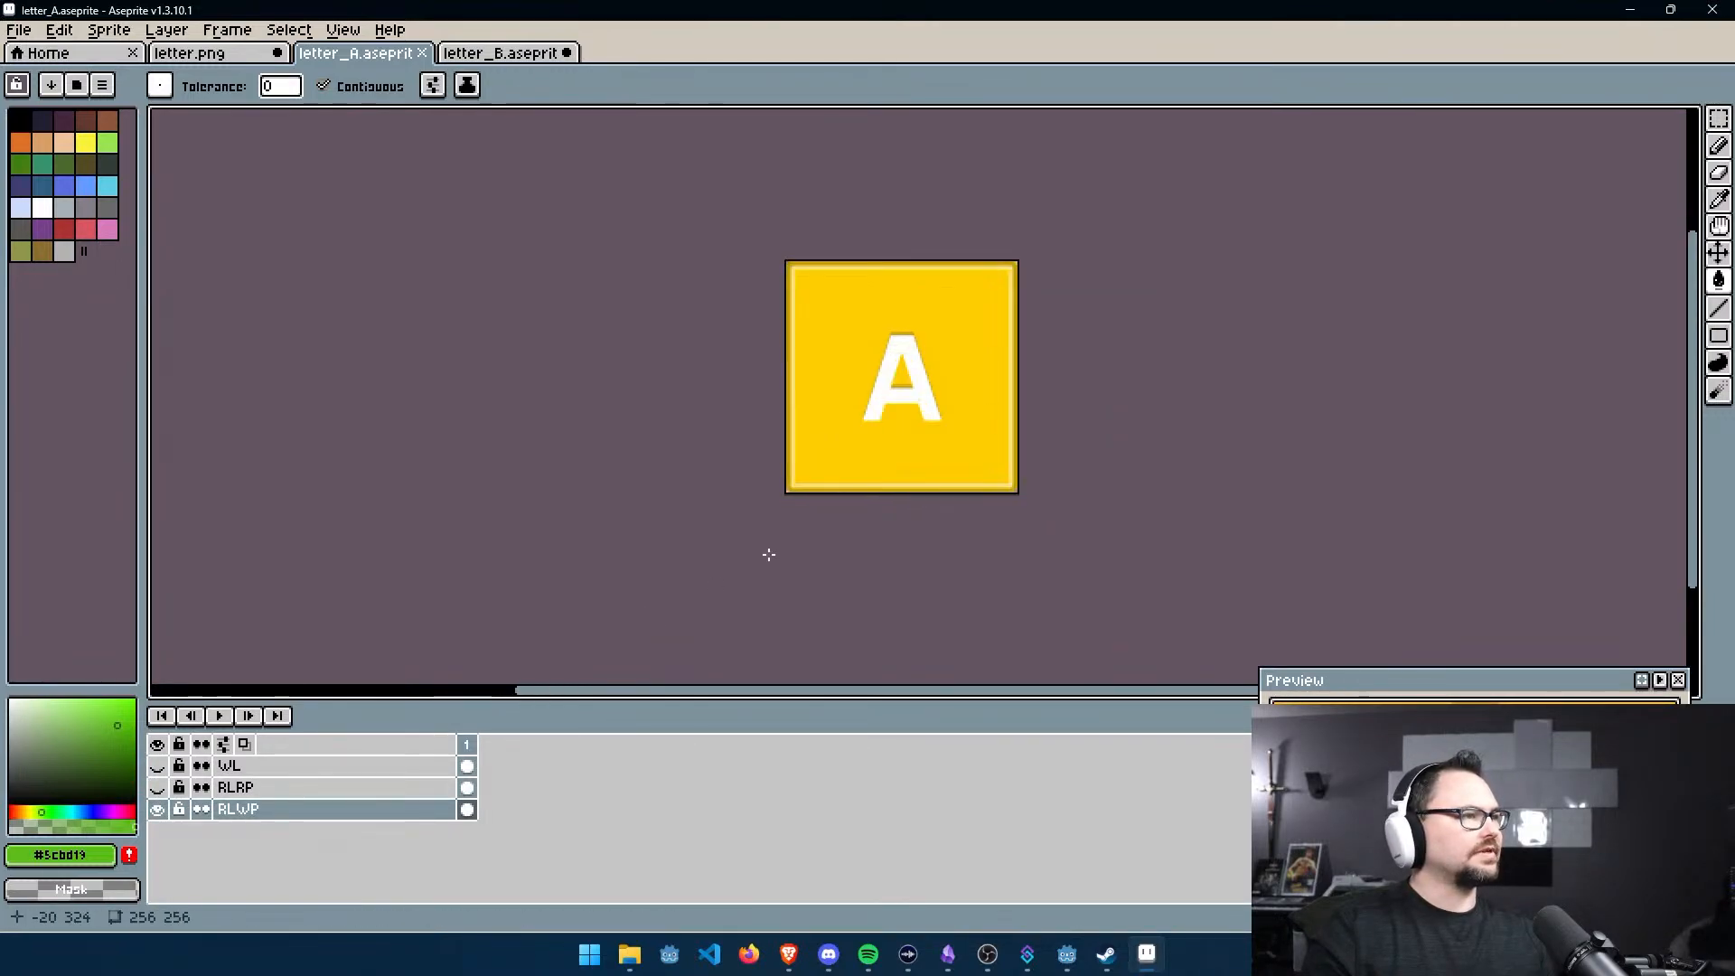
scroll(821, 461, up, 2)
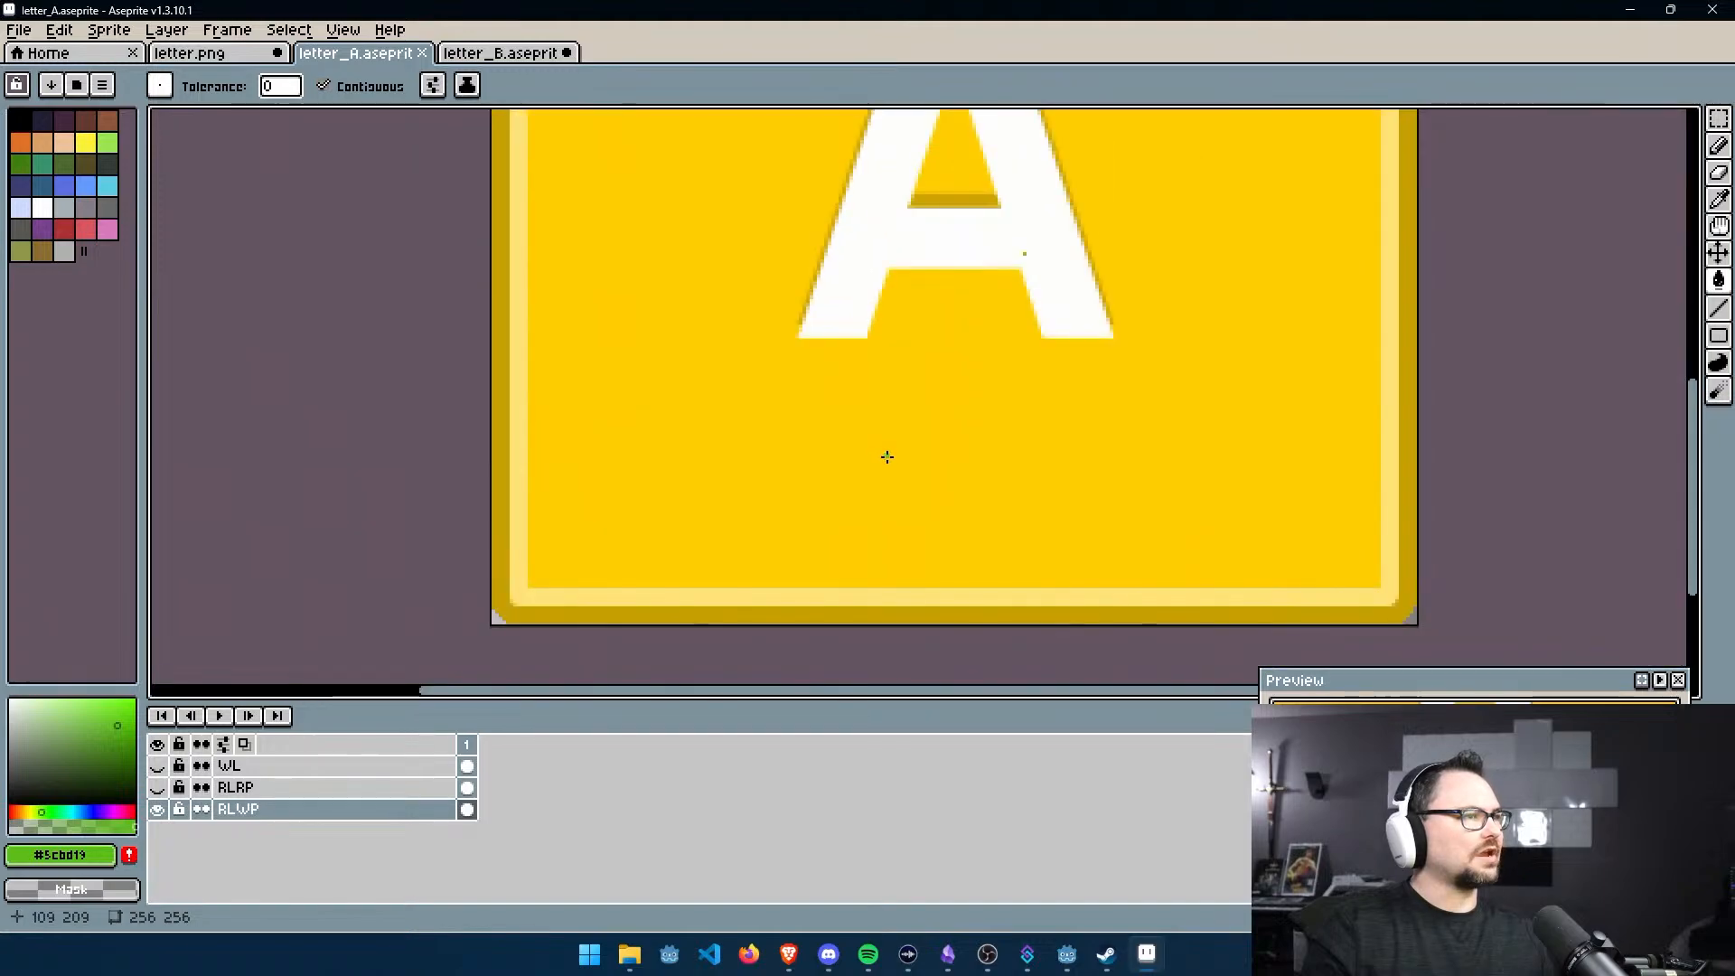
click(158, 788)
click(159, 766)
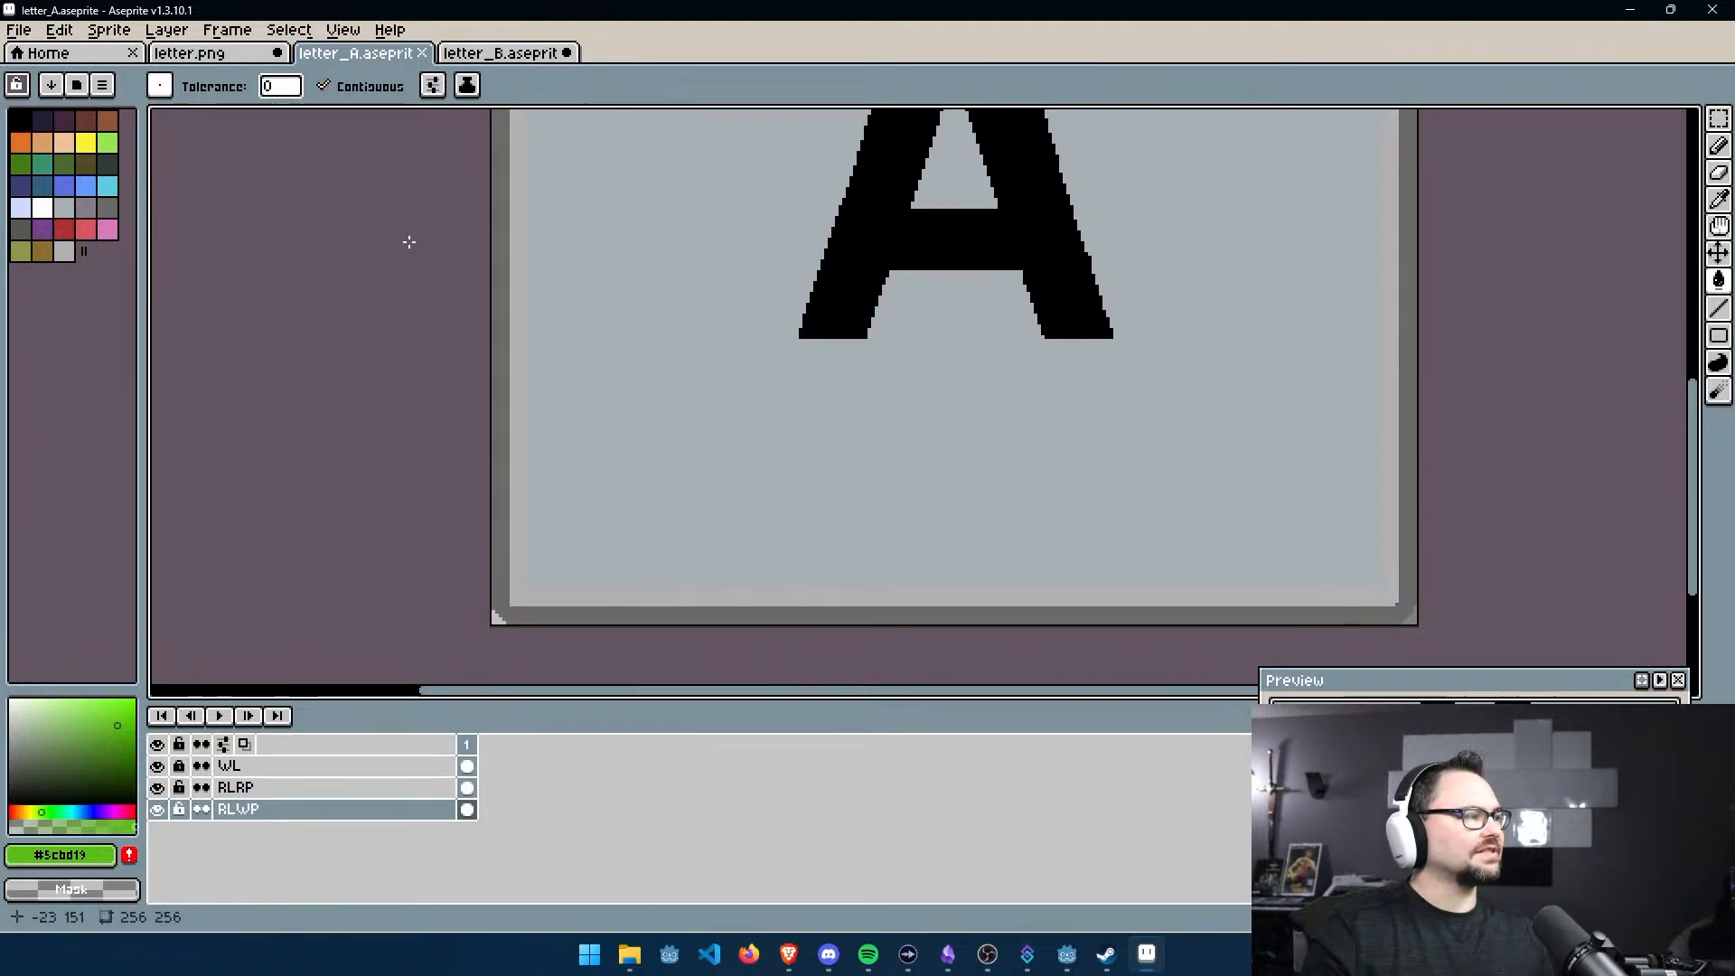
Fill the remaining gold pixels along the lower-right curve of the B's upper counter in letter_B with green
click(503, 56)
scroll(932, 441, up, 2)
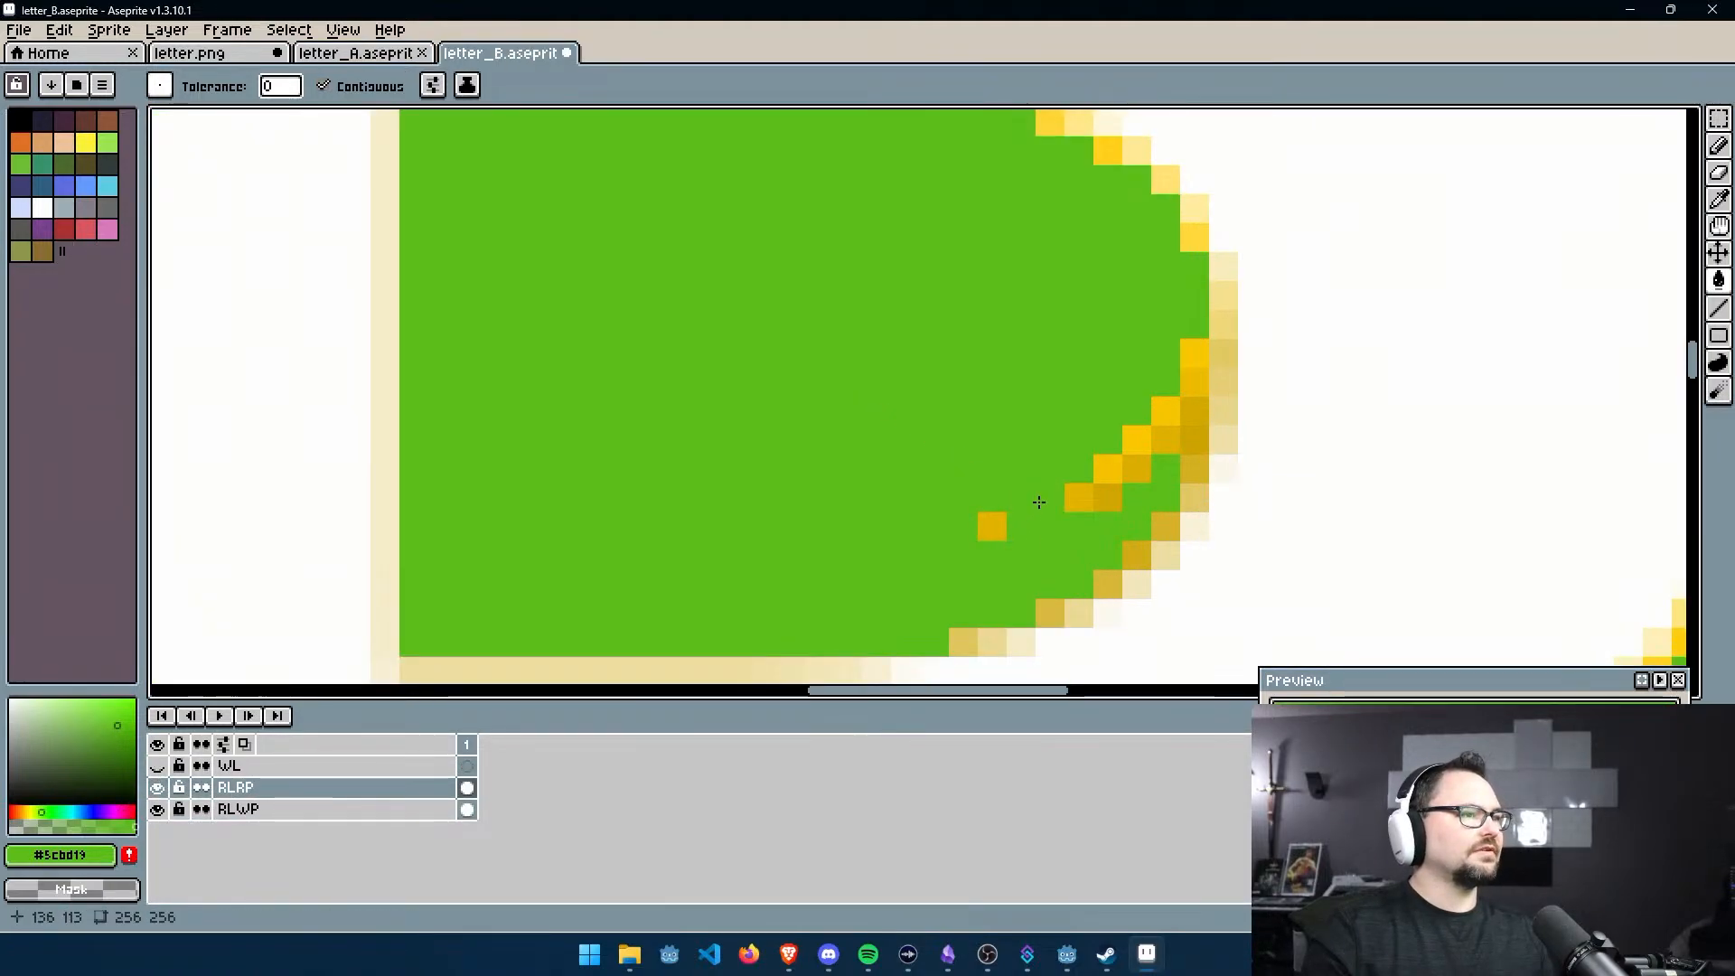
click(1108, 497)
click(1166, 439)
click(1136, 468)
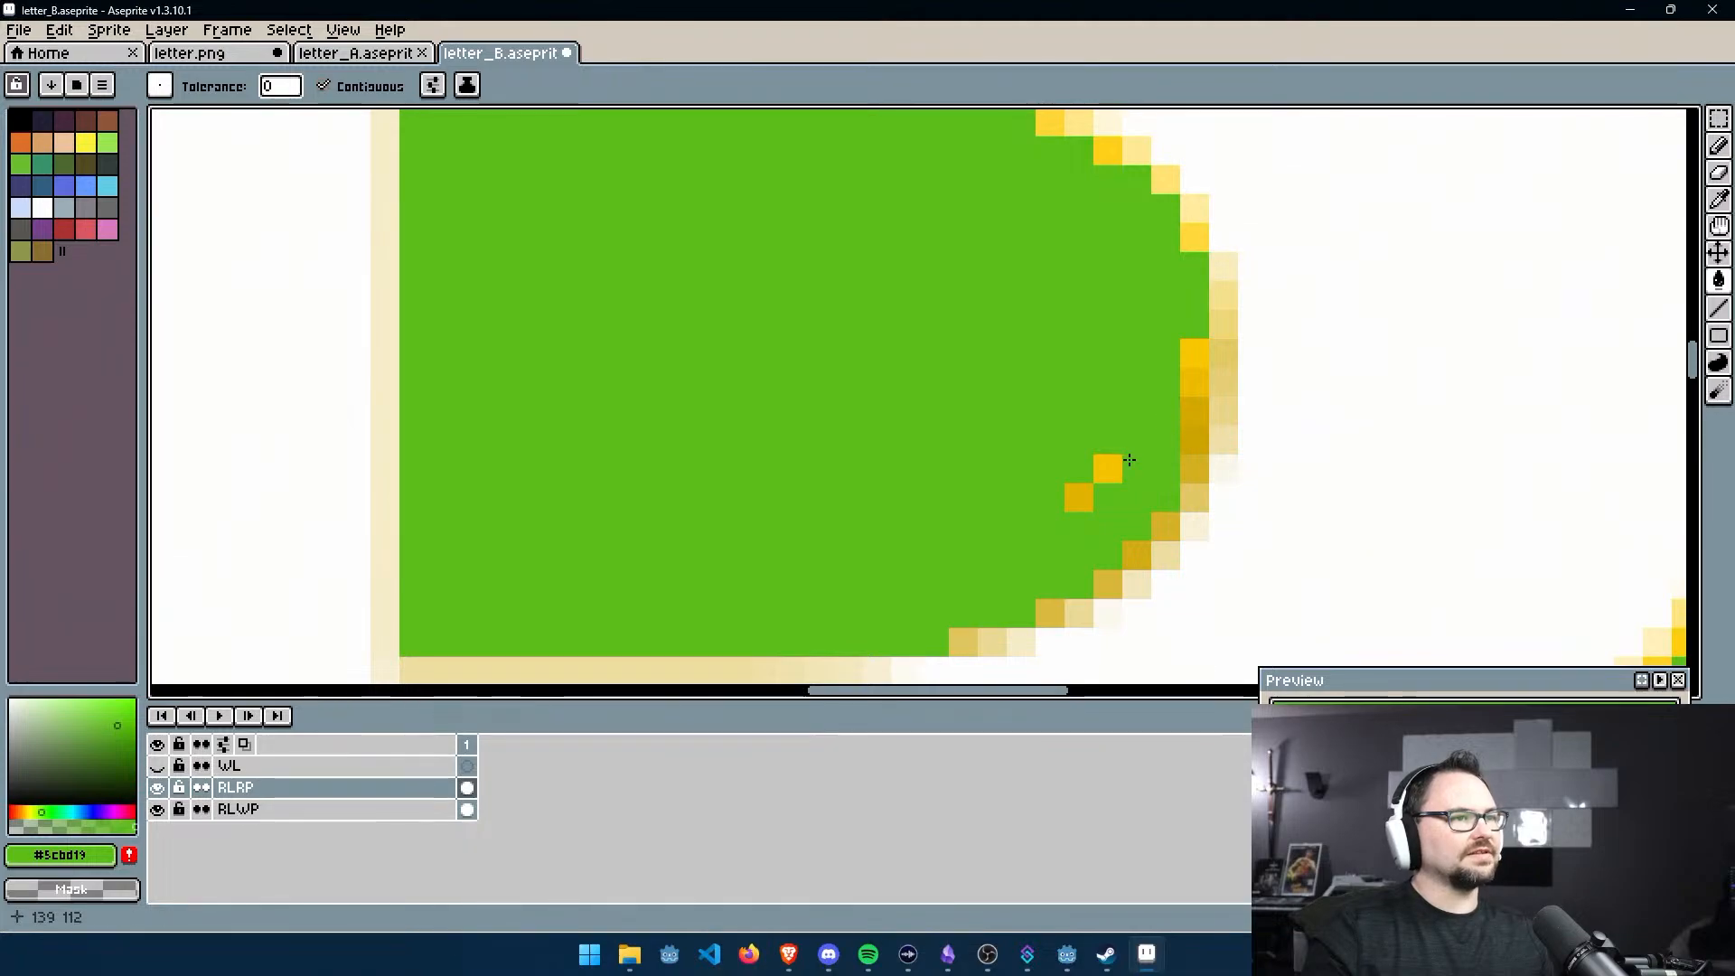
click(1184, 361)
click(1193, 438)
click(1185, 378)
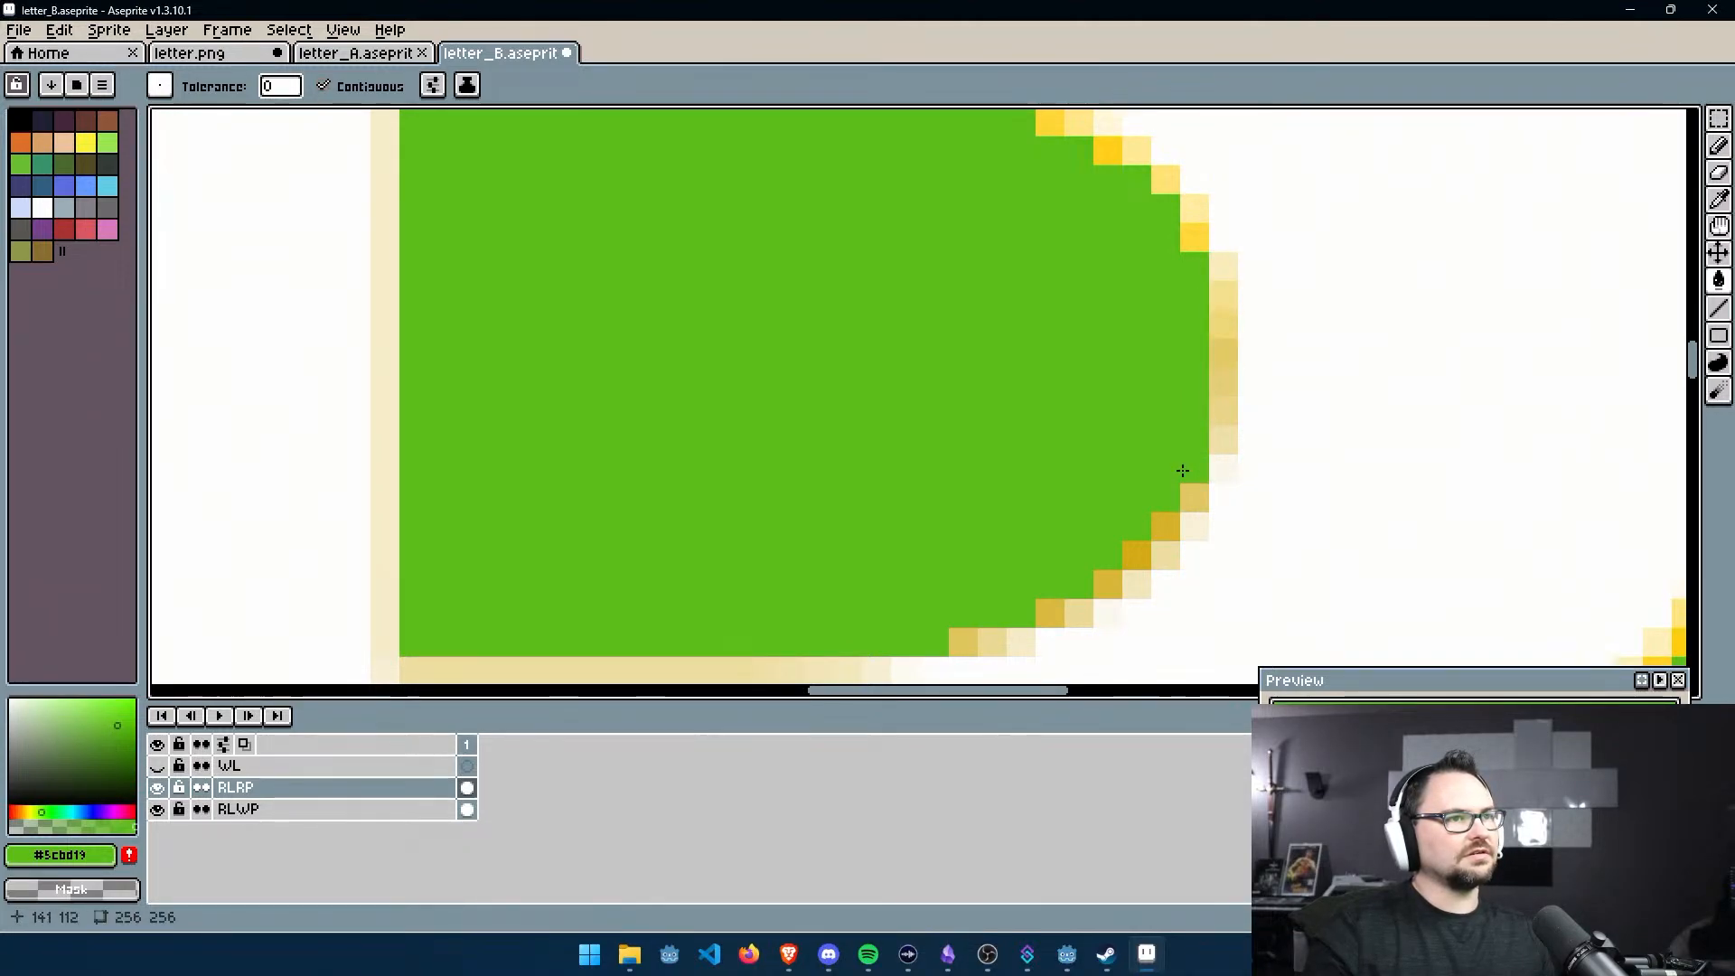
click(1191, 498)
click(1161, 528)
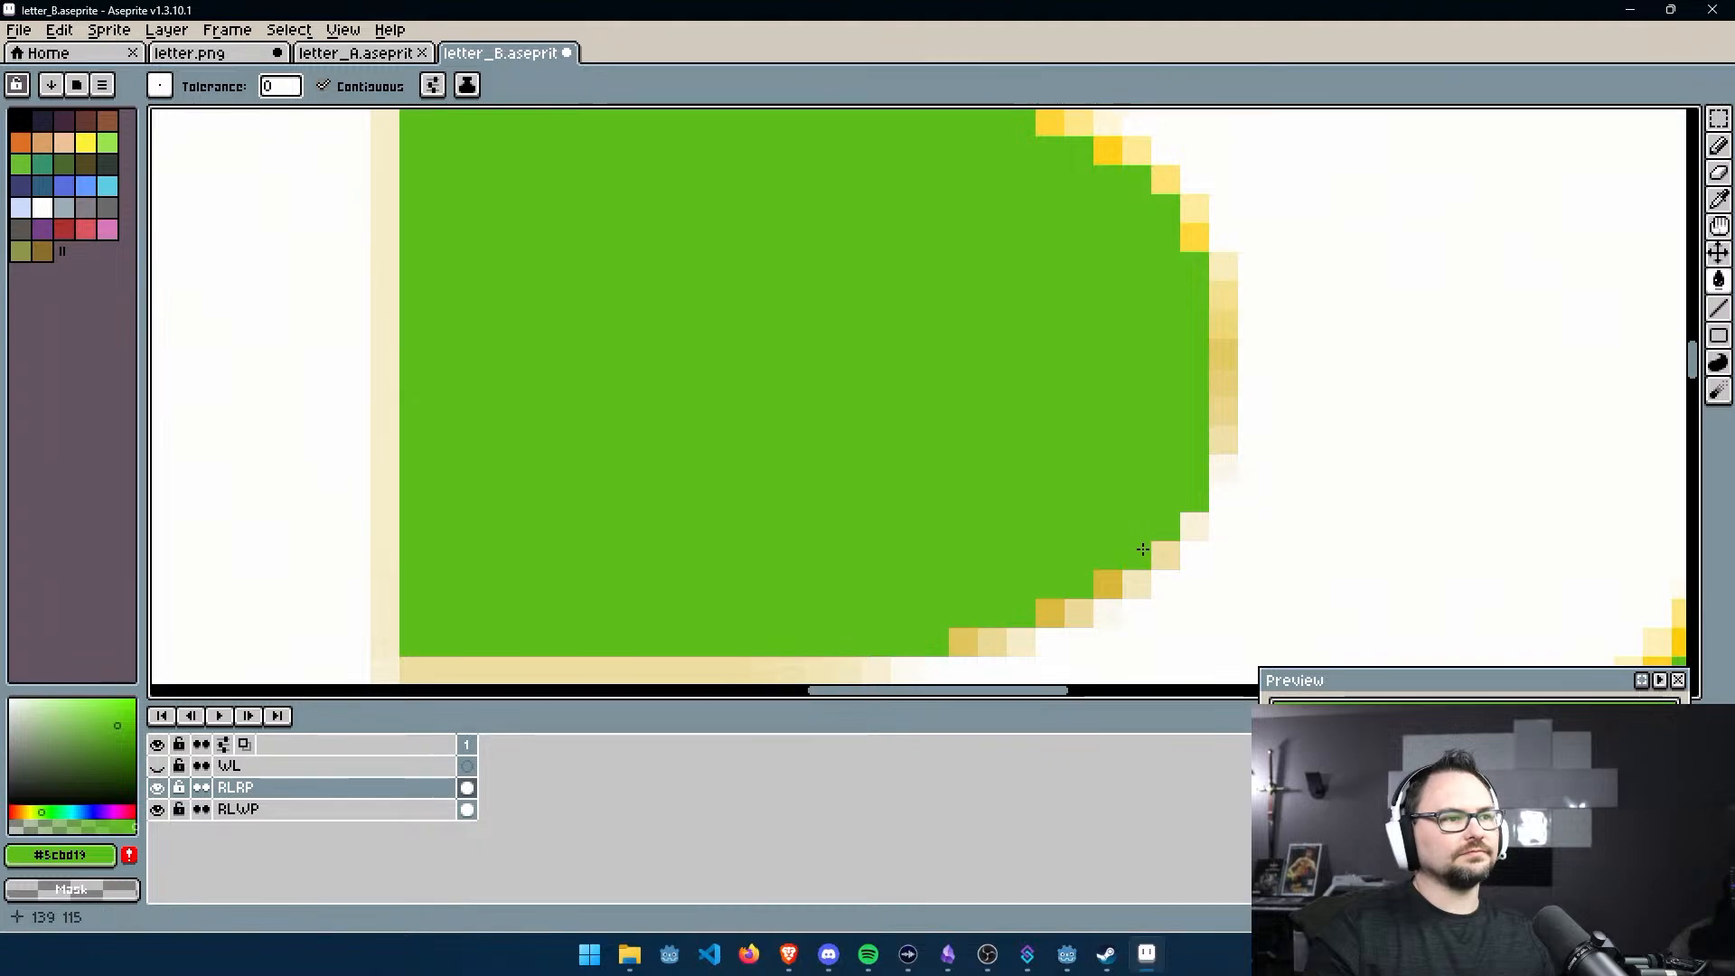
Fill the yellow pixels along the top edge of the B's upper counter with green
scroll(871, 535, down, 3)
middle_drag(895, 412, 918, 488)
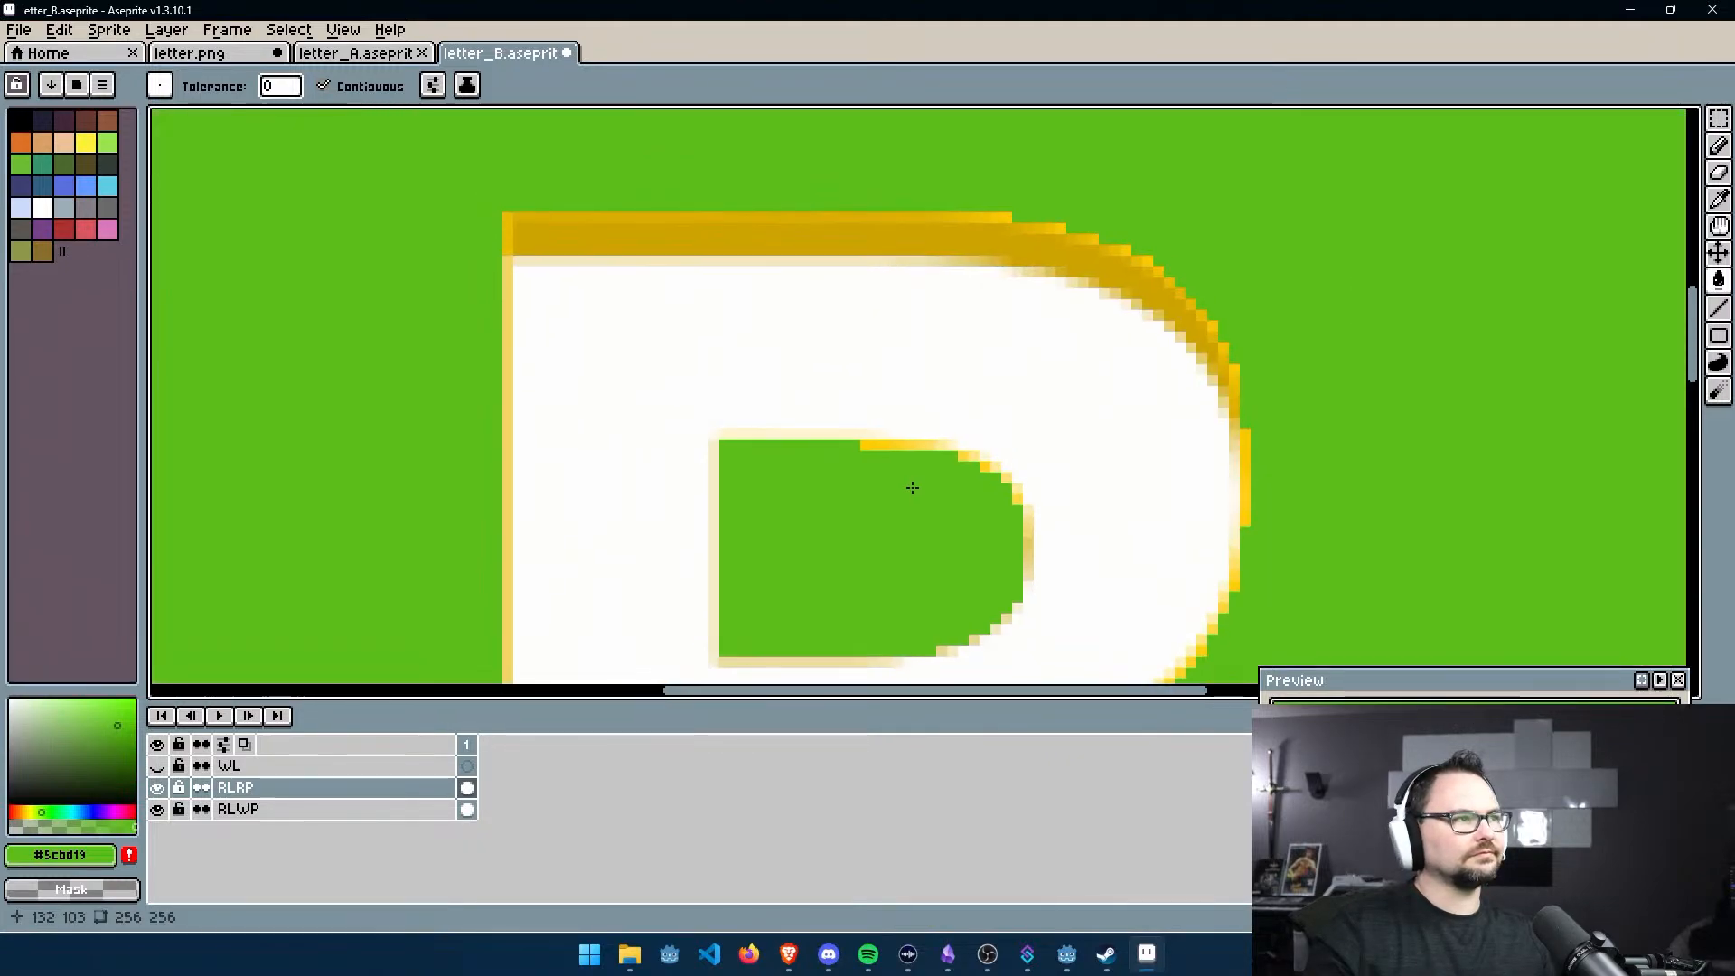
scroll(875, 468, up, 2)
click(877, 423)
click(851, 424)
click(898, 423)
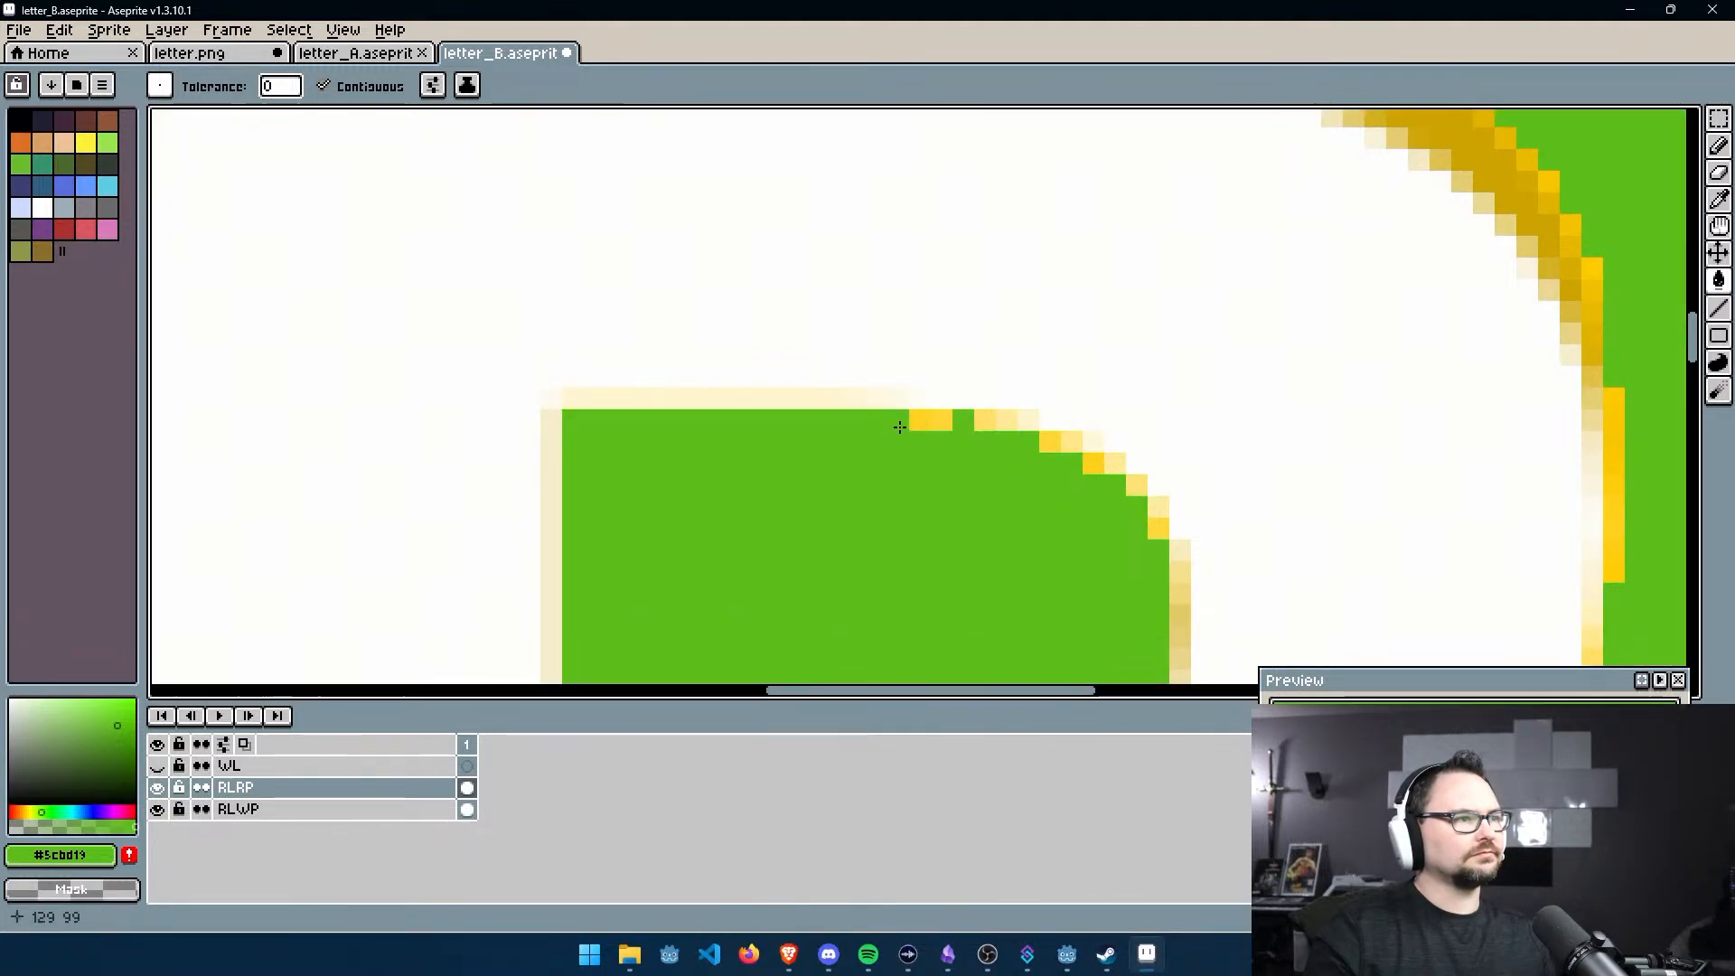
Fill the shadow band above the B and the gold outline pixels where its top edge starts curving with green
middle_drag(1063, 369, 877, 550)
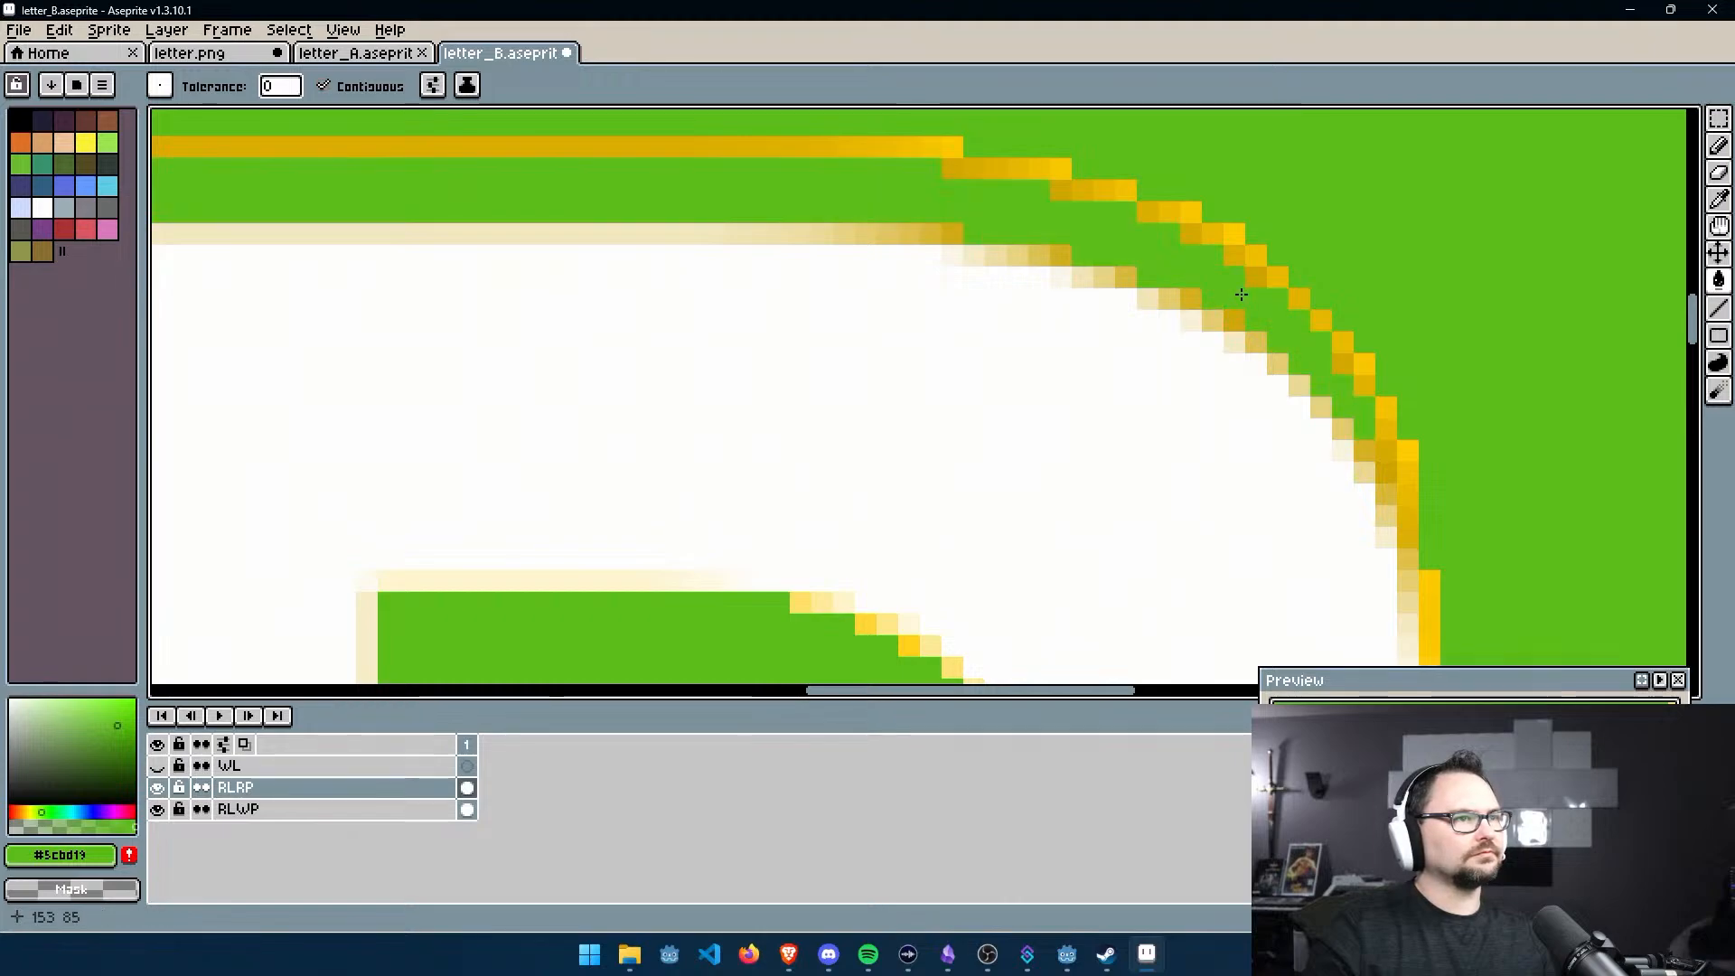
click(1033, 166)
click(1053, 166)
click(956, 168)
click(1016, 169)
click(995, 171)
click(969, 175)
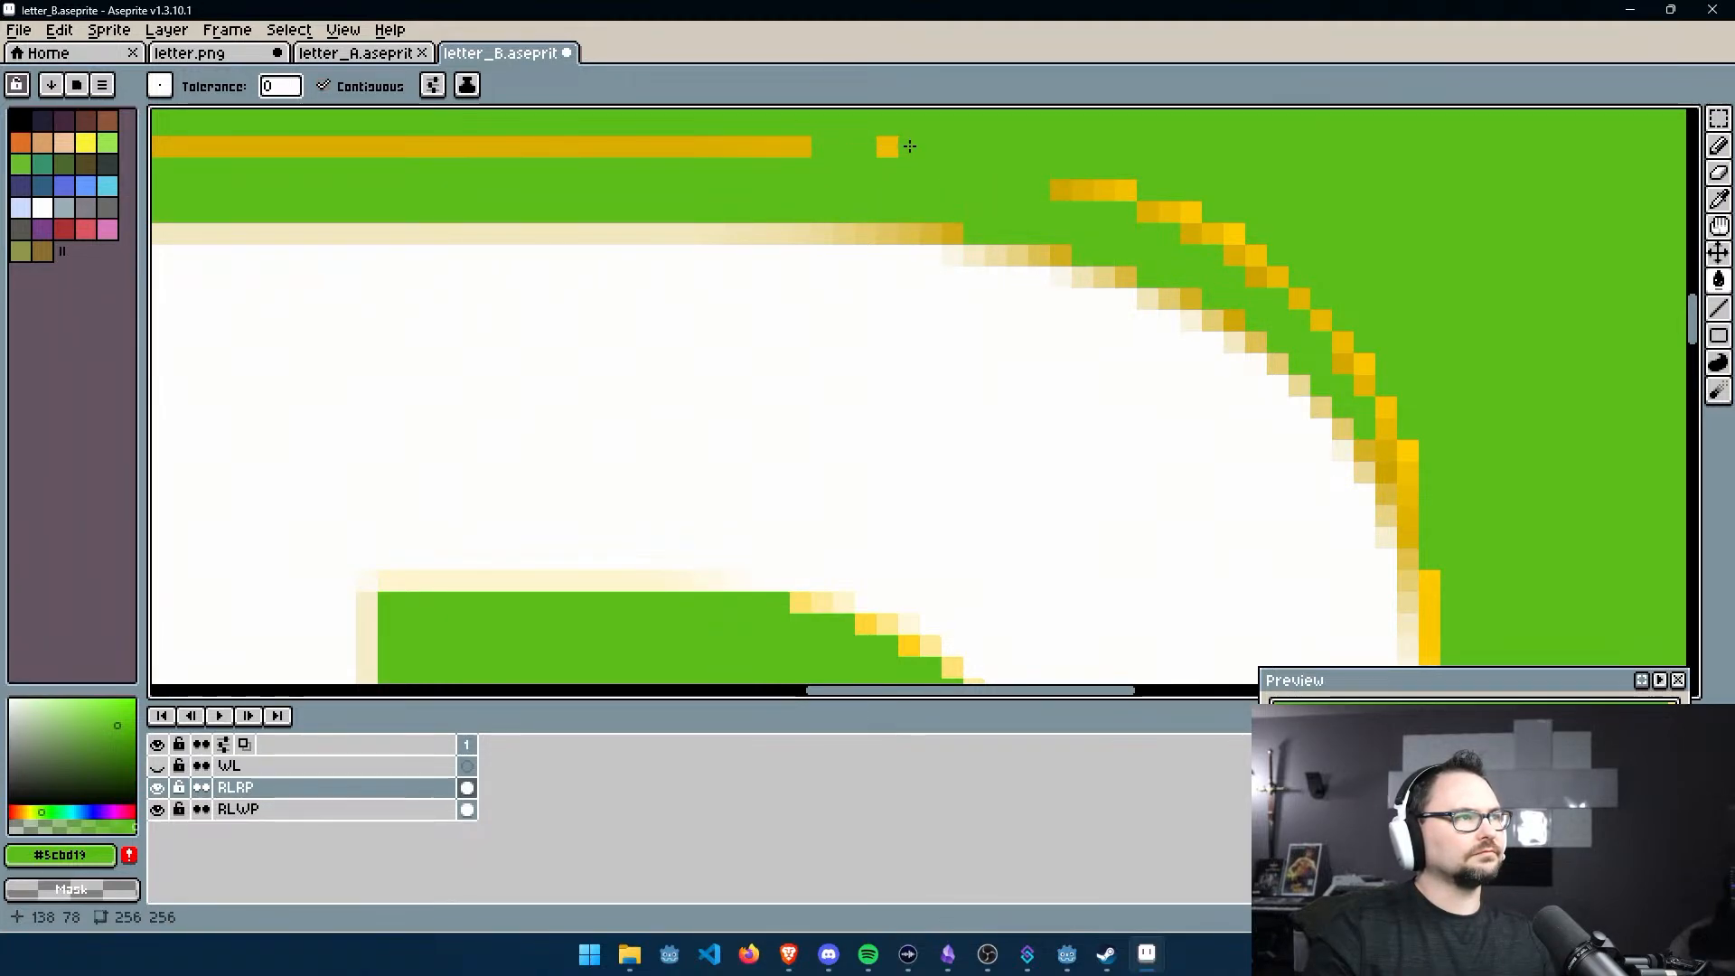
Fill the rest of the straight gold line above the B's top edge with green
click(802, 152)
click(606, 148)
click(584, 148)
click(649, 149)
click(759, 151)
click(695, 147)
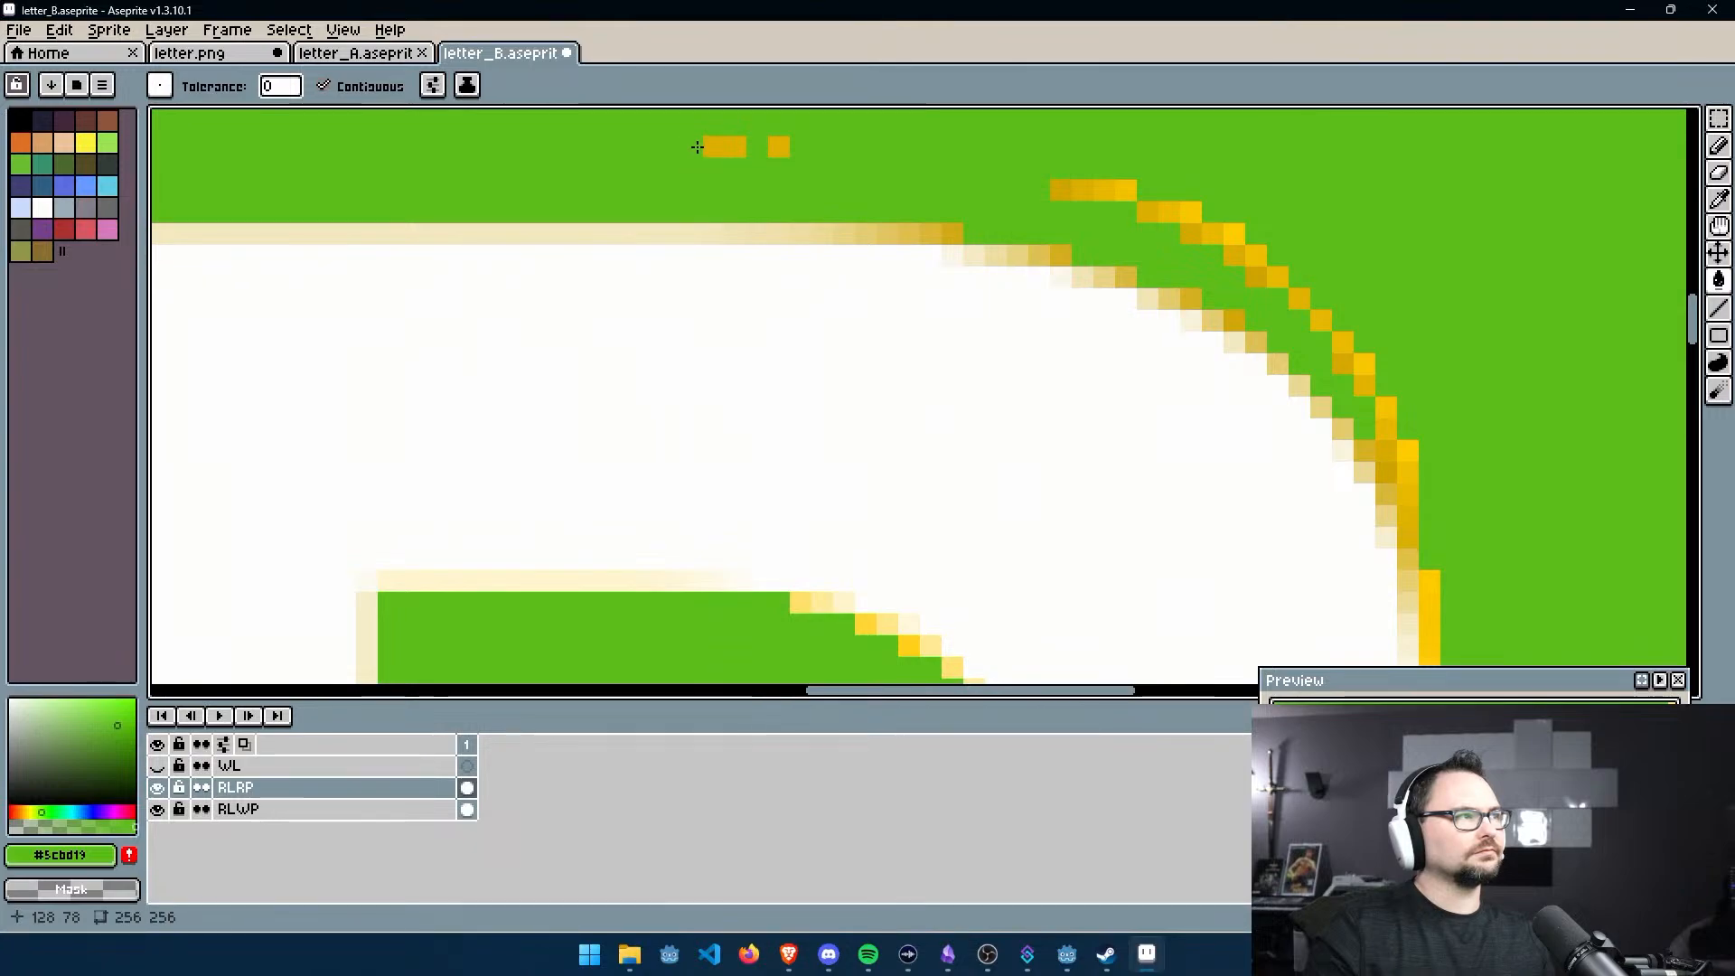
click(714, 147)
Fill the gold outline pixels around the outer curve of the B's upper bowl with green
click(1084, 187)
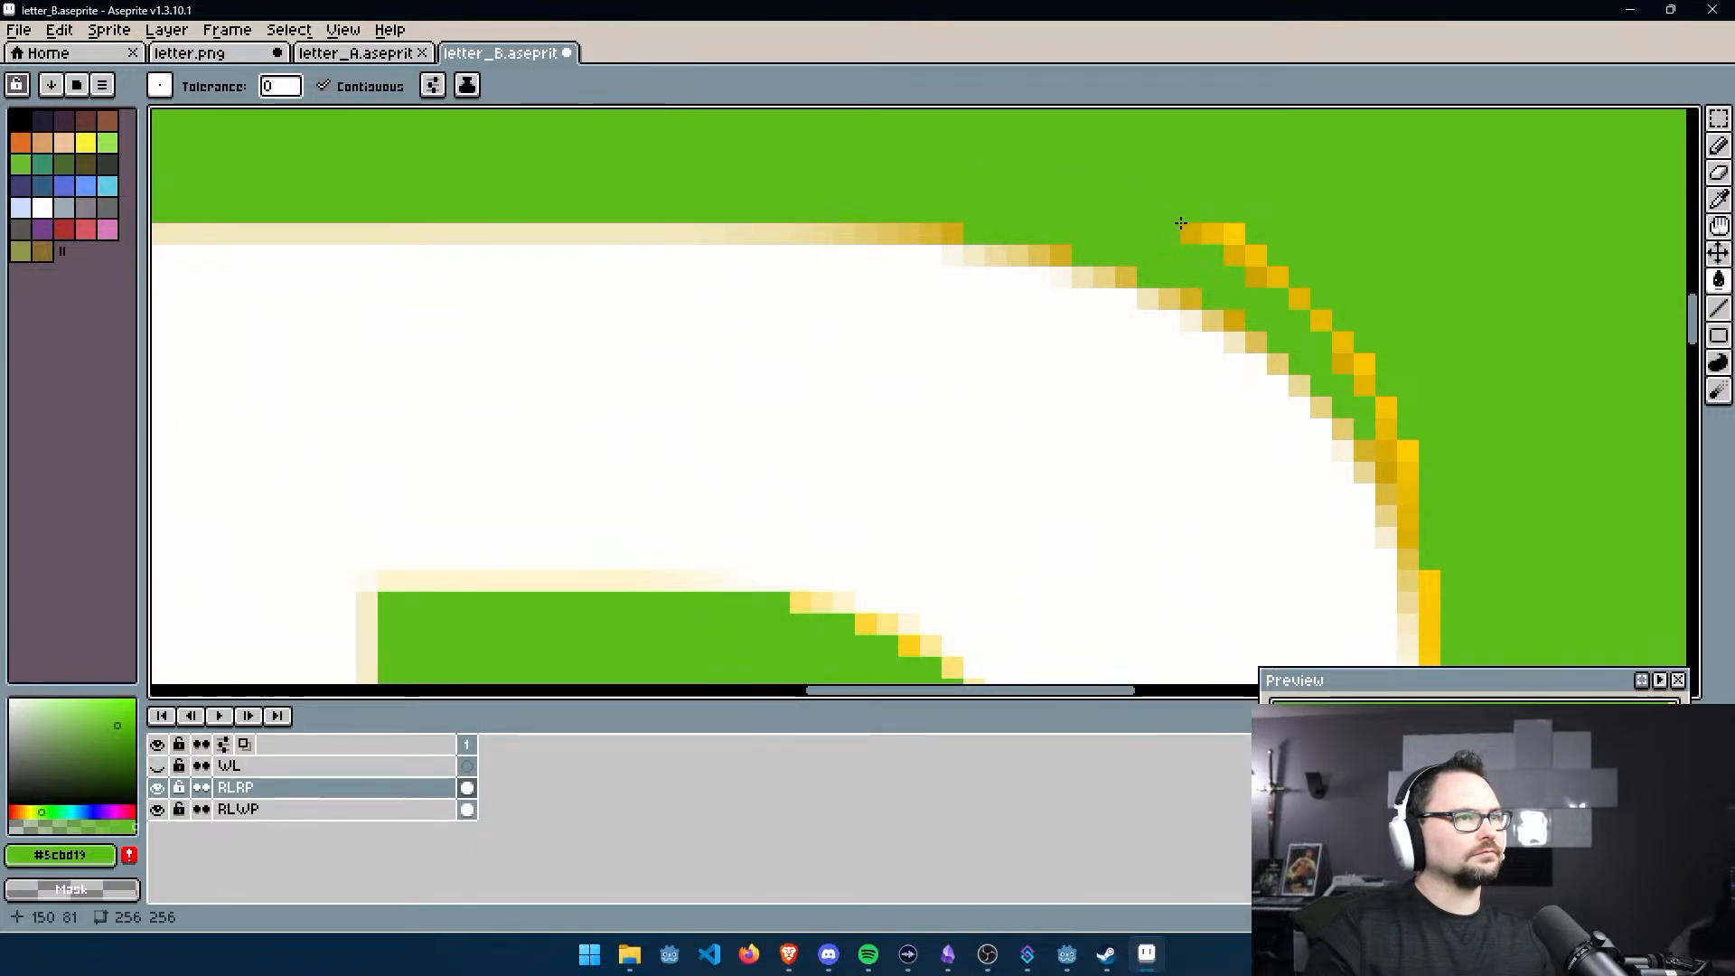
click(1276, 276)
click(1298, 299)
click(1321, 320)
click(1342, 342)
click(1386, 407)
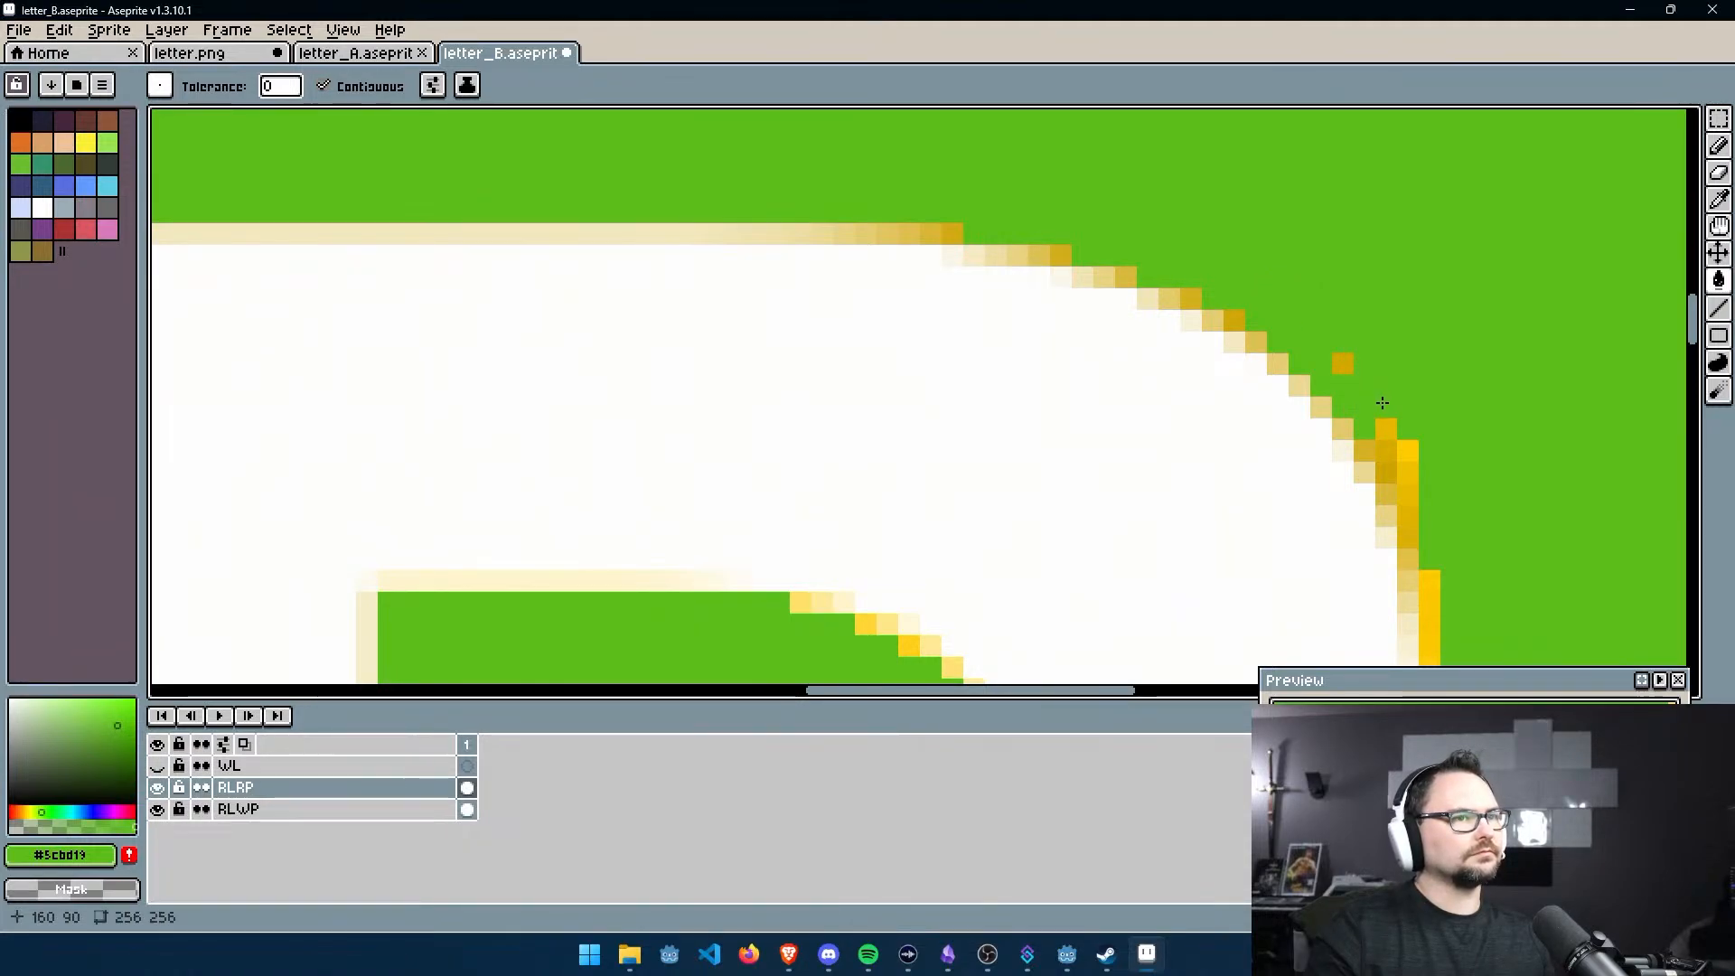
click(1408, 451)
click(1407, 473)
click(1407, 494)
Fill the yellow strip along the right edge of the B's upper bowl with green
middle_drag(1387, 411, 1219, 290)
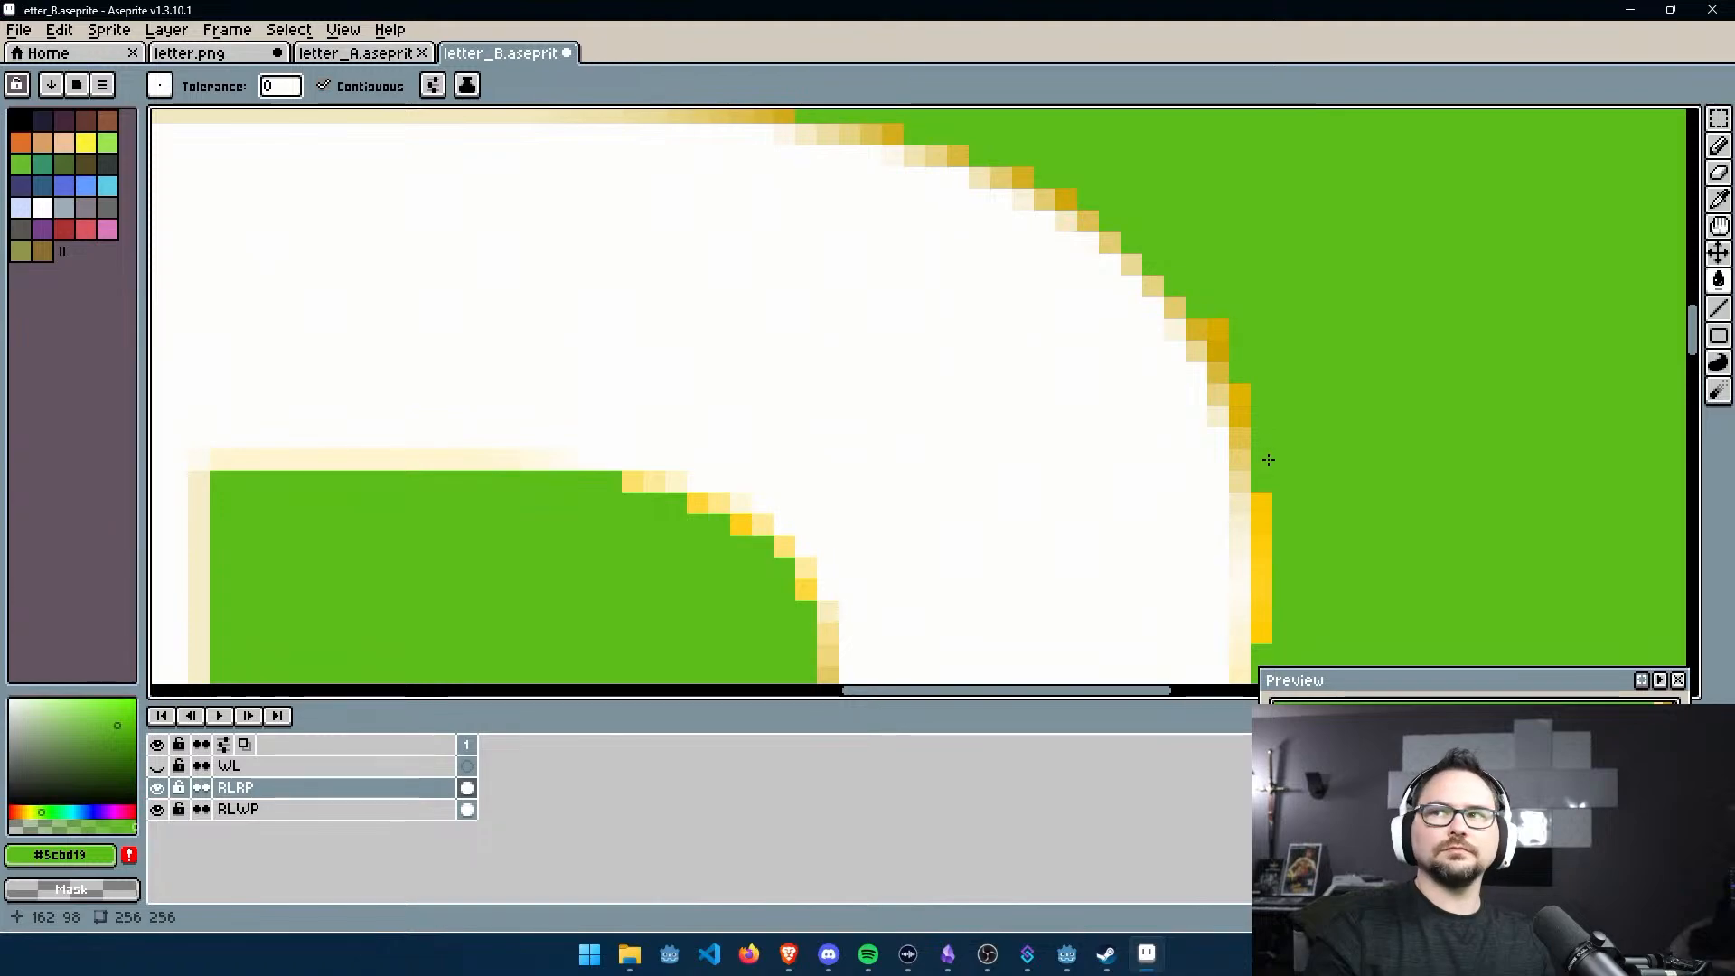
click(1263, 542)
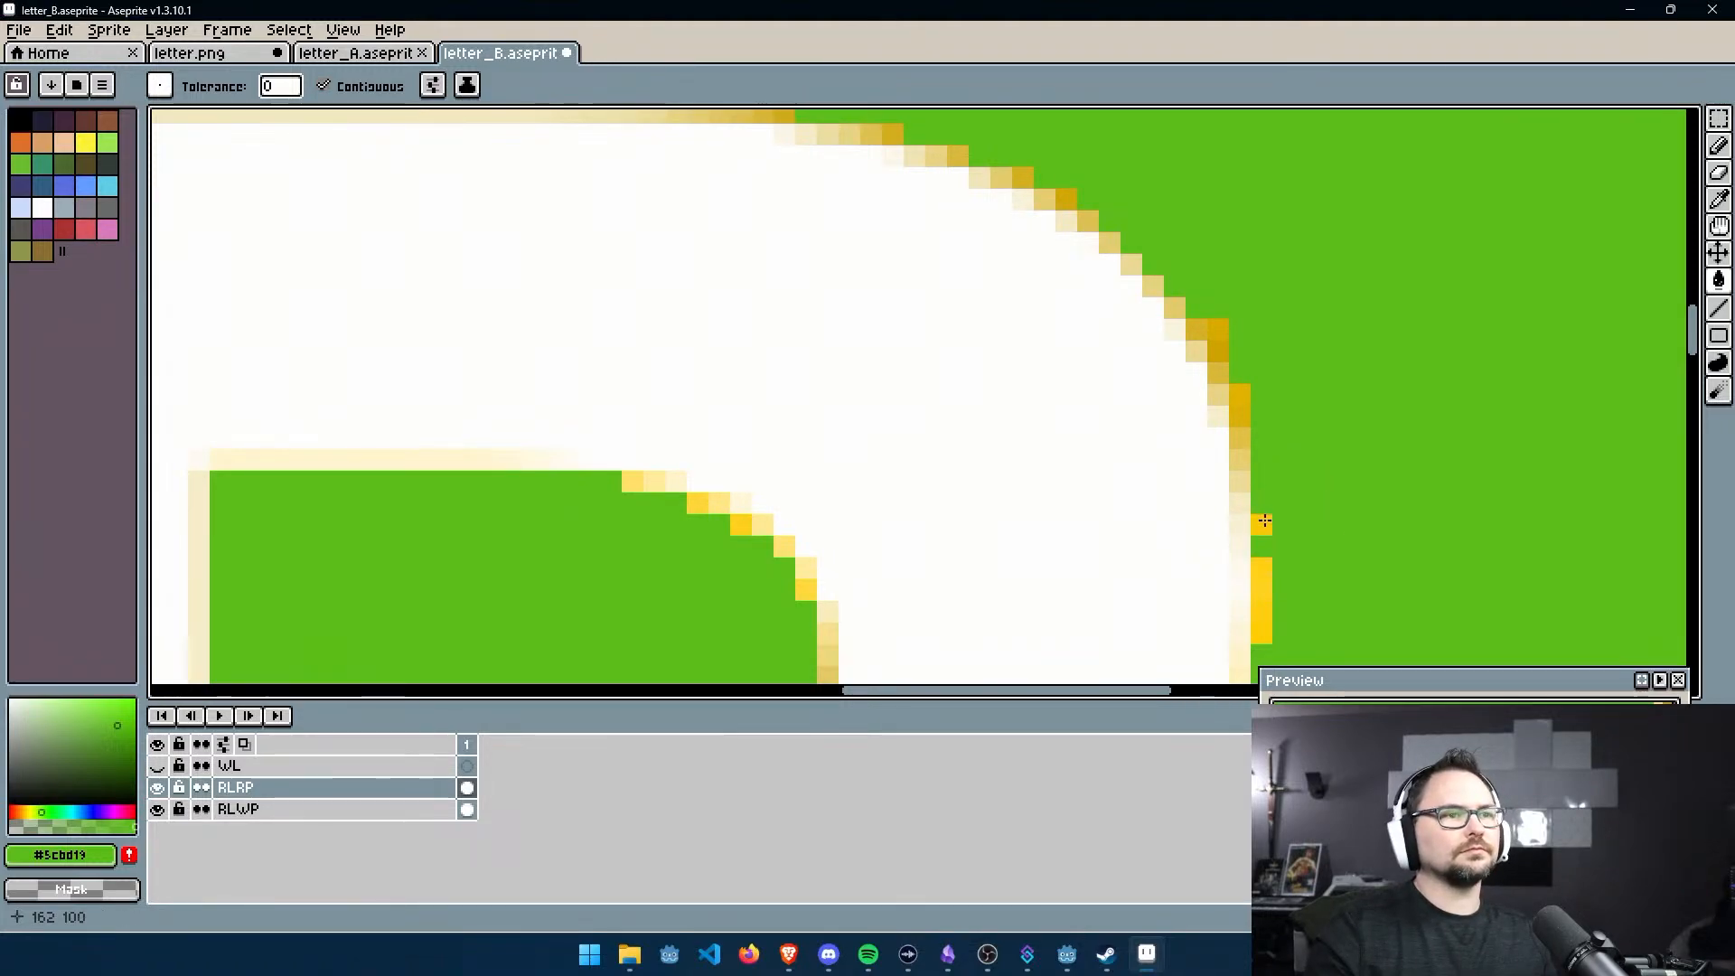
click(1262, 633)
click(1261, 590)
click(1262, 568)
Fill the gold pixels in the notch between the B's two bowls with green
middle_drag(1258, 525, 1007, 154)
scroll(959, 452, down, 2)
scroll(759, 542, up, 2)
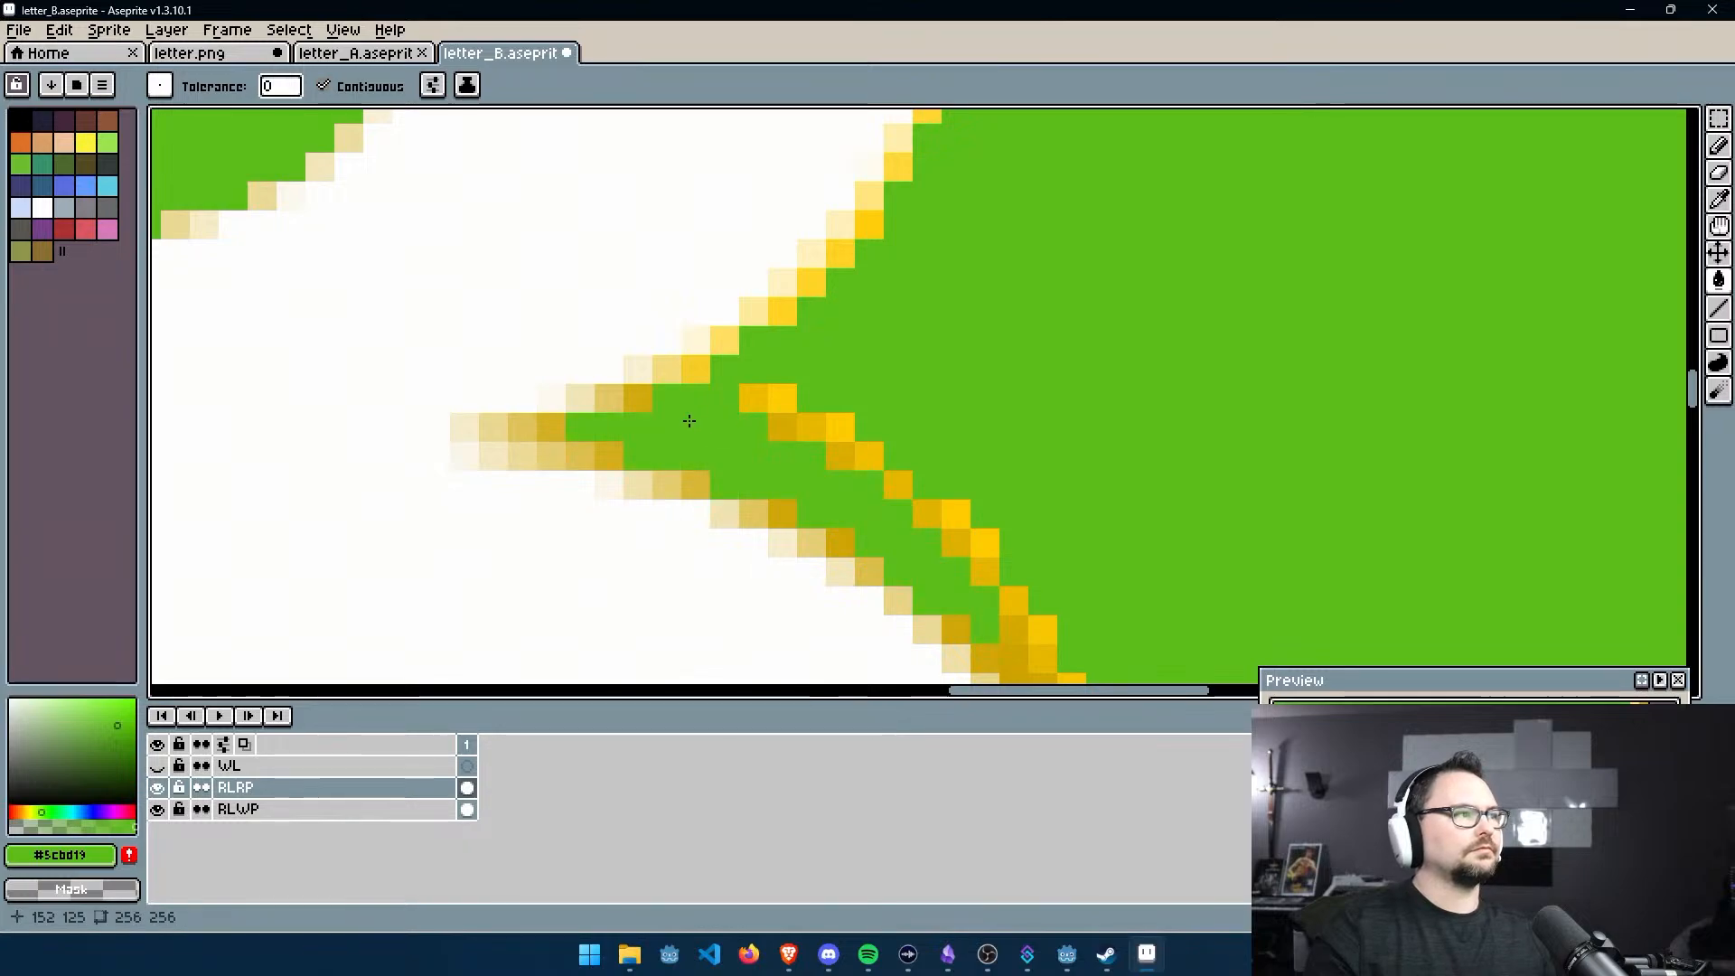
click(792, 439)
click(783, 400)
click(812, 429)
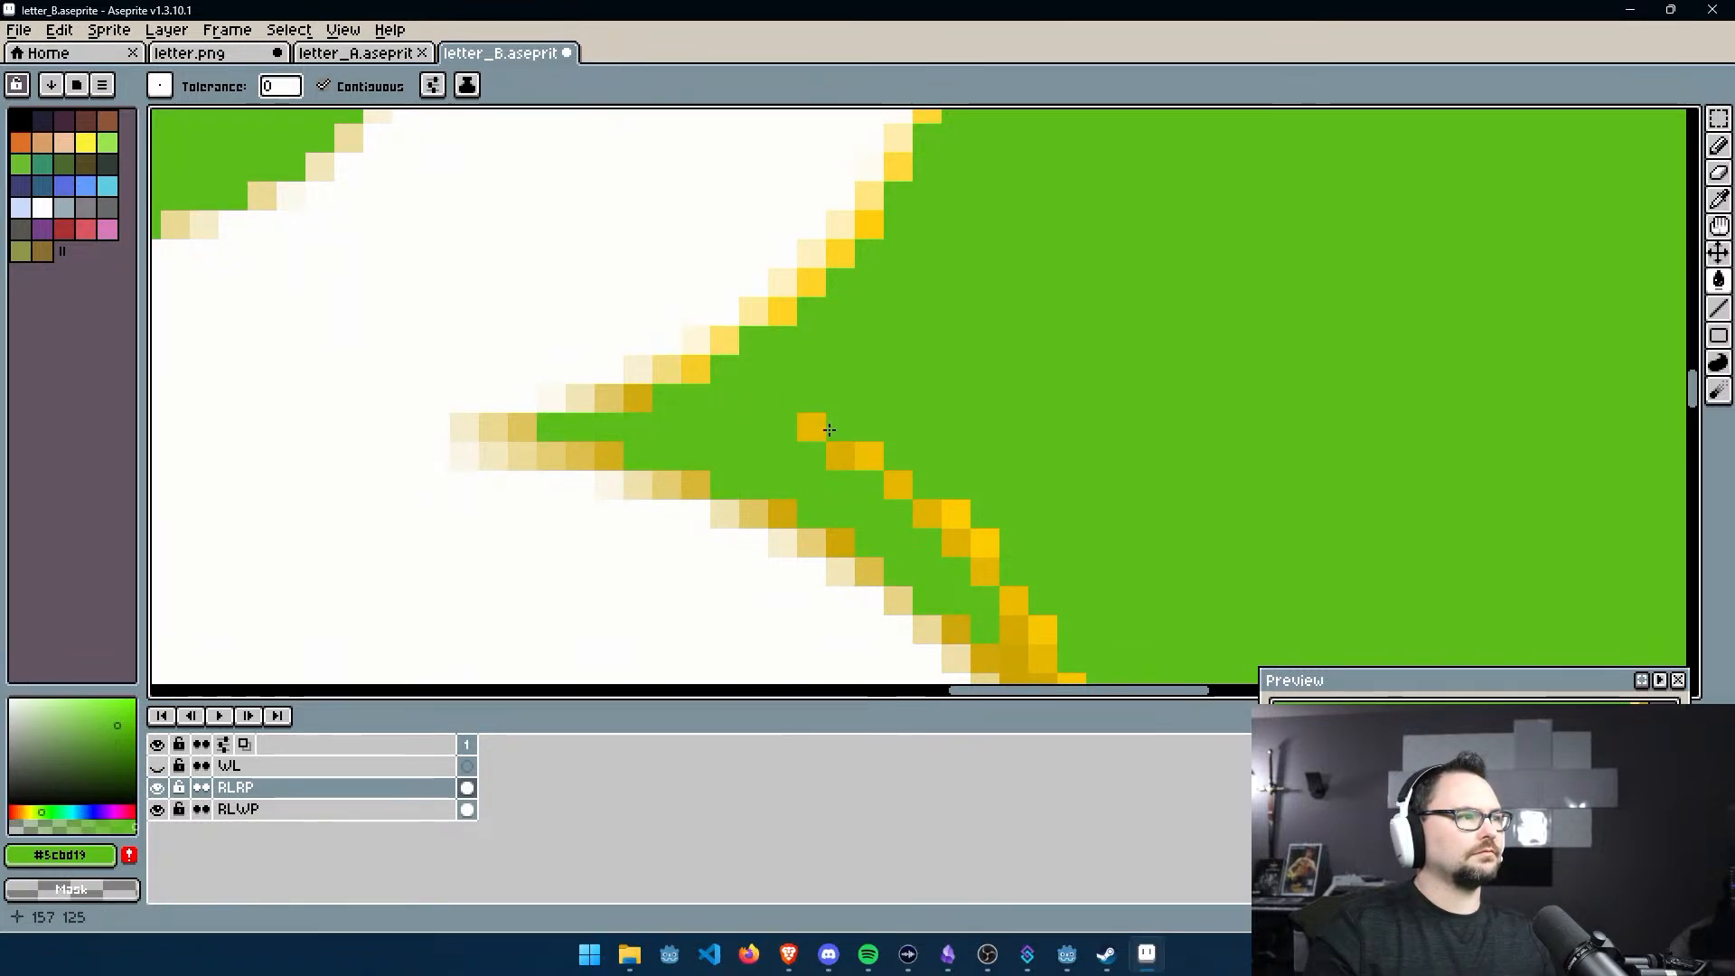
click(832, 457)
click(870, 457)
Fill the gold shadow and outline pixels down the upper-right curve of the B's lower bowl with green
click(898, 485)
click(931, 511)
click(950, 515)
click(979, 548)
click(981, 568)
click(959, 547)
click(962, 623)
middle_drag(976, 592, 886, 469)
click(926, 478)
click(926, 507)
click(955, 536)
click(955, 507)
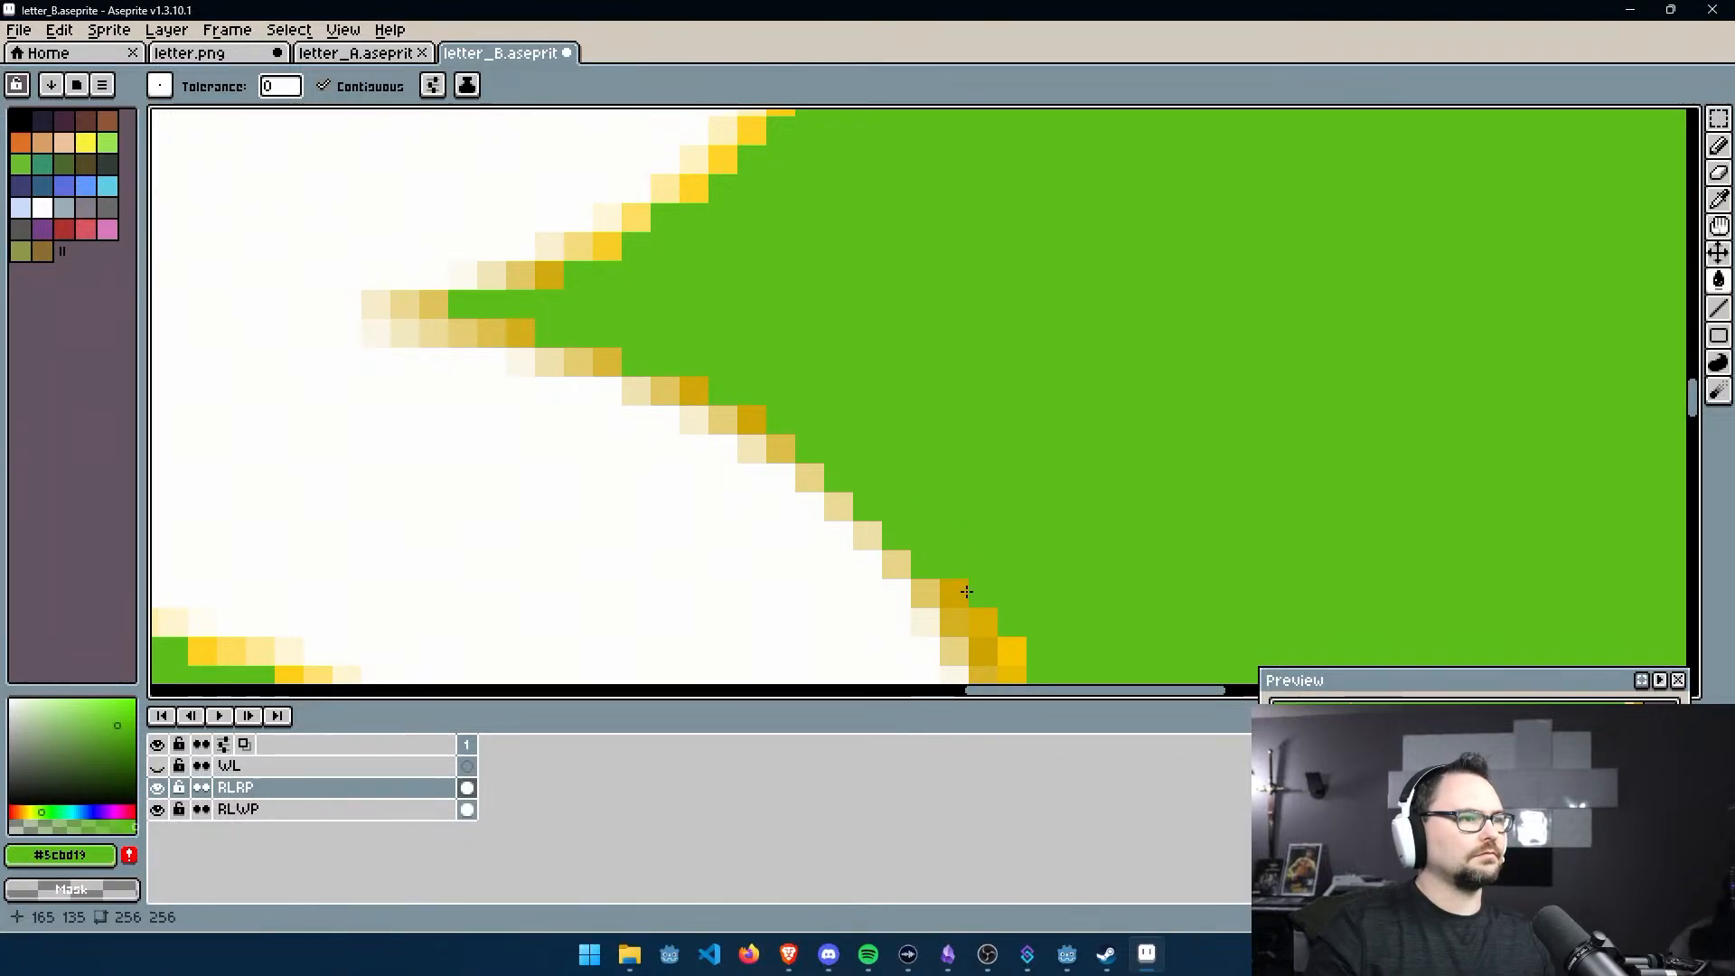
Fill the gold and yellow pixels along the right edge of the B's lower bowl with green
middle_drag(969, 591, 830, 372)
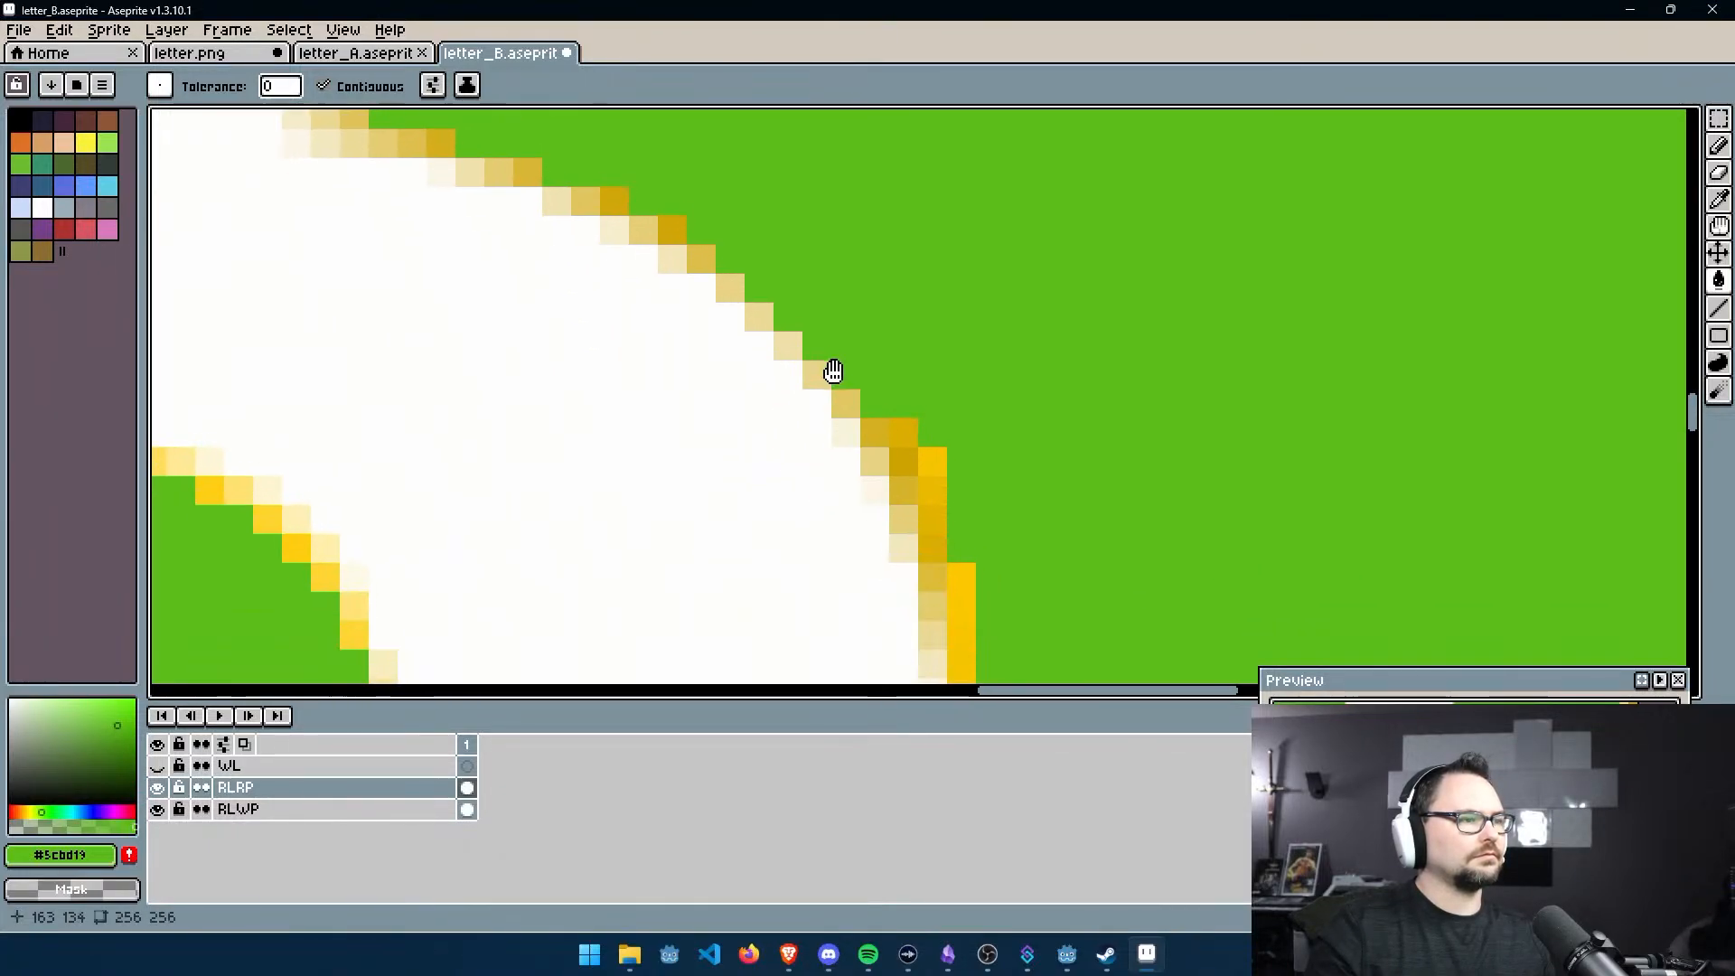
click(904, 481)
click(930, 510)
click(930, 539)
middle_drag(930, 538, 883, 400)
click(883, 397)
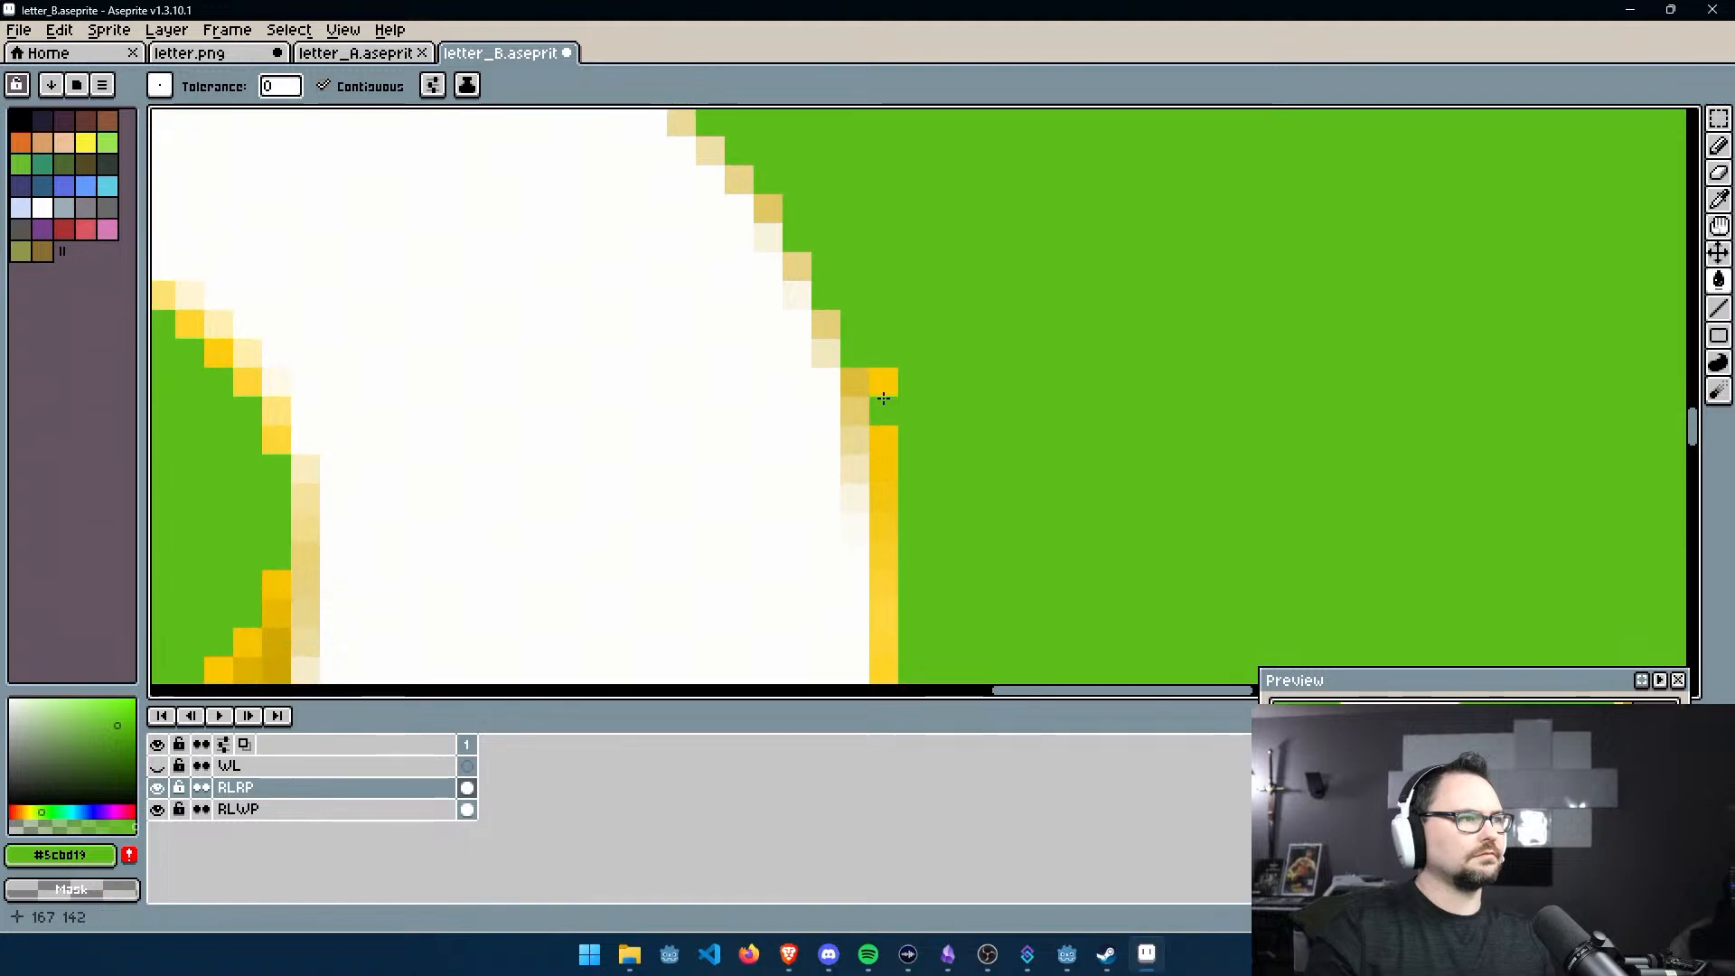
click(892, 472)
scroll(903, 424, down, 3)
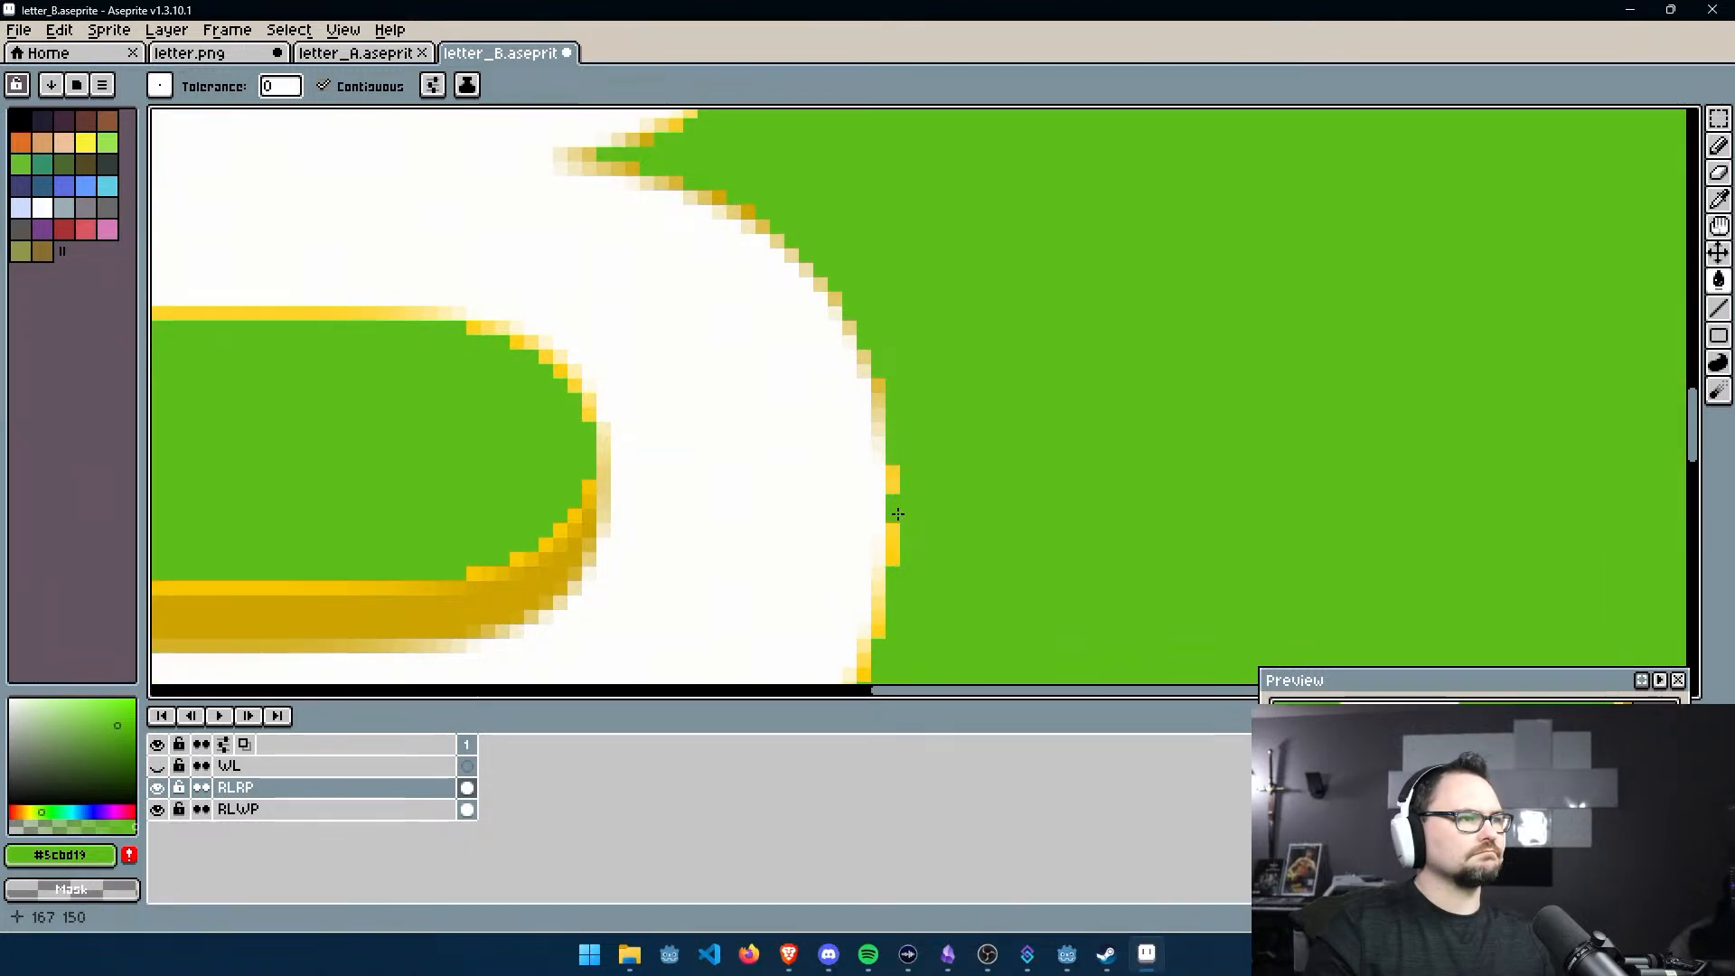
click(894, 553)
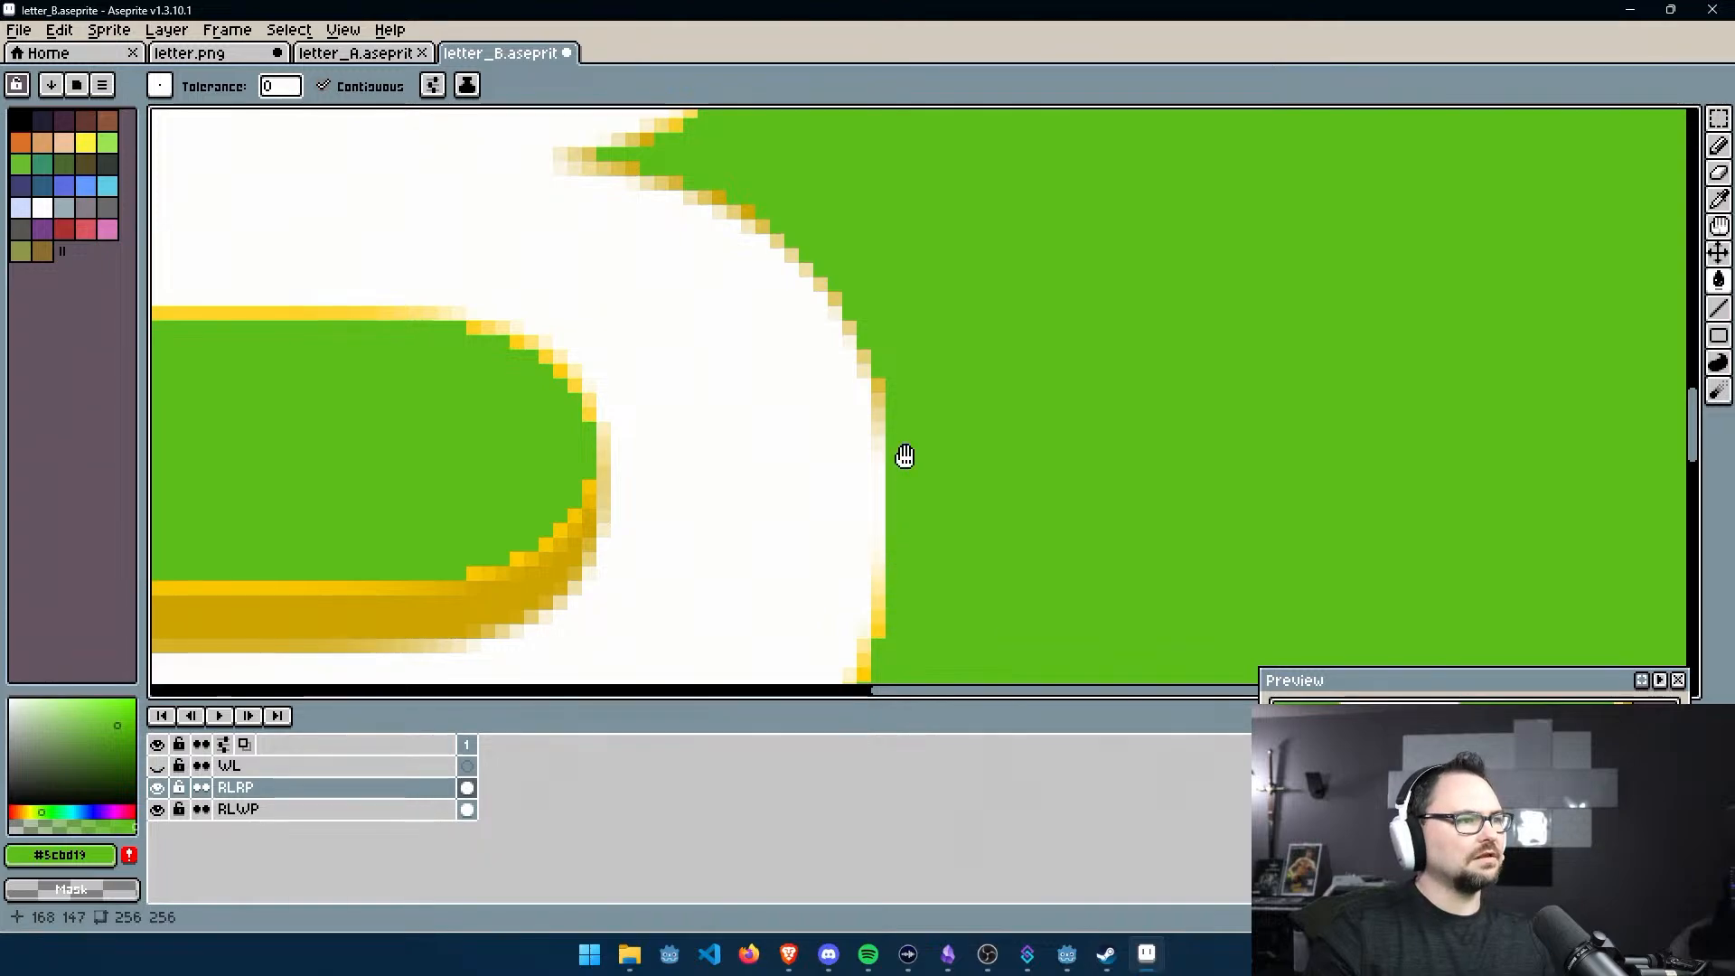
Fill the yellow edge pixels down the lower-right outer curve of the B's lower bowl with green
scroll(912, 474, up, 3)
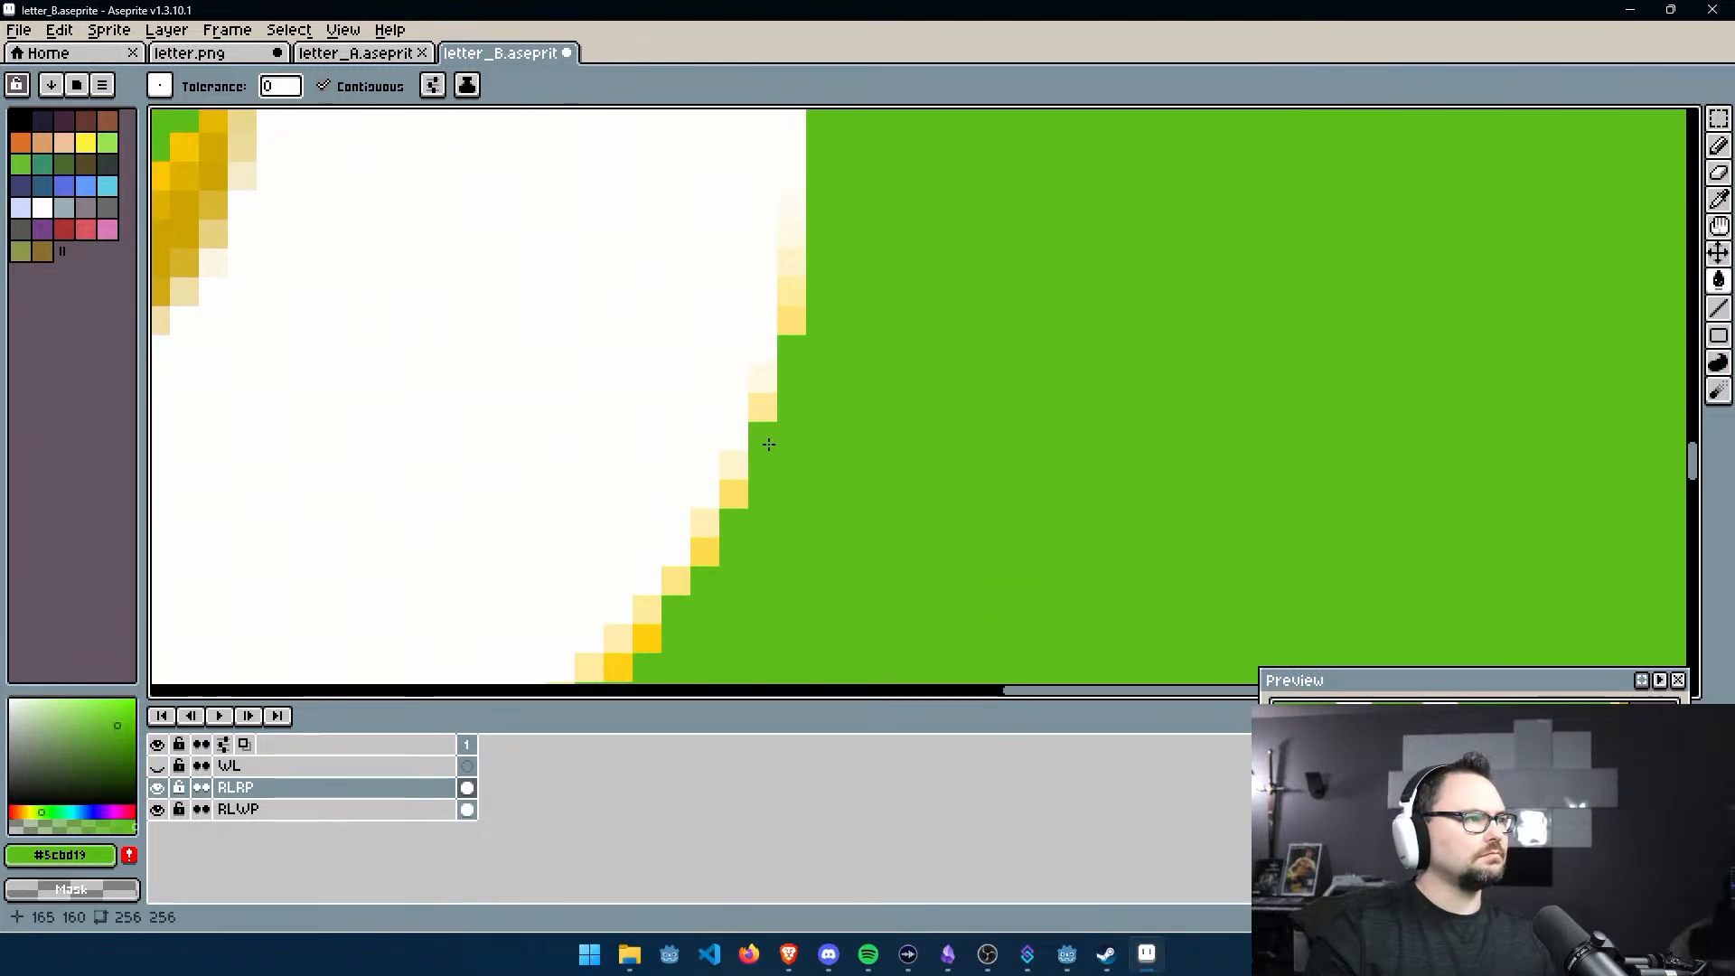
click(769, 447)
middle_drag(769, 447, 825, 371)
click(793, 372)
click(670, 539)
middle_drag(689, 515, 777, 372)
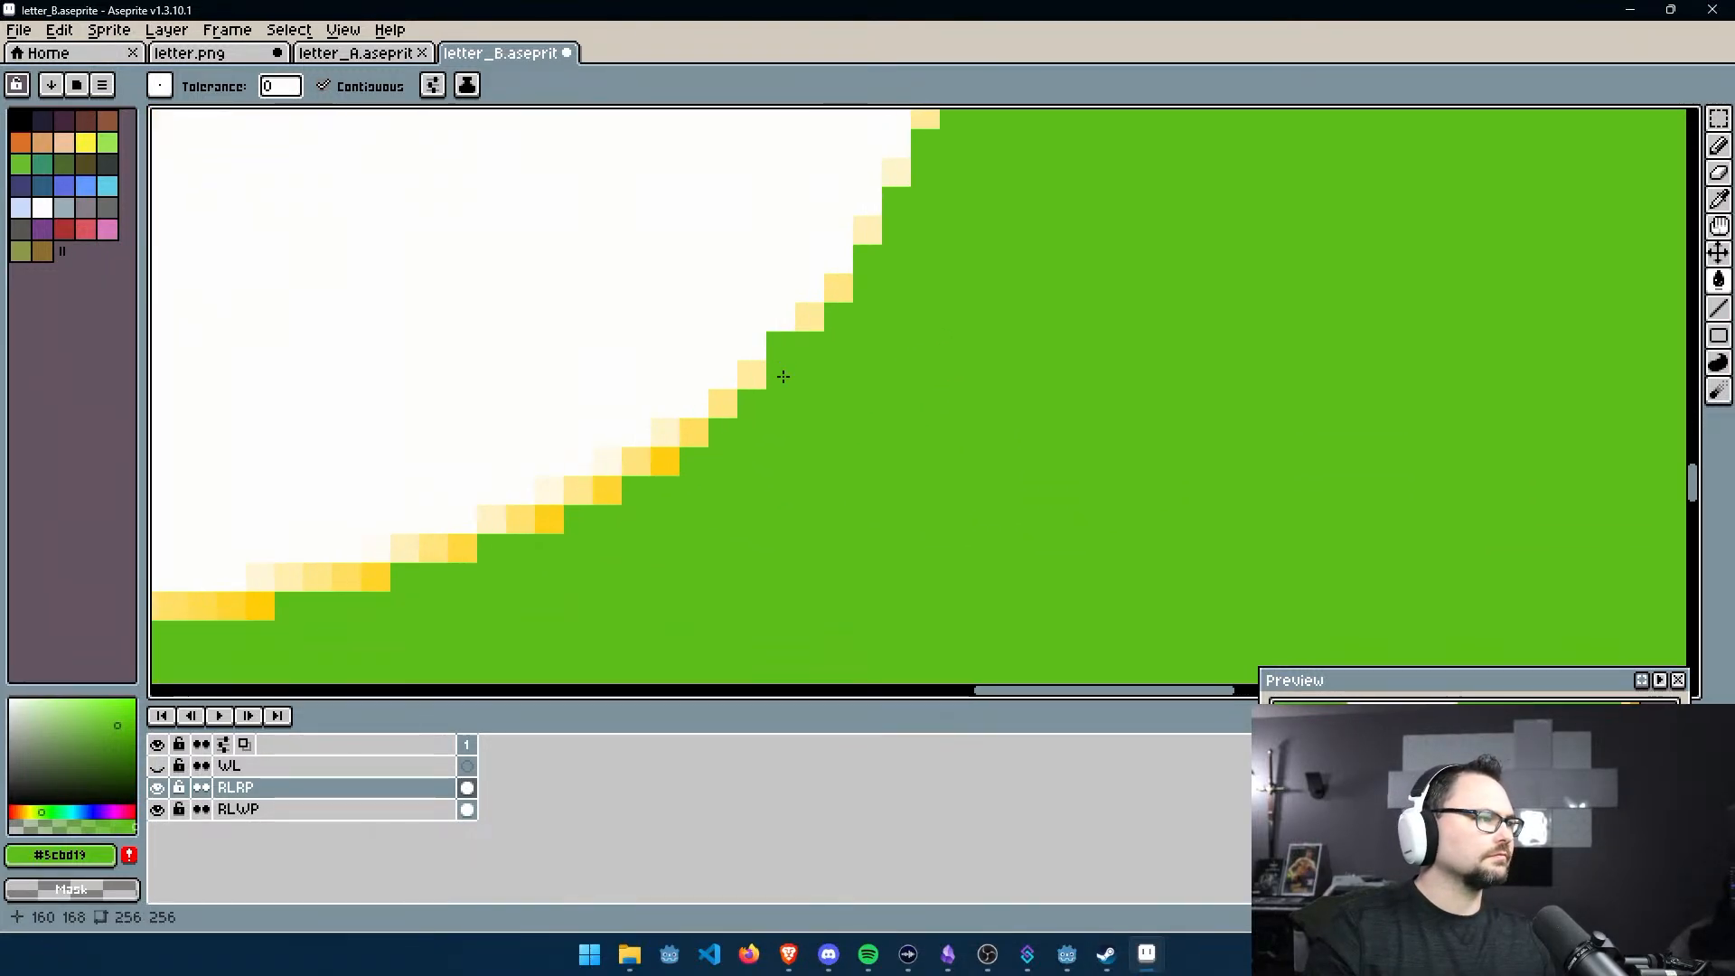
middle_drag(613, 487, 768, 398)
click(702, 426)
click(673, 425)
click(611, 452)
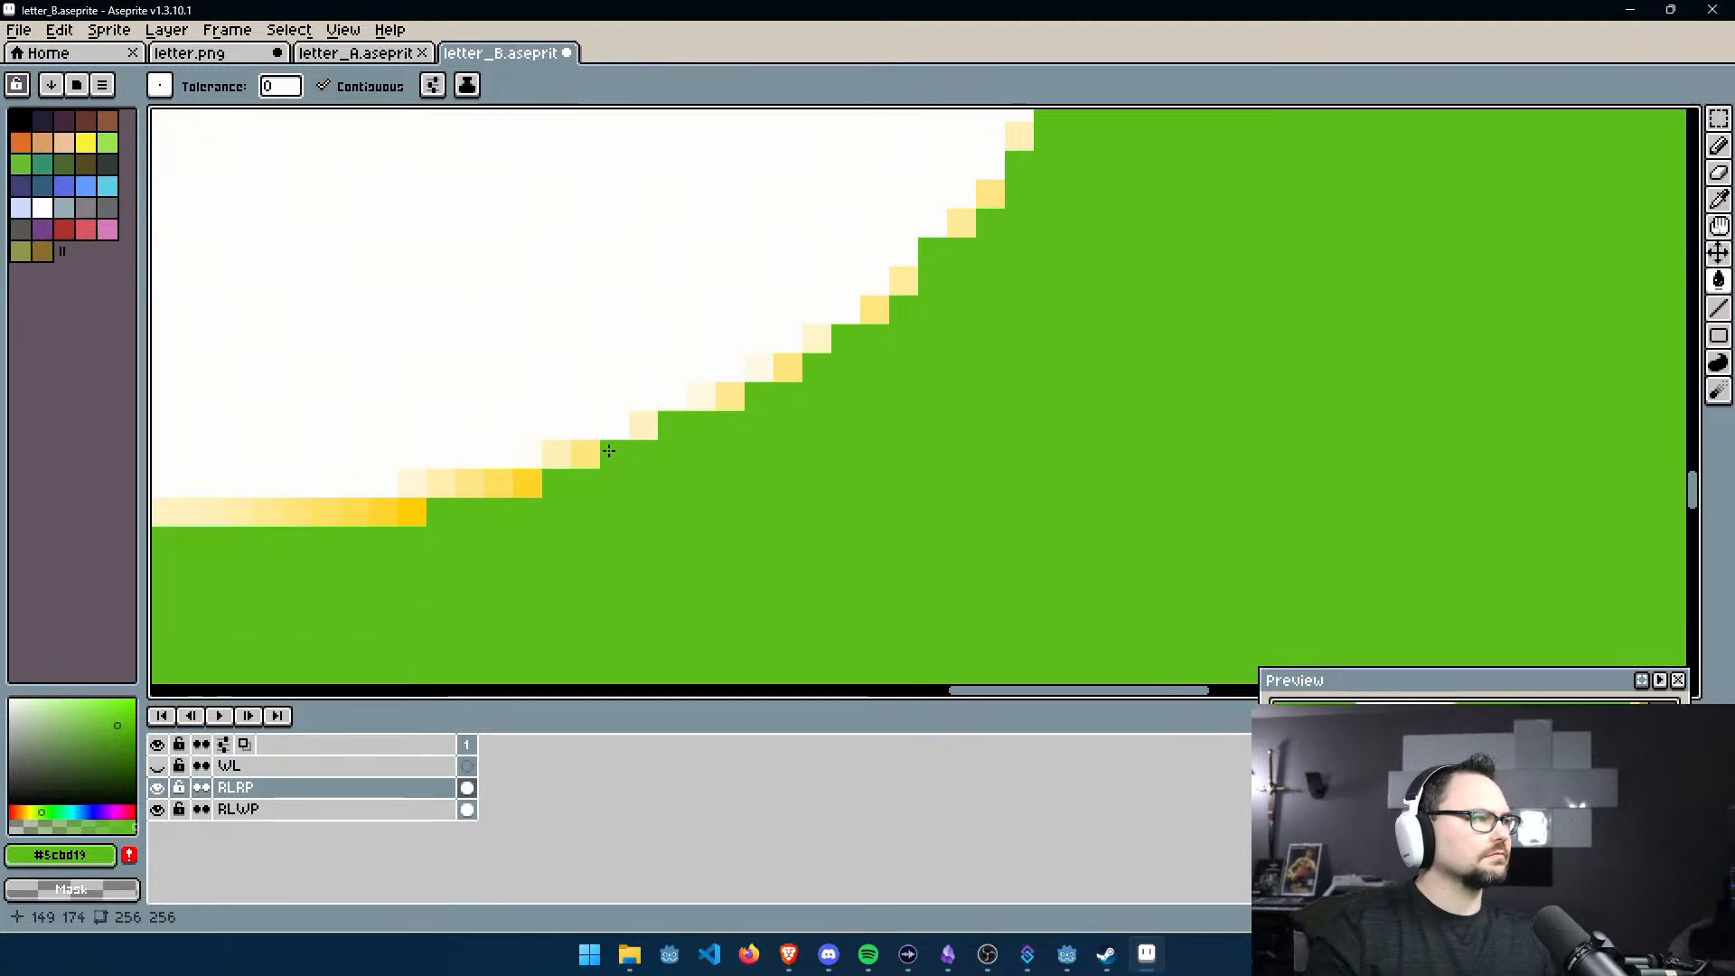
Fill the yellow pixels where the lower bowl's outer curve flattens into the B's bottom edge with green
middle_drag(579, 456, 800, 333)
click(680, 390)
click(649, 388)
click(546, 424)
click(466, 415)
click(524, 415)
click(581, 415)
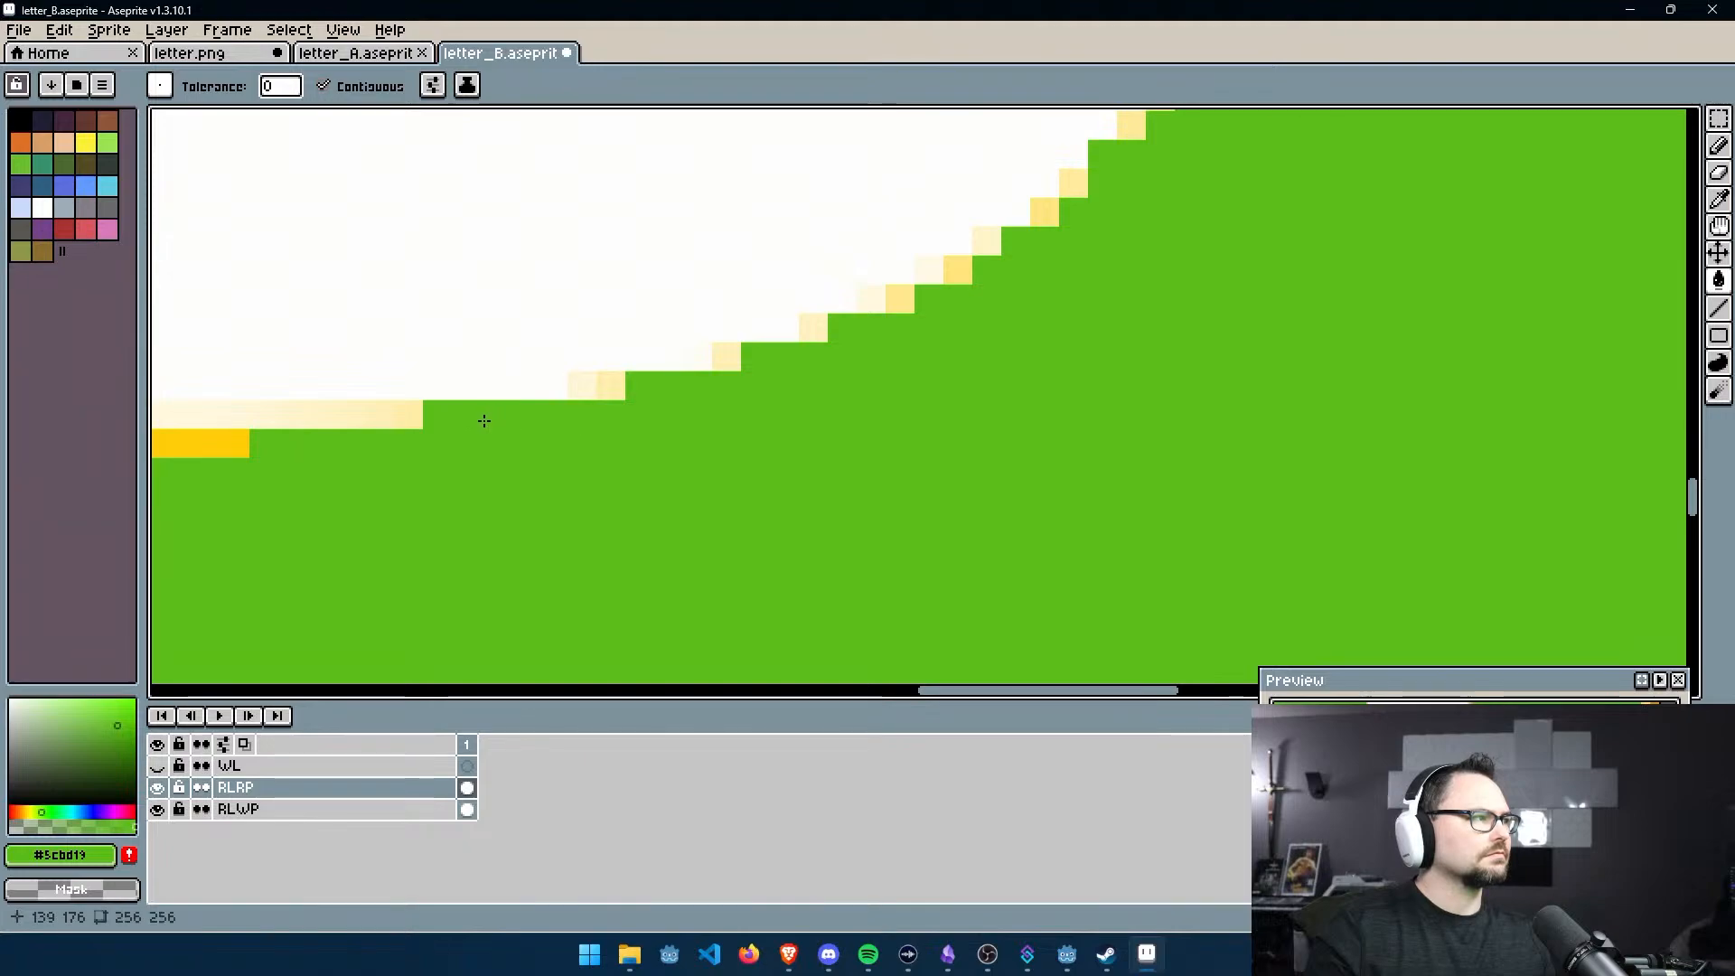
Fill the remaining bright yellow strip along the B's bottom outer edge with green
middle_drag(484, 422, 600, 407)
click(507, 403)
click(580, 409)
scroll(759, 404, down, 3)
middle_drag(760, 404, 886, 440)
scroll(702, 433, up, 3)
click(519, 481)
Fill the gold shadow and the straight yellow line at the bottom of the B's lower counter with green
middle_drag(1278, 240, 881, 475)
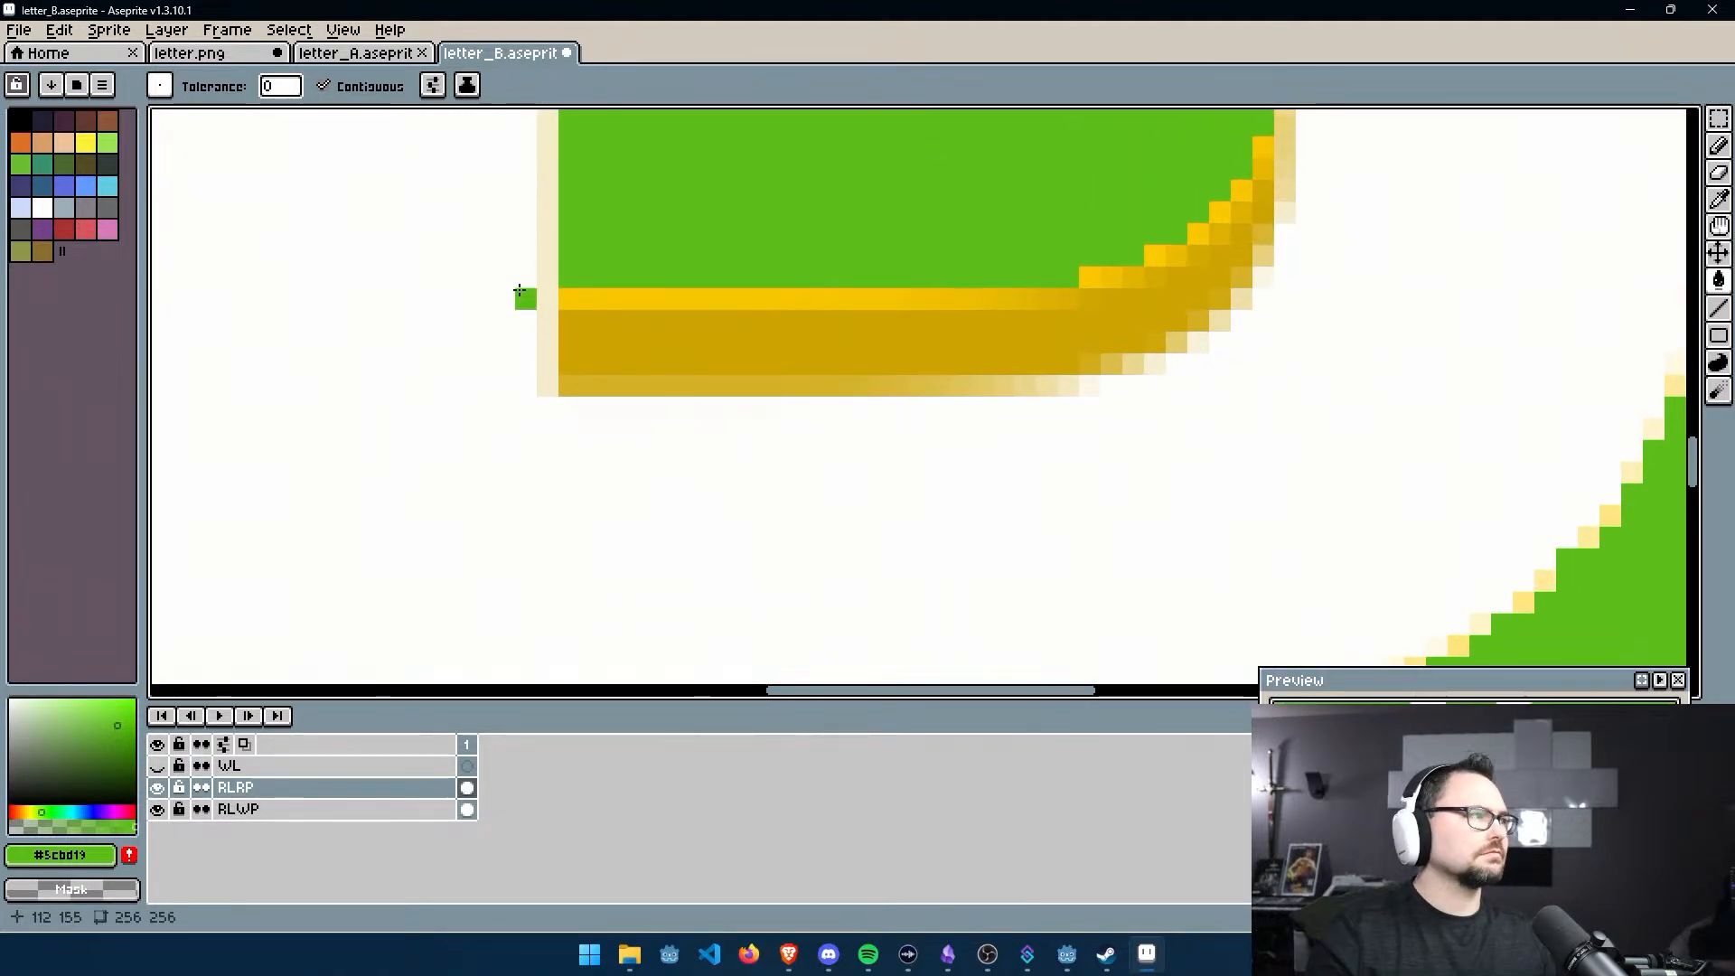
scroll(516, 295, up, 1)
scroll(669, 326, down, 4)
scroll(772, 312, up, 2)
click(612, 325)
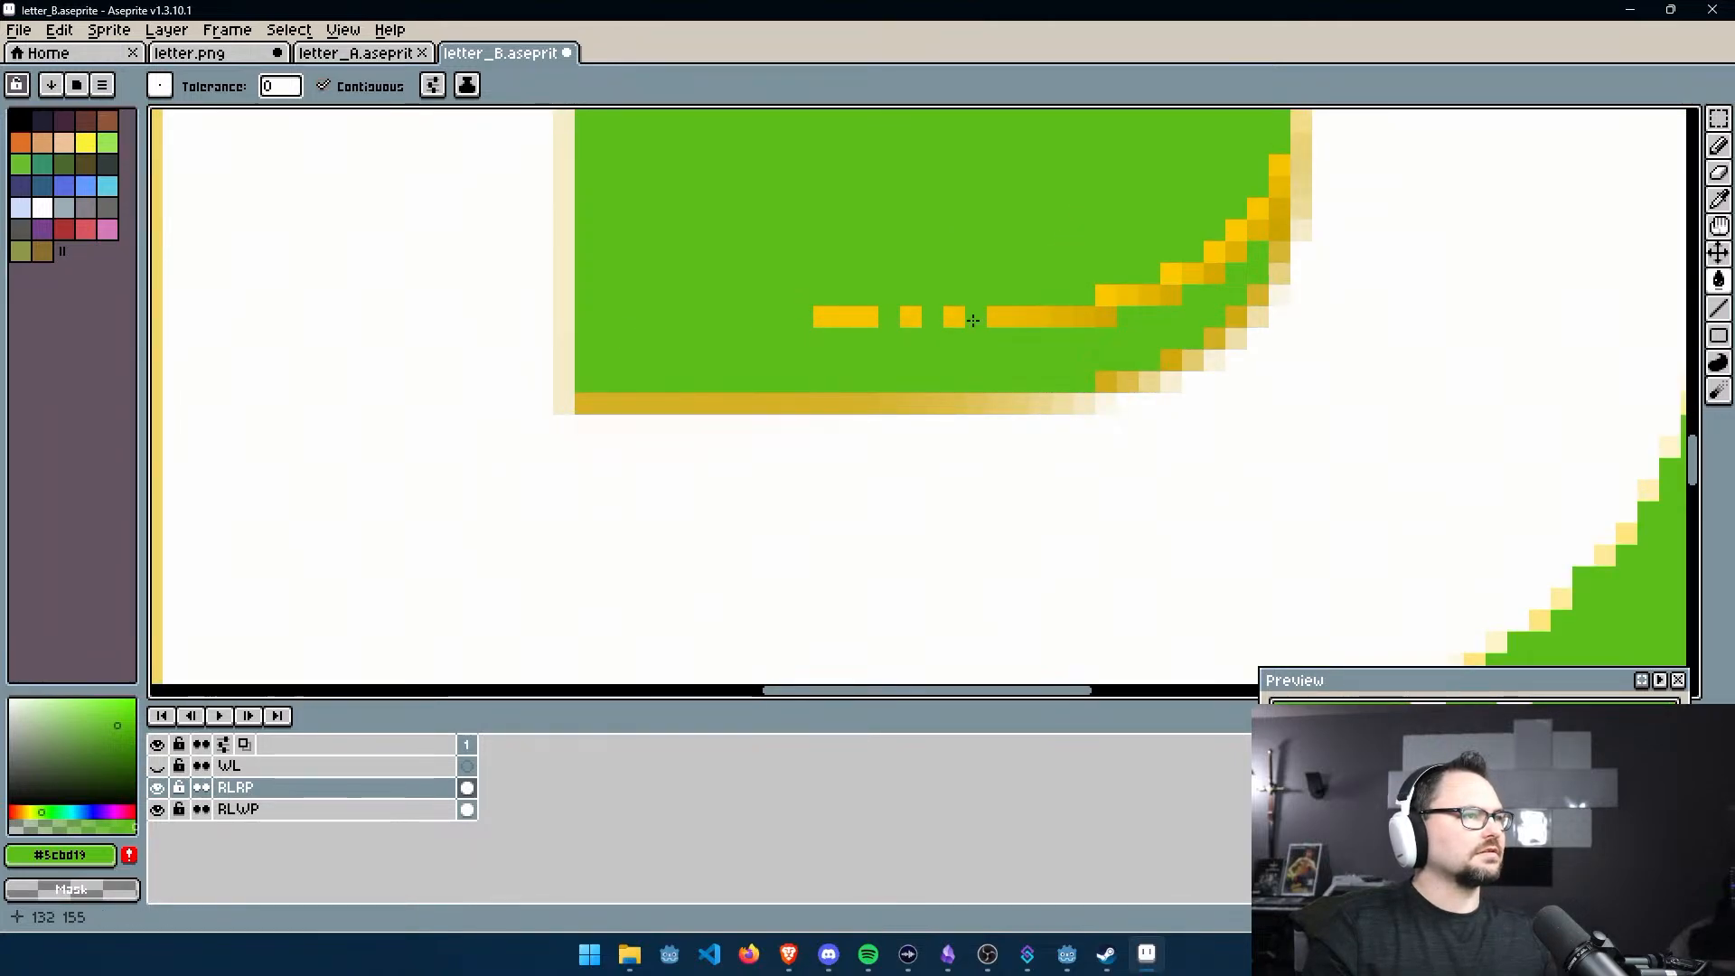
click(868, 317)
click(1015, 315)
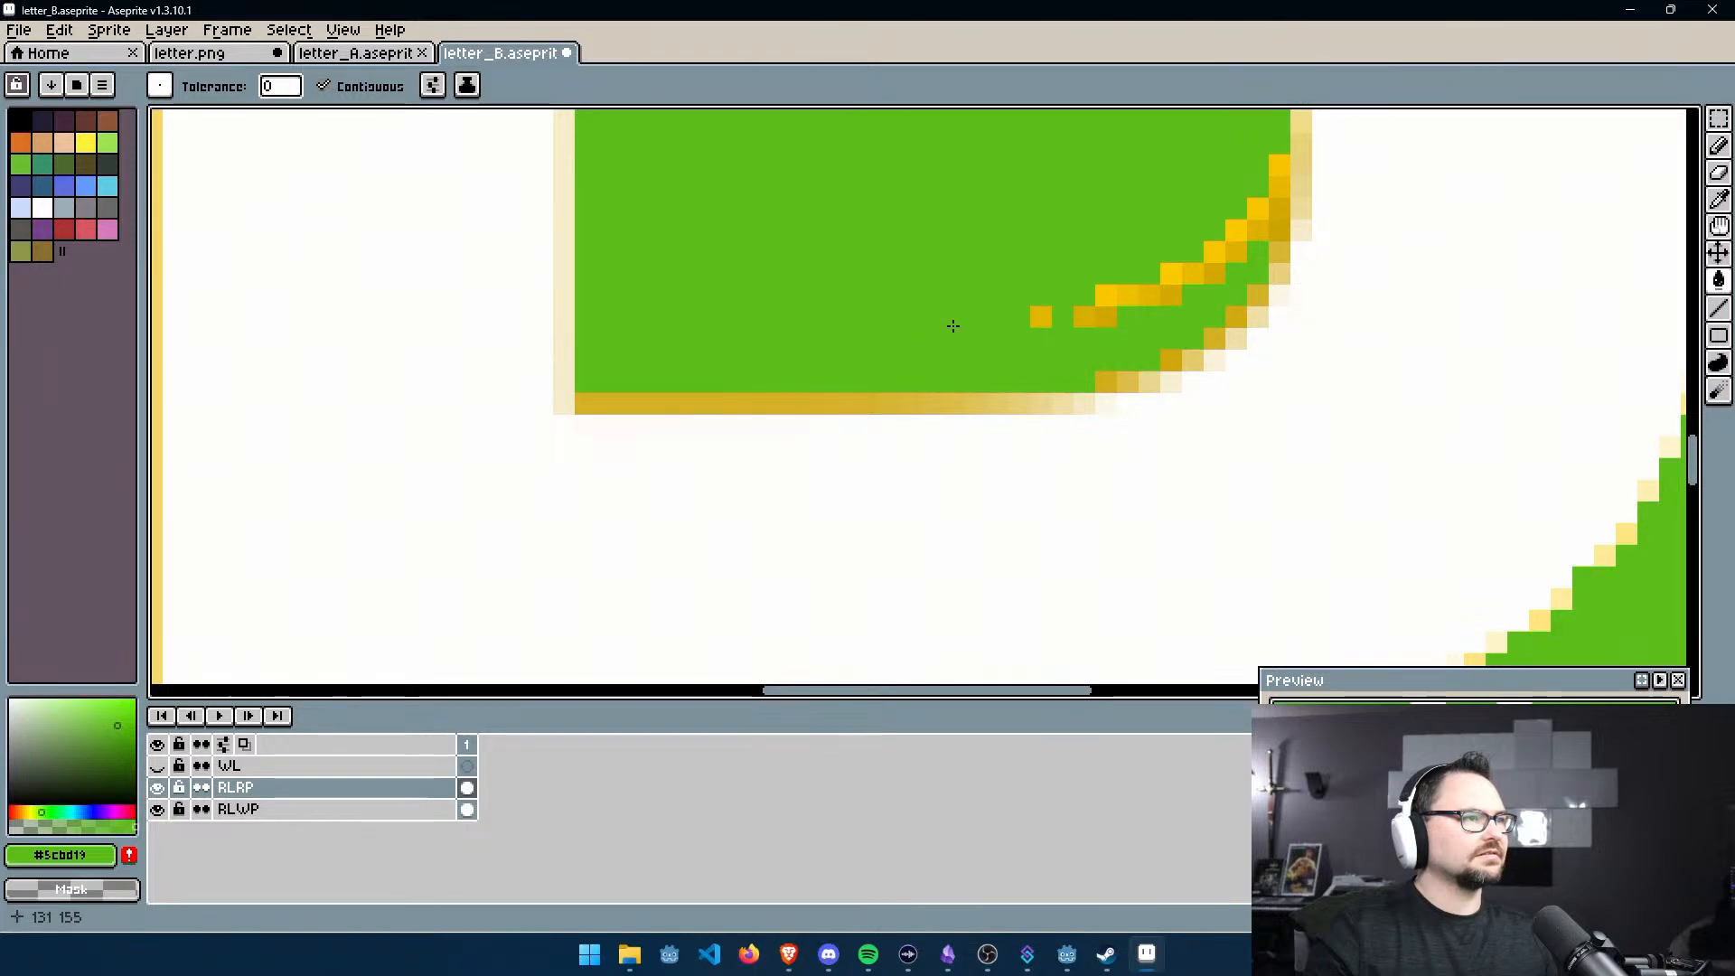
click(1041, 317)
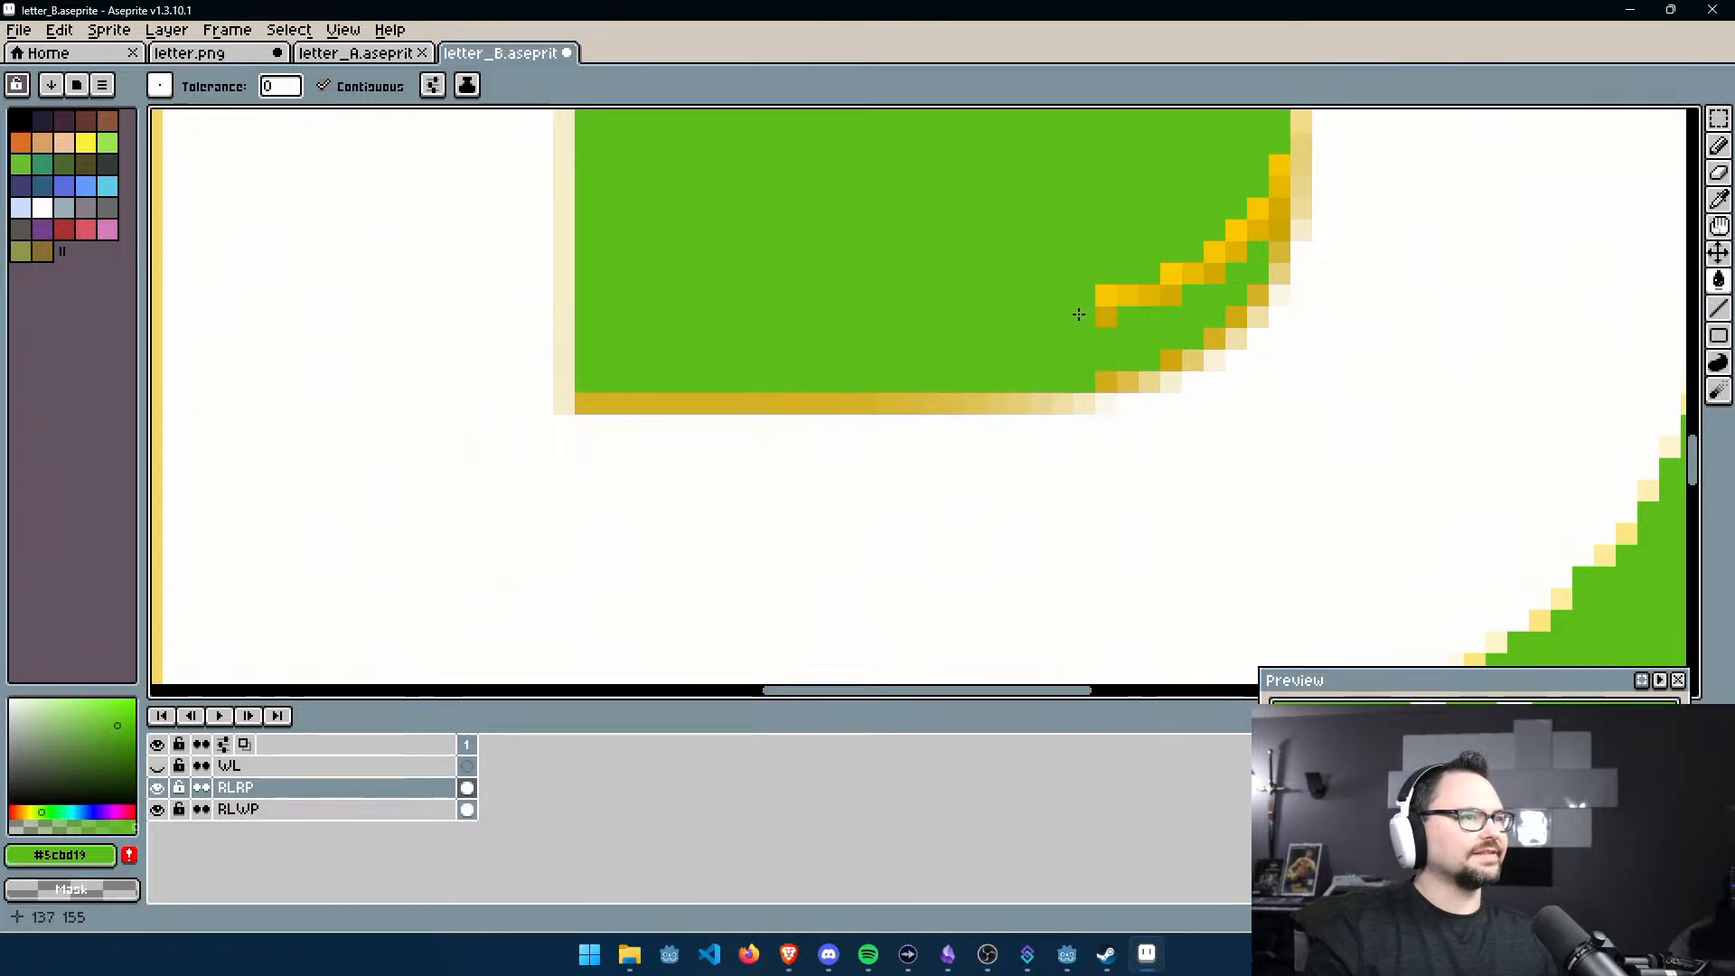
Fill the yellow and gold pixels inside the lower-right curve of the B's lower counter with green
click(1172, 275)
click(1191, 275)
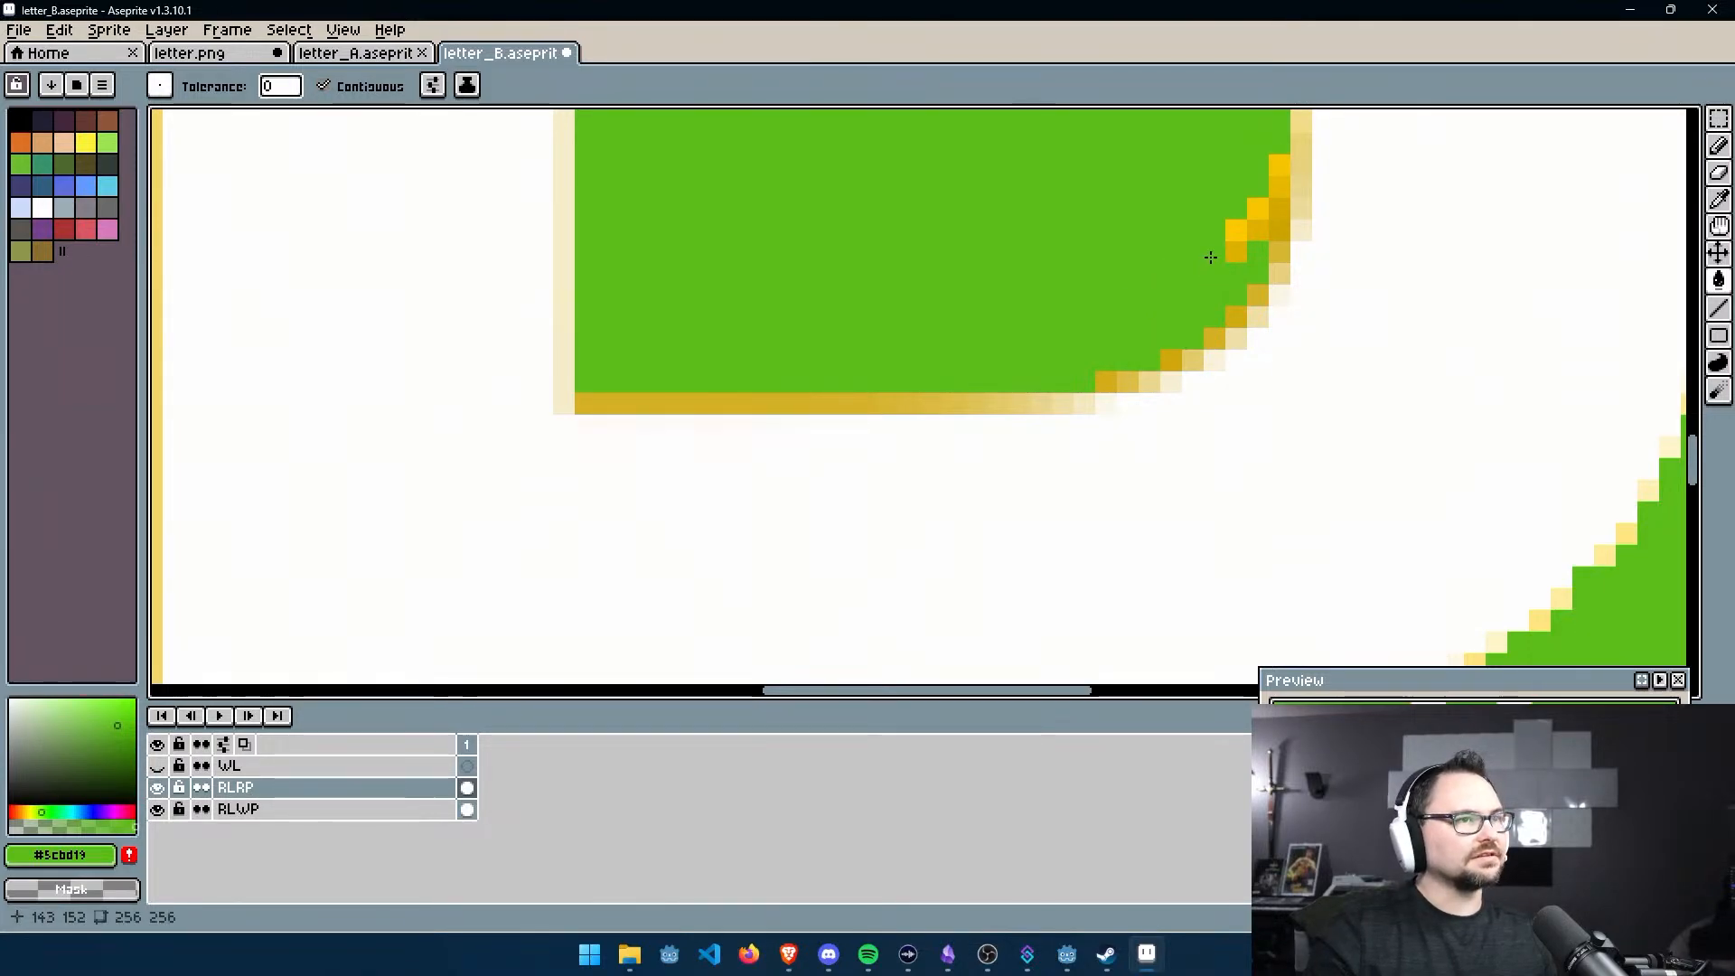
click(1258, 213)
middle_drag(1283, 190, 1061, 284)
click(1062, 283)
click(1059, 261)
click(1061, 308)
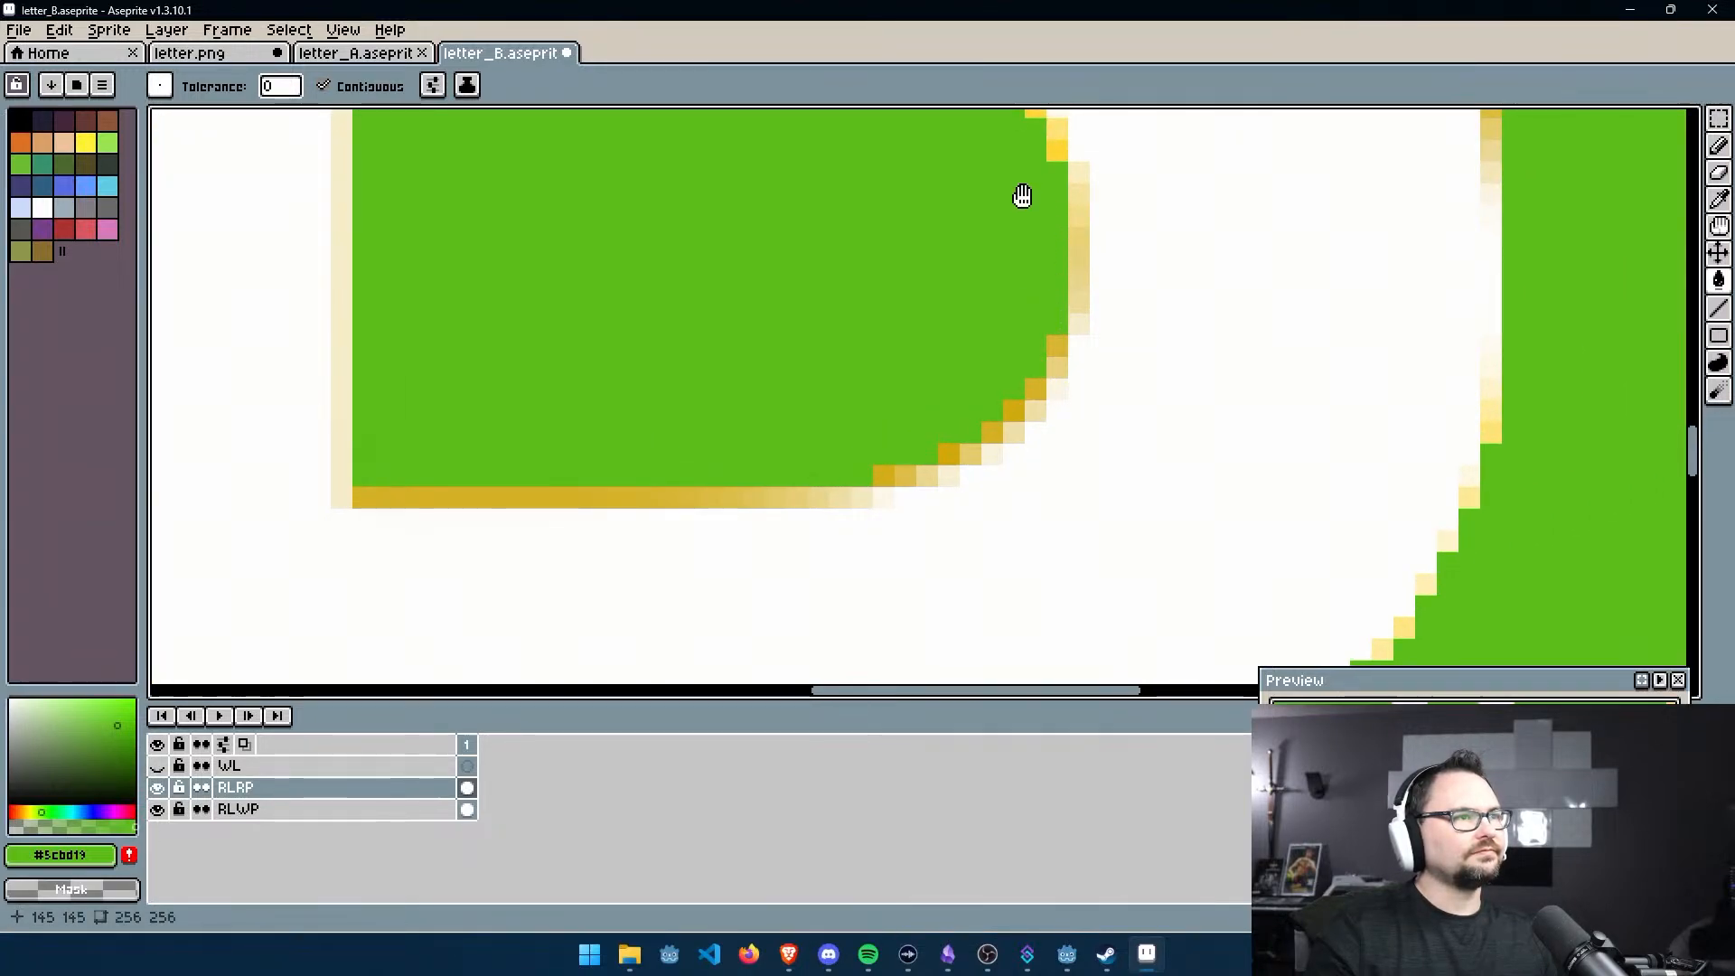
Fill the darker yellow and gold pixels around the rounded right end of the B's lower counter with green
middle_drag(1024, 195, 968, 371)
click(994, 304)
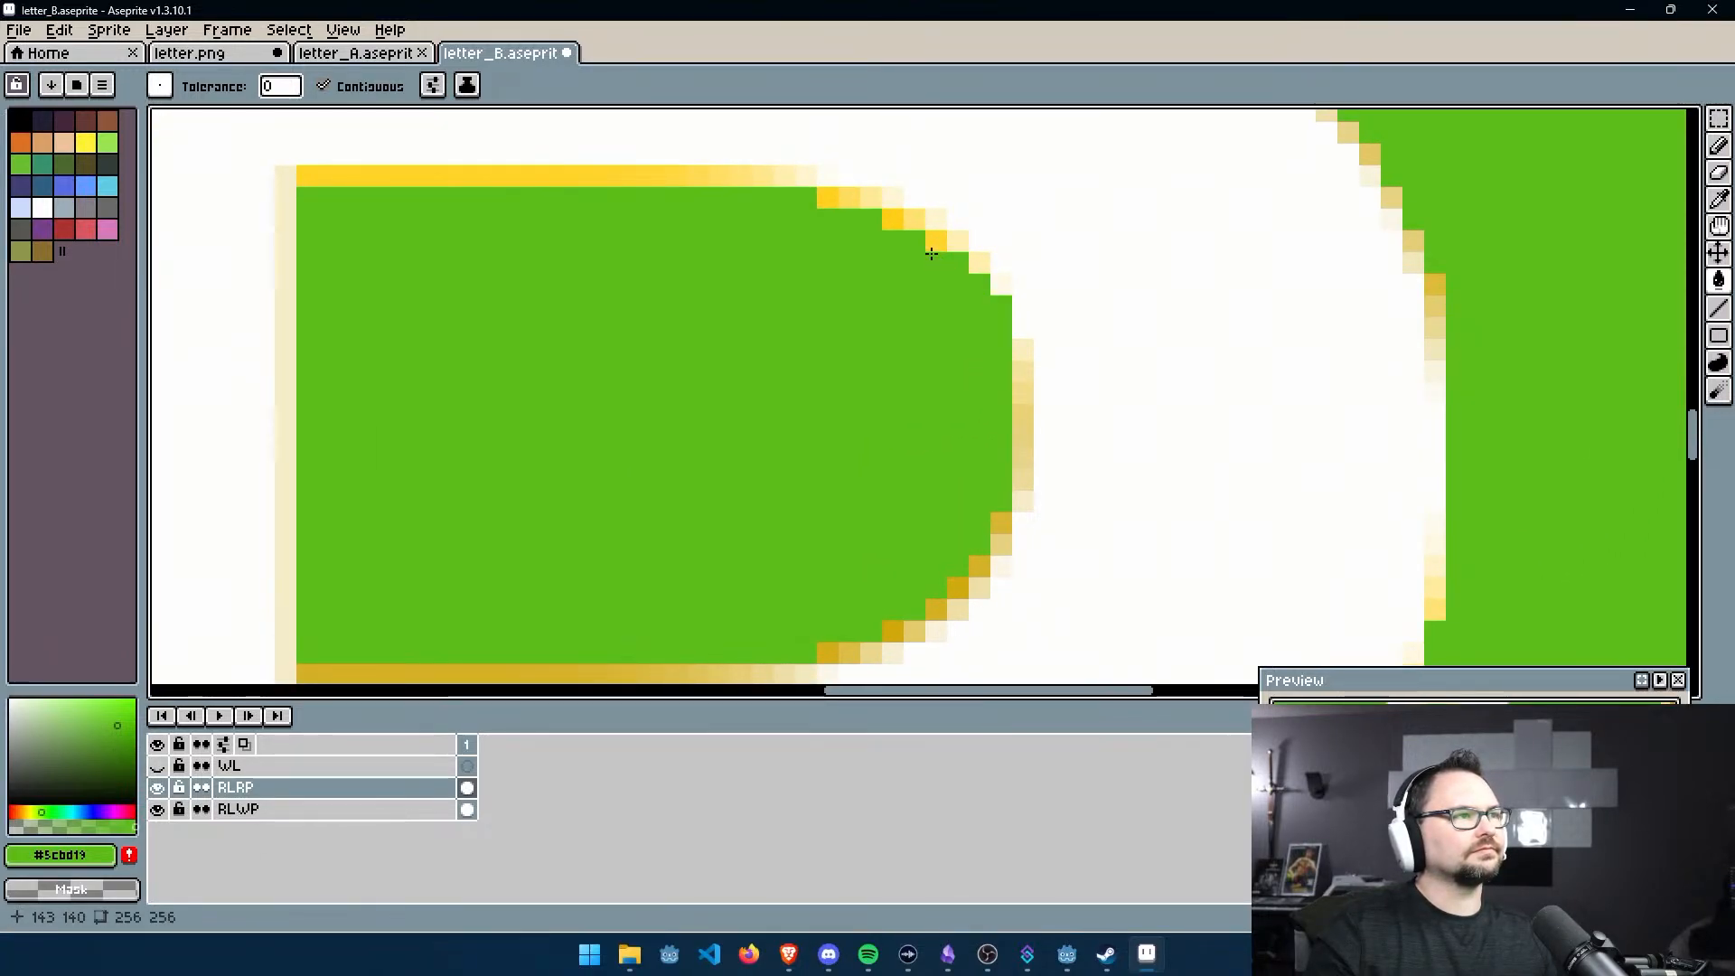
click(818, 204)
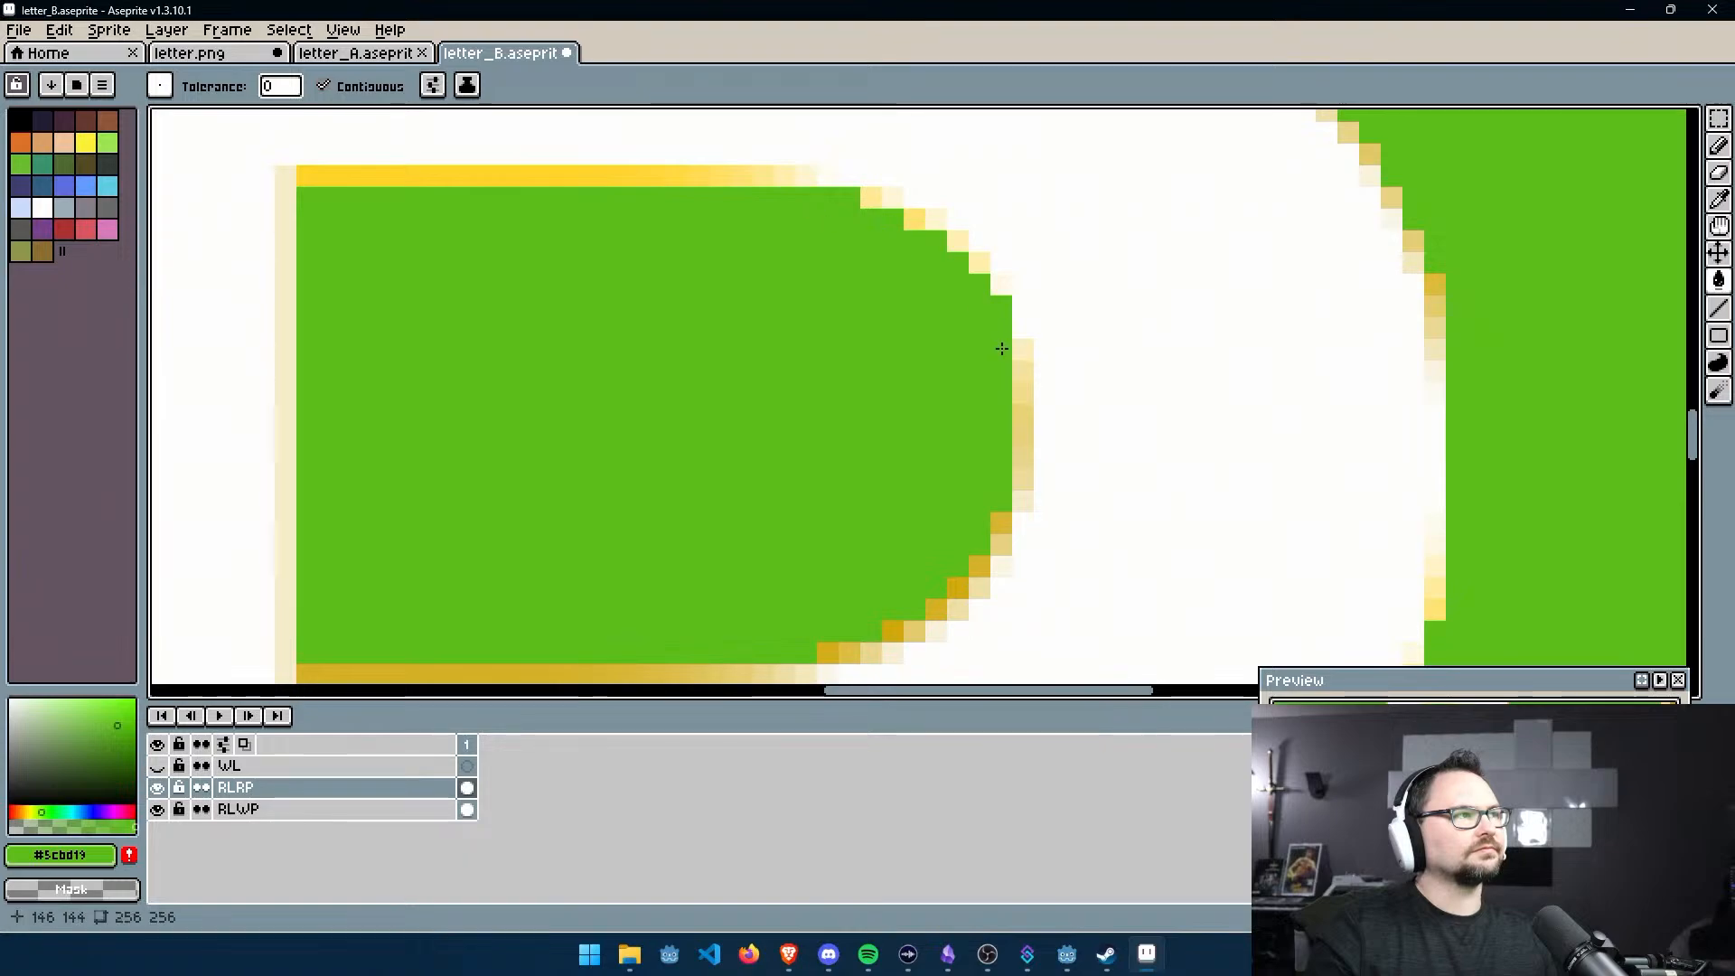
click(1024, 395)
click(1026, 415)
click(1025, 436)
click(1022, 458)
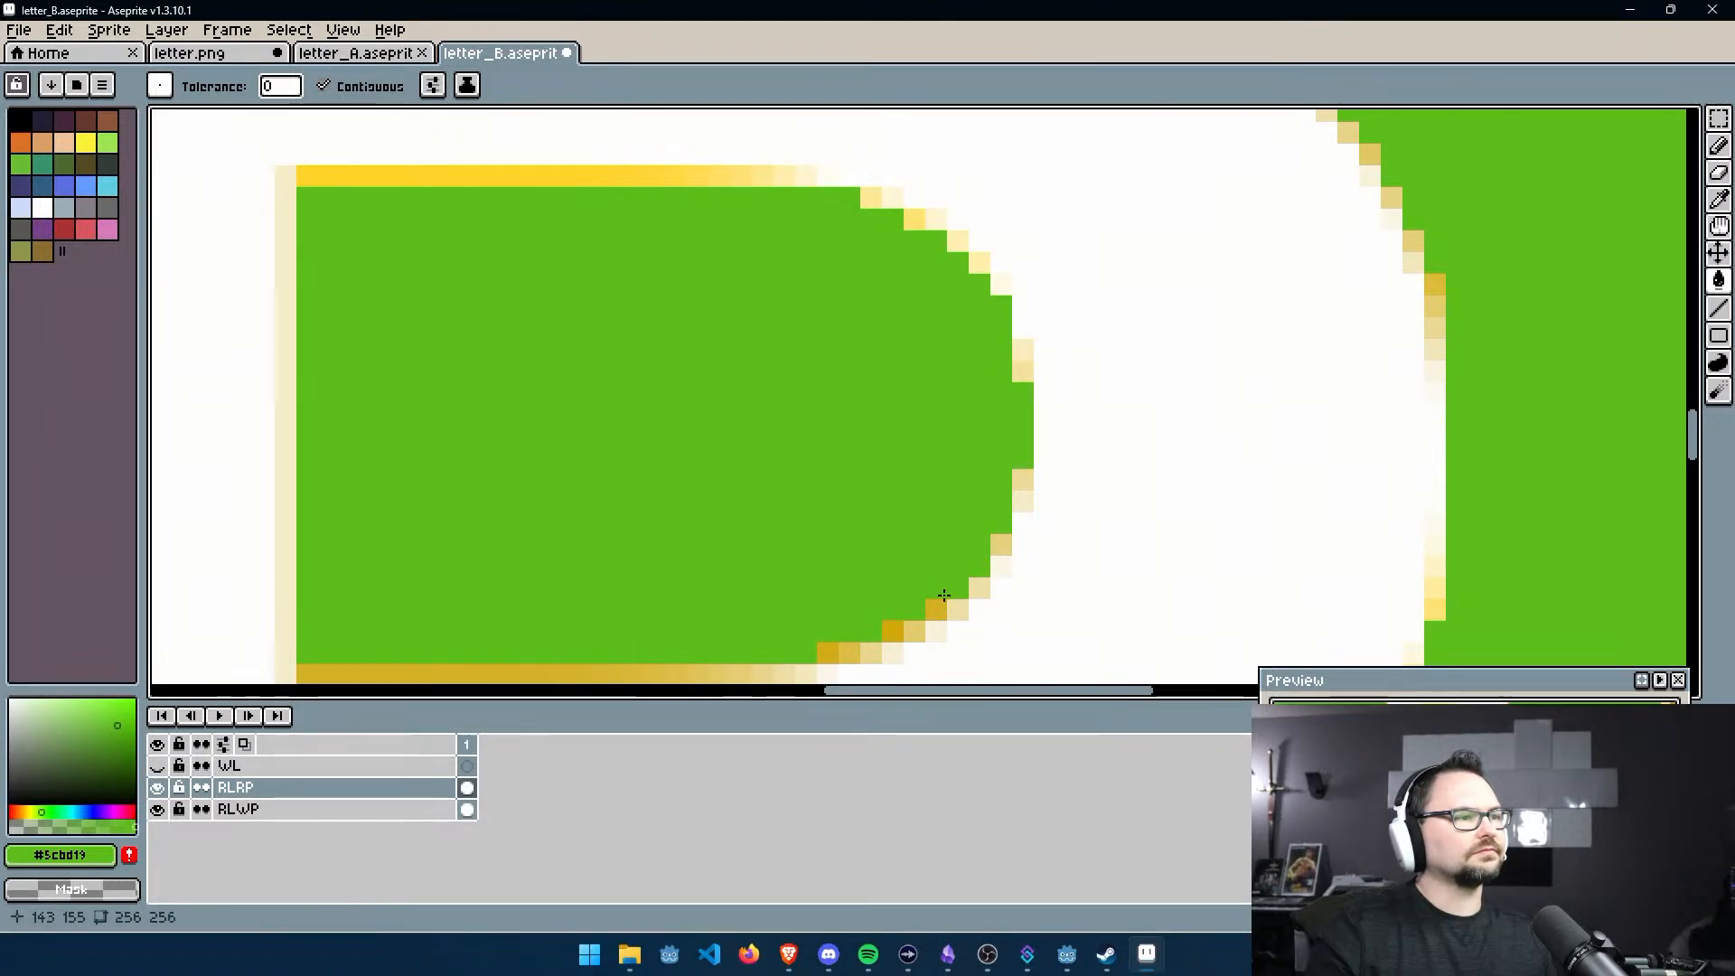
click(849, 653)
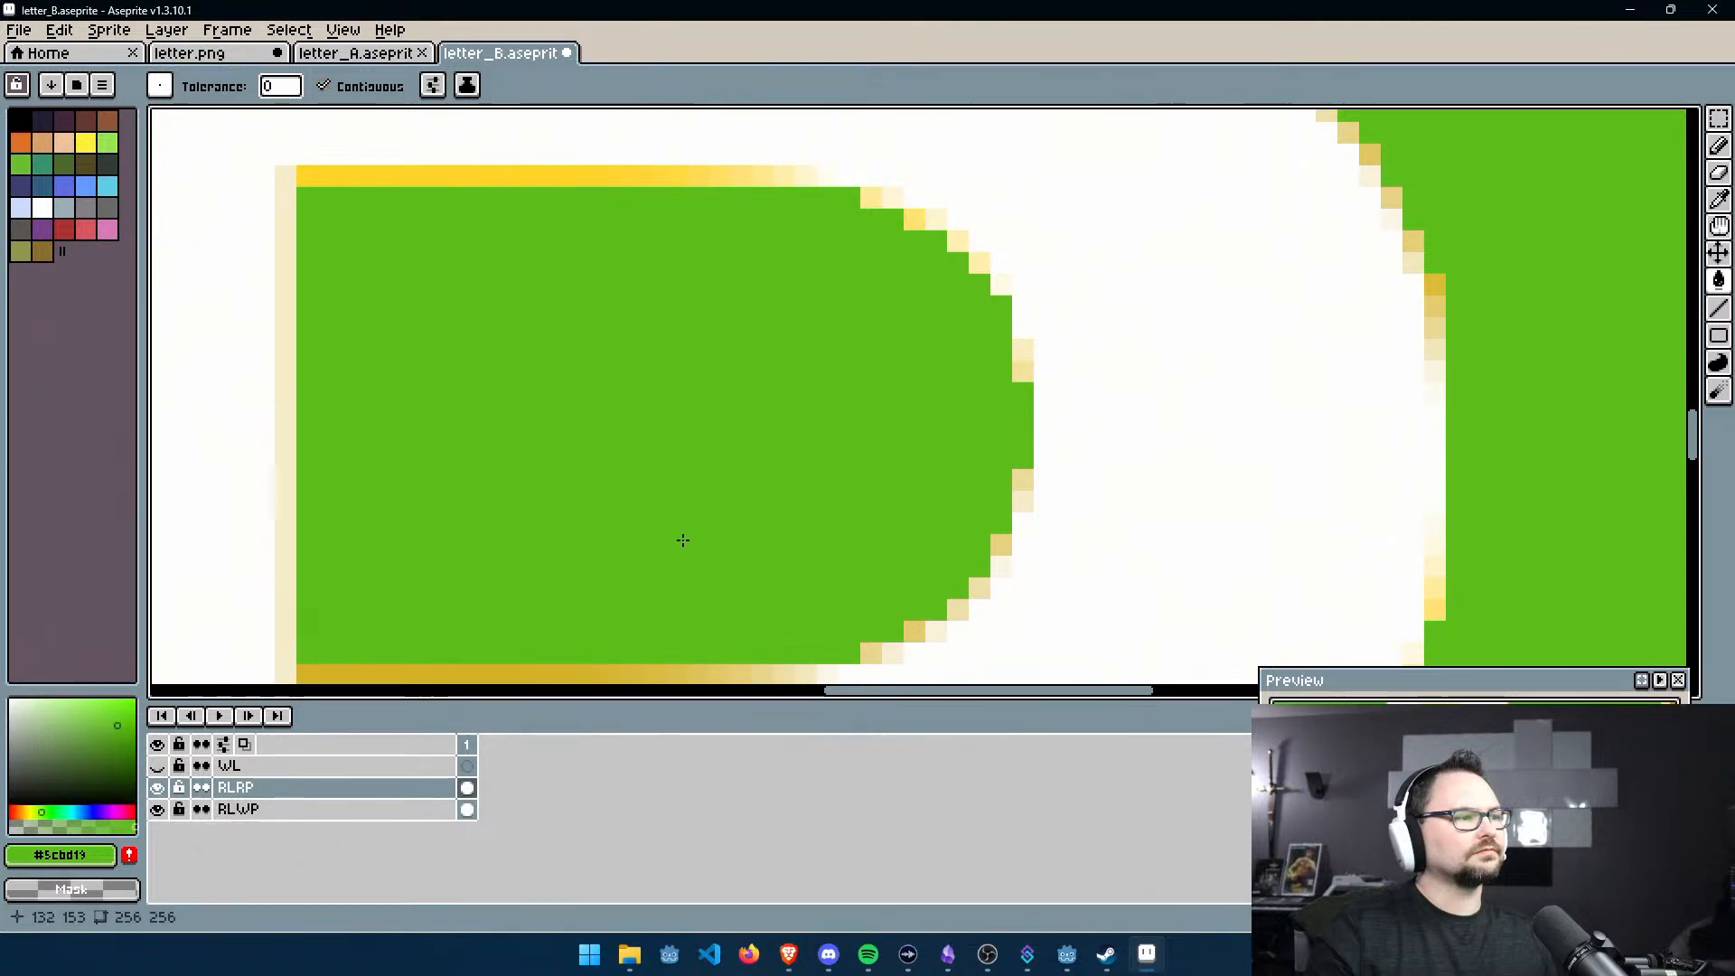
Fill the gold strip along the bottom edge of the B's lower counter with green, undoing any stray fills
middle_drag(680, 553, 951, 336)
key(ctrl+z)
click(927, 454)
click(580, 455)
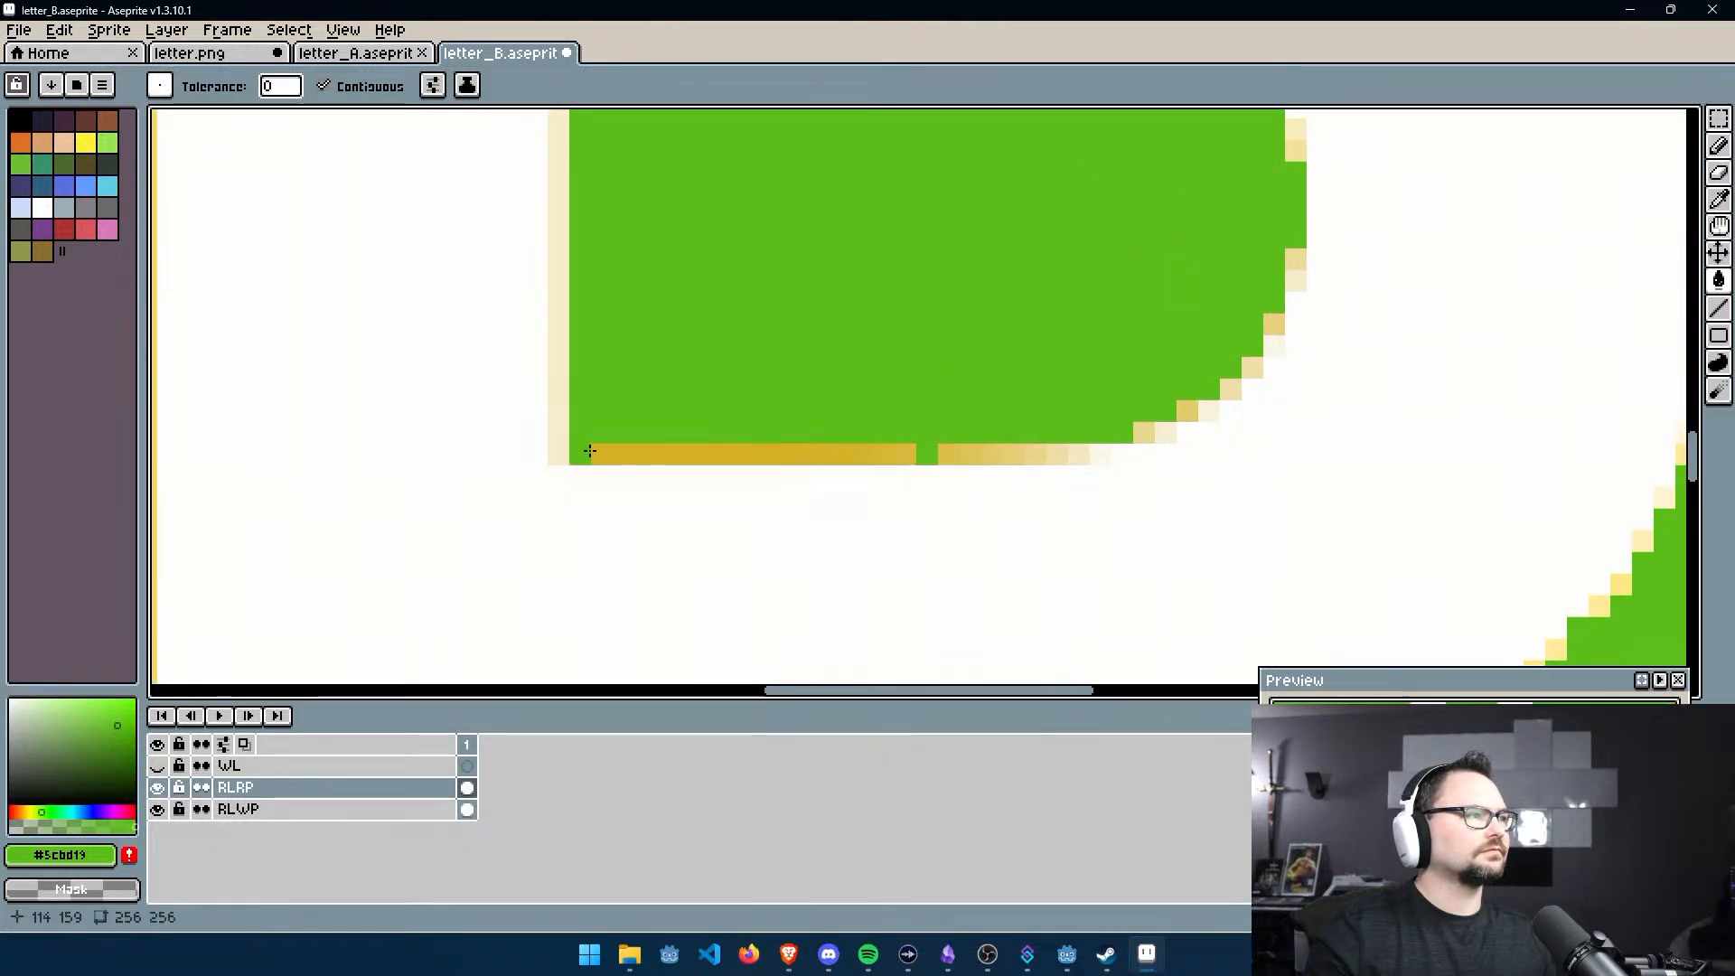
click(618, 454)
click(797, 454)
click(840, 455)
click(884, 455)
click(863, 455)
click(906, 455)
click(981, 466)
key(ctrl+z)
click(949, 446)
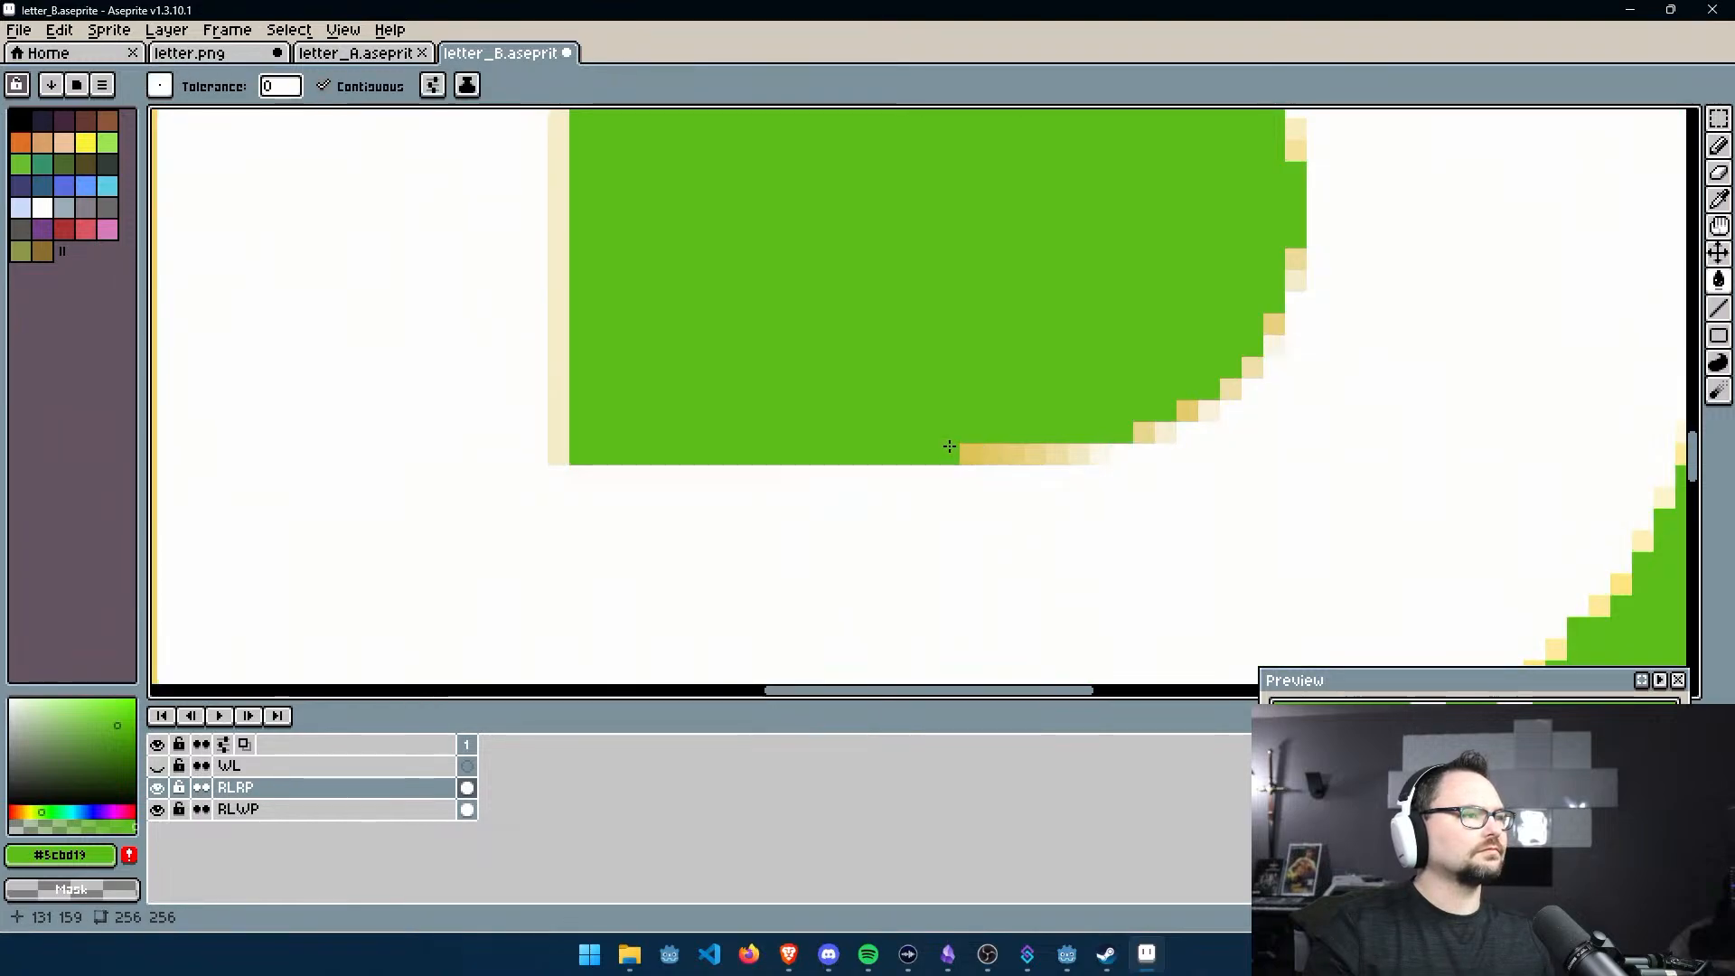
click(1015, 455)
Fill the yellow strips along the top edge of the lower counter and the B's left outer edge with green
scroll(1023, 391, down, 3)
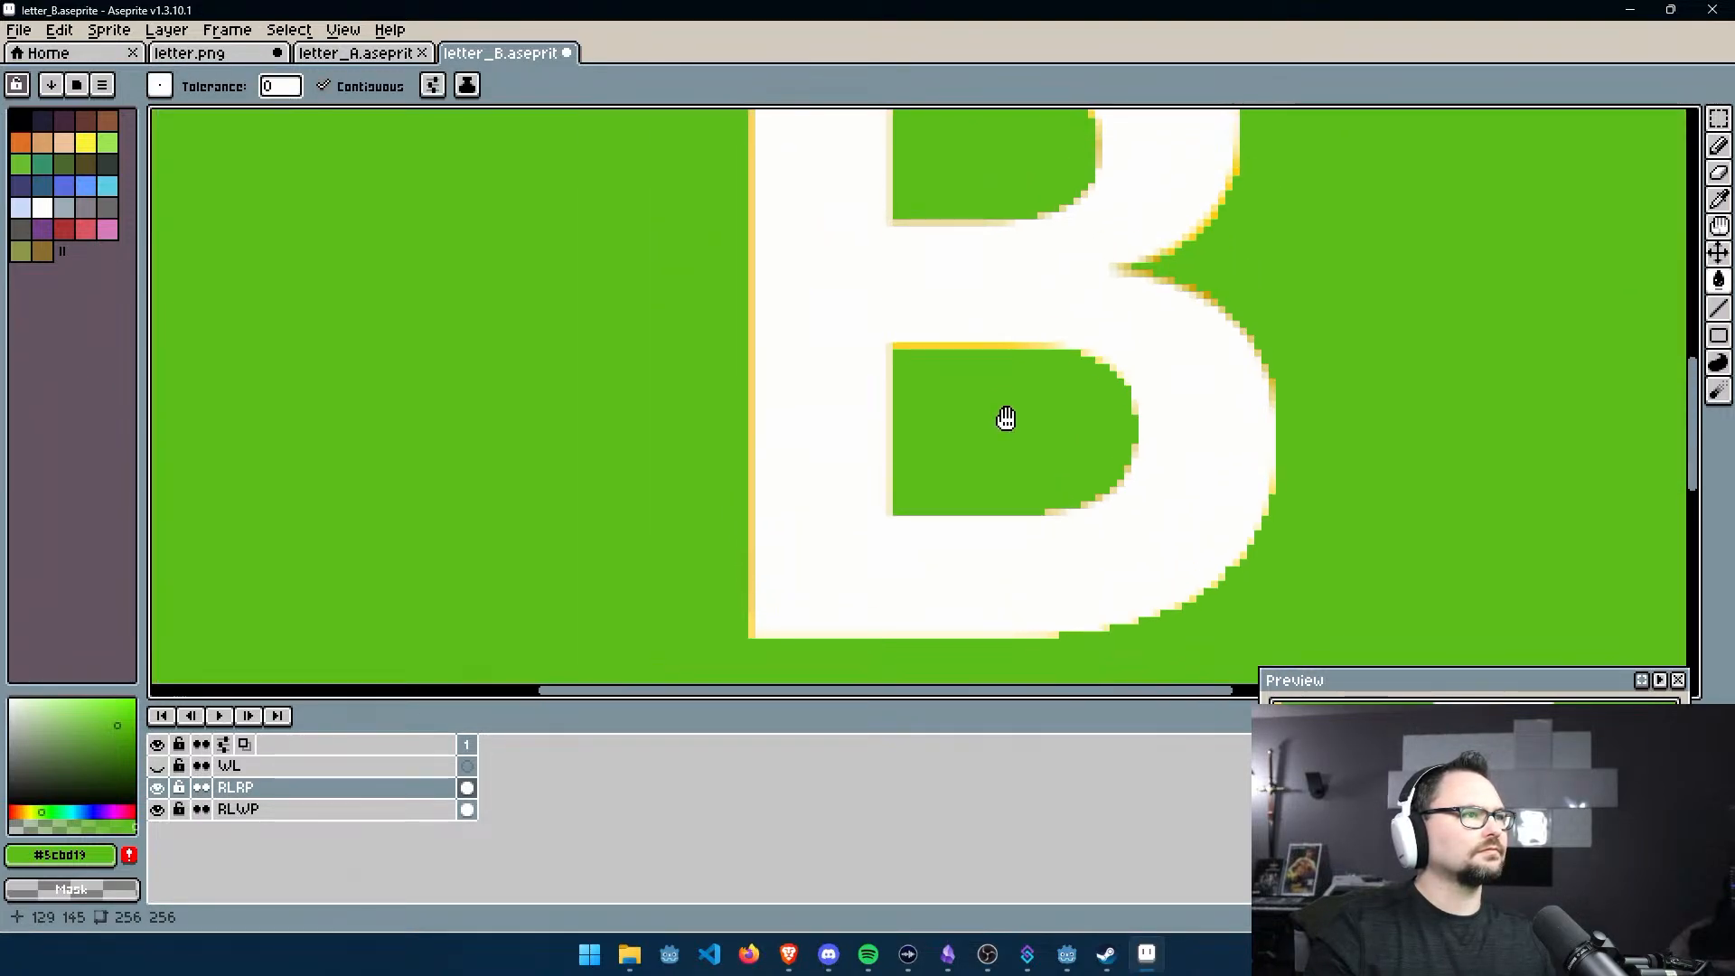
scroll(799, 291, up, 2)
click(944, 299)
click(1069, 295)
click(1002, 296)
click(1044, 296)
click(1026, 296)
click(1077, 297)
scroll(1102, 363, down, 1)
click(951, 330)
Fill the yellow pixels on the upper-right curve of the B's upper counter with green
scroll(786, 457, right, 5)
scroll(918, 371, up, 2)
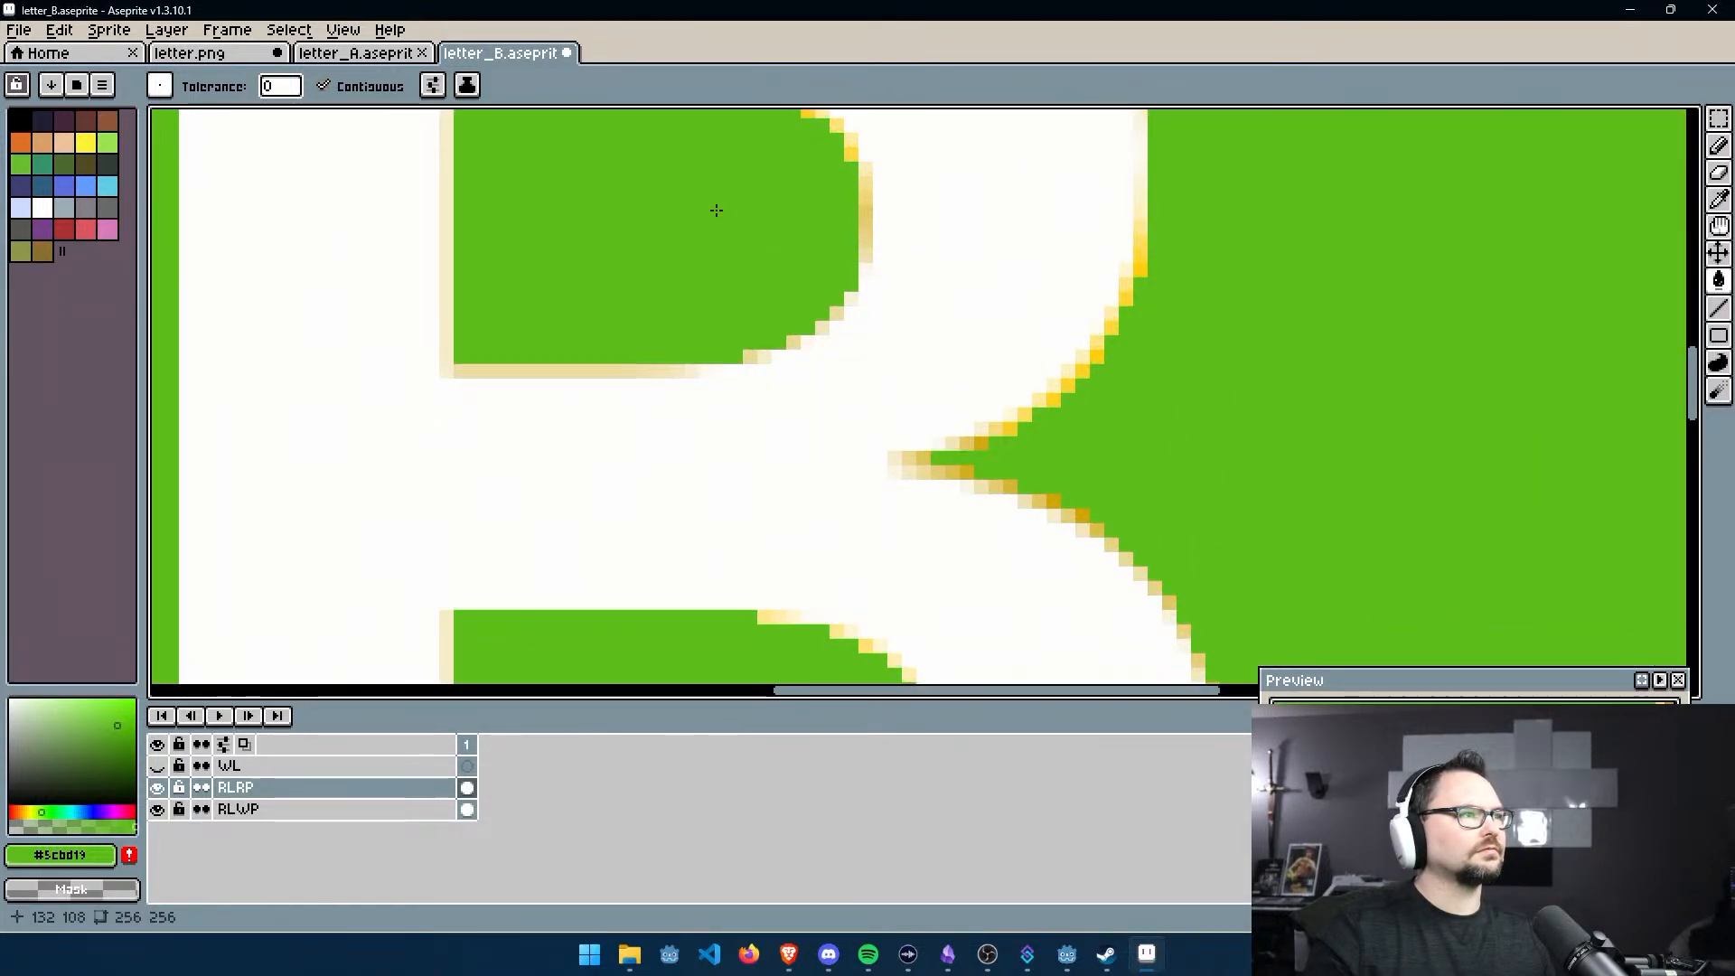
scroll(717, 210, up, 2)
click(945, 296)
click(991, 301)
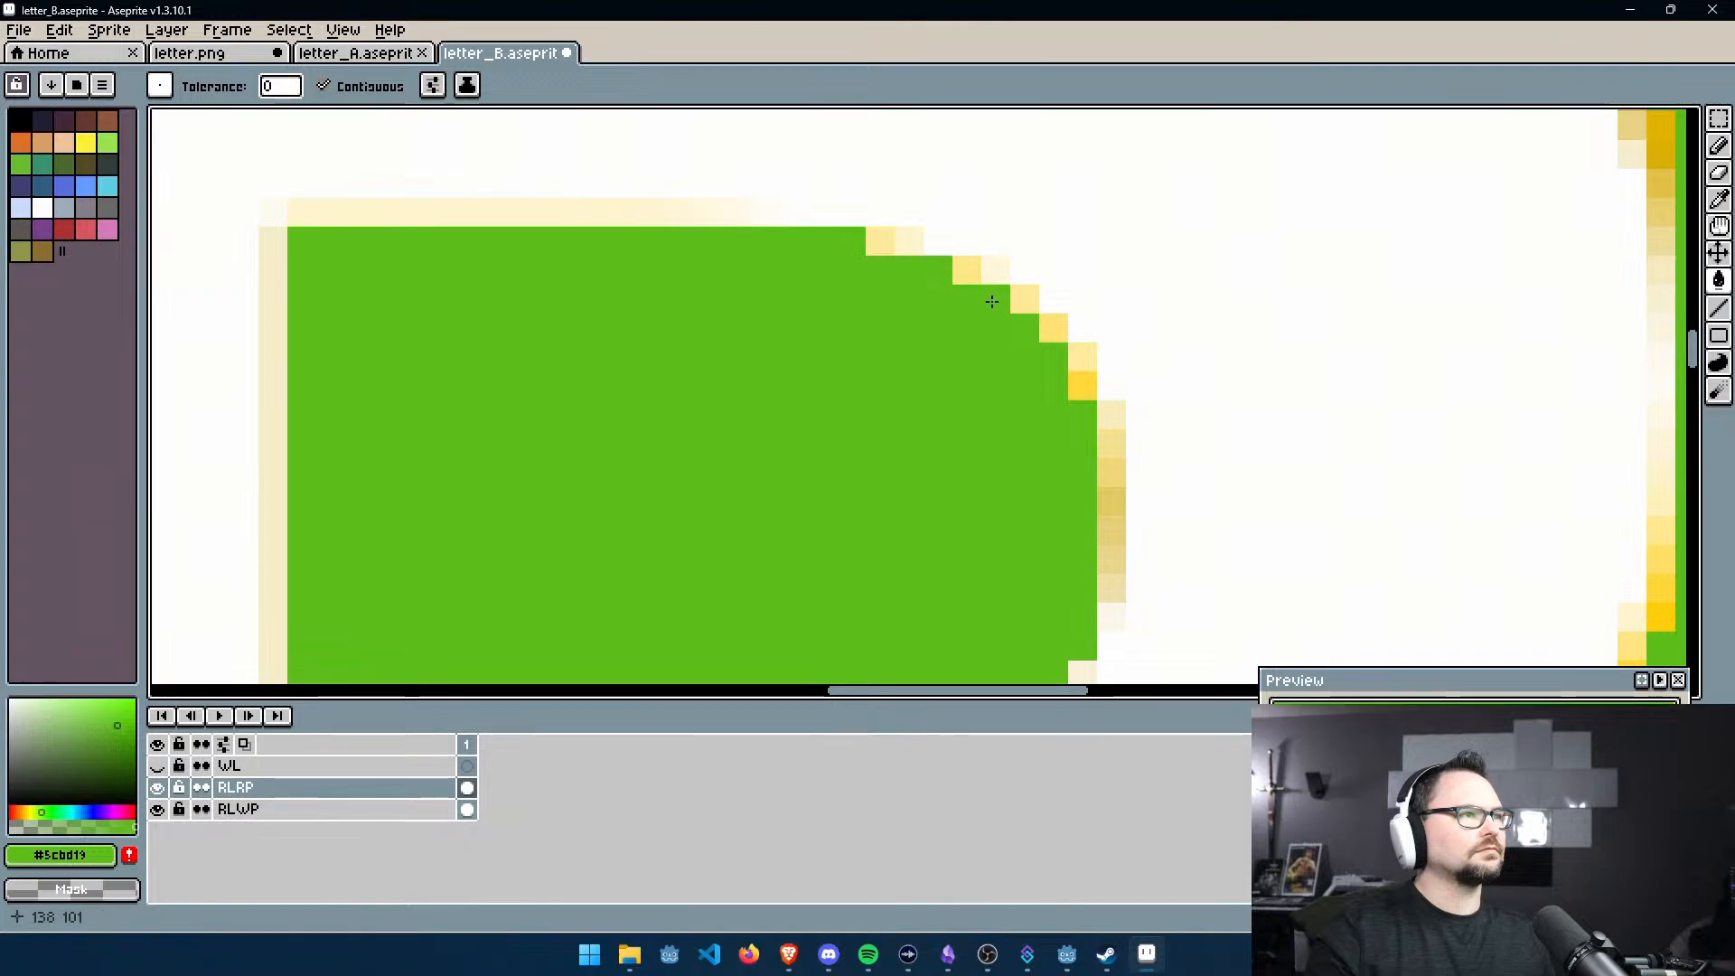
Fill the gold pixels around the upper-right outer curve of the B's upper bowl with green
scroll(1085, 380, down, 3)
scroll(1097, 398, up, 3)
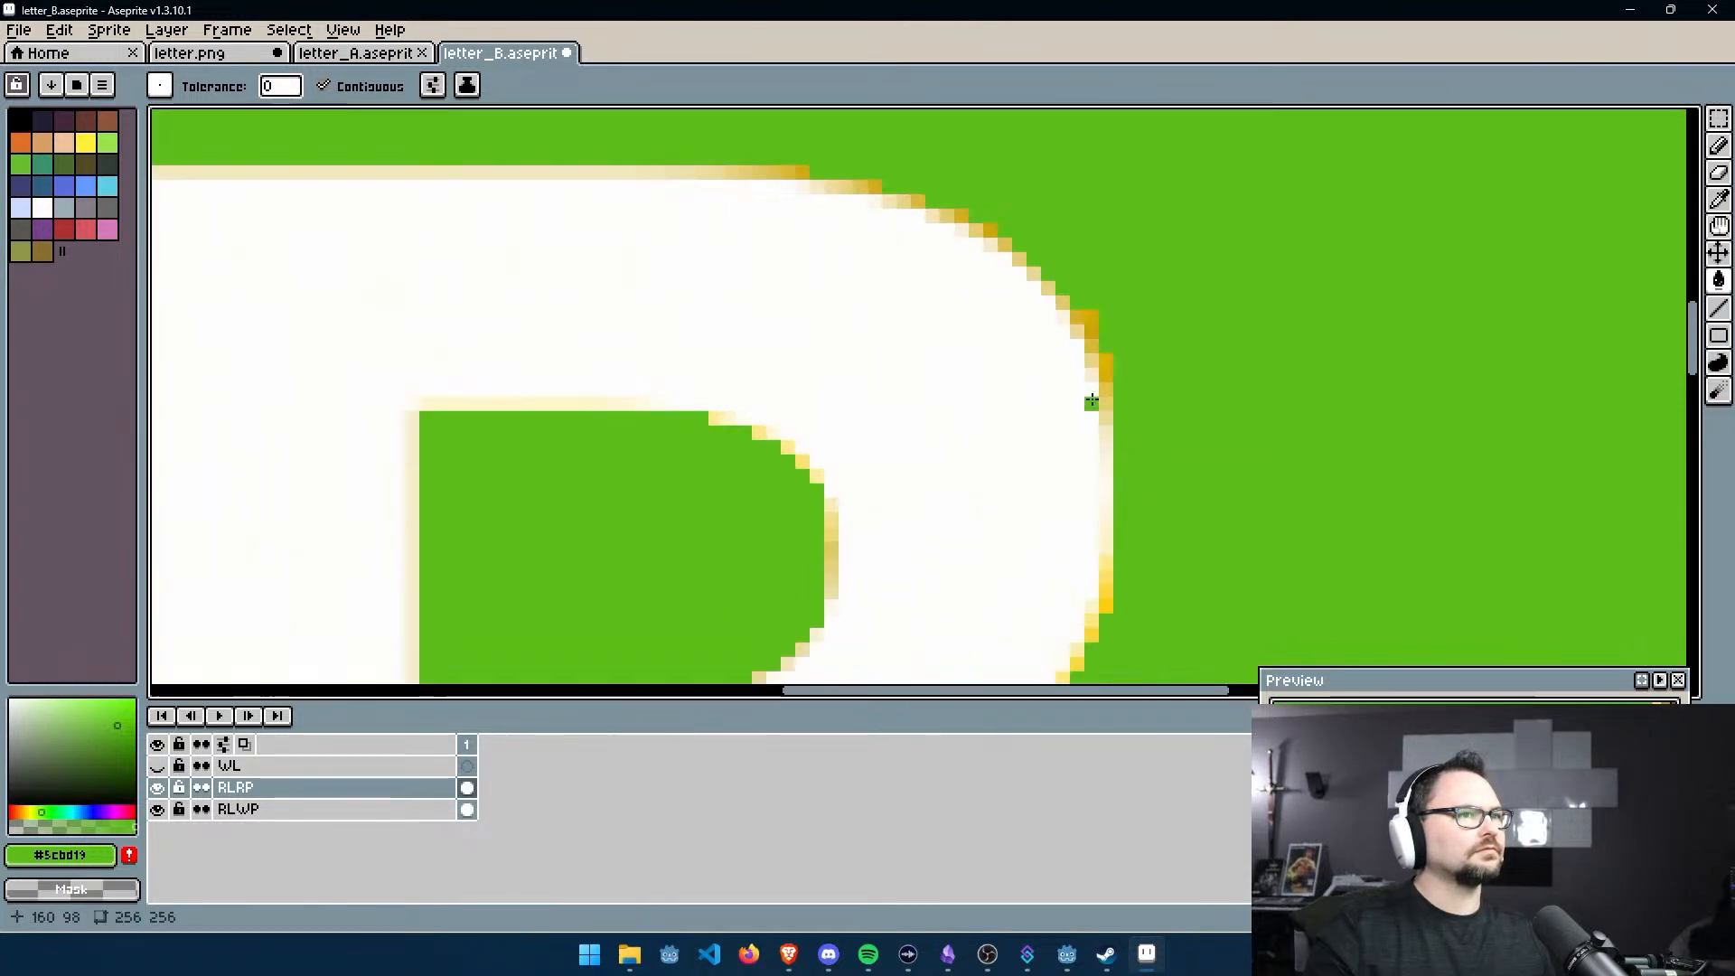
click(1098, 306)
click(1113, 362)
click(1005, 212)
click(984, 189)
click(960, 169)
click(941, 146)
Fill the gold pixels where the B's top edge bends into the upper bowl's curve with green
middle_drag(921, 153, 1022, 401)
click(974, 365)
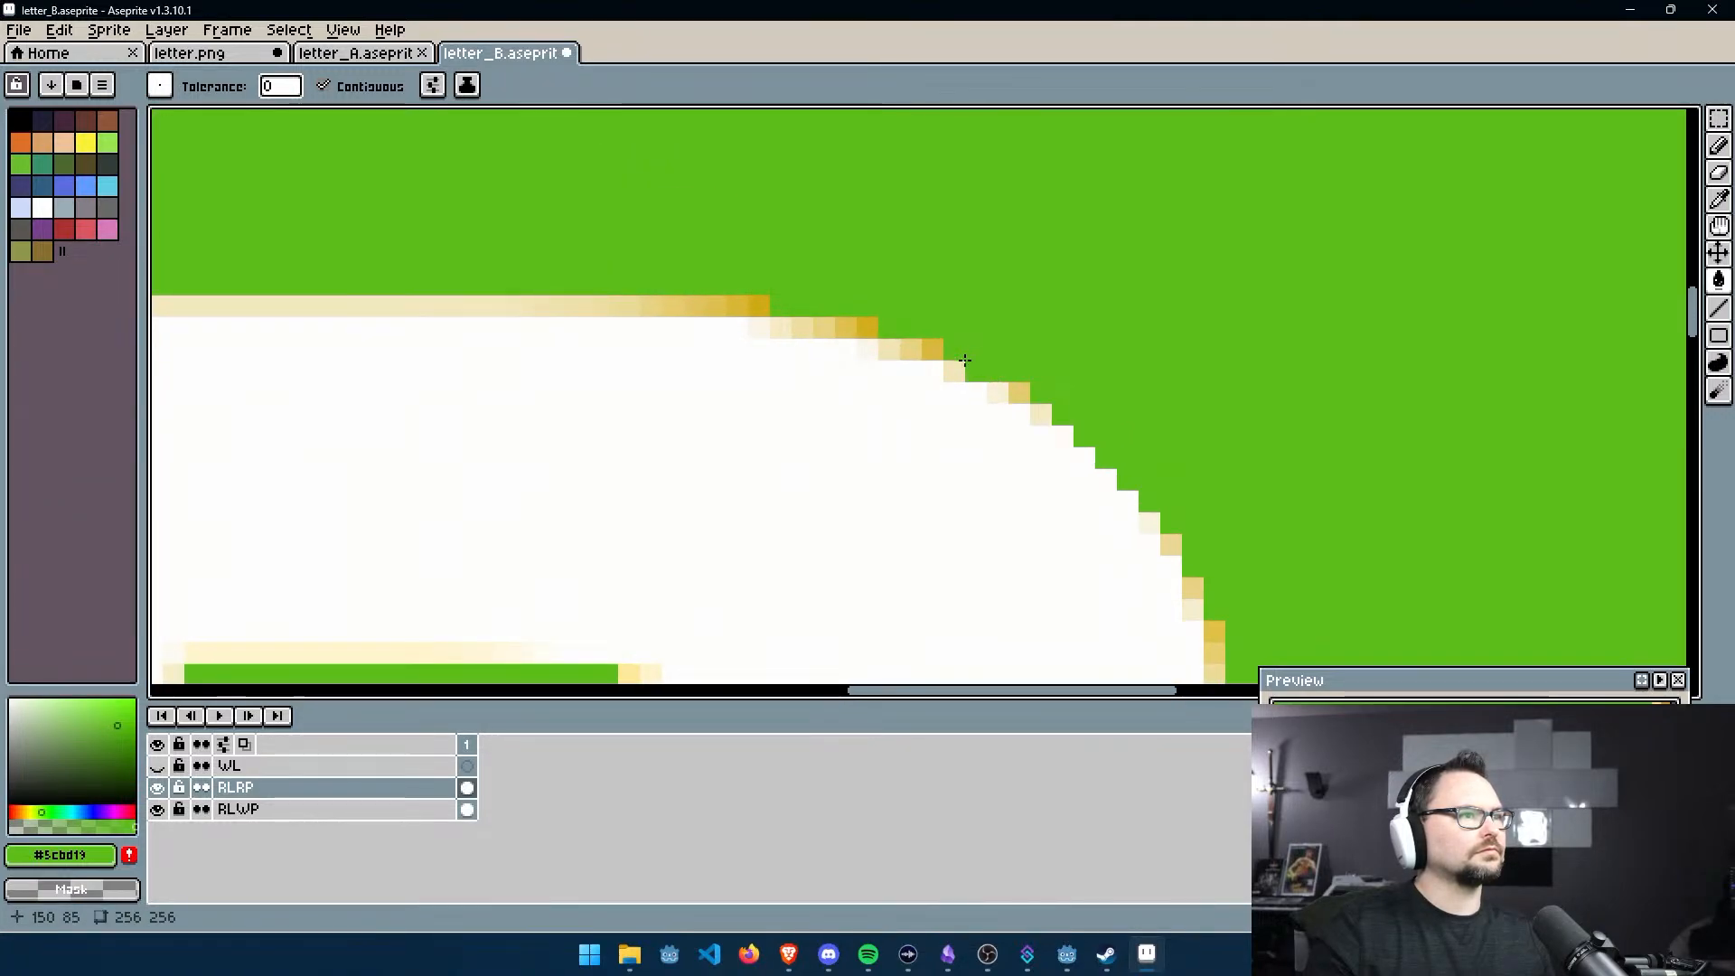
click(868, 328)
click(848, 327)
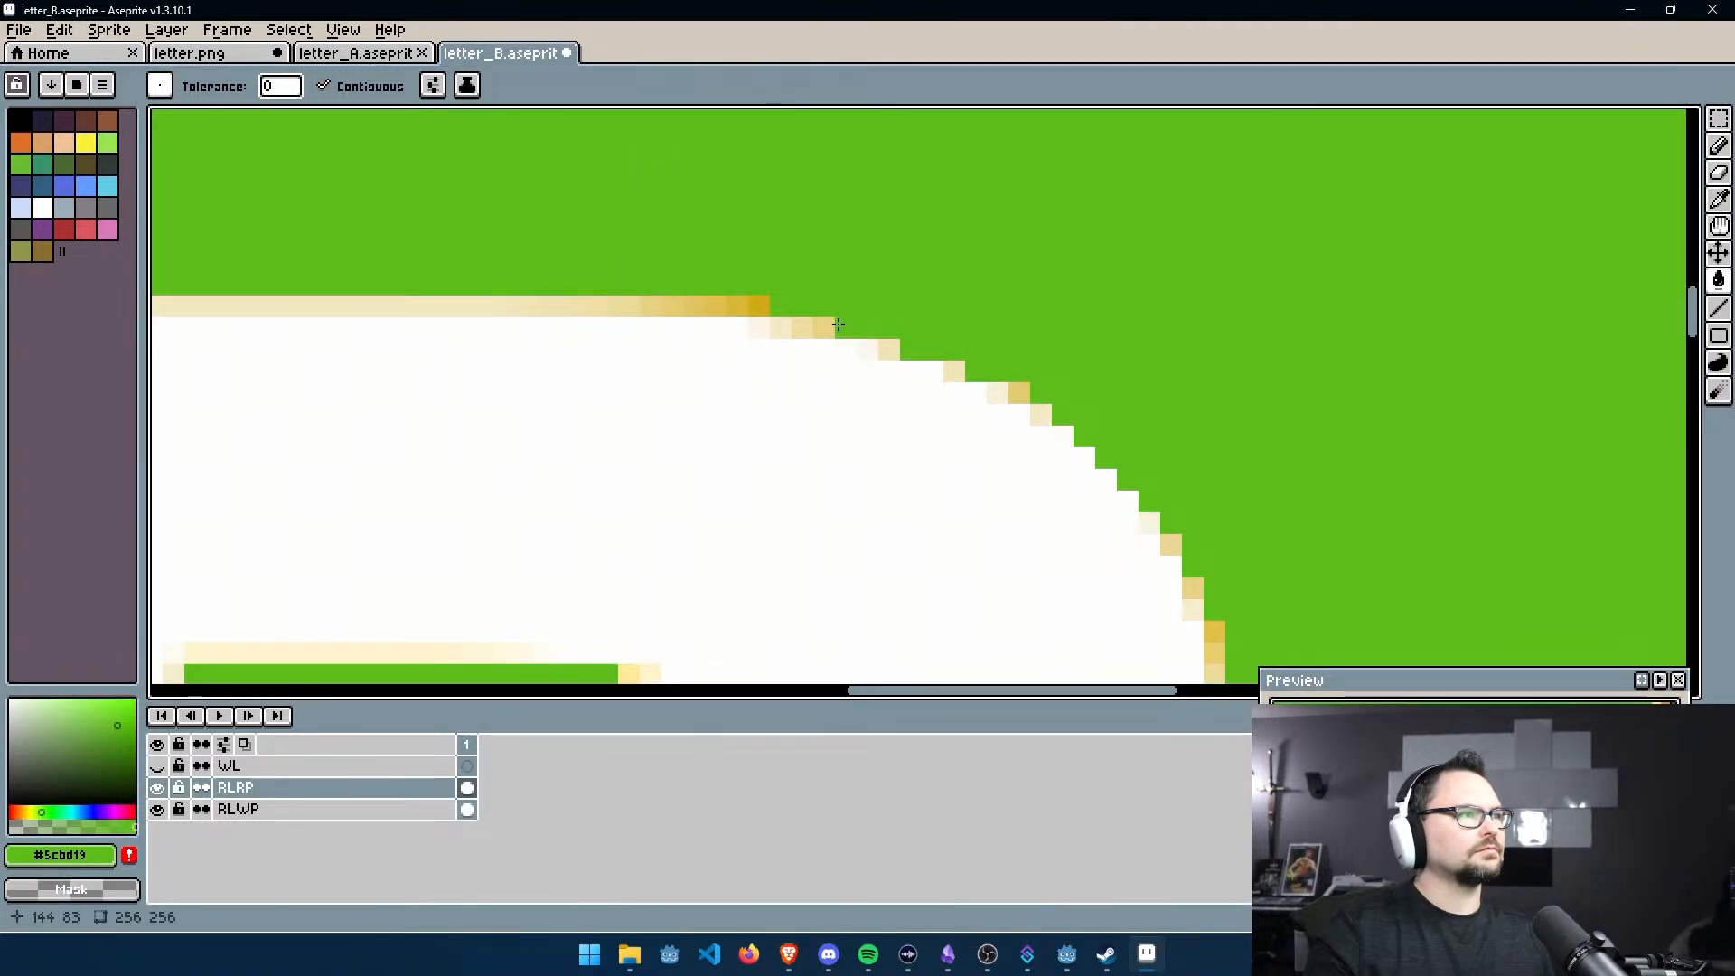
click(728, 304)
Fill the yellow pixels down the lower-right outer curve of the B's upper bowl with green
scroll(687, 307, down, 3)
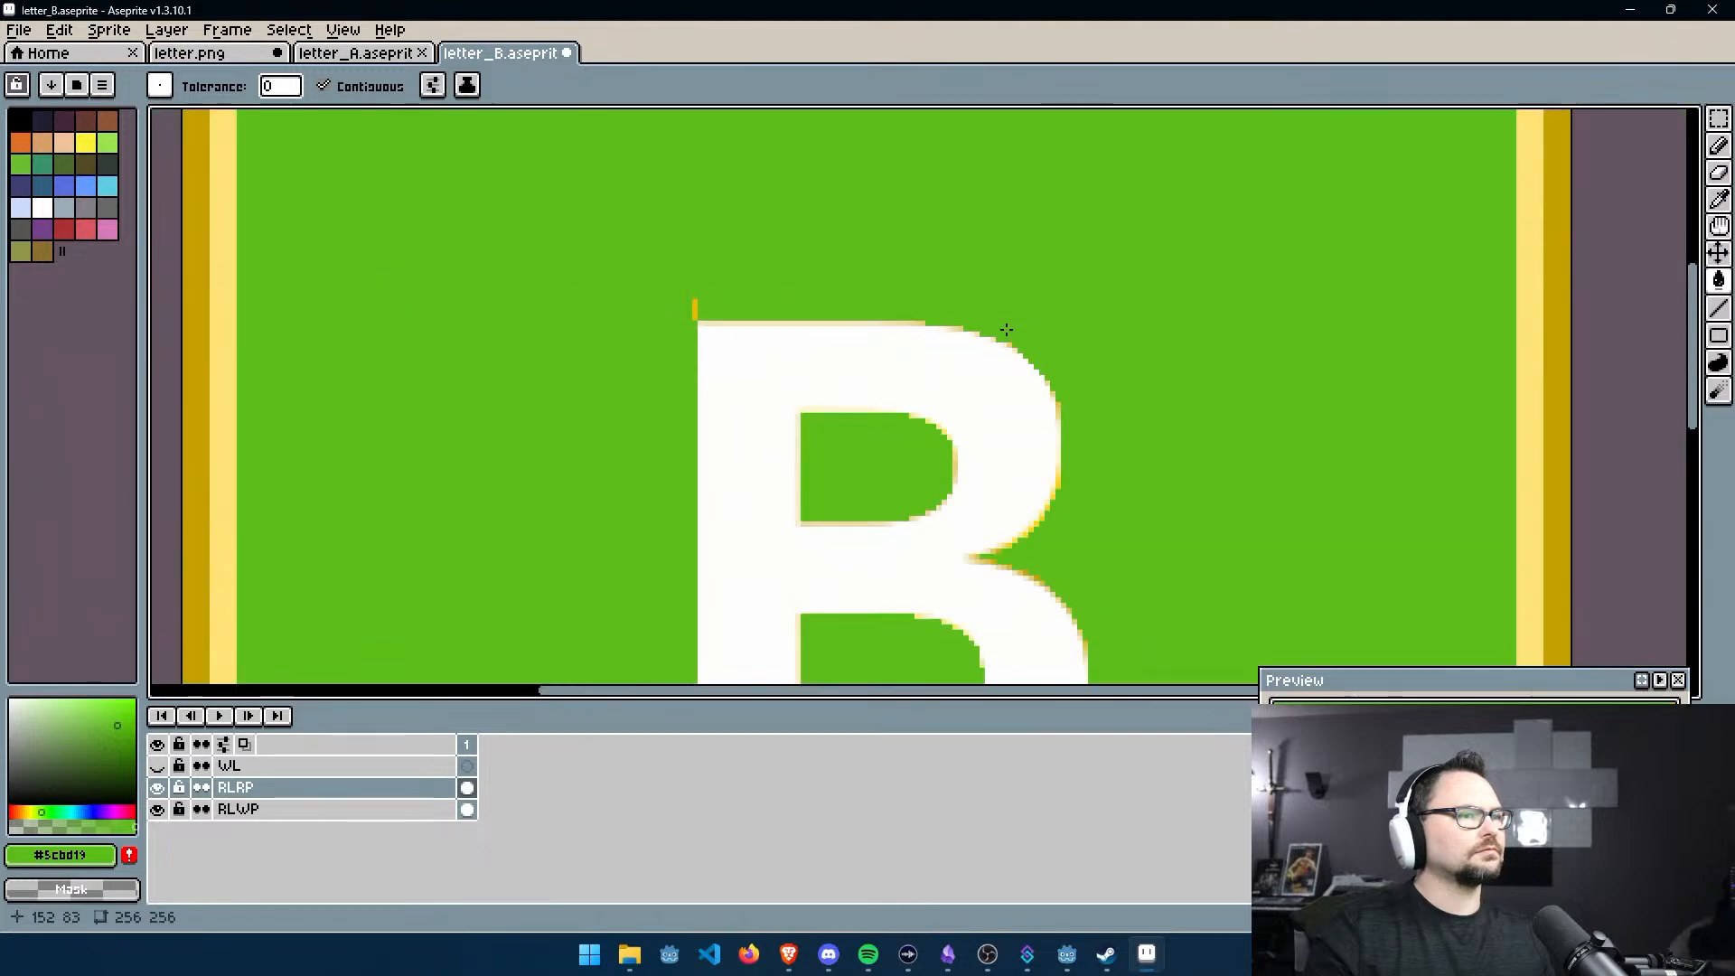
scroll(1092, 488, up, 2)
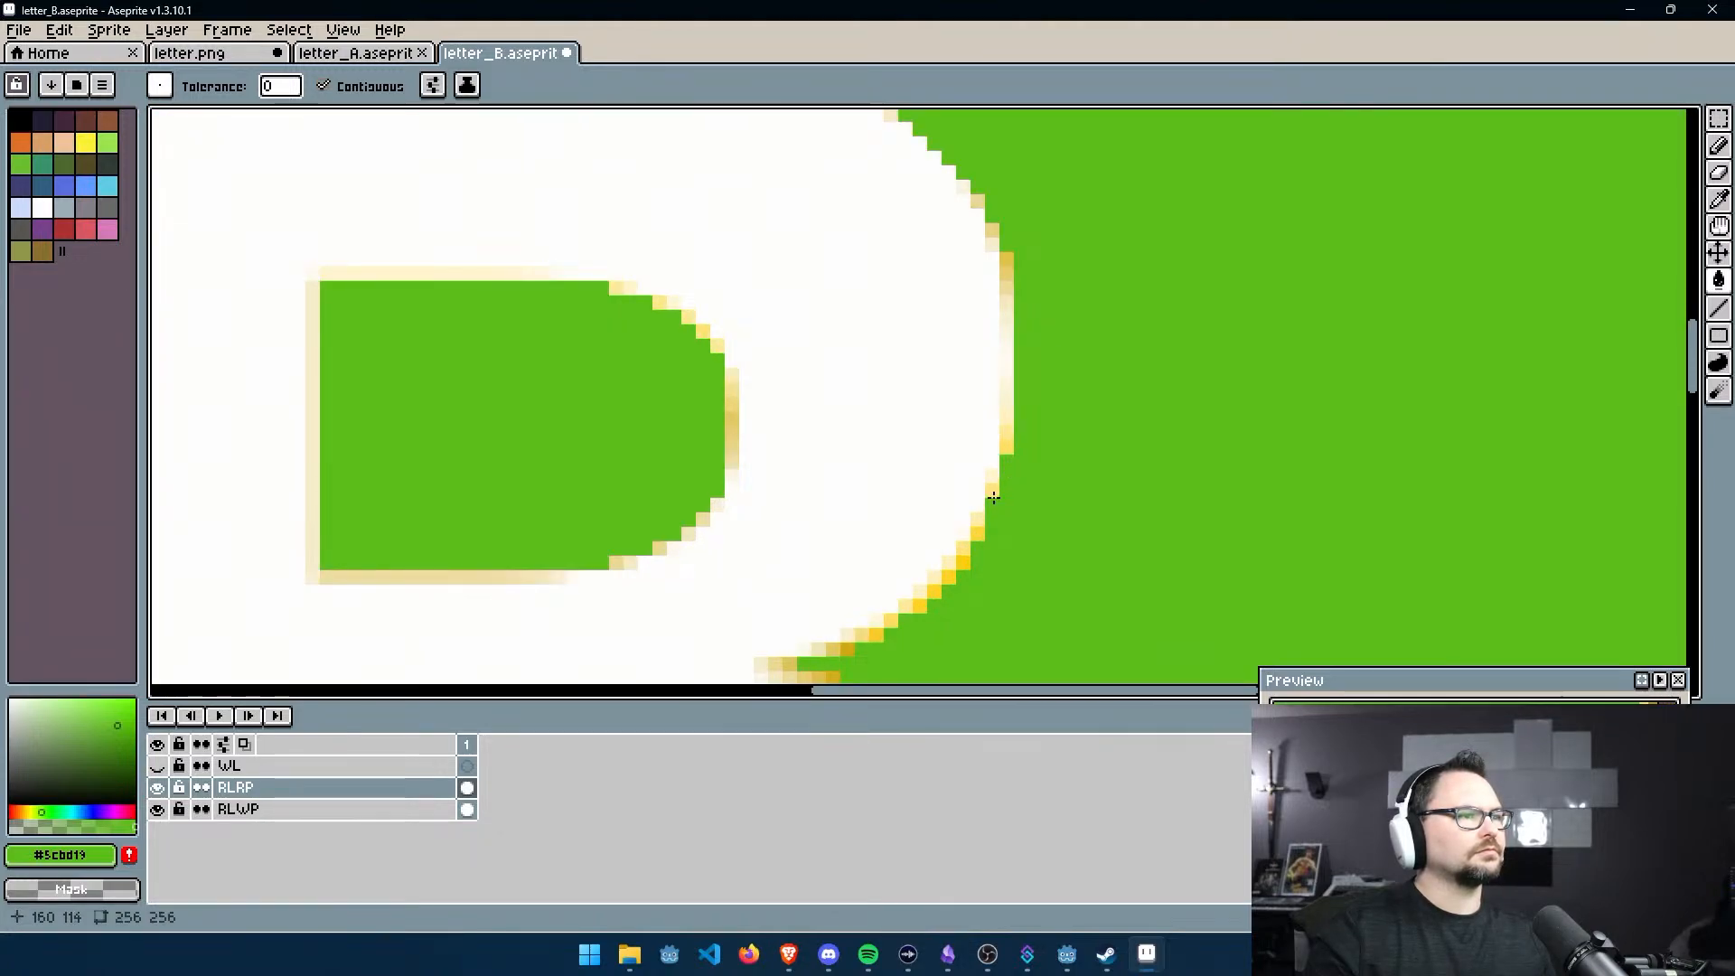
click(963, 563)
click(950, 577)
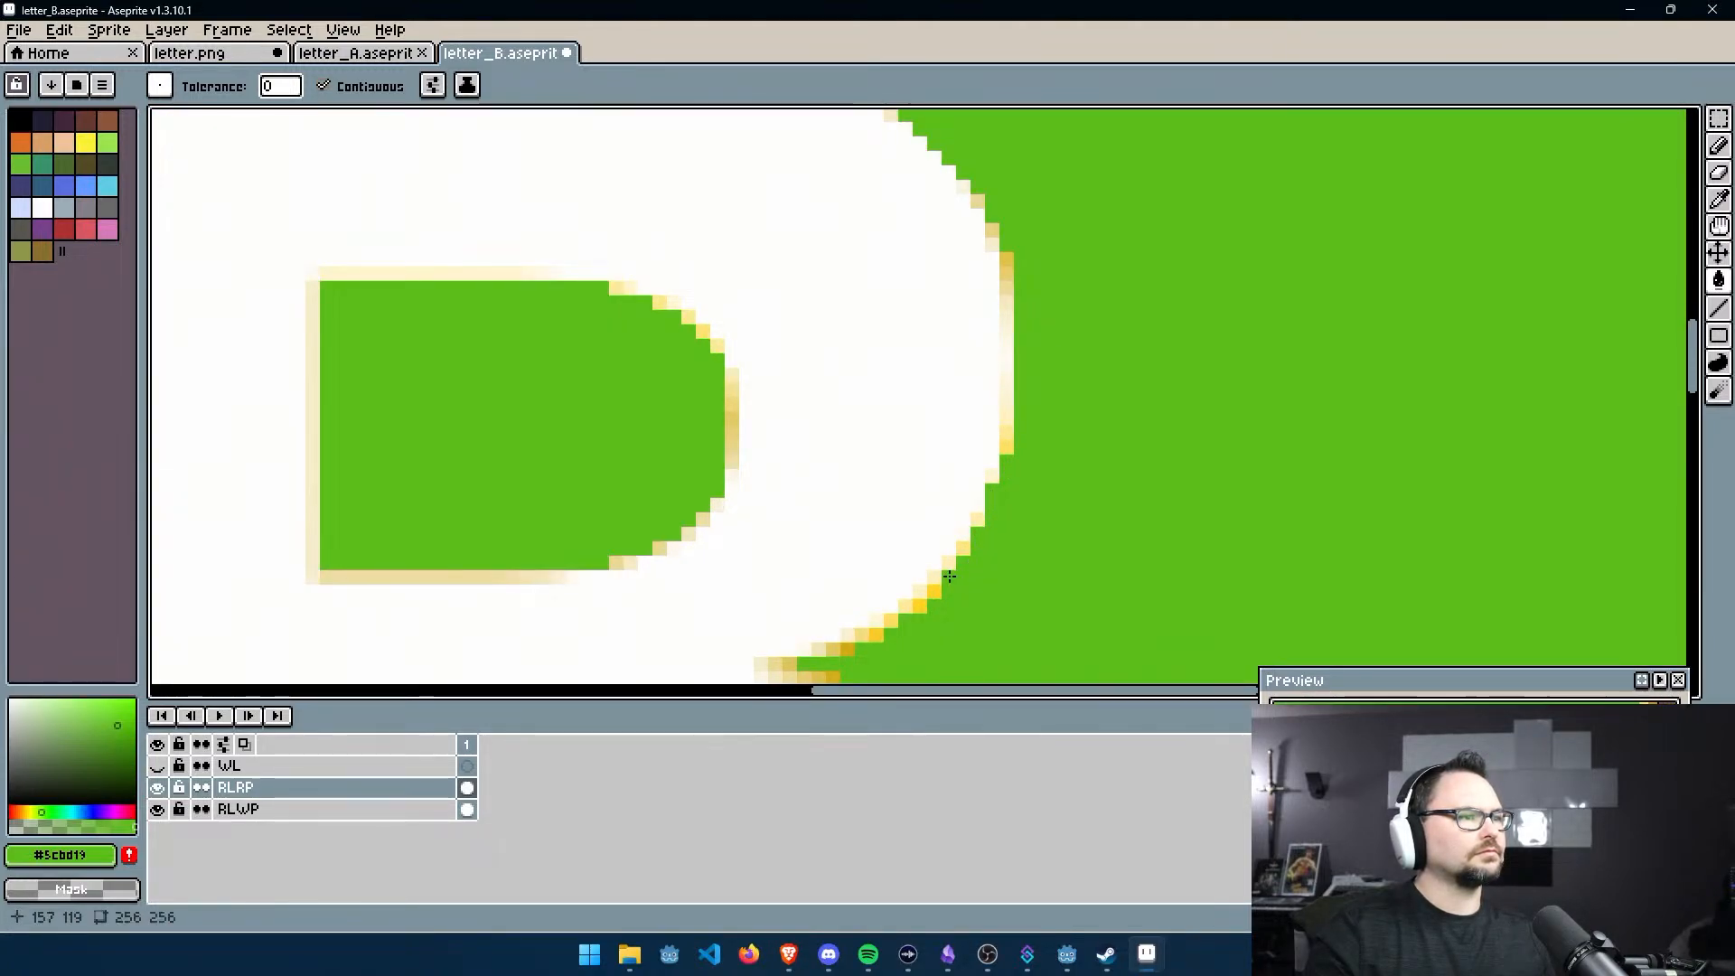
click(933, 593)
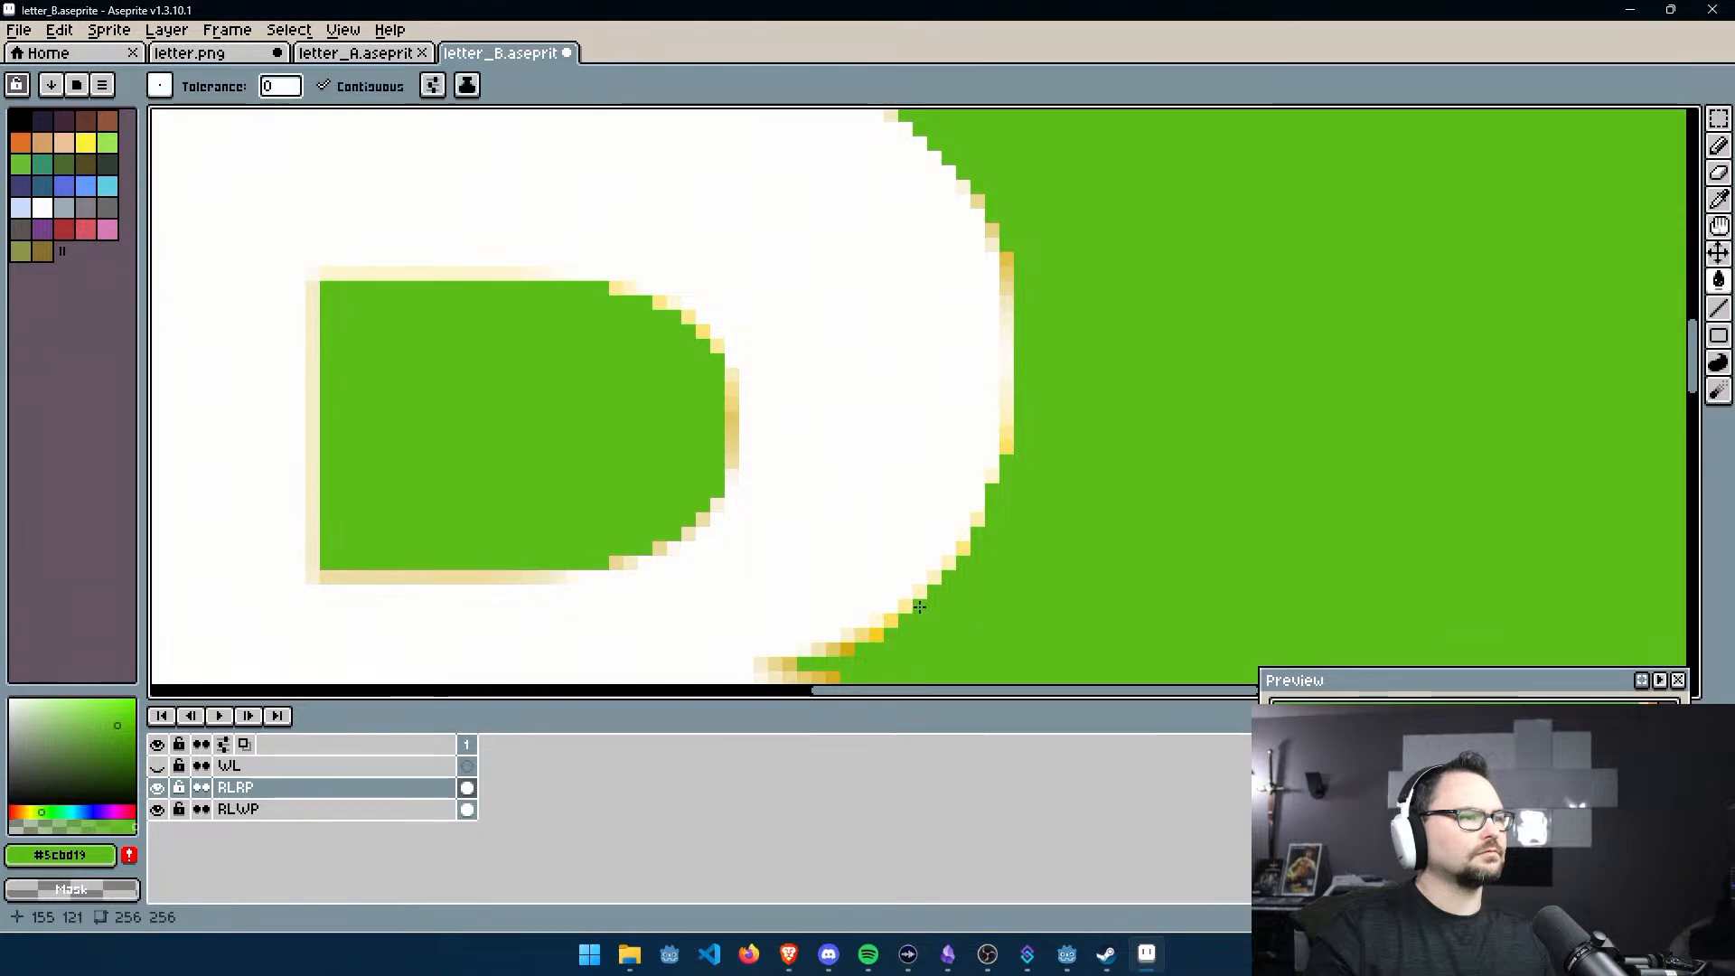
Fill the darker gold pixels bordering the notch and the start of the lower bowl's curve with green
scroll(940, 569, up, 2)
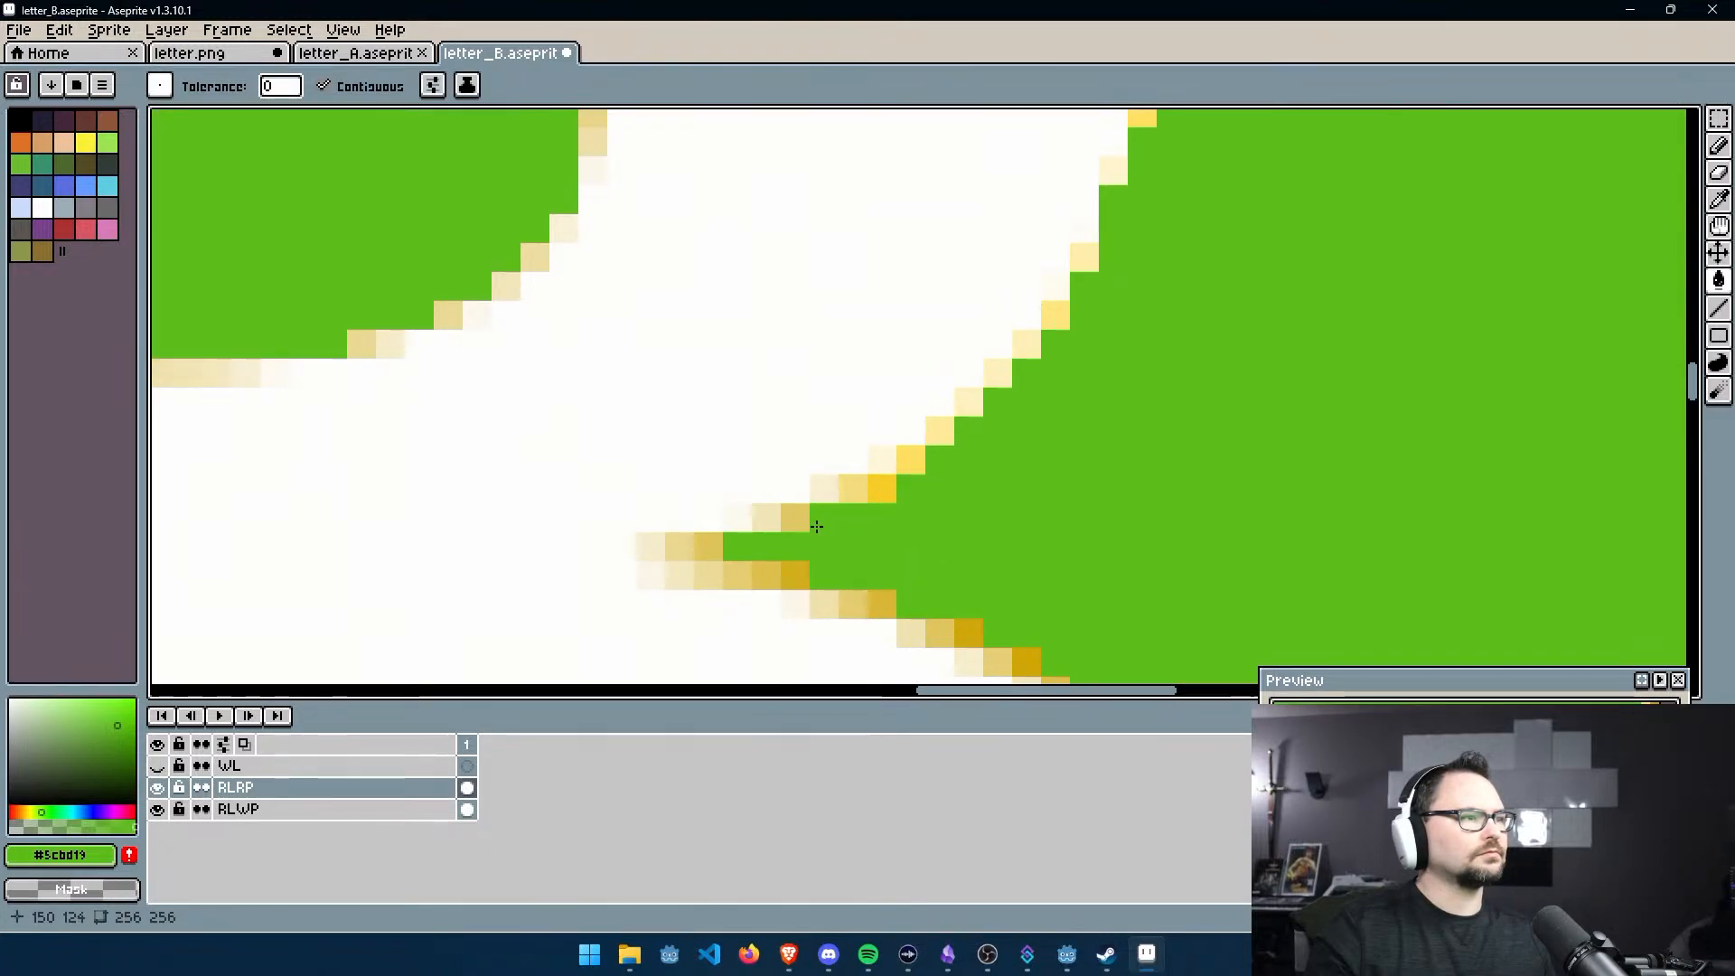
click(796, 576)
click(873, 597)
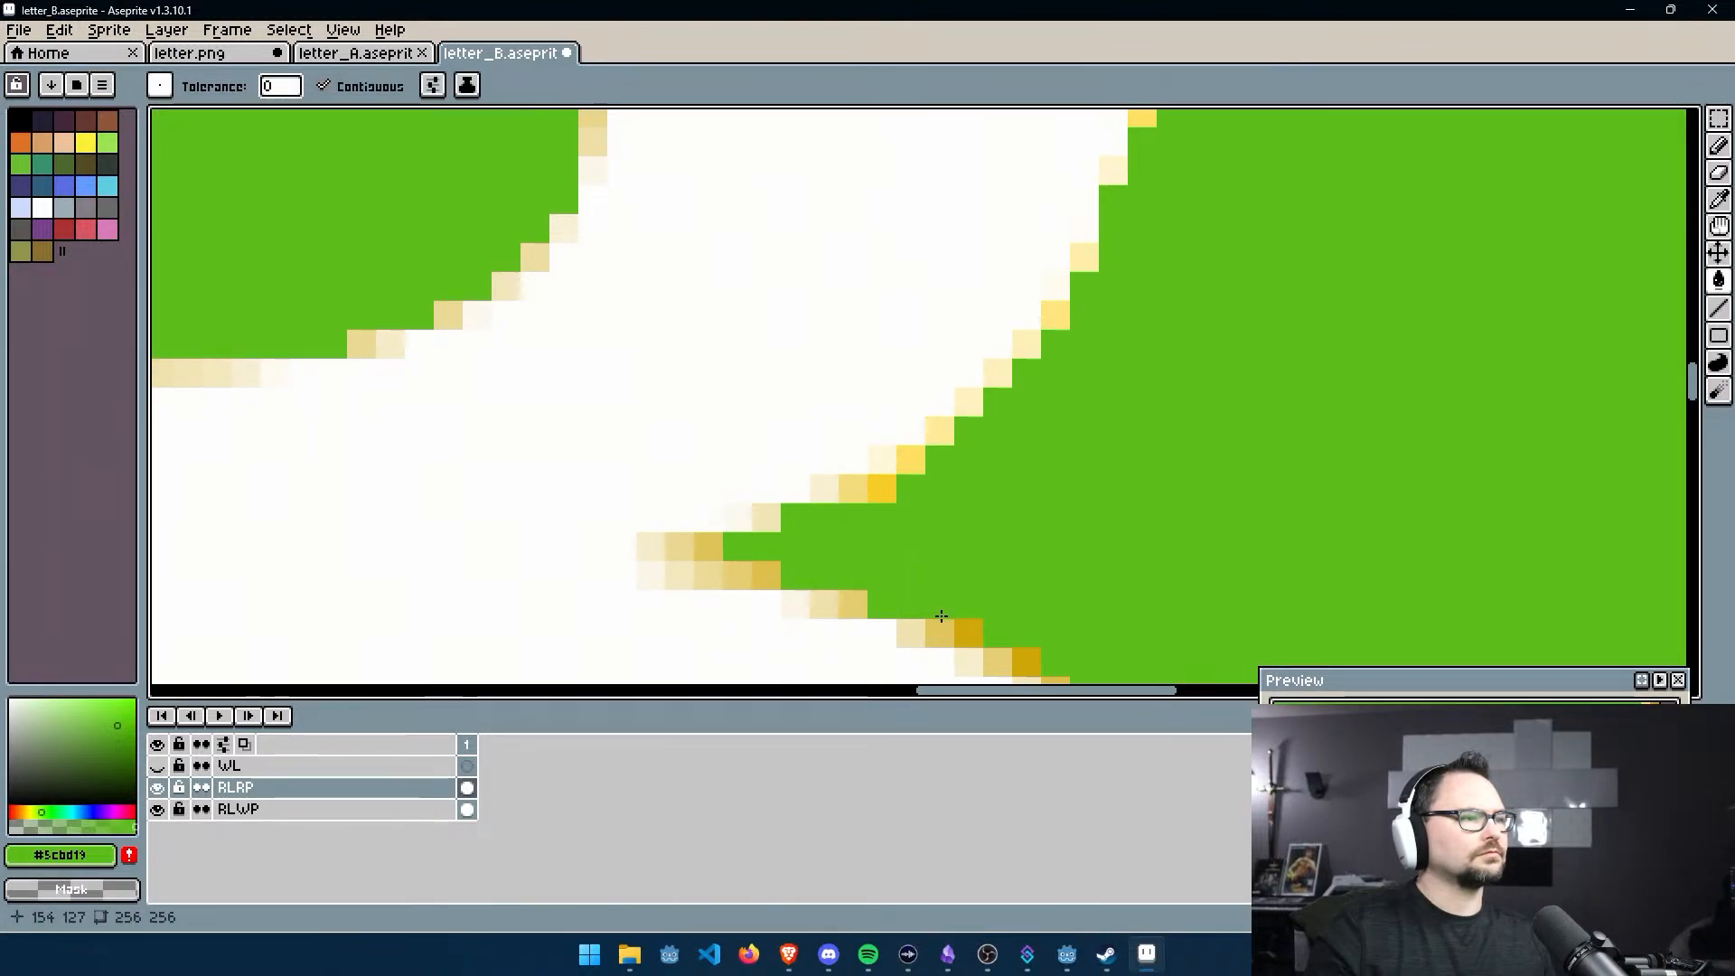
middle_drag(1041, 638, 949, 465)
Fill the remaining yellow pixels on the upper-right curve of the B's lower counter with green
scroll(1148, 534, down, 5)
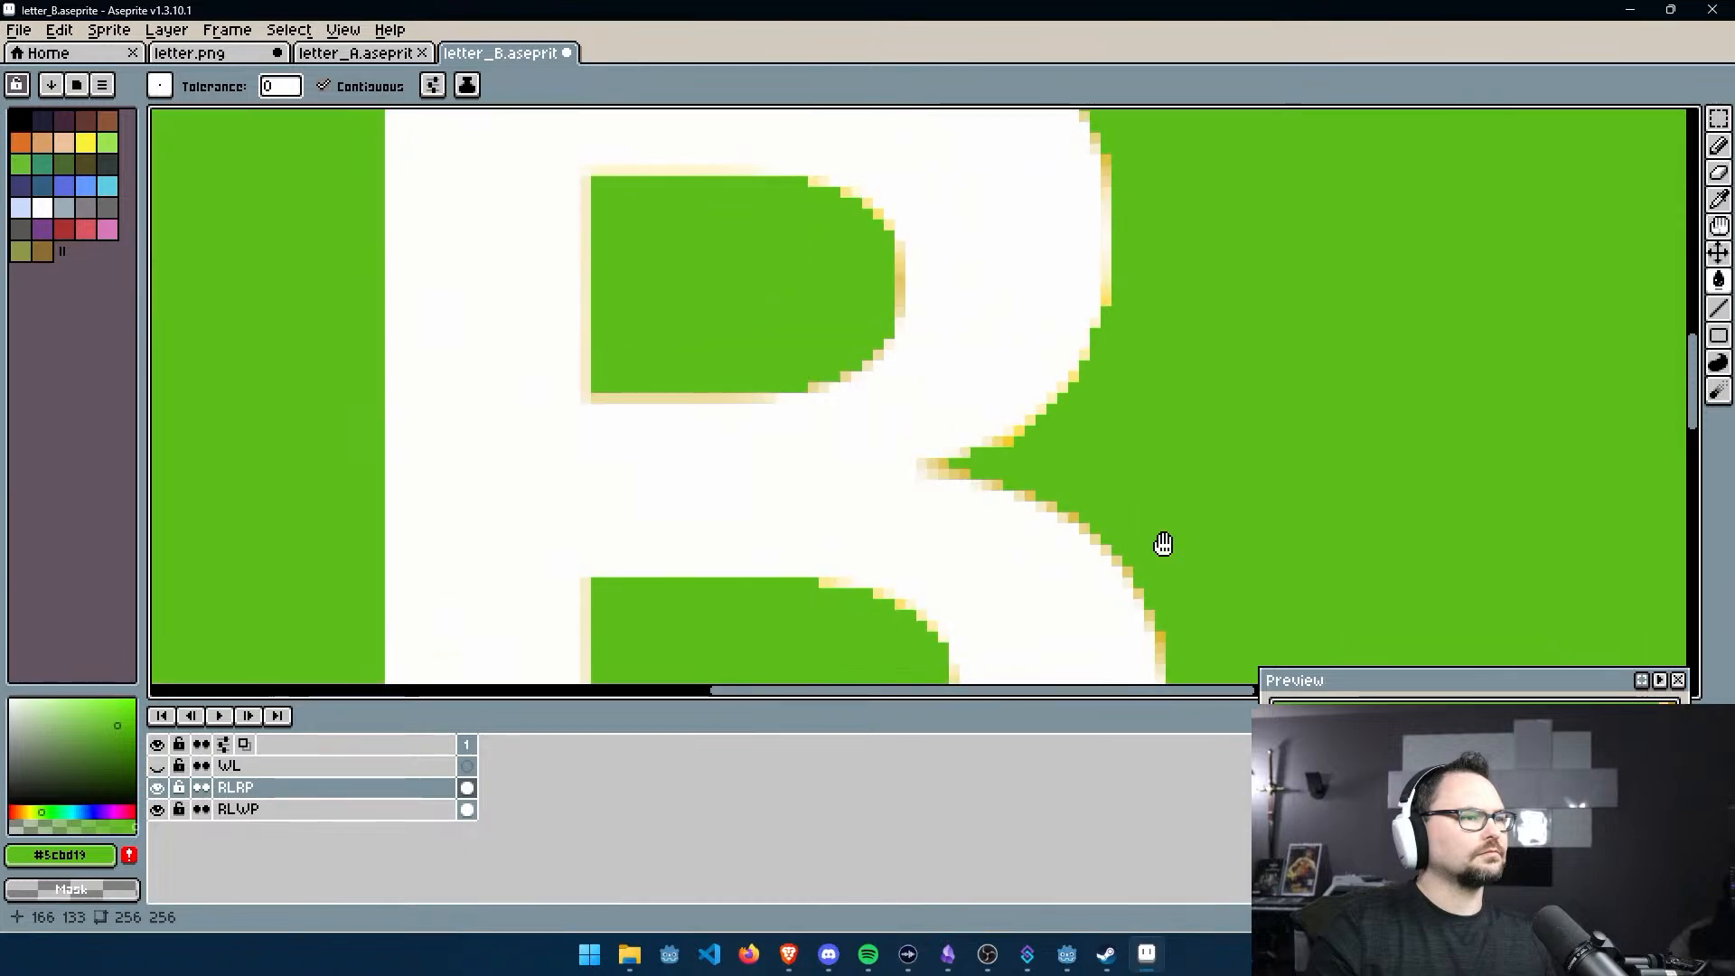
scroll(593, 462, up, 4)
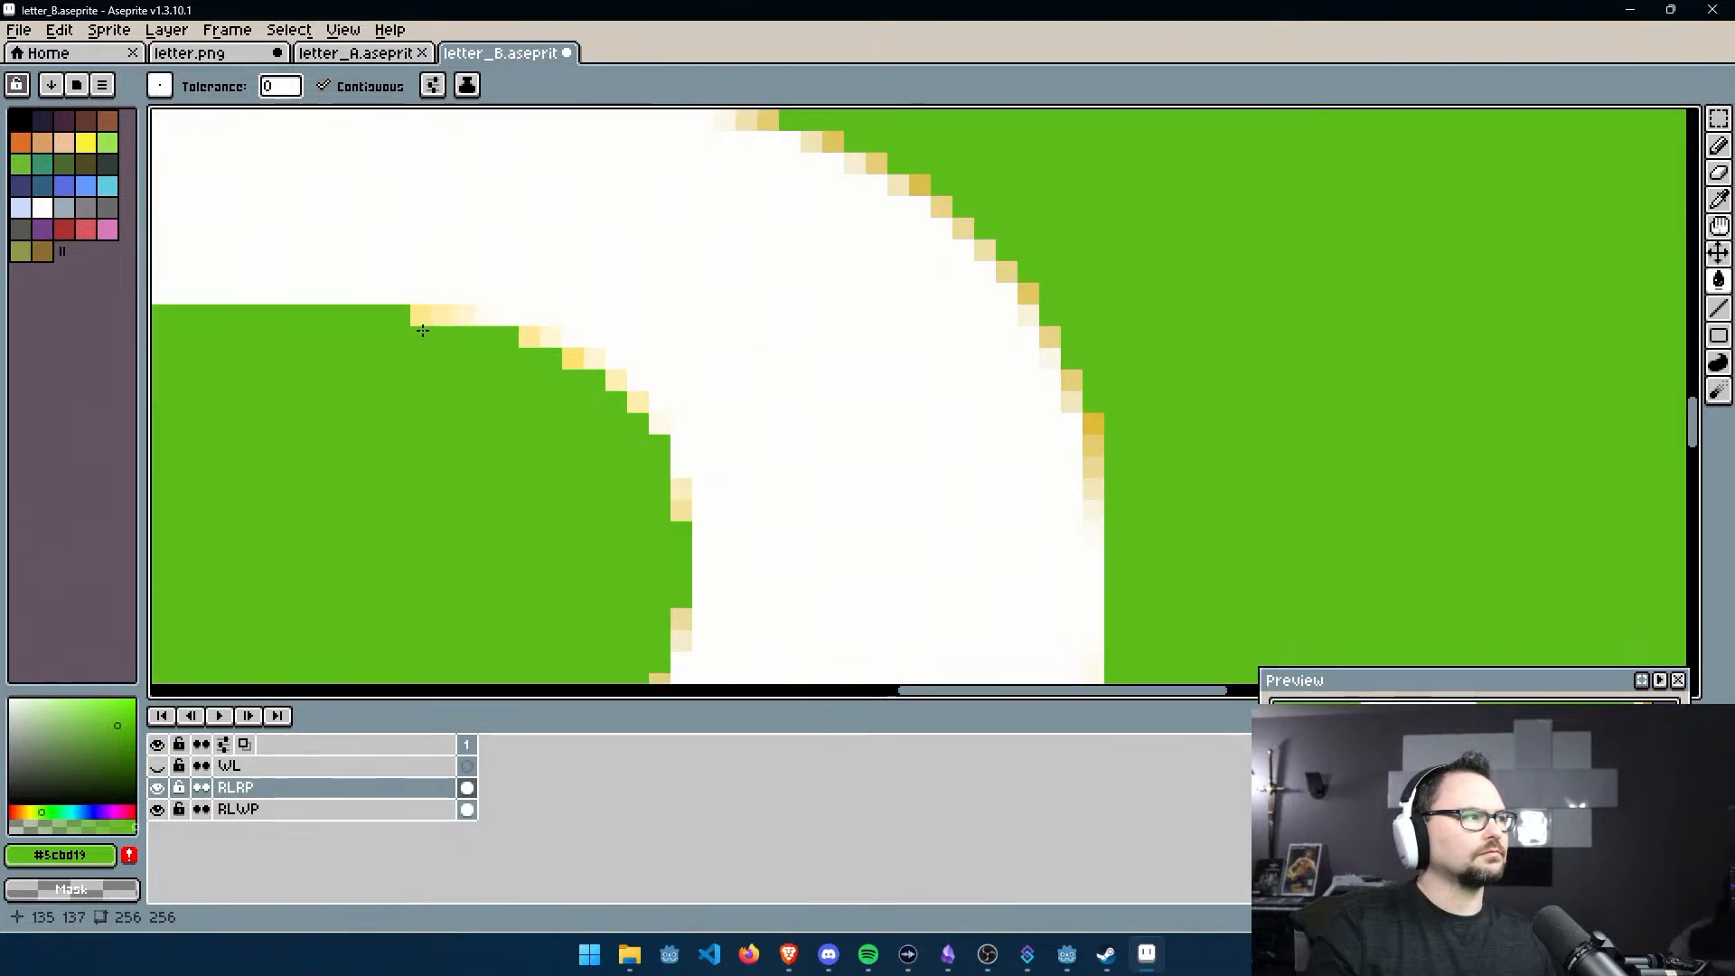
click(421, 315)
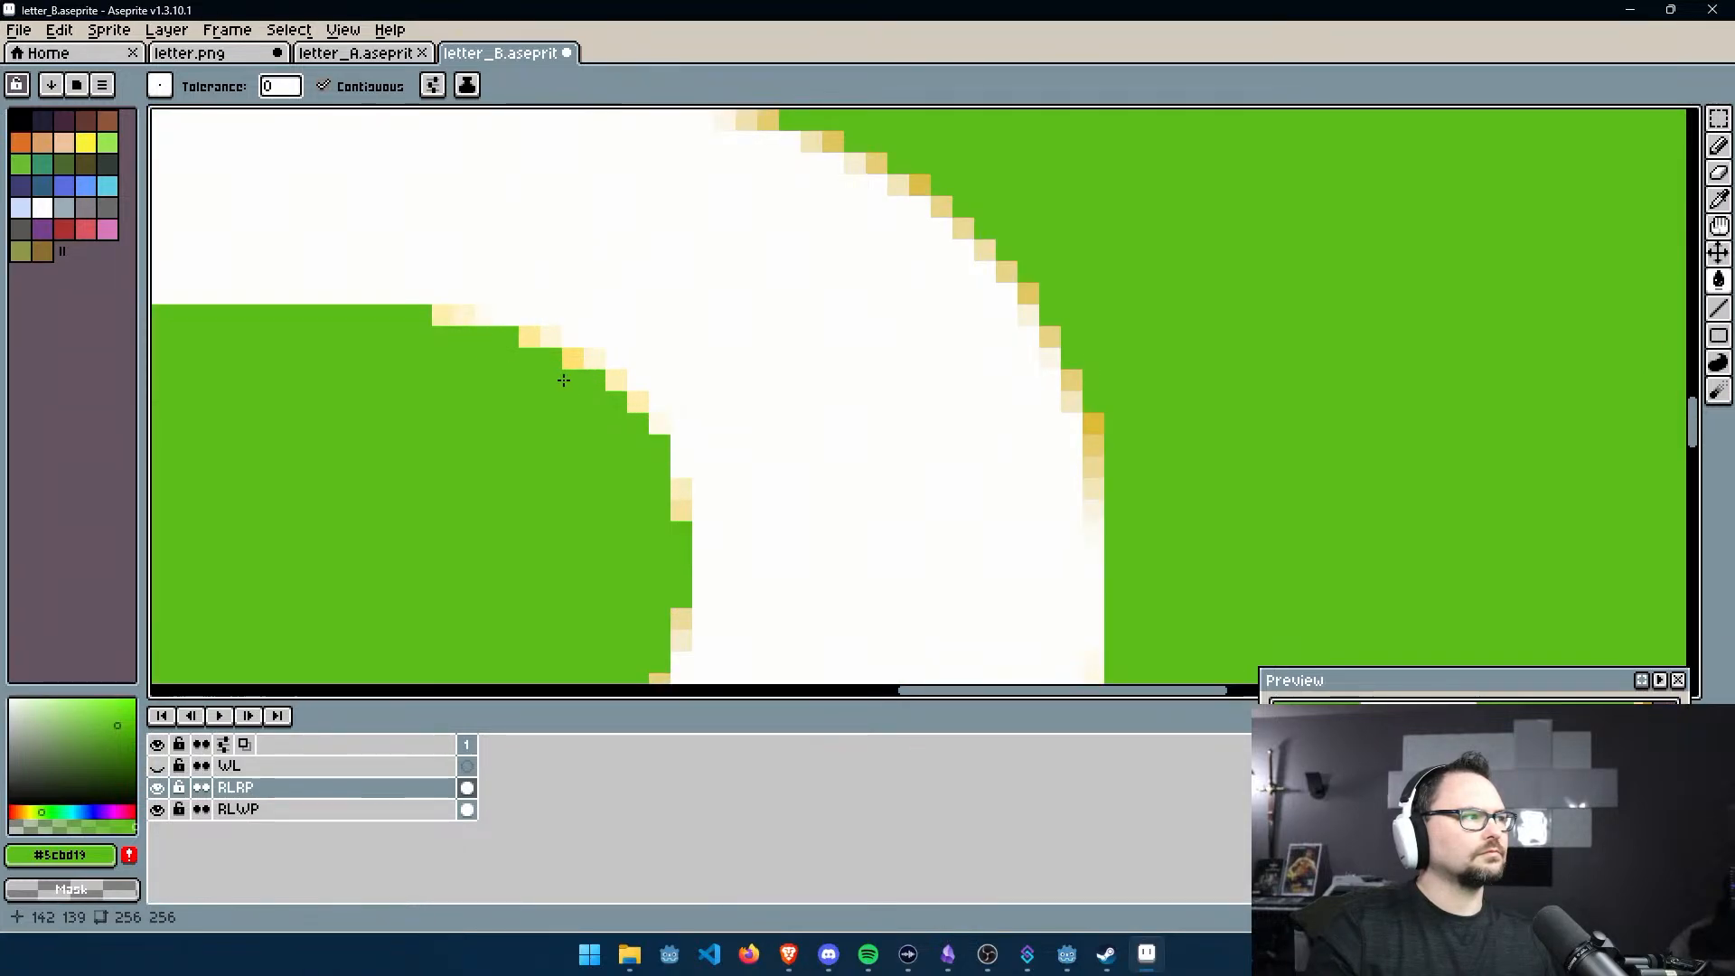
click(529, 338)
click(682, 512)
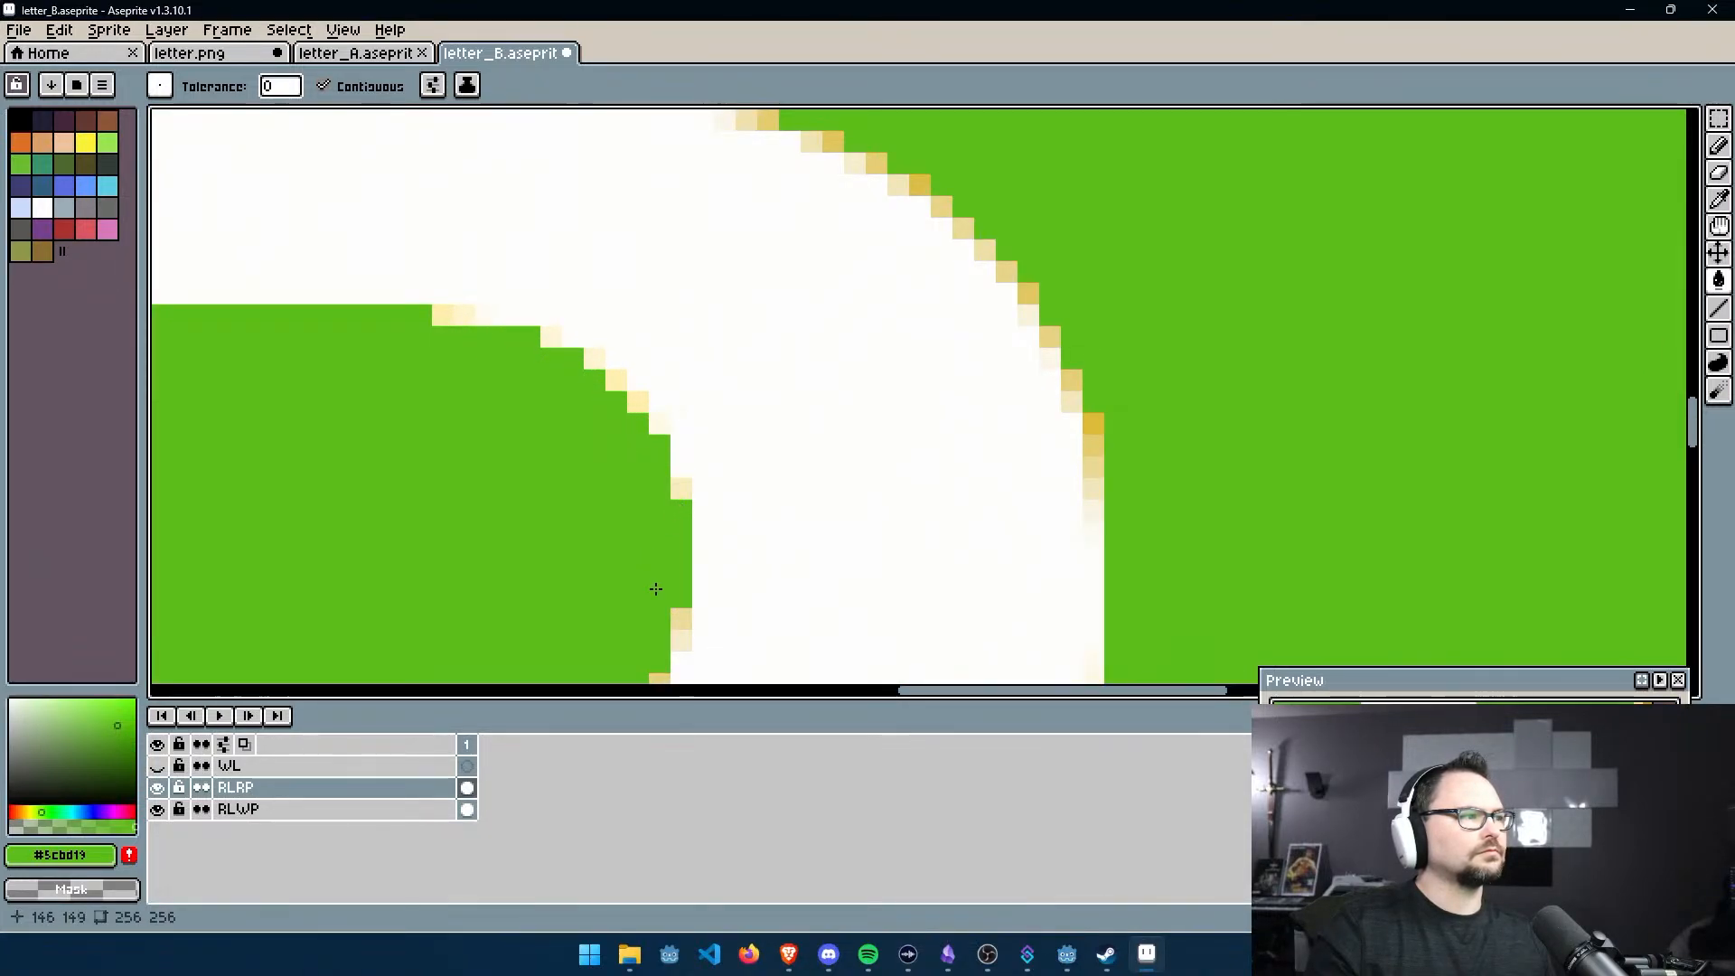
scroll(682, 610, down, 3)
scroll(628, 584, up, 2)
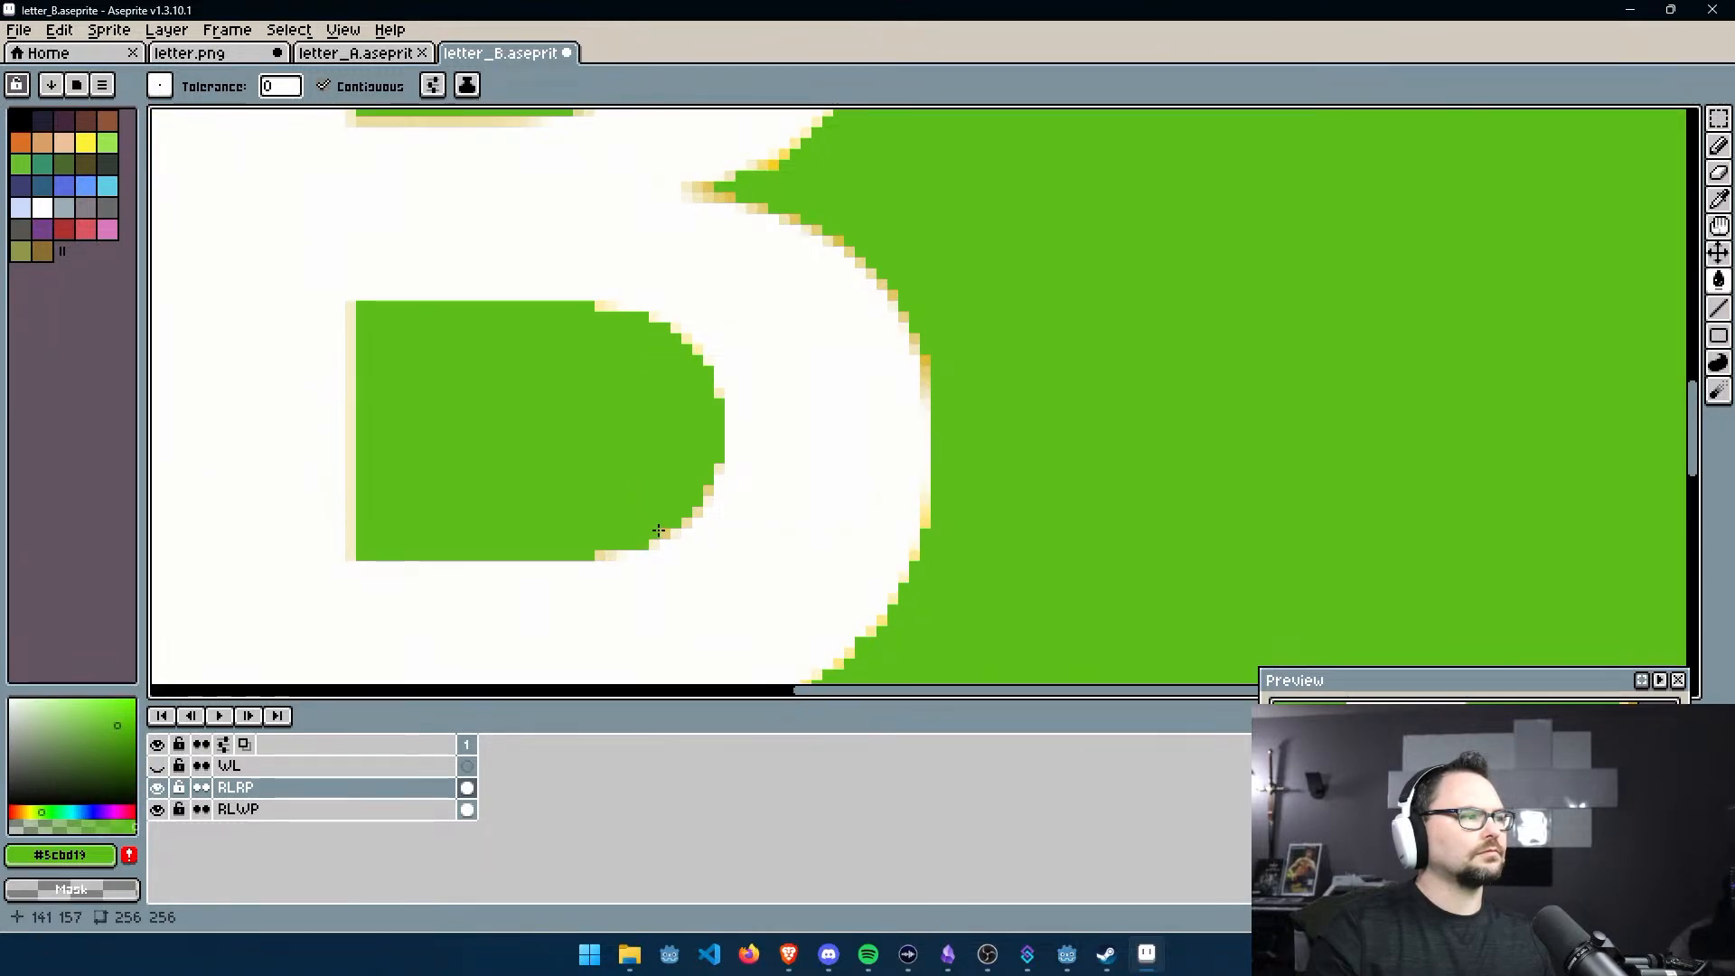
scroll(945, 527, down, 5)
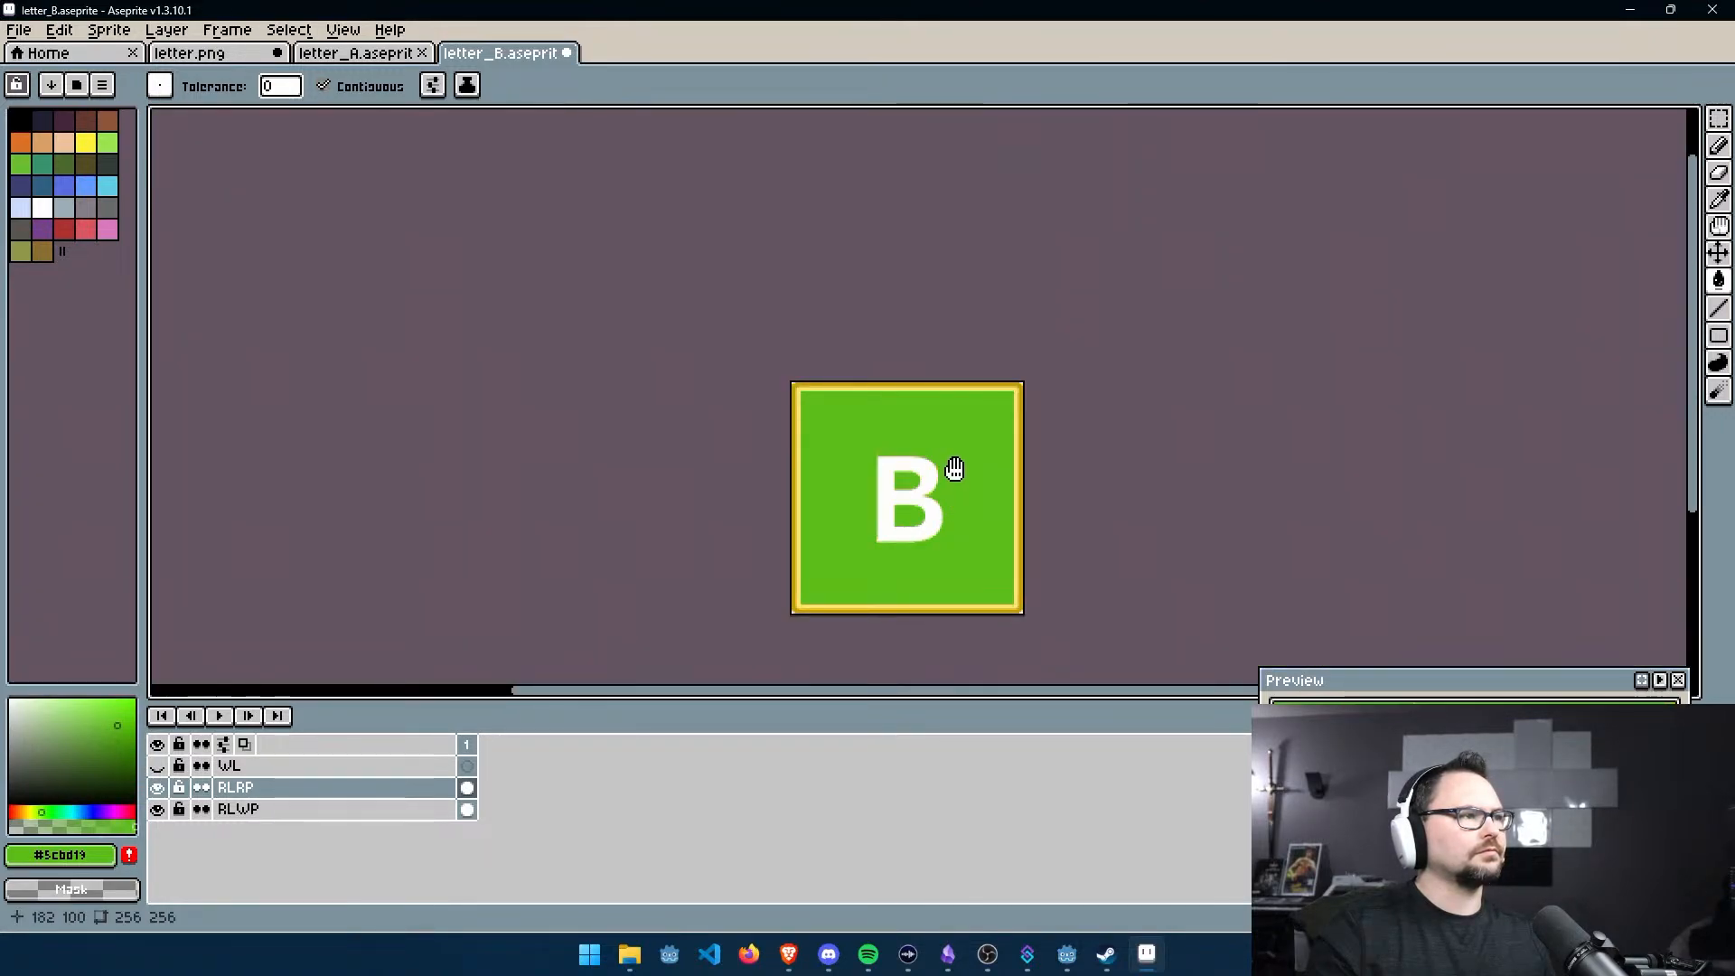
scroll(877, 452, up, 4)
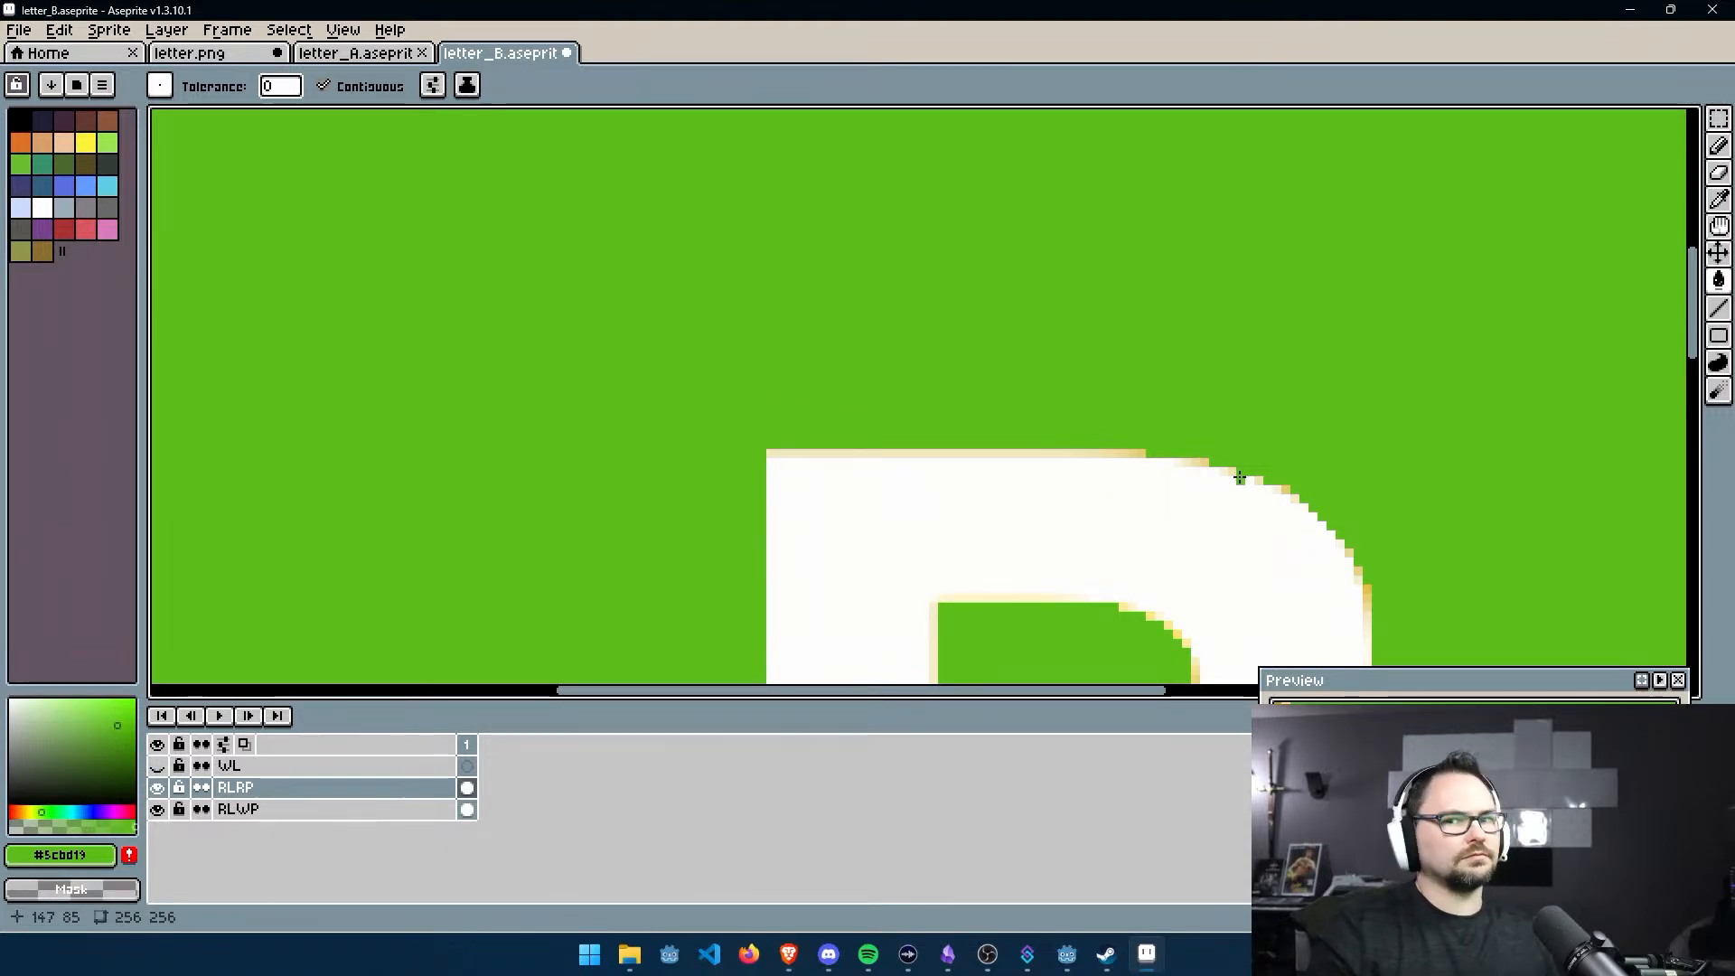
Fill the leftover gold pixels at the B's bottom-left corner and in the notch between the two bowls with green
scroll(936, 571, up, 2)
middle_drag(958, 577, 887, 407)
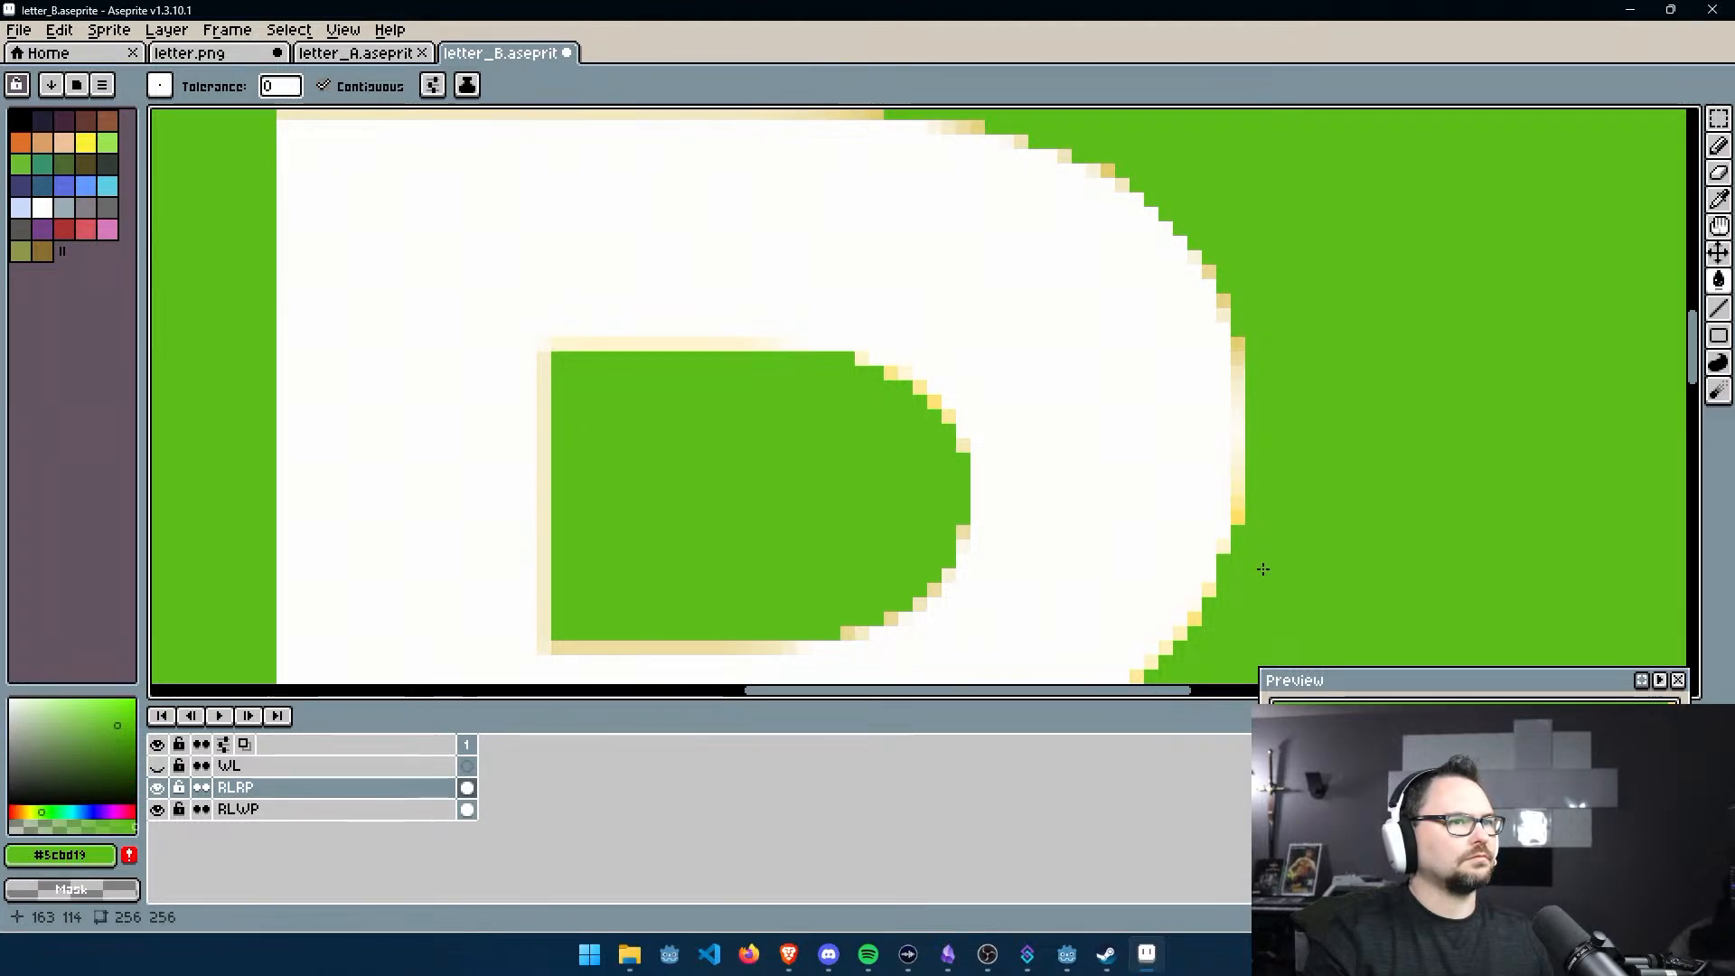
scroll(1256, 543, down, 3)
middle_drag(1211, 352, 1028, 117)
scroll(705, 434, up, 3)
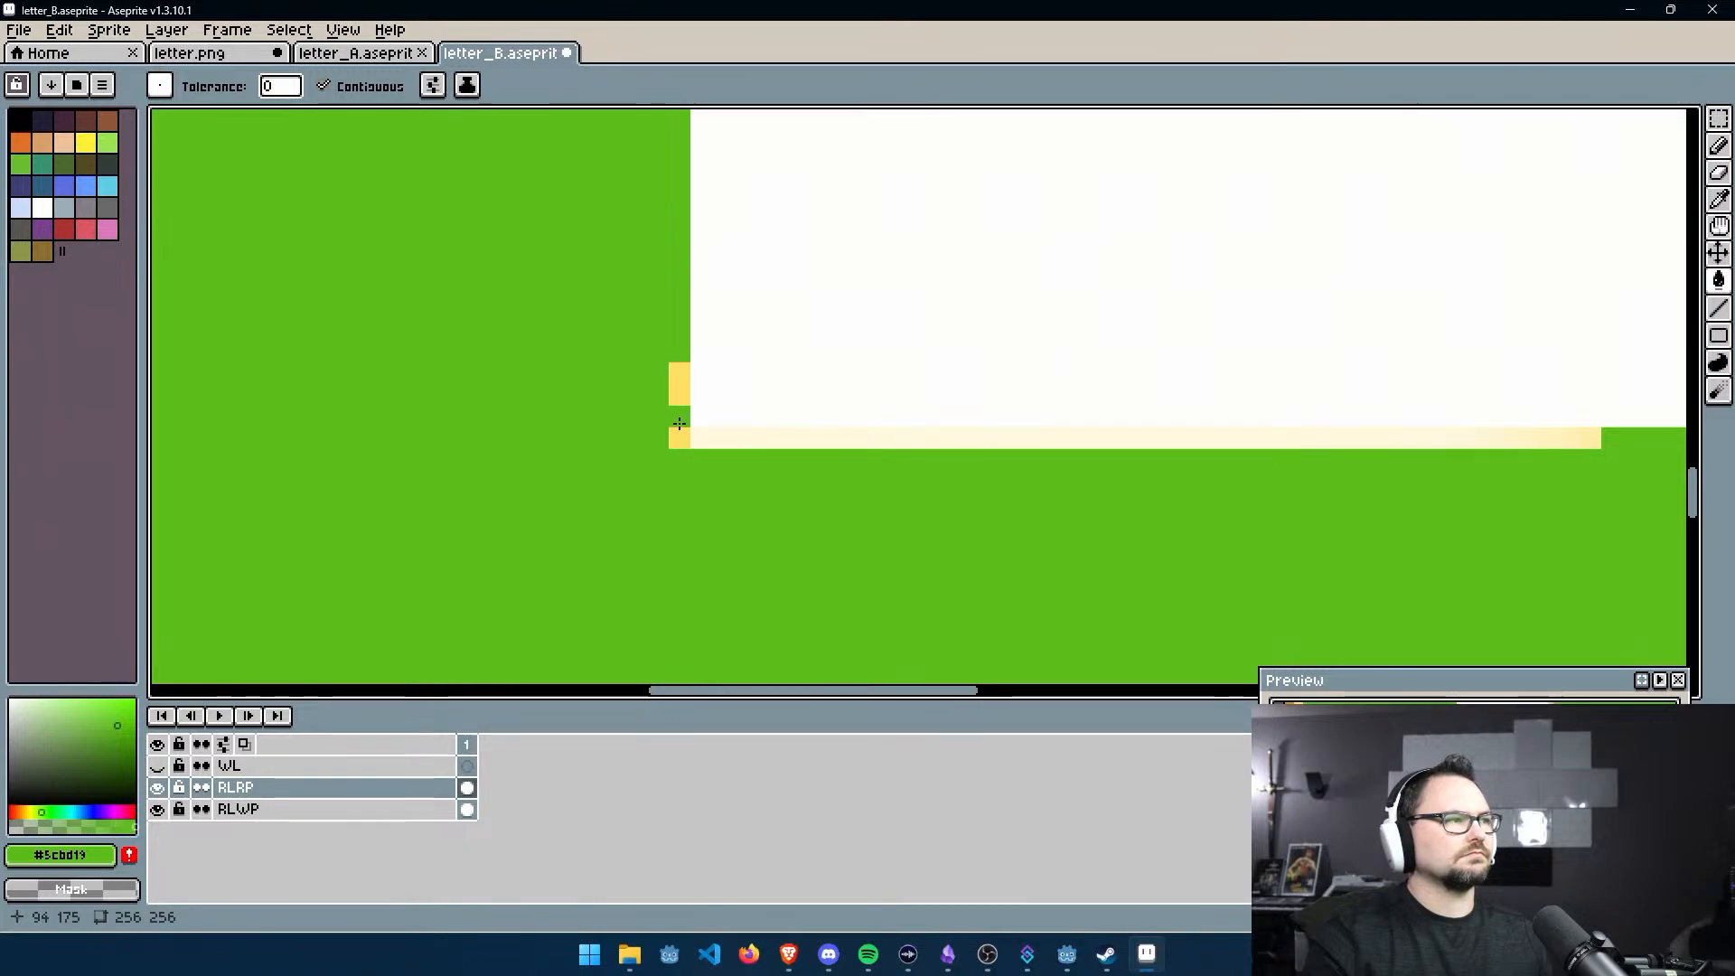
scroll(1010, 447, down, 2)
middle_drag(1124, 437, 1039, 647)
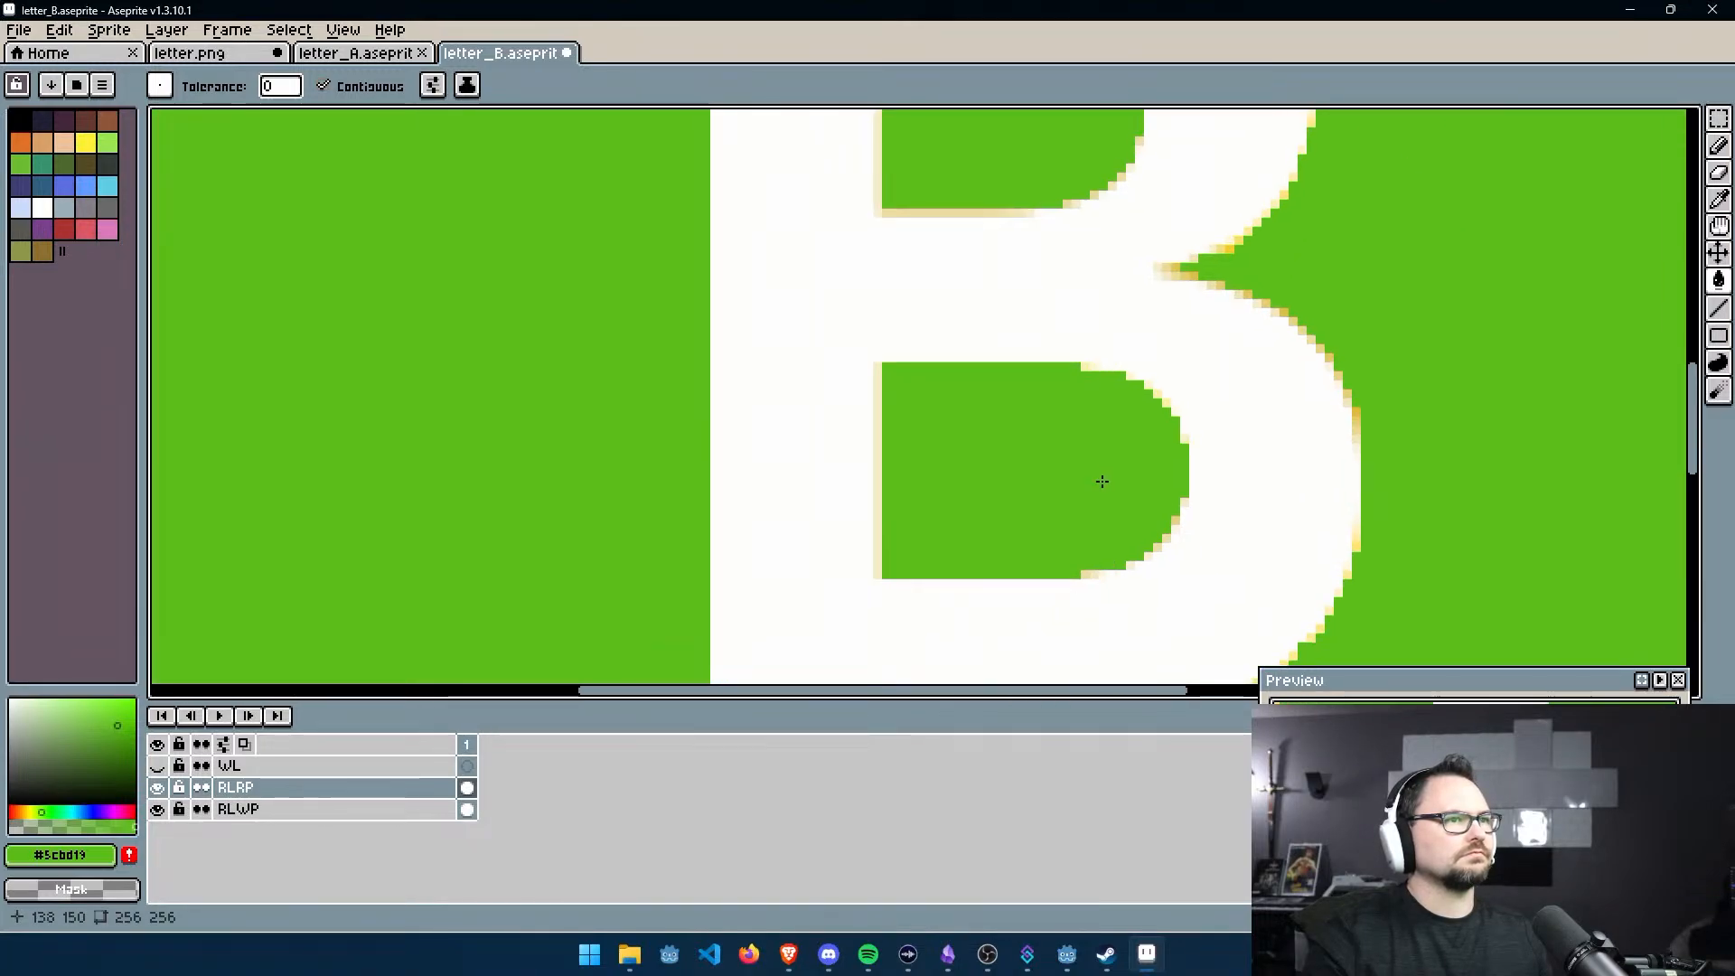
scroll(1101, 488, down, 3)
scroll(1101, 478, up, 6)
scroll(1166, 313, up, 2)
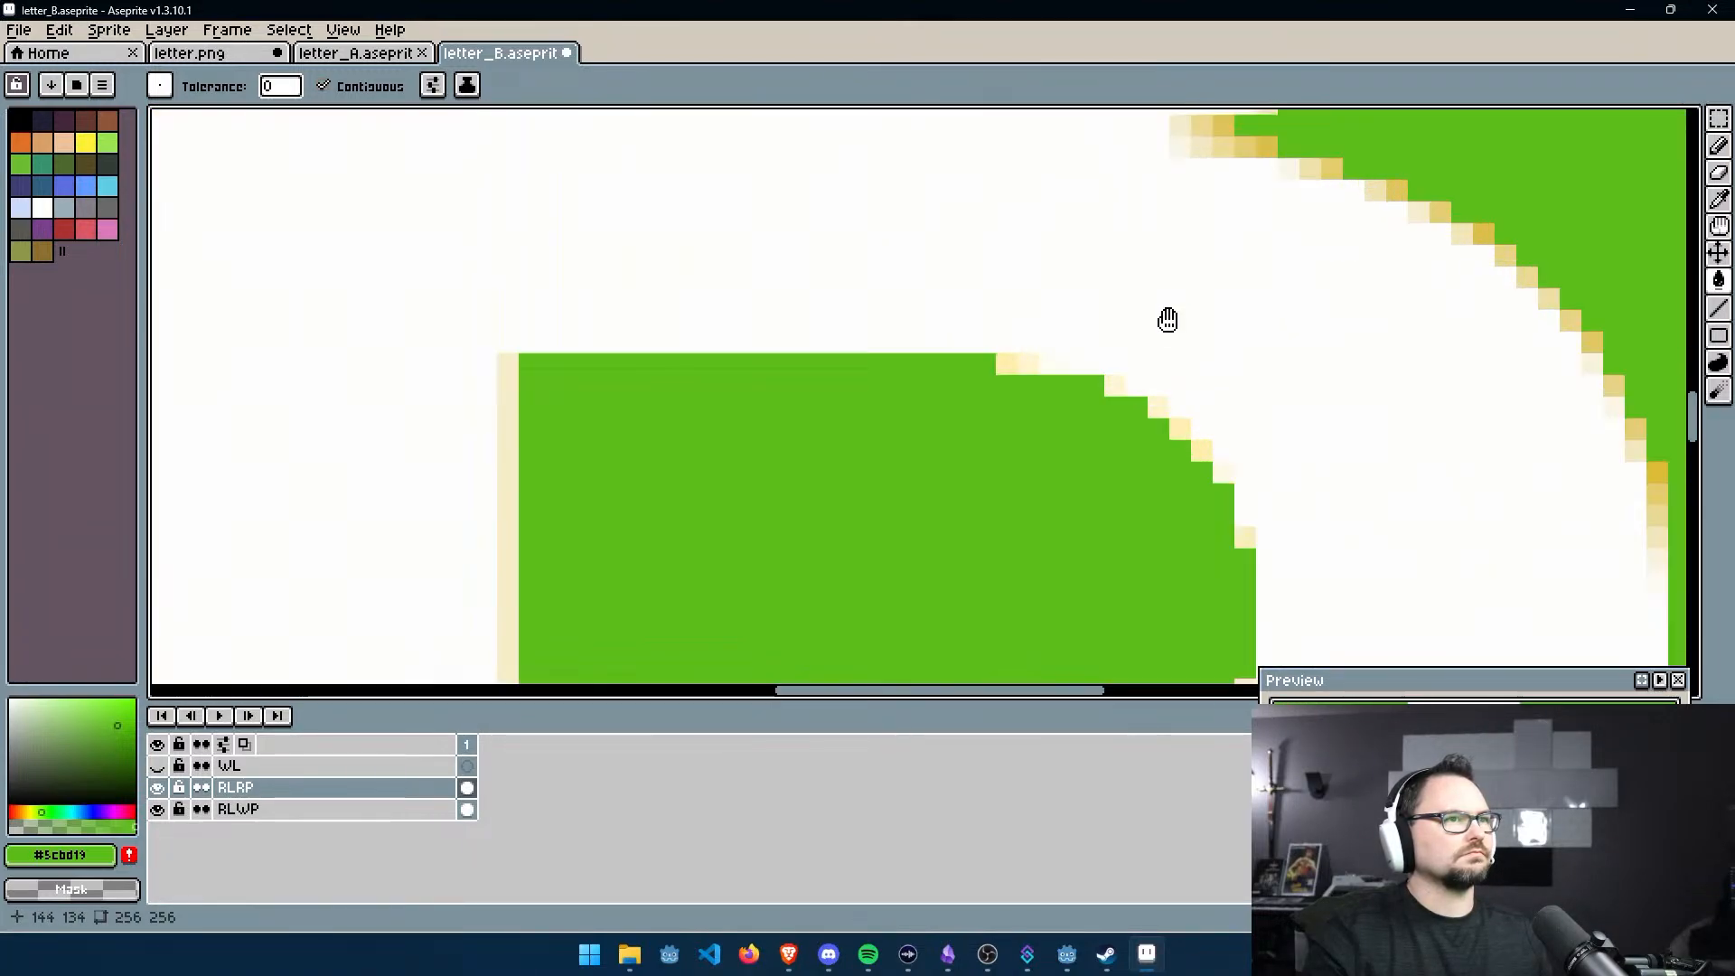
middle_drag(1170, 322, 1083, 600)
click(1160, 426)
click(1182, 426)
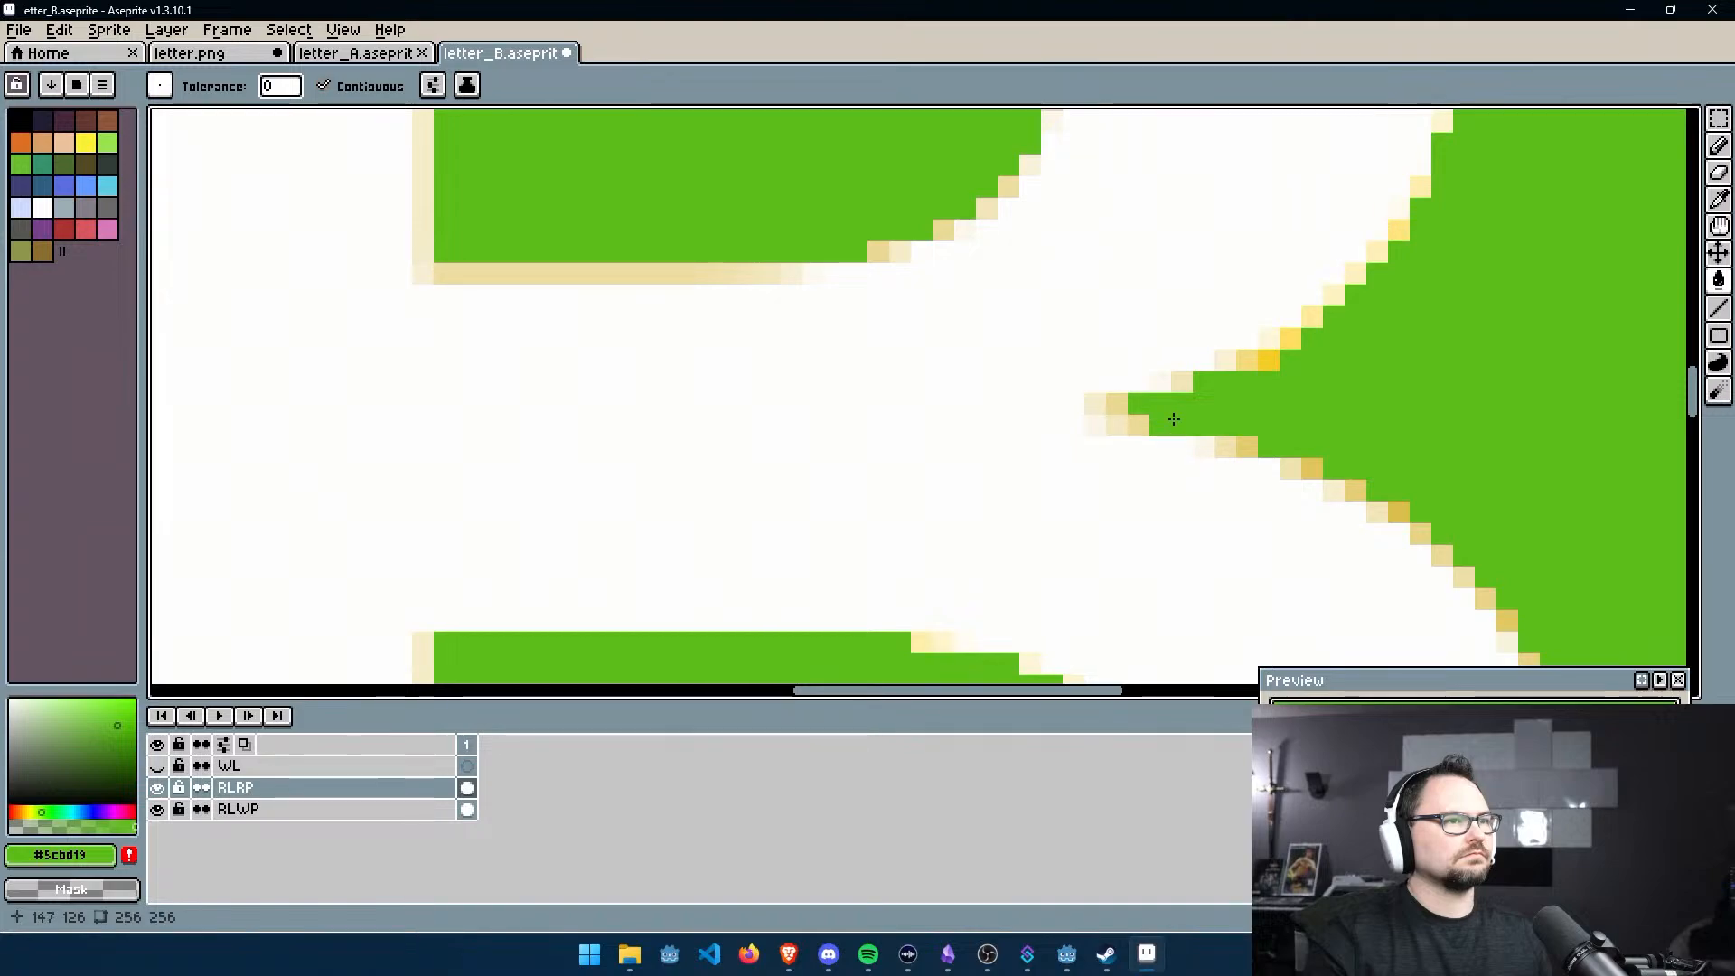
click(1247, 447)
scroll(1346, 417, down, 4)
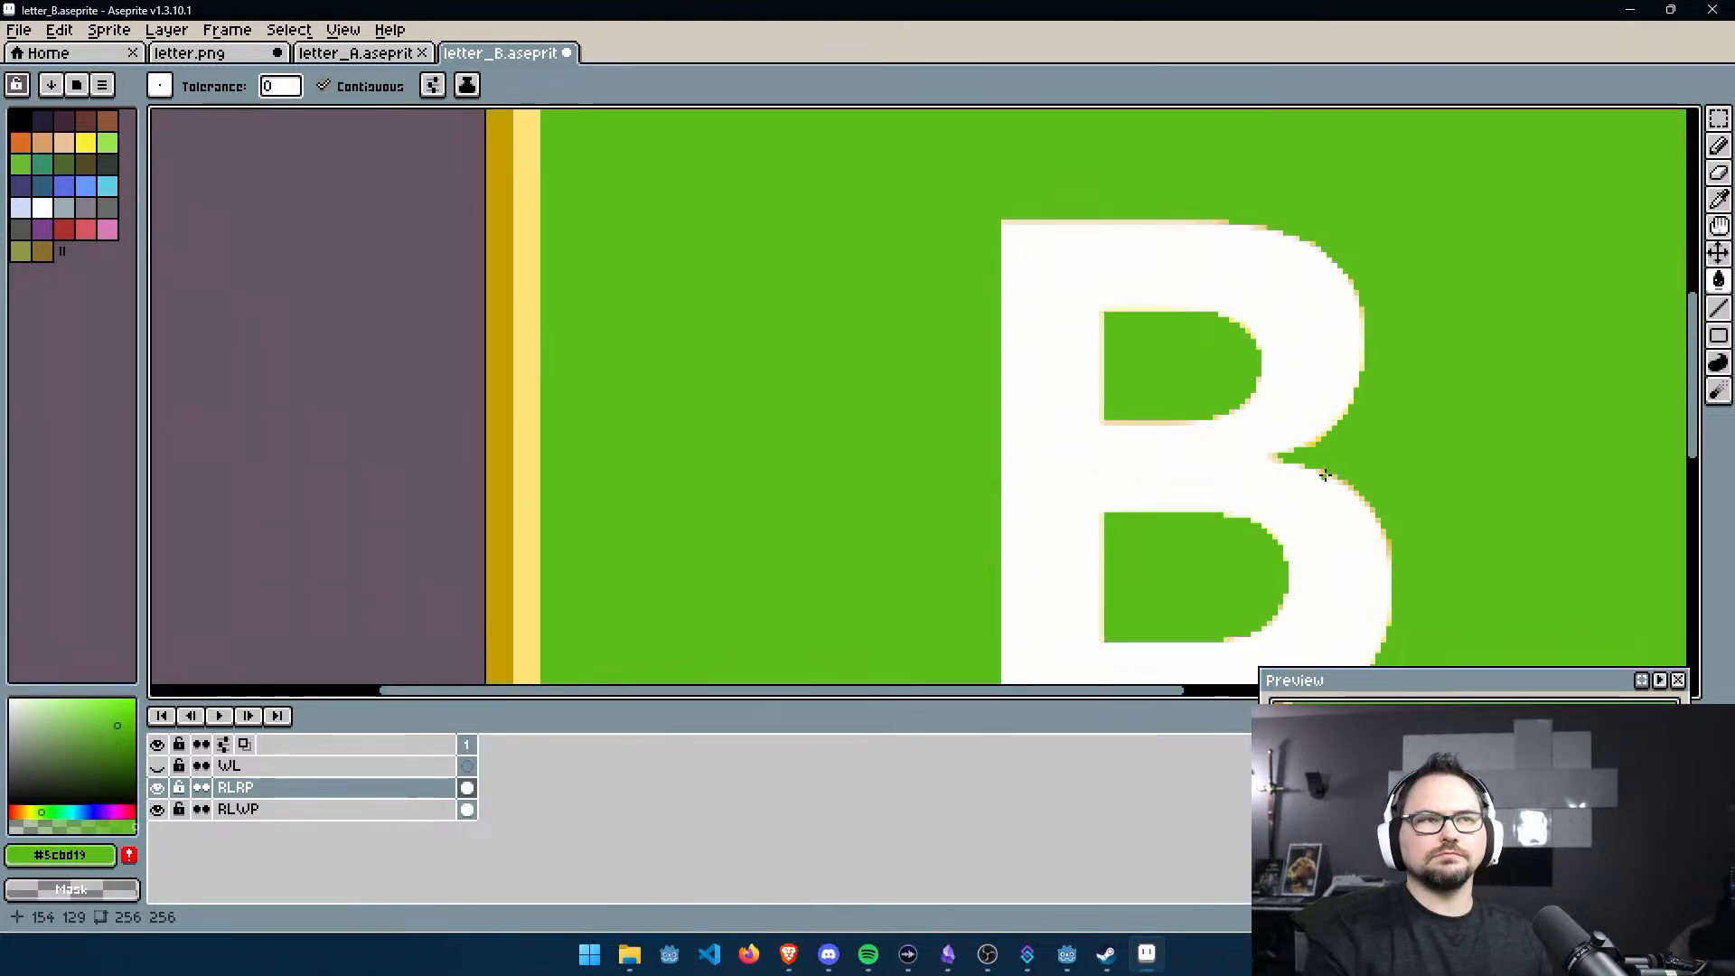
Fill the pale gold strip along the B's outer top edge with green, including its darker shades near the curve
scroll(1202, 453, up, 4)
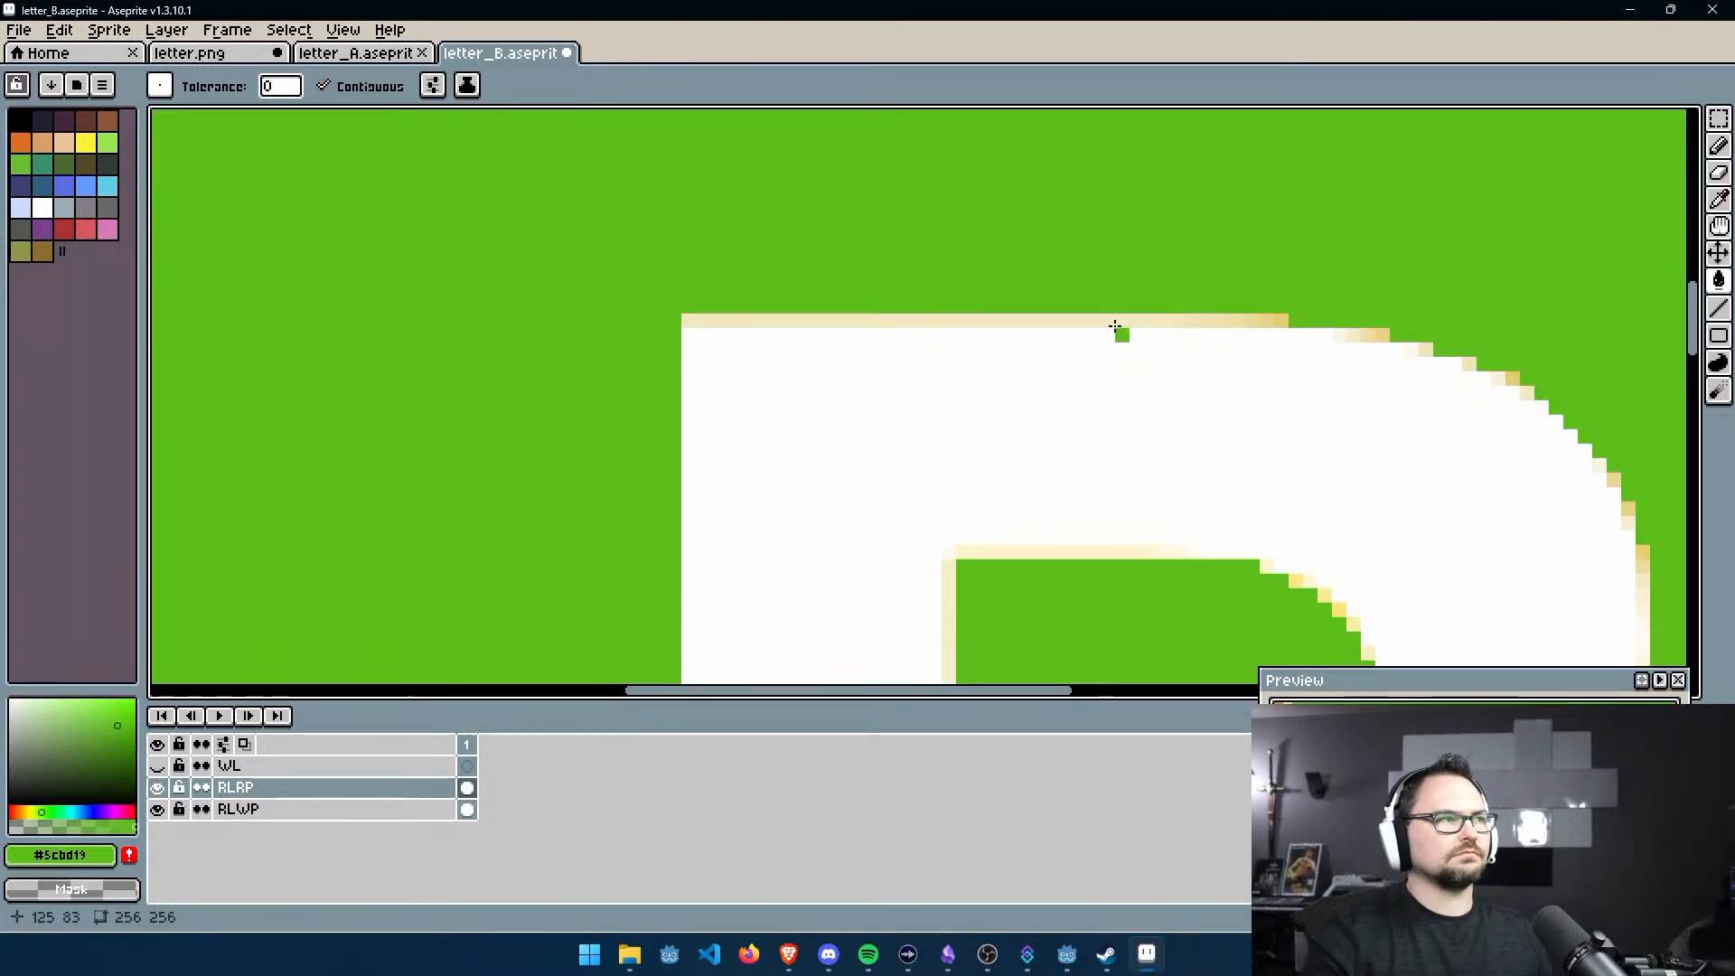
click(1113, 322)
click(1281, 321)
click(1238, 321)
click(1209, 322)
scroll(1342, 362, down, 2)
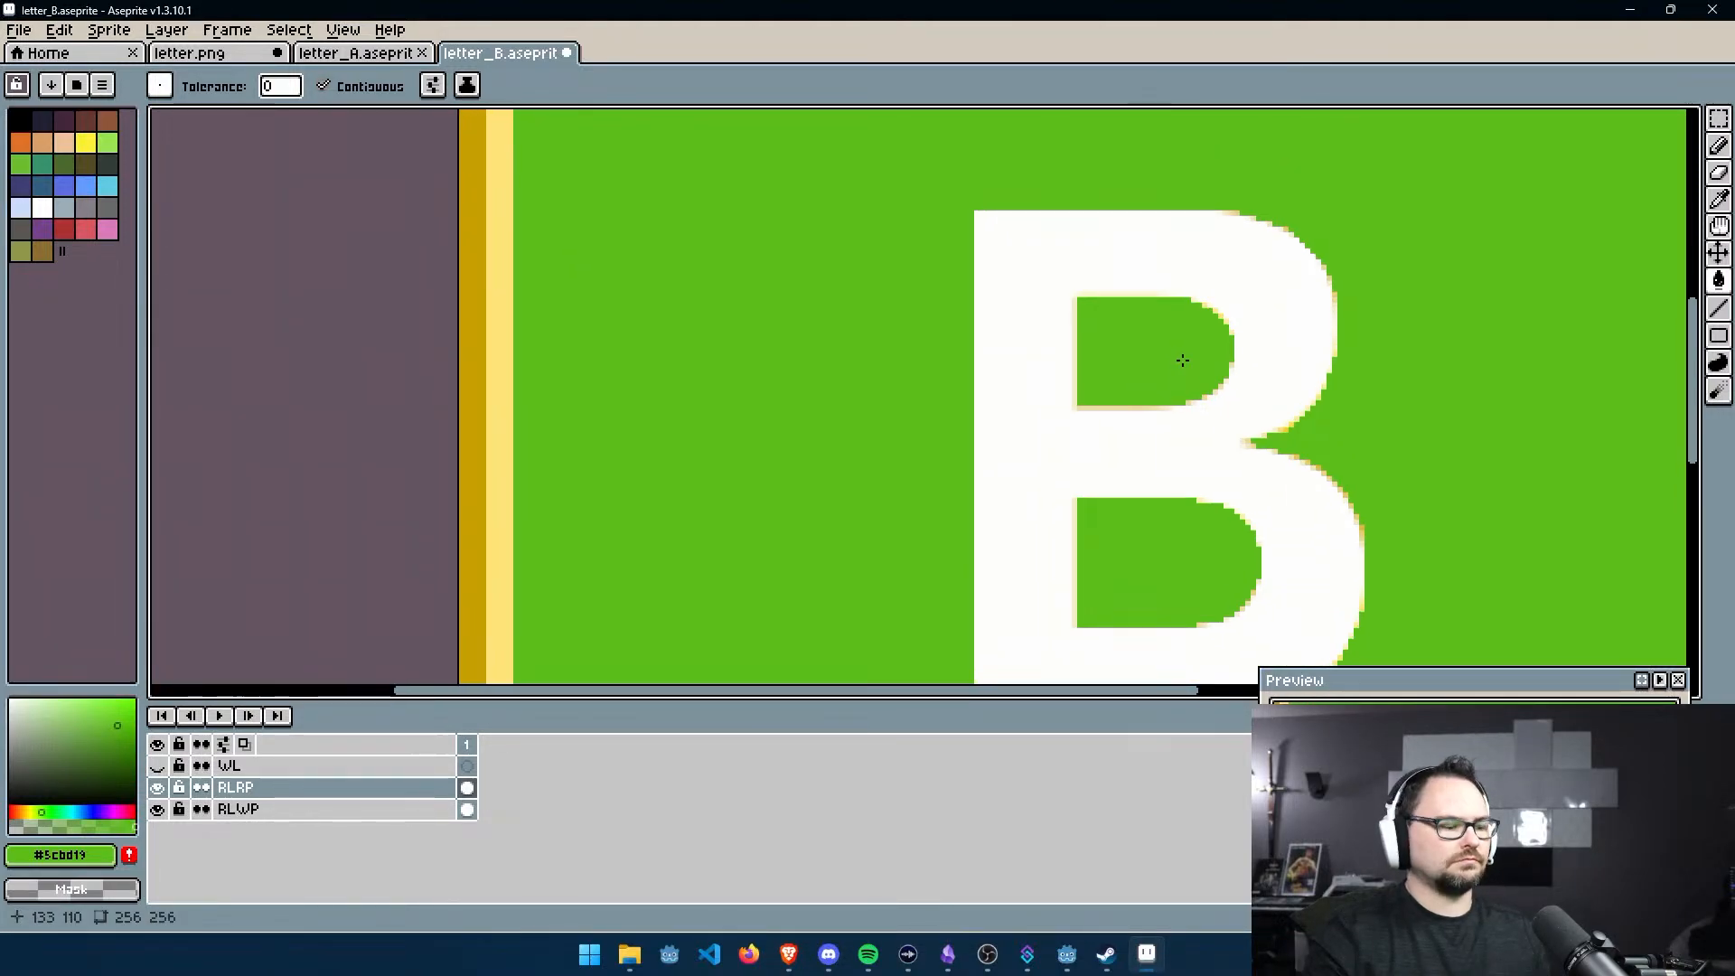
Sample the B's white #fffffe and pencil over the yellow pixels on the upper counter's upper-right curve with a 1 px brush
key(i)
click(1235, 318)
key(b)
scroll(1238, 320, up, 5)
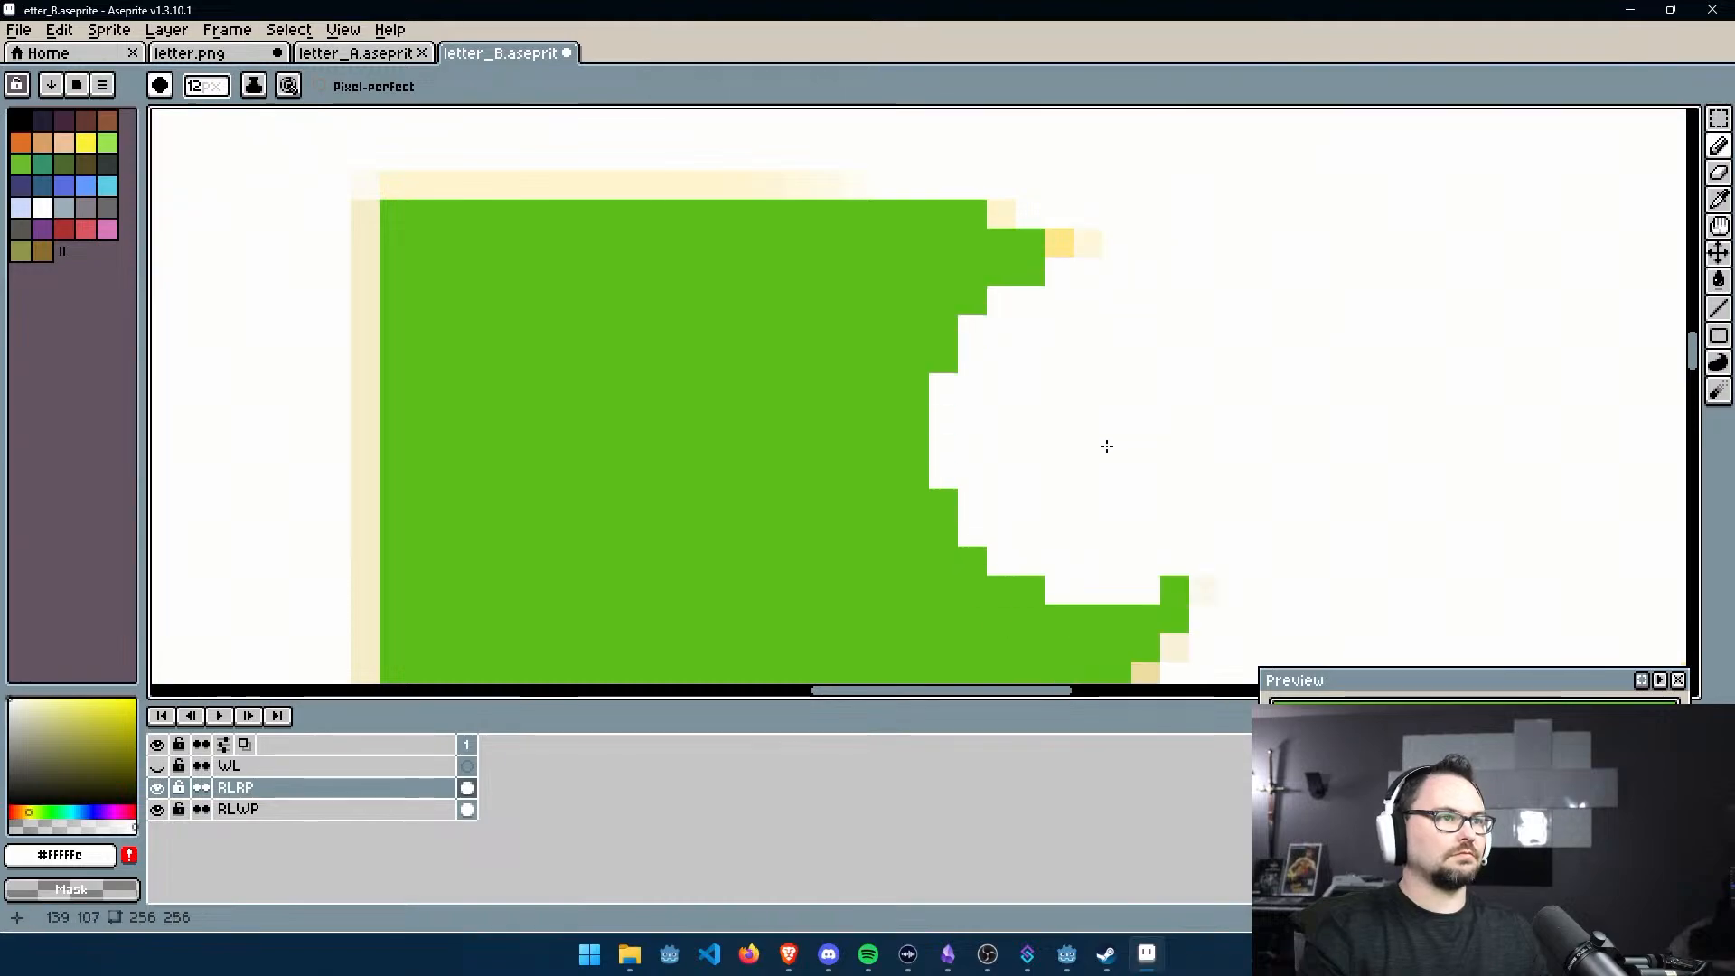
ctrl+scroll(1110, 450, down, 11)
click(1203, 387)
click(1175, 330)
click(1149, 306)
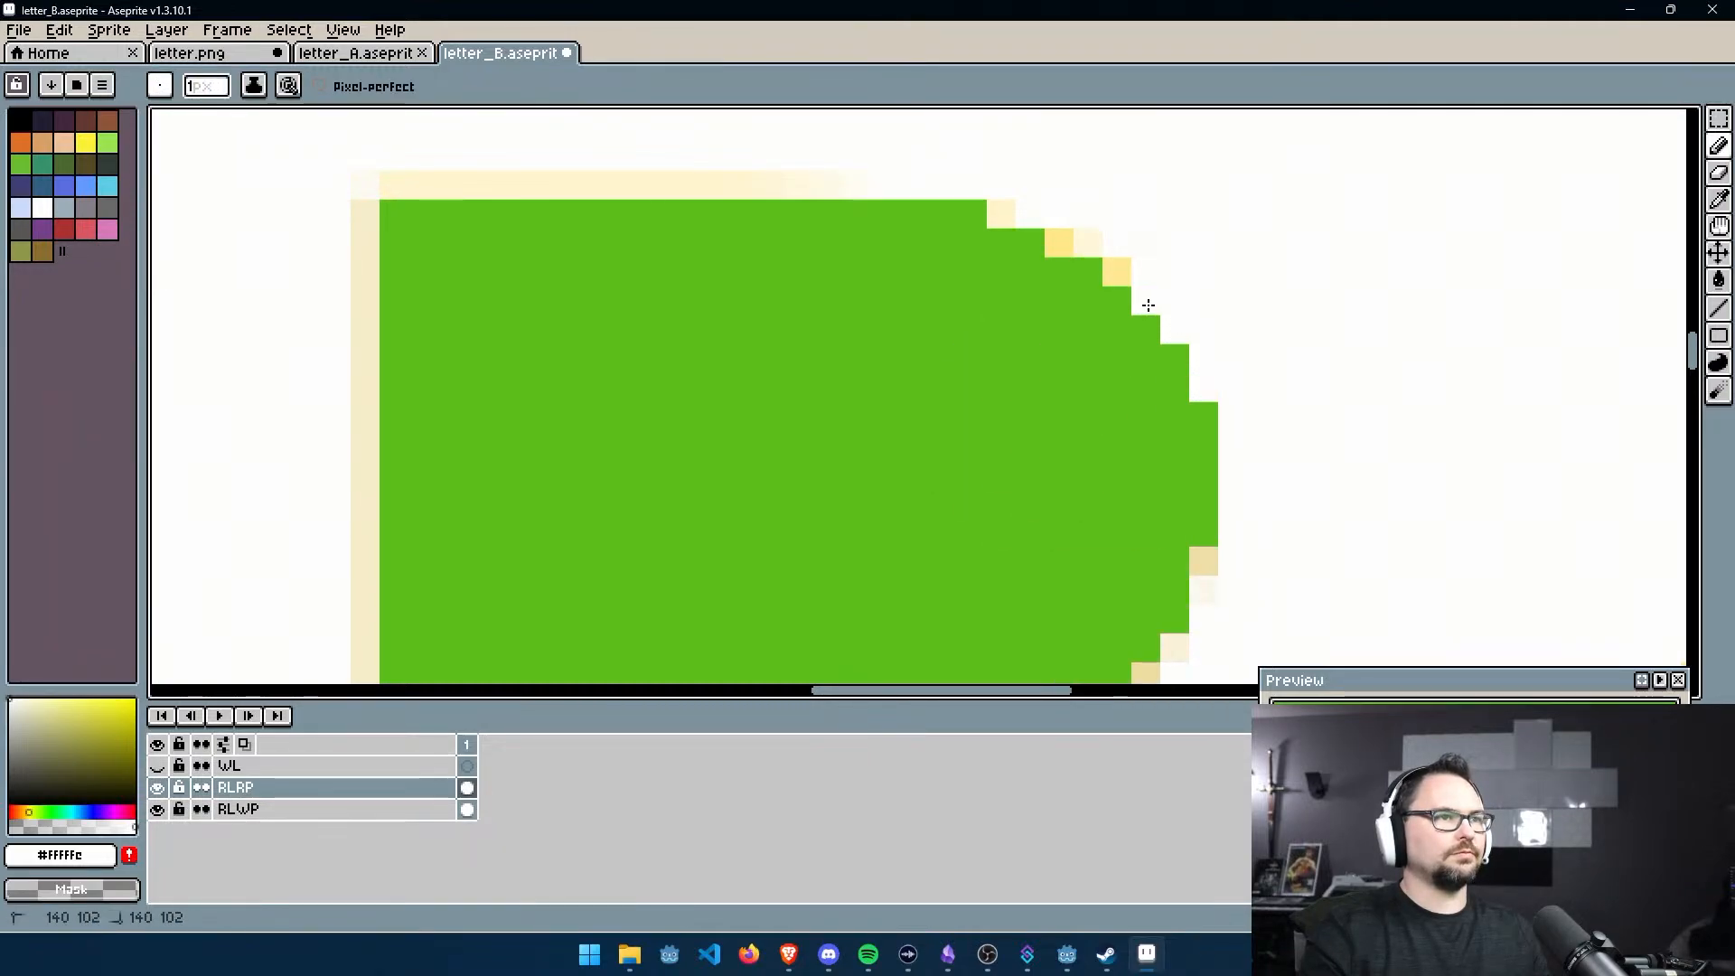
Paint the gold pixels on the upper counter's lower-right curve and along its straight bottom, left and top edges white
scroll(1112, 325, down, 3)
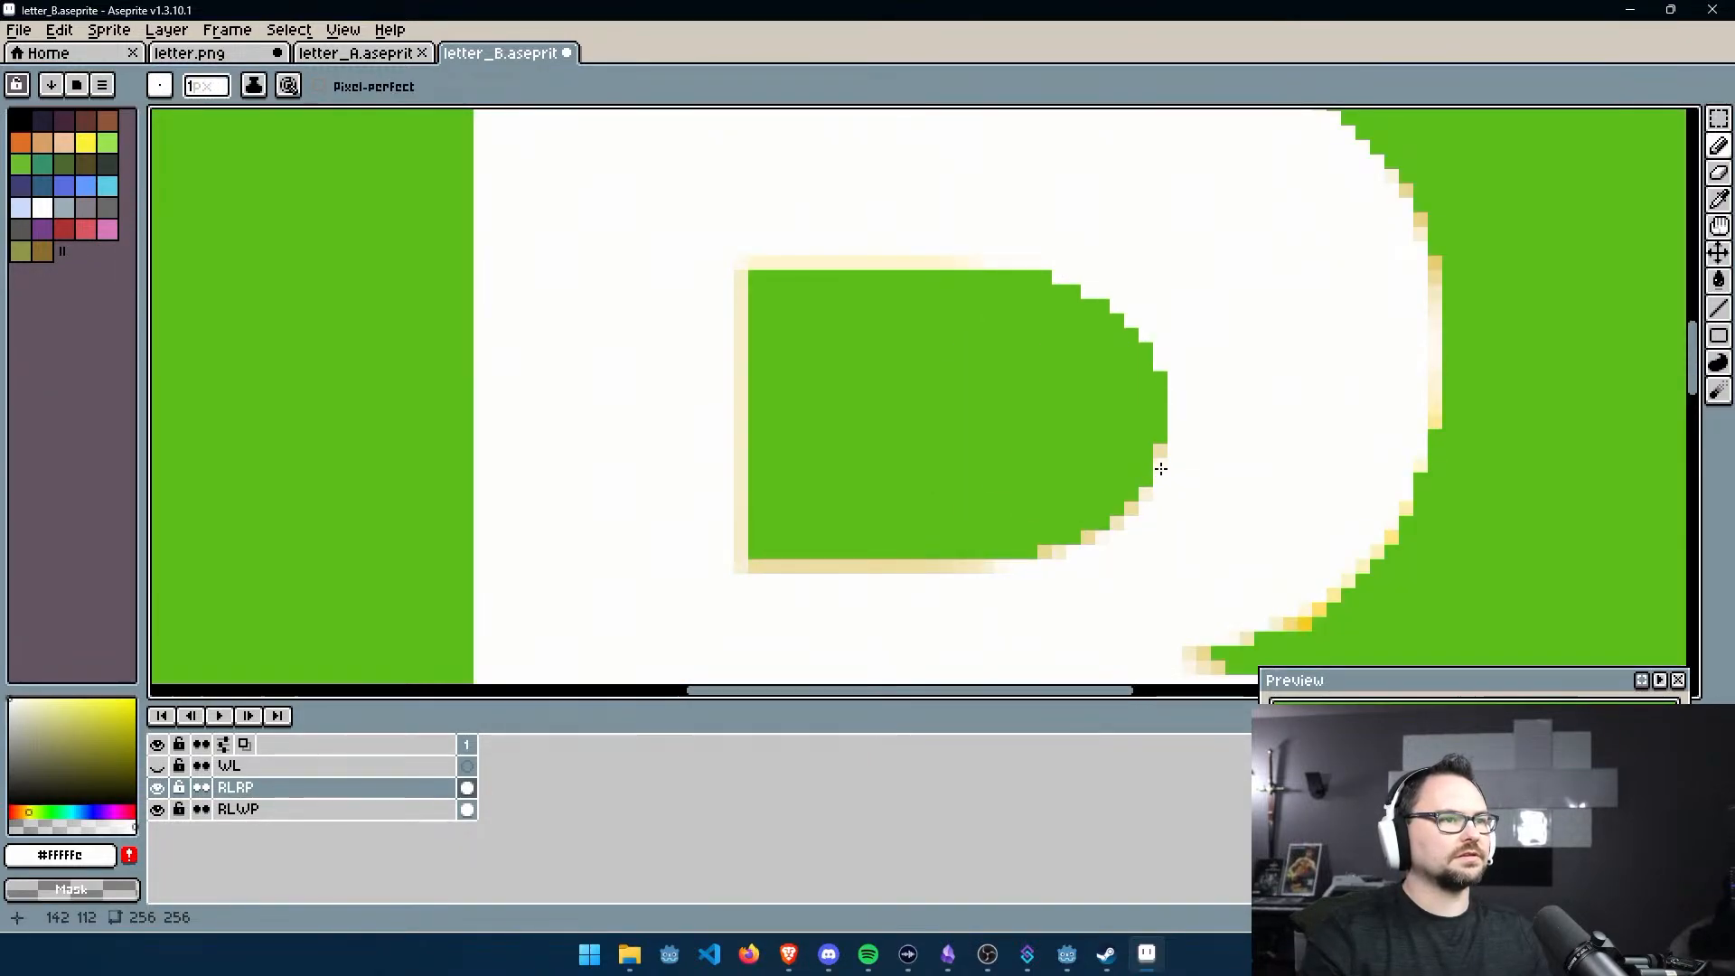
click(1094, 537)
middle_drag(977, 590, 1064, 556)
drag(1091, 557, 816, 560)
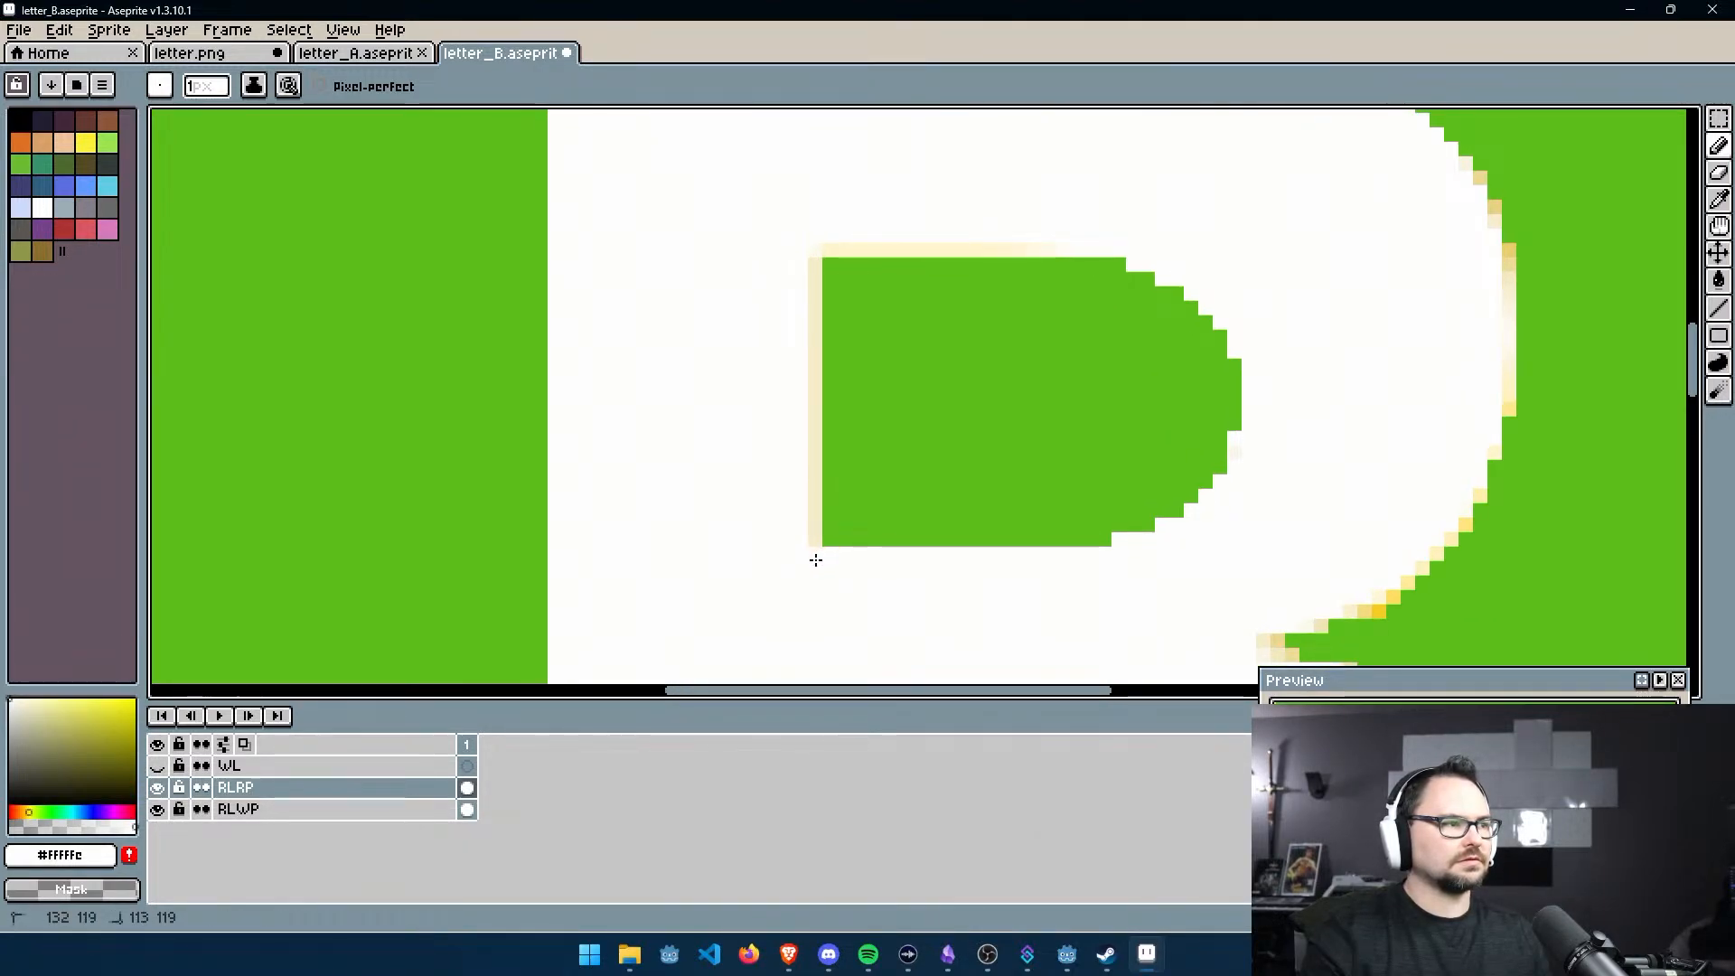
shift+click(817, 256)
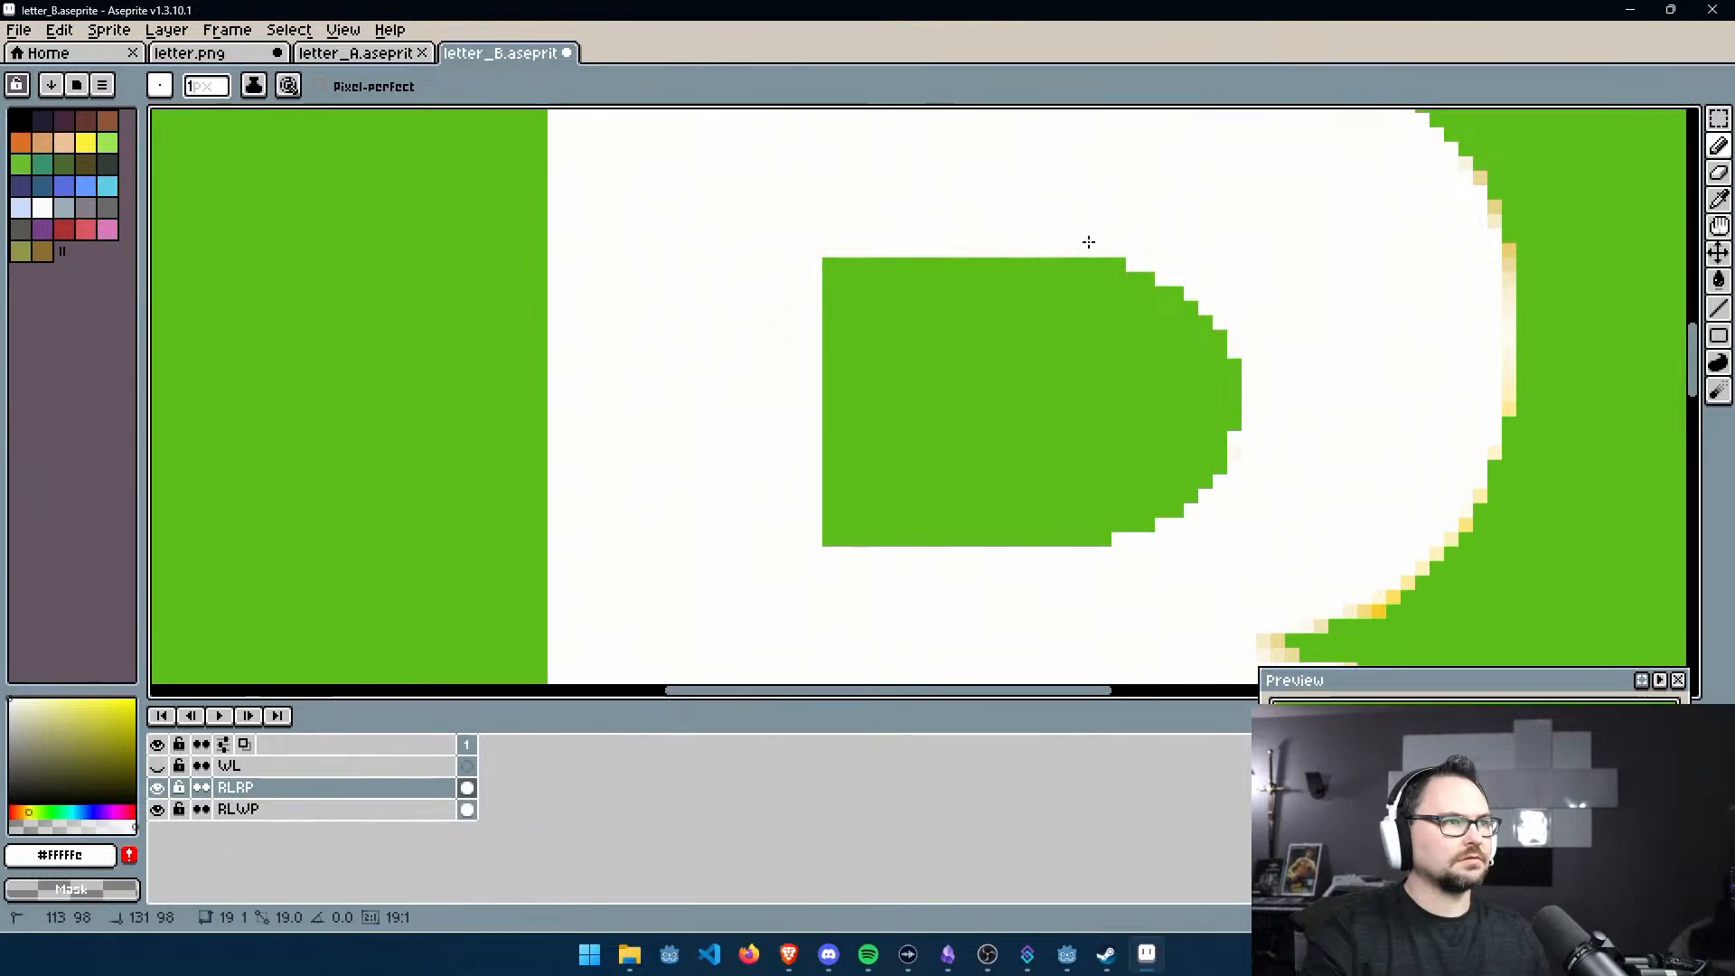
Paint the gold pixels along the lower counter's bottom-right curve white
scroll(1110, 251, down, 3)
middle_drag(1162, 291, 892, 107)
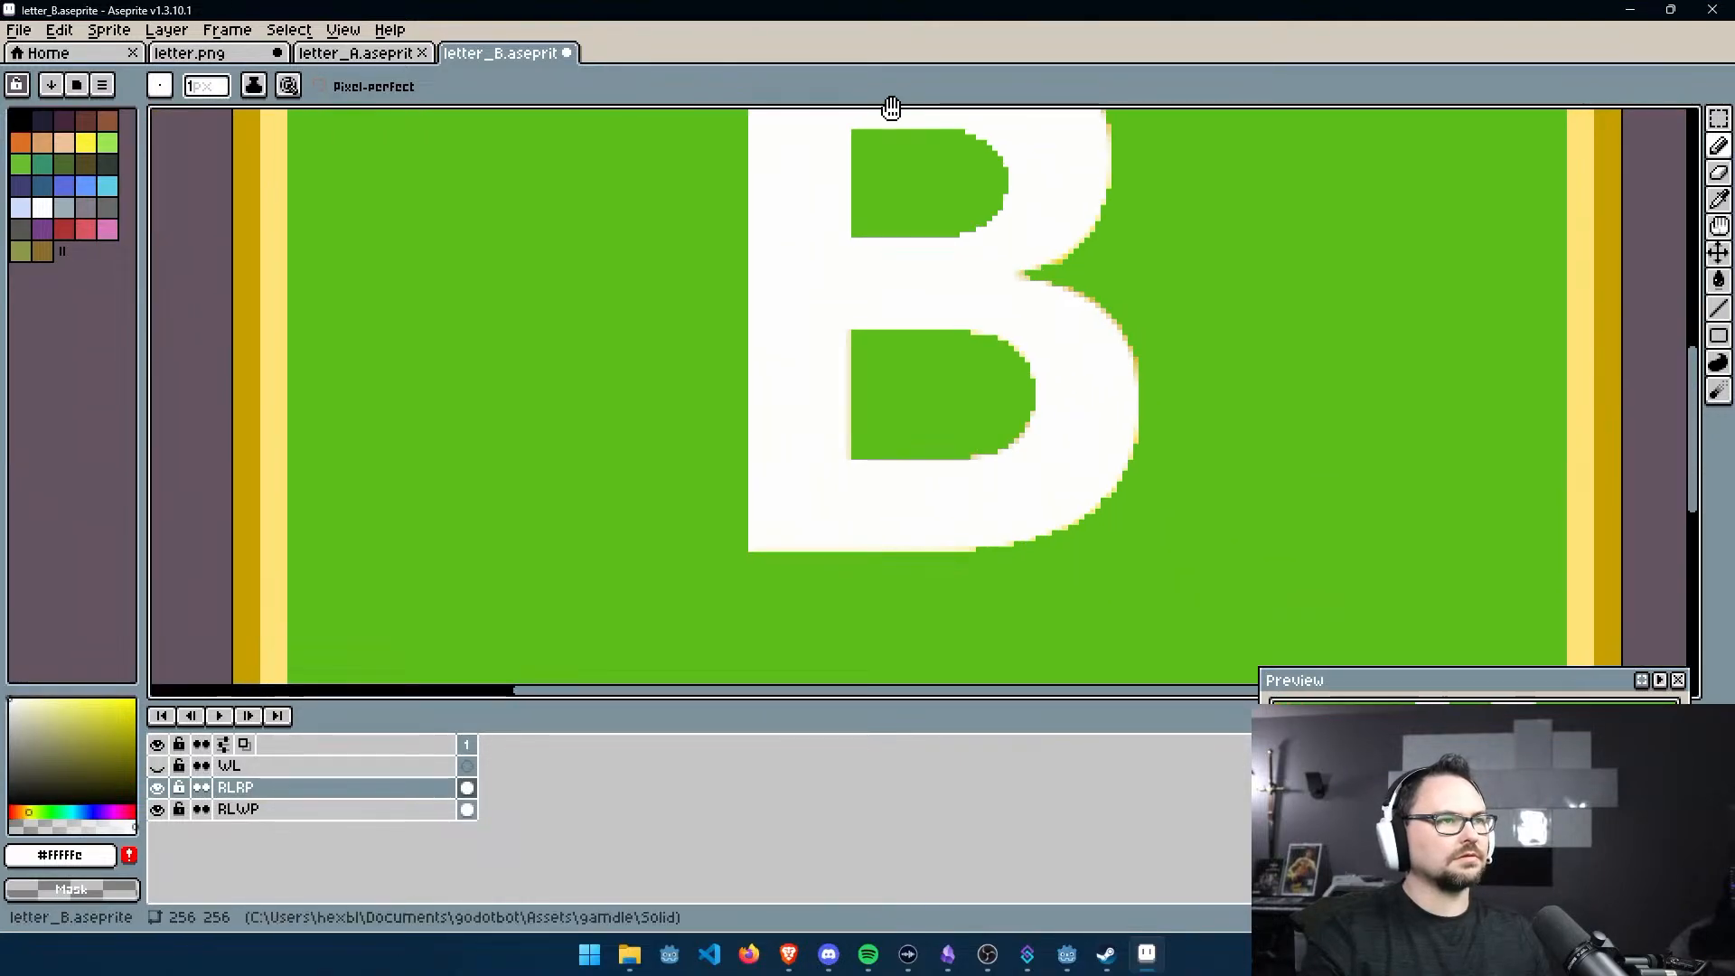
scroll(940, 181, up, 1)
scroll(1092, 376, down, 6)
scroll(1092, 376, up, 12)
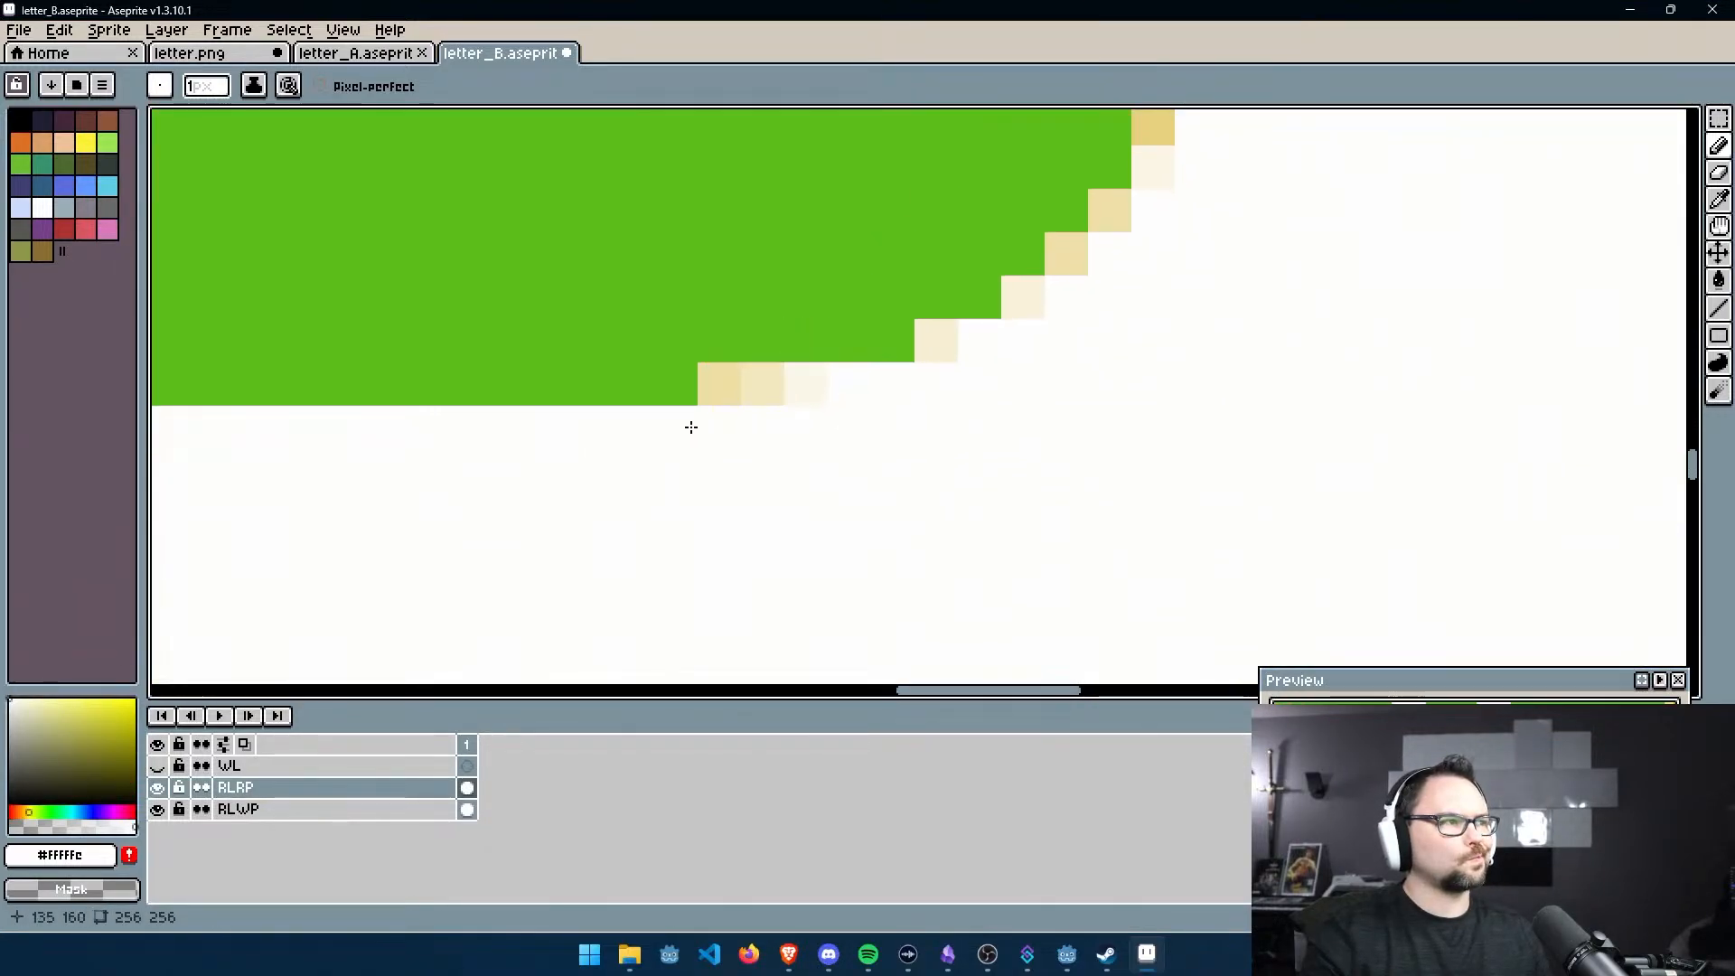
drag(717, 386, 808, 384)
click(941, 341)
click(1028, 298)
click(1066, 264)
click(1110, 209)
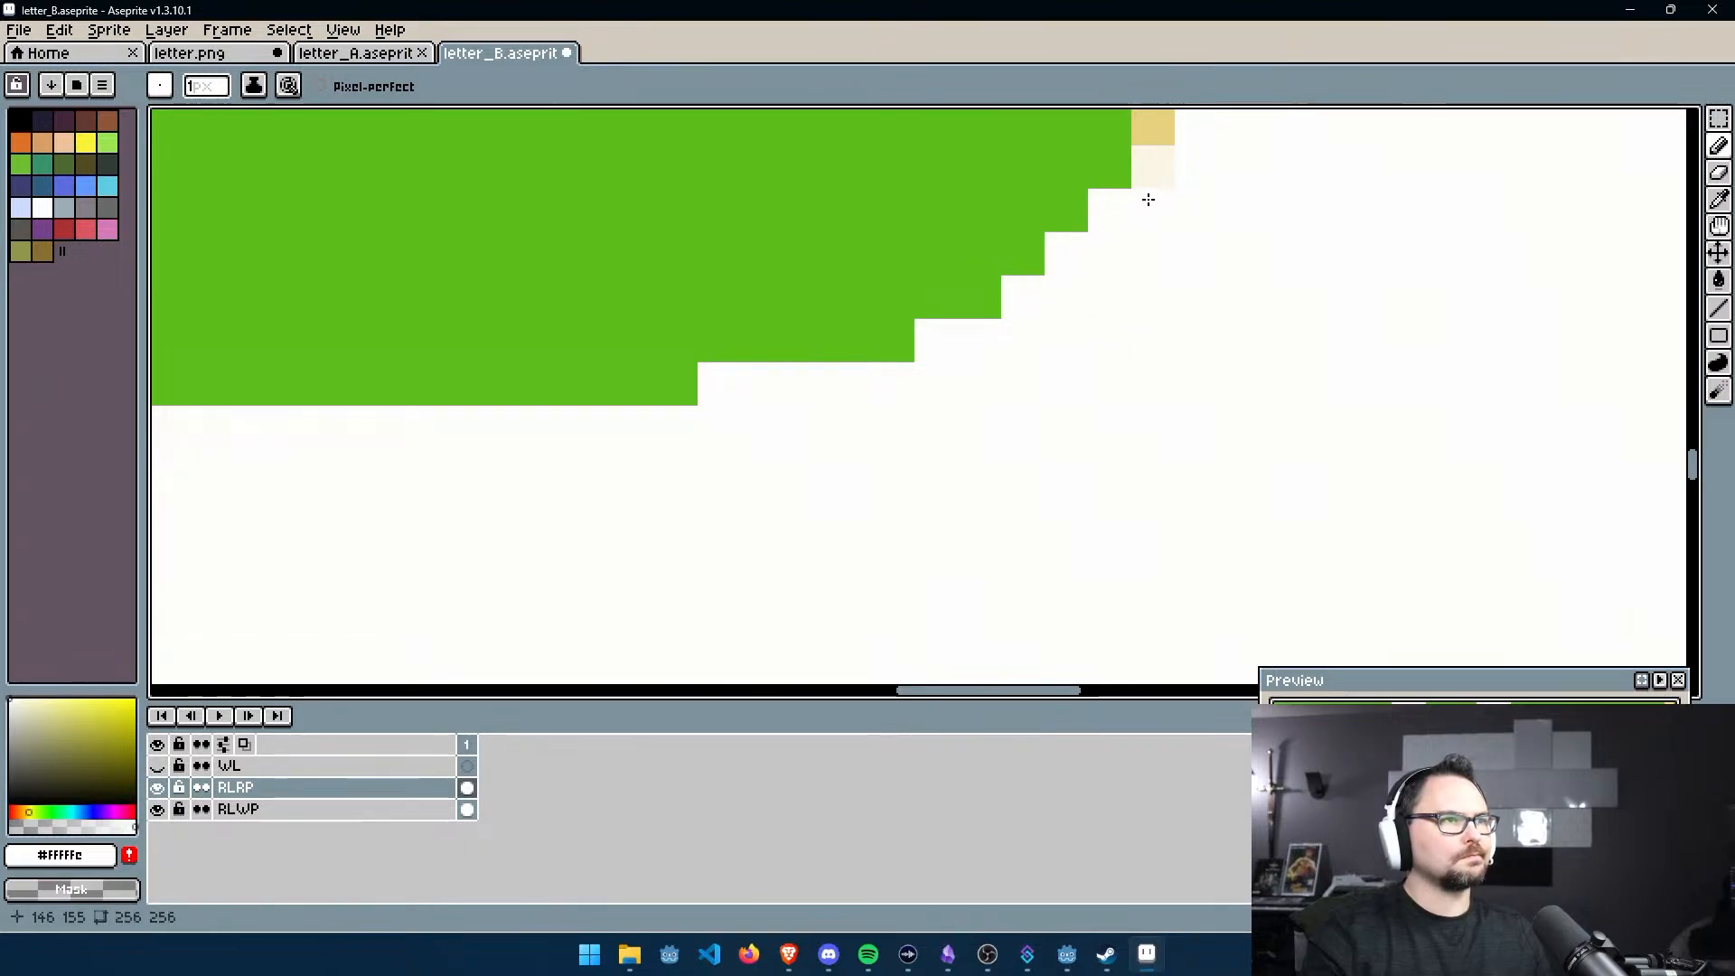
Paint the remaining gold pixels up the right side of the lower counter white
middle_drag(1146, 193, 1142, 398)
click(1144, 364)
click(1188, 277)
middle_drag(1218, 263, 1240, 529)
click(1212, 242)
Paint the pale yellow pixels on the lower counter's upper-right curve white
scroll(1198, 322, down, 3)
middle_drag(1010, 291, 1130, 465)
scroll(1237, 316, up, 1)
drag(1127, 371, 1175, 370)
click(1239, 395)
click(1283, 417)
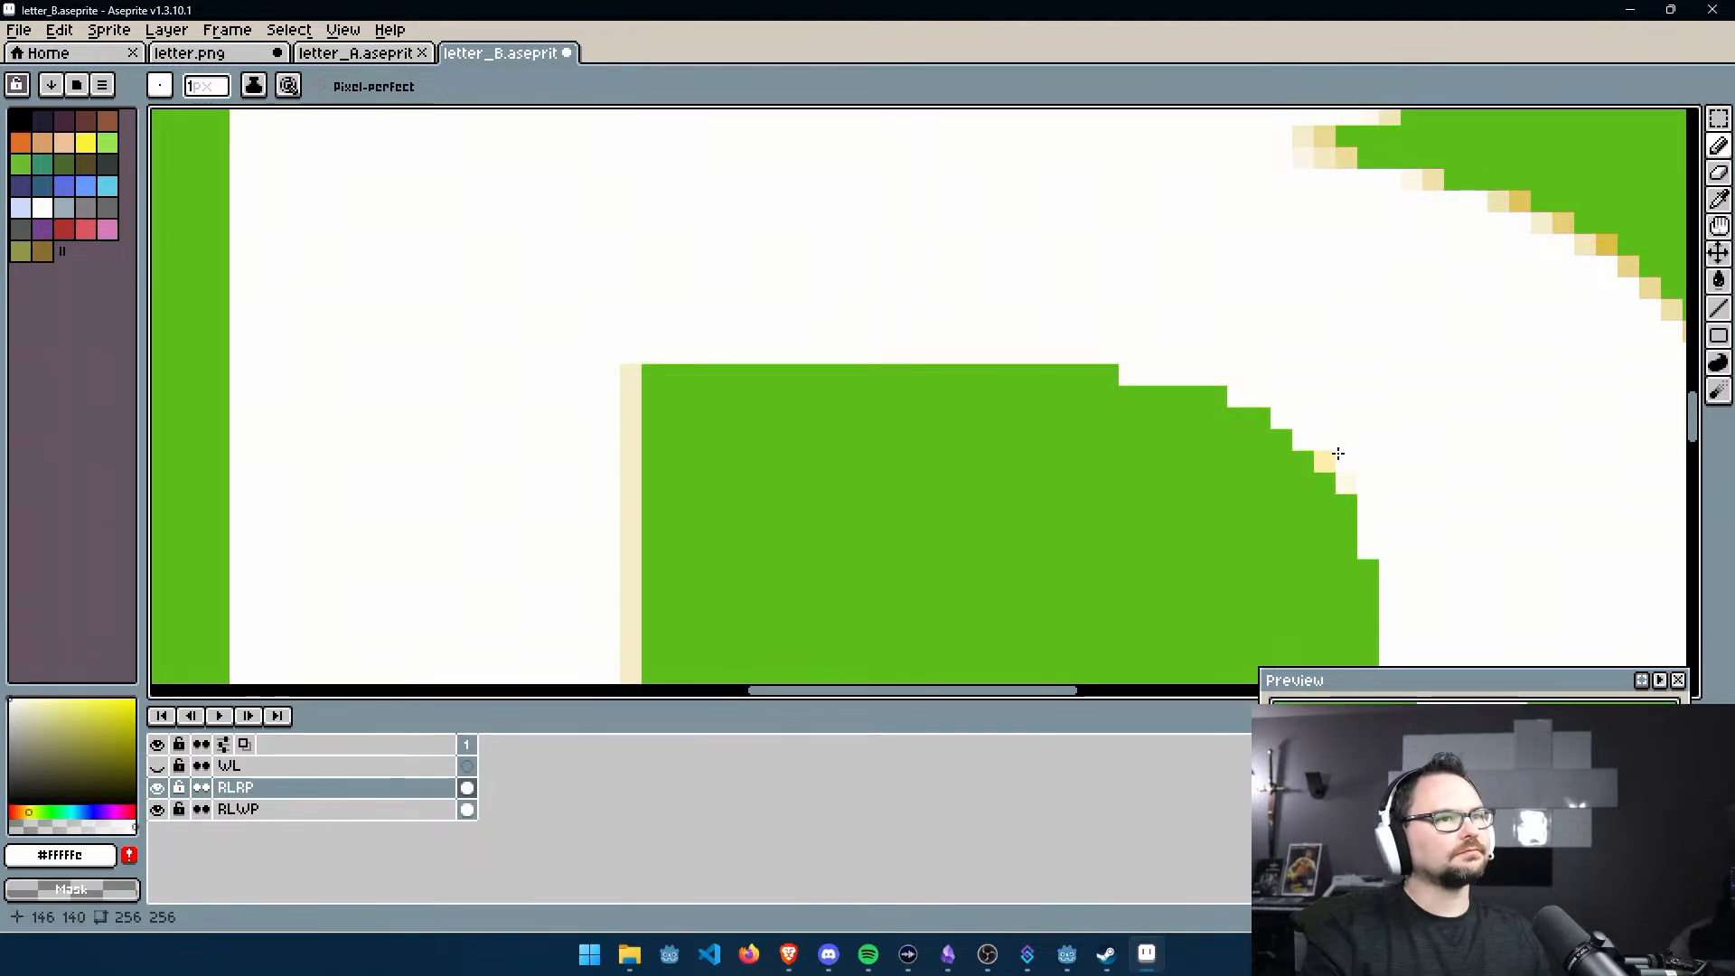
middle_drag(1336, 463, 1374, 656)
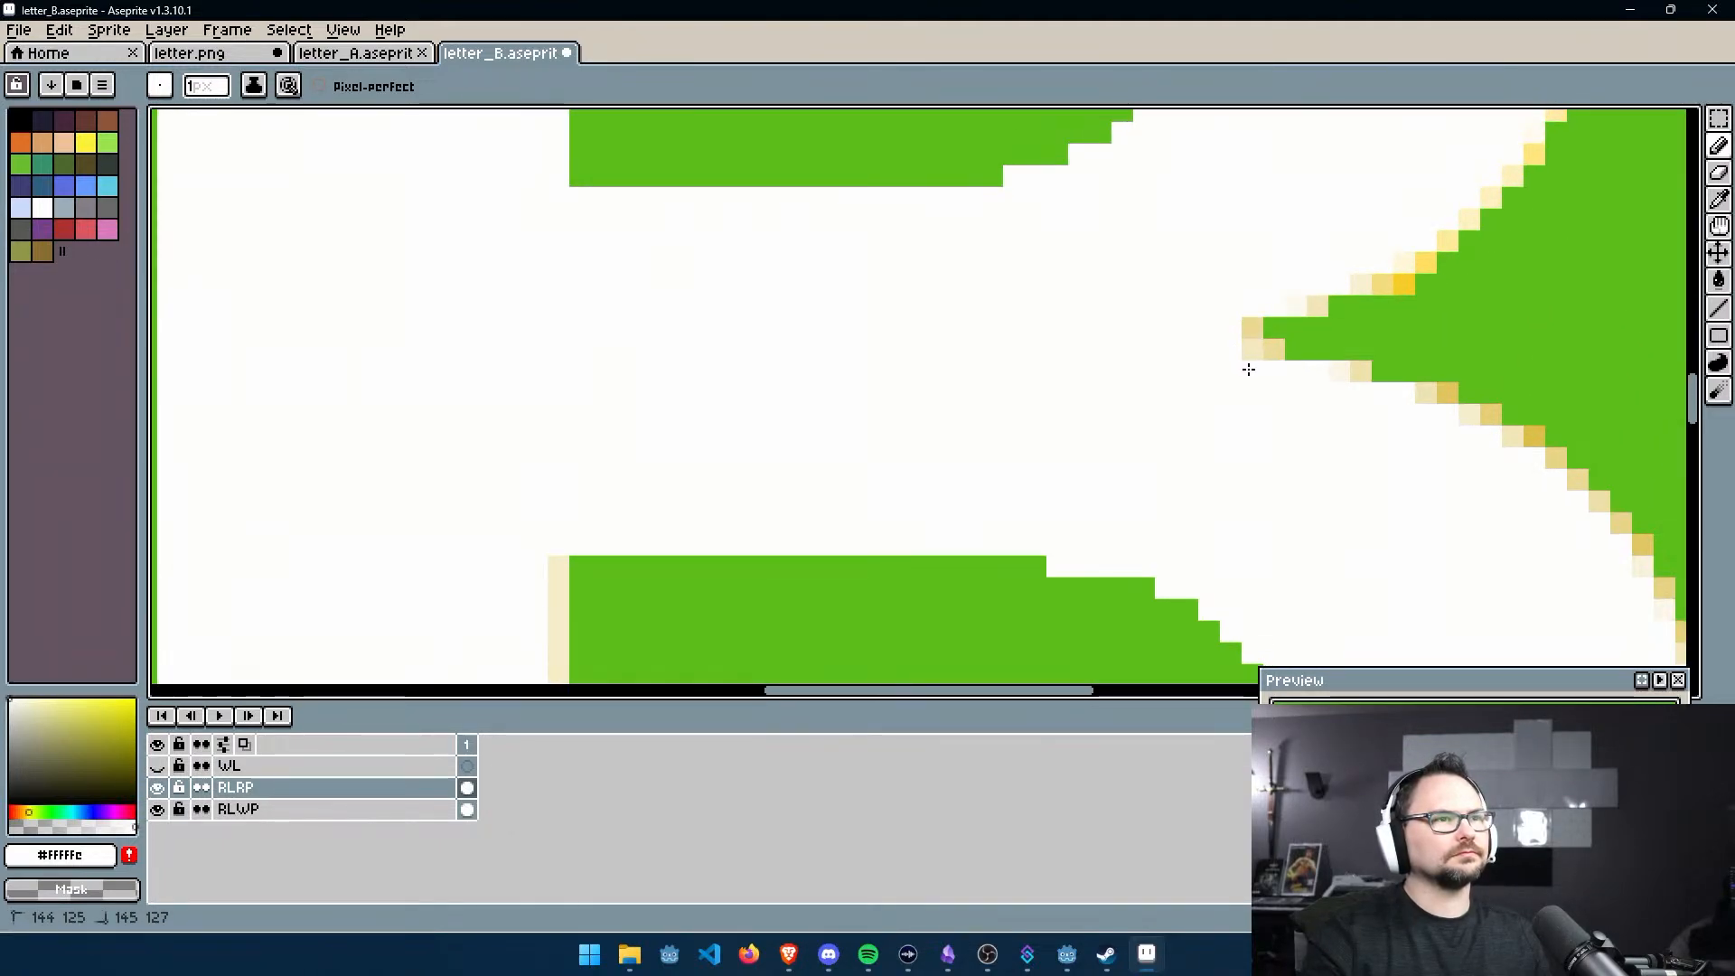
Paint the gold pixels at the notch's tip and along the start of the lower bowl's outer curve white
middle_drag(1271, 440, 891, 508)
scroll(976, 478, up, 2)
drag(987, 398, 930, 407)
mouse_move(1077, 438)
mouse_down()
mouse_move(1112, 435)
mouse_move(1328, 534)
mouse_up()
middle_drag(1329, 533, 893, 406)
click(942, 431)
click(988, 475)
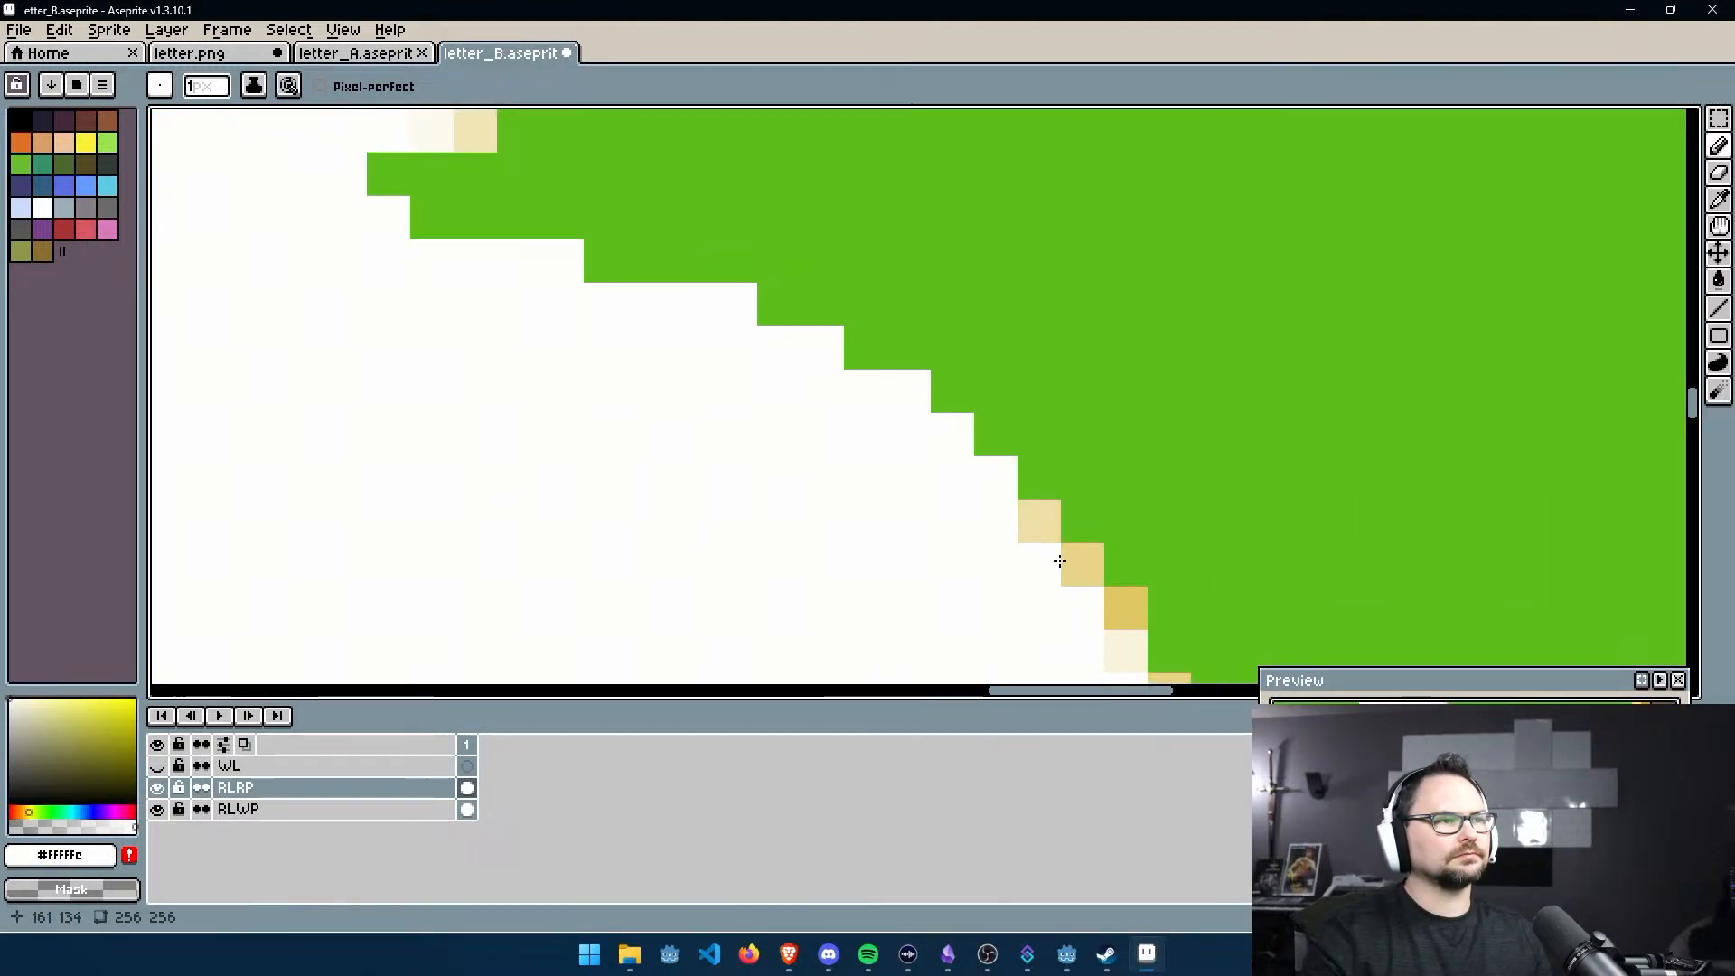
drag(1062, 561, 1039, 525)
click(1116, 603)
Paint the gold pixels down the outer right side of the B's lower bowl white
middle_drag(1058, 582, 846, 358)
mouse_move(915, 429)
mouse_down()
mouse_move(958, 483)
mouse_move(984, 593)
mouse_move(1000, 562)
mouse_up()
middle_drag(1020, 642, 883, 445)
drag(898, 448, 909, 624)
scroll(868, 554, down, 3)
middle_drag(849, 571, 826, 249)
scroll(848, 398, up, 3)
drag(868, 402, 873, 506)
click(827, 630)
Paint the yellow pixels on the lower bowl's outer lower-right curve white
middle_drag(720, 547, 1004, 269)
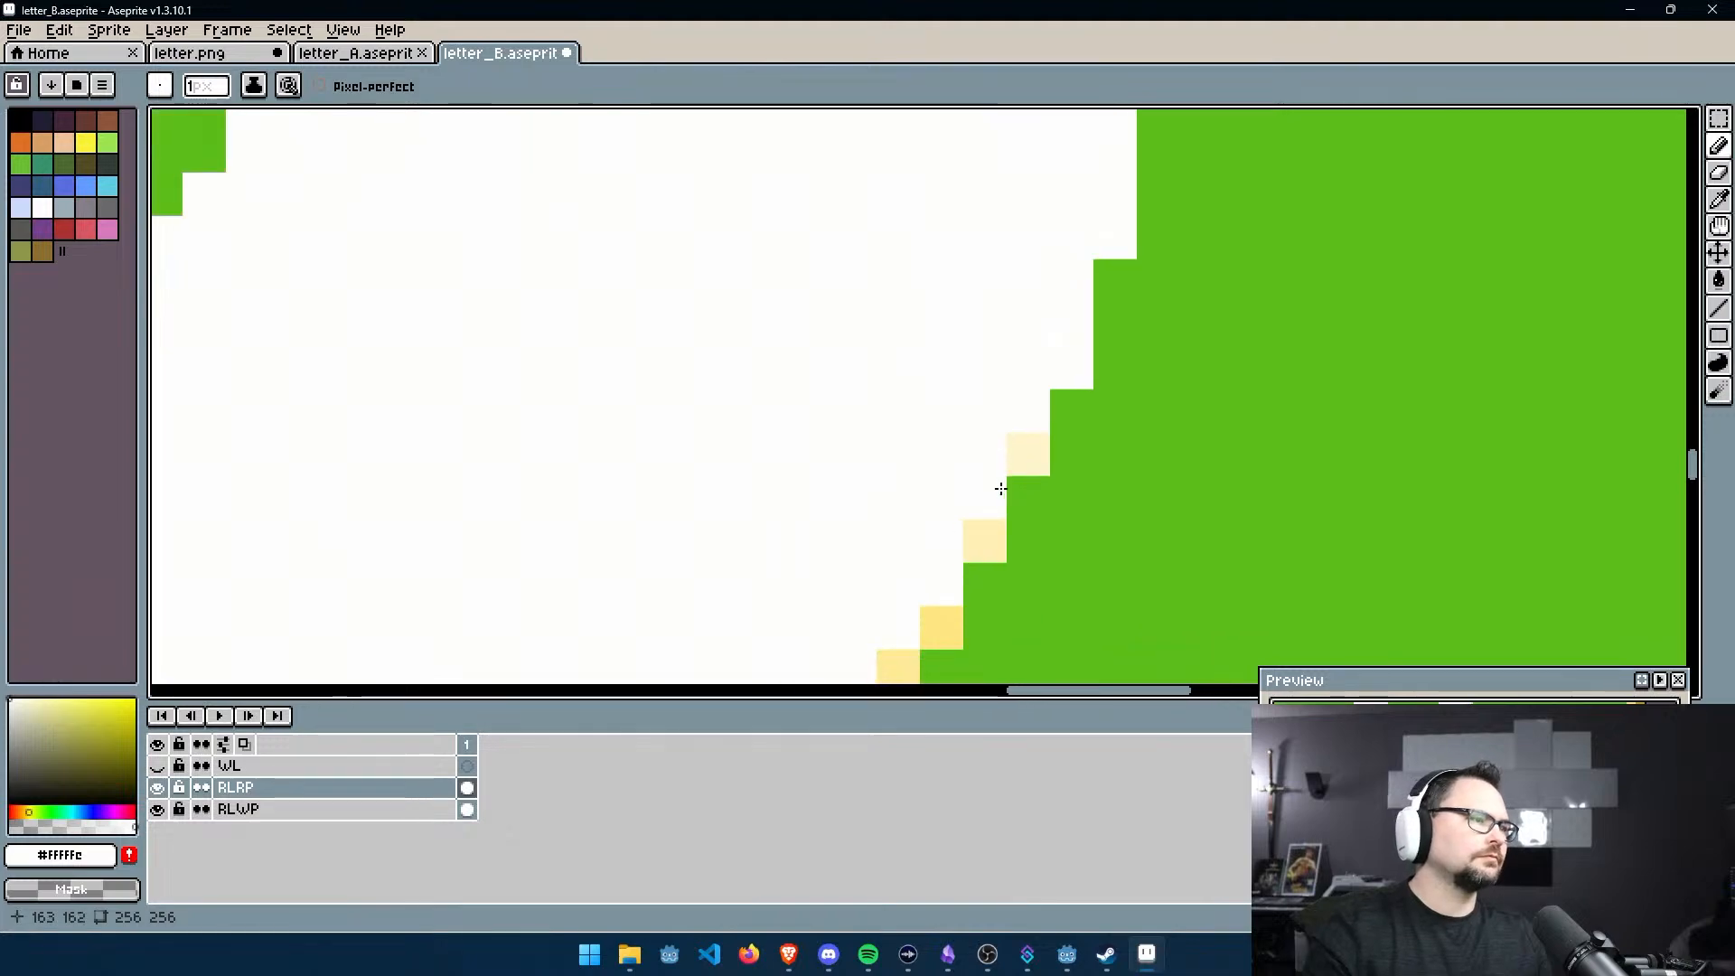
click(985, 540)
middle_drag(930, 542, 950, 364)
click(962, 448)
click(918, 489)
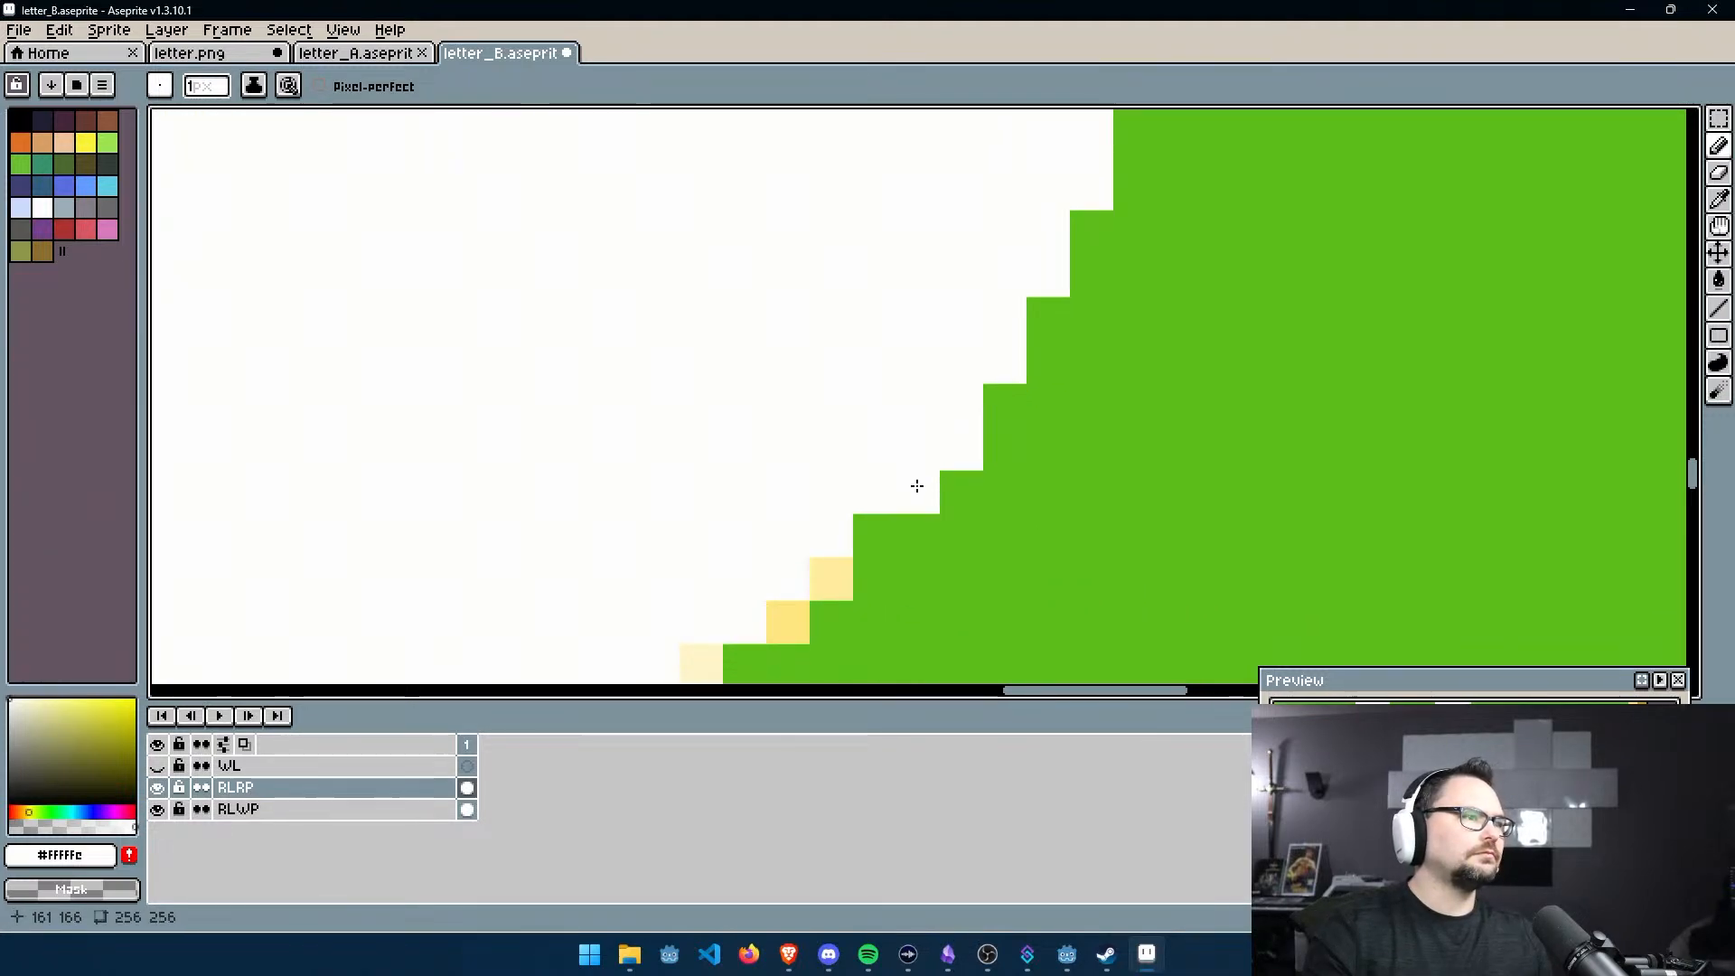
click(824, 565)
click(788, 622)
Paint the yellow pixels on the shallow steps along the lower bowl's underside white
middle_drag(736, 570, 830, 354)
click(795, 450)
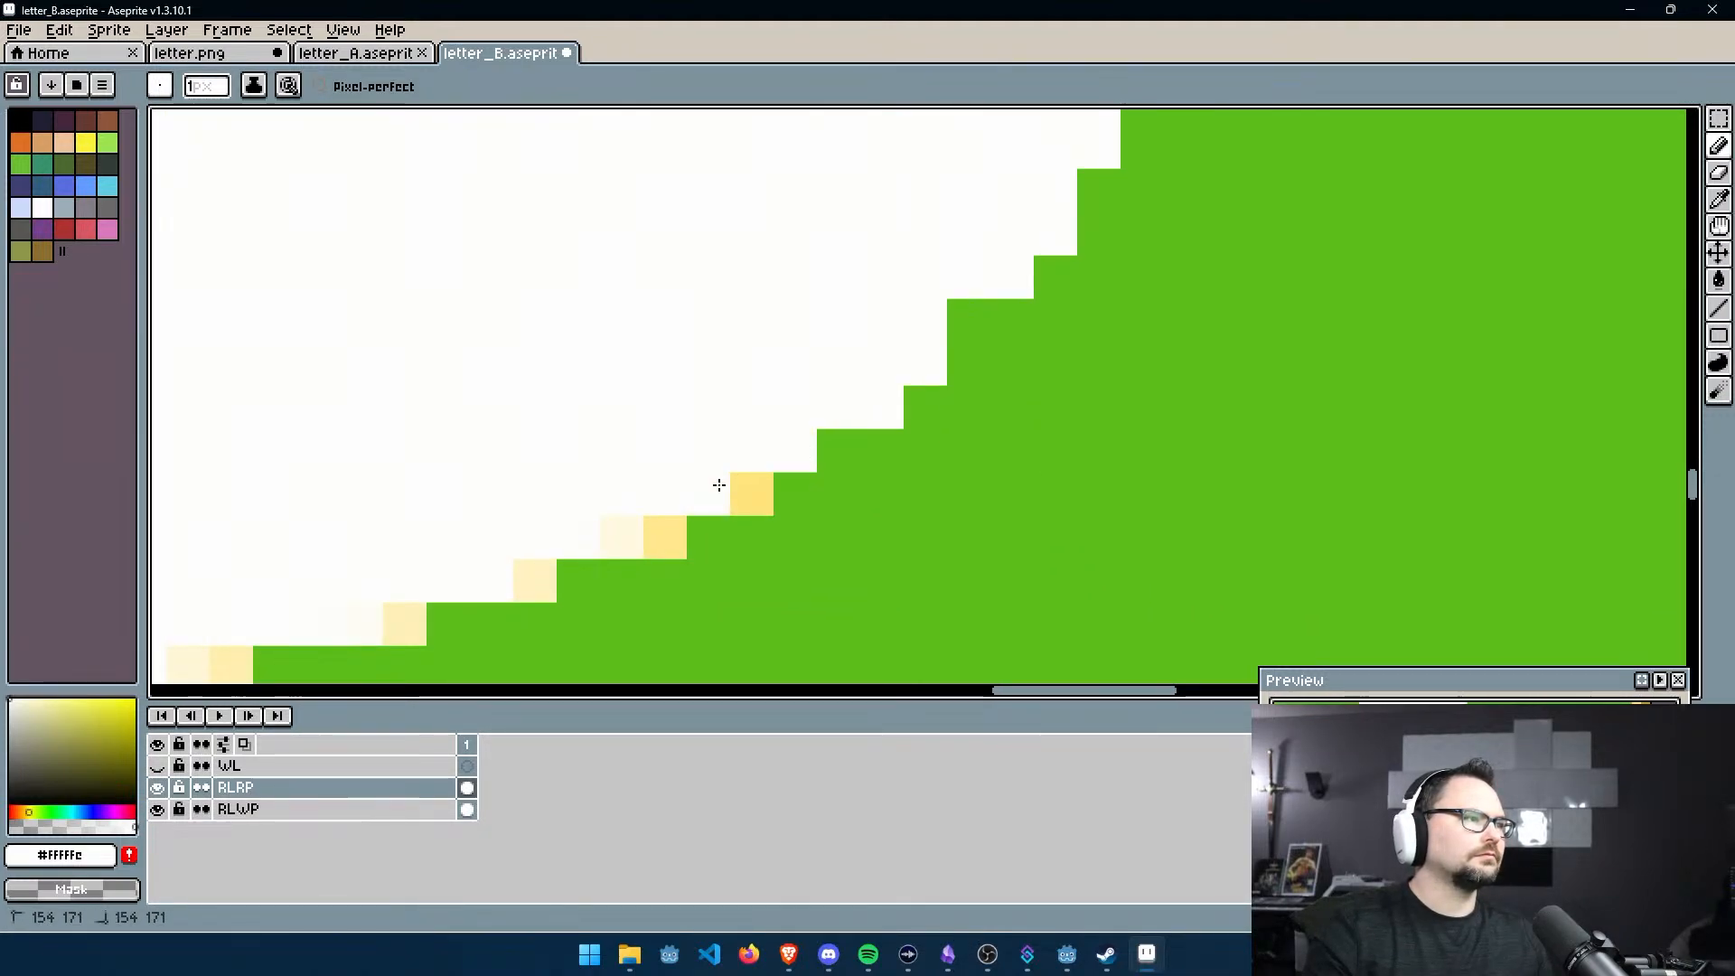
click(752, 494)
click(651, 533)
middle_drag(561, 496, 709, 380)
click(678, 457)
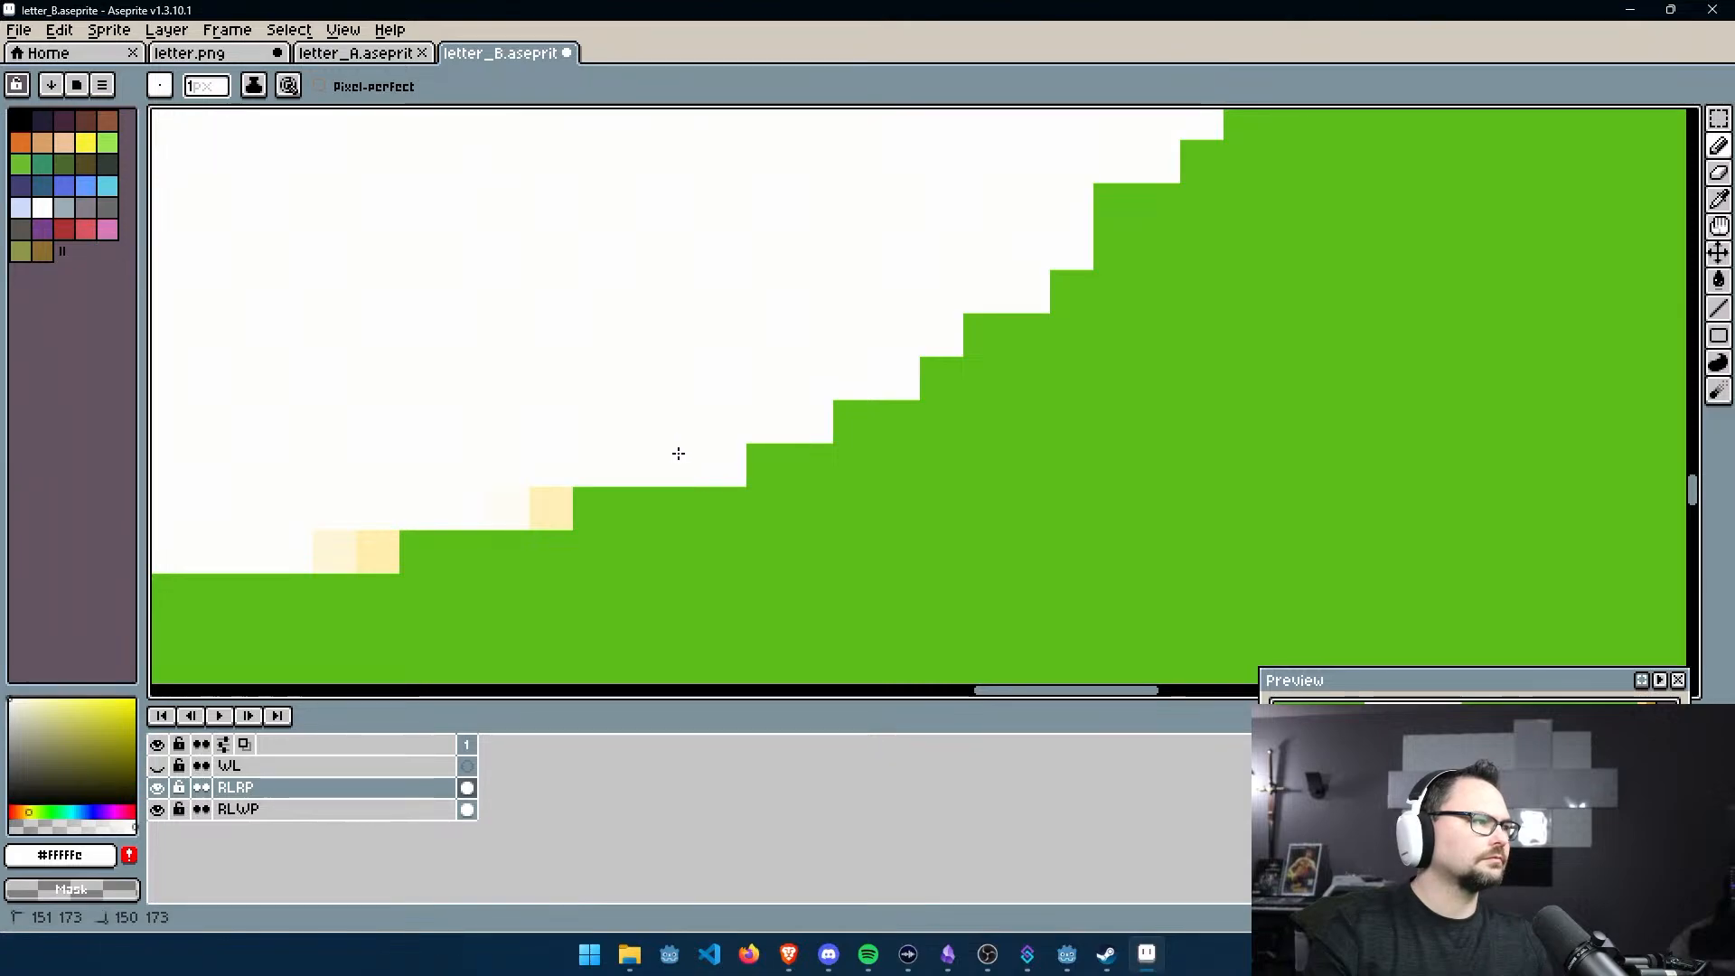
click(538, 507)
drag(340, 544, 368, 539)
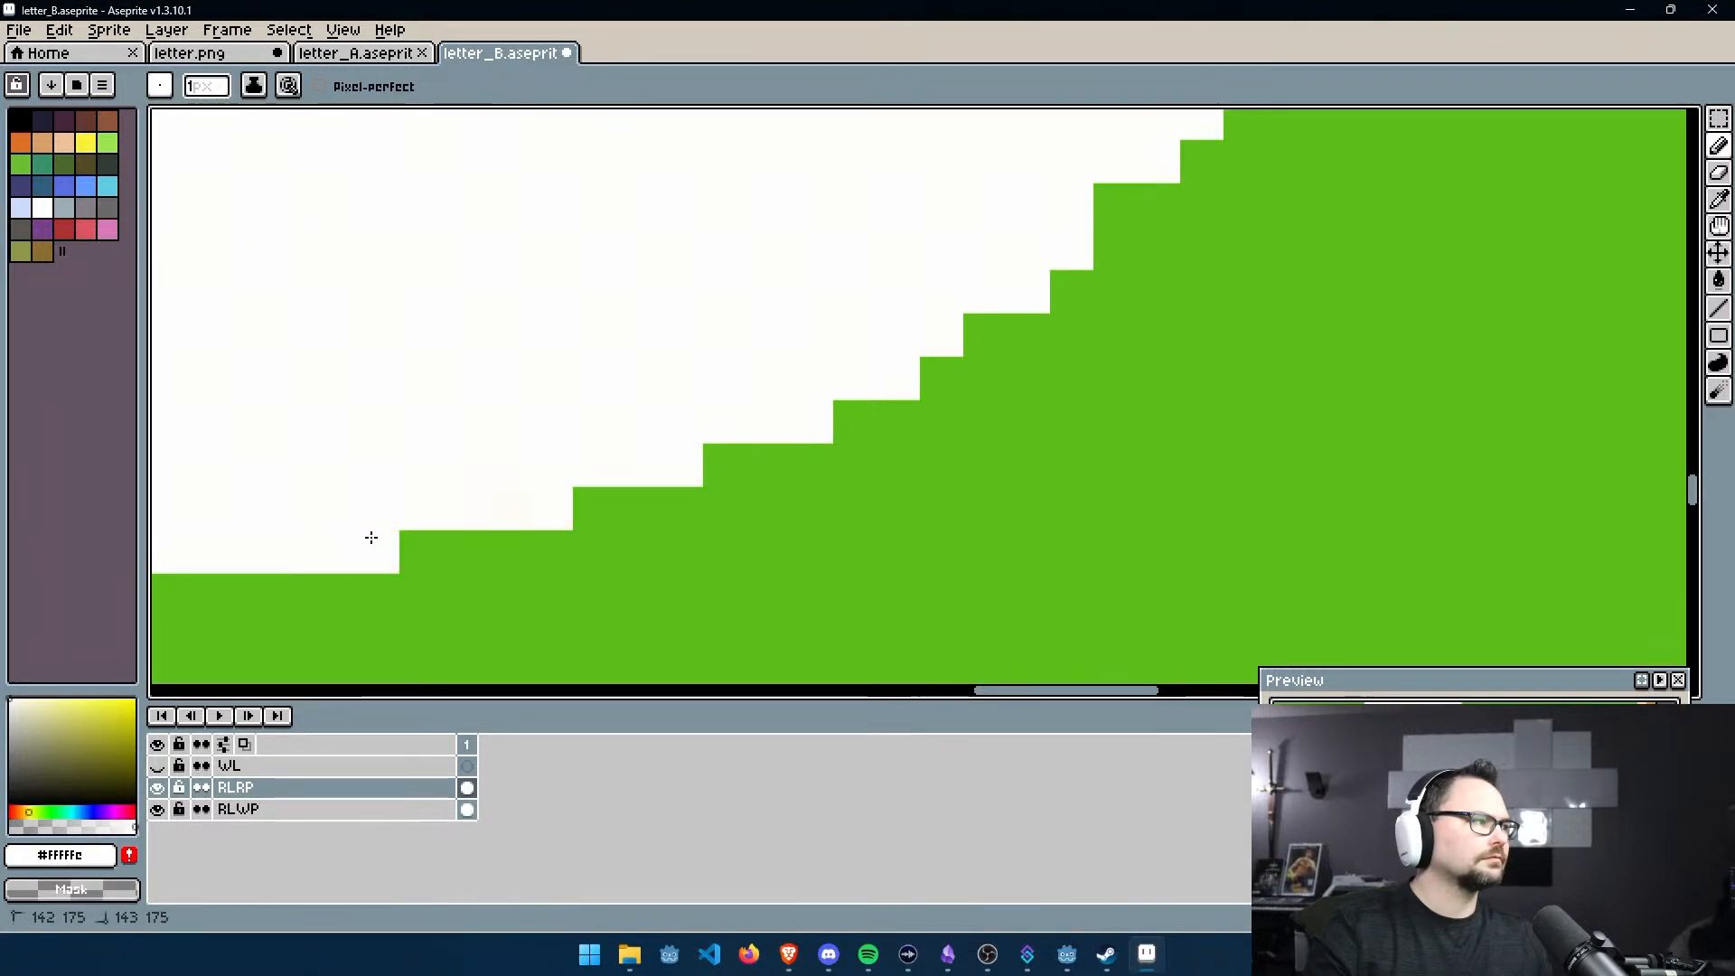
Paint the pale yellow strip along the B's straight bottom edge white as far as its left corner
middle_drag(301, 469, 1018, 353)
drag(752, 476, 463, 466)
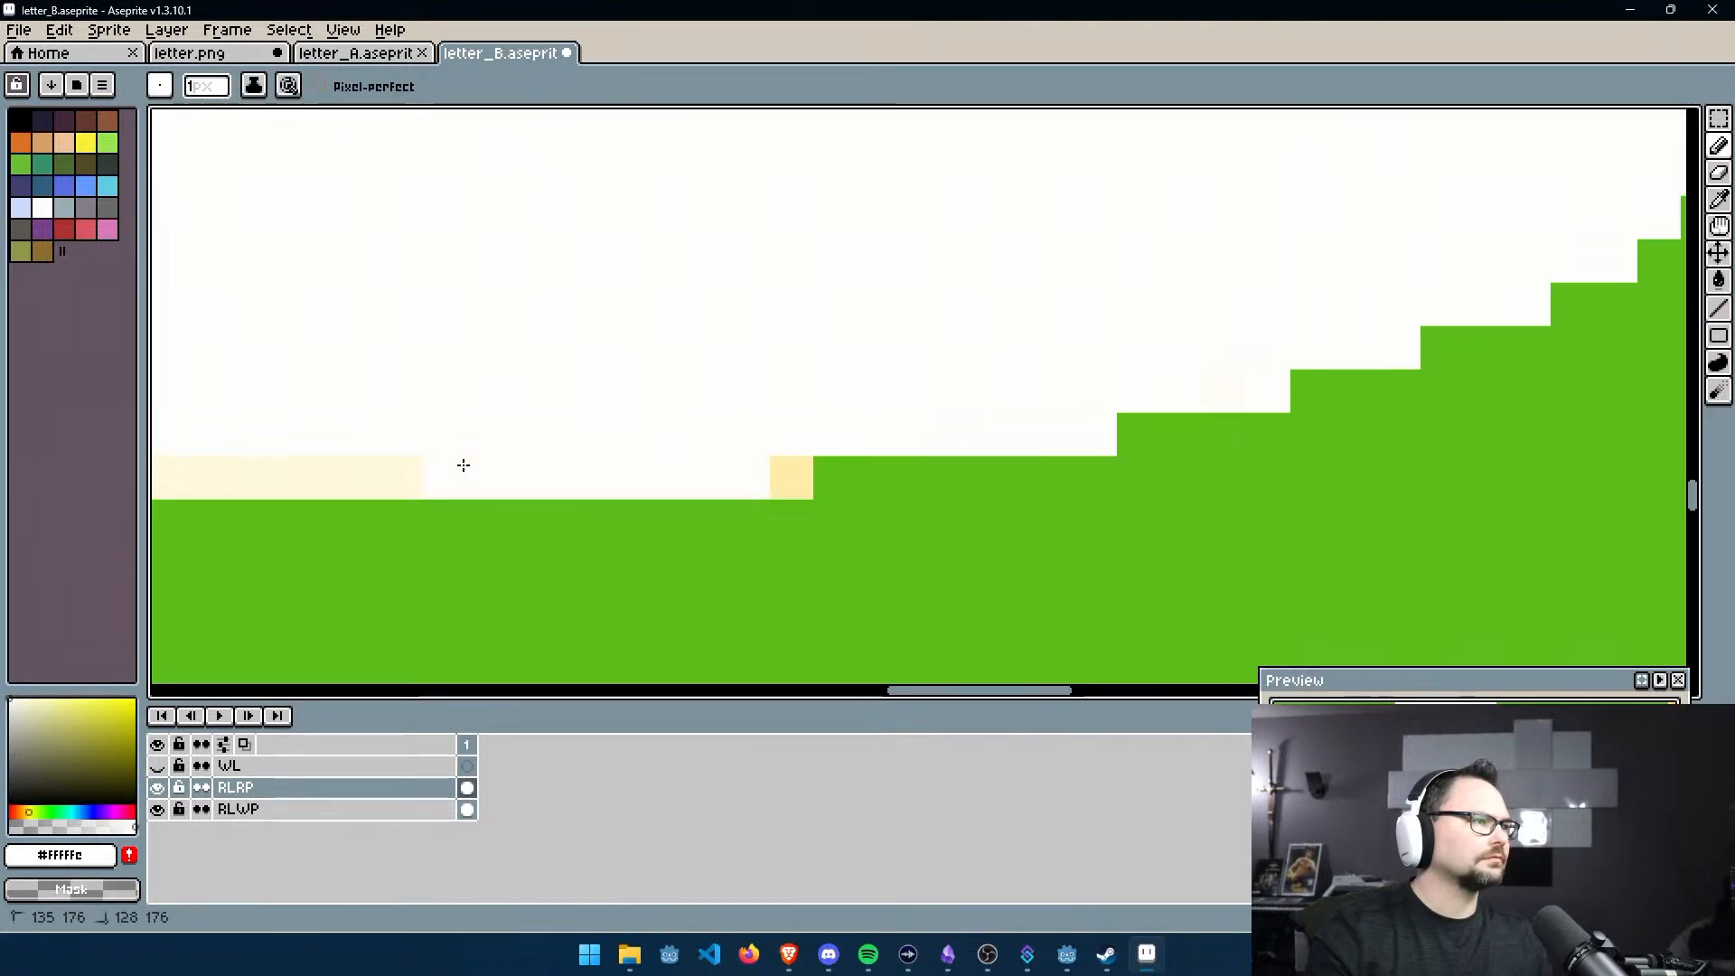
click(778, 470)
middle_drag(380, 442, 793, 479)
middle_drag(506, 467, 825, 430)
drag(825, 431, 1263, 431)
shift+scroll(366, 415, left, 5)
drag(366, 415, 1263, 411)
scroll(1038, 322, down, 3)
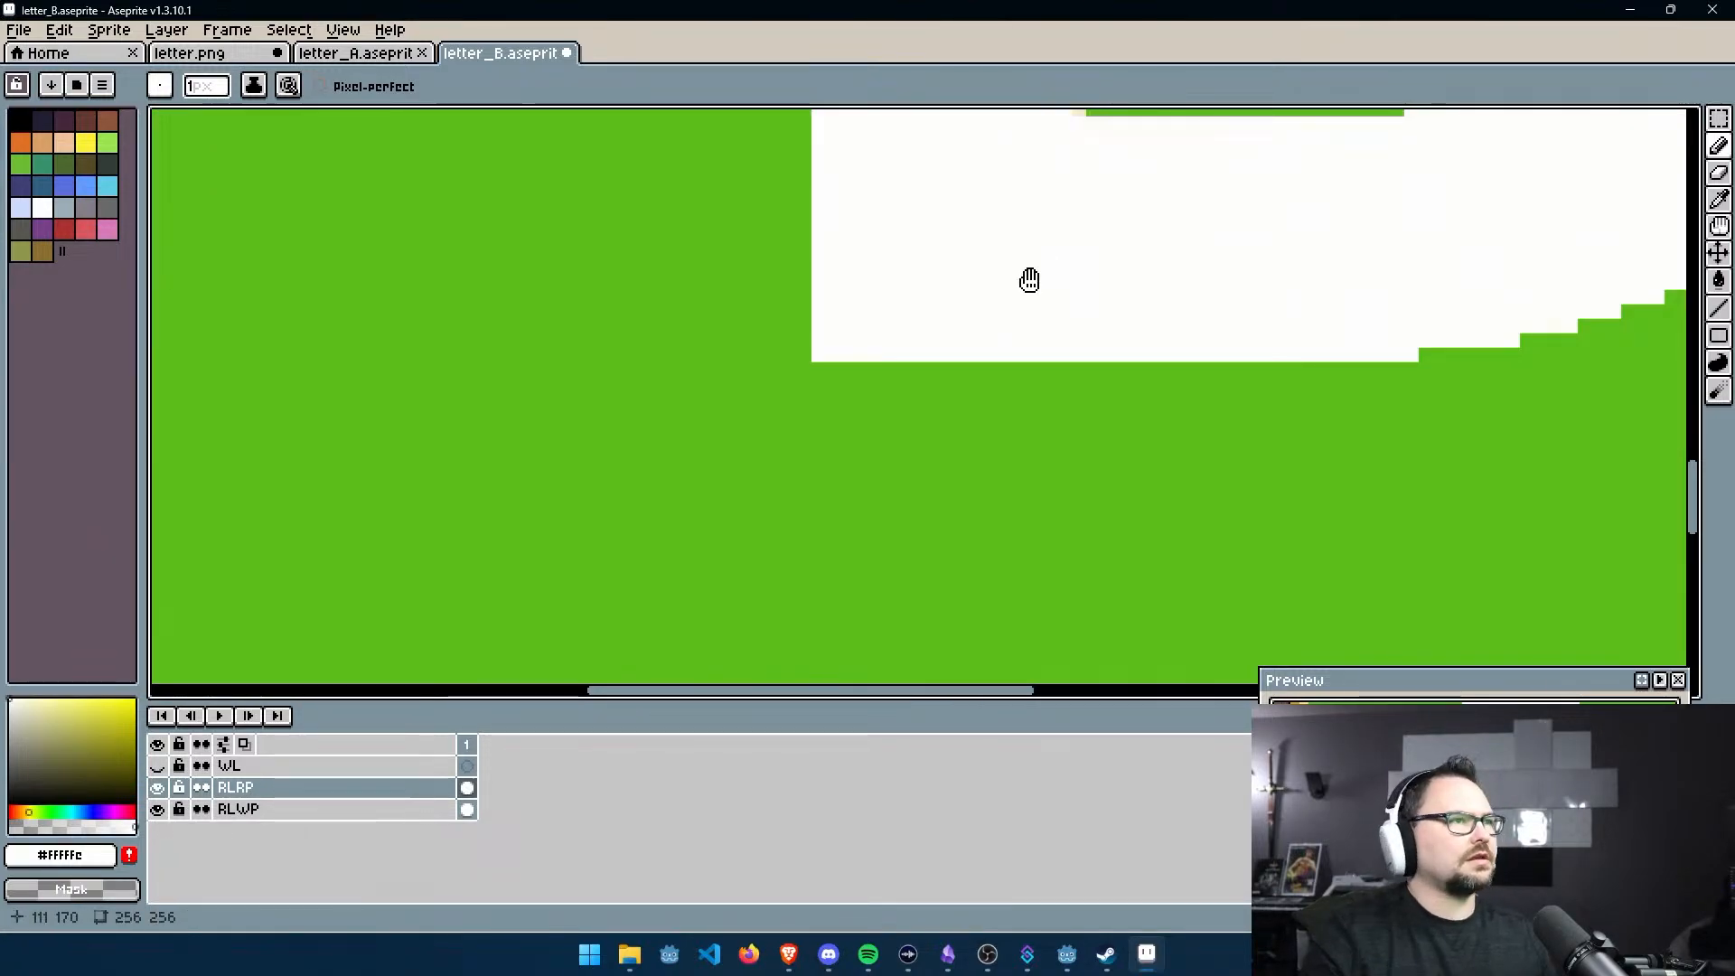
Paint the cream strip along the lower counter's straight left edge white with a straight line
middle_drag(1038, 267, 1020, 598)
middle_drag(1038, 474, 885, 546)
scroll(885, 546, up, 1)
scroll(885, 545, up, 1)
click(923, 467)
middle_drag(935, 298, 947, 613)
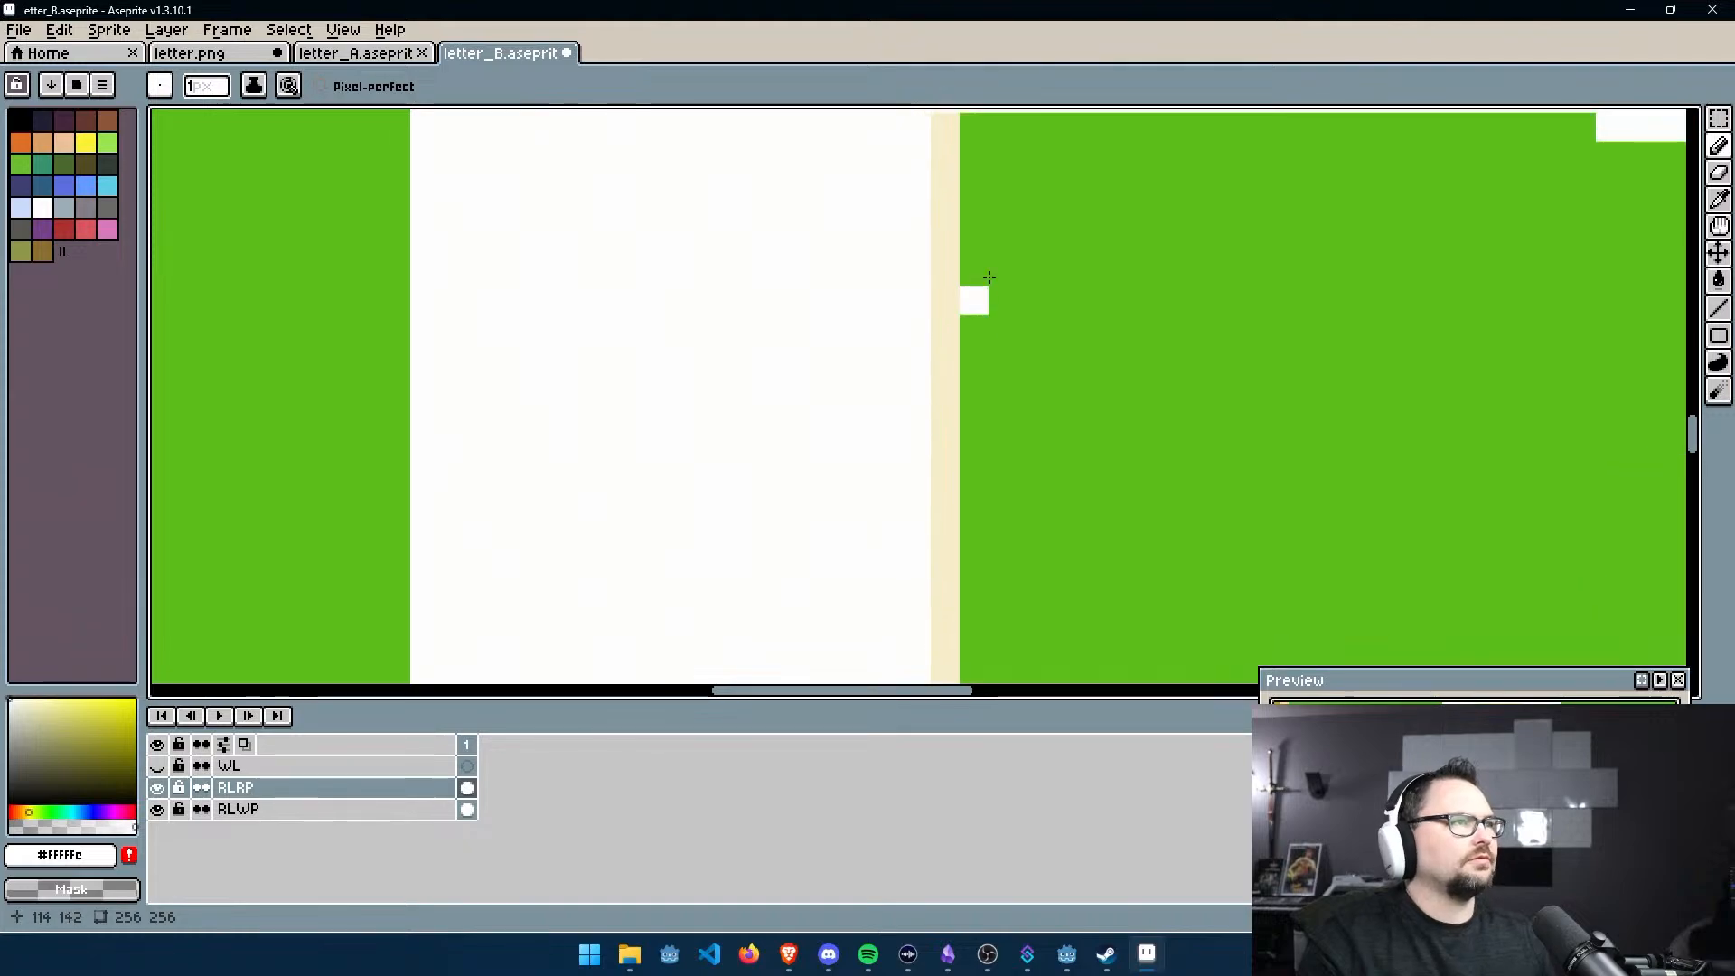
middle_drag(931, 184, 1024, 405)
shift+click(1038, 317)
Paint the gold pixels along the notch's upper edge and up the upper bowl's lower-right curve white
middle_drag(1444, 296, 801, 293)
scroll(1073, 373, down, 4)
middle_drag(1117, 244, 995, 436)
scroll(980, 373, up, 1)
middle_drag(980, 372, 945, 186)
scroll(904, 429, up, 1)
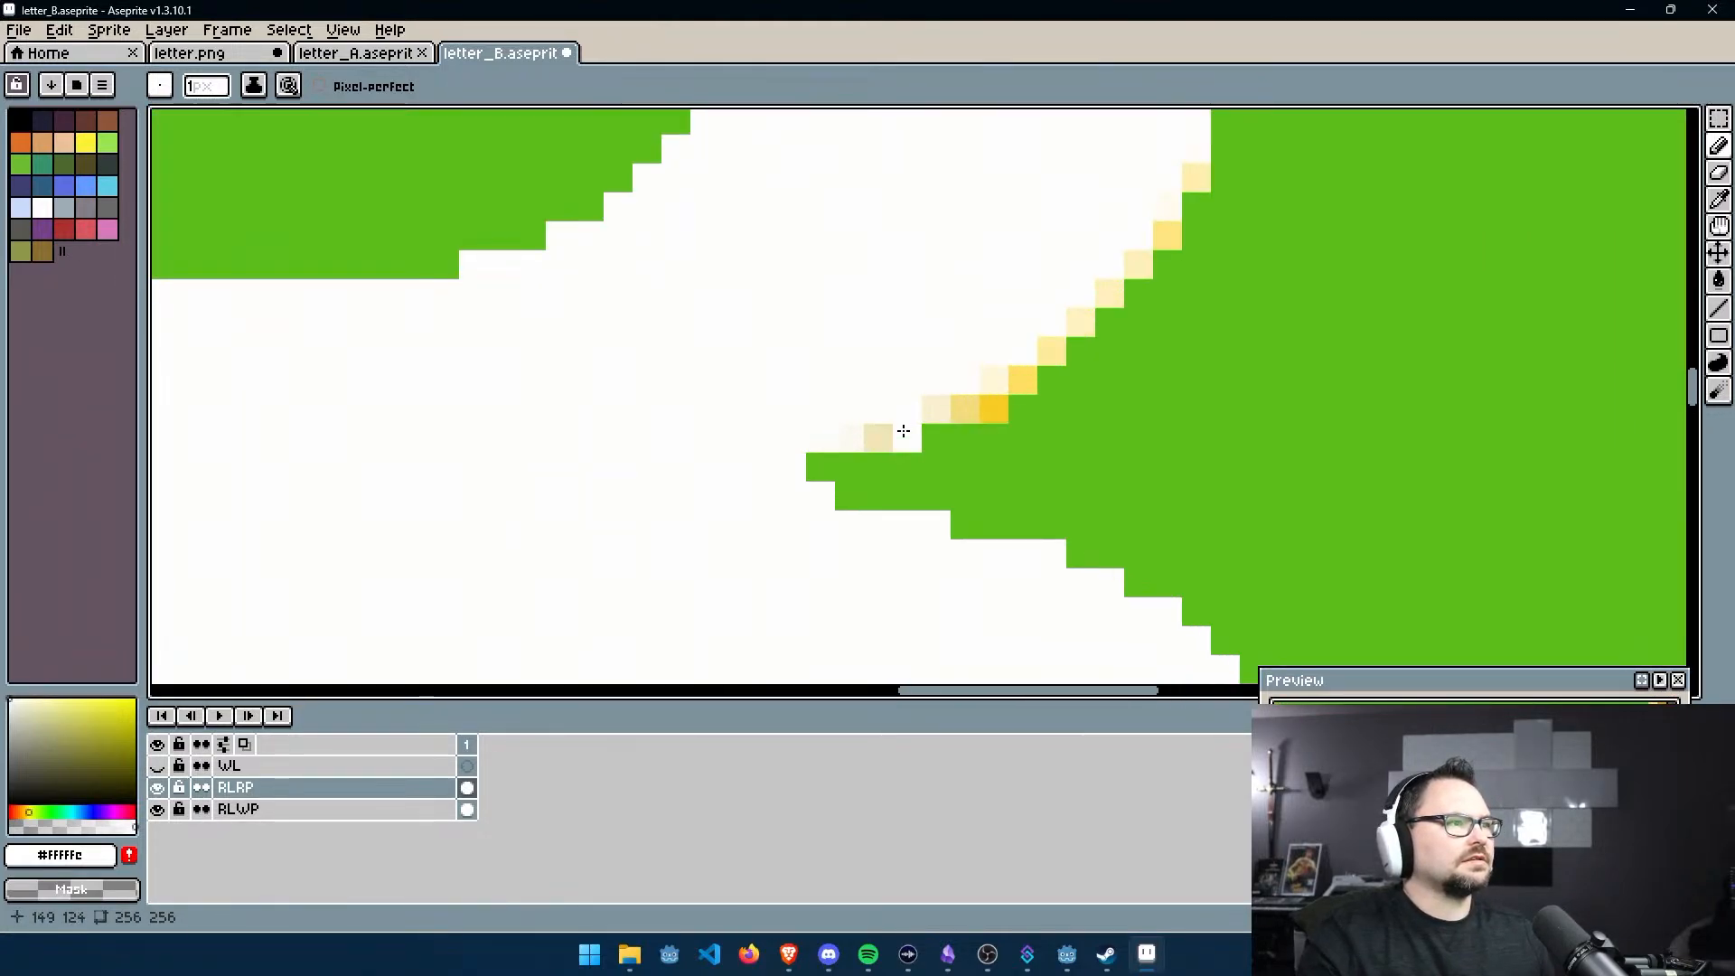
click(967, 411)
drag(1003, 379, 1042, 340)
click(1085, 322)
click(1110, 294)
click(1138, 267)
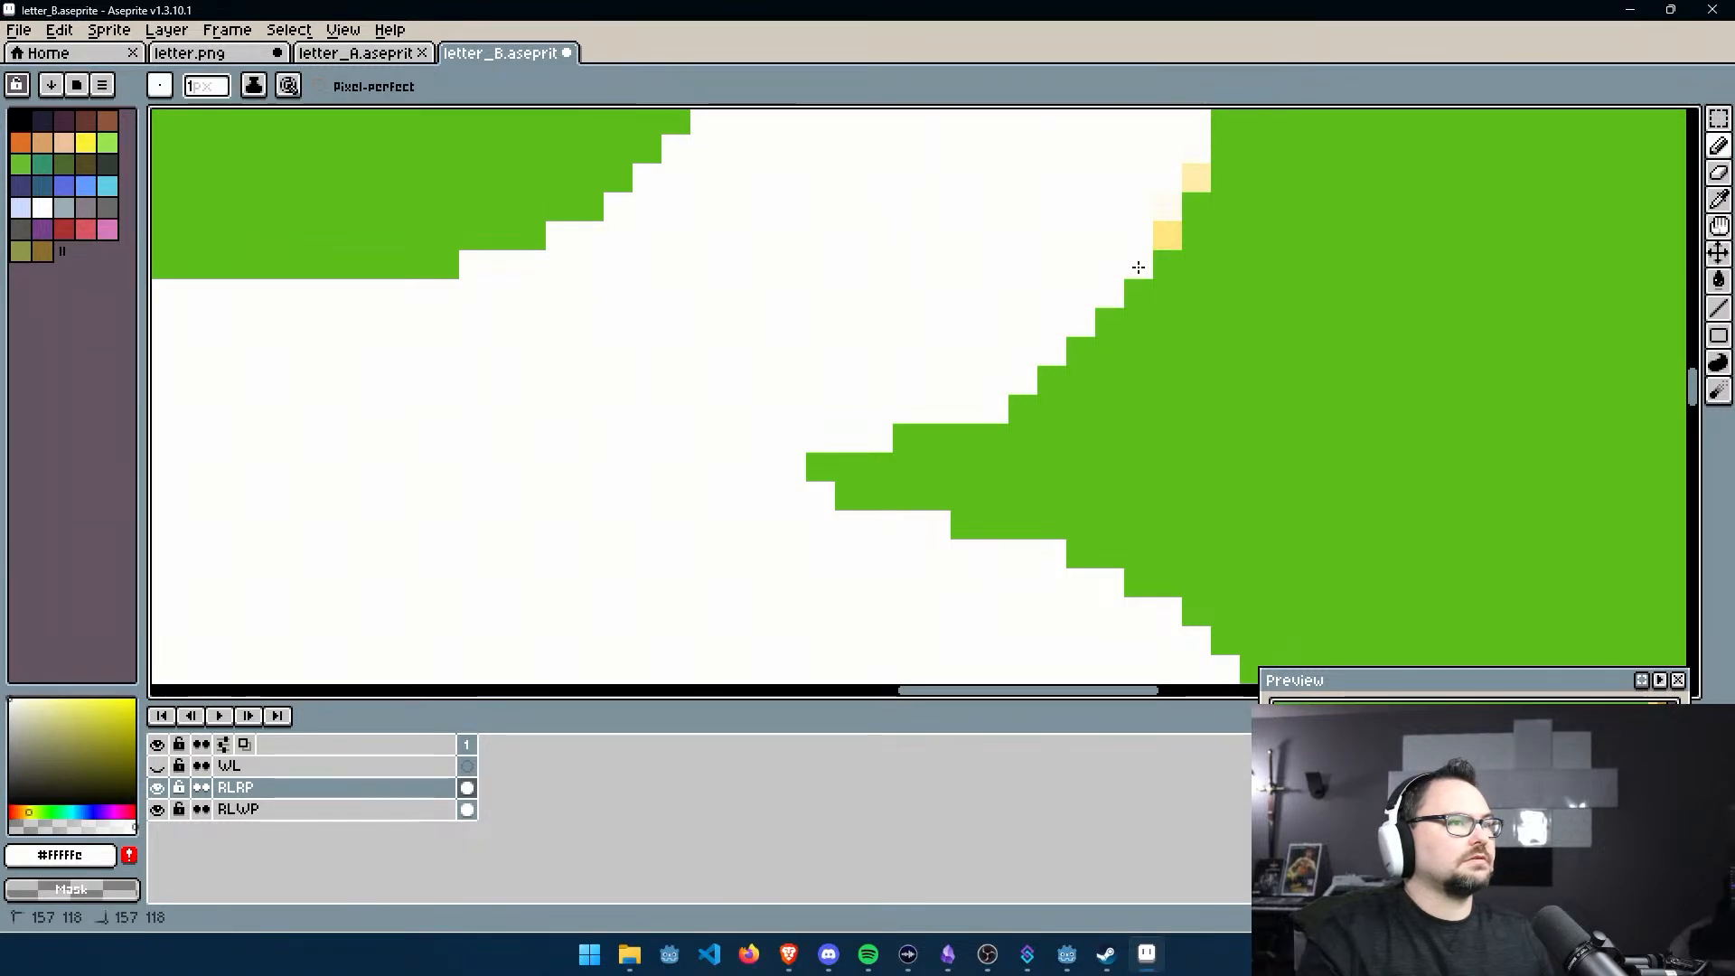
Paint the yellow pixels up the upper bowl's outer right side and around its upper-right curve white
middle_drag(1187, 188, 1135, 511)
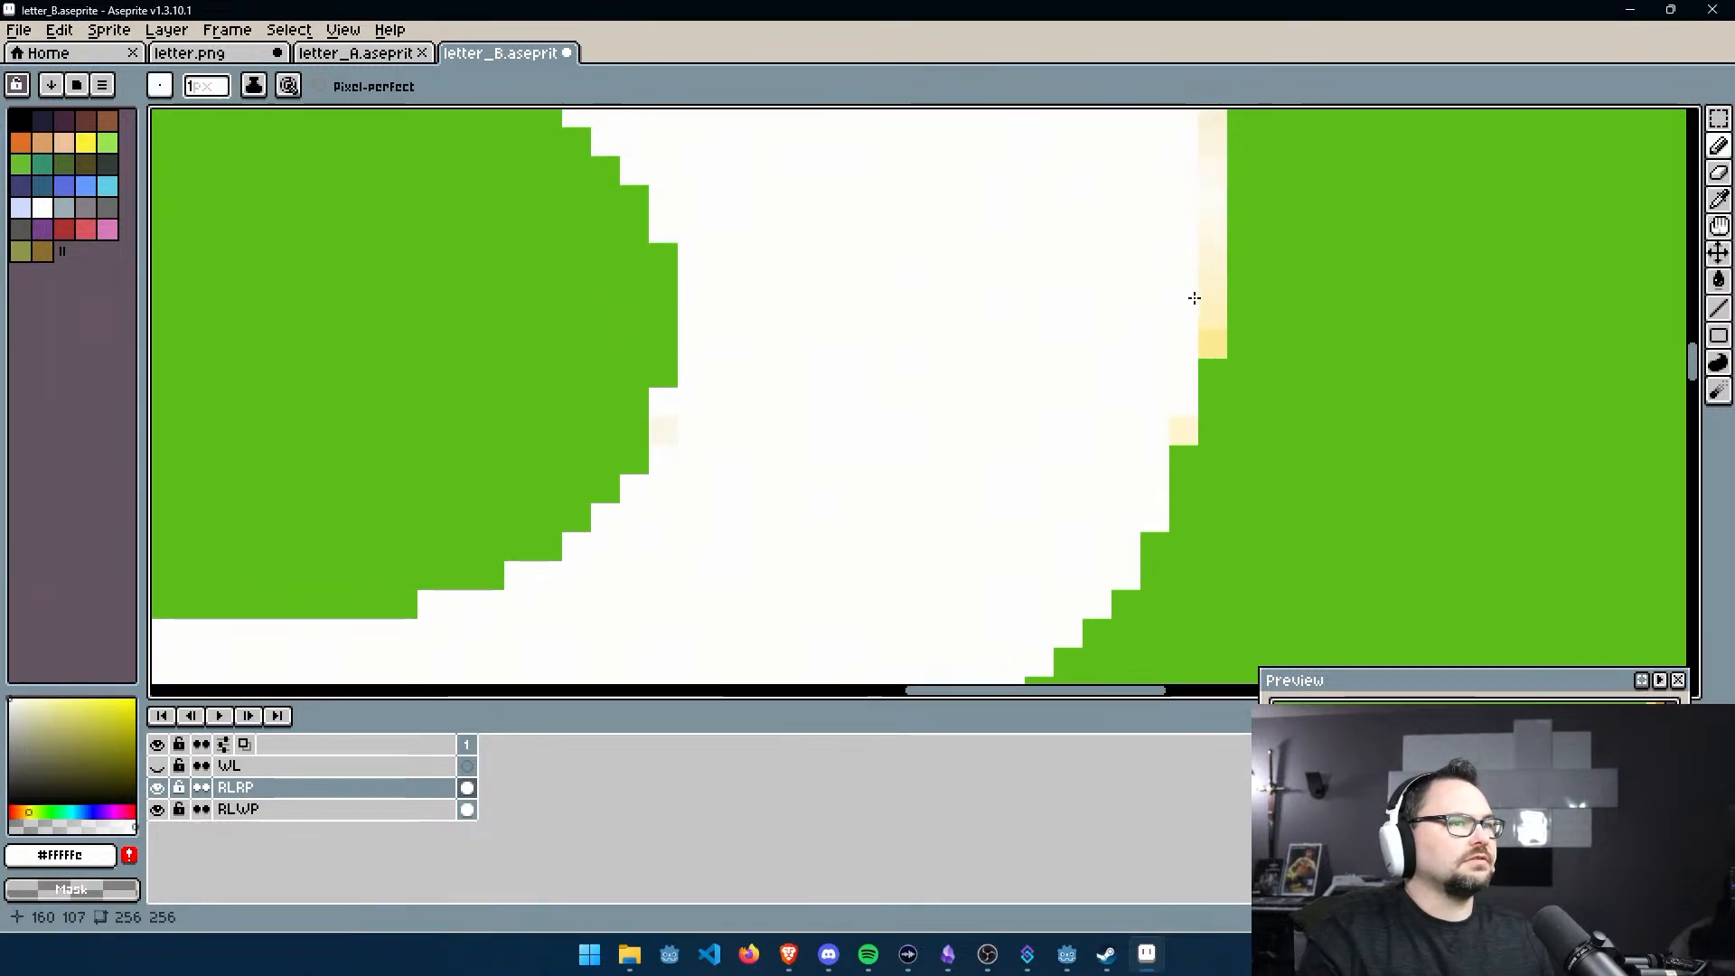
middle_drag(1178, 338, 1108, 465)
shift+drag(1139, 503, 1142, 192)
middle_drag(1143, 192, 1010, 398)
mouse_move(1085, 356)
mouse_down()
mouse_move(1057, 280)
mouse_move(895, 201)
mouse_up()
middle_drag(872, 111, 917, 238)
drag(918, 238, 817, 171)
Paint the remaining gold pixels where the B's top edge meets the upper bowl's curve white
middle_drag(712, 175, 800, 349)
drag(801, 319, 818, 317)
click(729, 288)
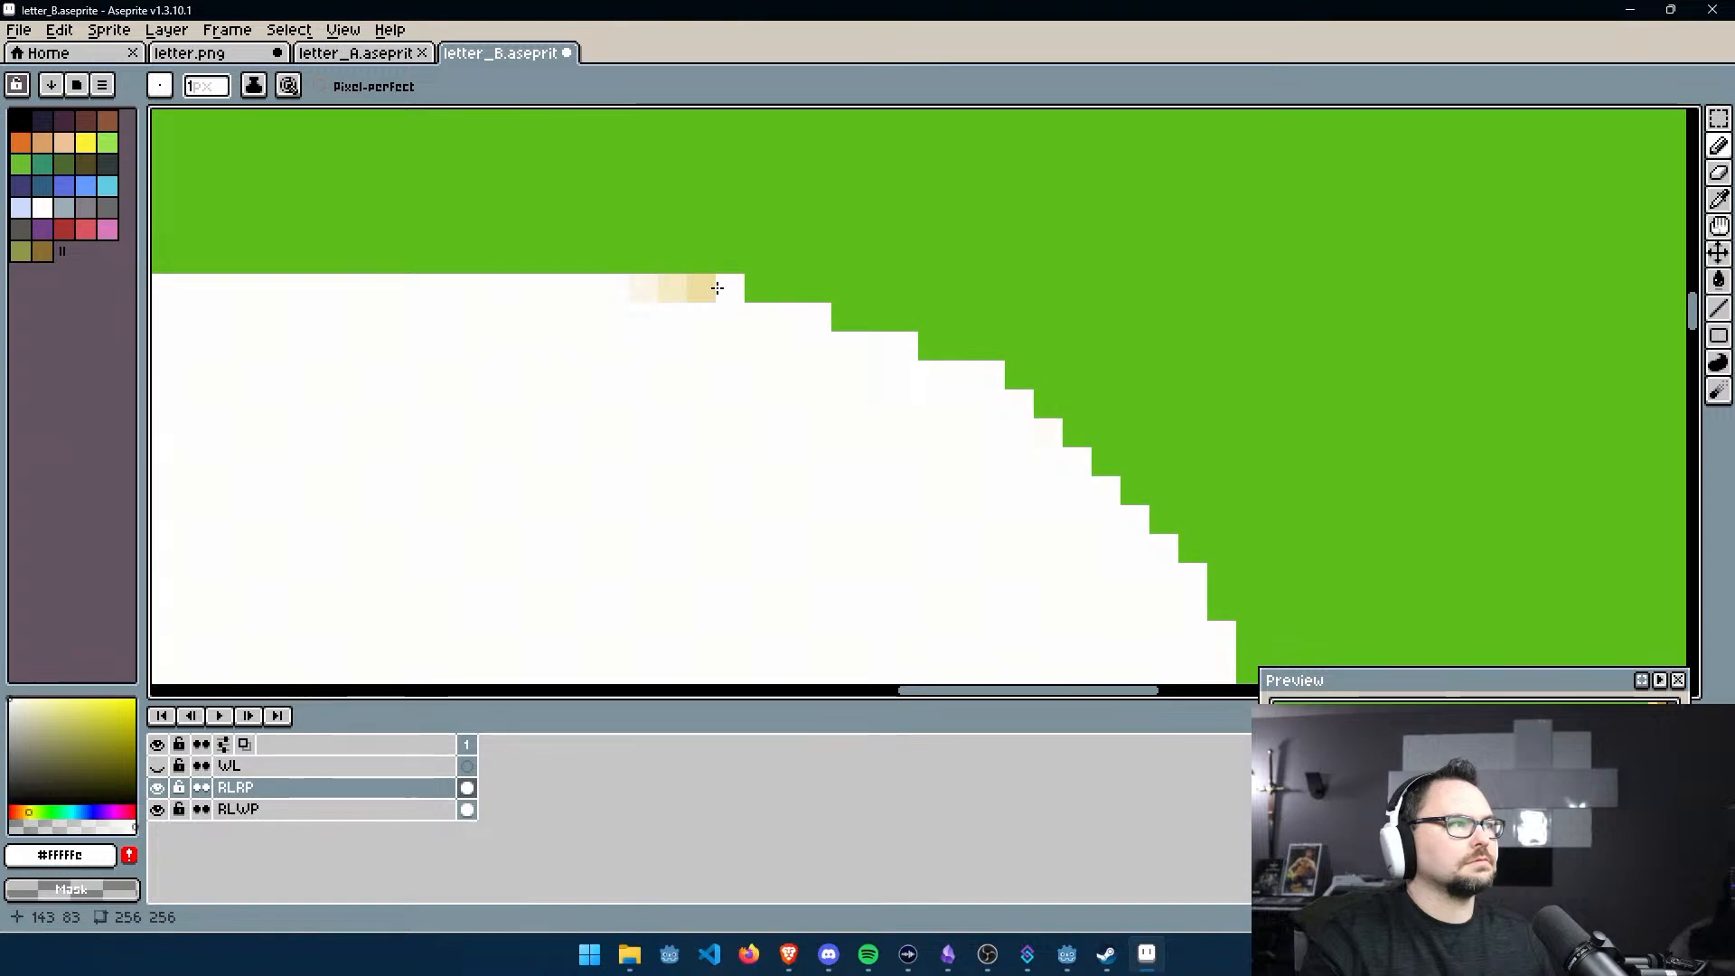
drag(635, 290, 702, 290)
scroll(682, 342, down, 4)
scroll(937, 376, down, 3)
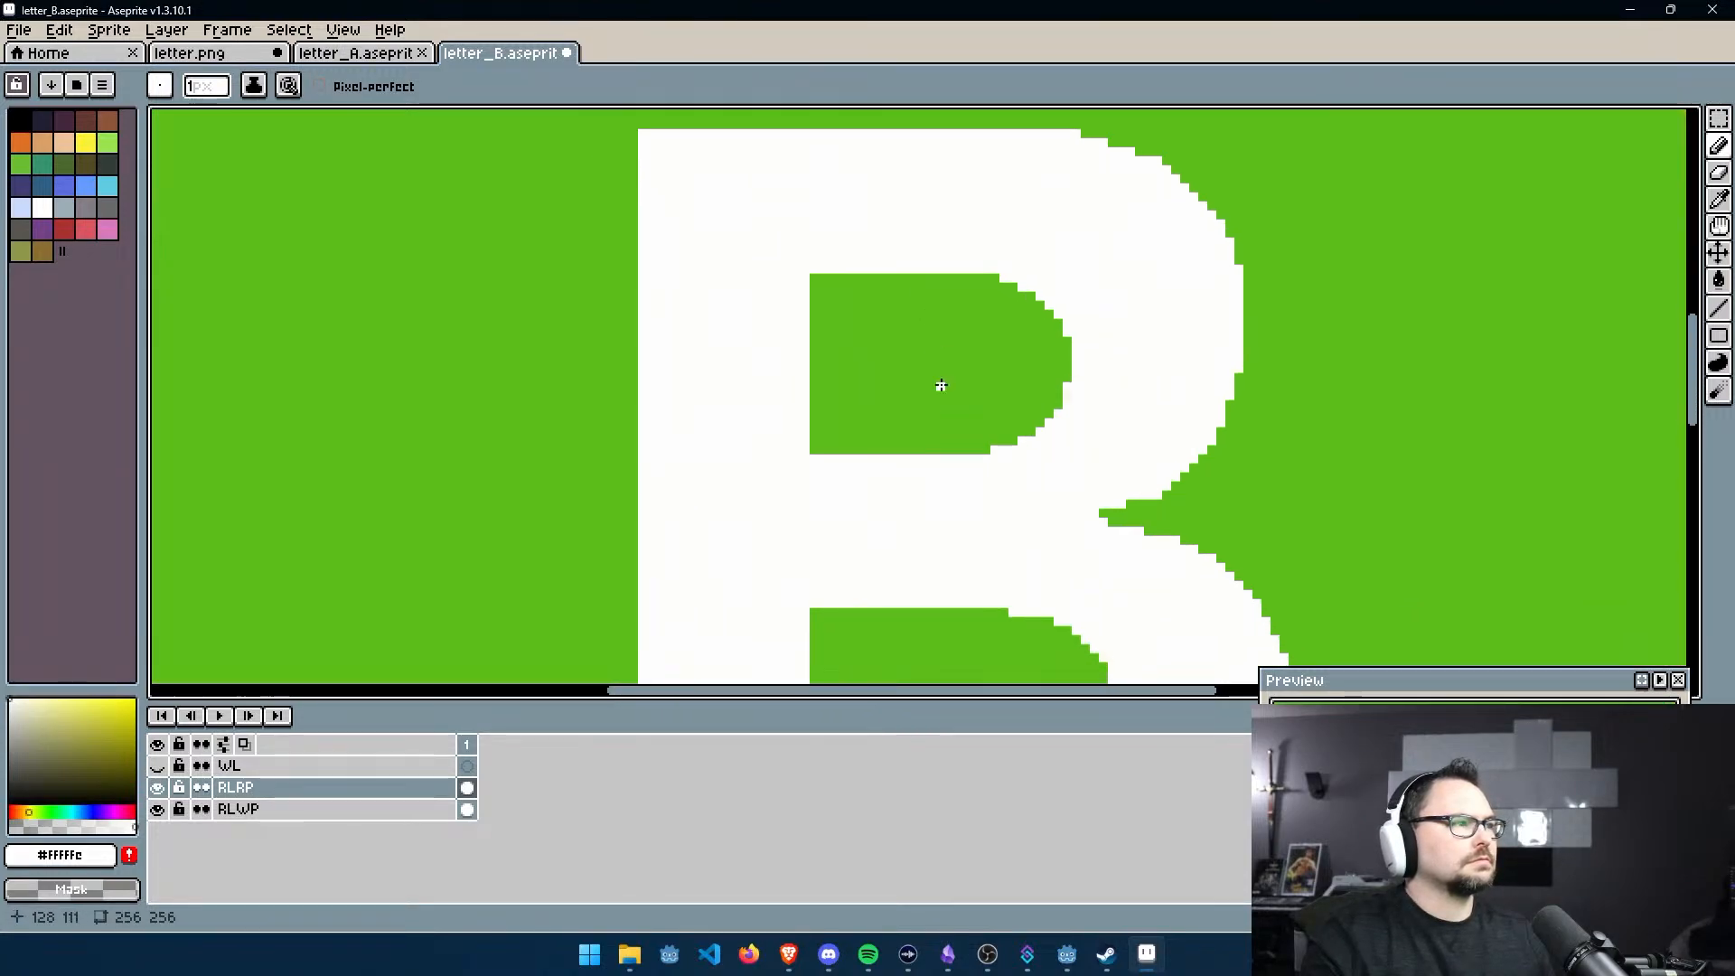
Reshape the notch between the bowls by painting its protruding green tip and adjacent edge pixels white
scroll(992, 464, up, 5)
scroll(1022, 312, up, 2)
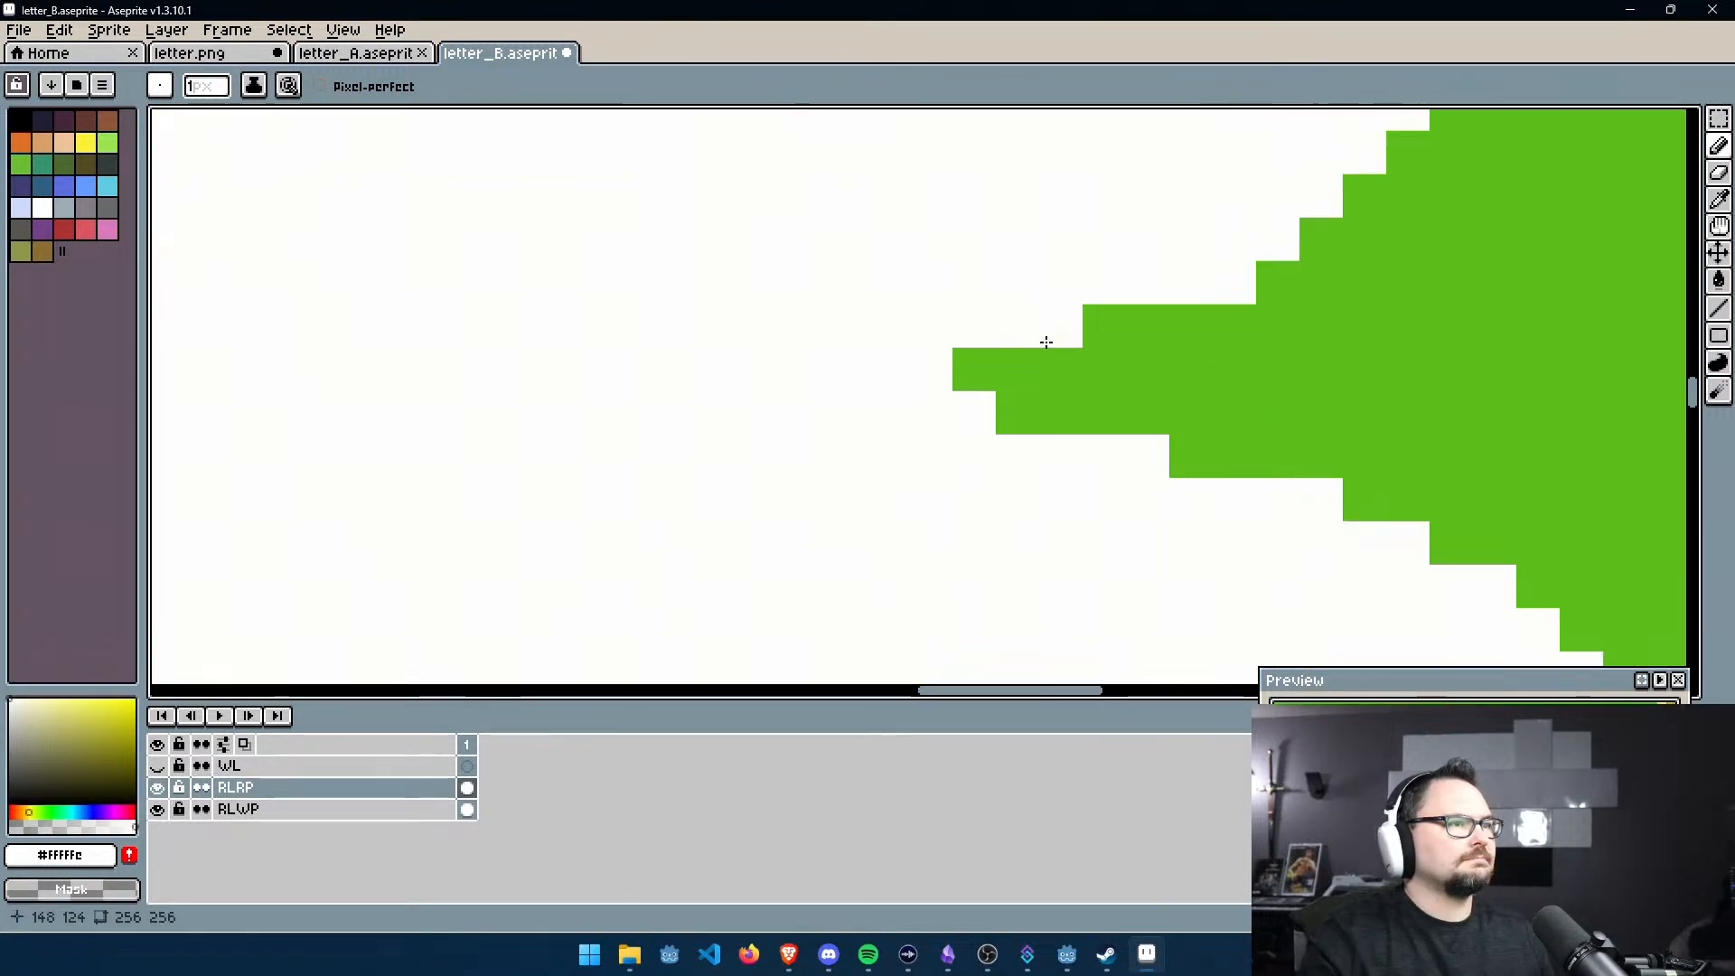
click(971, 369)
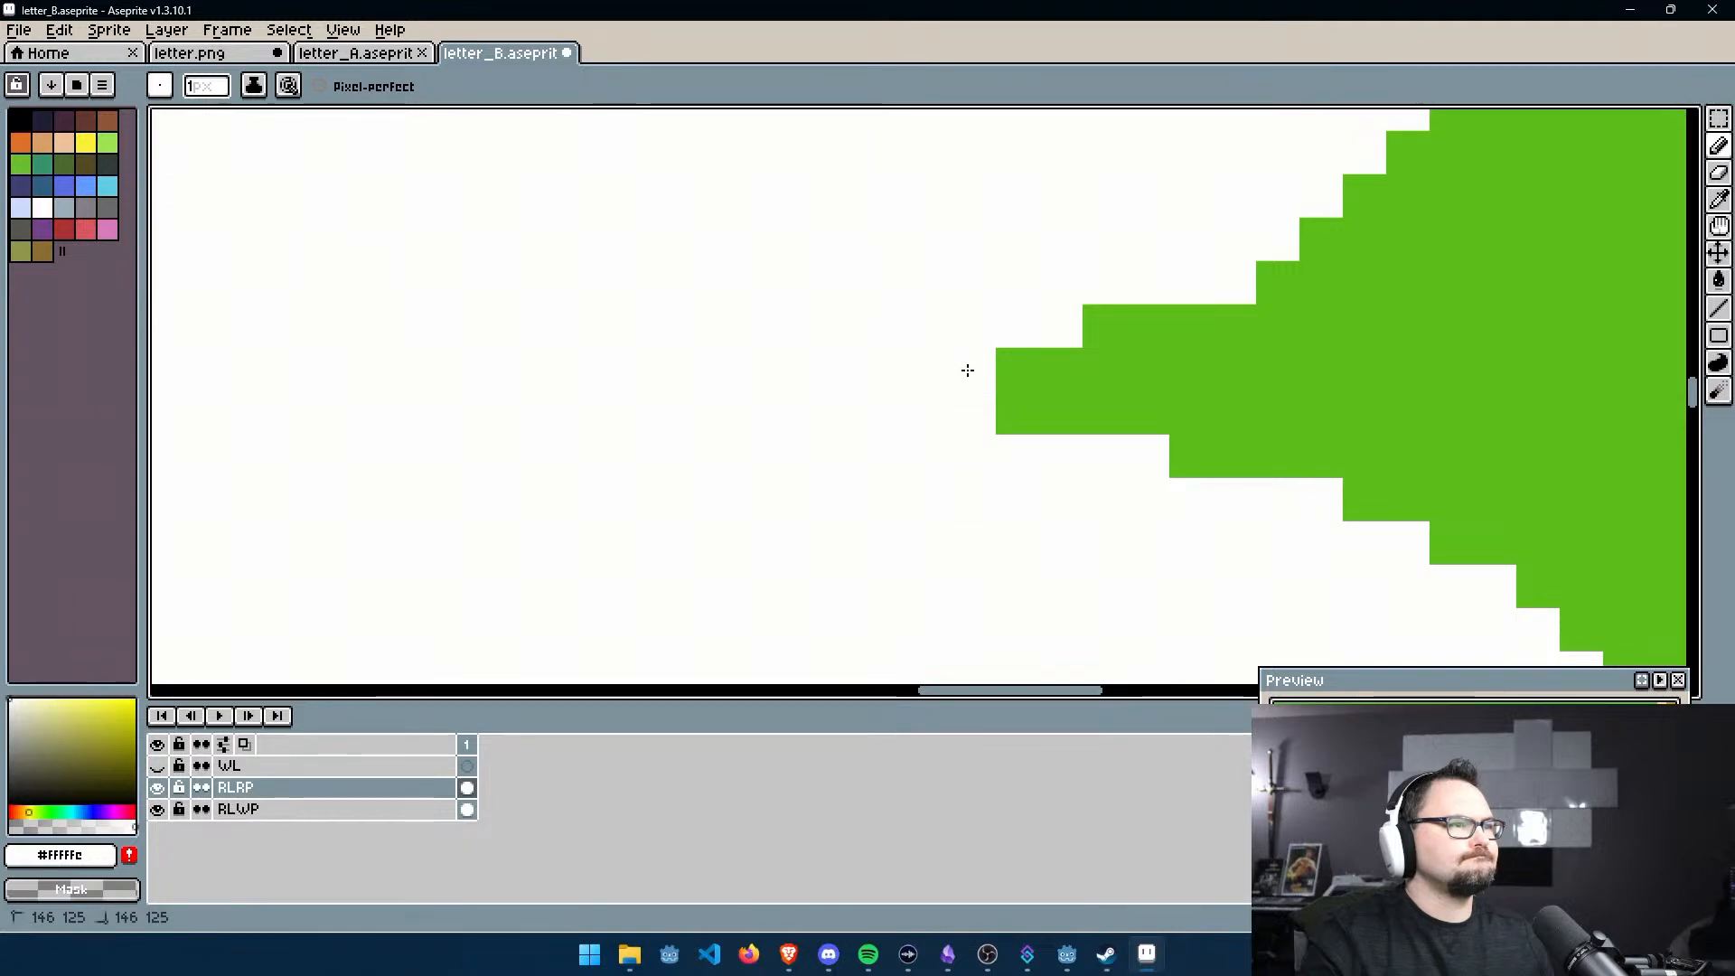
click(1107, 325)
click(1139, 327)
click(1191, 456)
scroll(1101, 509, down, 2)
scroll(1101, 509, down, 4)
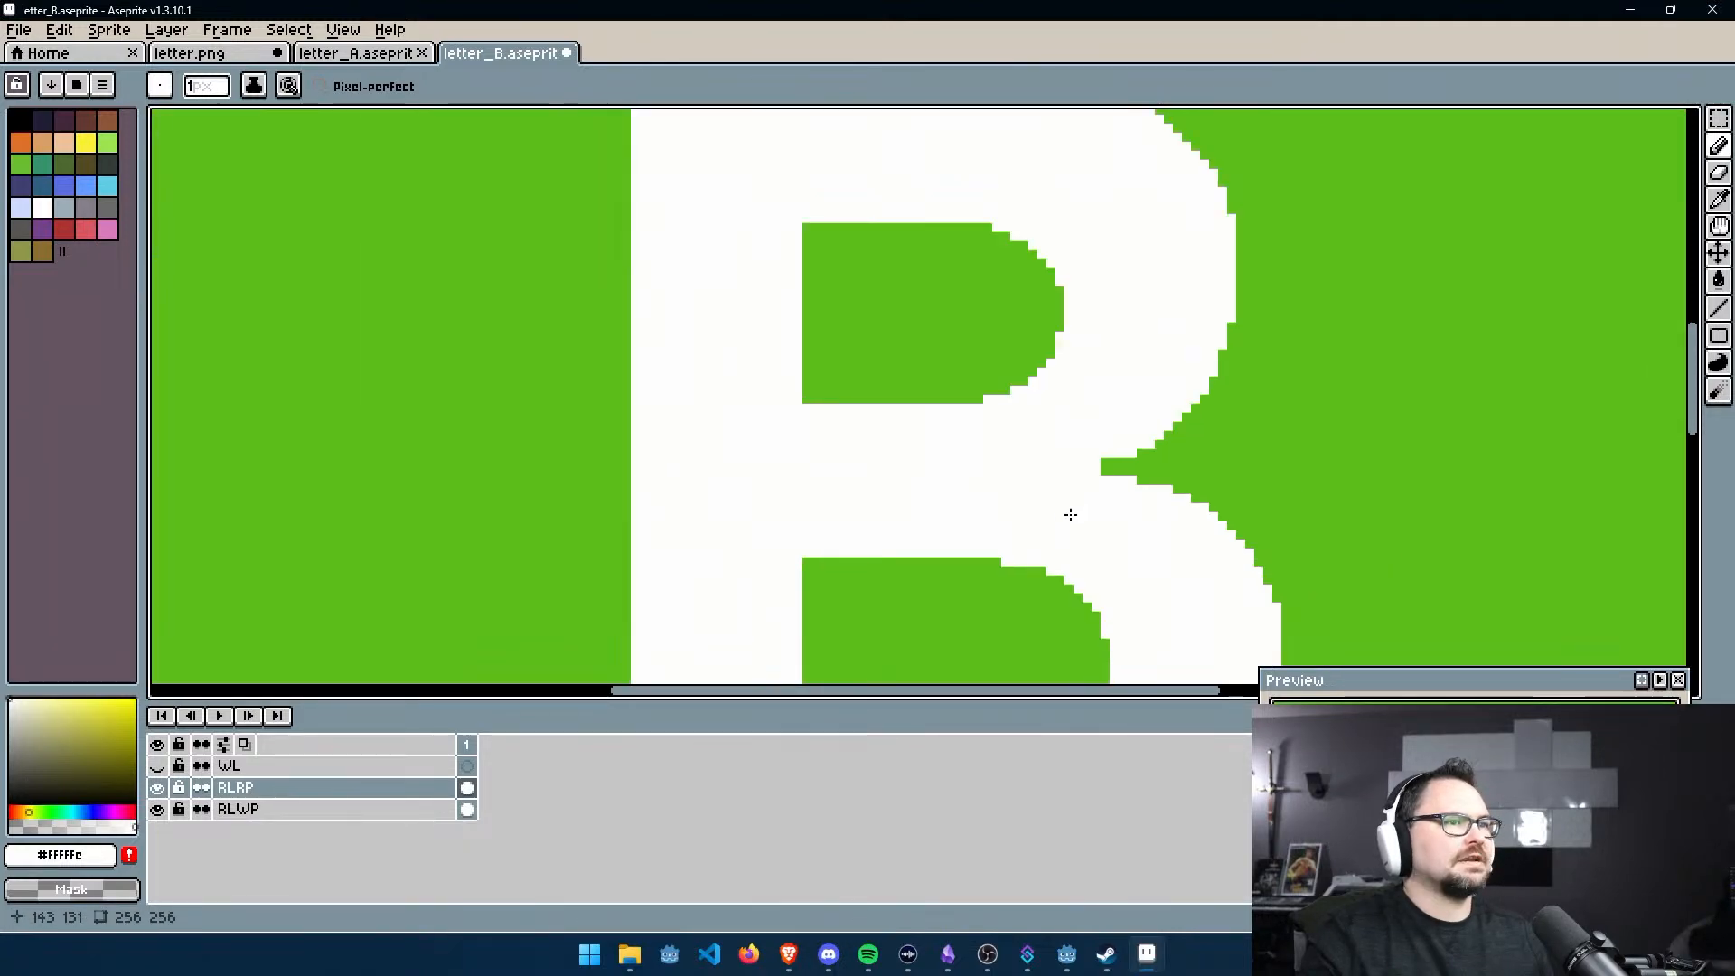
Examine the white B's edges, the notch between its bowls and the whole tile for stray pixels
scroll(965, 350, up, 5)
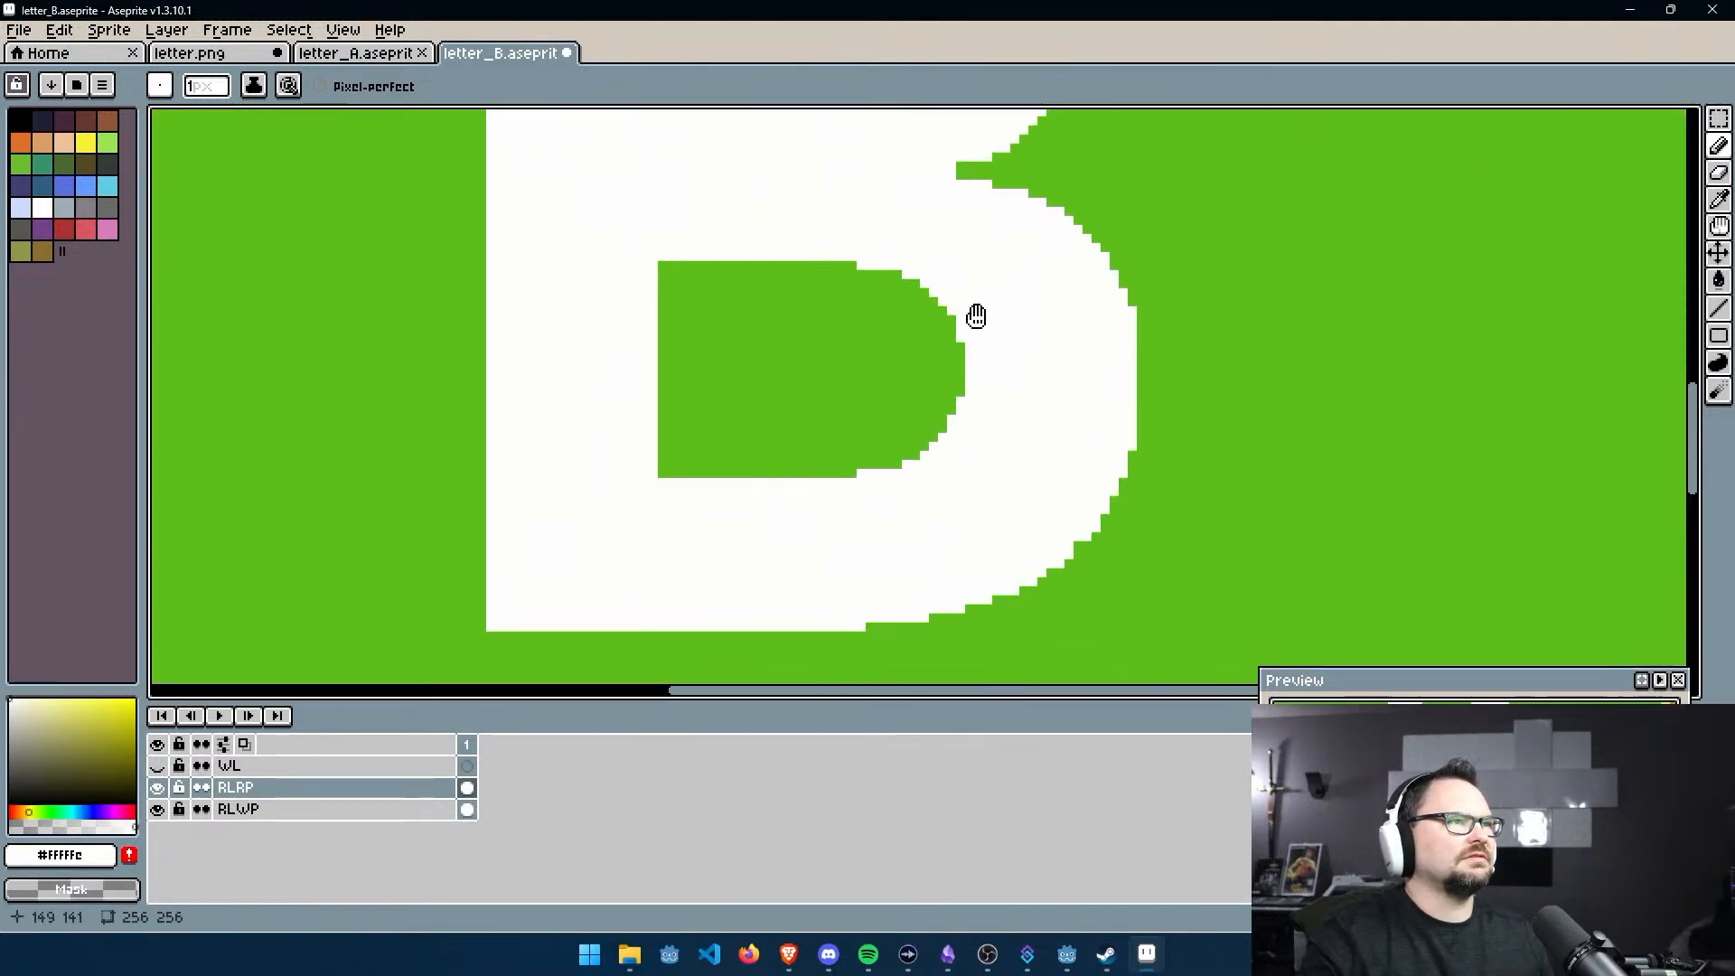
key(v)
key(b)
scroll(967, 430, up, 3)
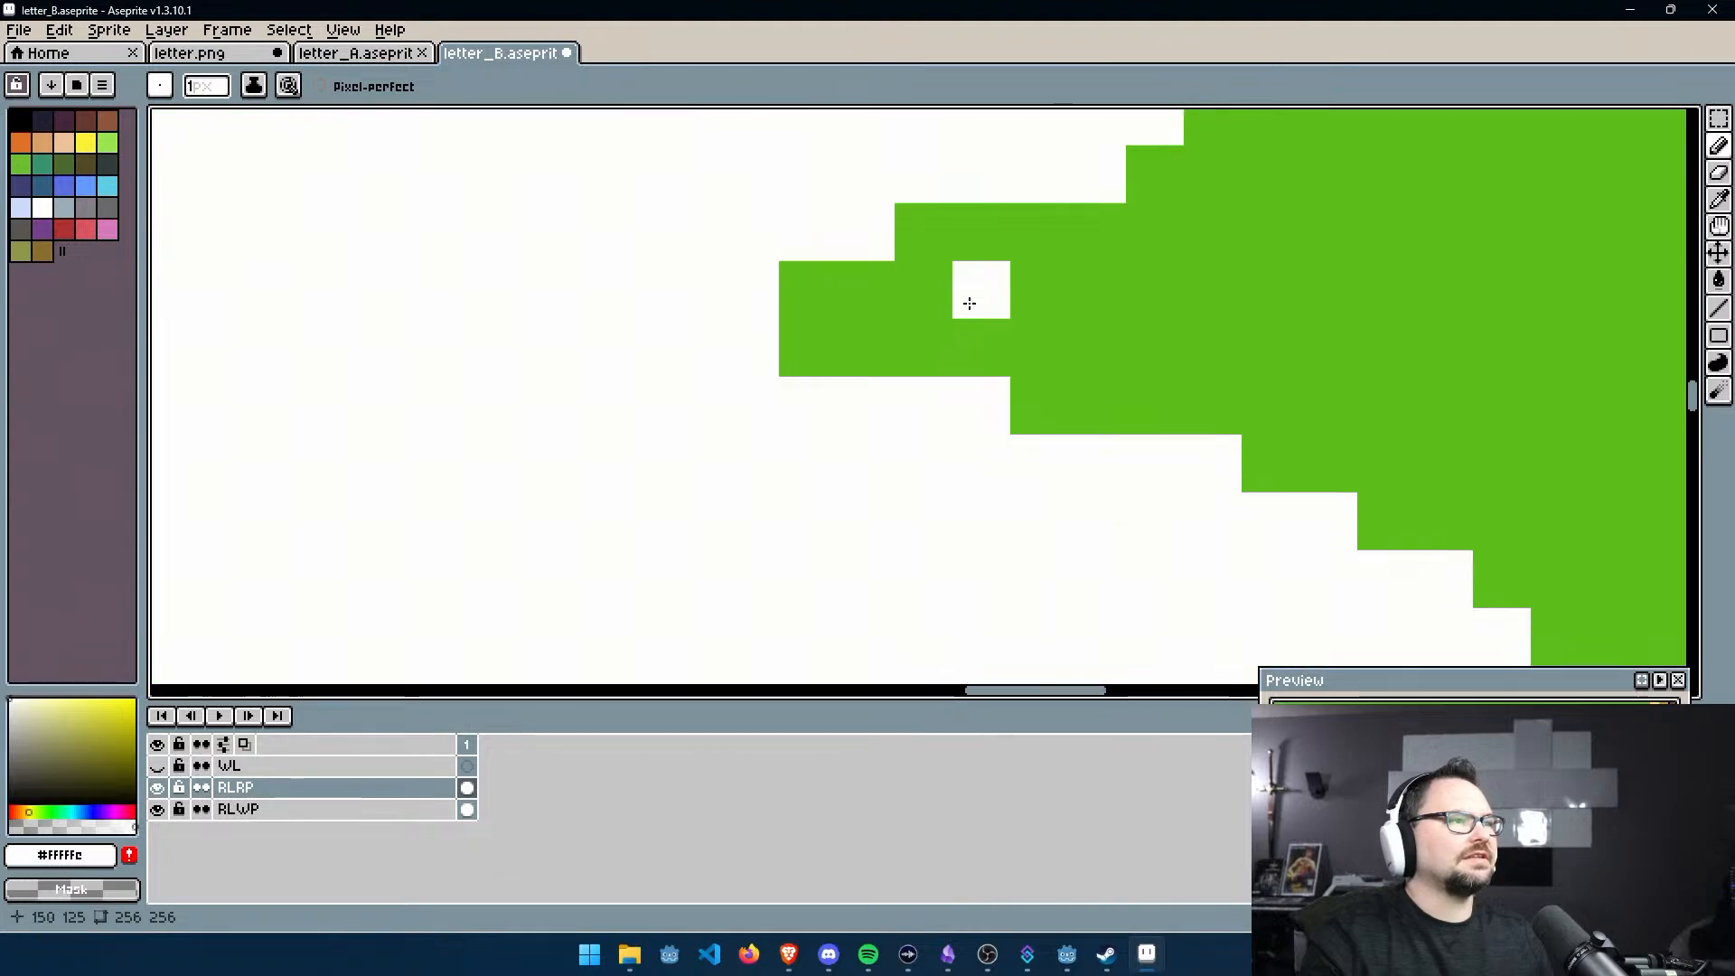
scroll(995, 463, down, 2)
scroll(995, 463, down, 6)
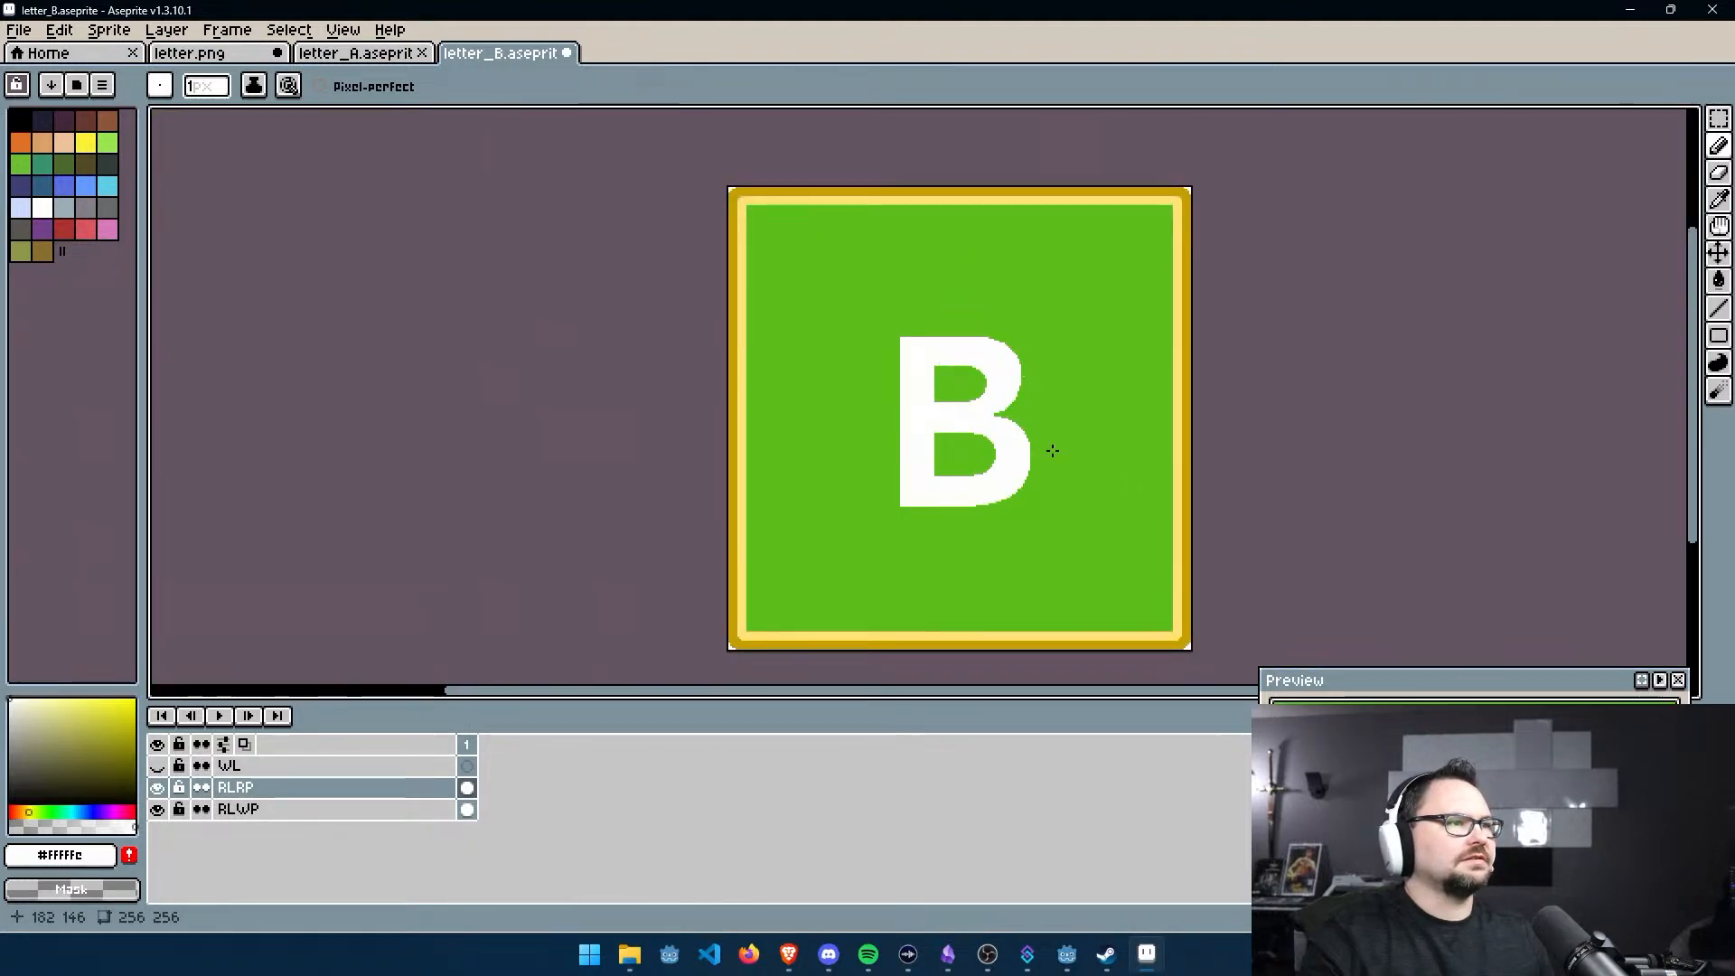
scroll(1058, 450, up, 5)
scroll(963, 329, down, 4)
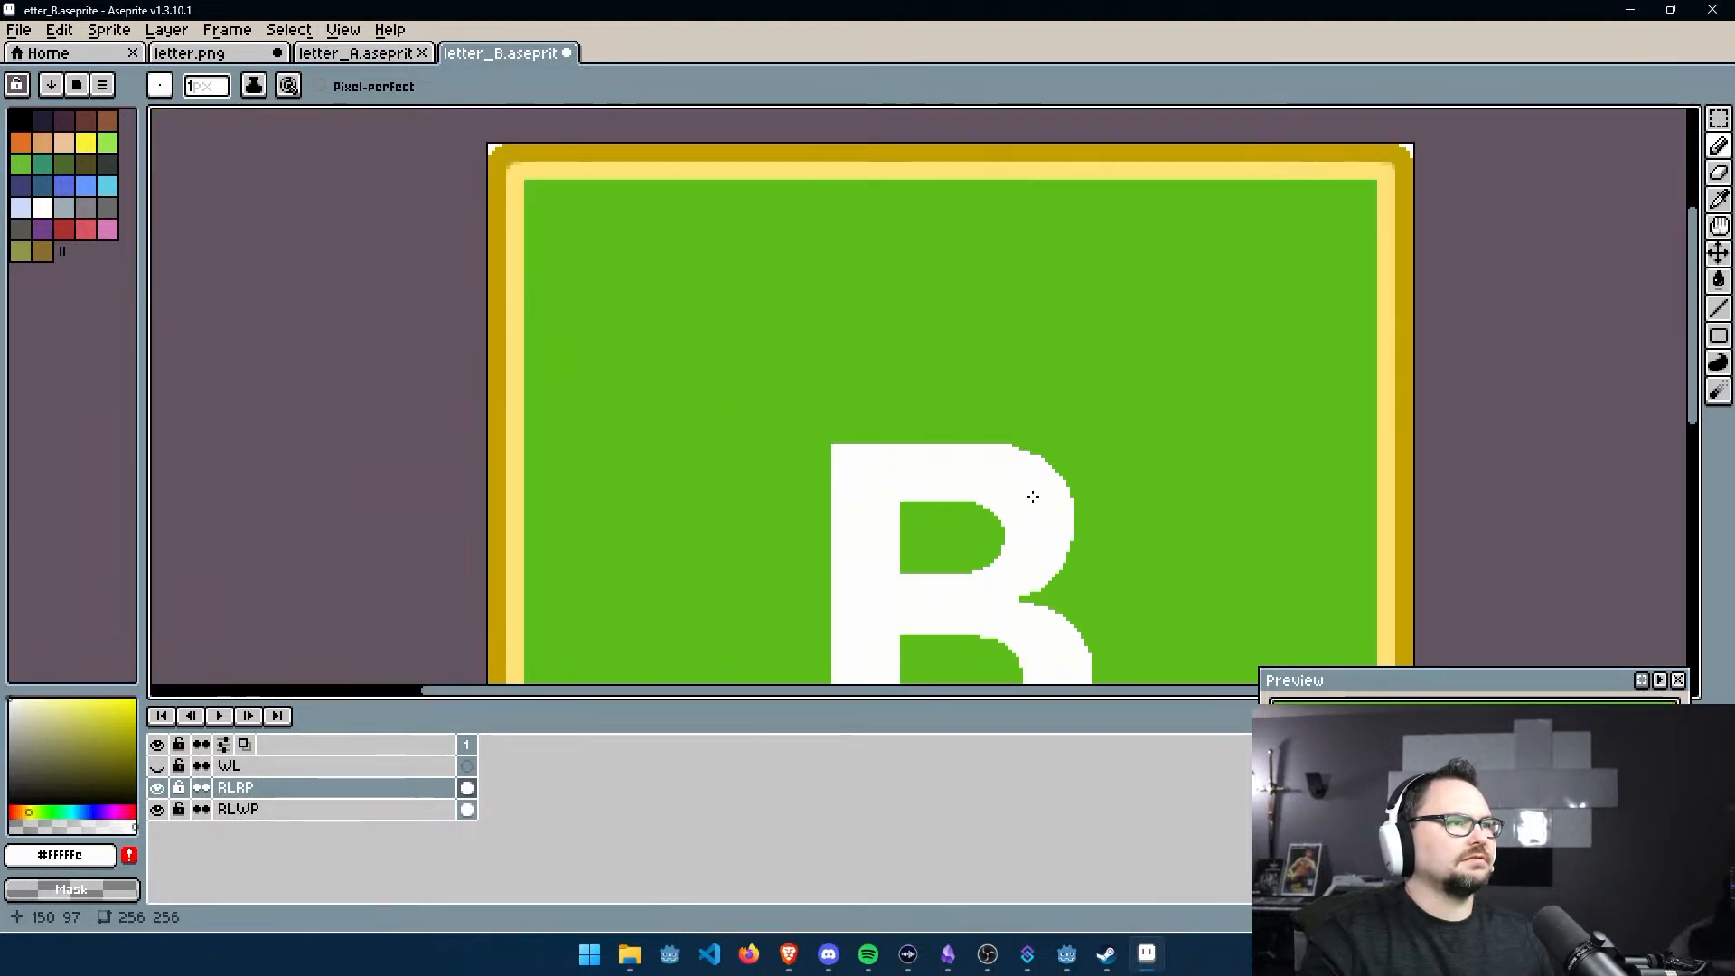
middle_drag(1026, 496, 945, 305)
scroll(946, 306, down, 5)
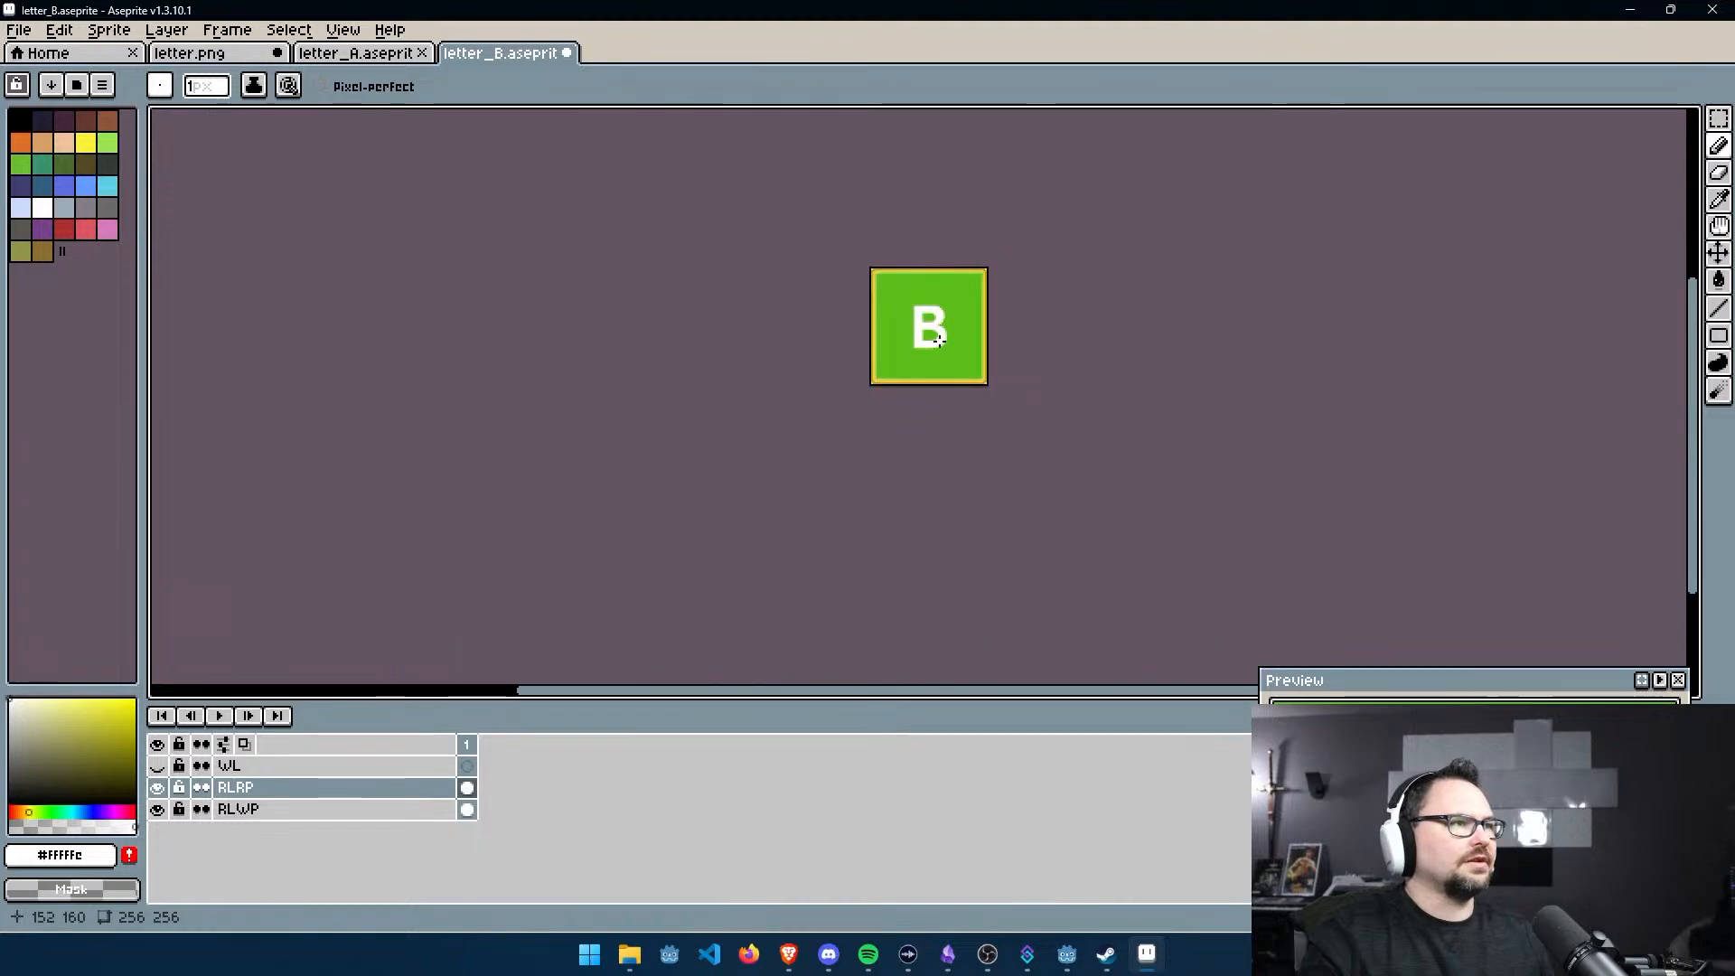
scroll(842, 508, up, 3)
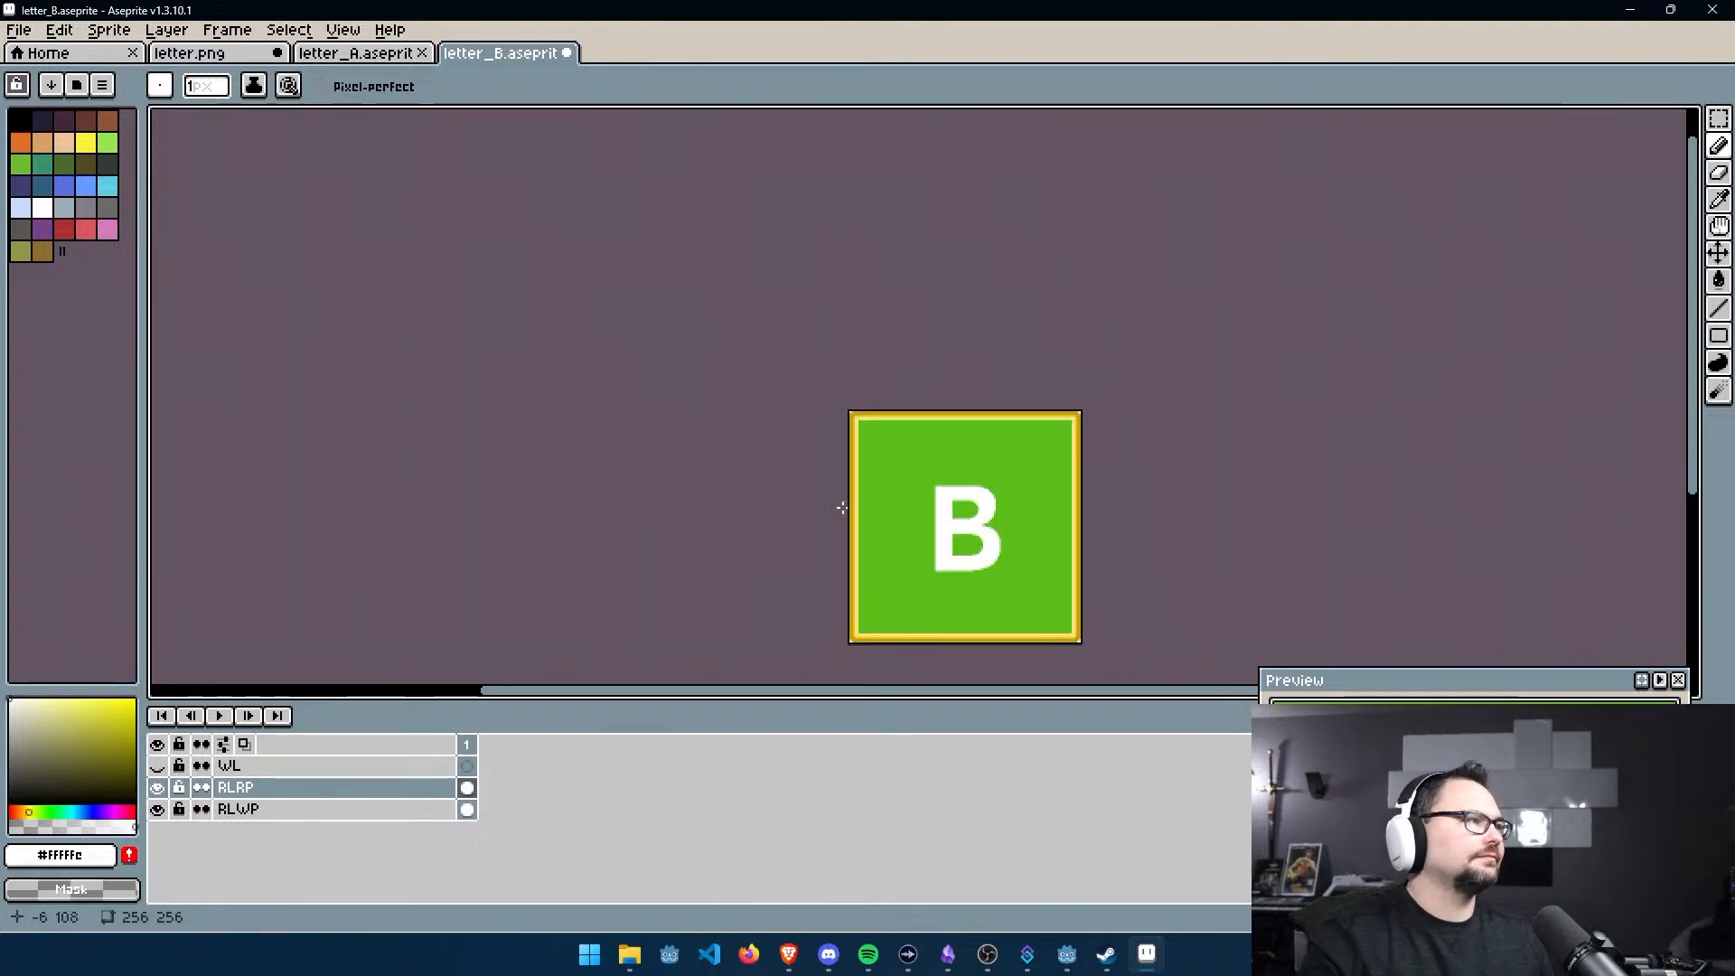
Hide the WL layer in letter_A and sample the bright green of the tile's inner border, #71FF0F
click(370, 53)
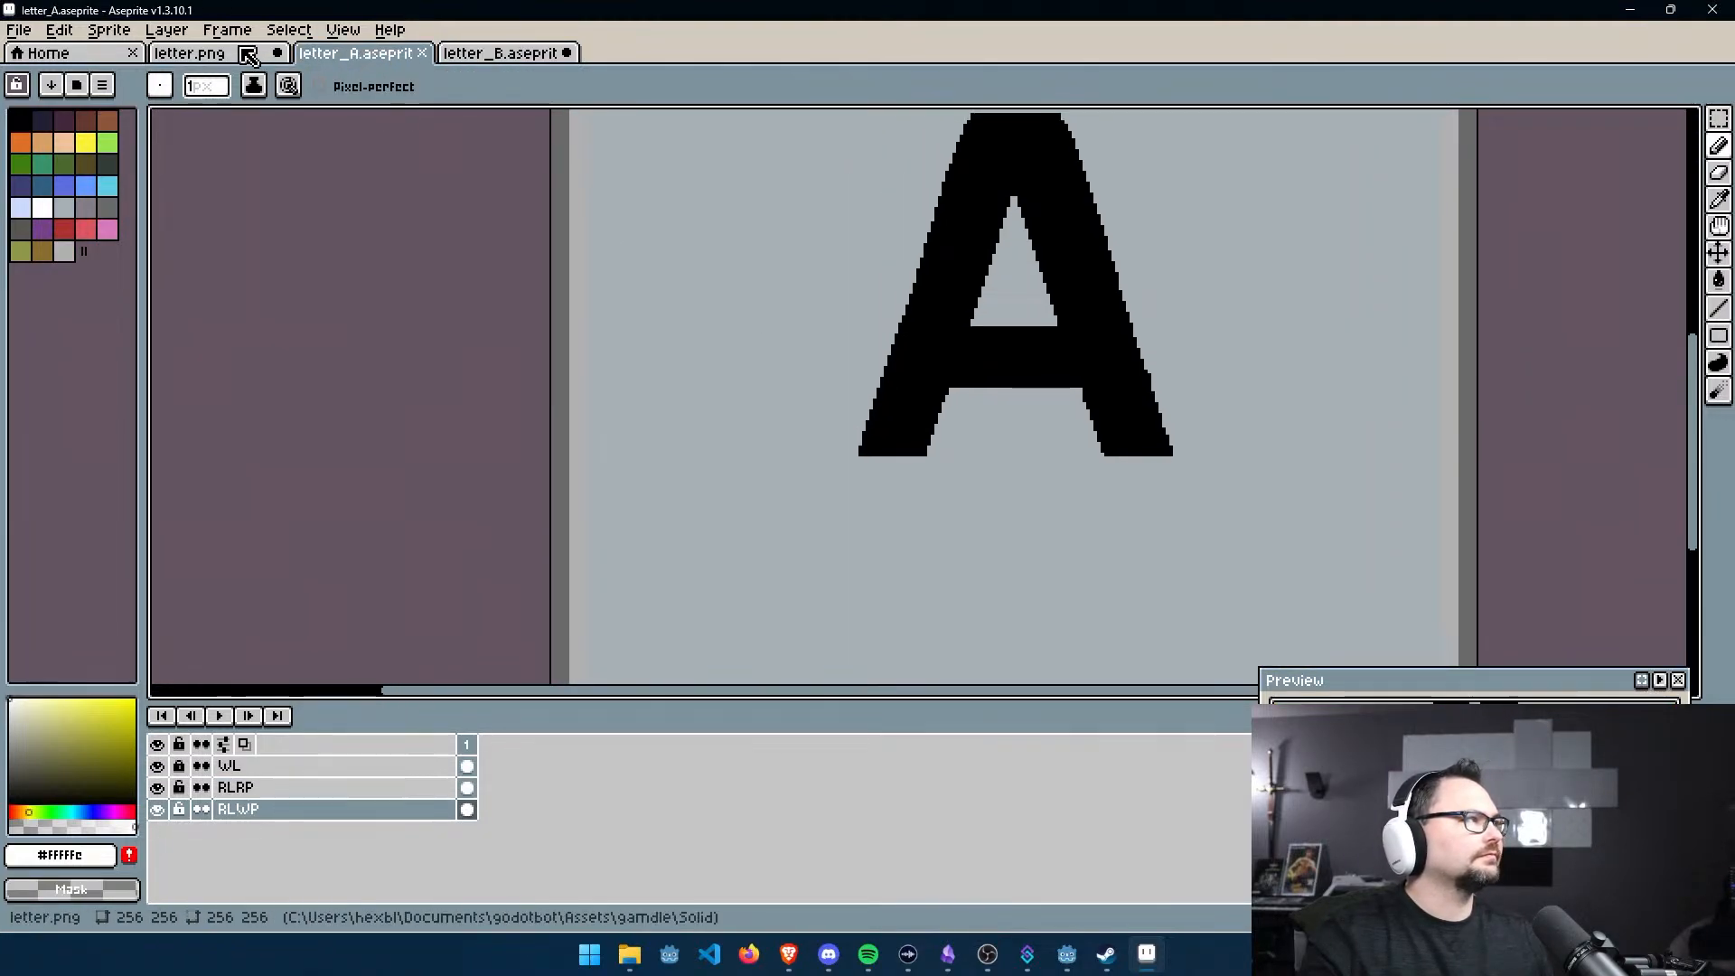
click(174, 809)
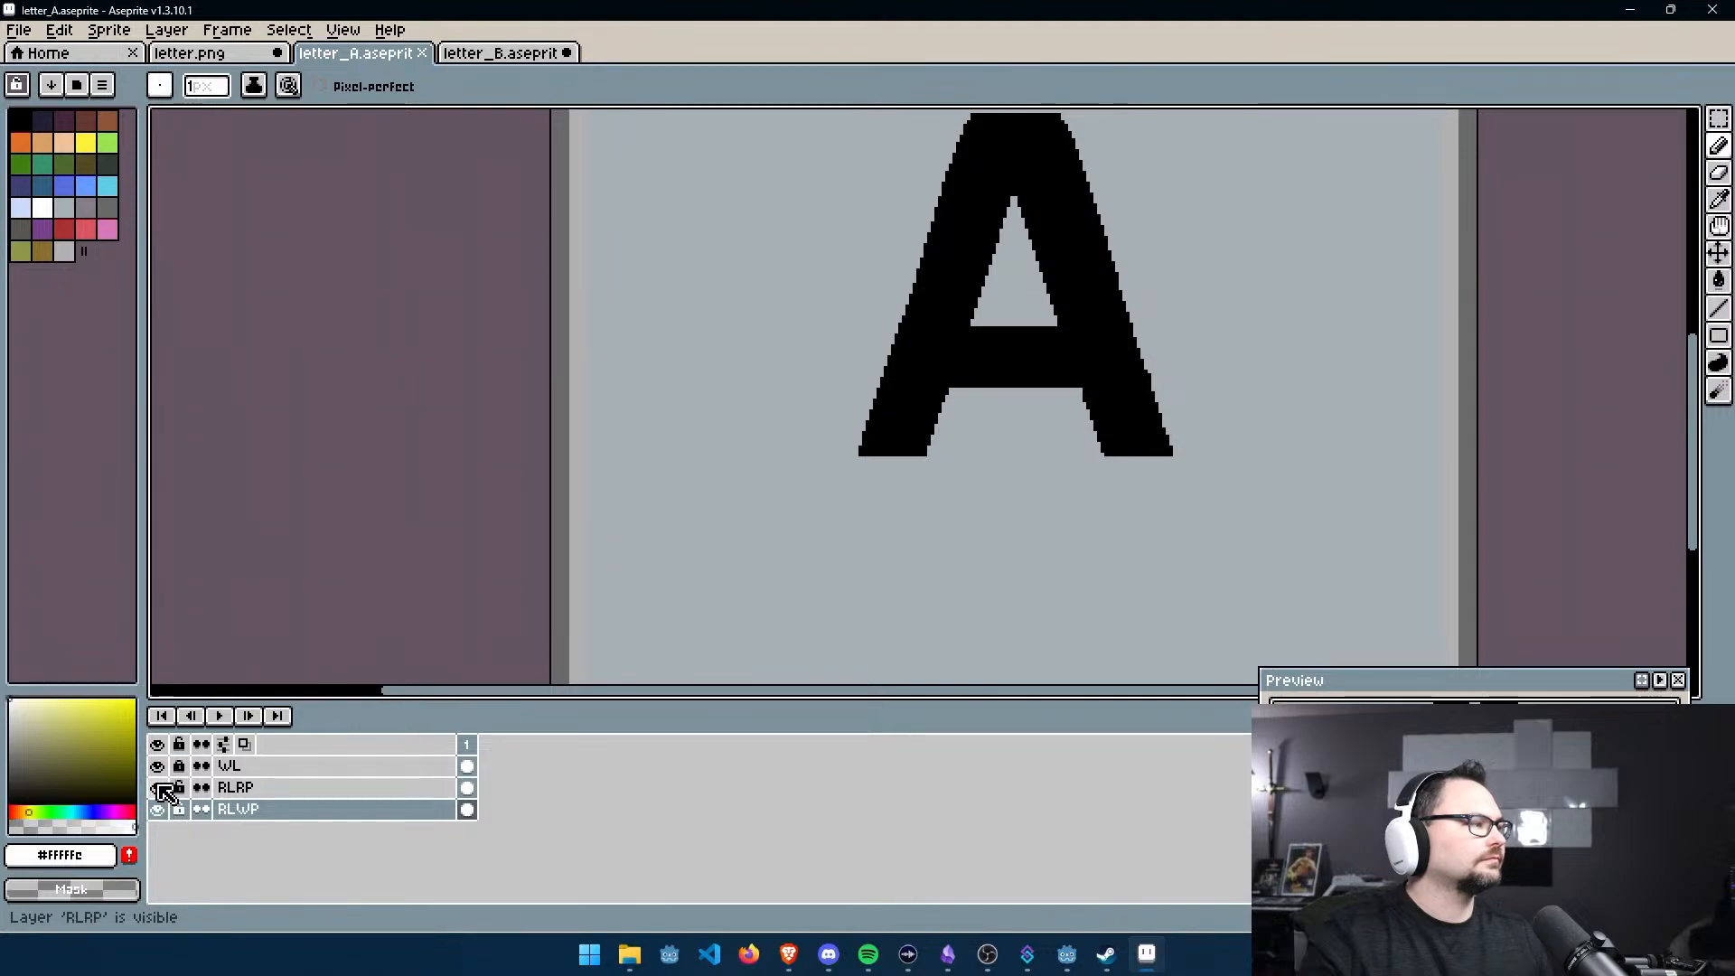
click(157, 769)
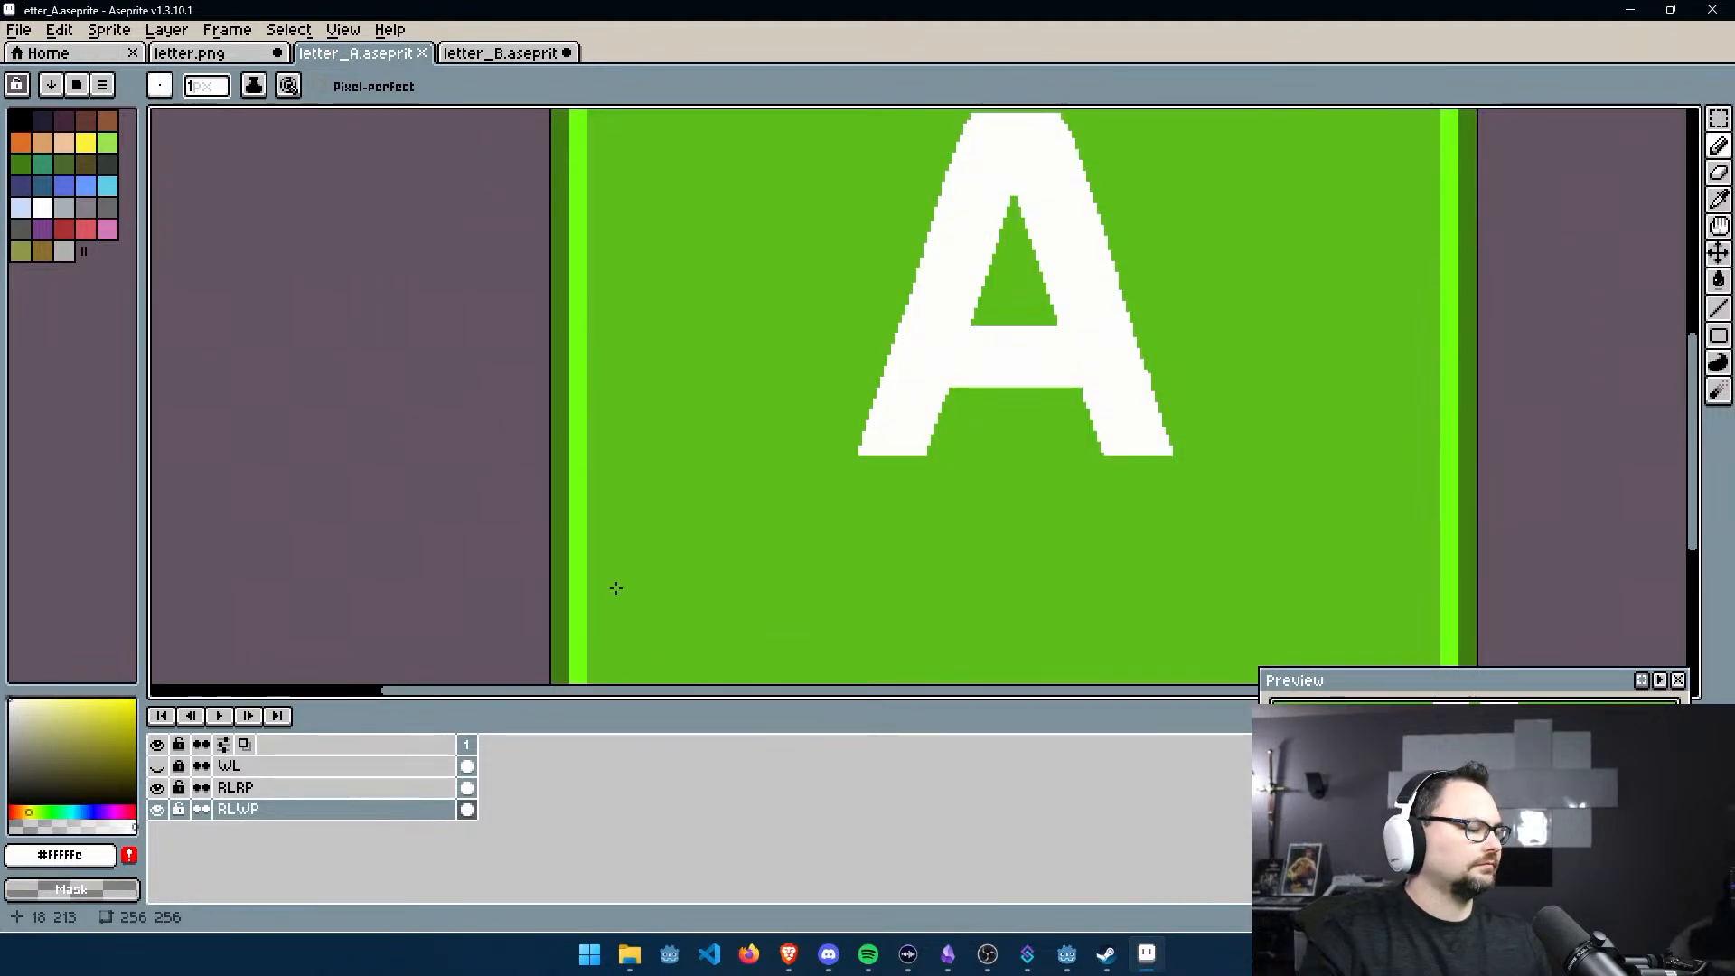
key(i)
click(580, 571)
Fill the light yellow inner border on letter_B's RLRP layer with bright green #71FF0F
click(508, 54)
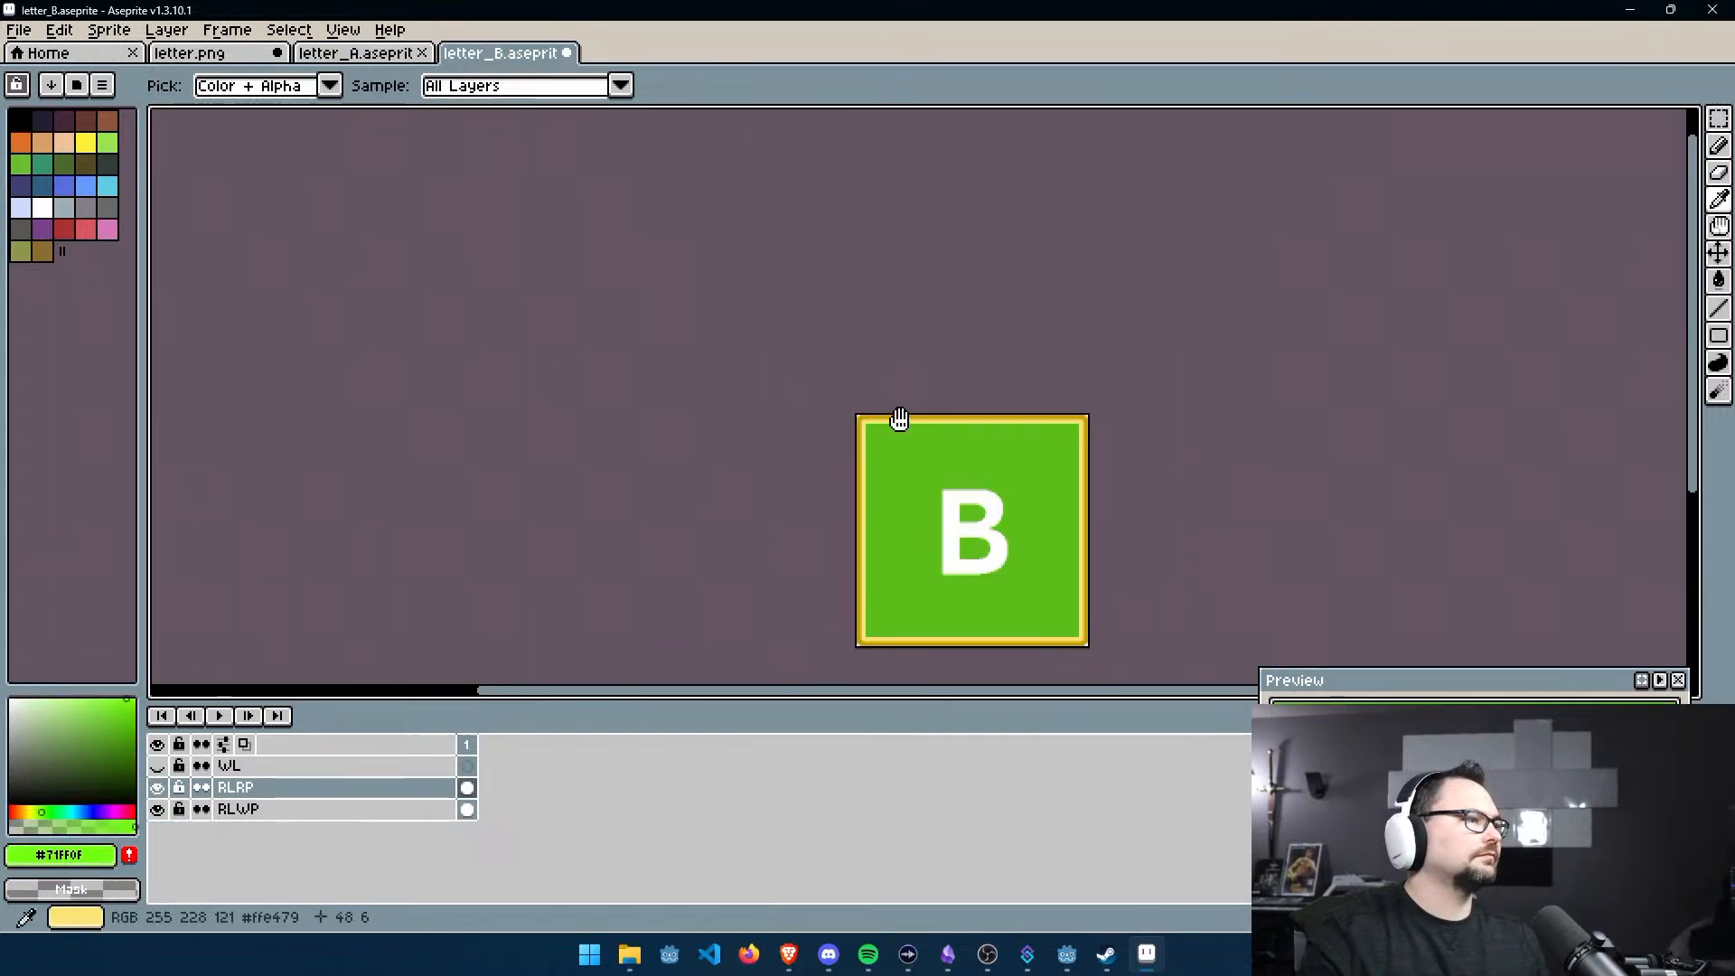
scroll(863, 425, up, 10)
mouse_move(639, 516)
middle_down()
mouse_move(708, 464)
mouse_move(624, 527)
middle_up()
key(g)
click(609, 448)
Fill the leftover gold pixels at the inner border's top-right corner with the bright green
scroll(763, 430, down, 5)
scroll(1148, 380, up, 6)
scroll(875, 487, up, 3)
click(769, 506)
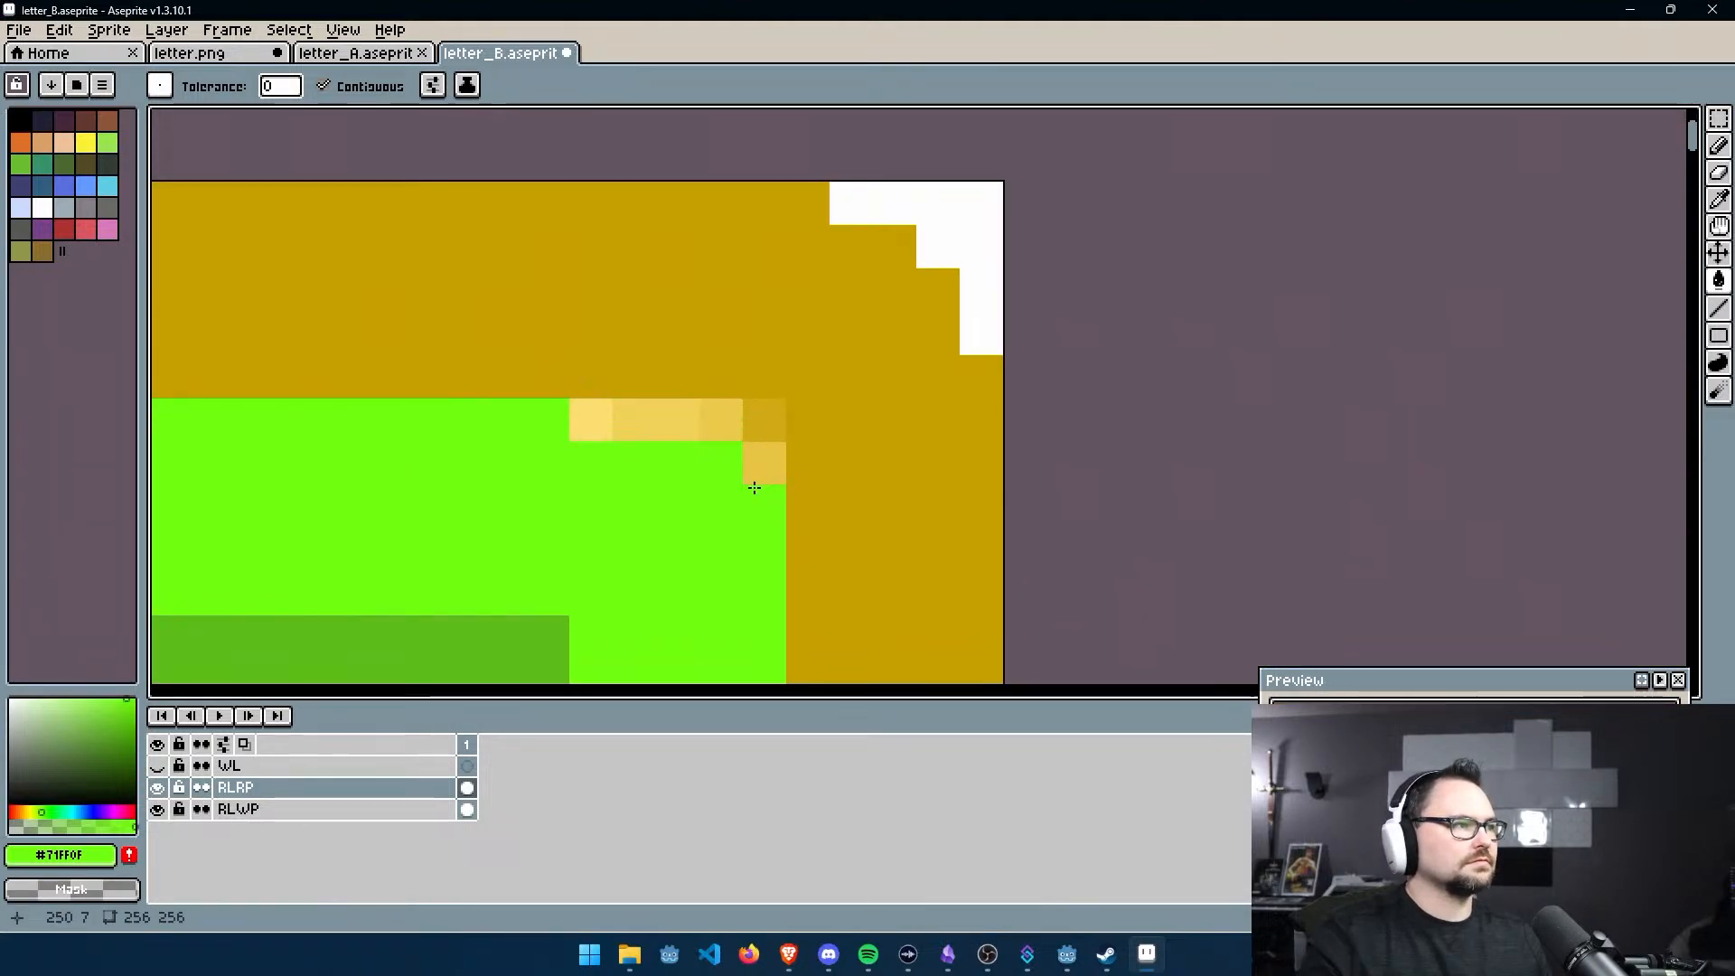
click(764, 420)
click(721, 421)
click(637, 428)
click(592, 420)
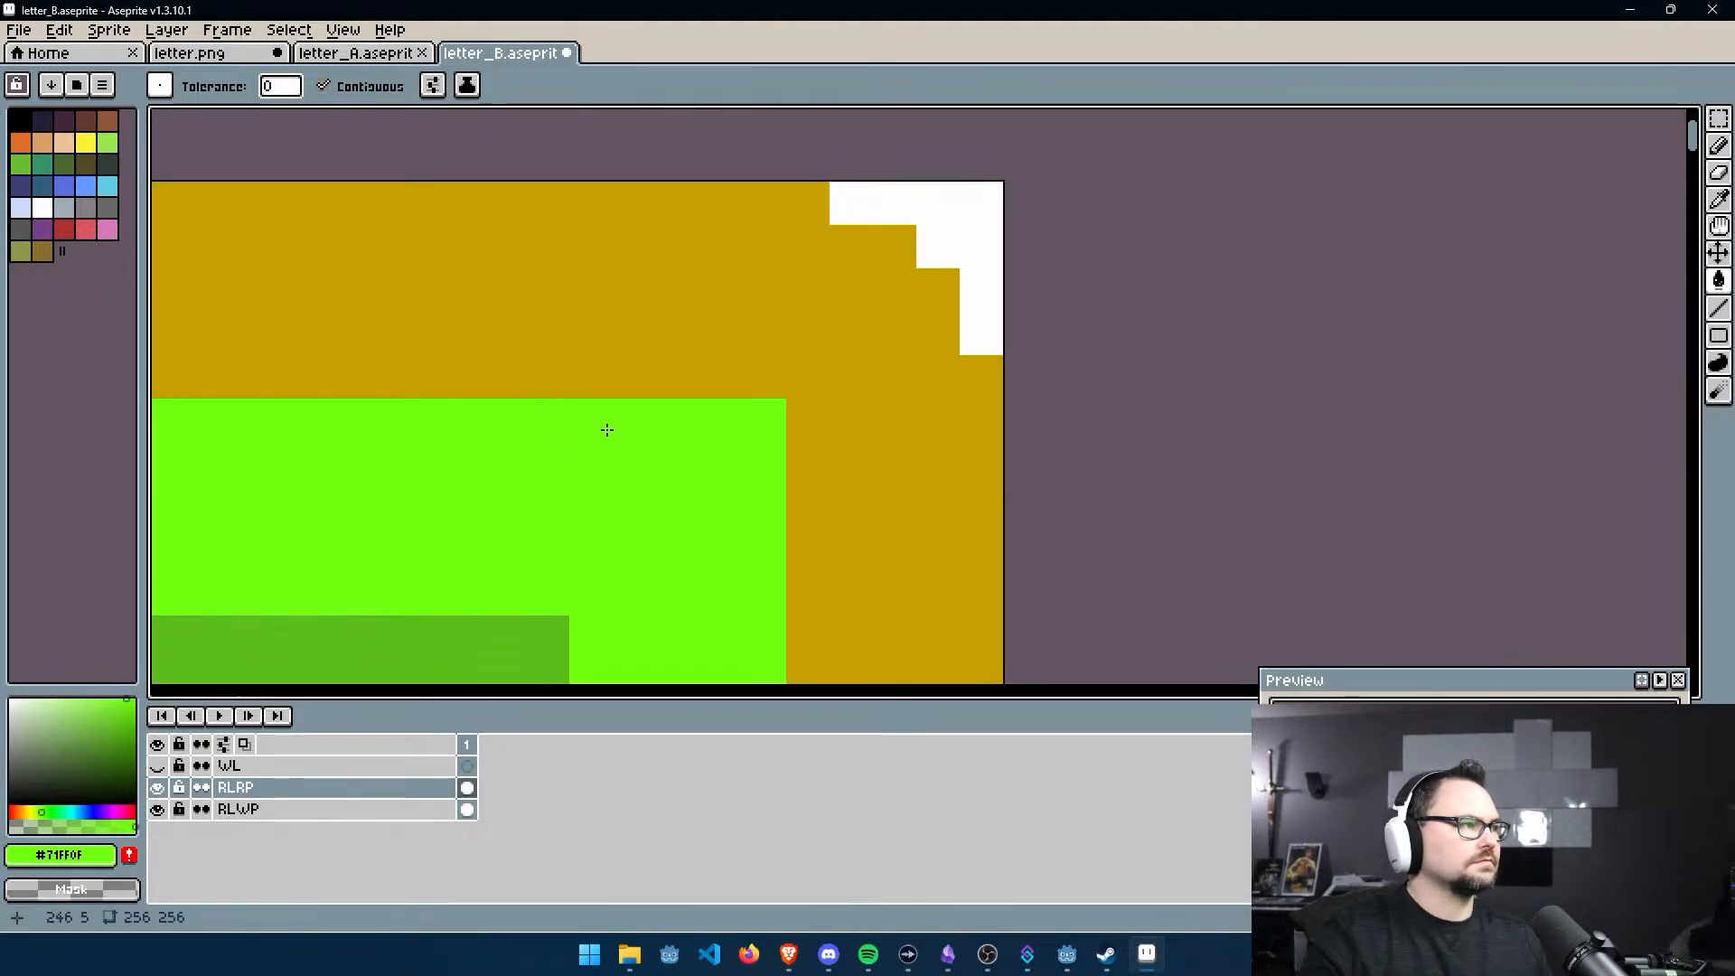
Fill the leftover gold pixels at the inner border's bottom-left and bottom-right corners with the bright green
scroll(633, 425, down, 3)
scroll(828, 543, down, 1)
scroll(828, 542, up, 2)
middle_drag(828, 542, 774, 416)
scroll(774, 416, down, 3)
scroll(741, 593, up, 4)
middle_drag(709, 542, 721, 506)
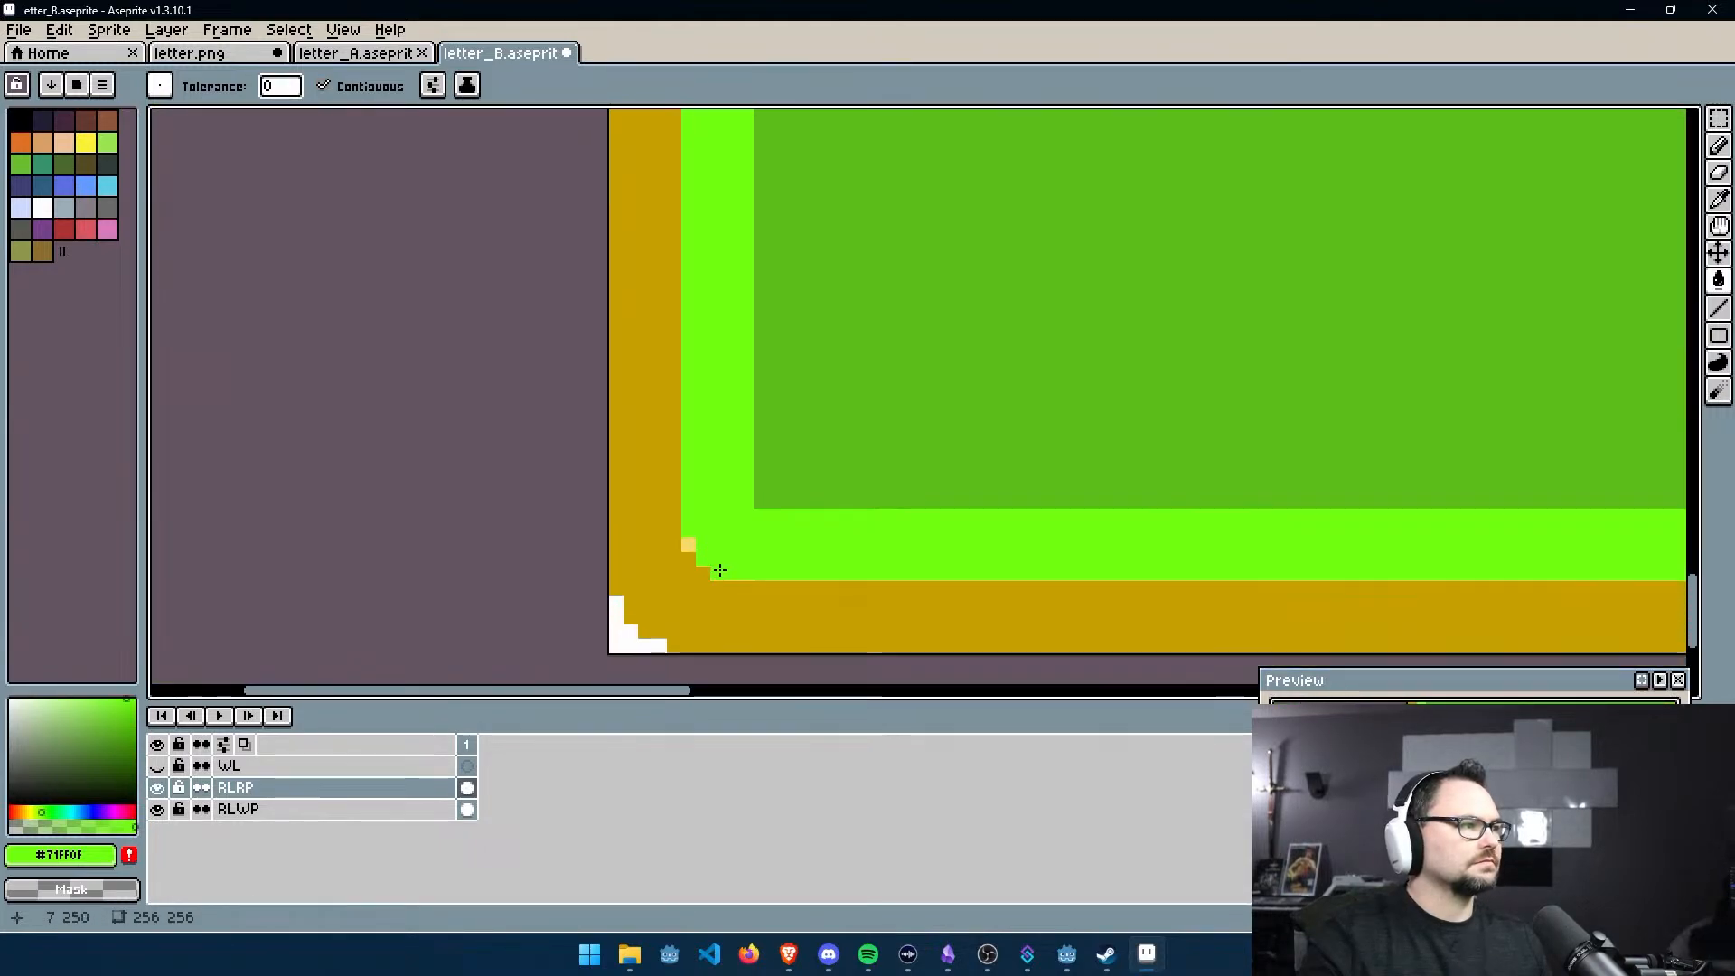
scroll(688, 545, down, 3)
middle_drag(1239, 472, 844, 500)
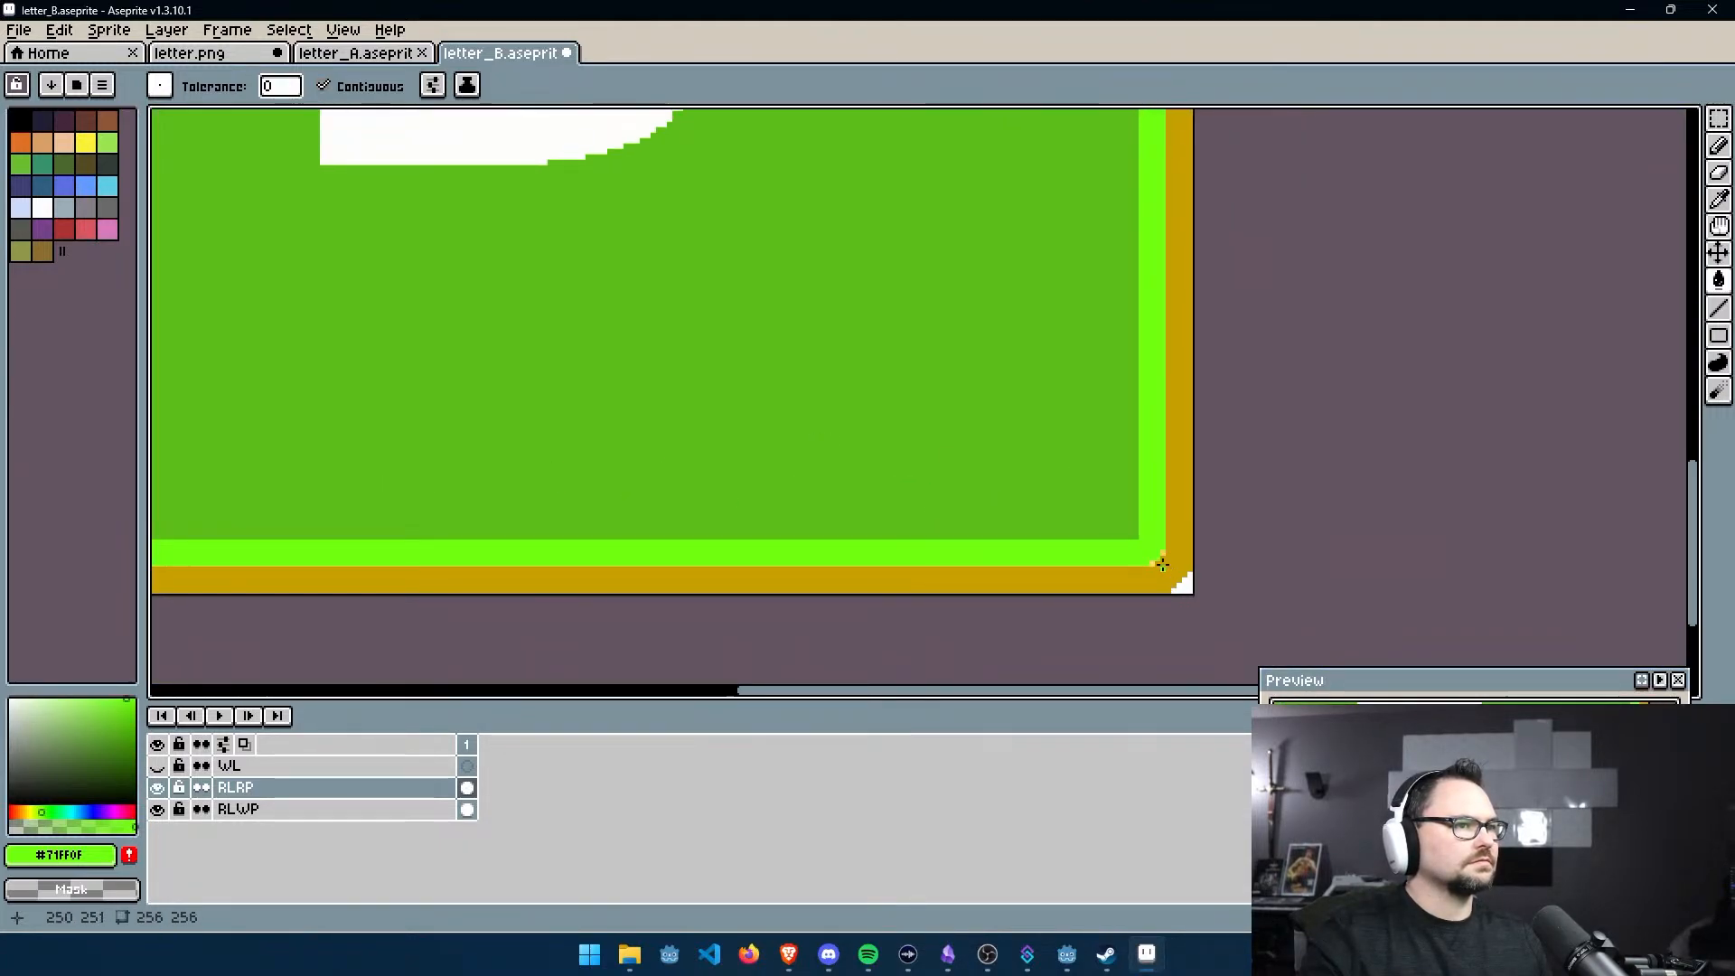
scroll(1162, 536, up, 3)
scroll(1134, 565, down, 3)
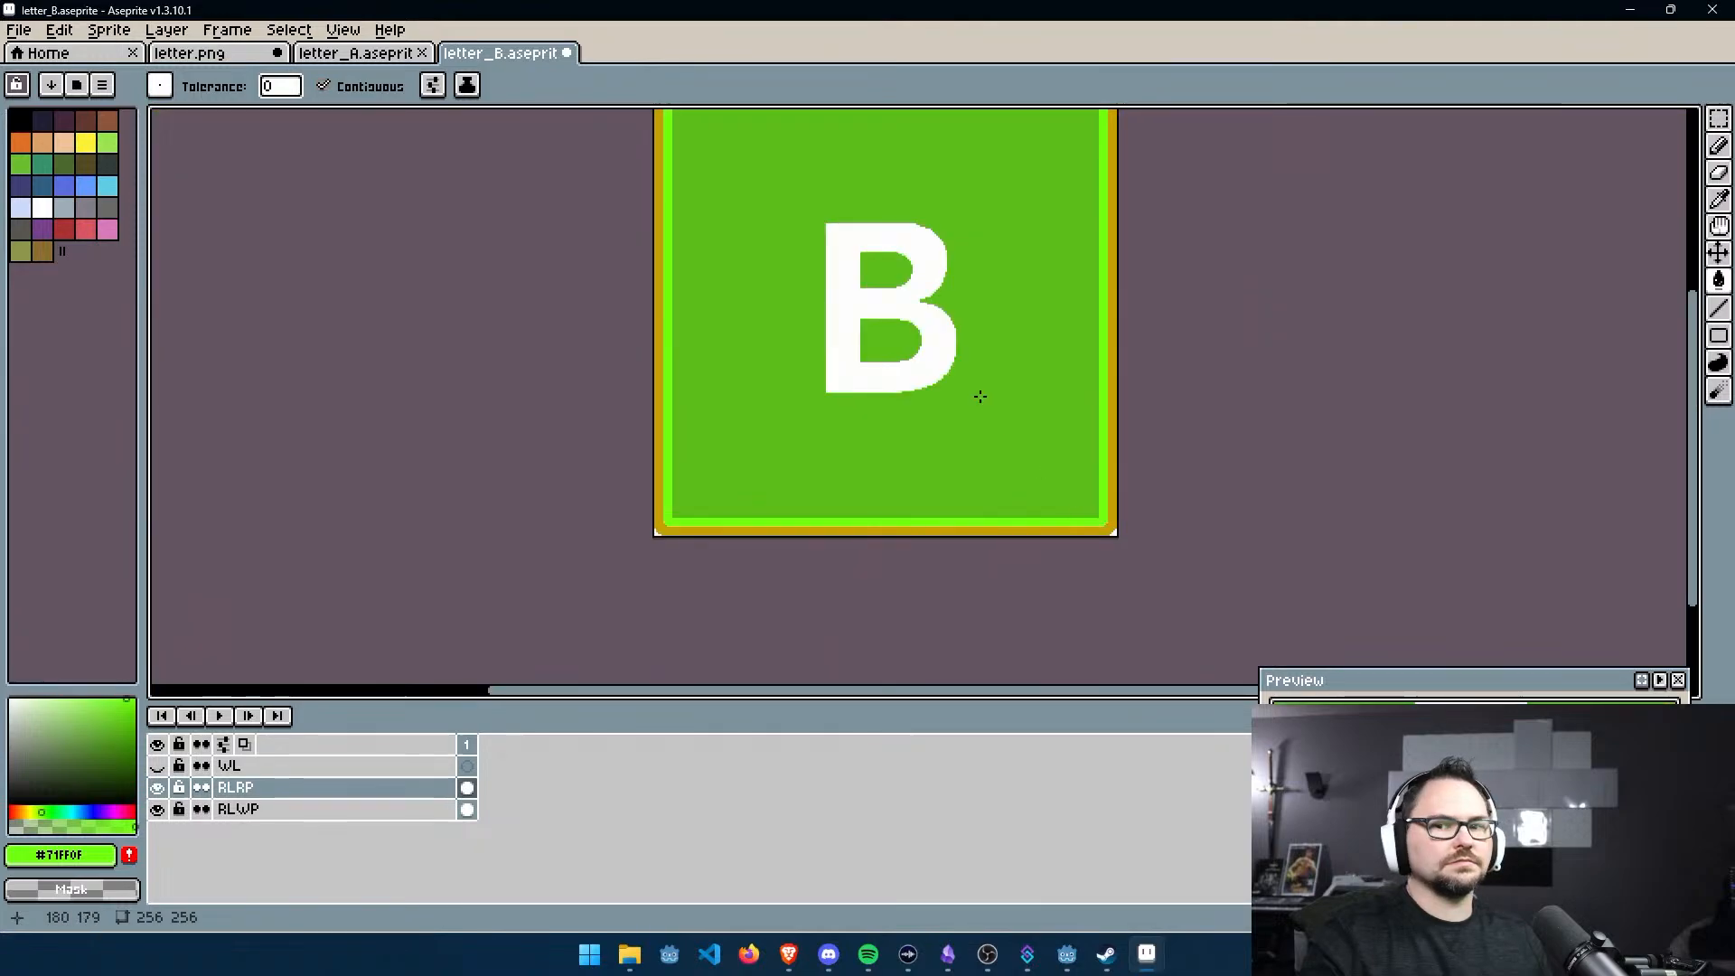
Sample the dark green of the outer border in letter_A, #3F8012
middle_drag(980, 387, 998, 449)
scroll(871, 407, up, 3)
scroll(769, 344, down, 3)
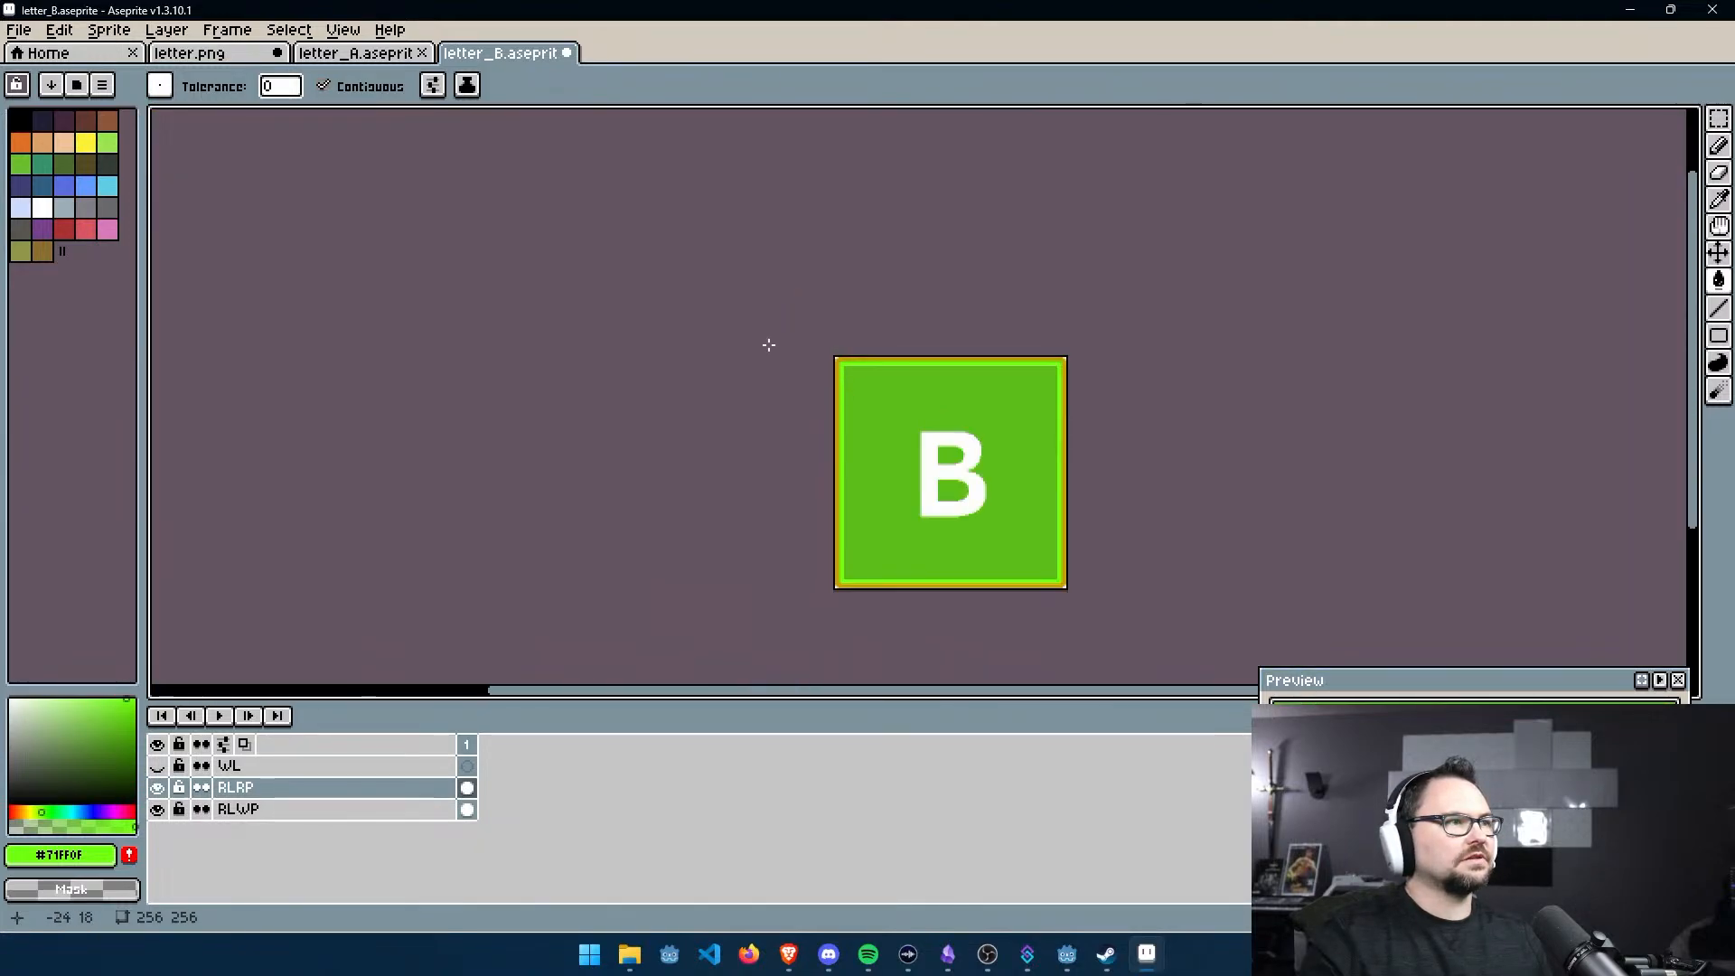
click(355, 52)
scroll(673, 329, down, 1)
key(i)
click(496, 329)
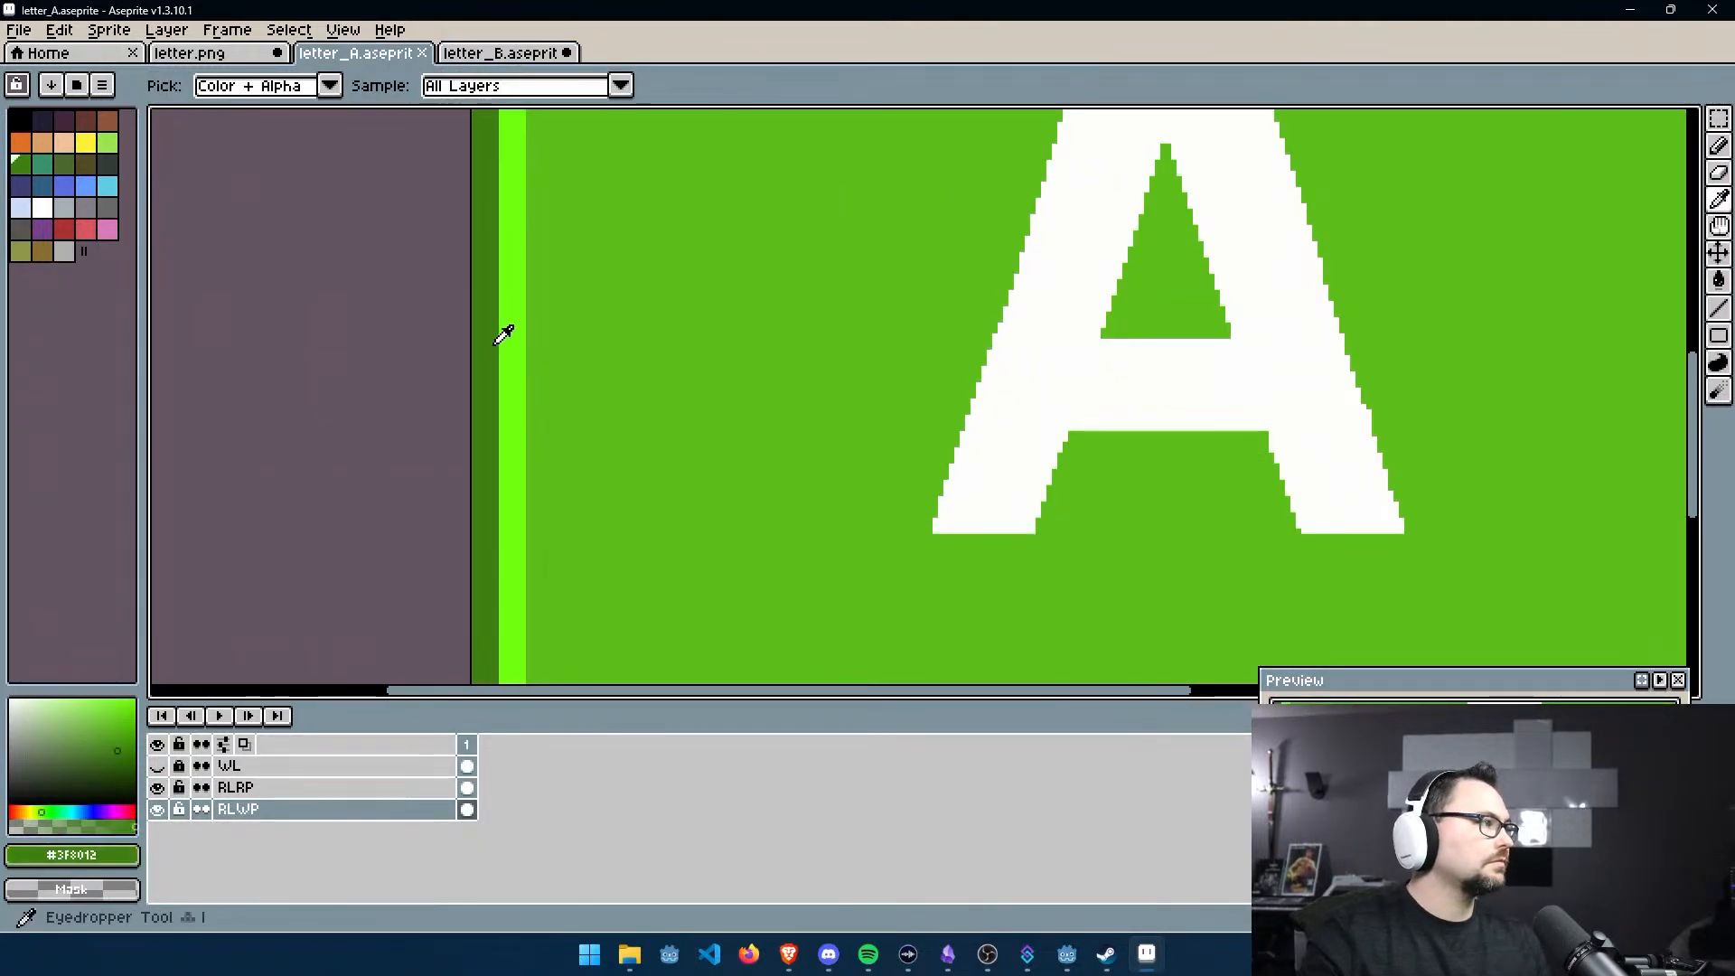
Fill the gold outer border on letter_B's RLRP layer with dark green #3F8012
click(499, 53)
key(g)
scroll(748, 420, up, 5)
click(748, 419)
scroll(752, 415, down, 4)
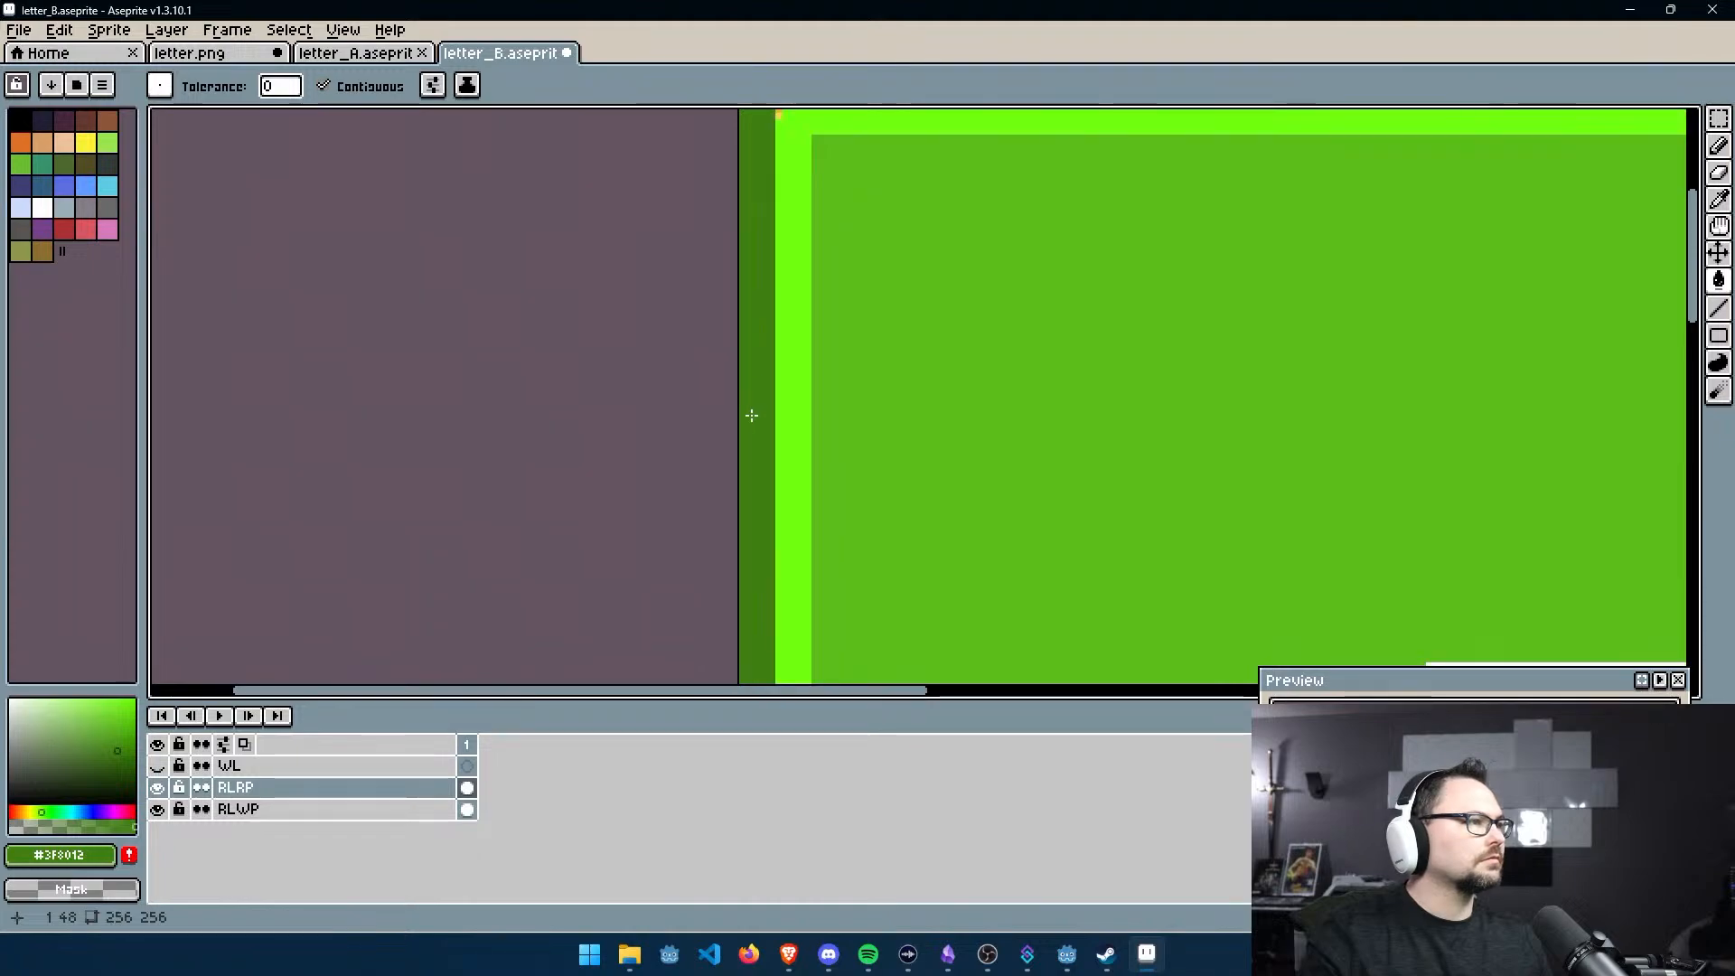
Resample the bright green #71FF0F and fill the gold pixels at the inner border's top-left corner with it
scroll(1029, 452, up, 3)
key(i)
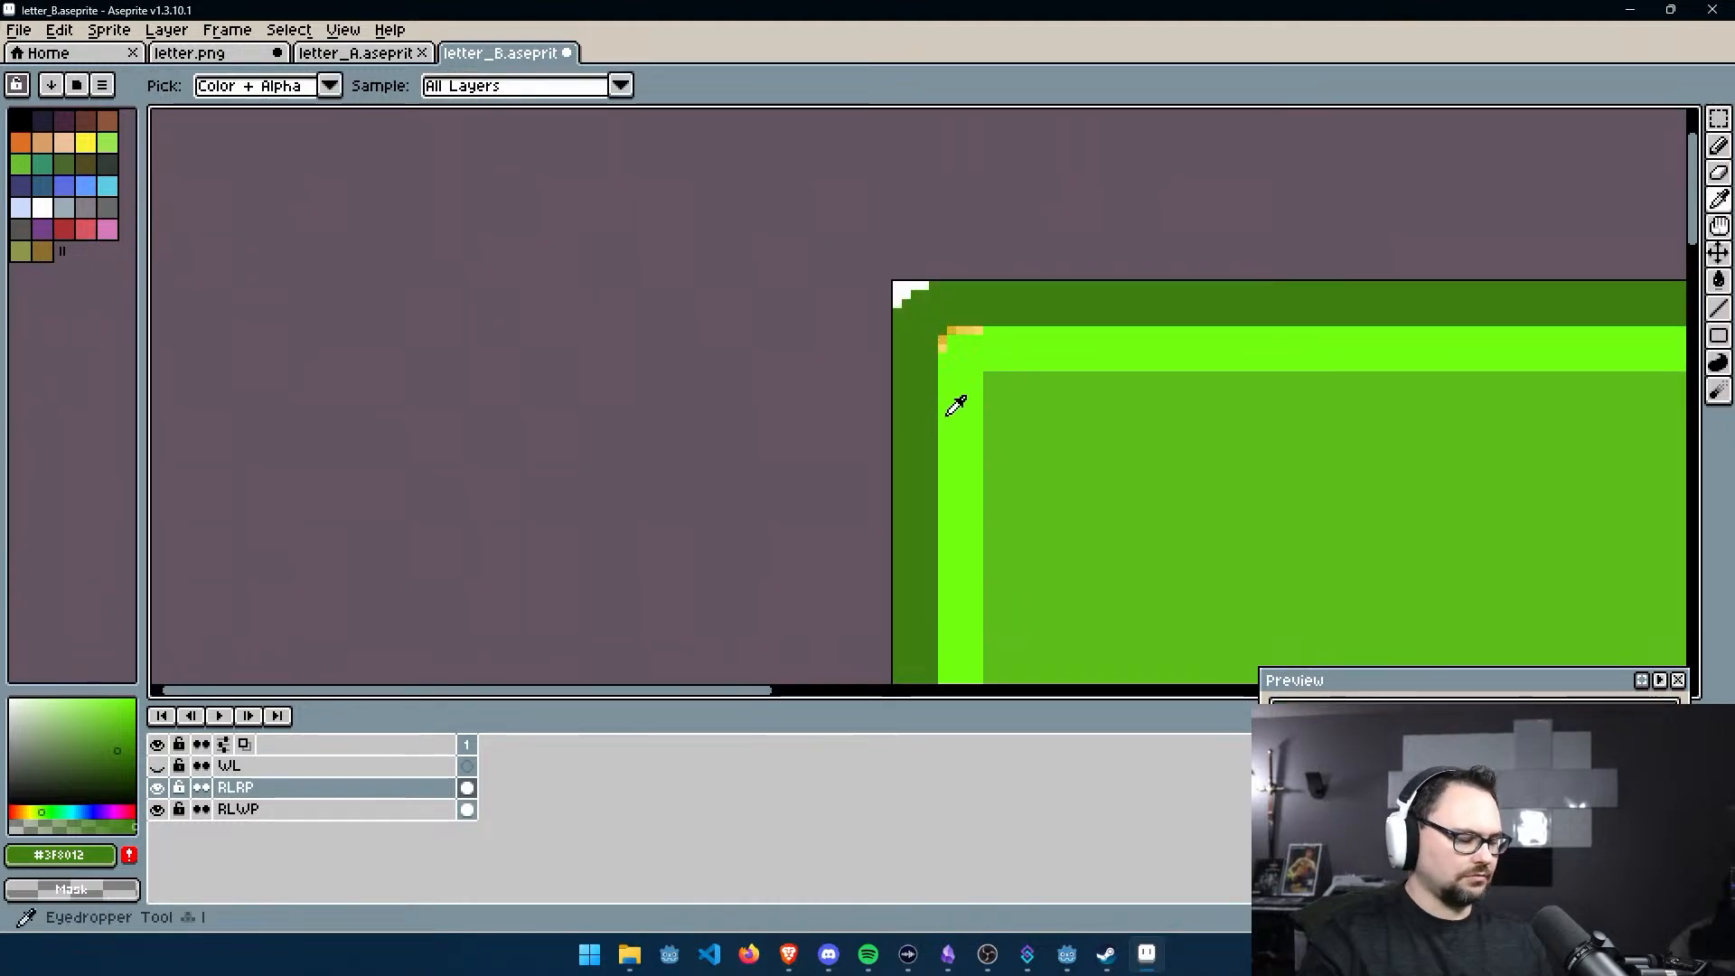
click(972, 397)
scroll(994, 407, up, 4)
key(g)
click(916, 252)
click(917, 209)
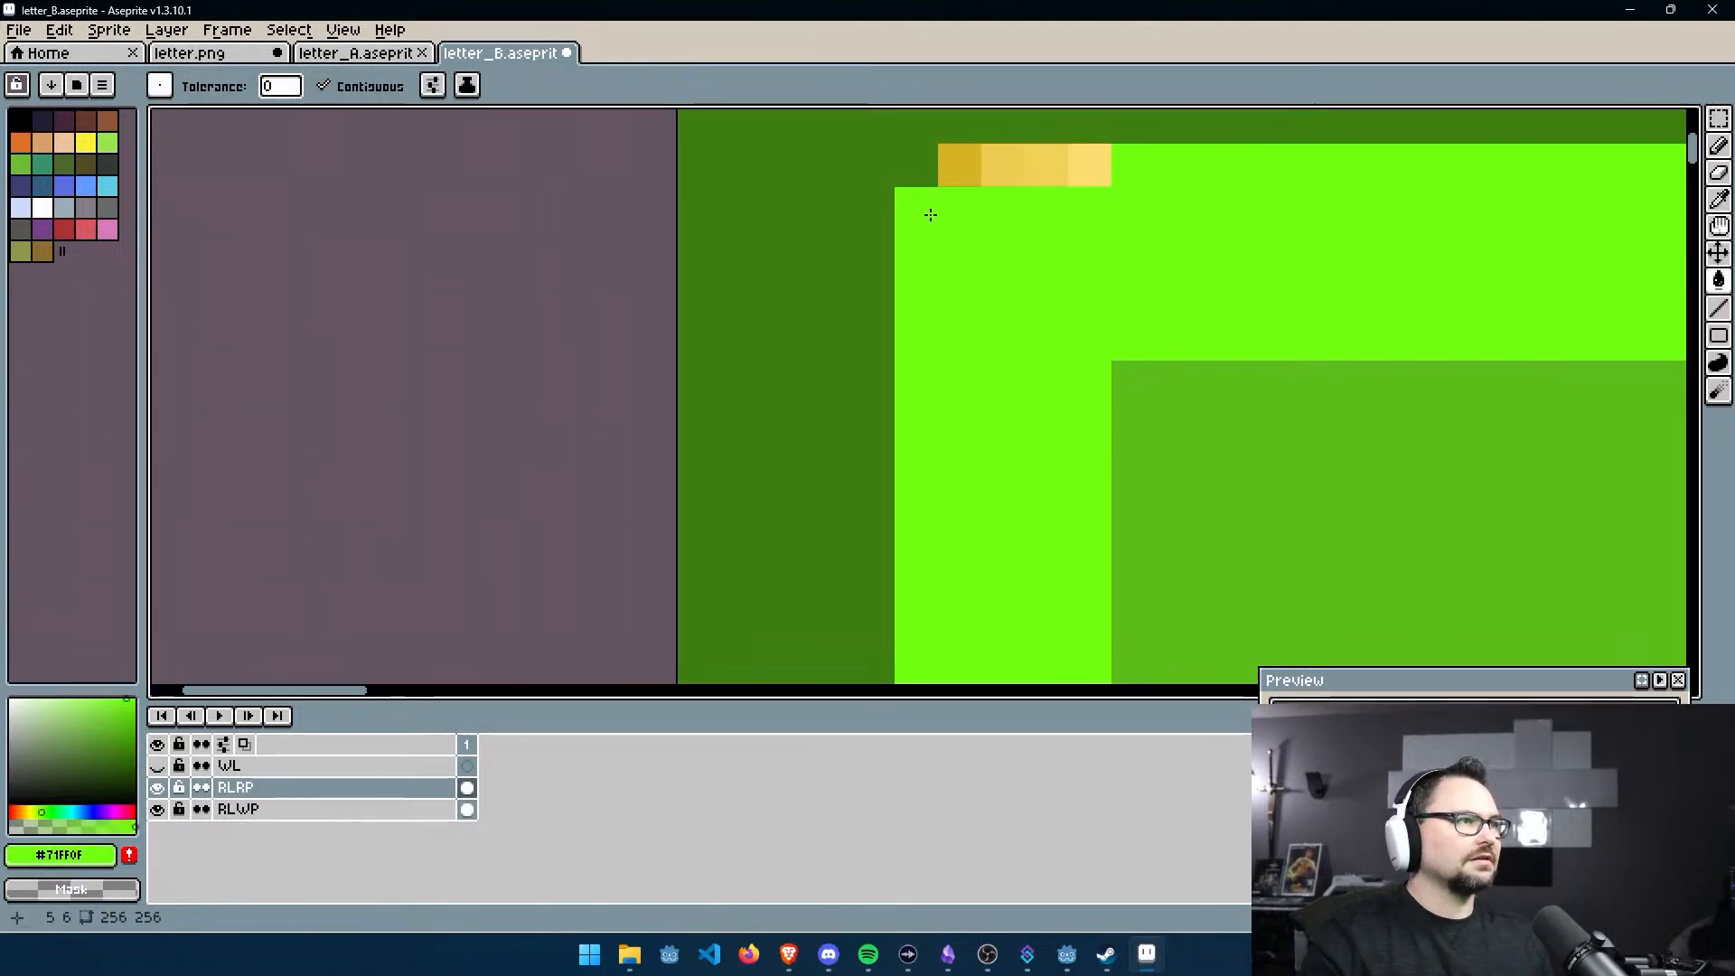
click(1004, 166)
click(1090, 165)
click(960, 165)
click(1028, 176)
scroll(1028, 183, down, 10)
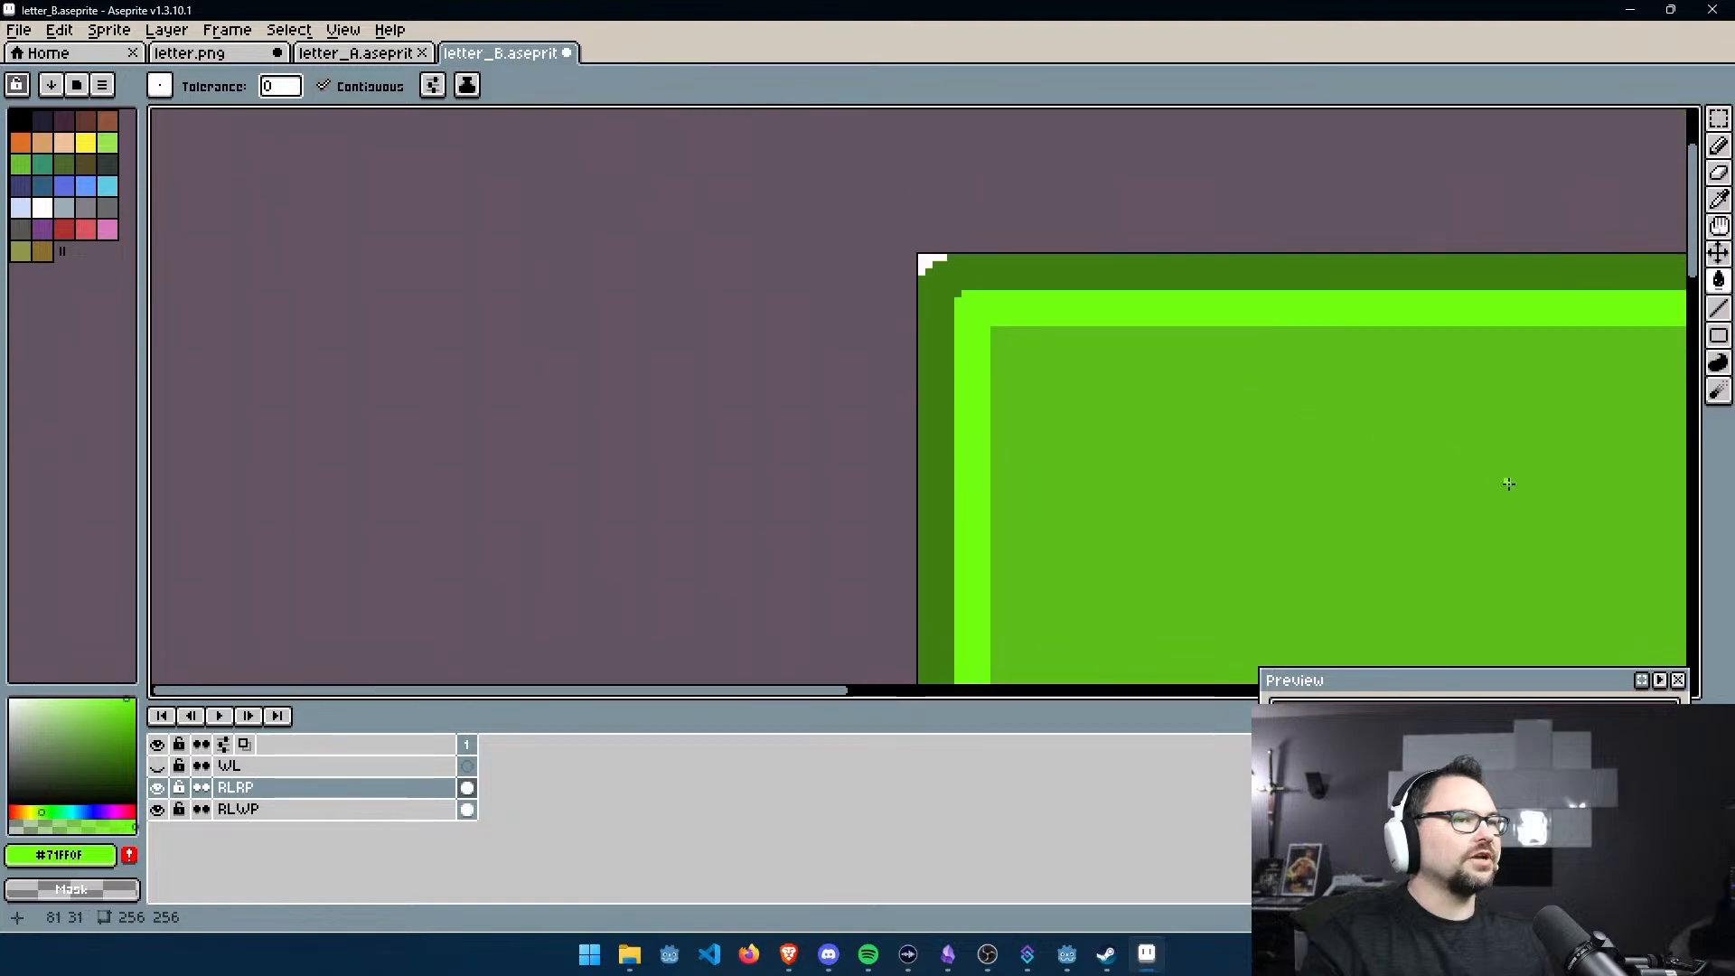
Check the finished green borders around the tile and save letter_B
scroll(1286, 391, up, 5)
scroll(1286, 390, down, 6)
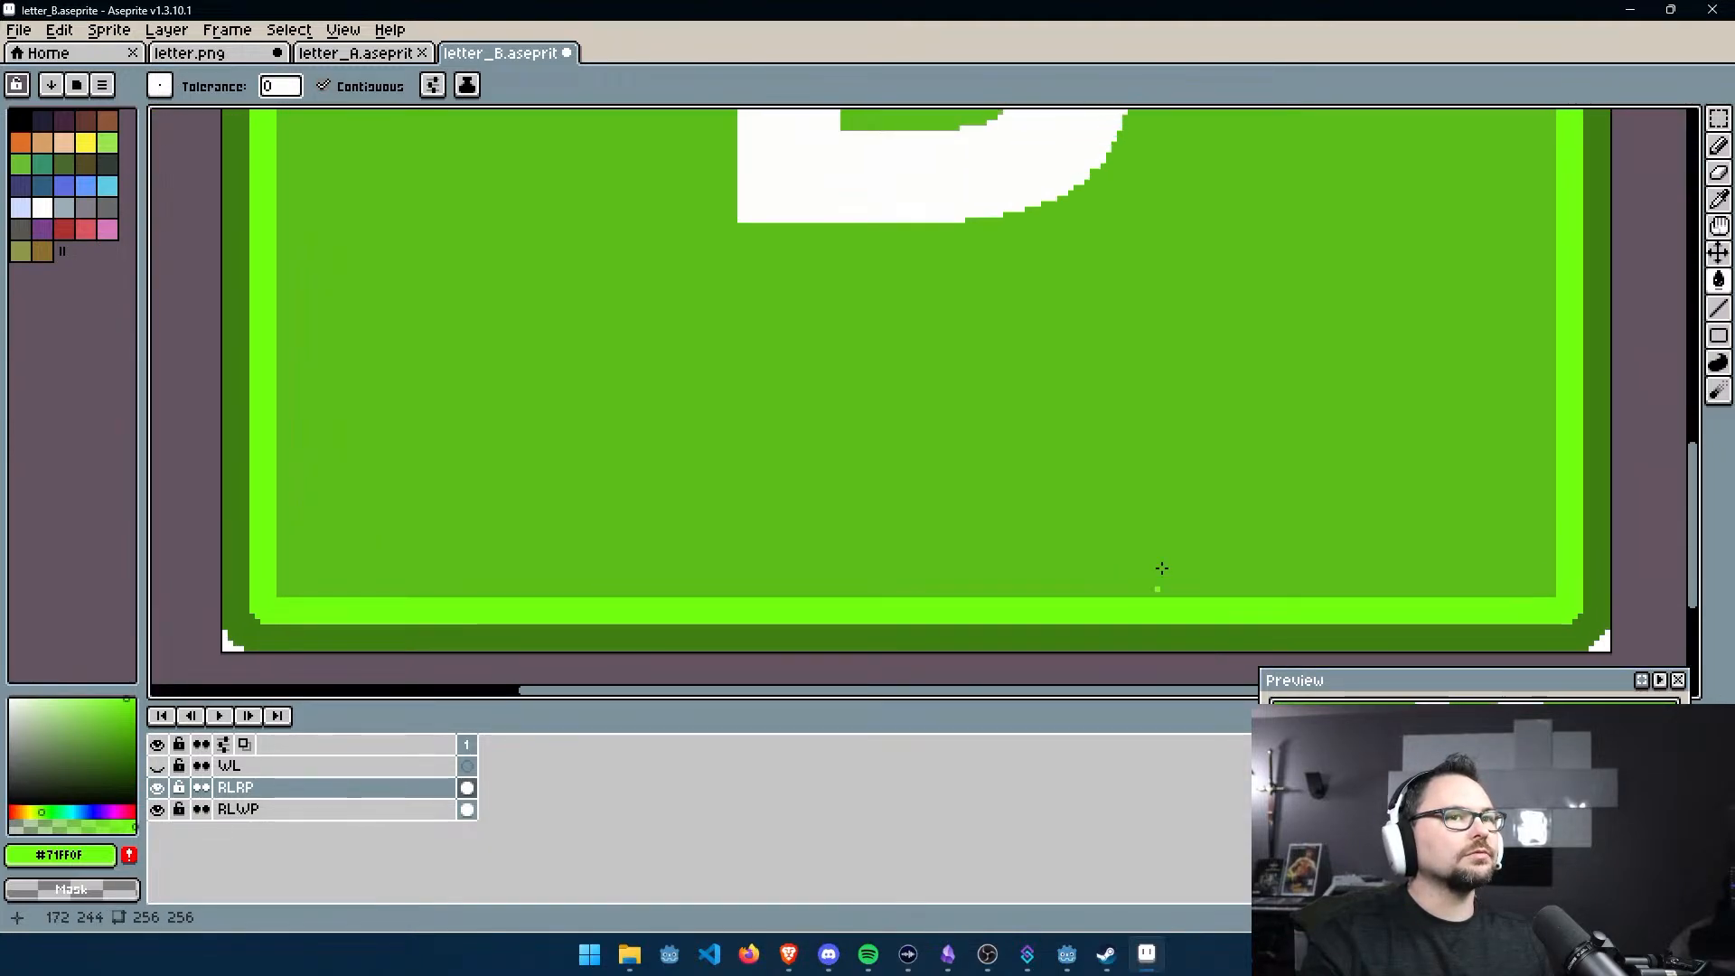
scroll(1185, 455, up, 1)
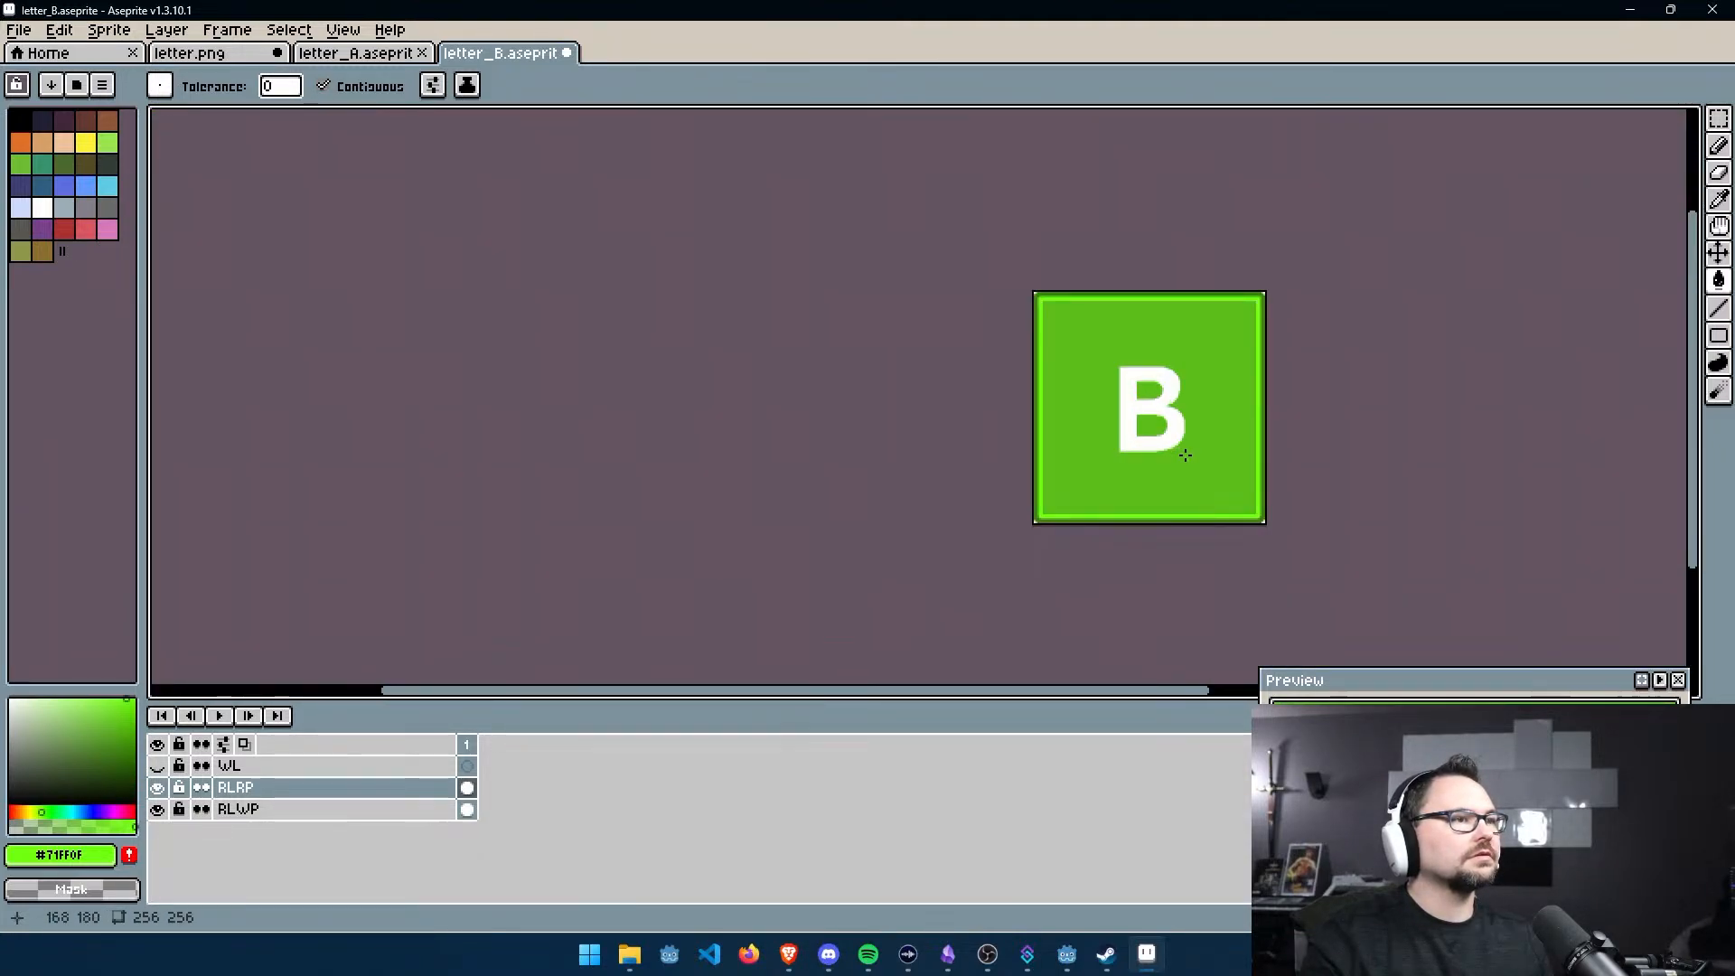
key(ctrl+s)
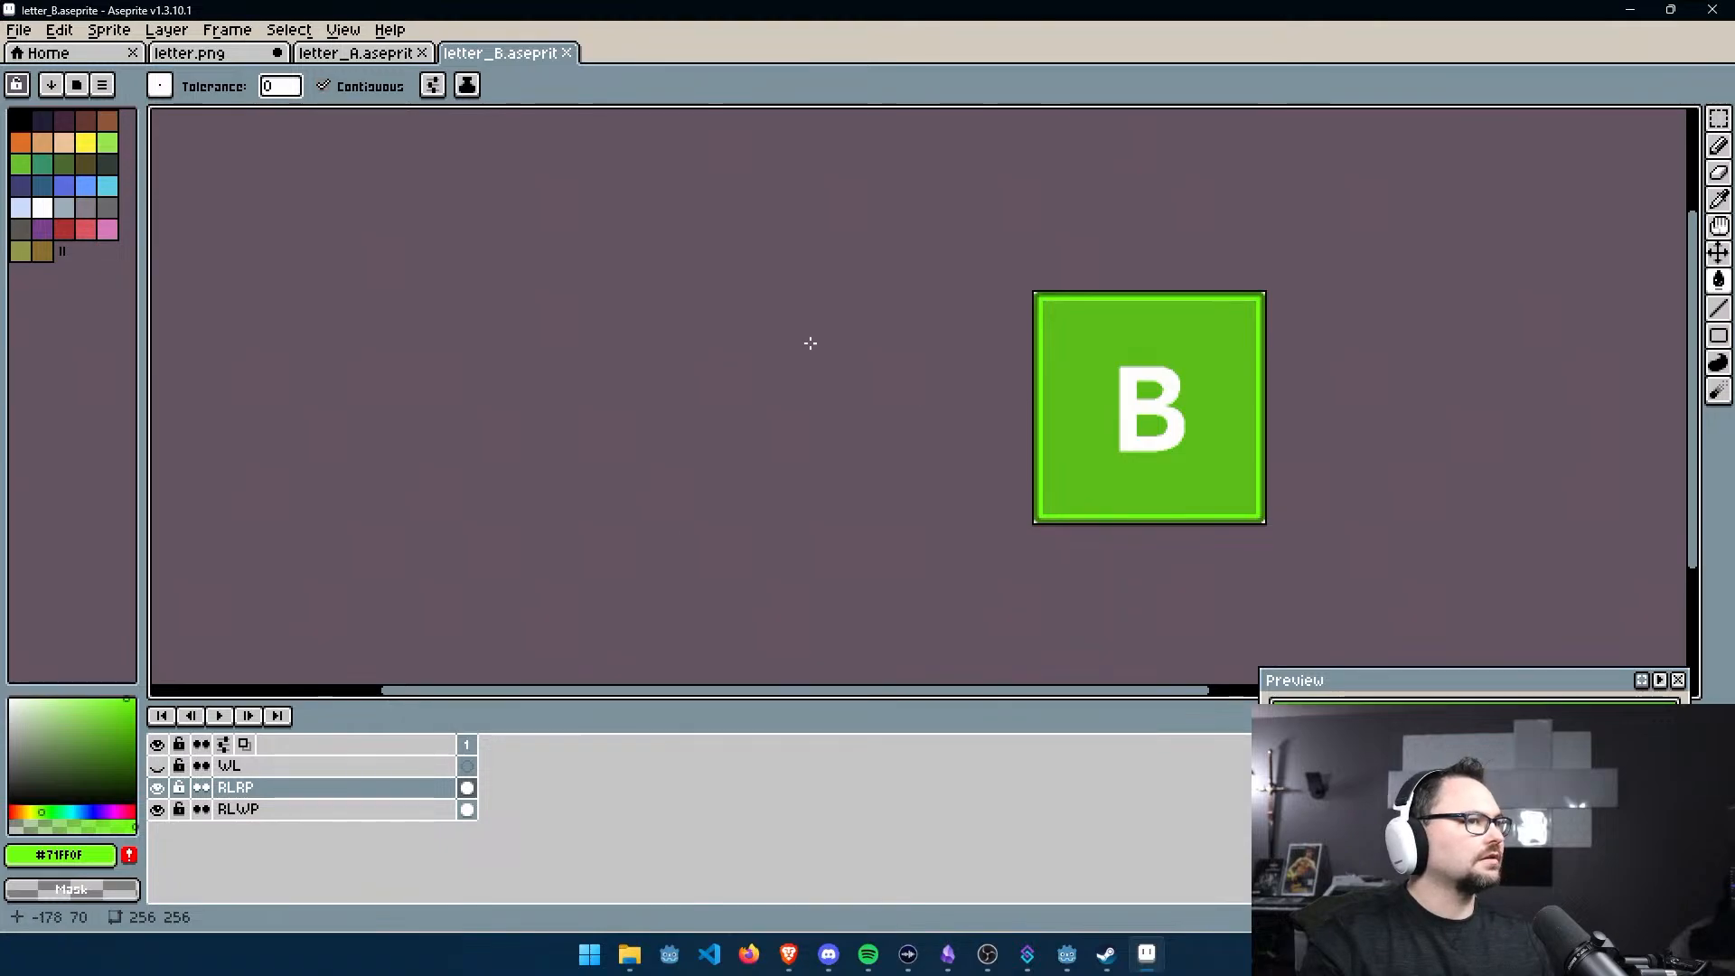
Make RLWP the active layer, hide RLRP, and sample the yellow #FFCC00 inside the B's lower counter
click(325, 807)
click(159, 788)
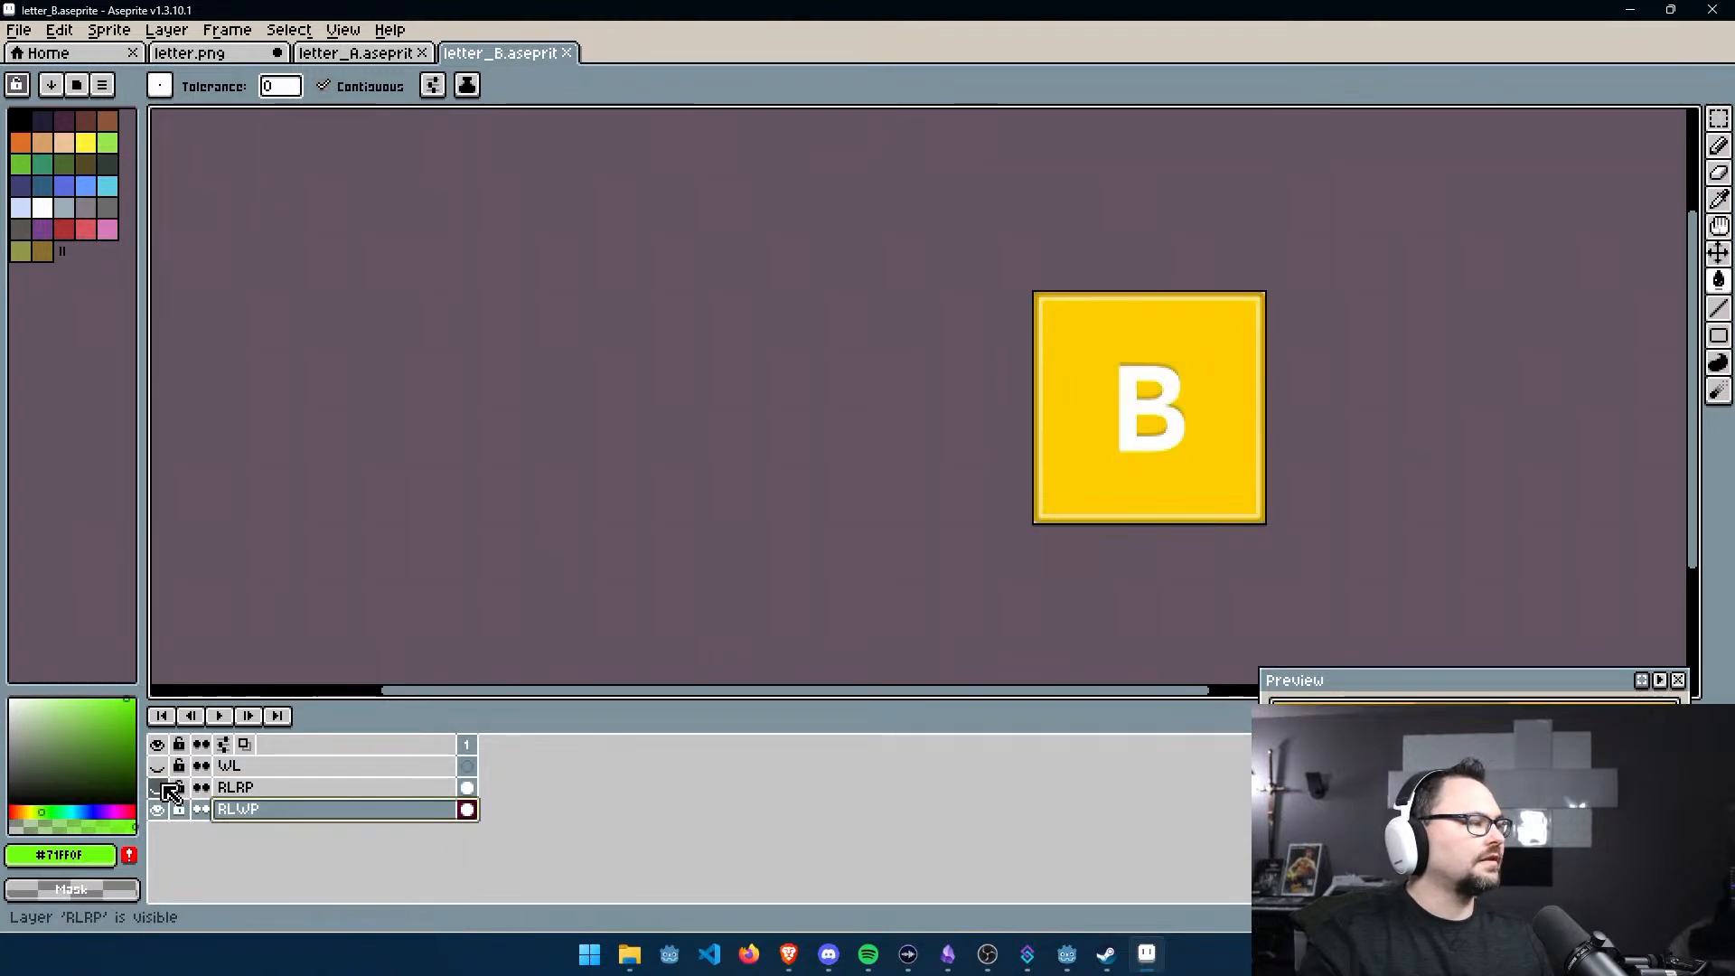
scroll(794, 376, up, 4)
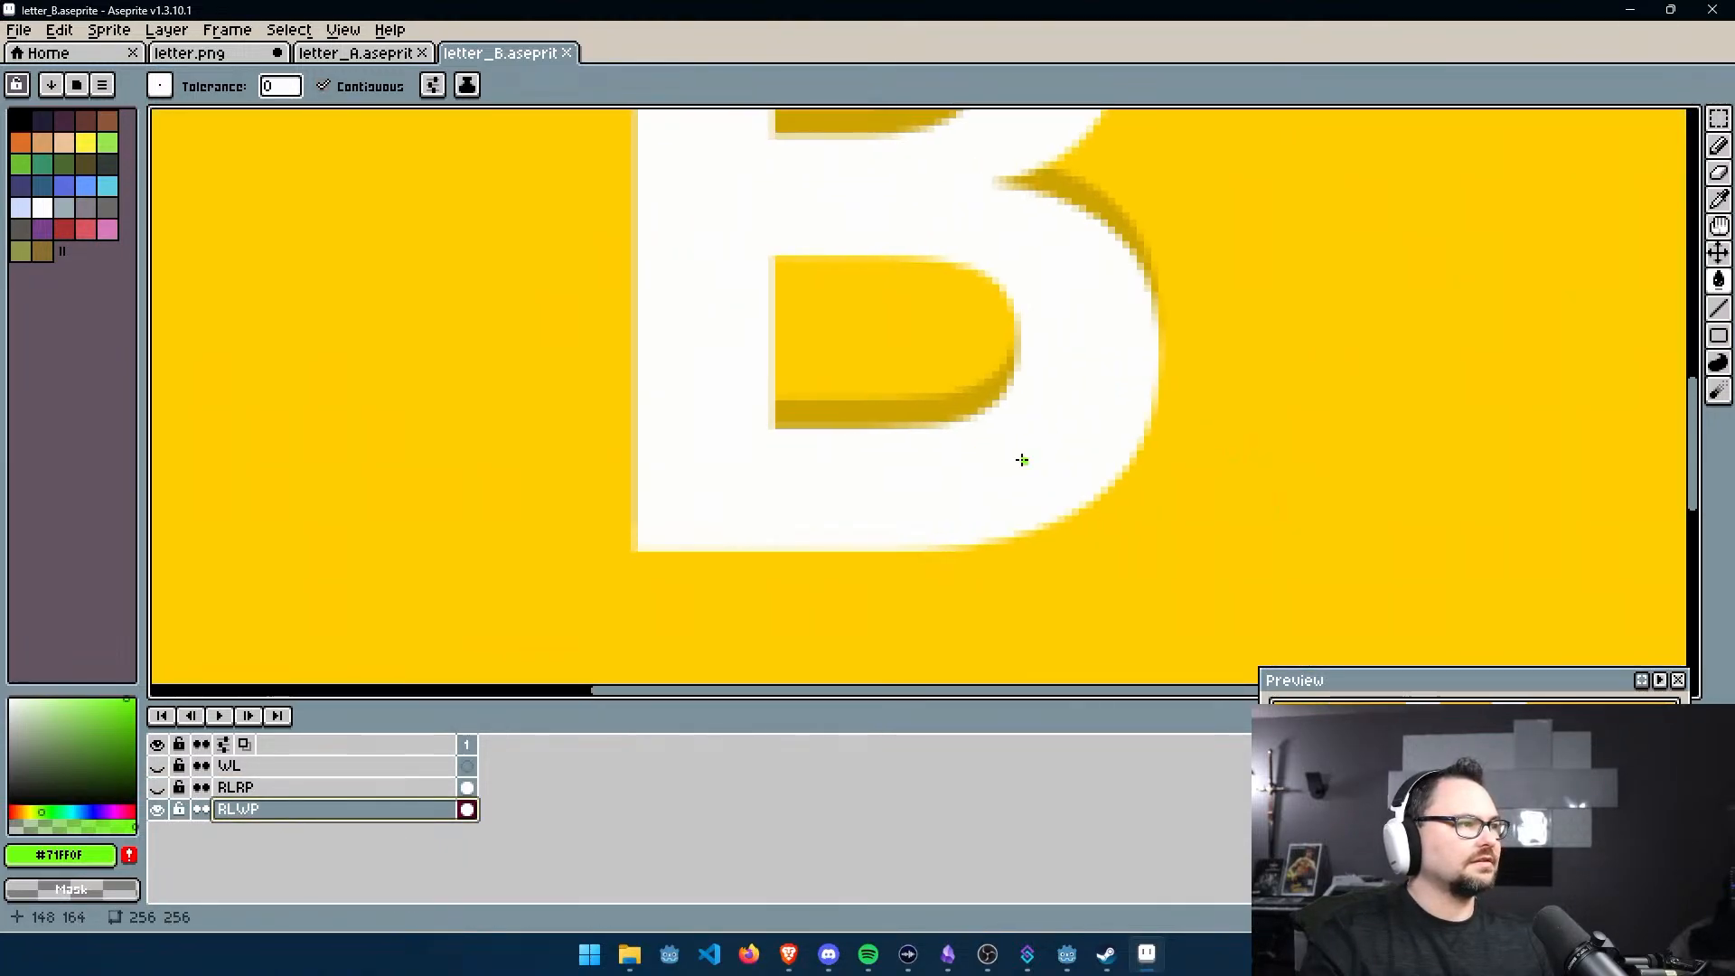
alt+scroll(1048, 452, up, 1)
alt+click(844, 314)
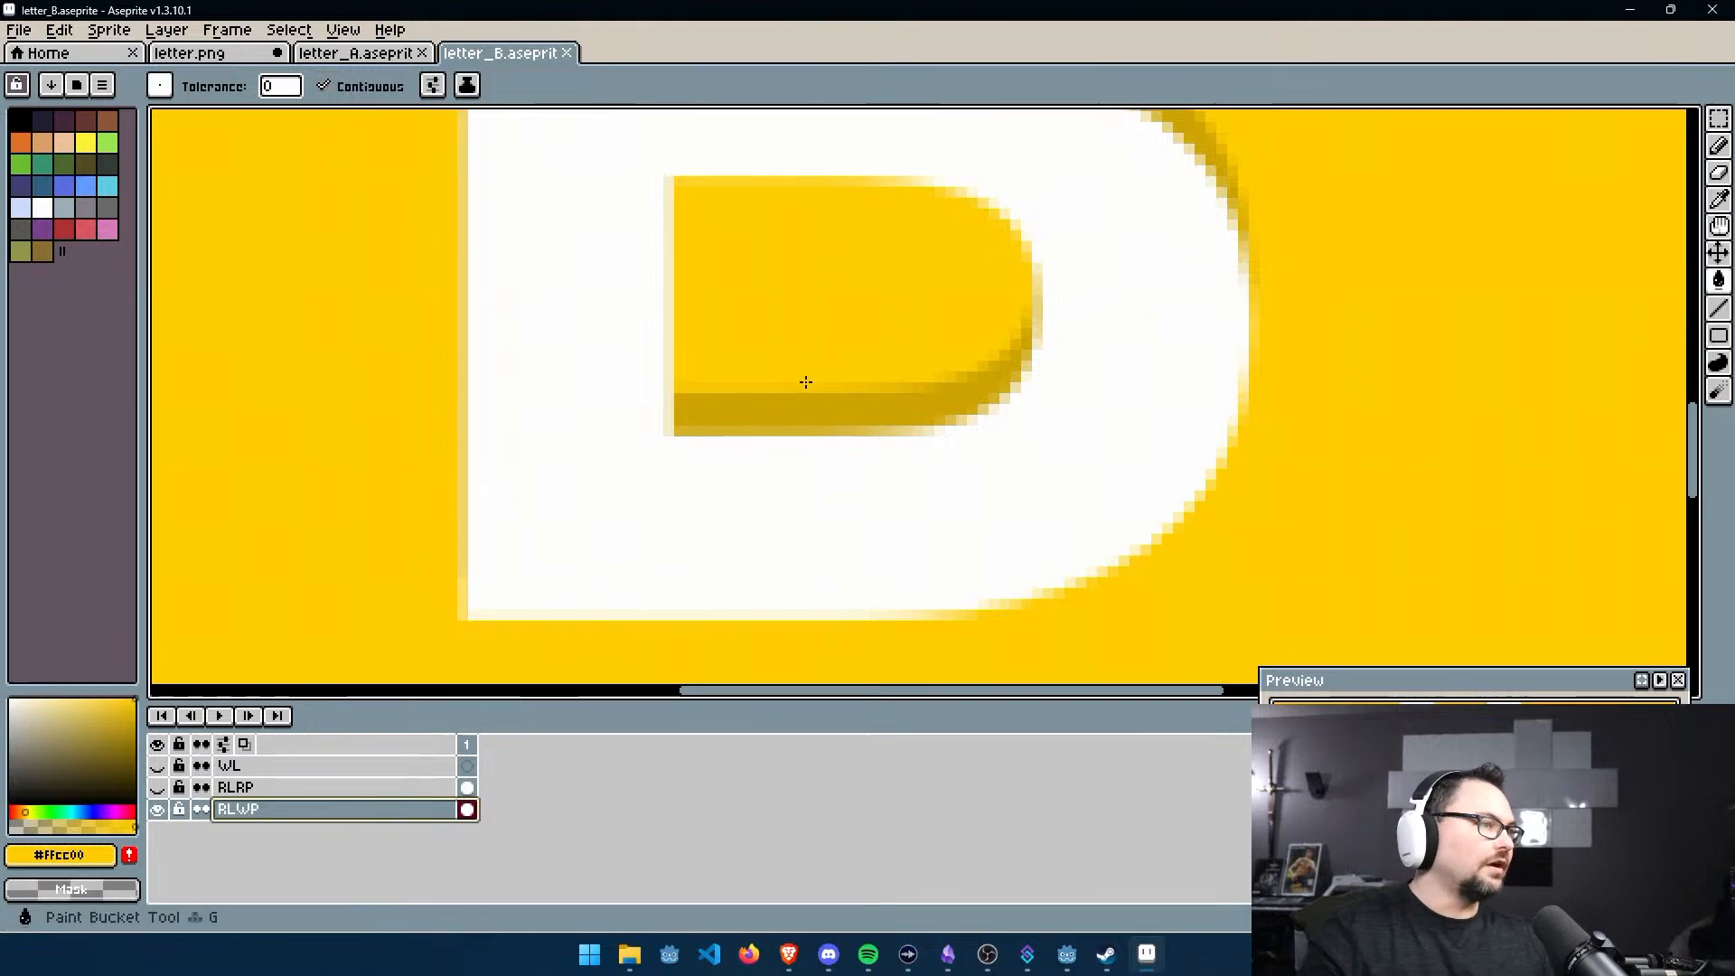
Fill the dark shadow band at the bottom of the lower counter and its left shading pixels with yellow
click(794, 410)
scroll(773, 411, up, 3)
click(617, 377)
click(584, 378)
click(705, 380)
click(636, 345)
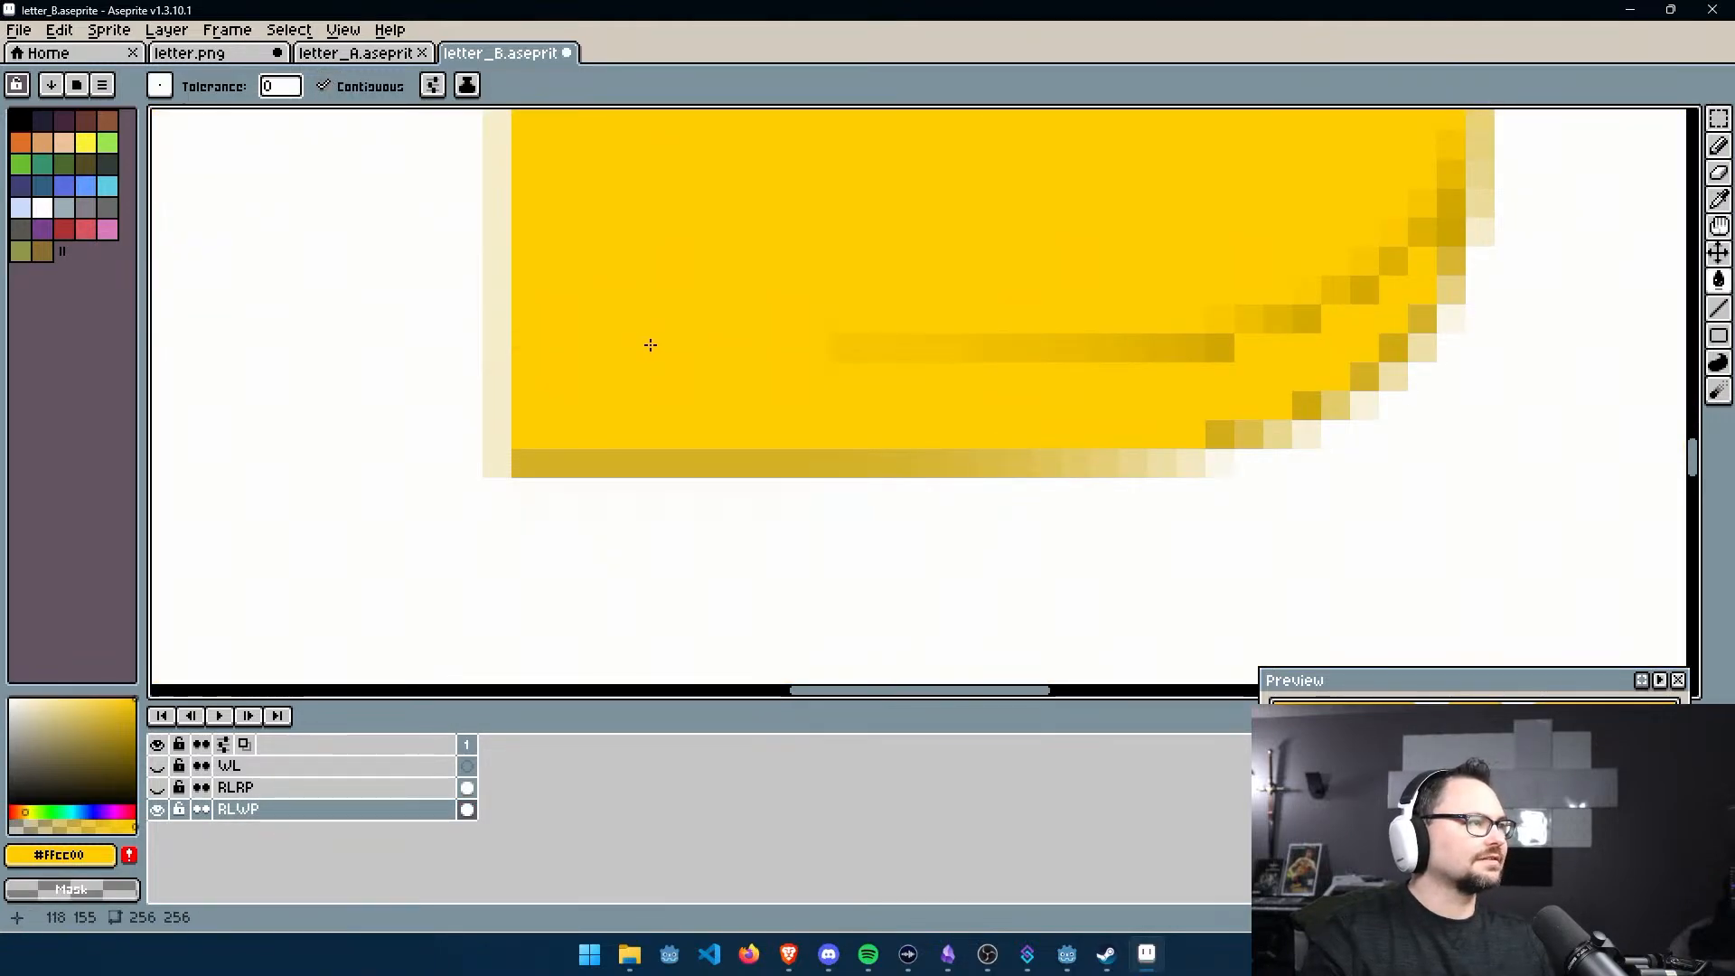
Fill the fading row of shadow pixels above the lower counter's bottom edge with yellow
click(1218, 347)
click(1306, 319)
click(1047, 348)
click(903, 353)
click(990, 349)
click(1076, 348)
click(1105, 346)
click(1134, 346)
click(1161, 348)
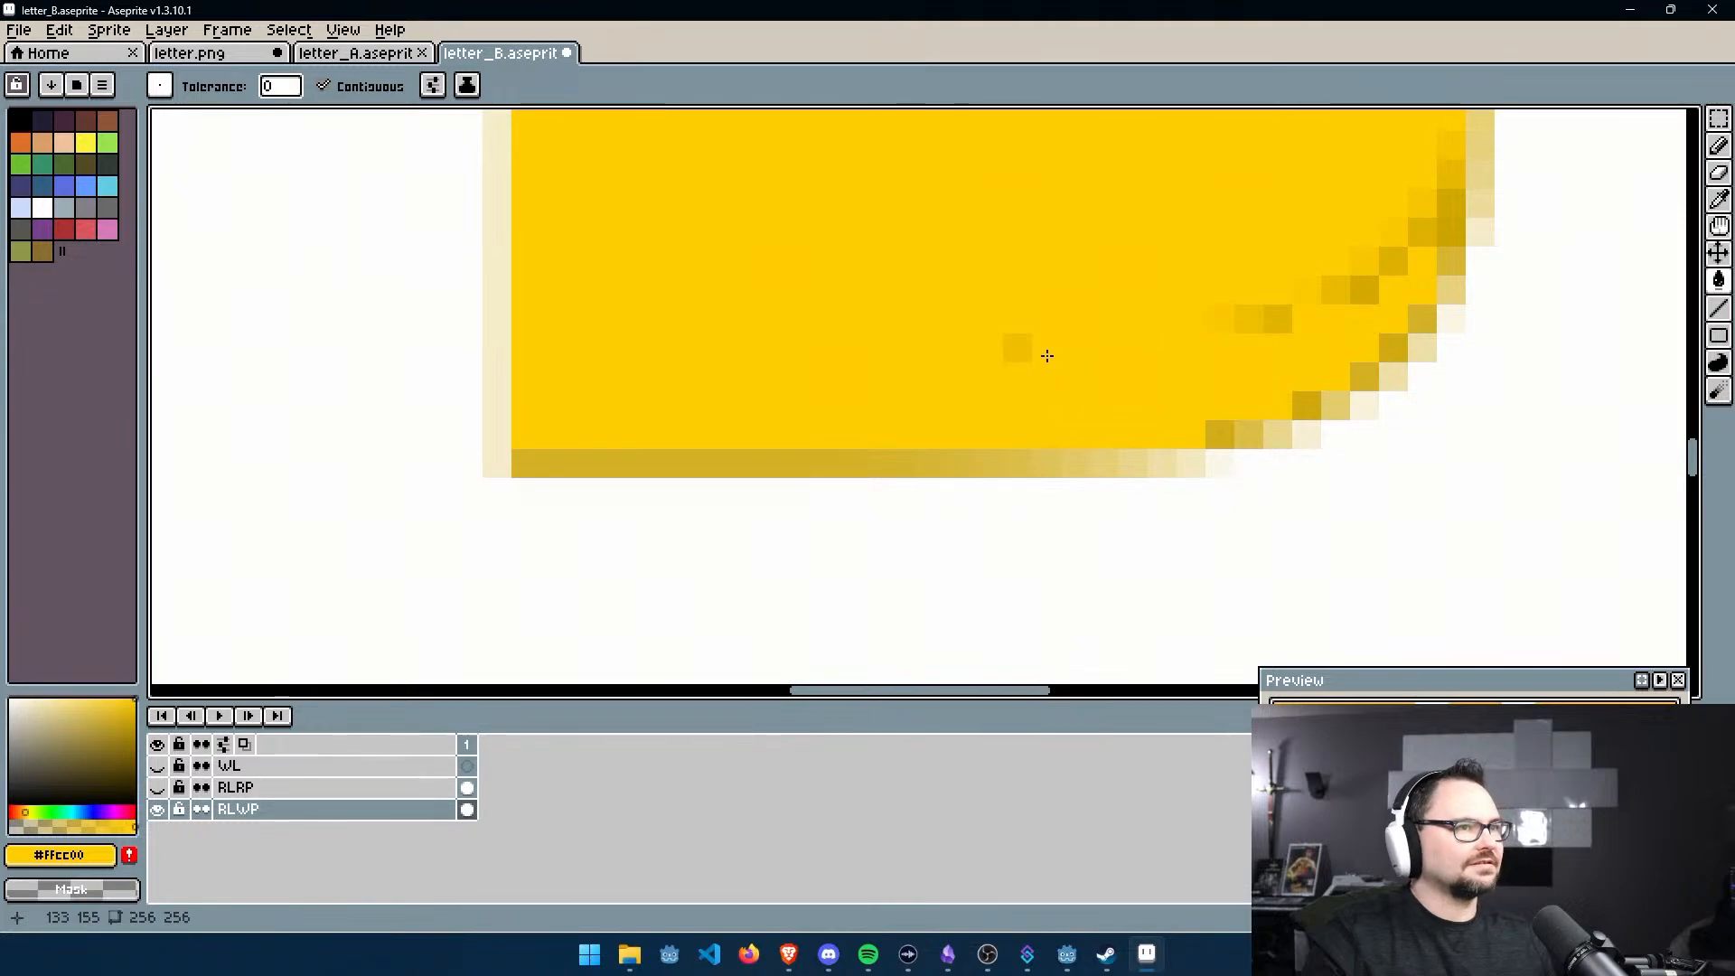
Fill the diagonal run of shadow pixels toward the lower counter's bottom-right curve with yellow
click(1277, 320)
click(1243, 320)
click(1360, 291)
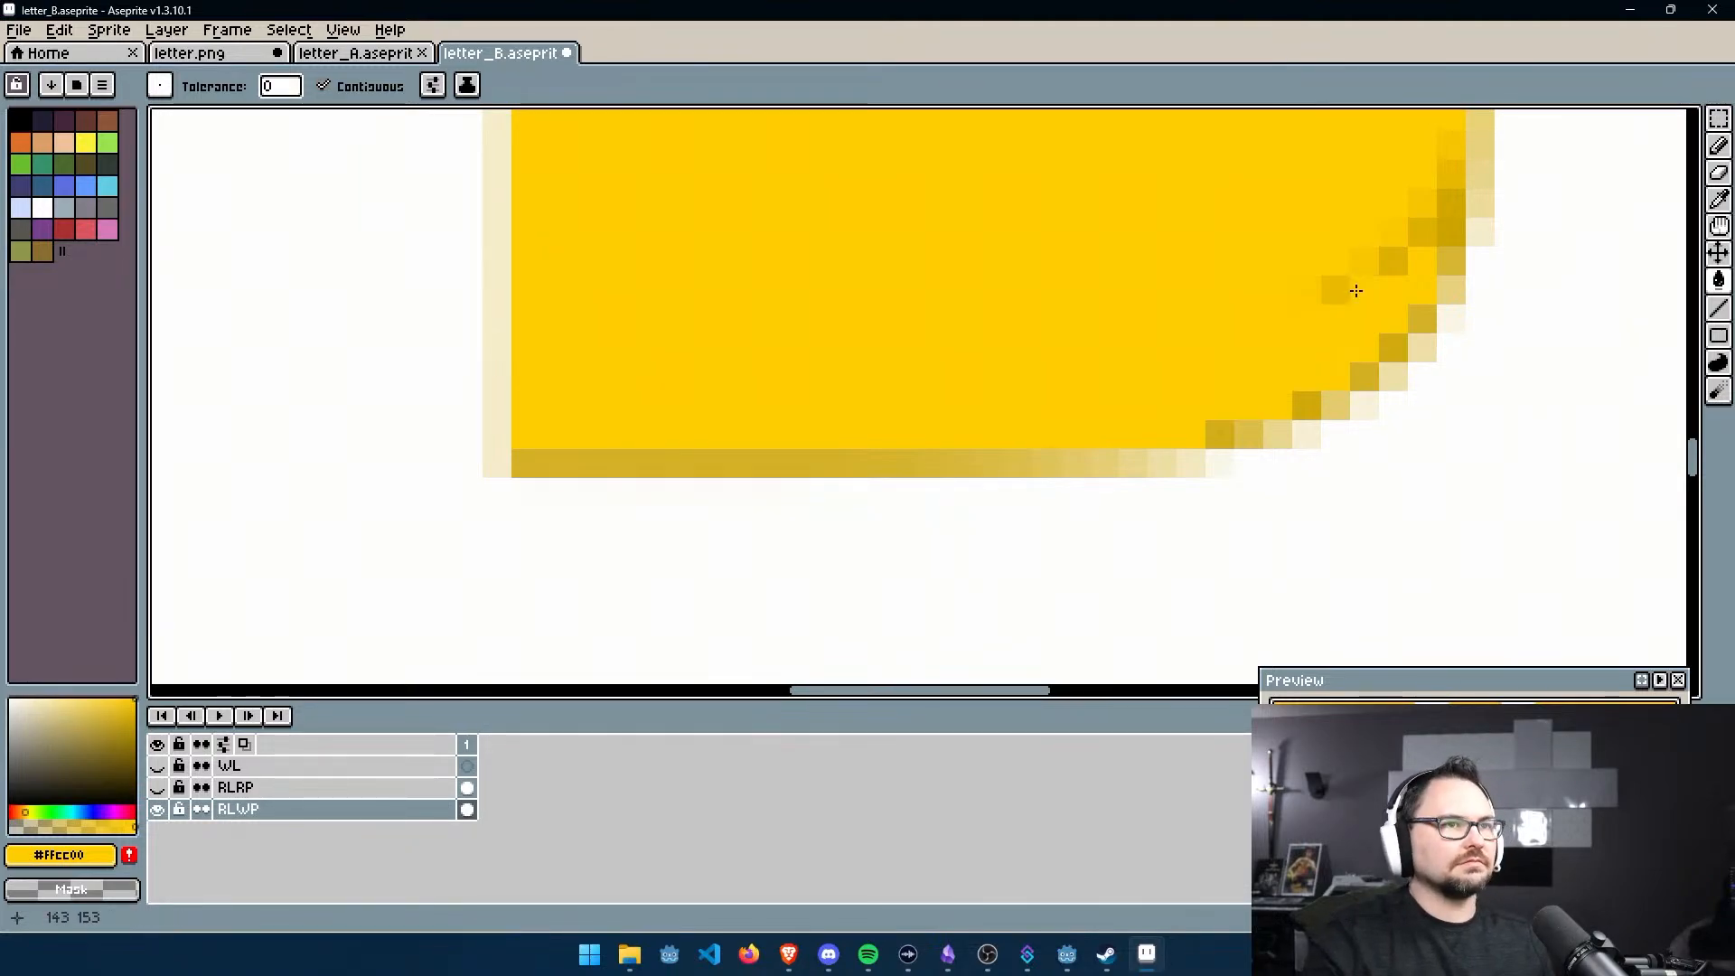
click(1384, 262)
click(1424, 231)
Fill the remaining shadow pixels along the lower counter's right side and inside its curve with yellow
middle_drag(1449, 171, 1366, 278)
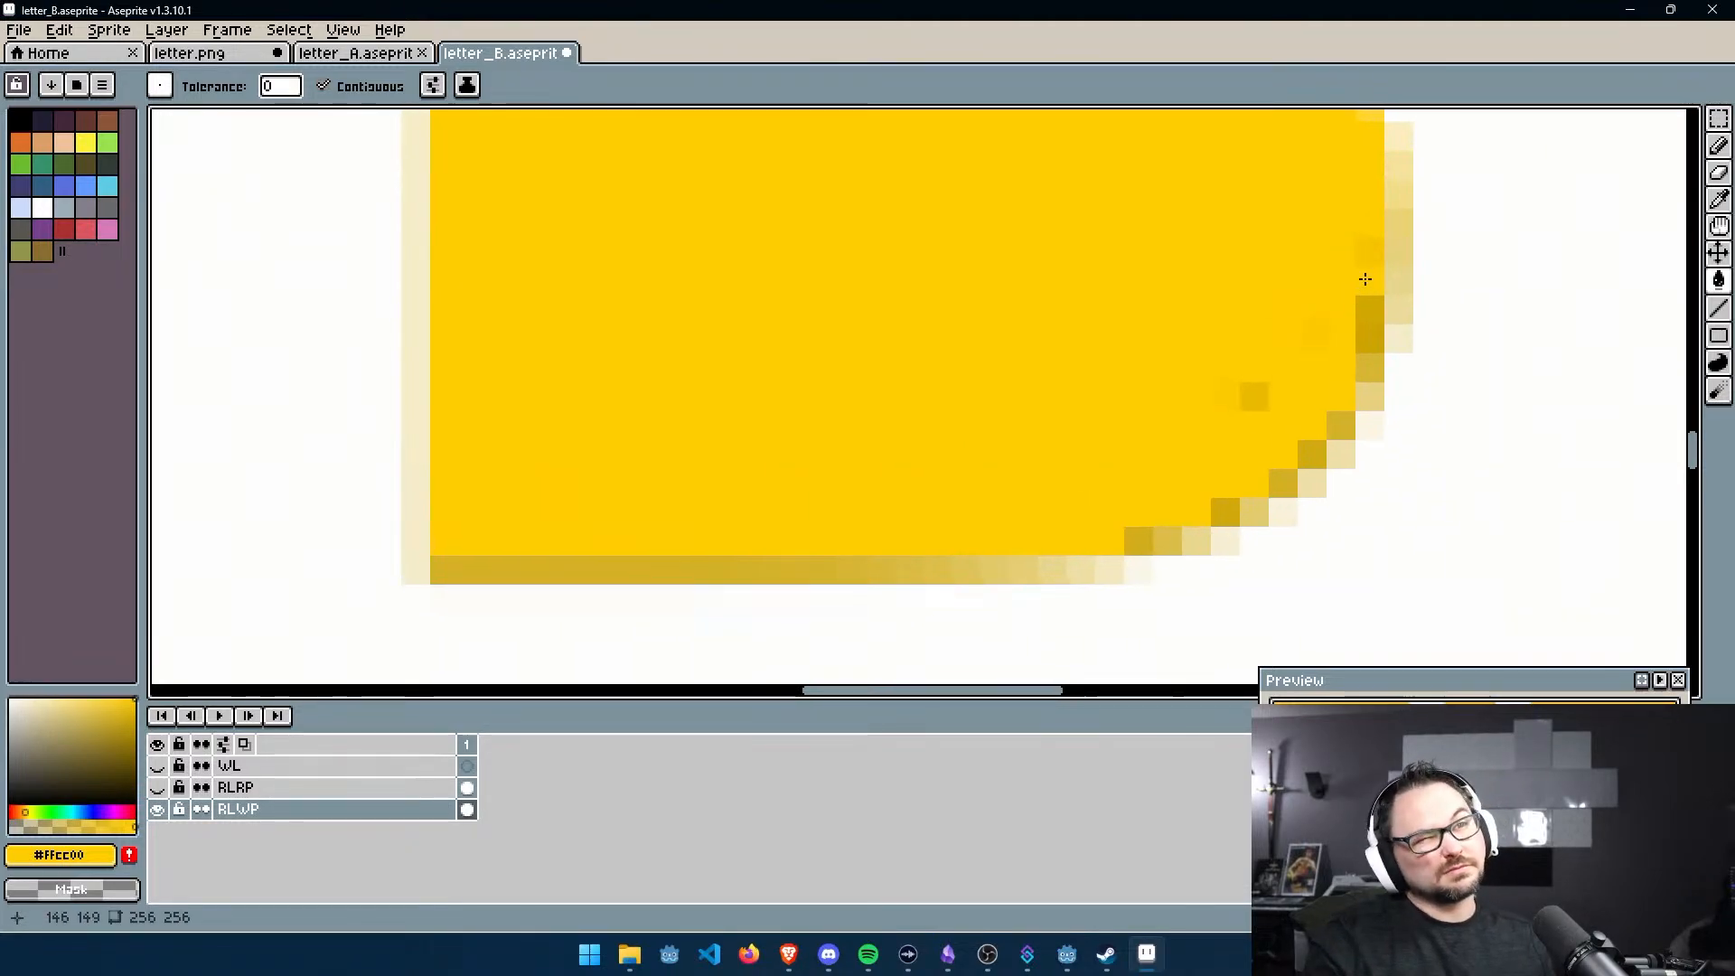
click(1372, 344)
click(1256, 386)
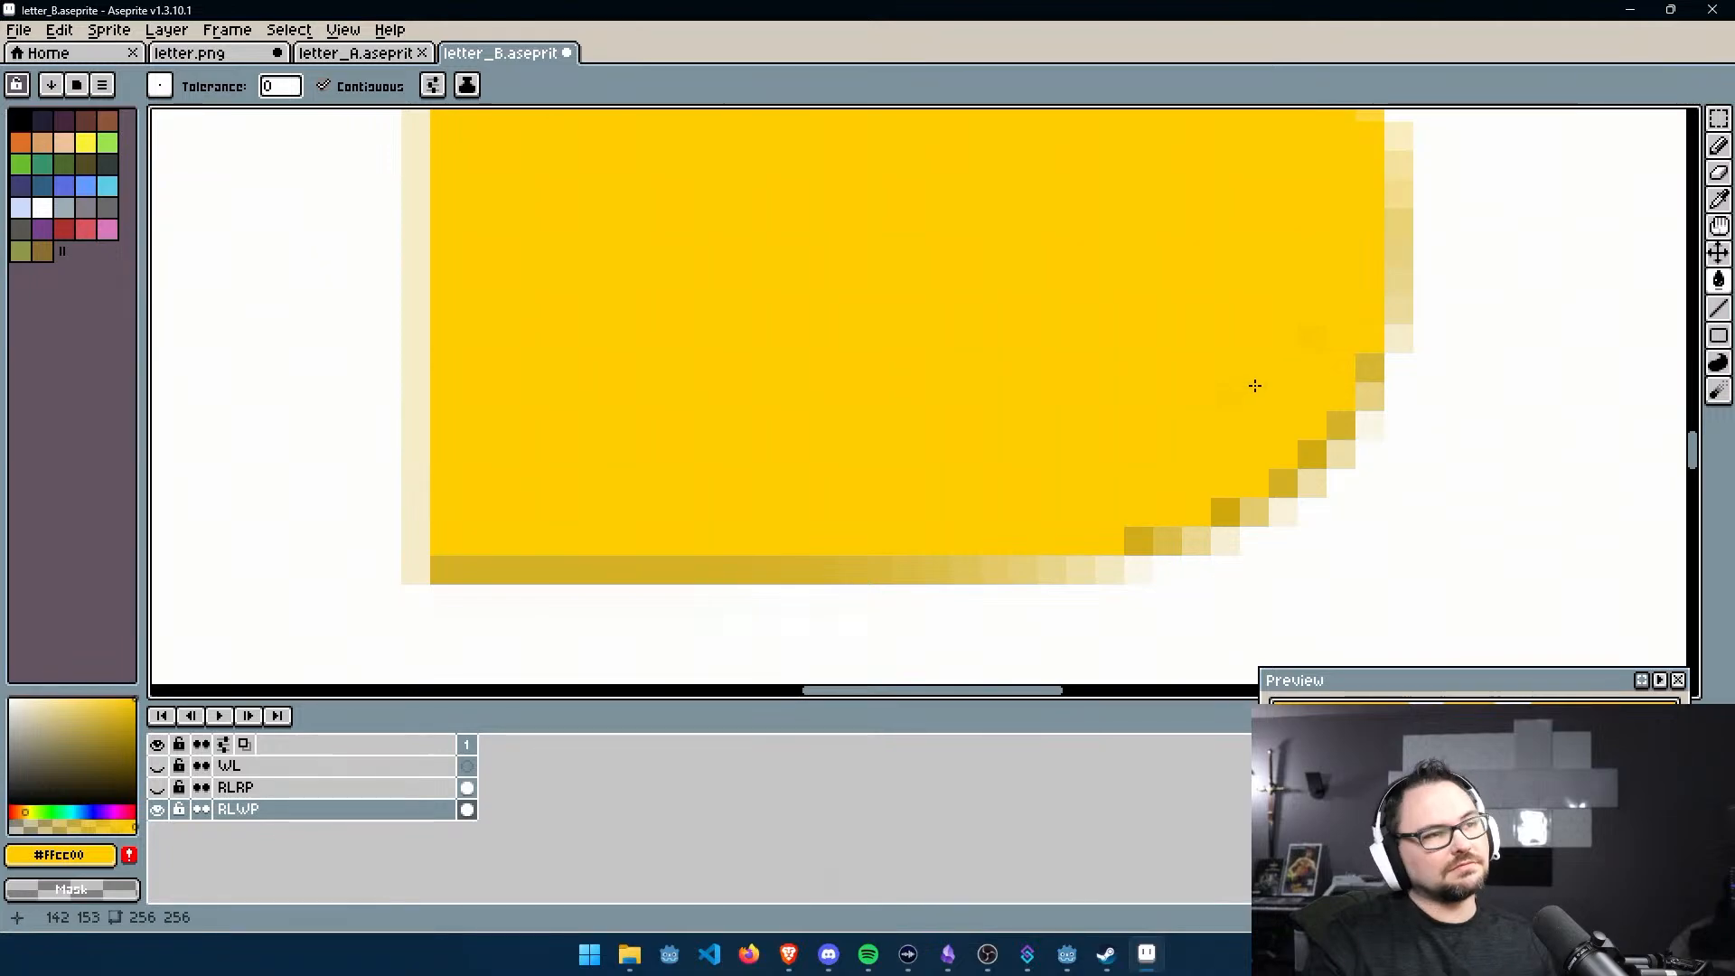
key(ctrl+z)
click(1364, 374)
click(1263, 398)
Fill part of the shadow row along the lower counter's bottom edge with yellow, undoing the stray fill below it
click(1139, 540)
click(966, 571)
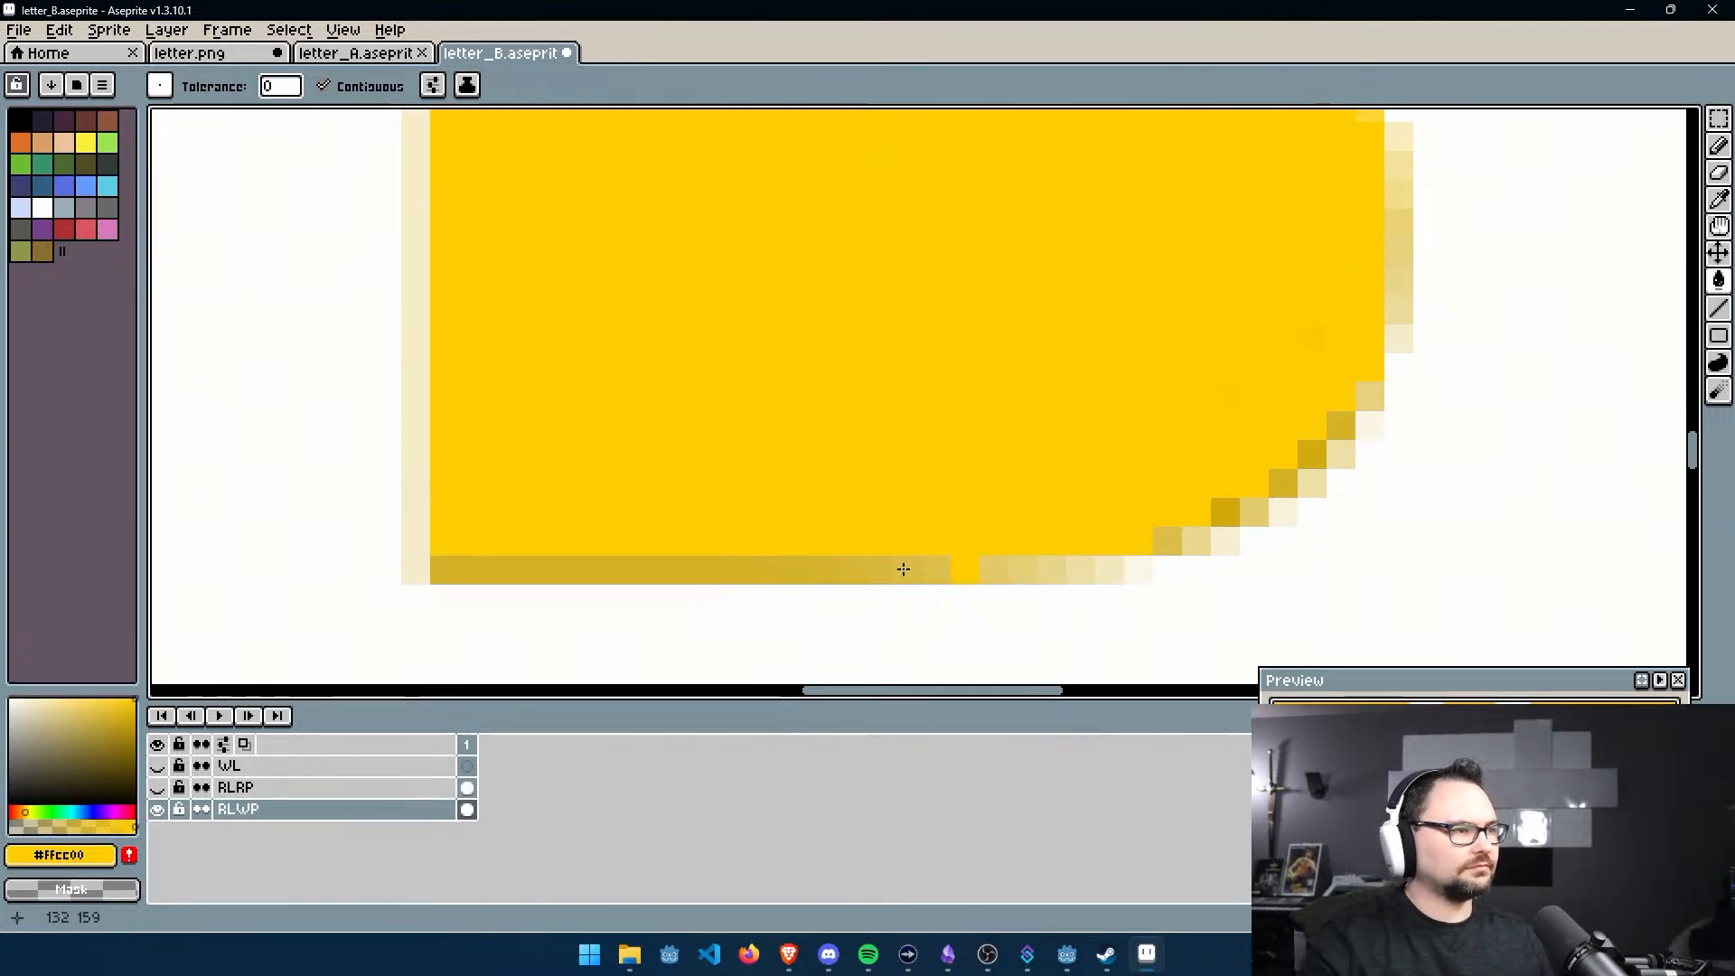
click(701, 567)
click(477, 600)
key(ctrl+z)
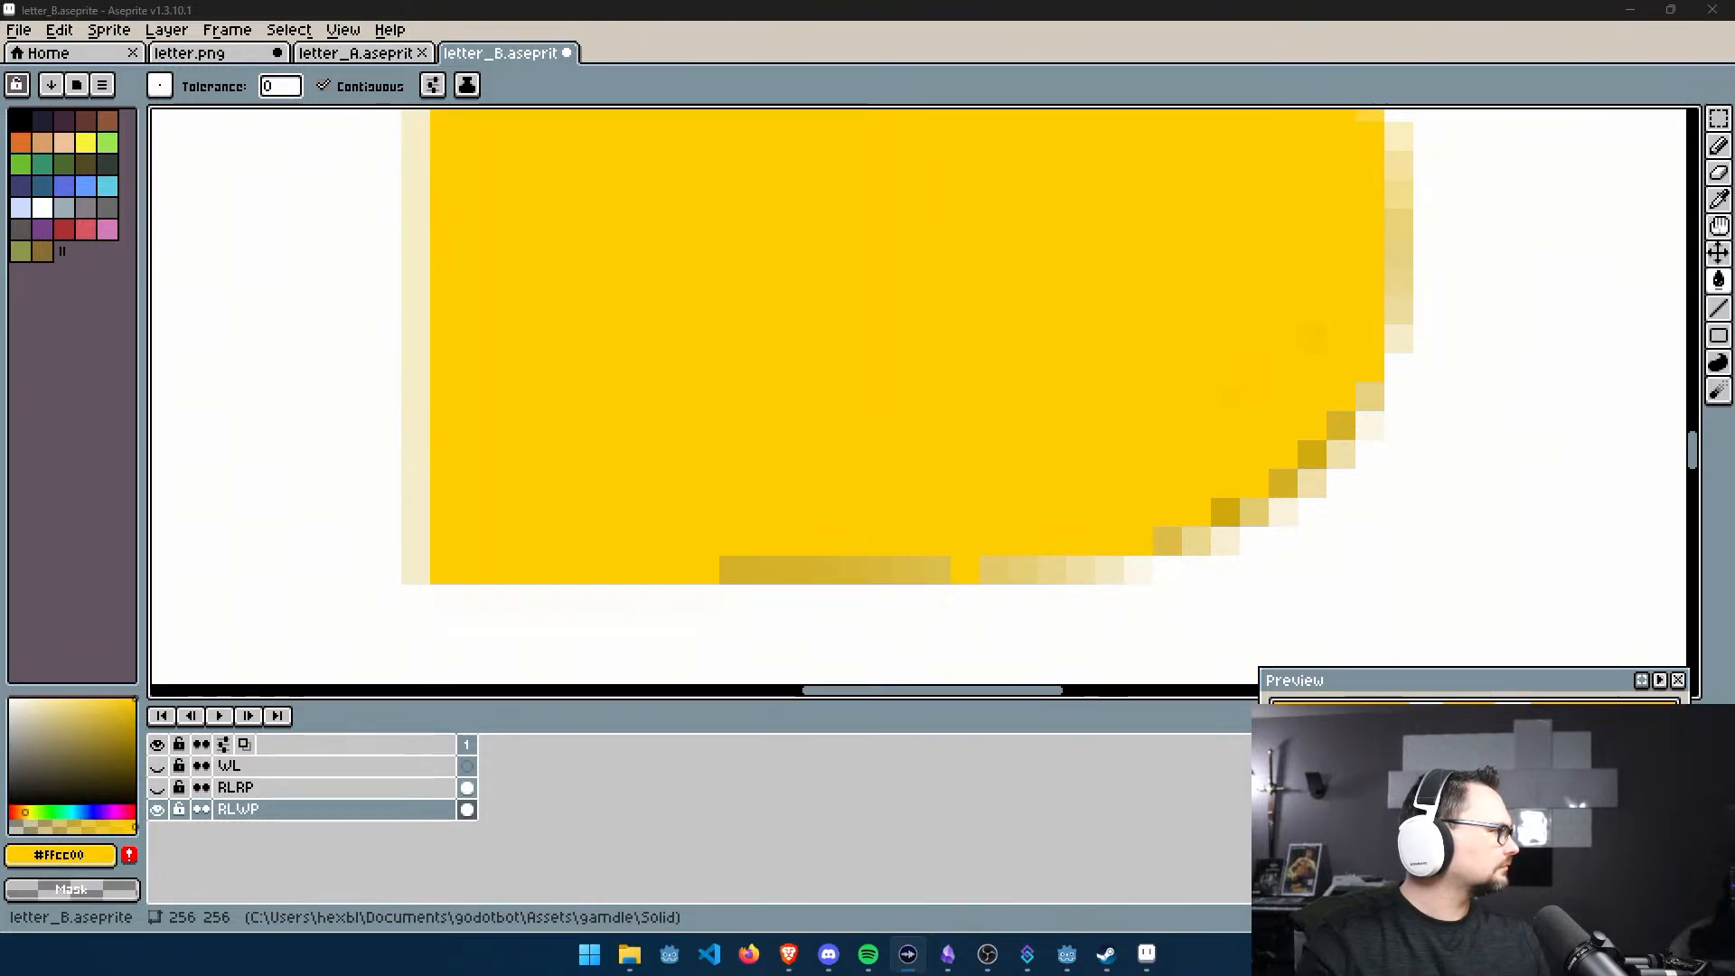
Fill the remaining darker pixels in the row along the lower counter's bottom edge with yellow
click(878, 568)
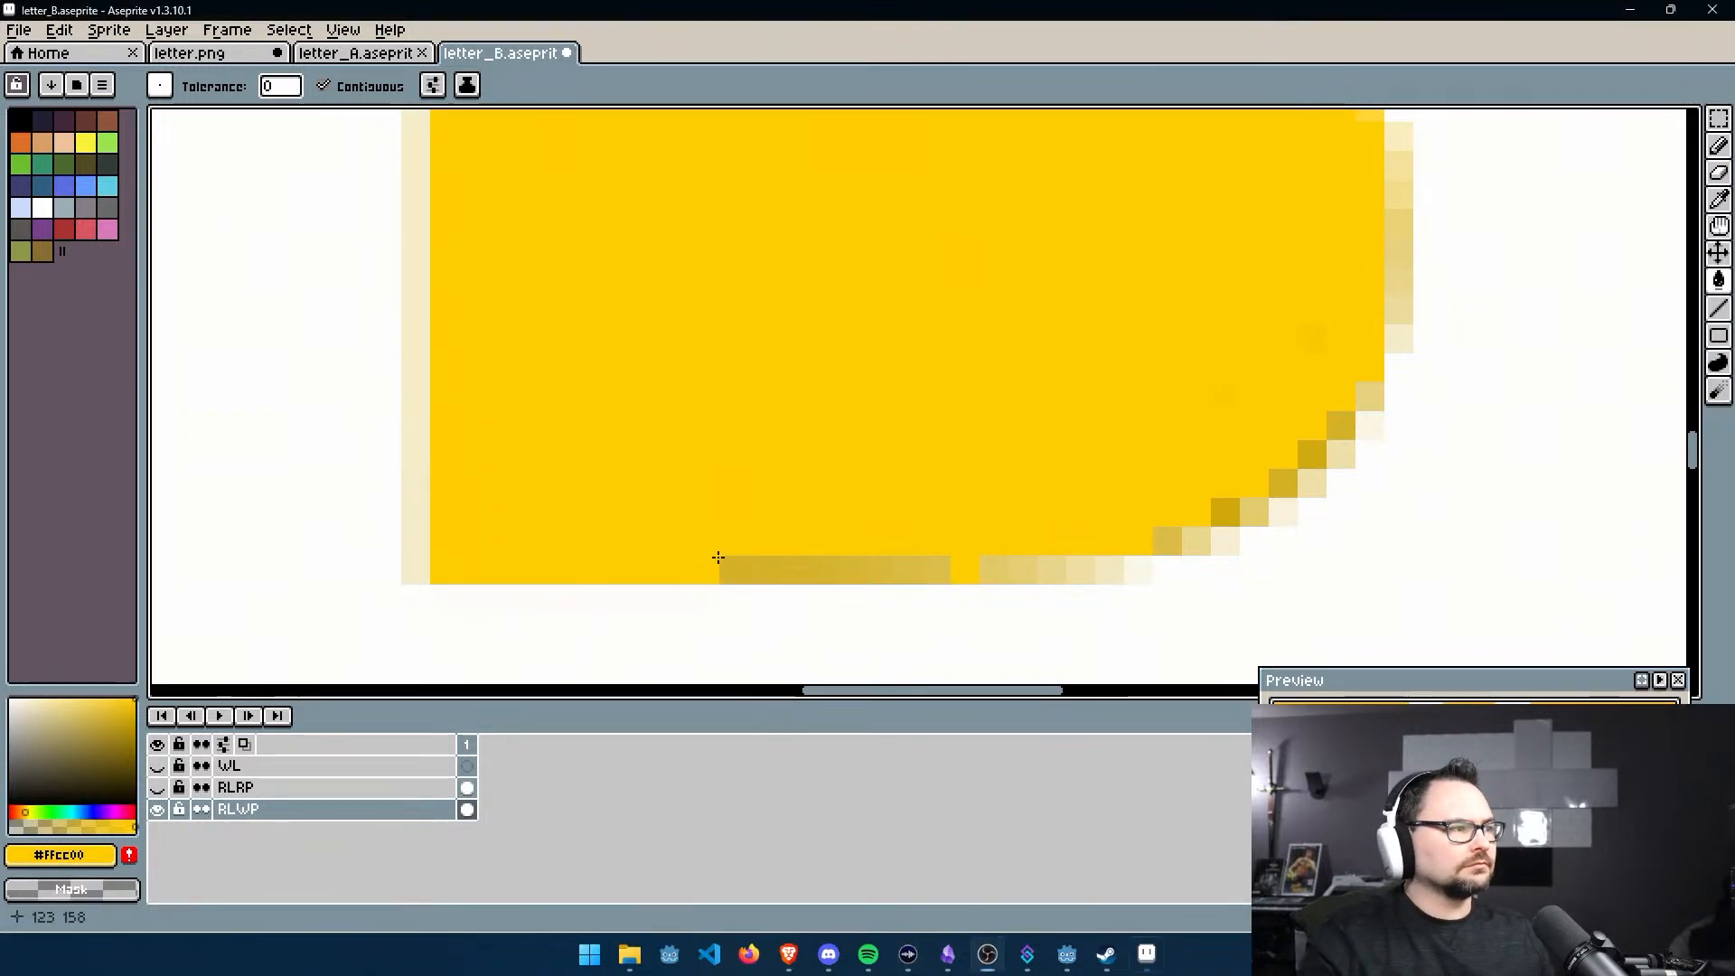
click(908, 568)
click(936, 567)
click(850, 567)
click(791, 568)
click(763, 568)
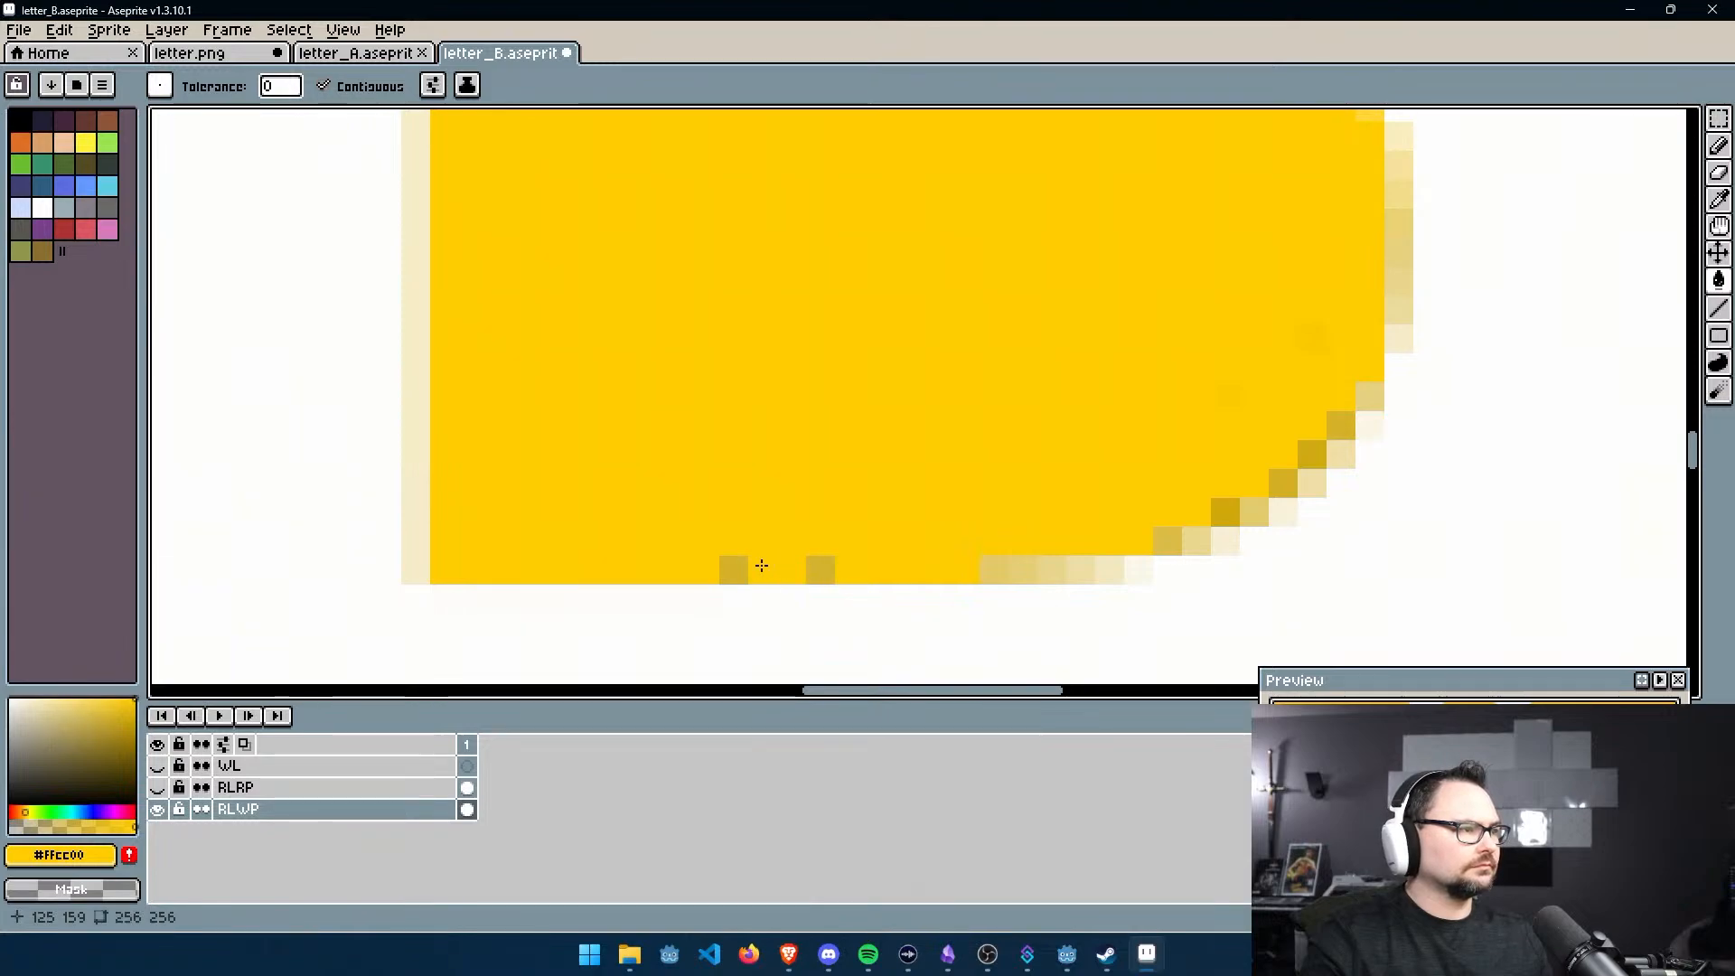
click(821, 567)
click(1023, 571)
click(1052, 570)
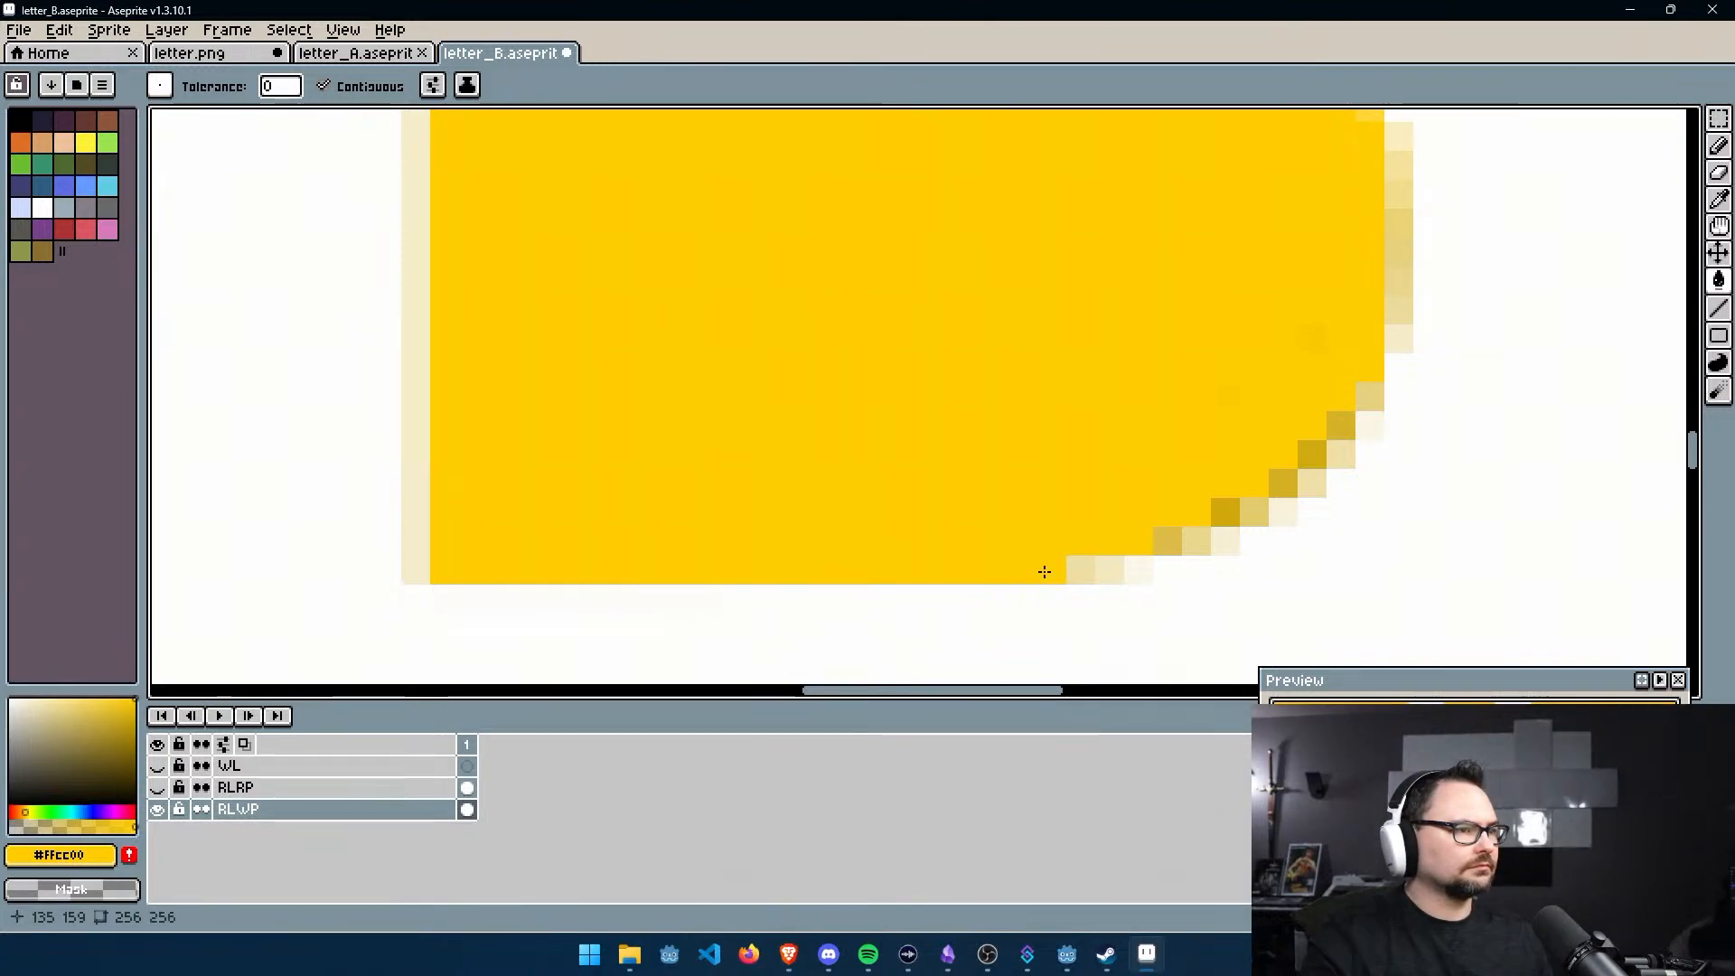
Fill the dark stepped pixels on the lower counter's bottom-right curve and the shaded pixels on its right side with yellow
click(1168, 541)
click(1226, 512)
click(1278, 483)
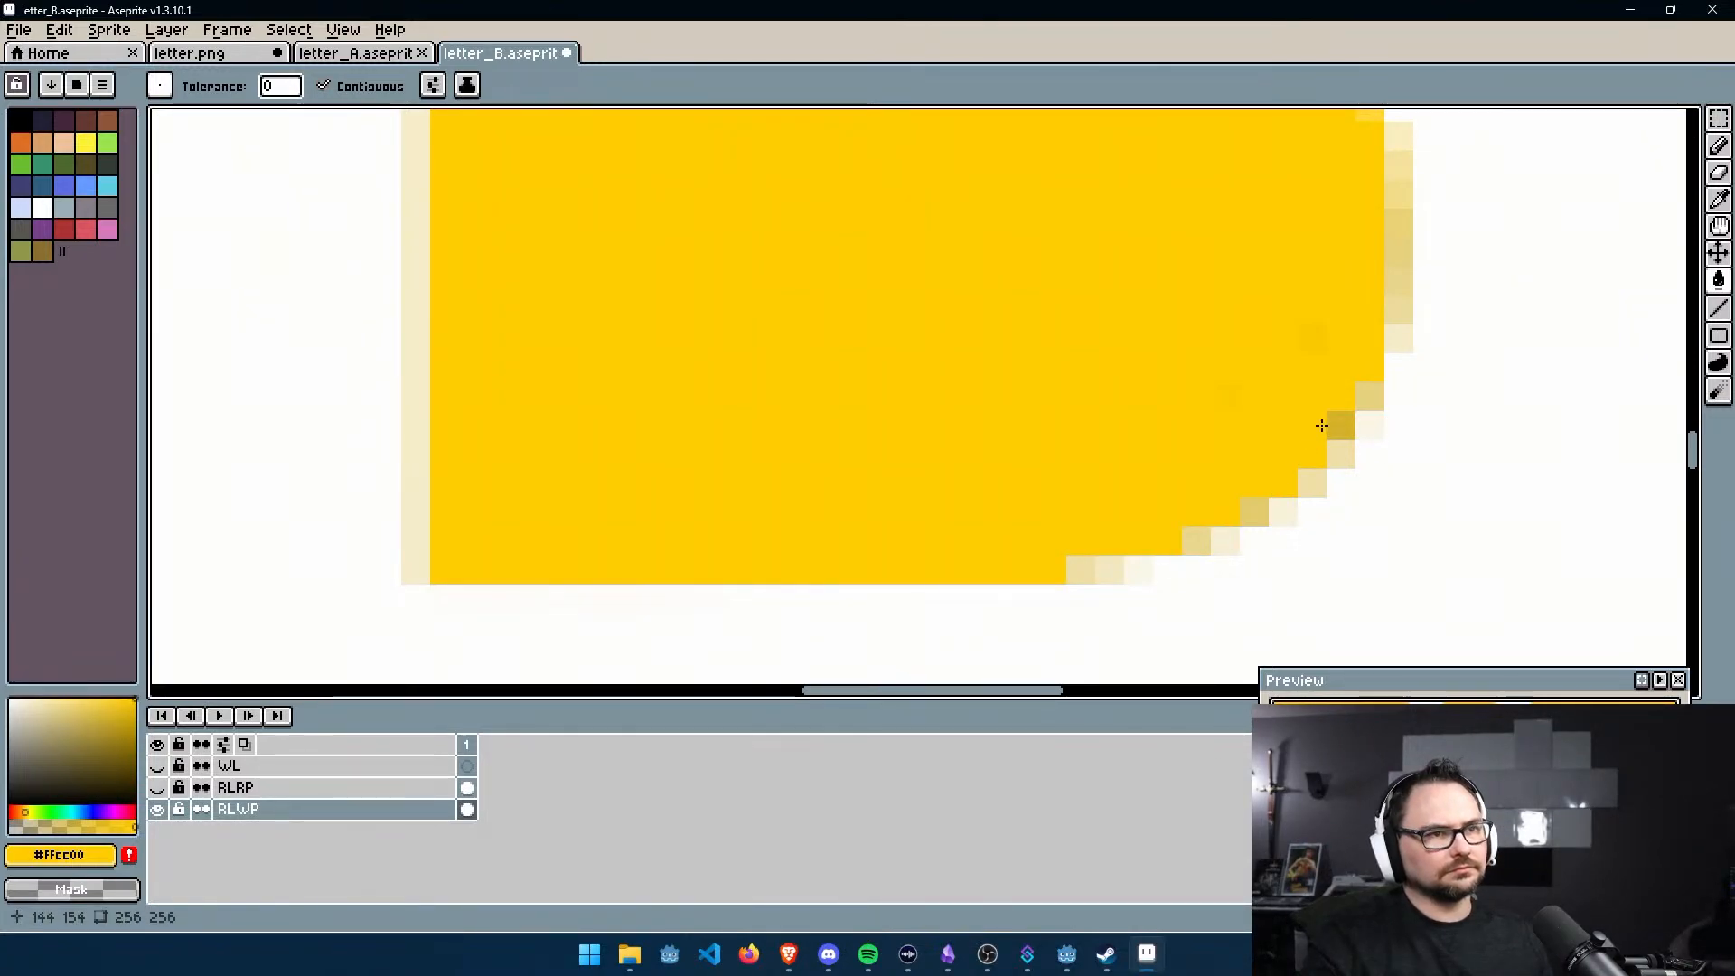
middle_drag(1335, 423, 978, 558)
click(1010, 417)
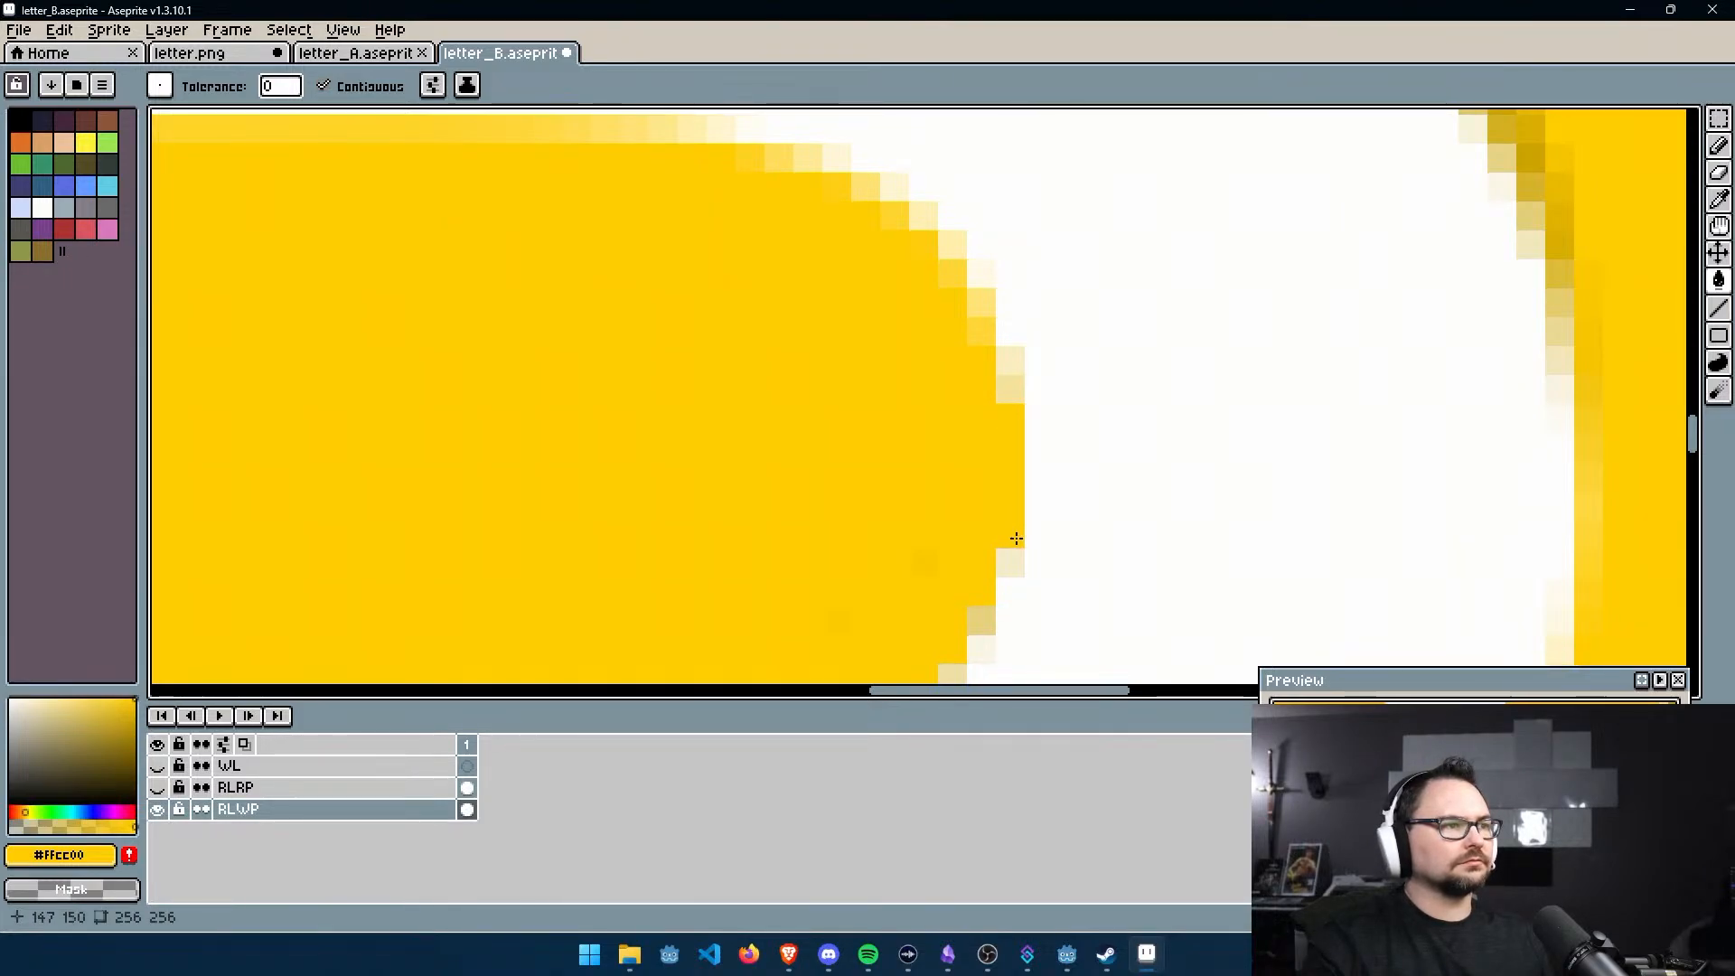
Fill the pale yellow pixels along the lower counter's top edge and the start of its top-right curve with yellow
middle_drag(906, 433, 939, 561)
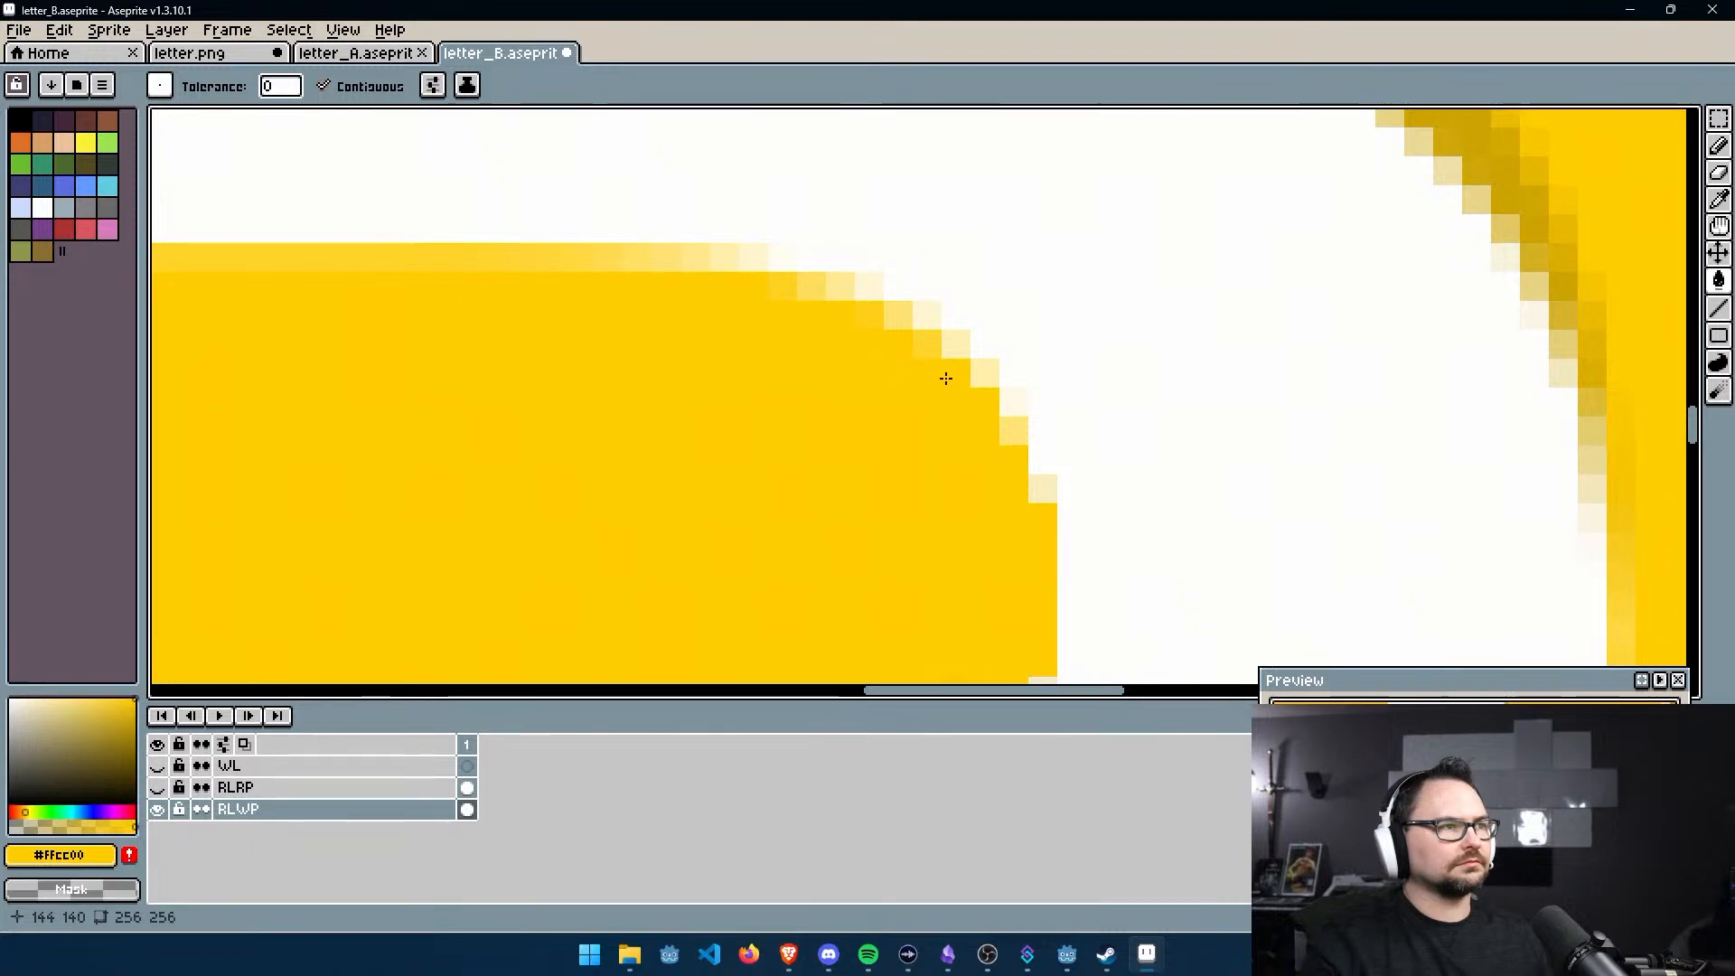
click(898, 319)
click(654, 269)
click(431, 262)
click(633, 258)
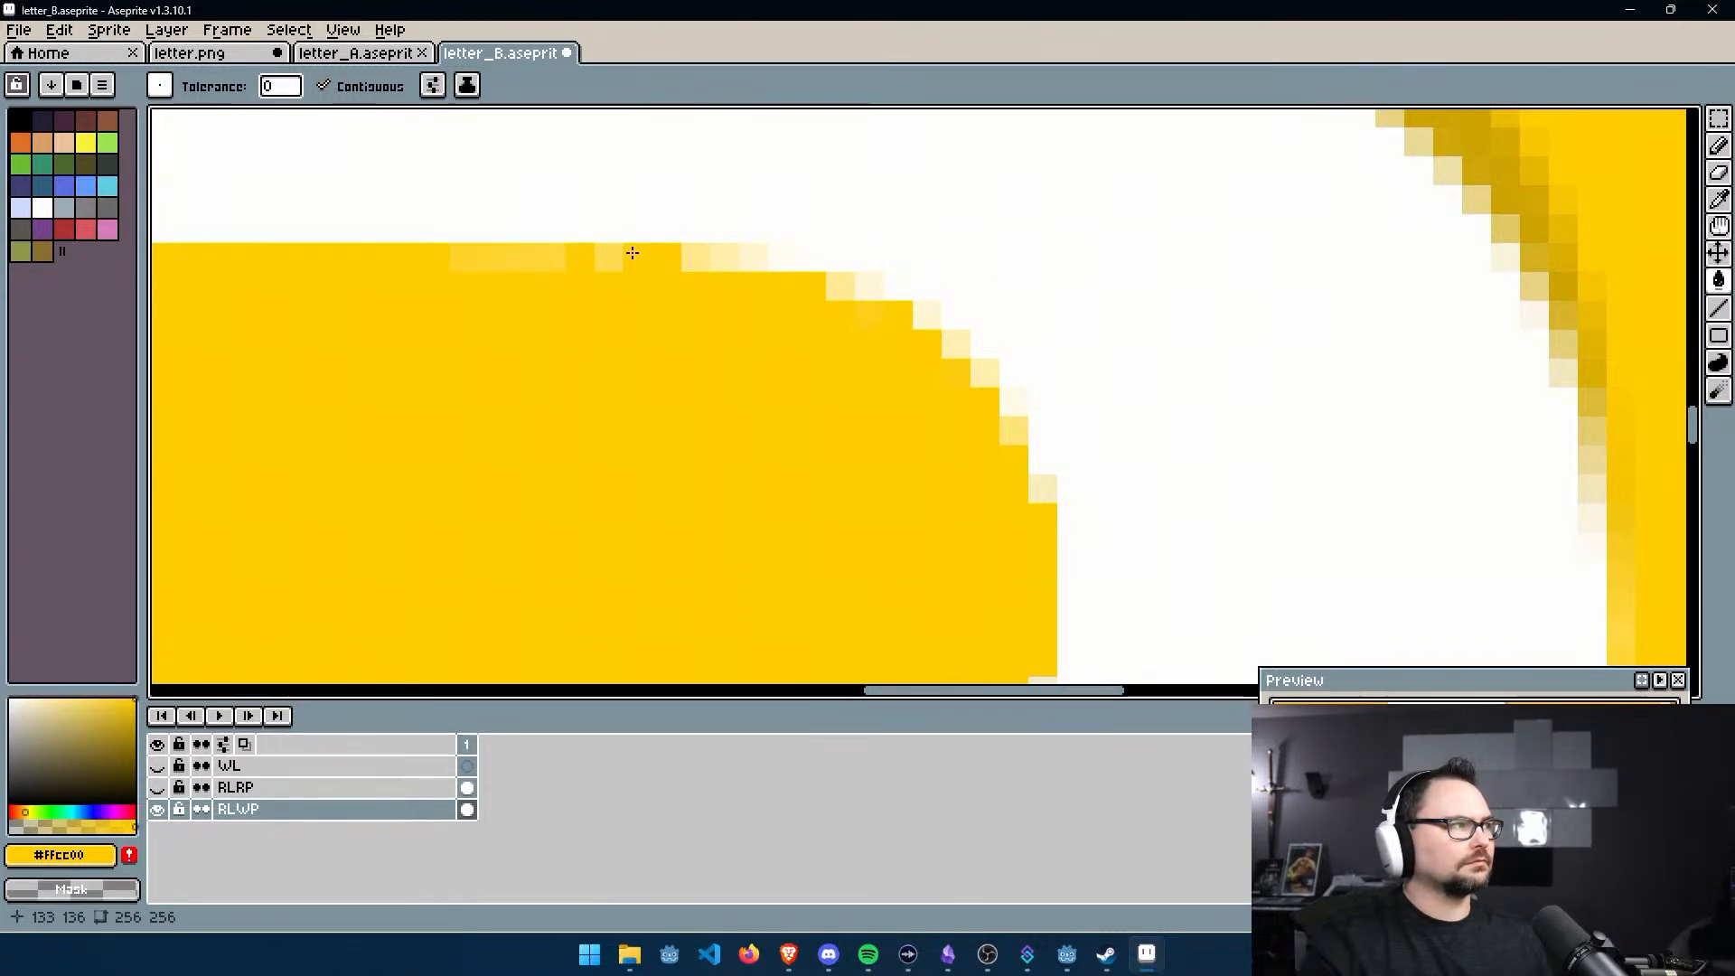
click(488, 260)
click(539, 258)
click(610, 259)
click(695, 259)
click(725, 260)
Fill the dark shadow band at the bottom of the upper counter with yellow
scroll(725, 260, down, 3)
scroll(717, 408, up, 3)
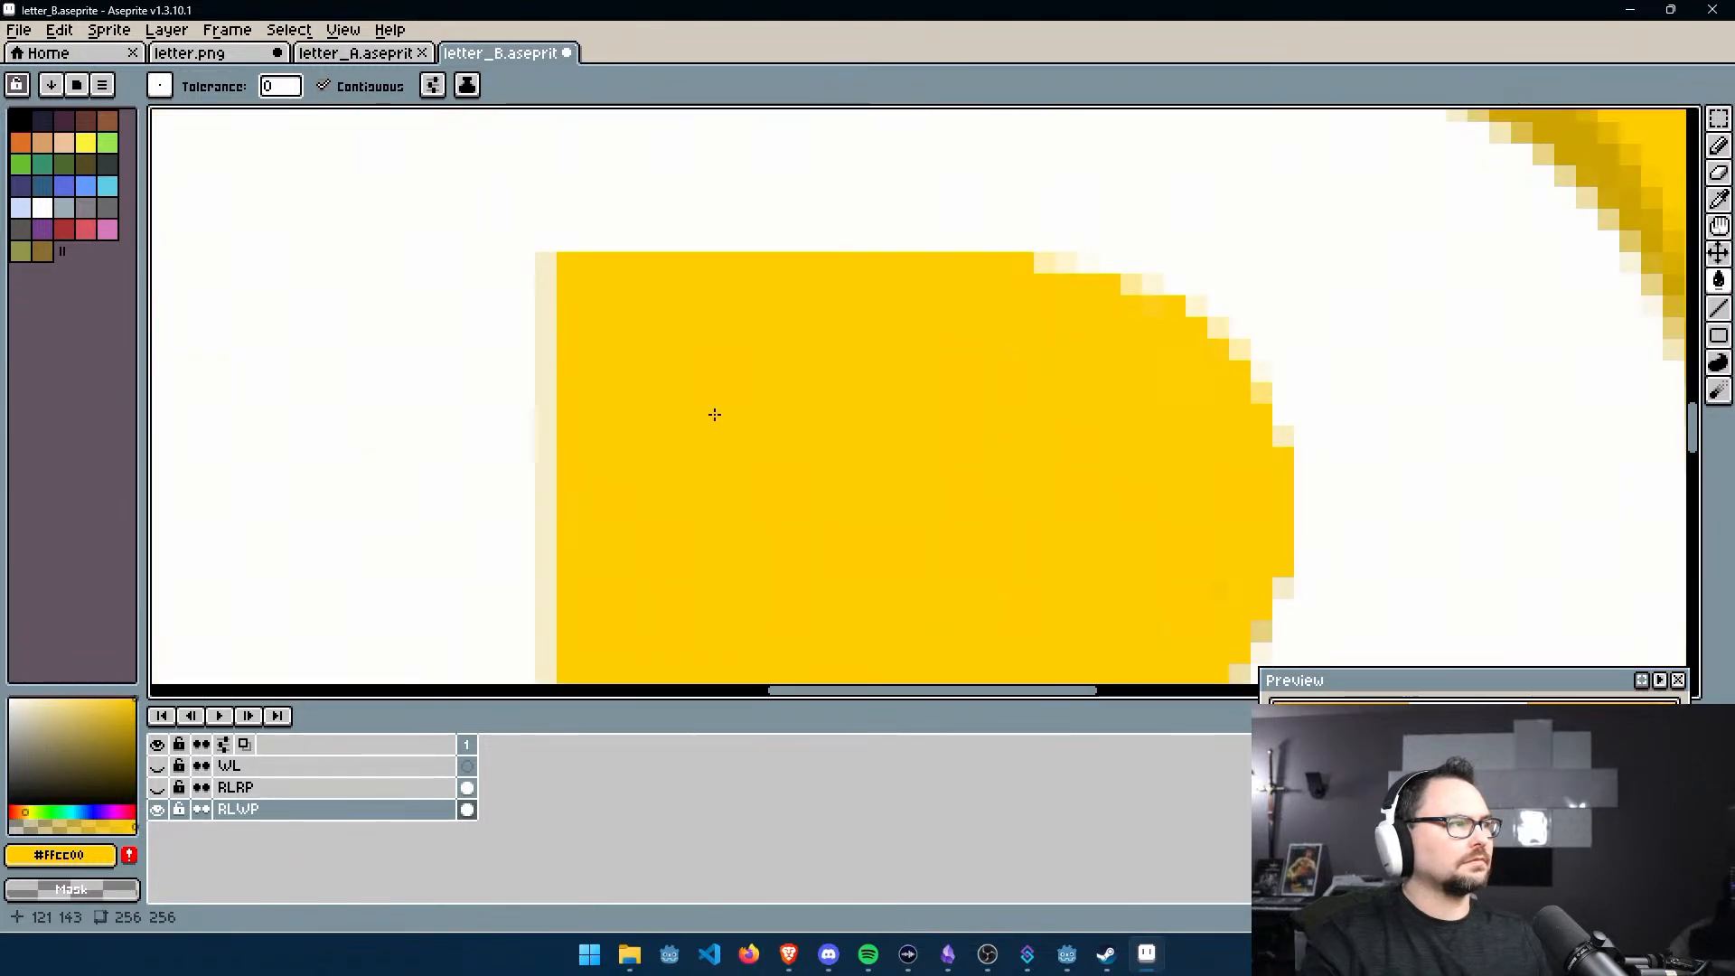
scroll(810, 454, down, 2)
mouse_move(906, 523)
middle_down()
mouse_move(887, 442)
mouse_move(935, 540)
middle_up()
scroll(913, 479, down, 4)
scroll(934, 541, up, 2)
click(926, 434)
click(852, 429)
click(930, 428)
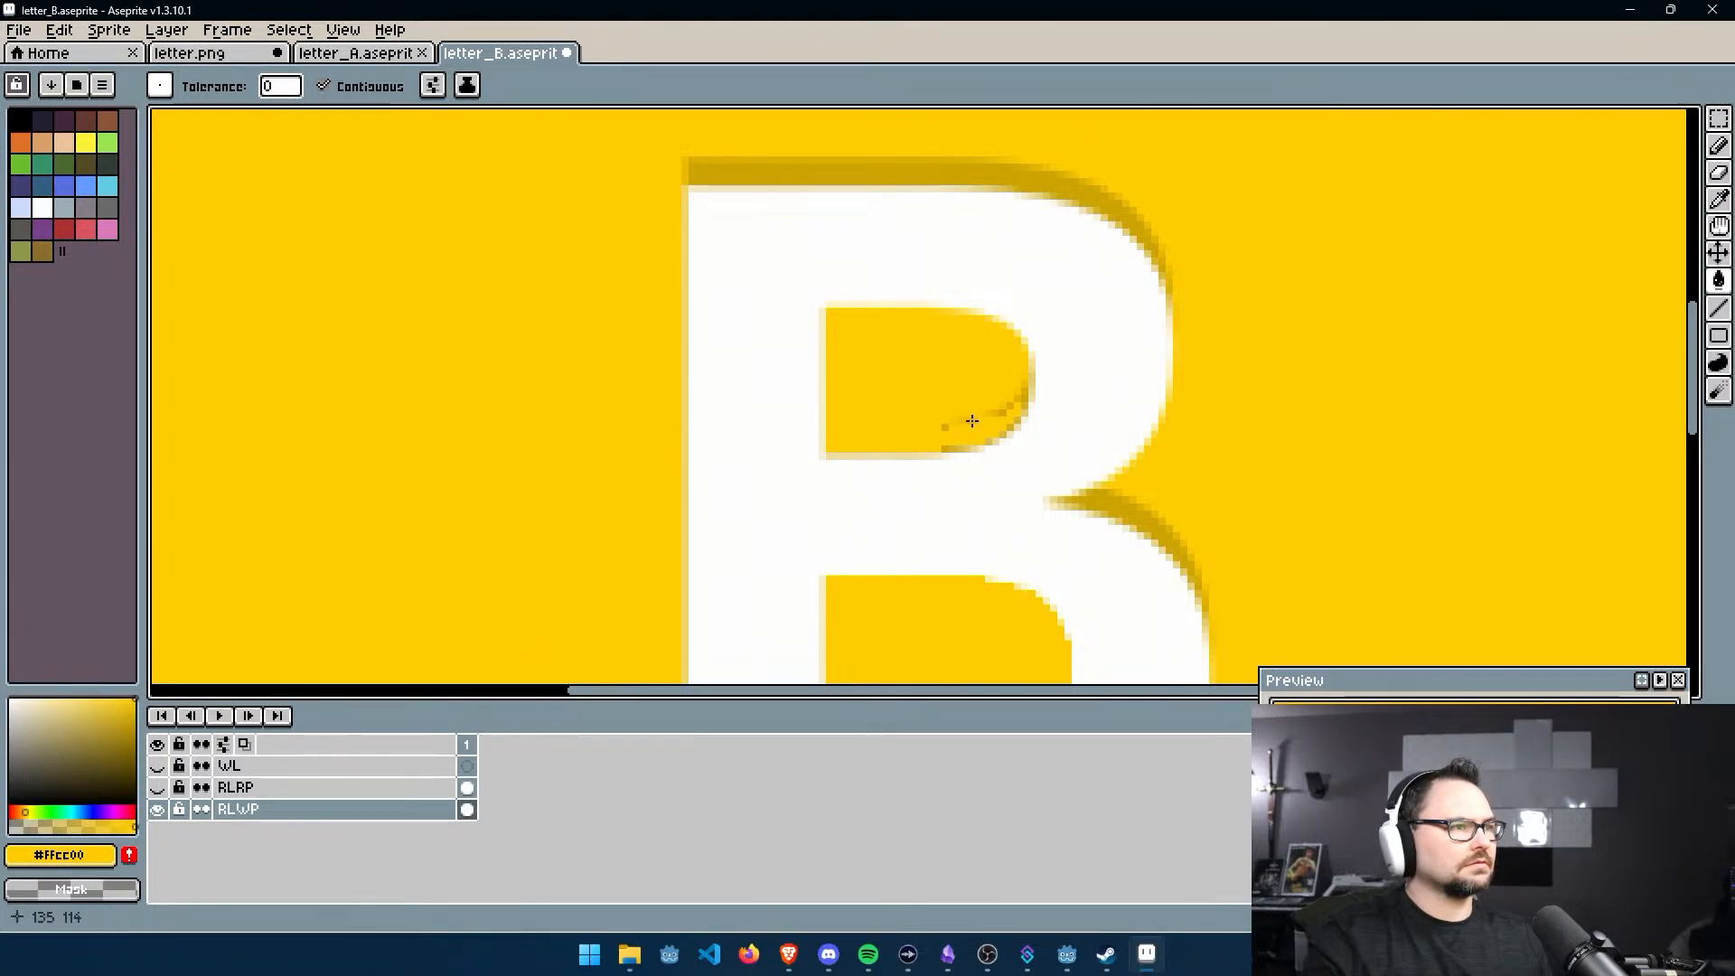
Fill the diagonal run of leftover shadow pixels inside the upper counter's bottom-right area with yellow
scroll(946, 433, up, 3)
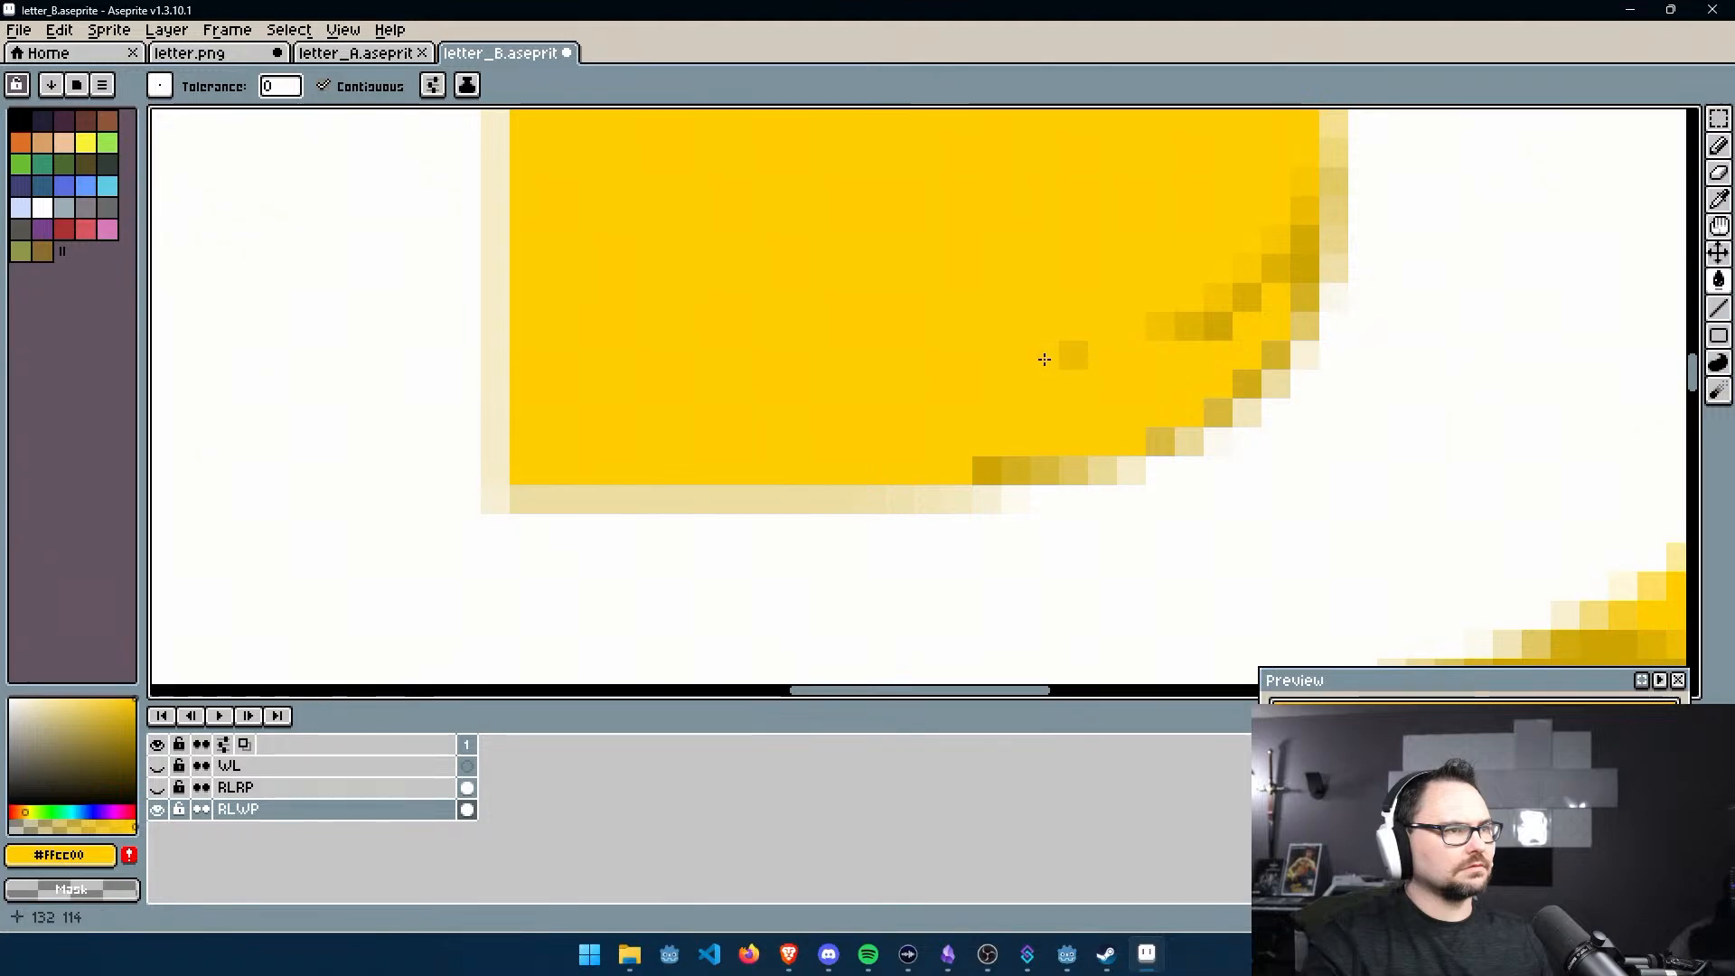
click(1061, 356)
click(1160, 326)
click(1190, 327)
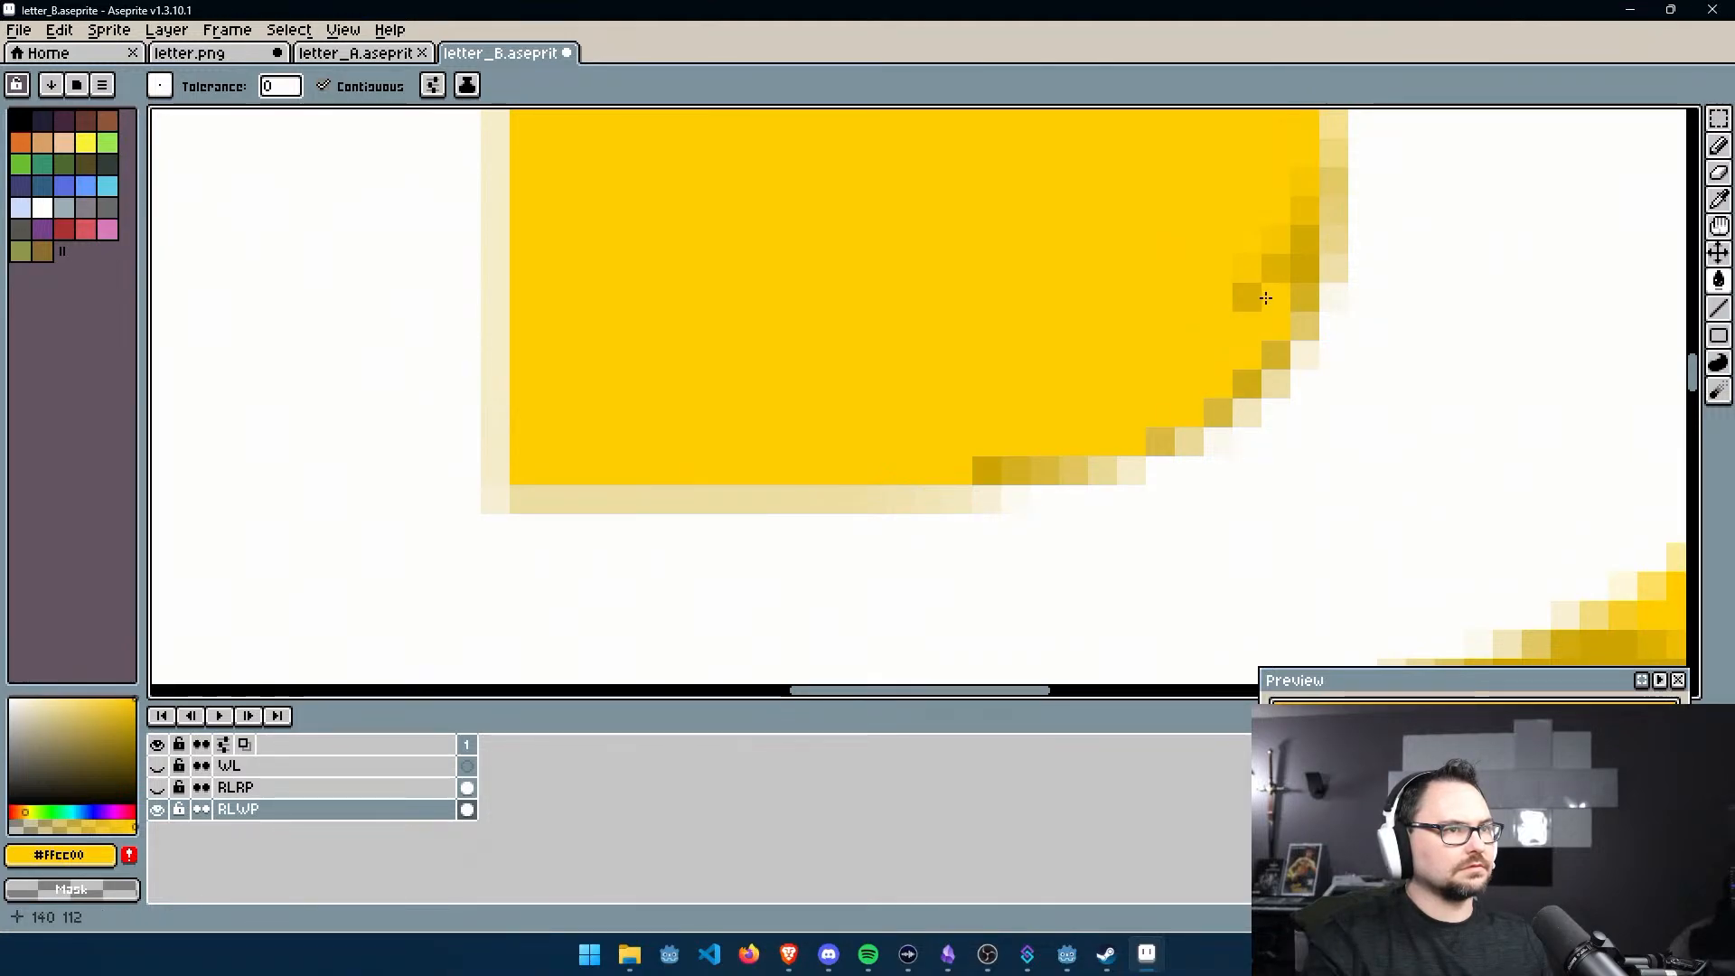
click(1252, 297)
click(1275, 268)
click(1302, 240)
click(1300, 269)
click(1296, 290)
click(1301, 209)
Fill the dark edge pixels along the upper counter's bottom-right curve and the shaded pixels on its right side with yellow
click(983, 467)
click(1019, 464)
click(1049, 464)
click(1161, 442)
click(1218, 411)
click(1247, 383)
click(1275, 353)
click(1325, 238)
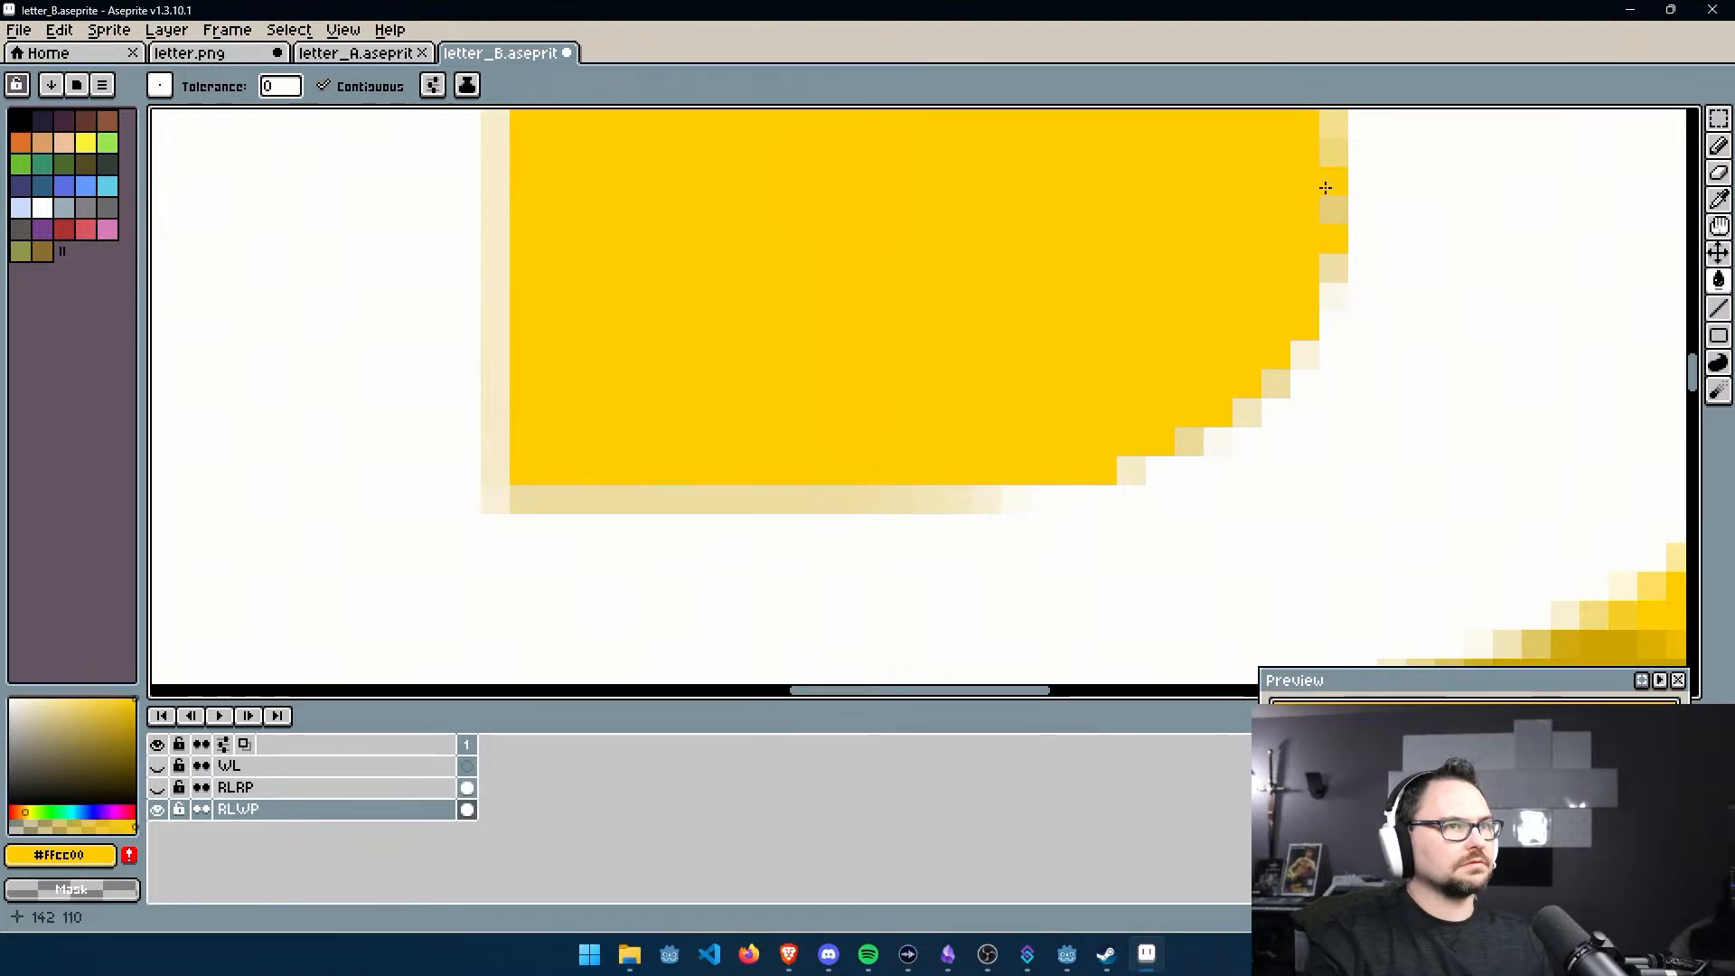
scroll(1334, 218, down, 2)
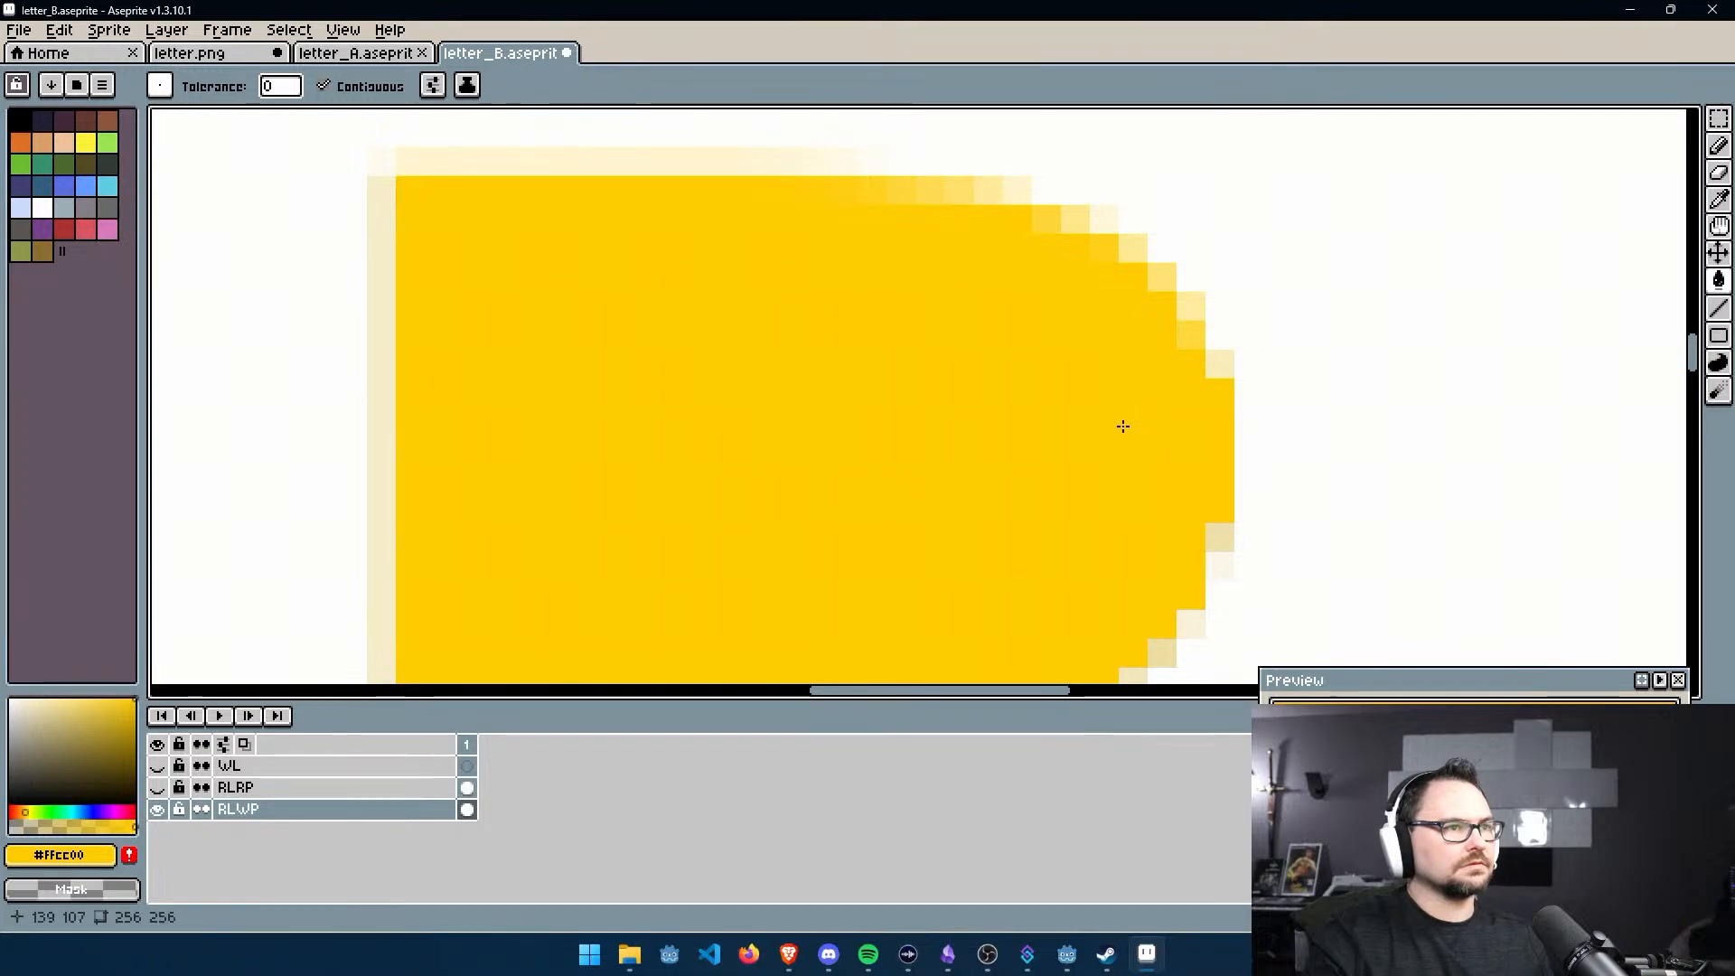
Fill the shadow band in the notch between the B's two bowls with yellow, undoing the stray fill at the notch tip
scroll(1123, 422, down, 4)
middle_drag(1062, 558, 765, 355)
click(981, 412)
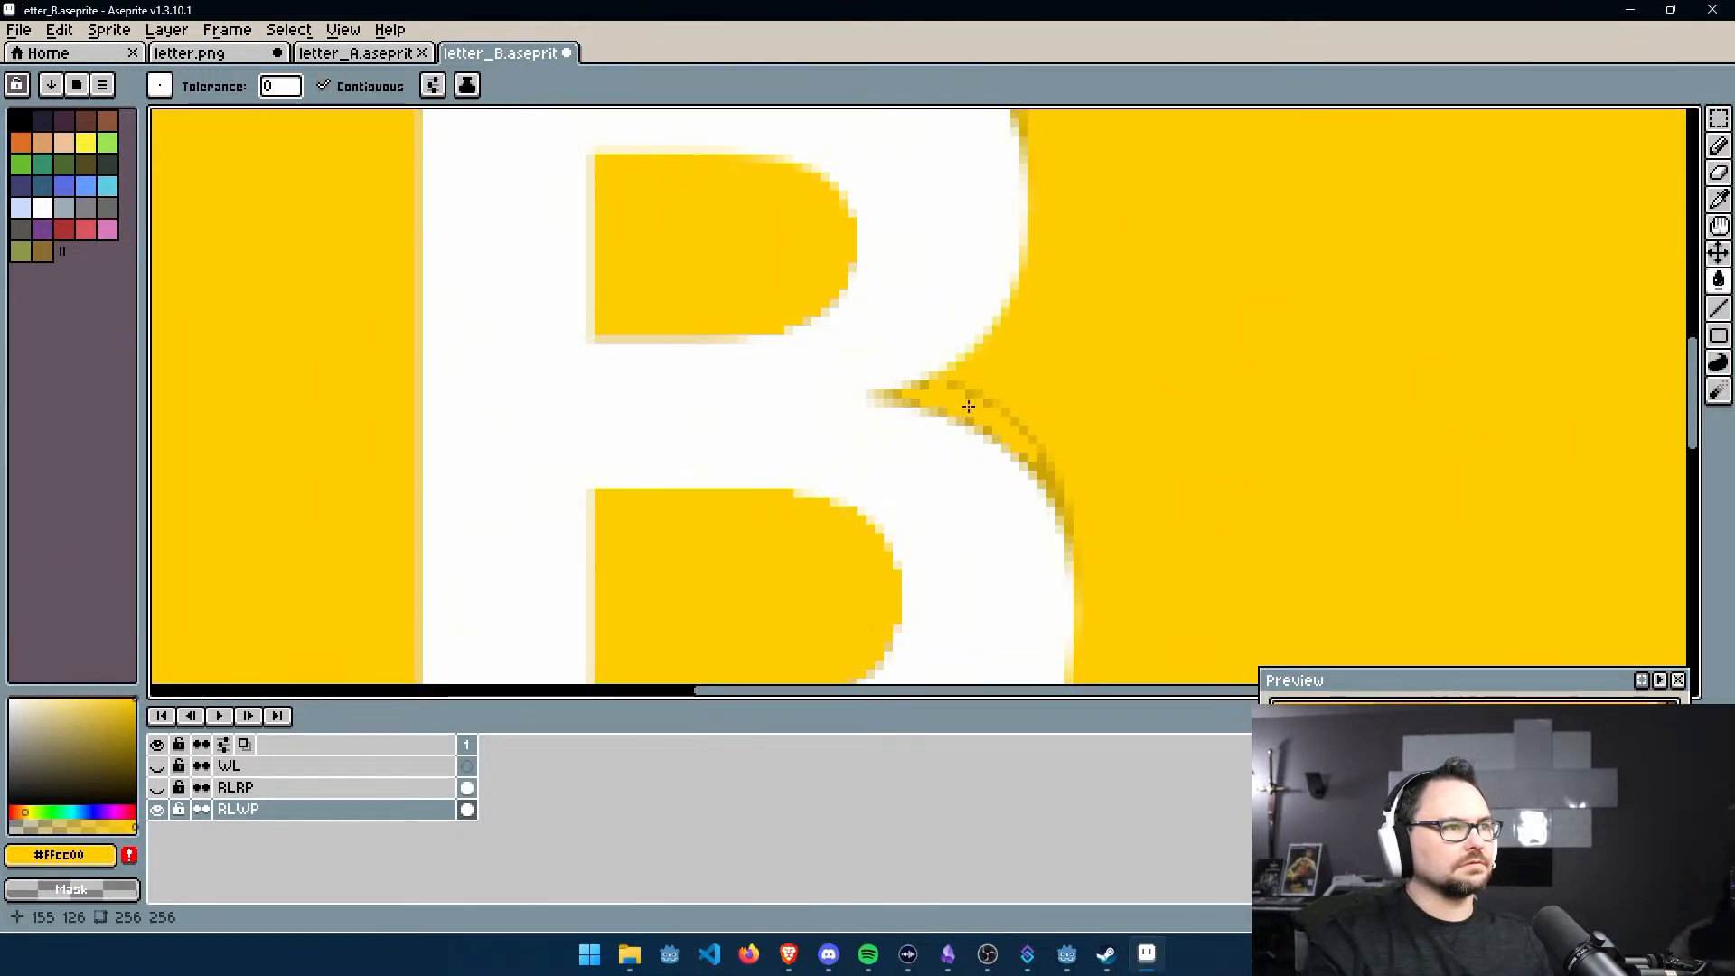
scroll(996, 414, up, 5)
click(922, 300)
click(578, 385)
key(ctrl+z)
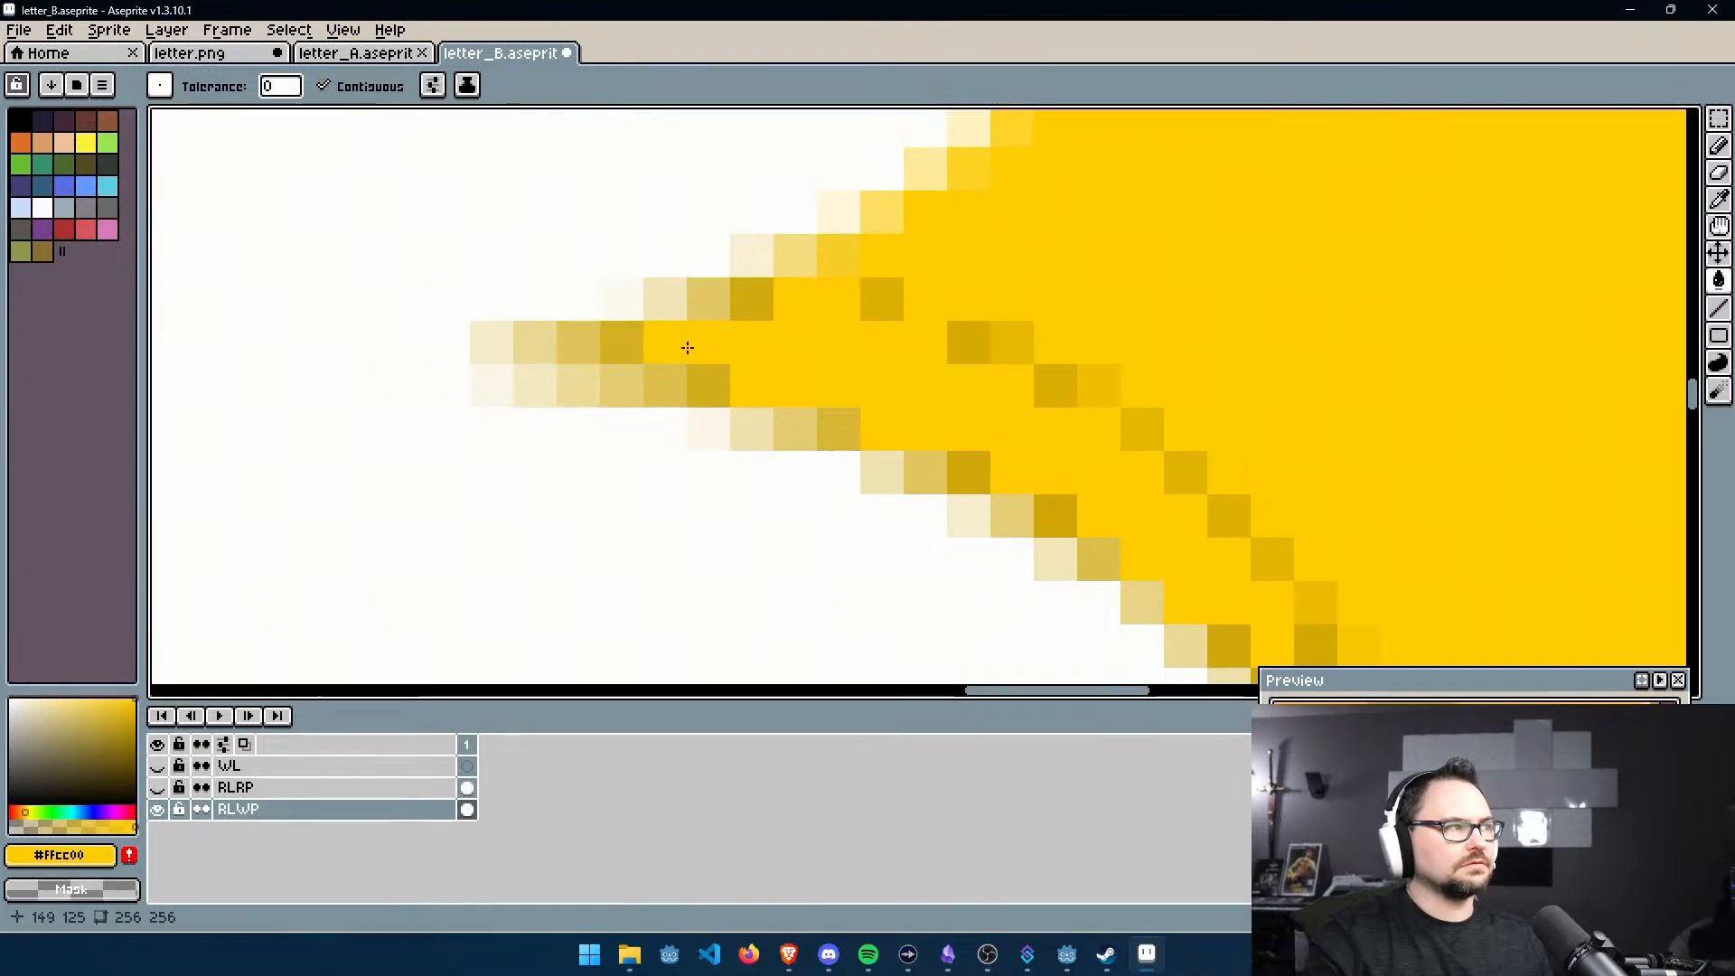
Fill the leftover shadow pixels beside the notch and along the lower bowl's outer curve with yellow
scroll(701, 389, down, 3)
scroll(756, 375, down, 4)
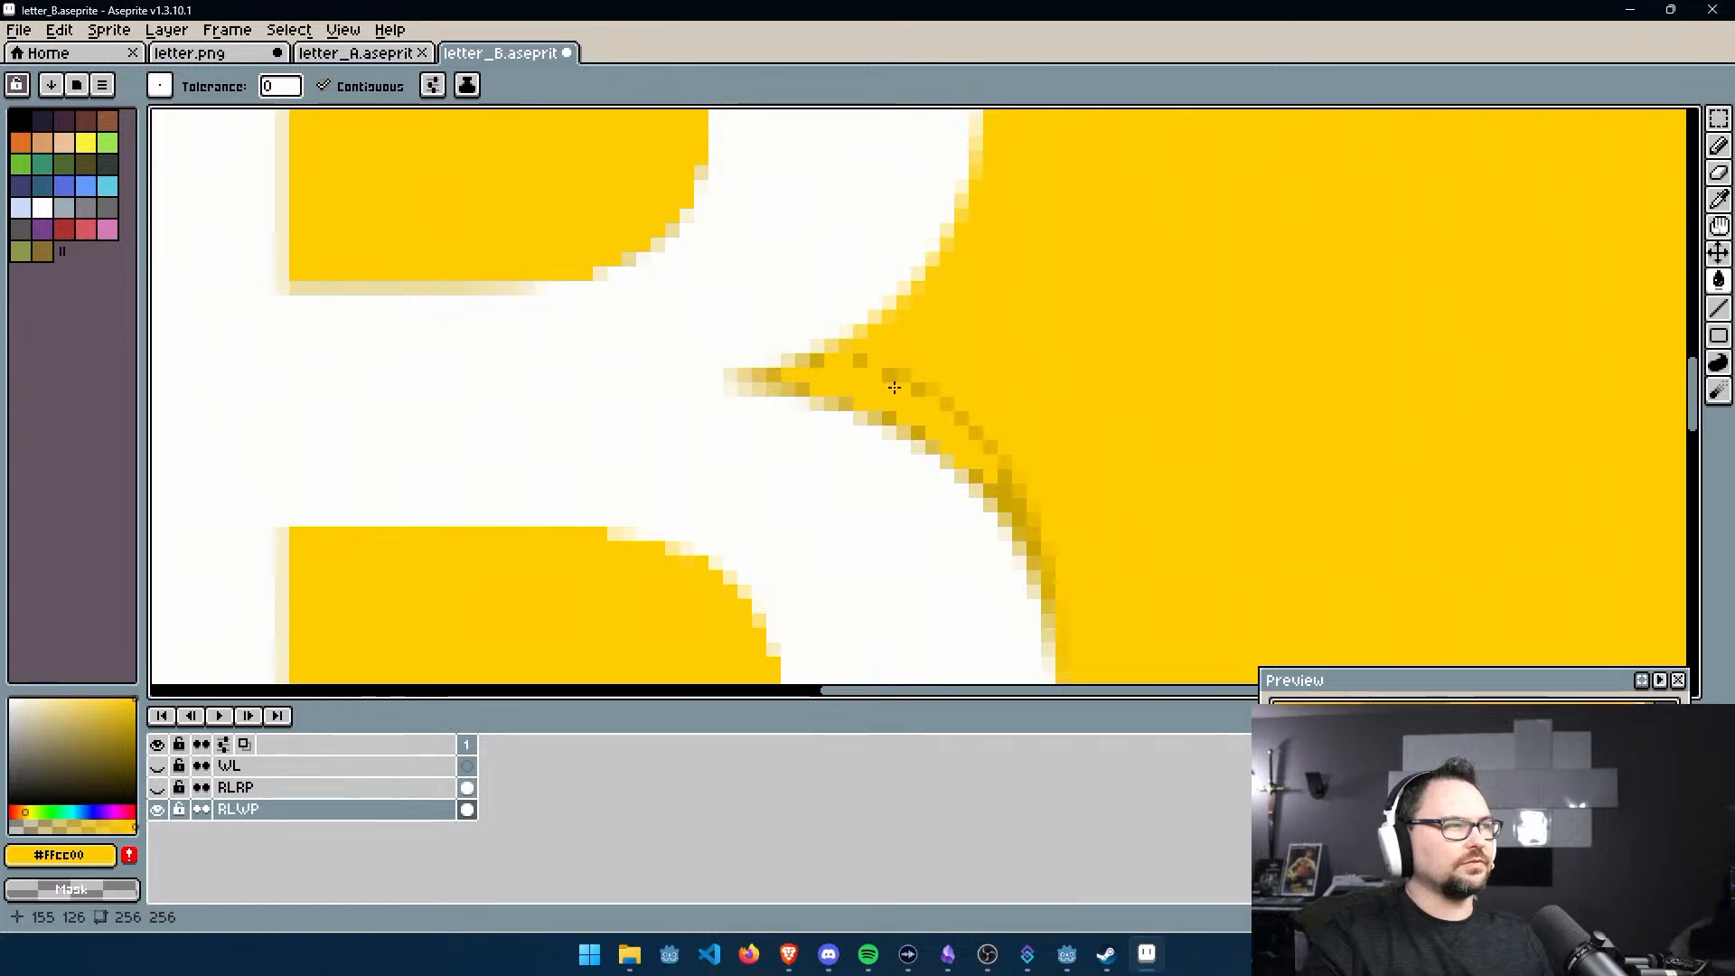
scroll(868, 379, up, 4)
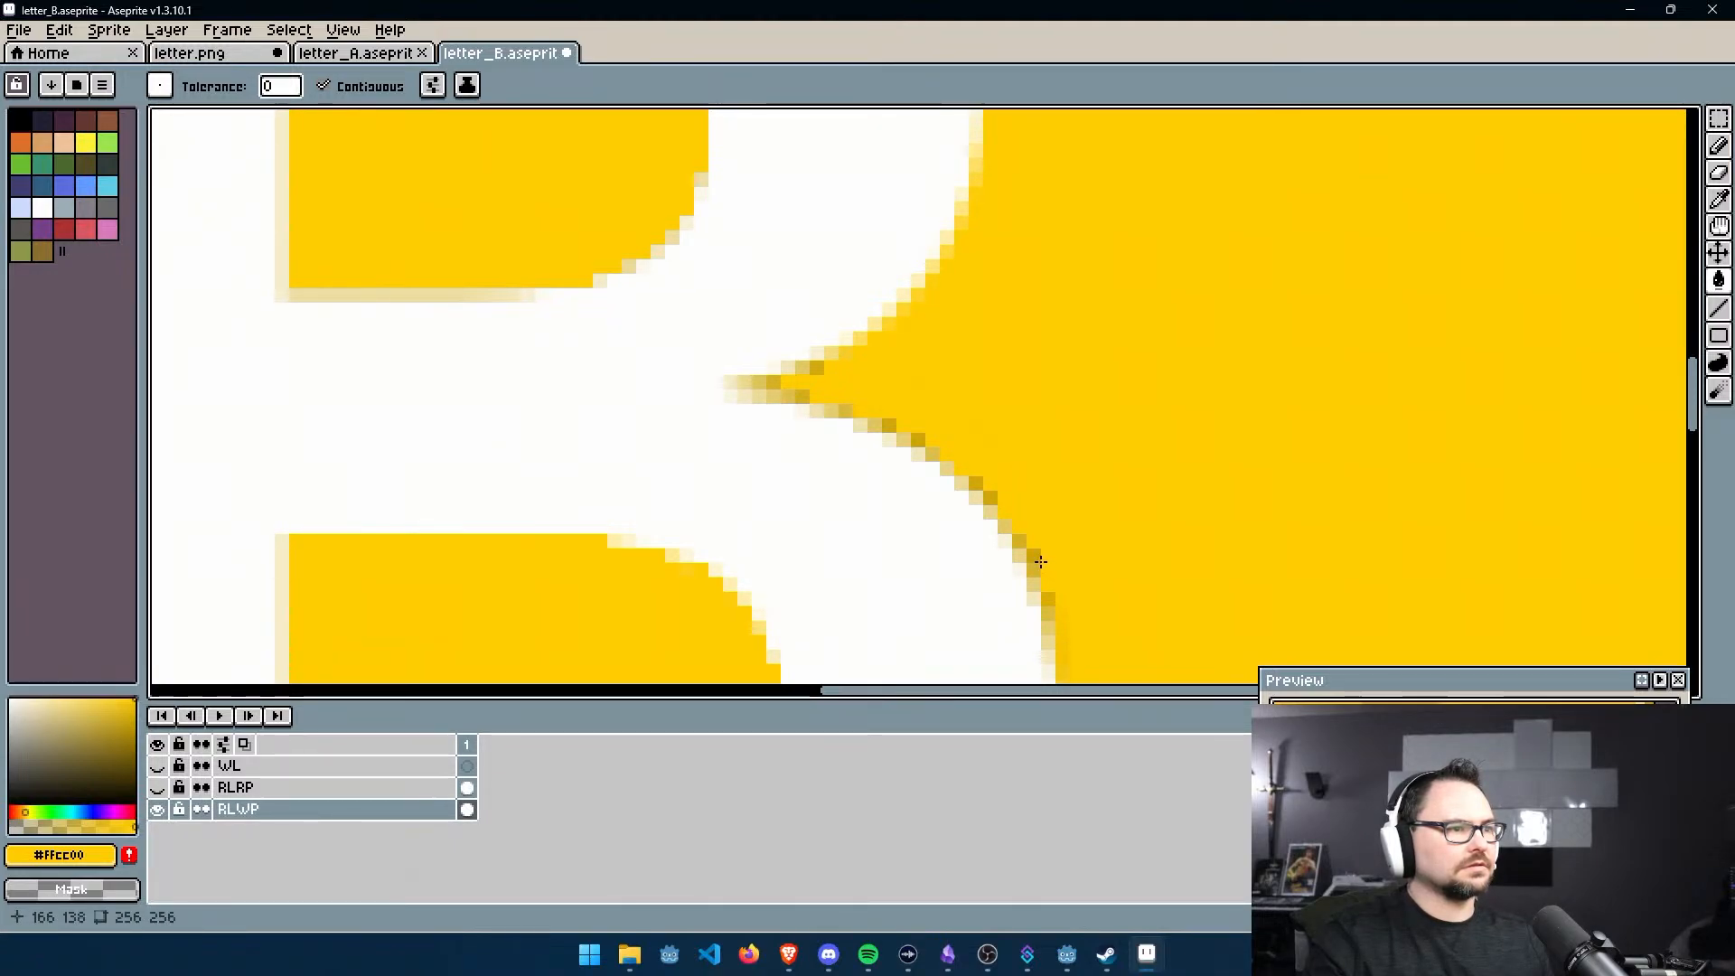
scroll(1031, 551, down, 3)
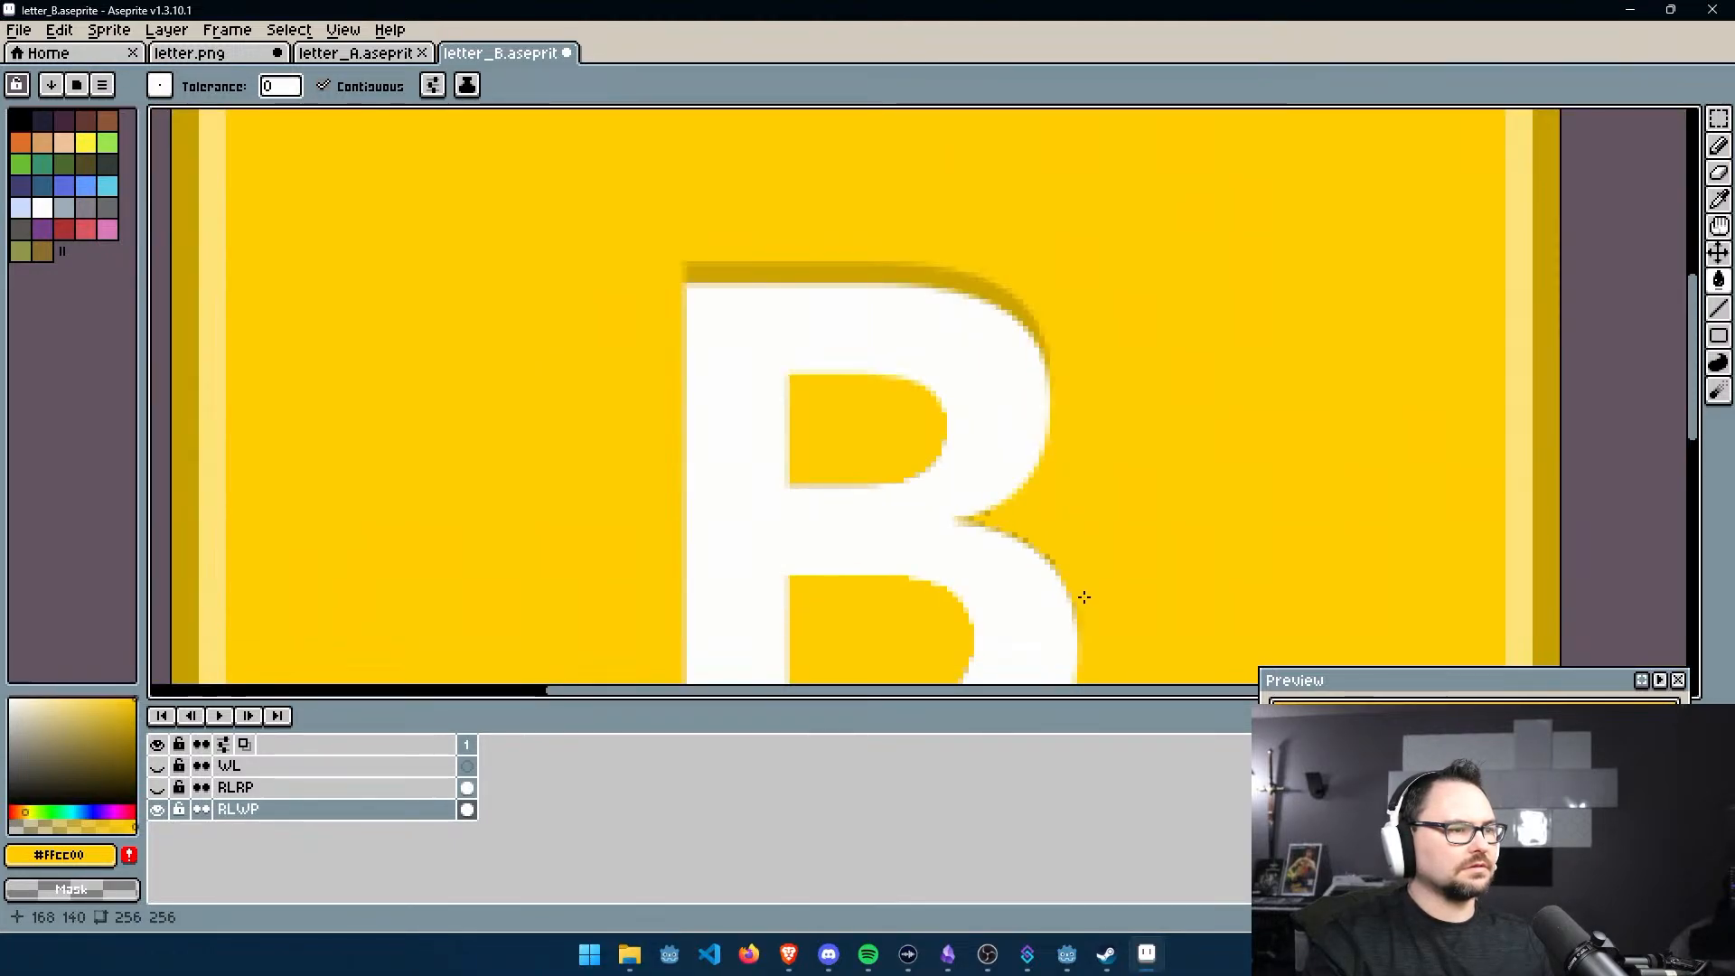
scroll(1049, 580, up, 3)
scroll(1049, 580, up, 1)
middle_drag(914, 618, 905, 504)
middle_drag(981, 581, 1010, 680)
scroll(1003, 527, up, 3)
scroll(1003, 528, down, 5)
Fill the dark shadow band above the B's top edge and the straight row of shadow pixels bordering it with yellow
middle_drag(910, 371, 952, 534)
click(762, 428)
scroll(952, 426, up, 2)
click(756, 408)
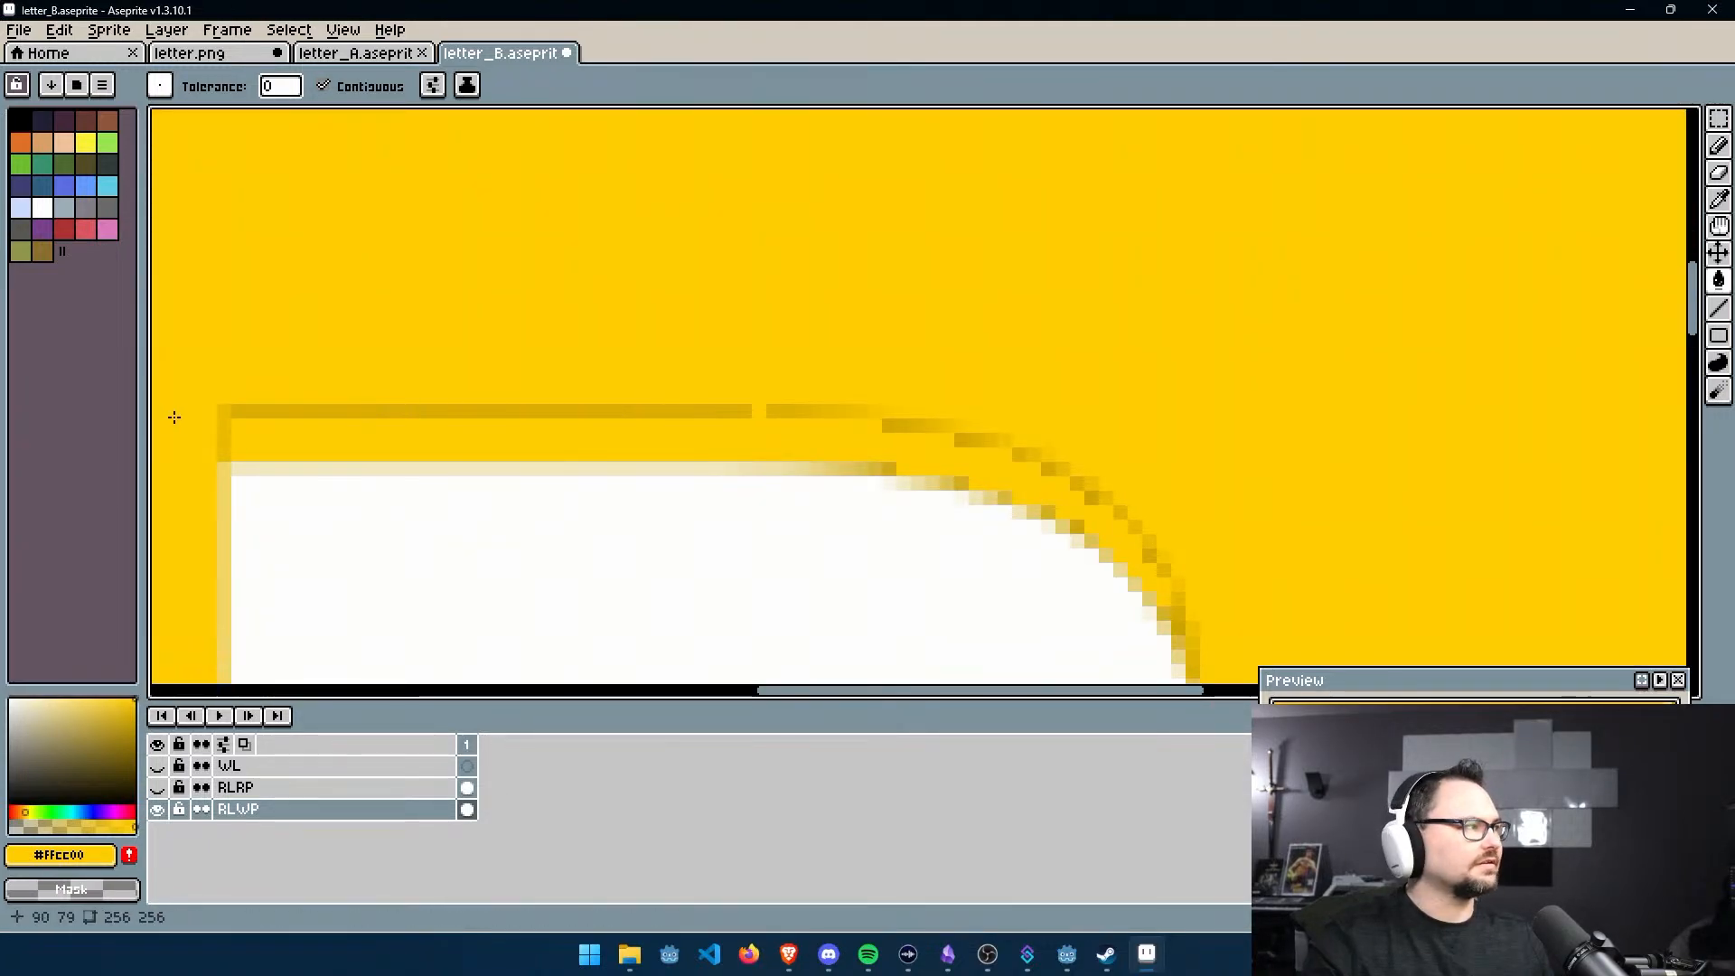
click(222, 408)
click(846, 411)
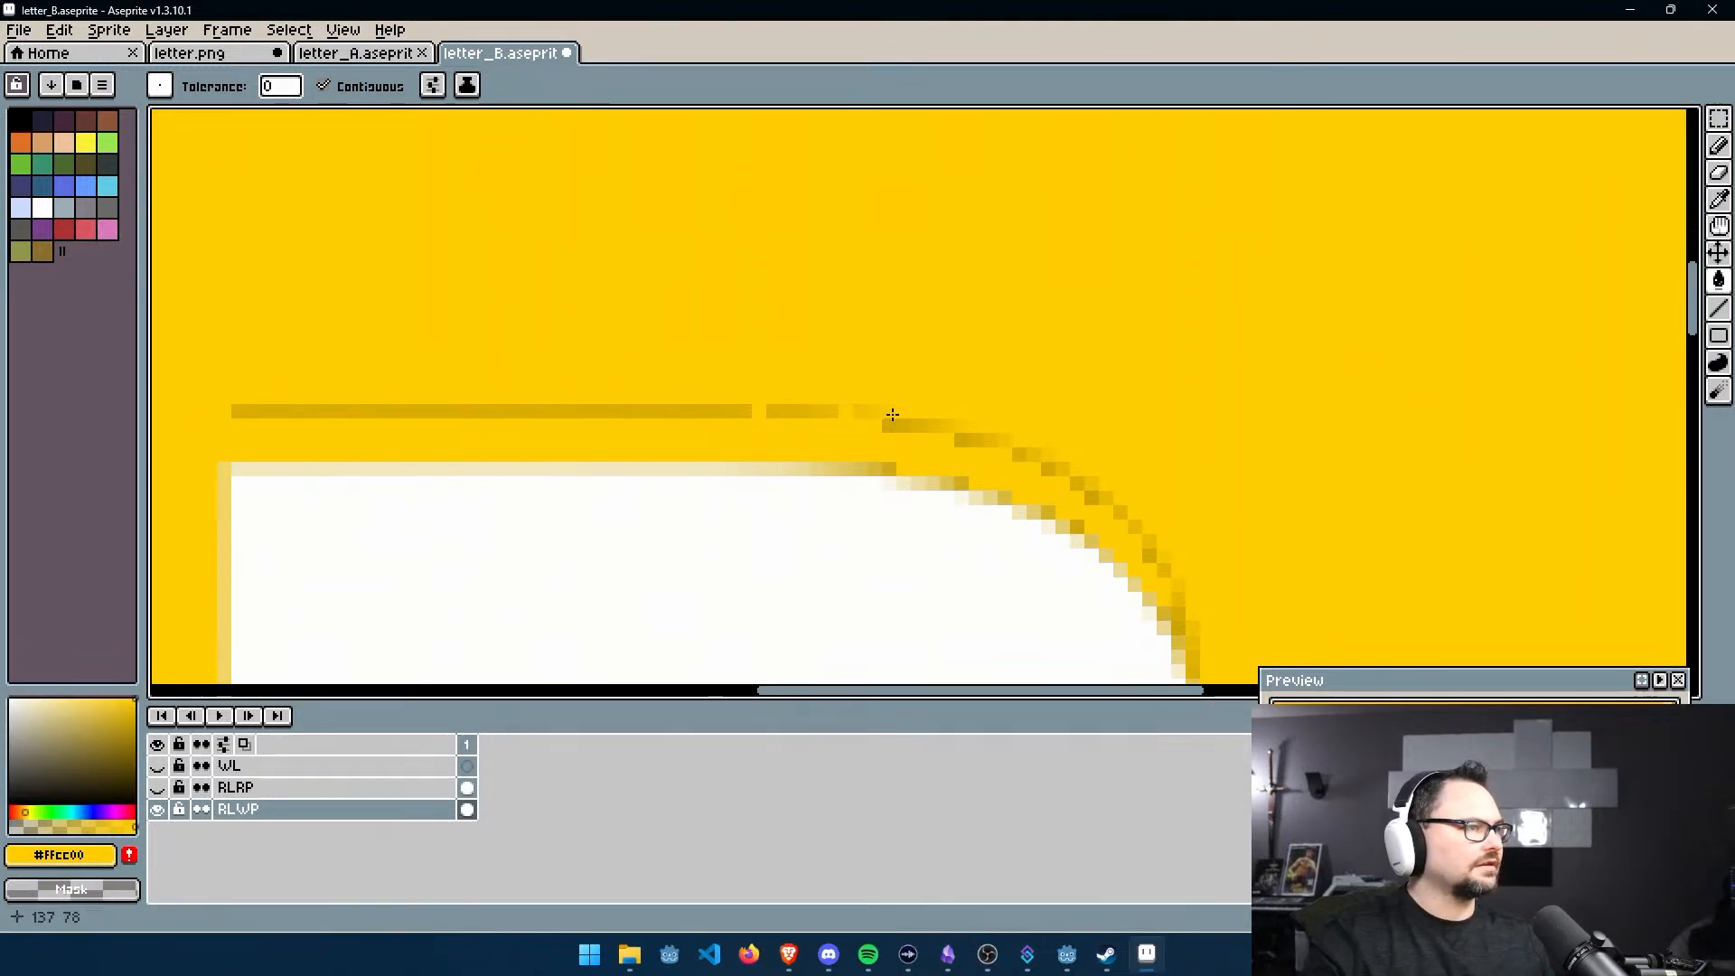
click(529, 412)
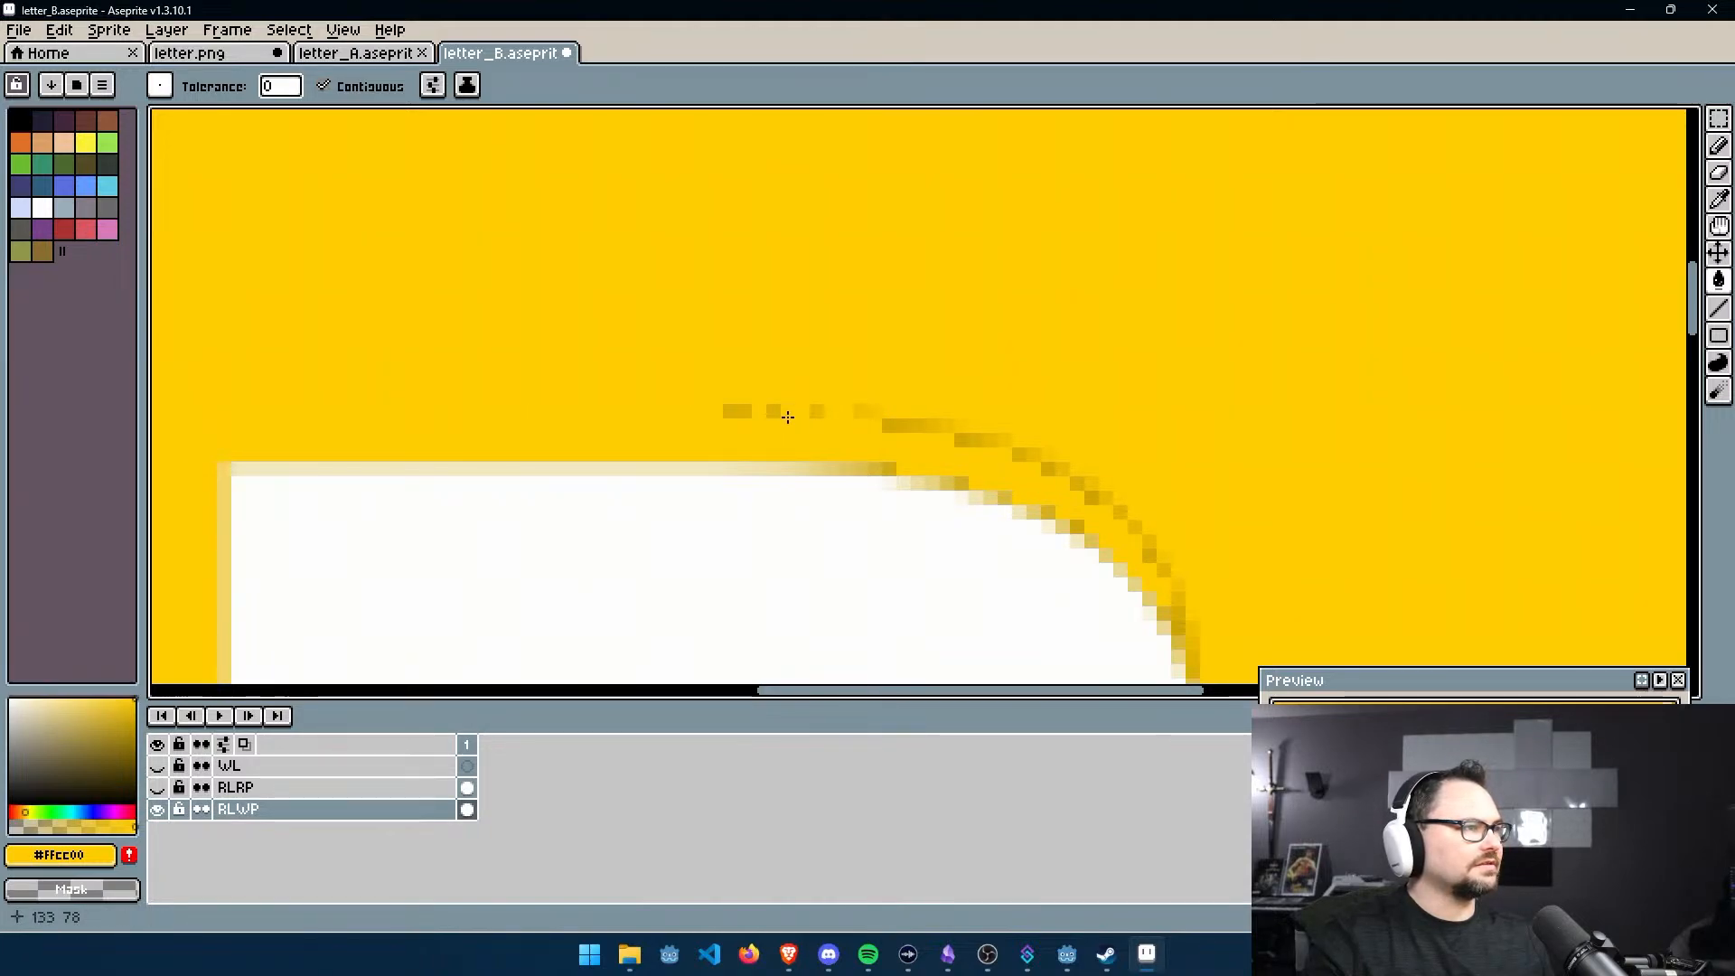
click(860, 413)
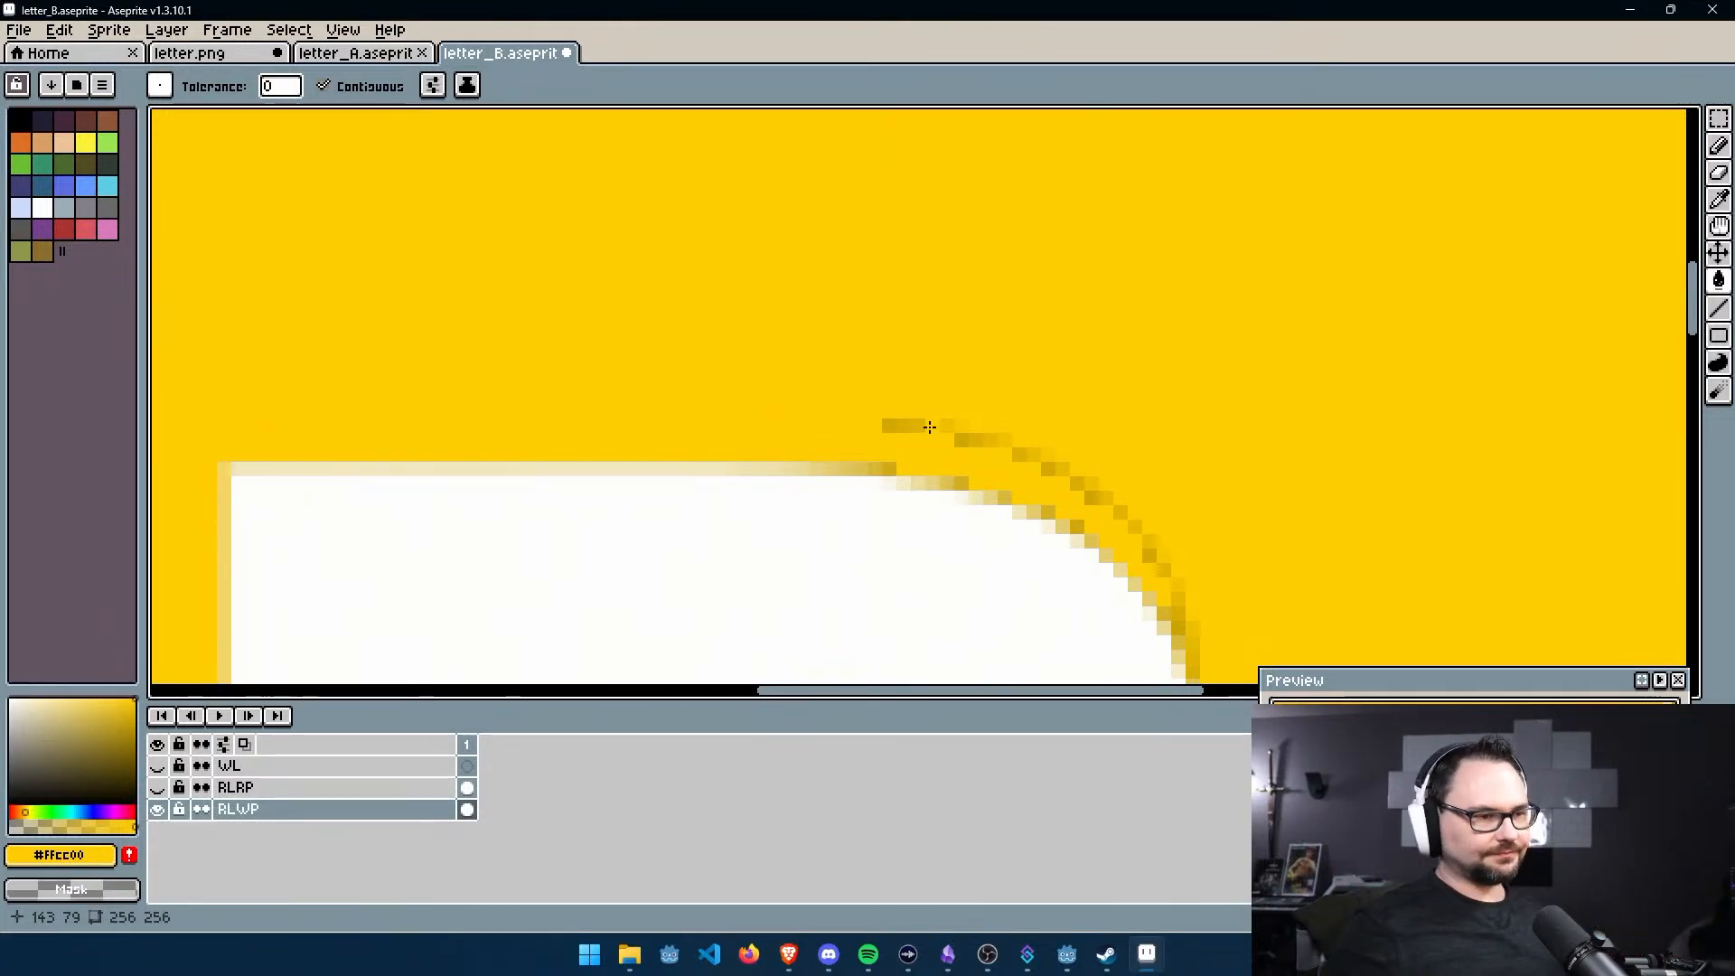
Fill the first shadow segments above the upper bowl's top-right curve and the dark pixels along its edge with yellow
click(887, 428)
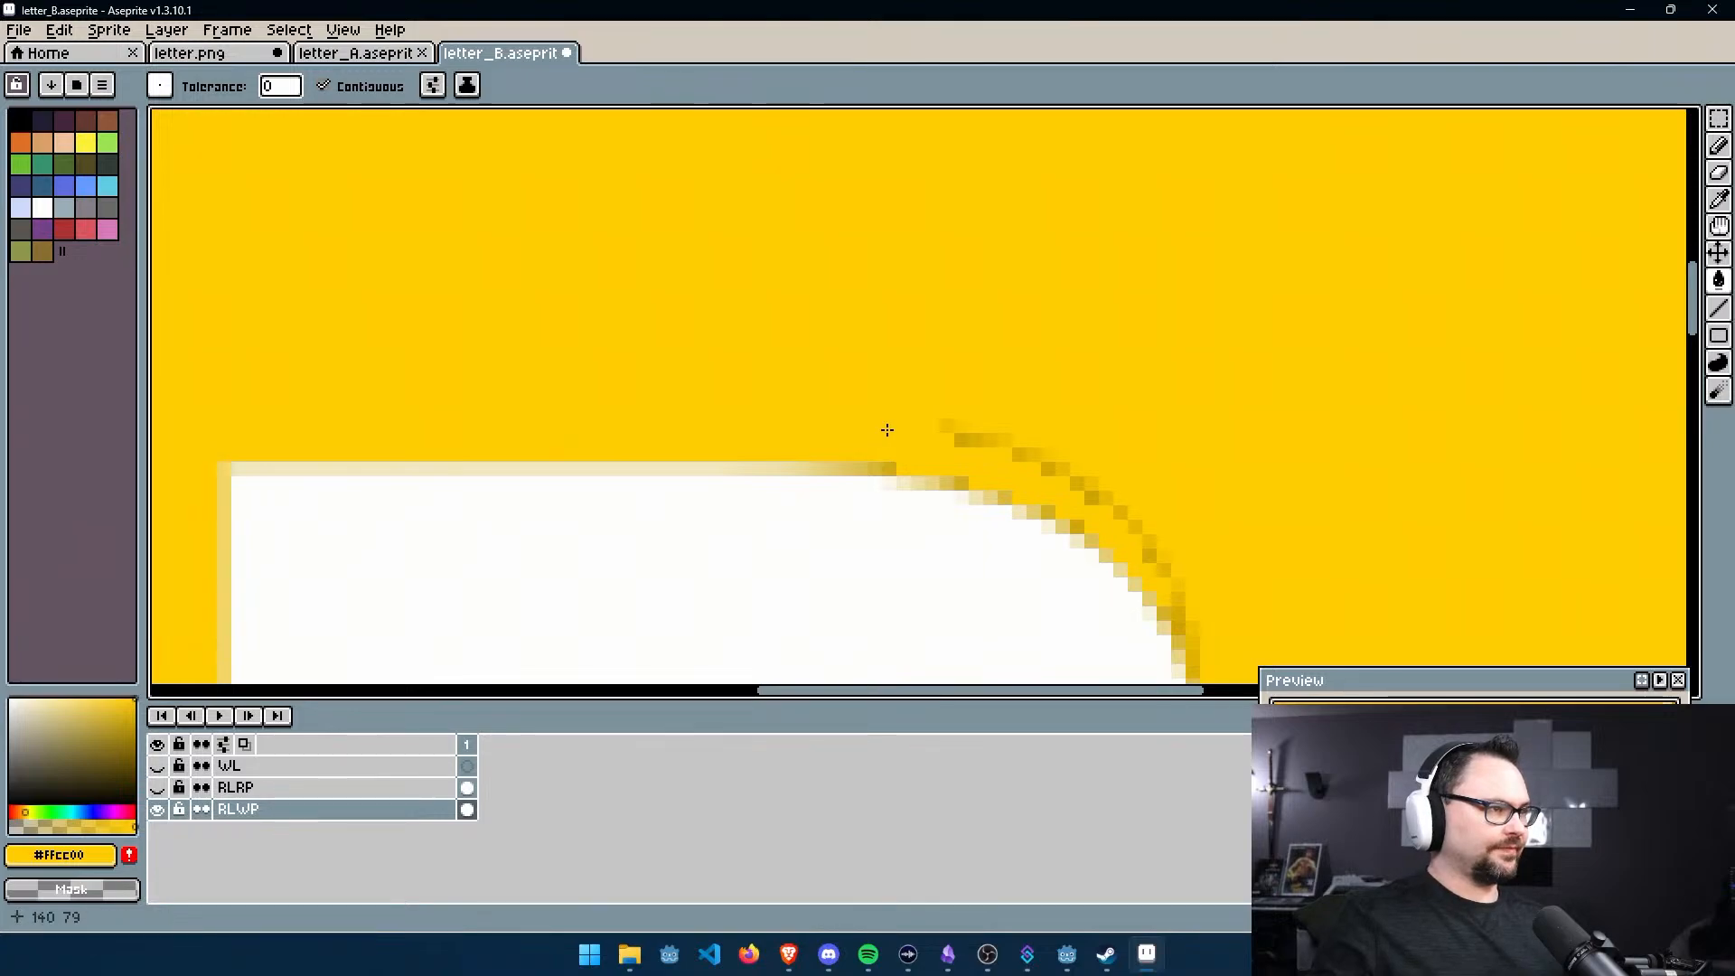
click(947, 425)
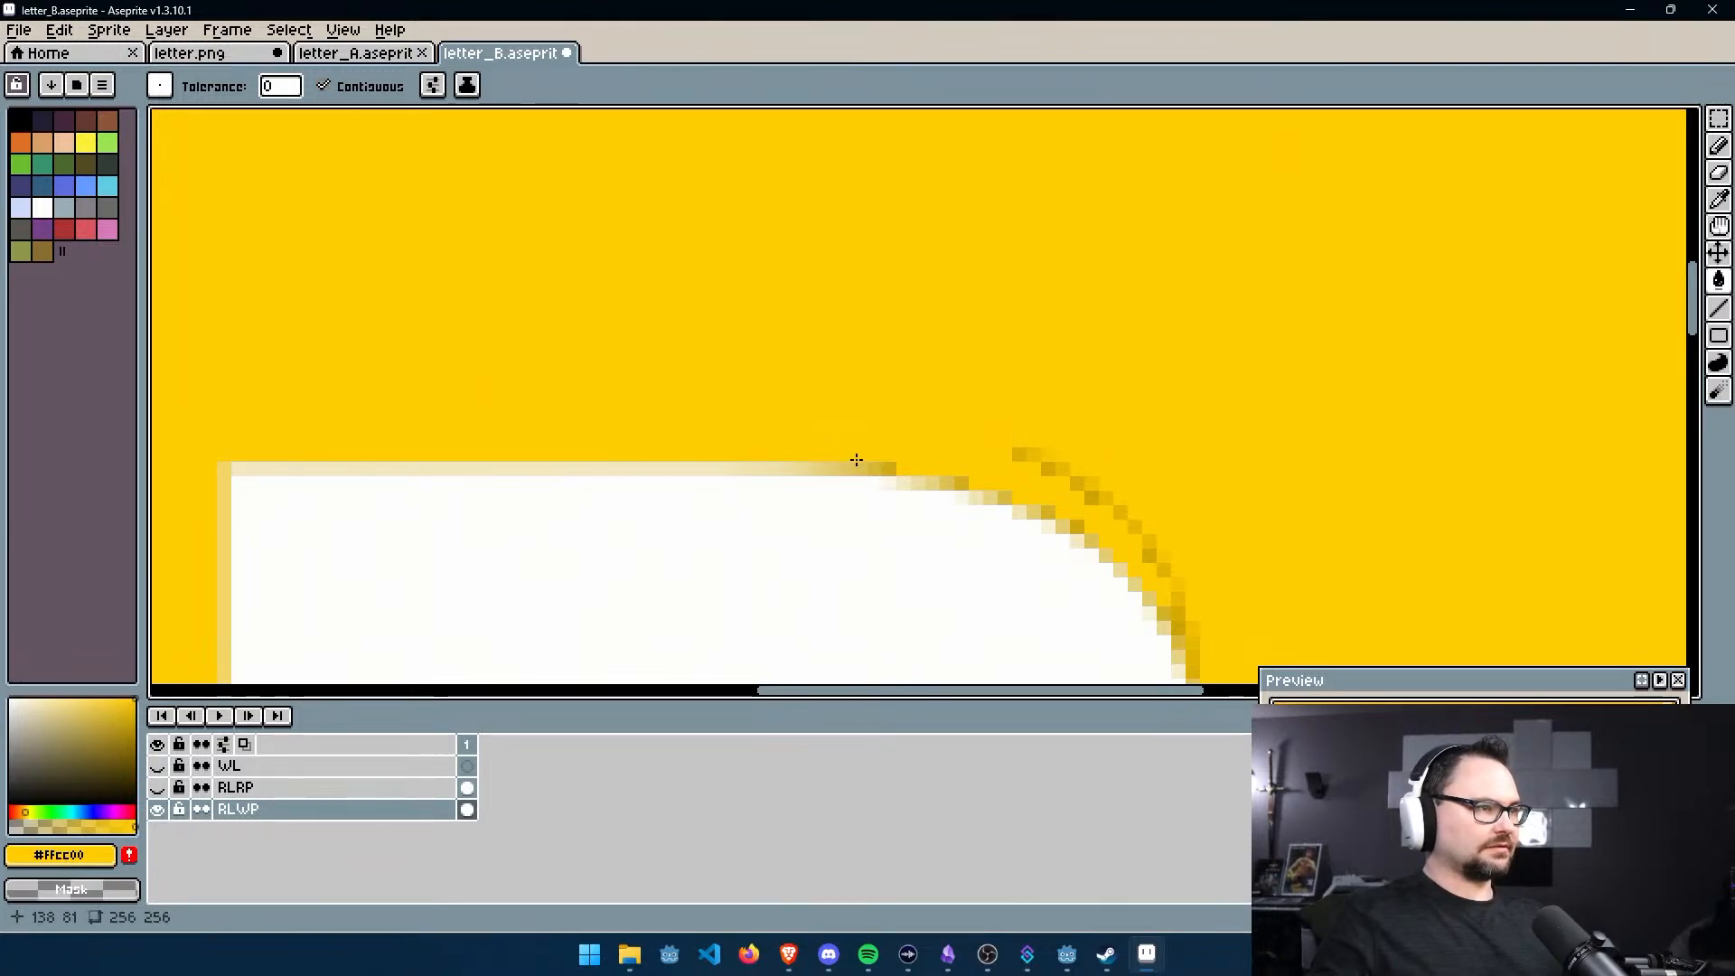
click(965, 474)
click(1050, 457)
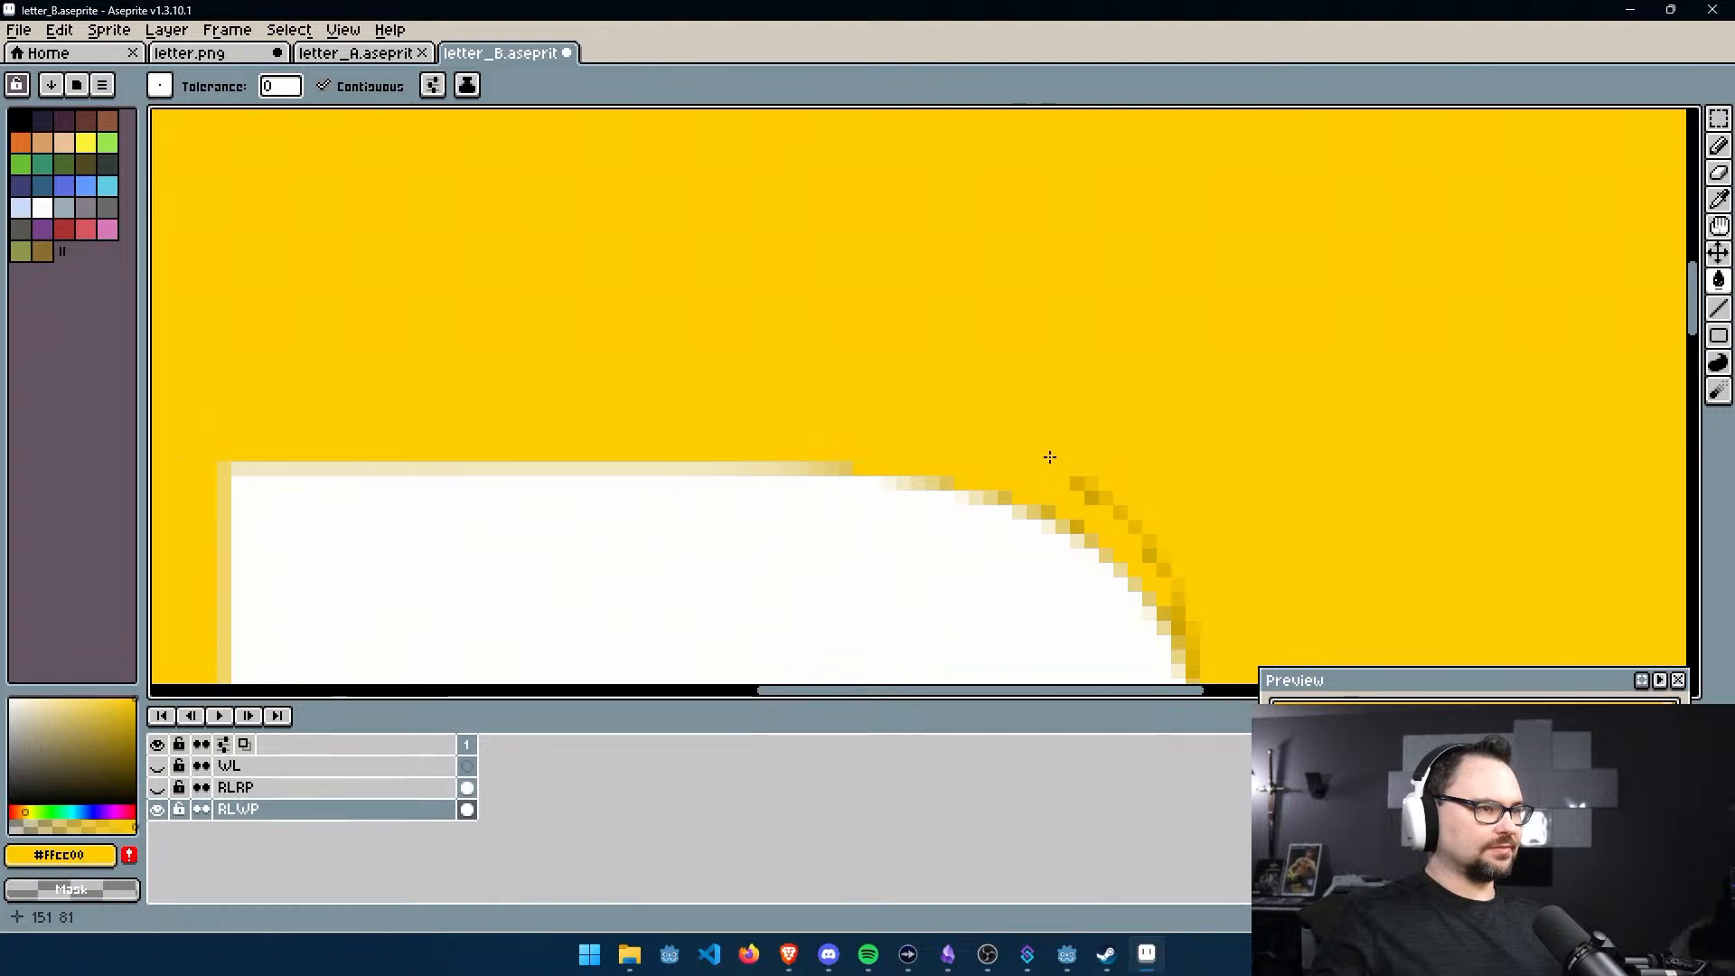
Fill the remaining shadow pixels down the upper bowl's outer curve and the darker pixels on its top edge with yellow
click(836, 471)
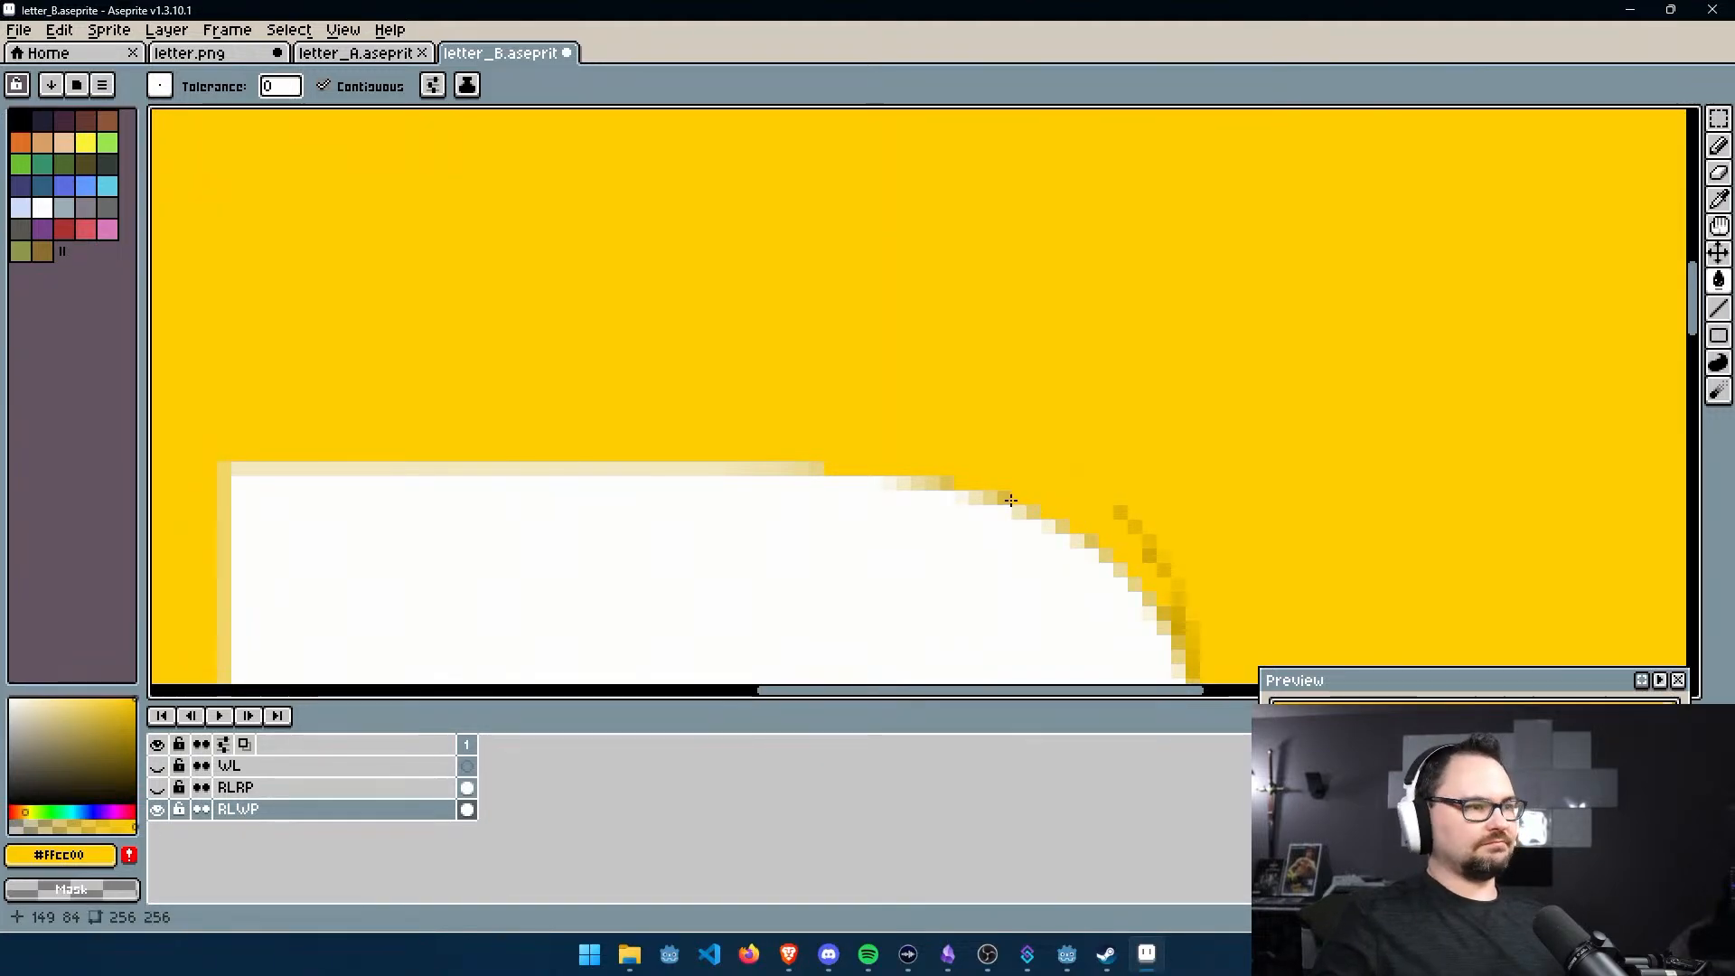
click(934, 484)
click(1127, 512)
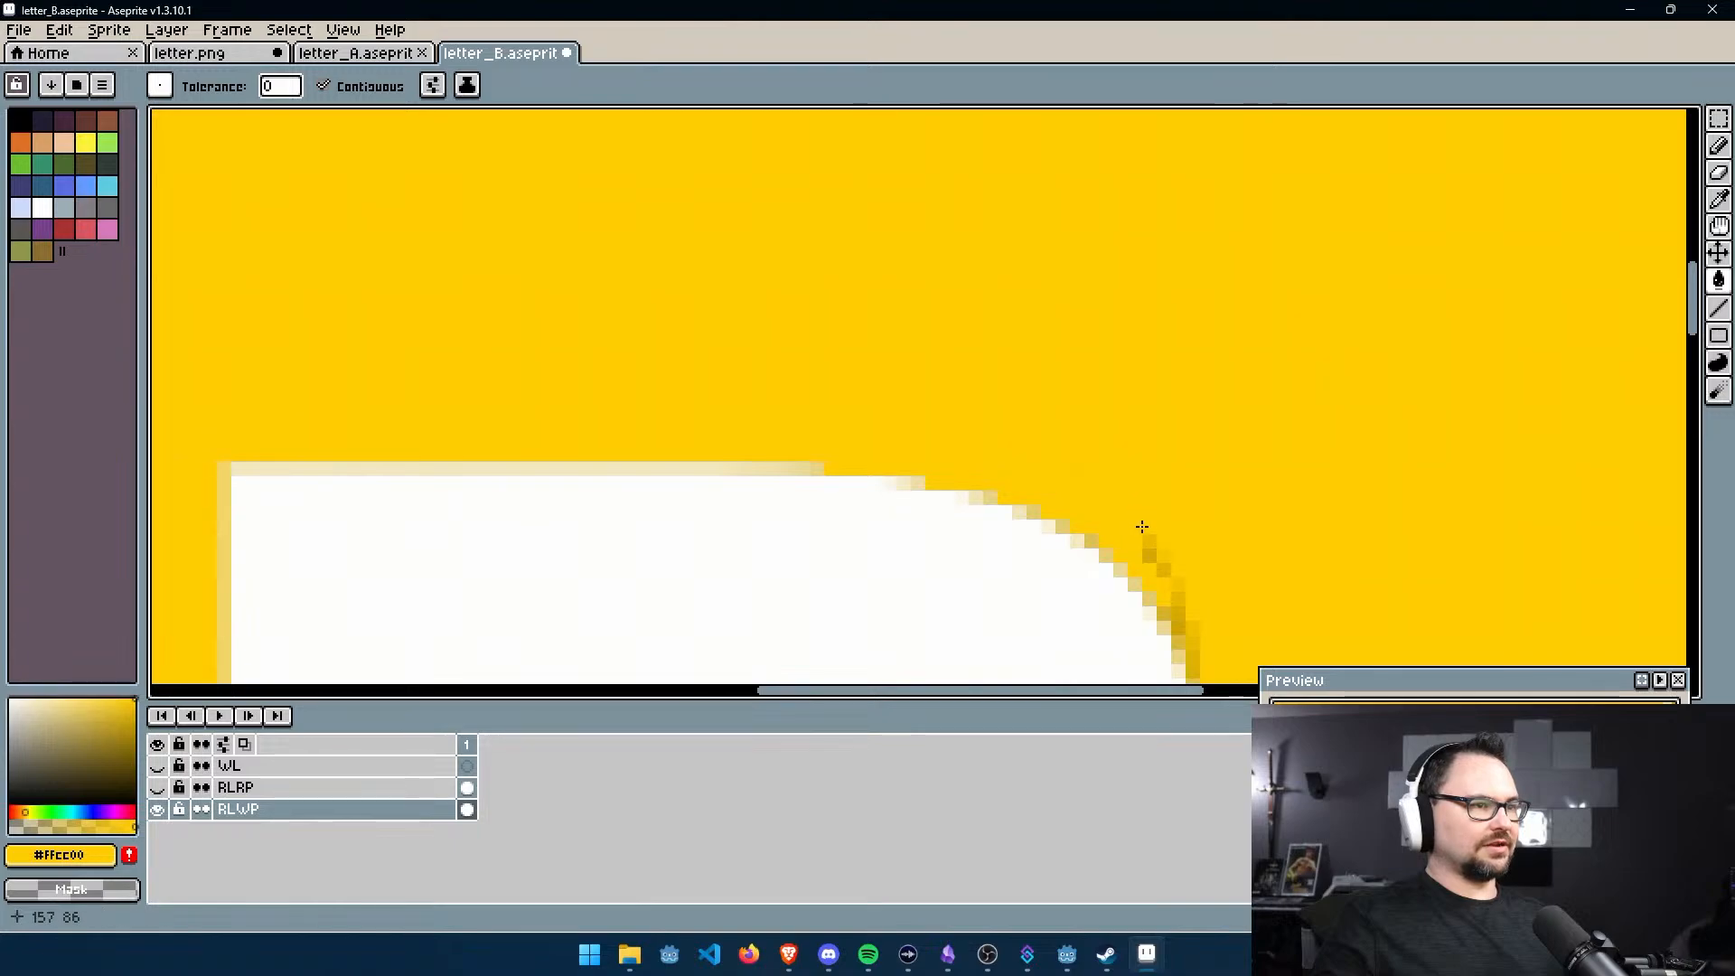
click(1147, 558)
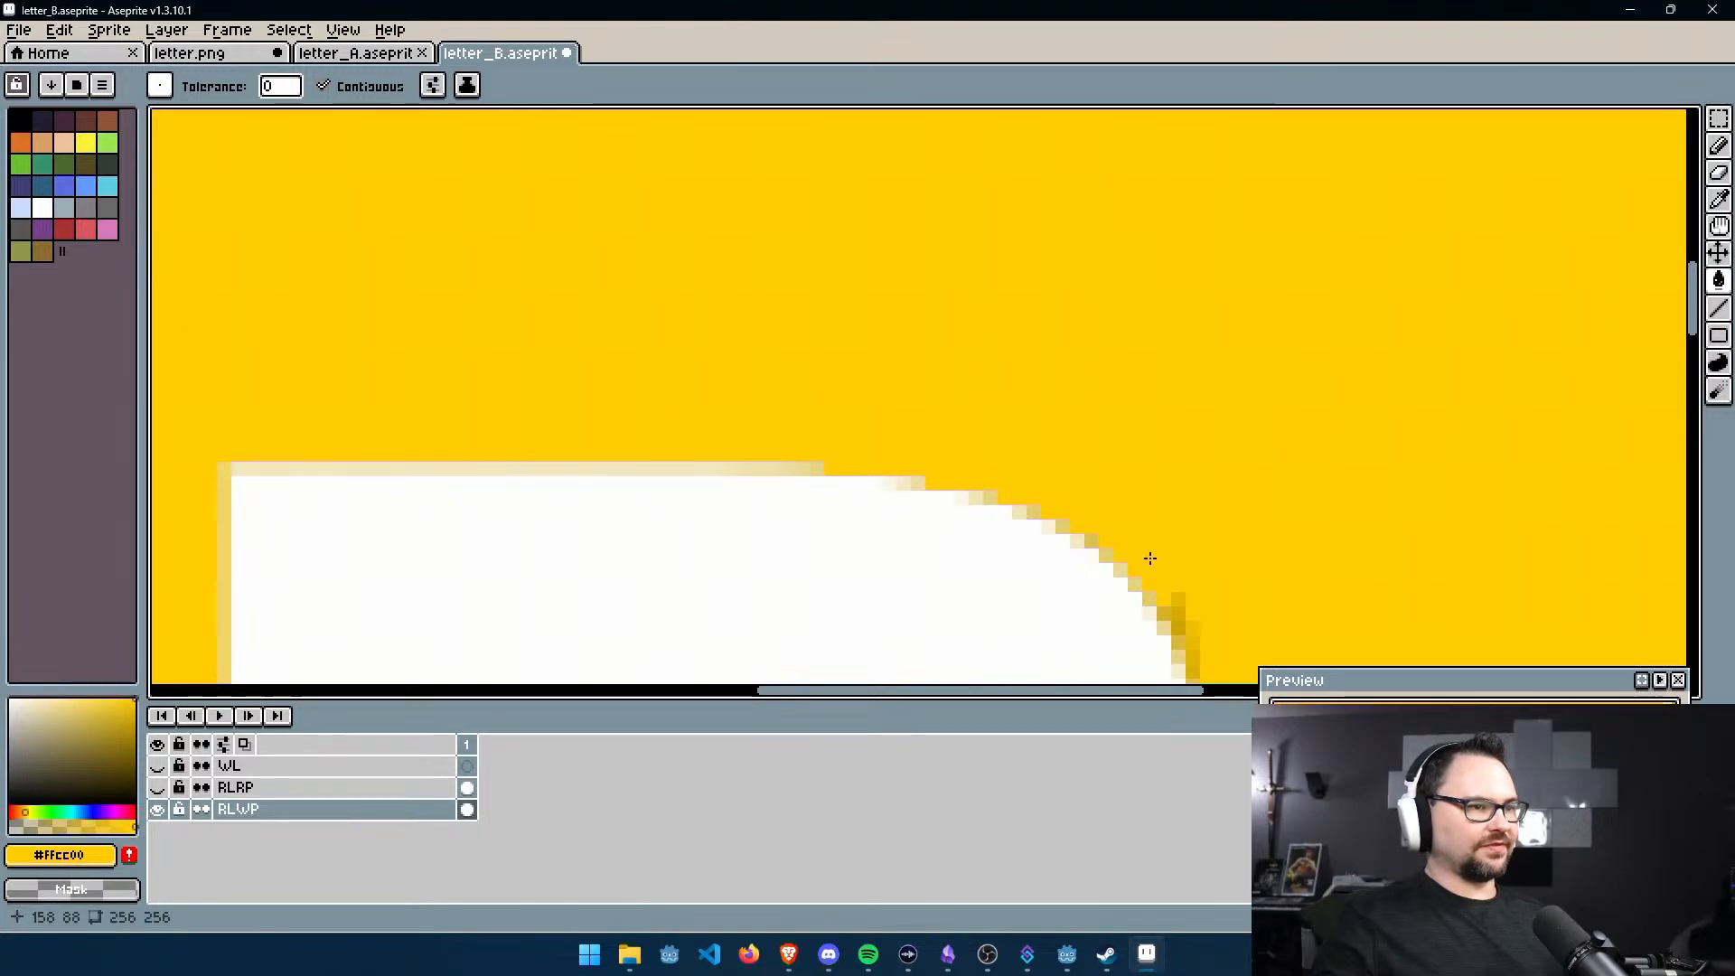
click(1169, 624)
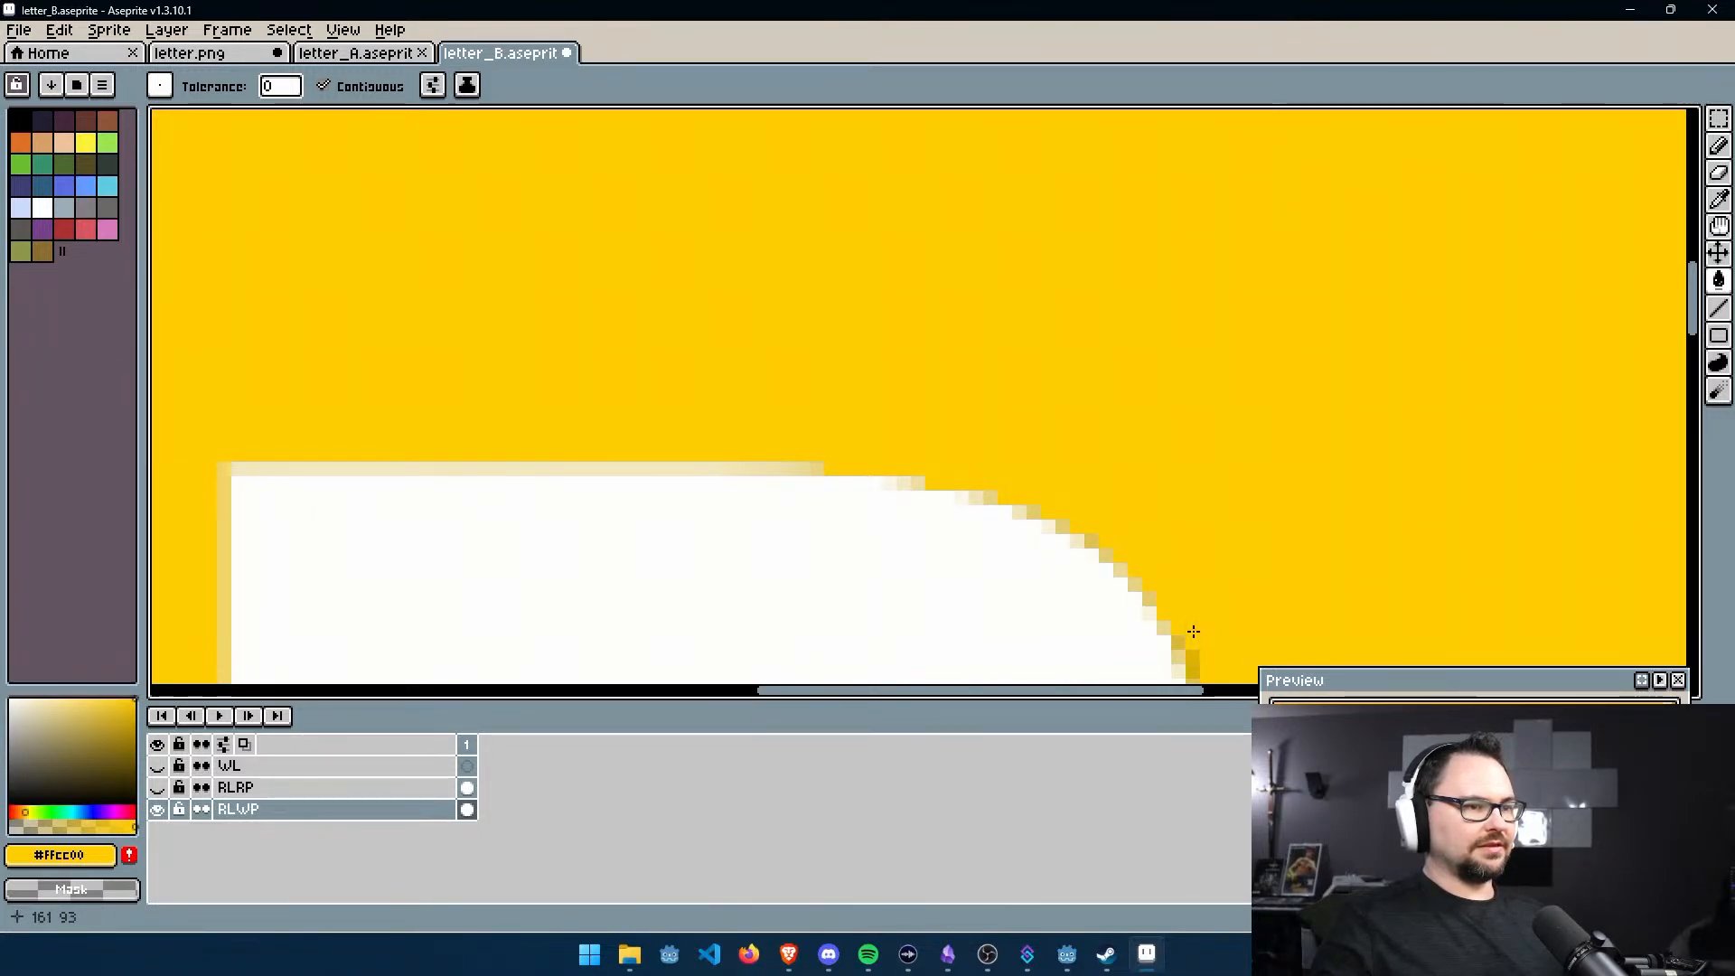
middle_drag(1187, 630, 1096, 481)
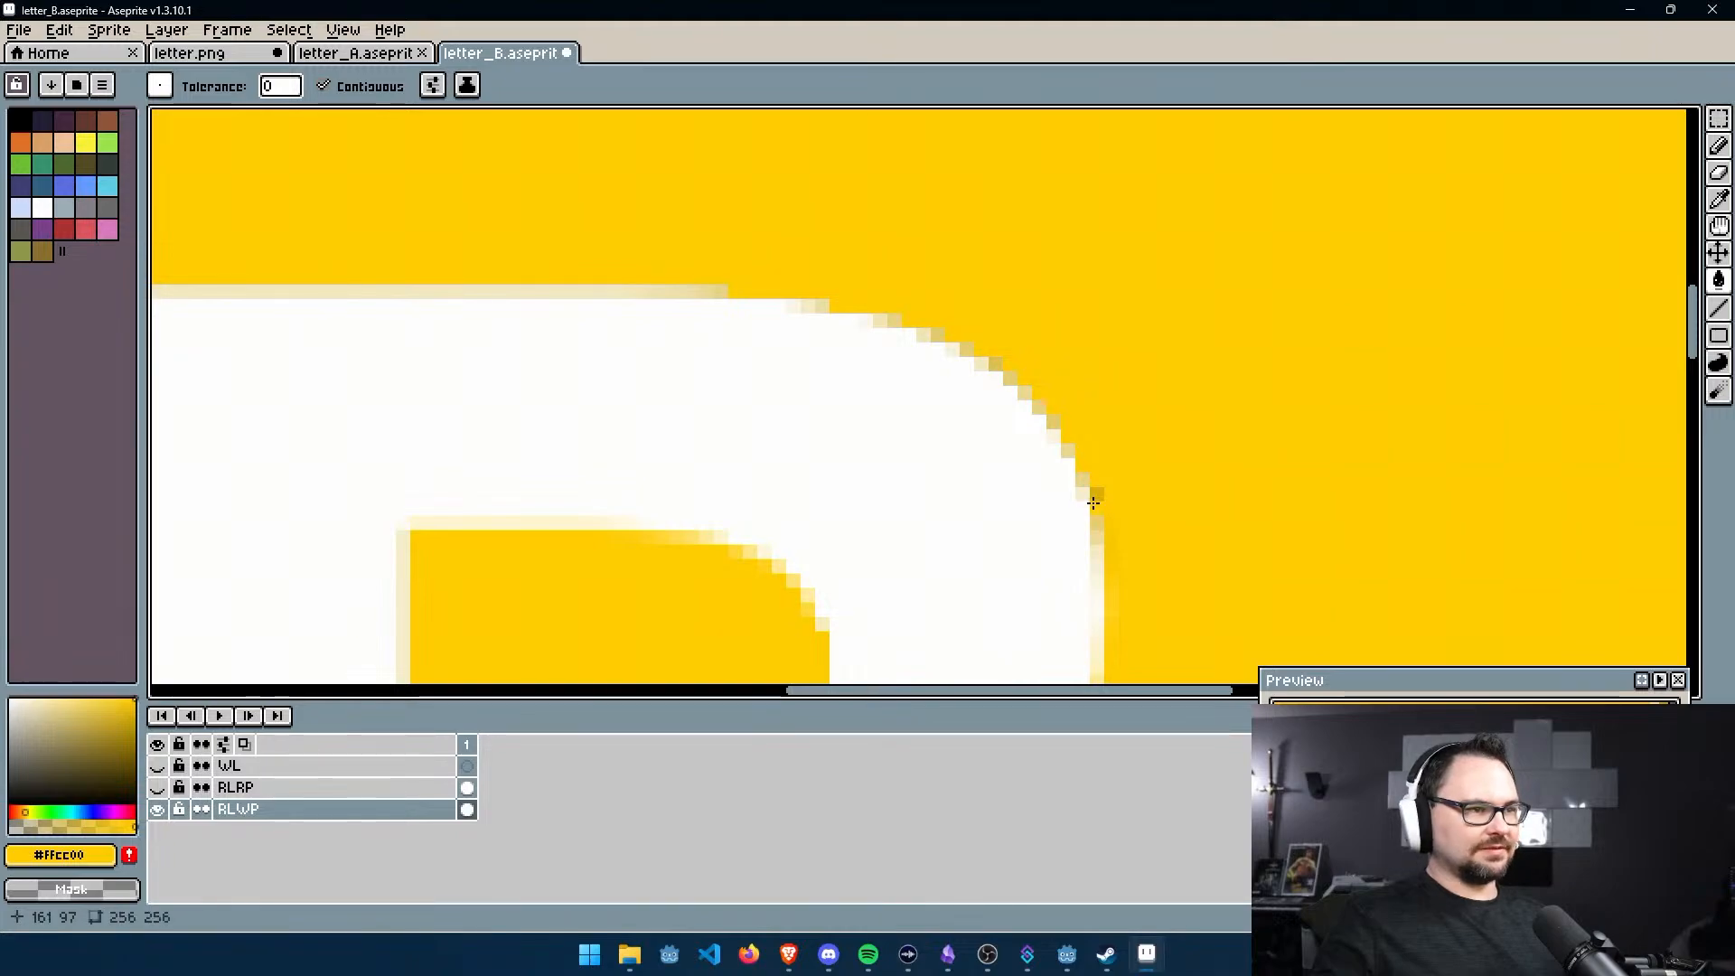